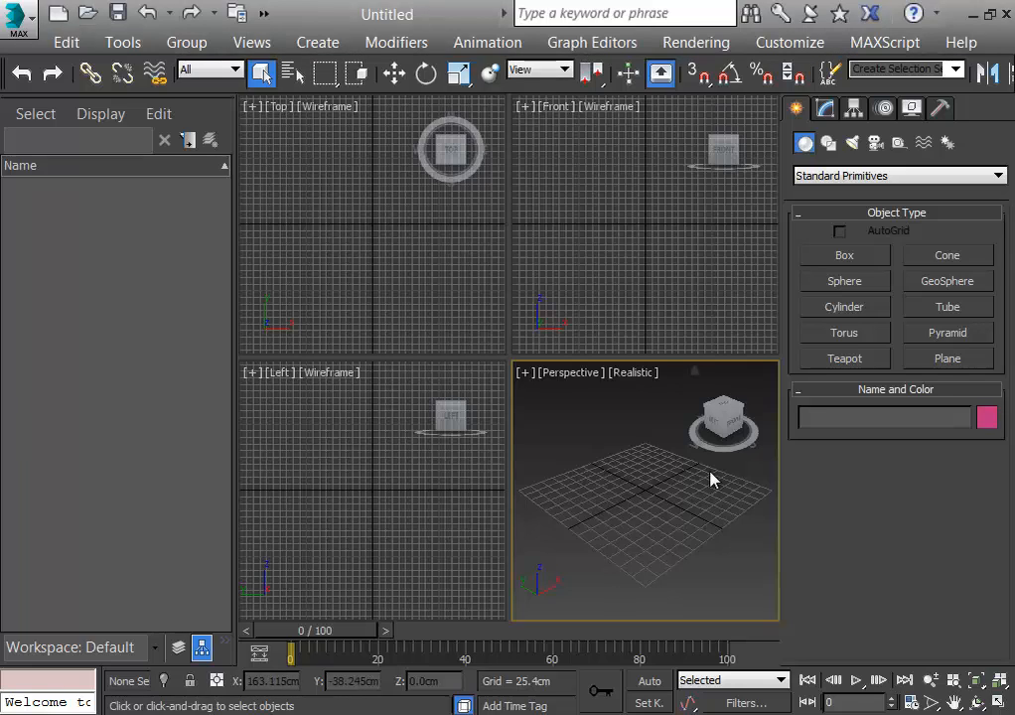
Narrow the scene explorer and set the display units to metric centimeters
left_click_drag(237, 411, 61, 415)
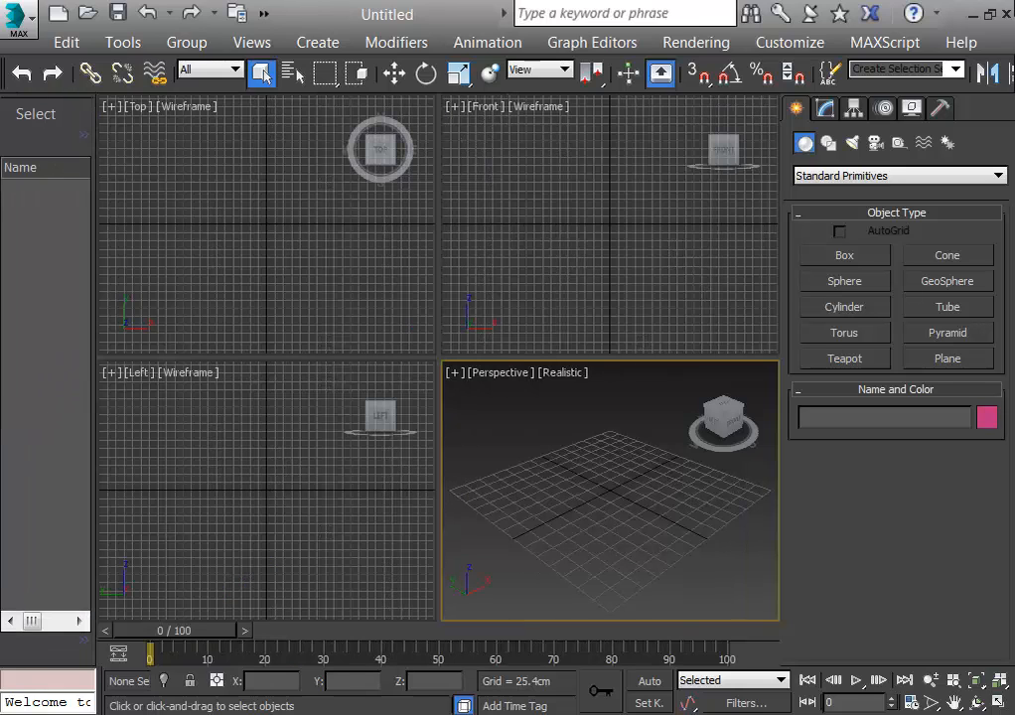
left_click(804, 41)
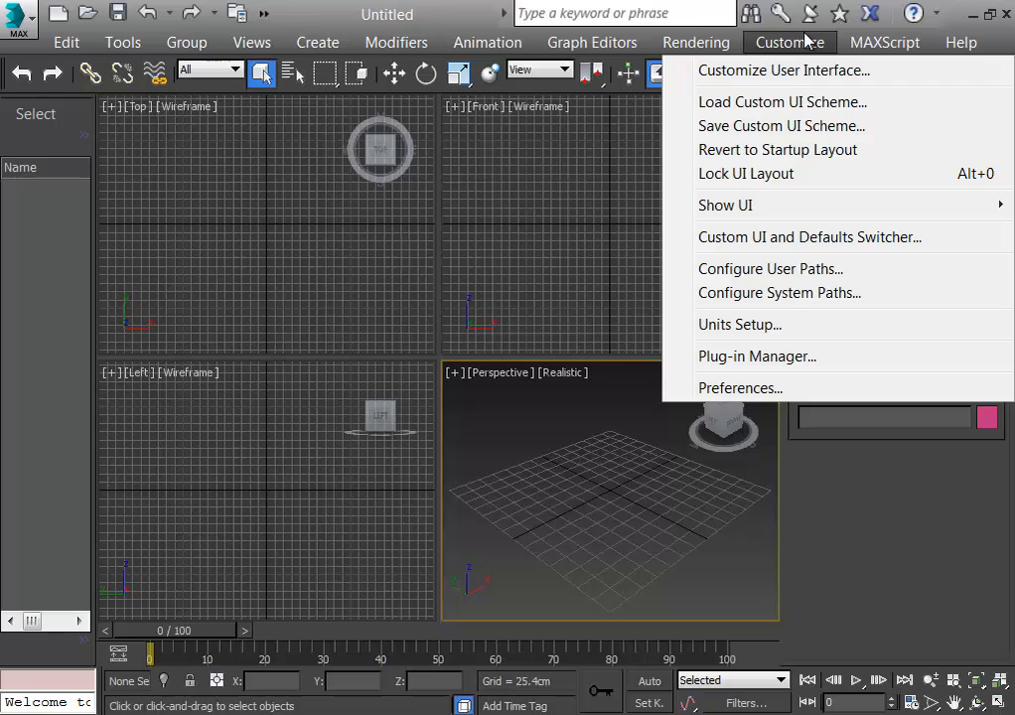
left_click(872, 329)
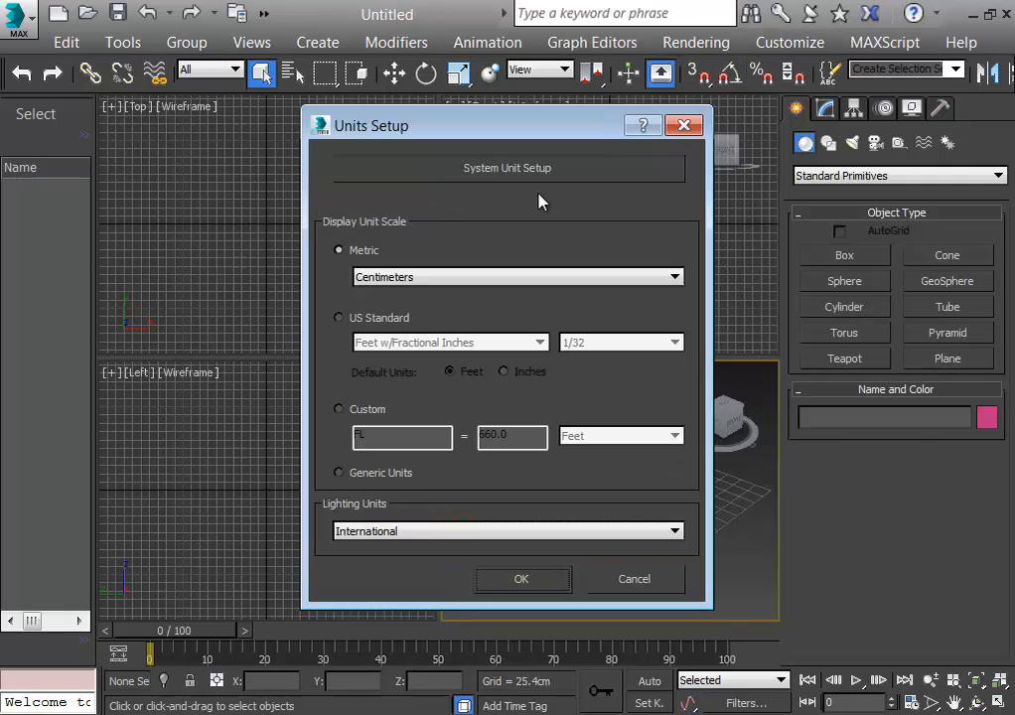
left_click(338, 251)
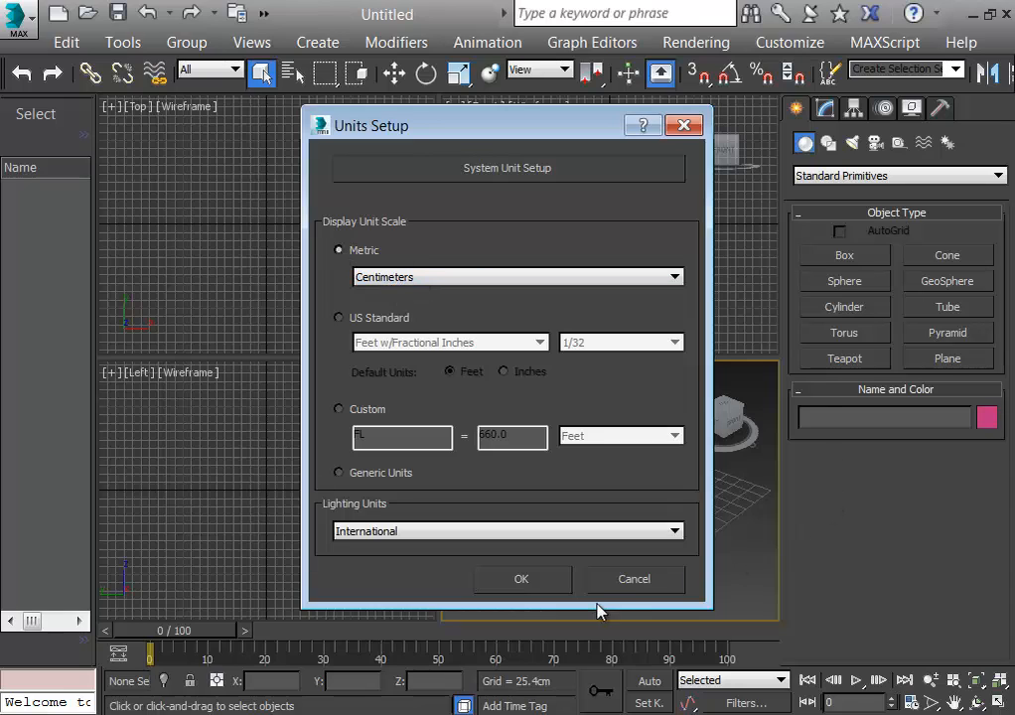
left_click(552, 581)
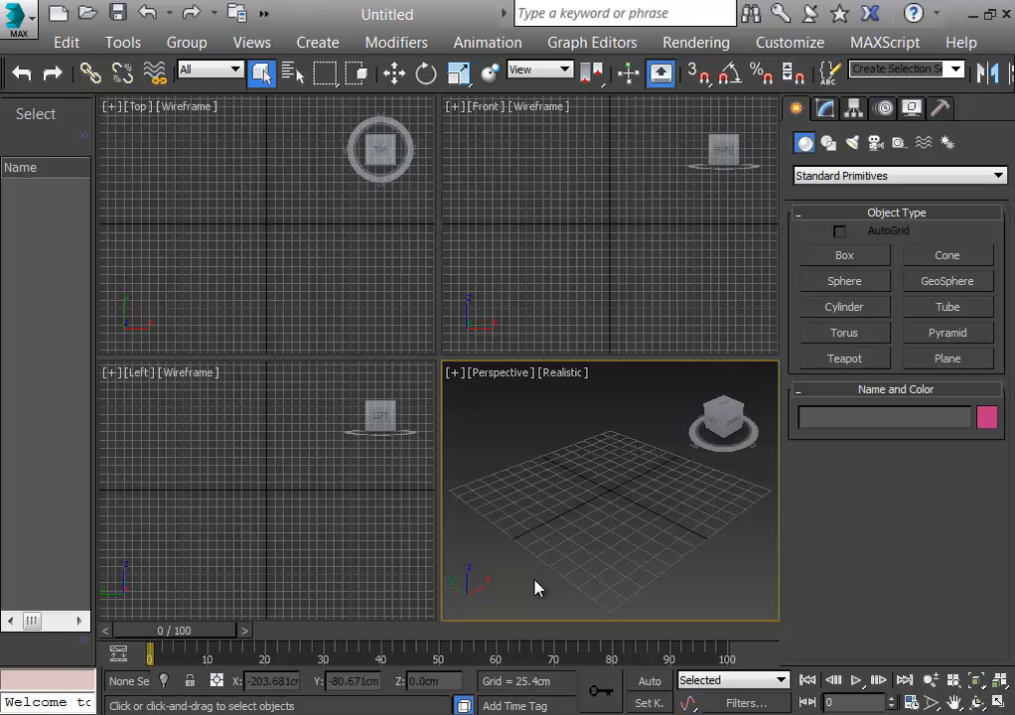
Set the home grid spacing to 1 cm and the perspective view grid extent to 30
right_click(732, 80)
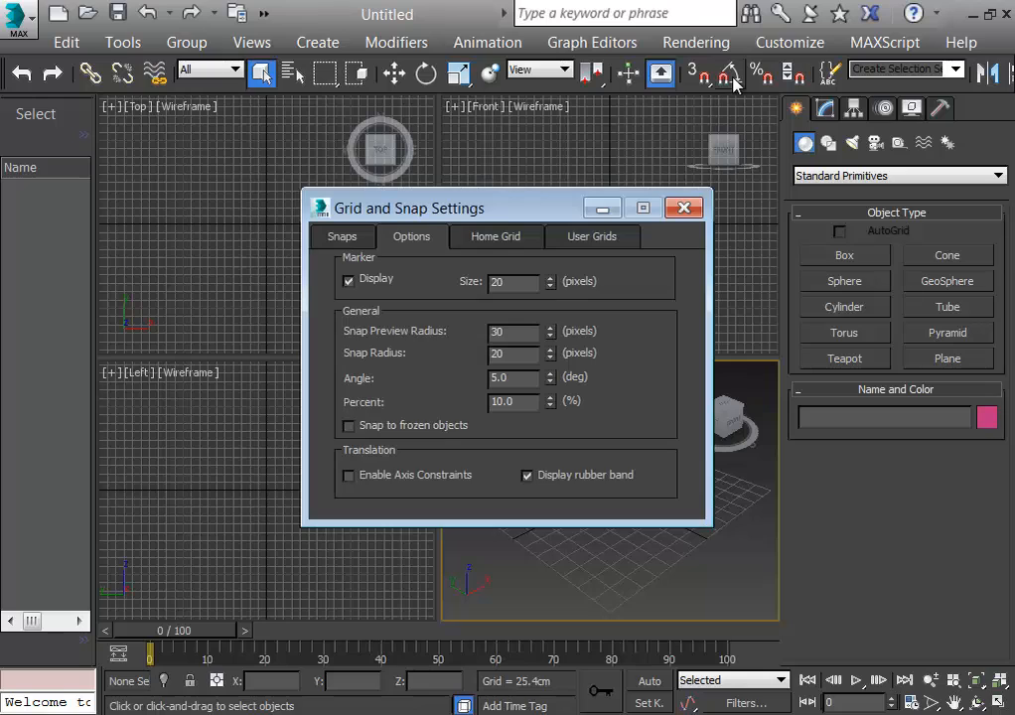
left_click(495, 236)
left_click_drag(609, 279, 428, 278)
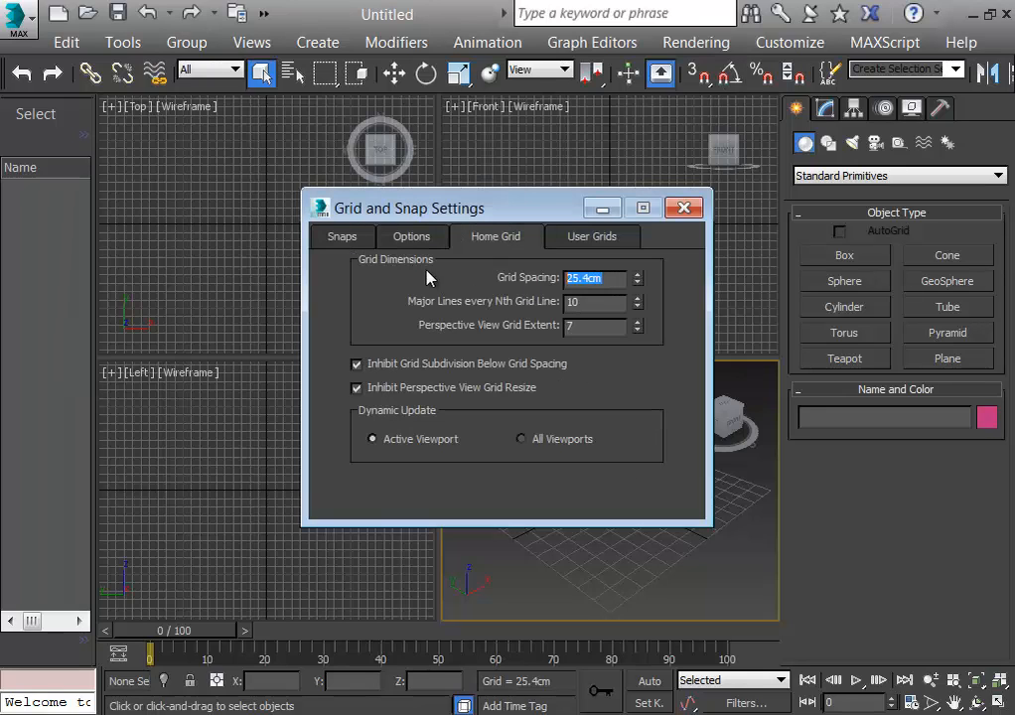
type("1")
key("Tab")
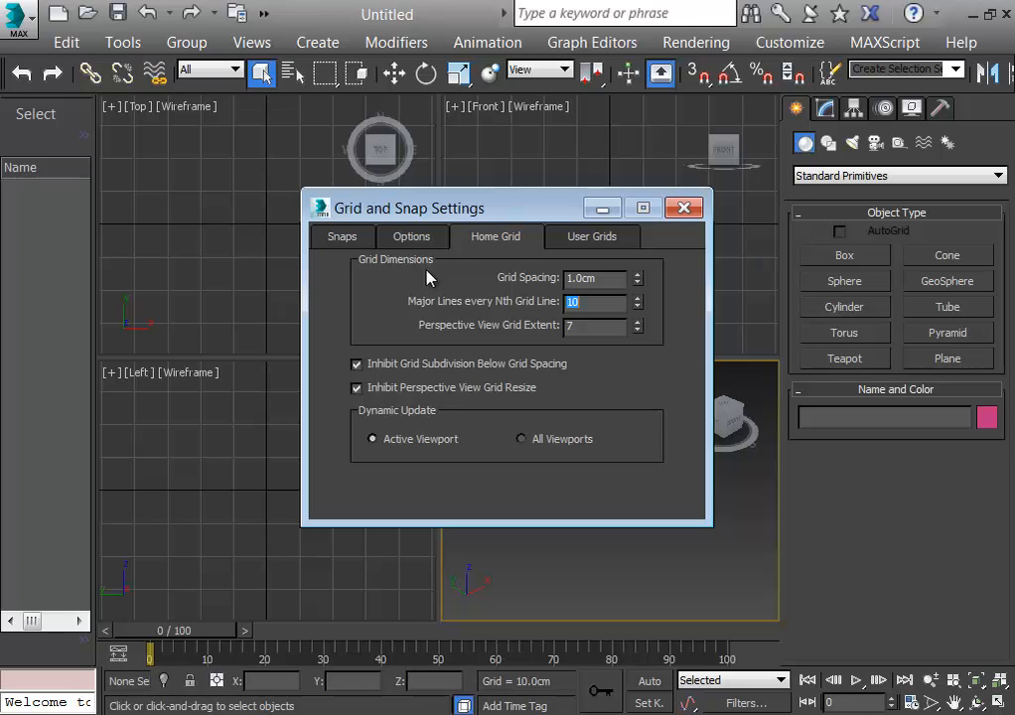
key("Tab")
type("30")
key("Return")
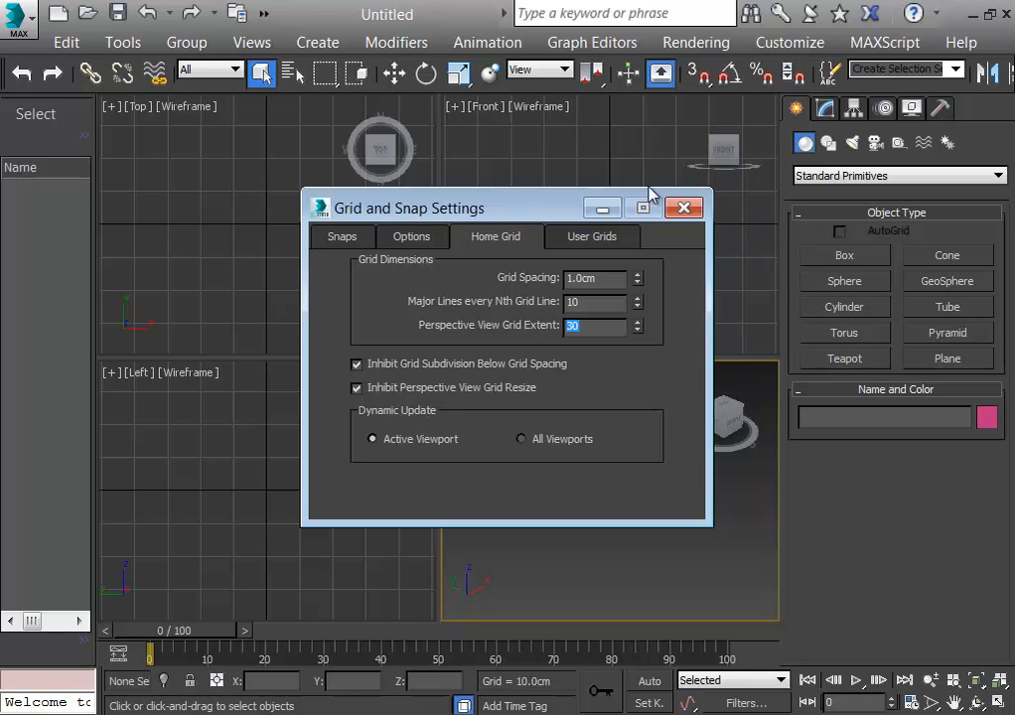
left_click(682, 207)
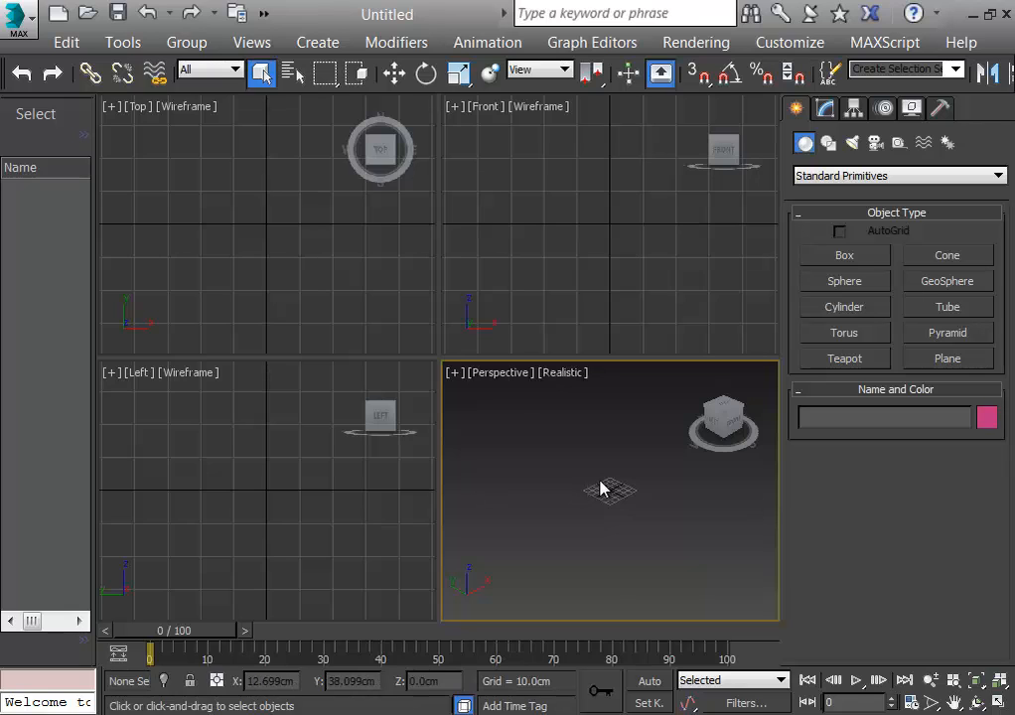
Maximize the perspective view and create a box at the grid centre, about 10.4 cm long, 8.2 cm wide and 17.7 cm high
key("alt+w")
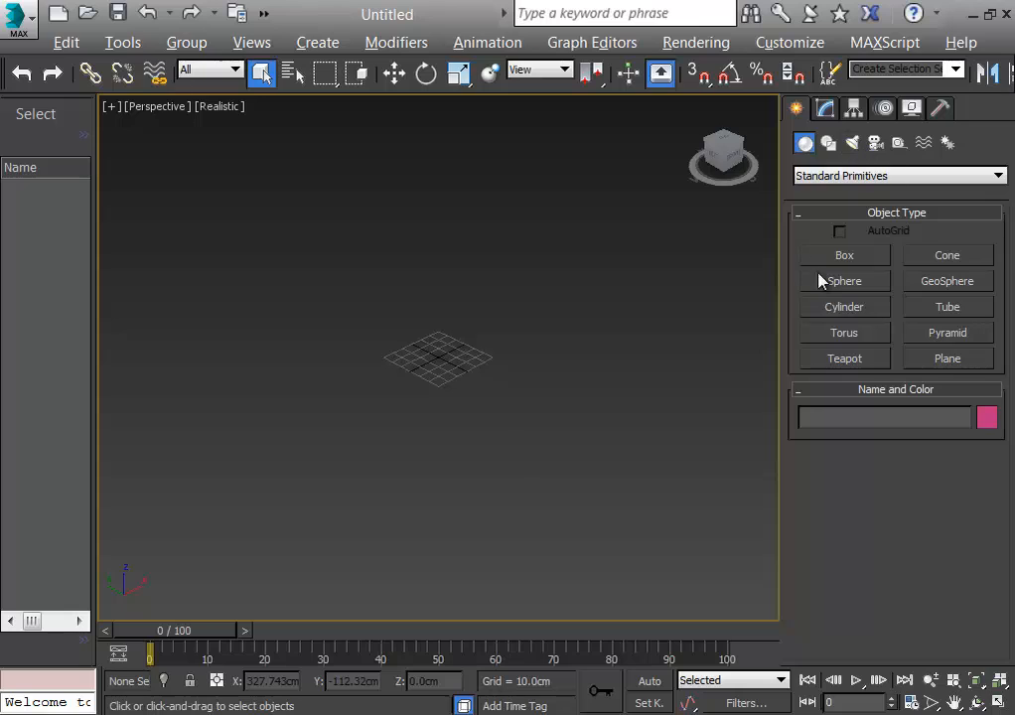
left_click(845, 256)
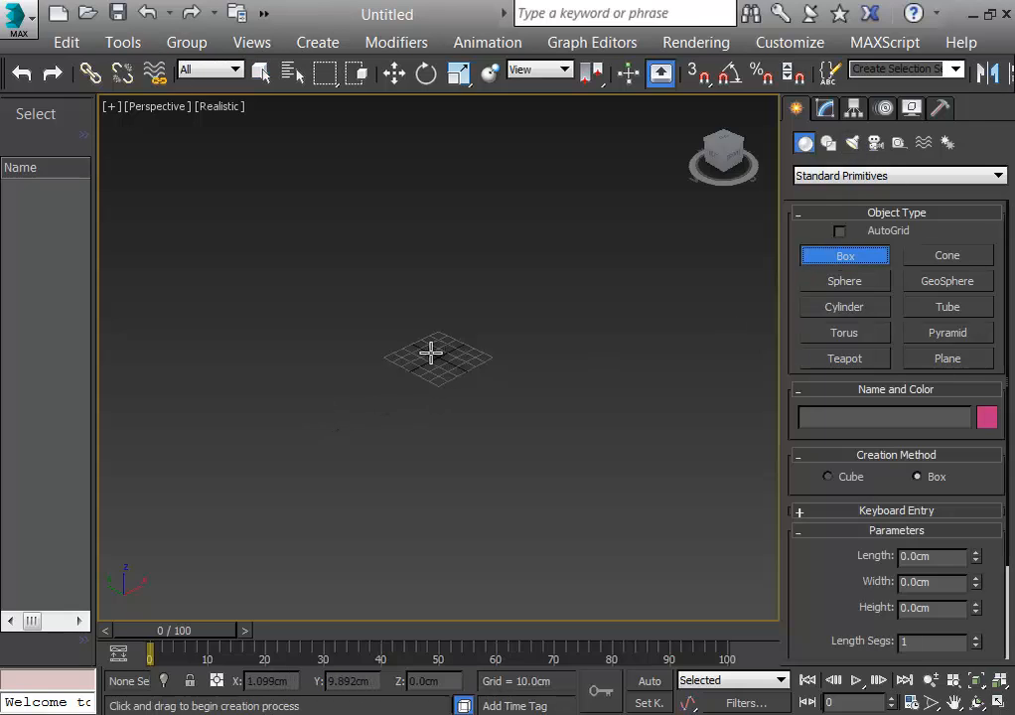
left_click_drag(438, 360, 446, 358)
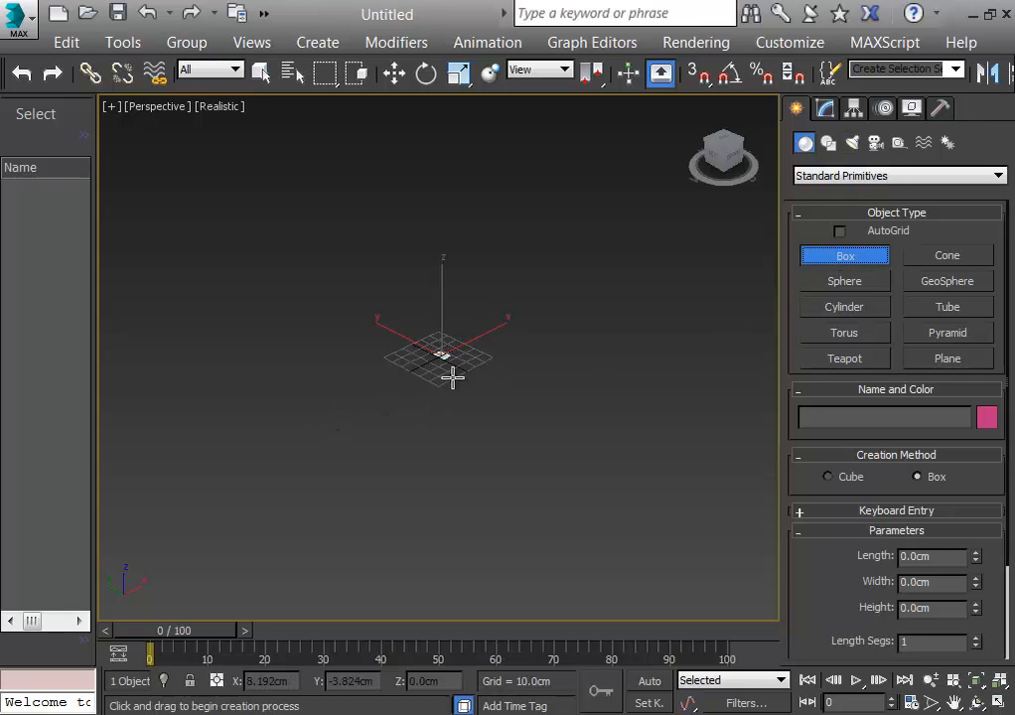
left_click(457, 399)
scroll(457, 399, "up", 10)
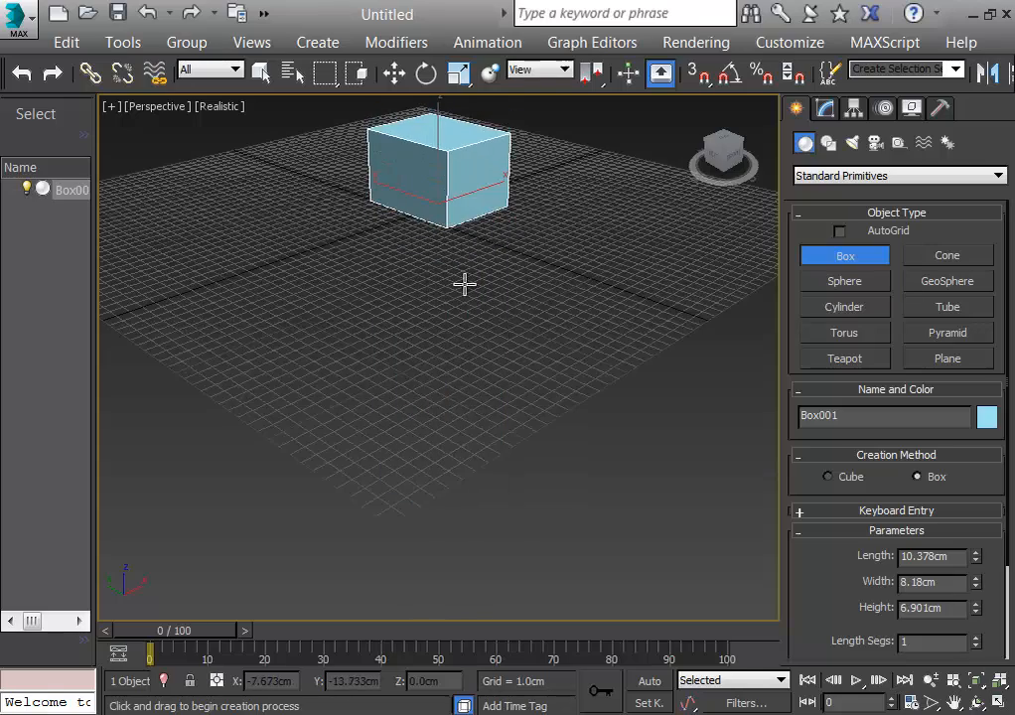
left_click(512, 180)
middle_click_drag(473, 251, 549, 513)
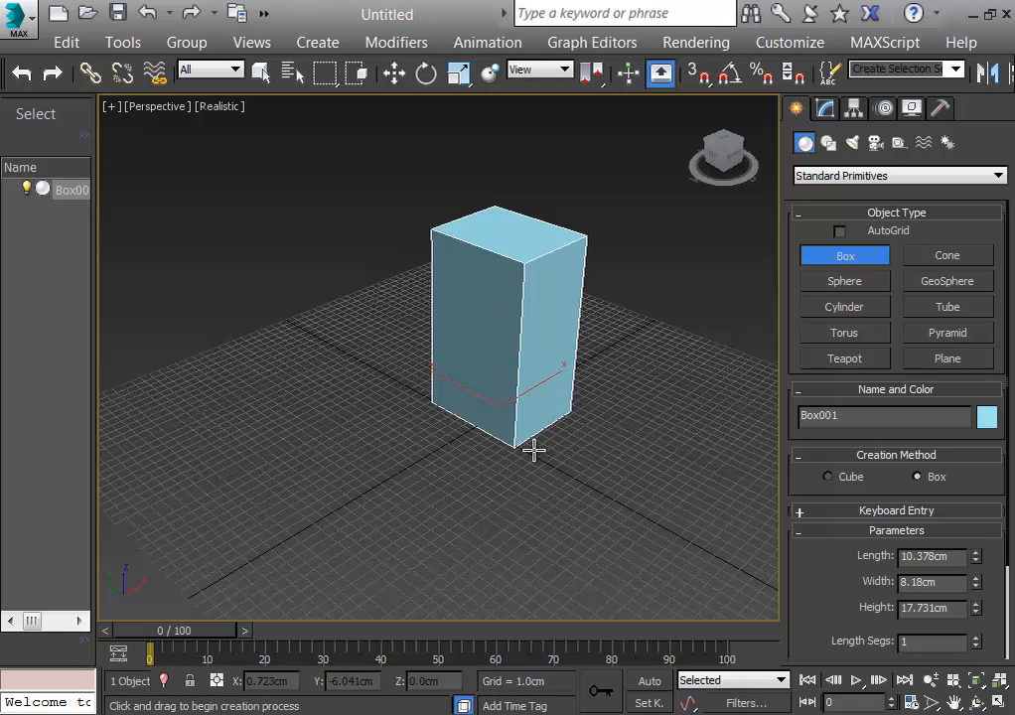
Switch the viewport to the top view and frame the box with empty grid space on its negative X side
key("t")
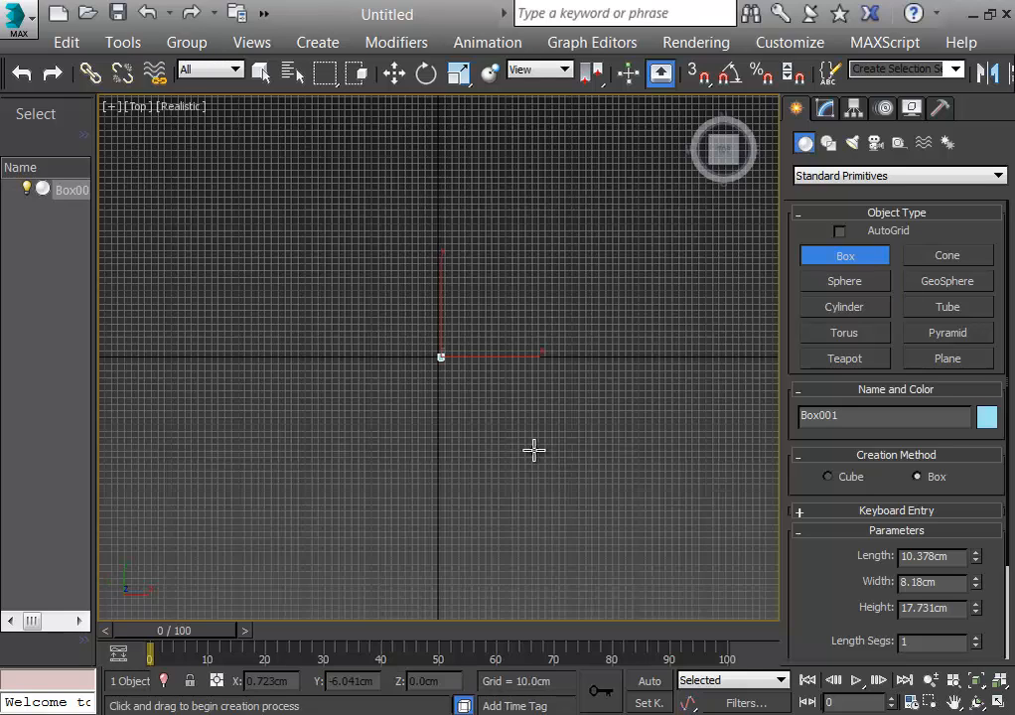
key("z")
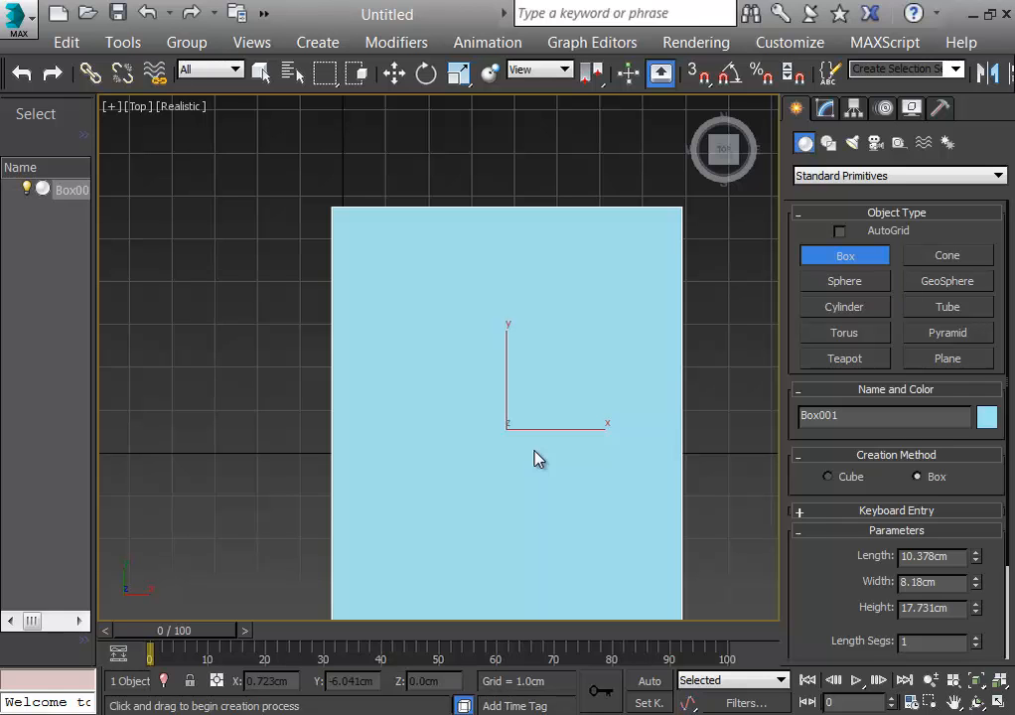
middle_click_drag(483, 414, 669, 367)
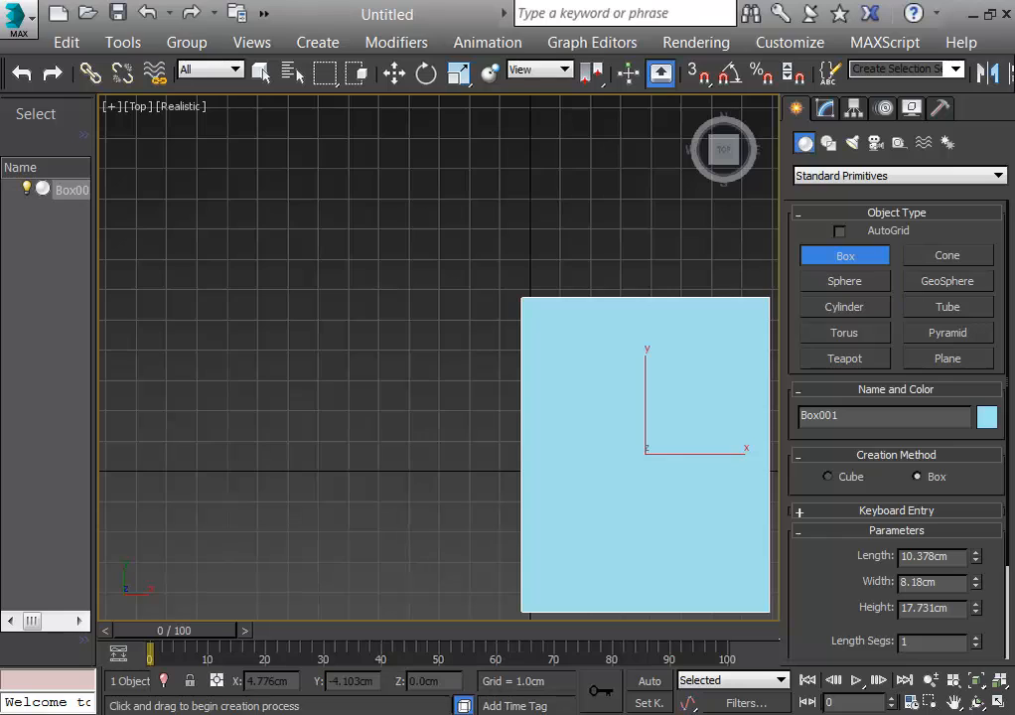
Postpone the Windows Update restart reminder by 4 hours
left_click(899, 636)
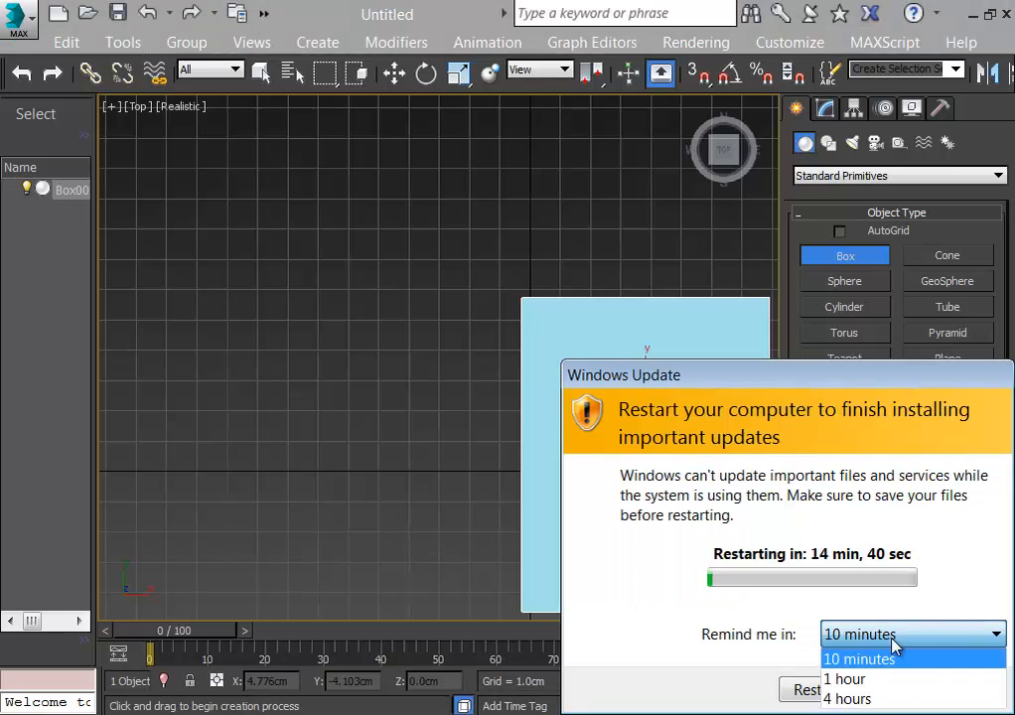
left_click(873, 698)
left_click(955, 698)
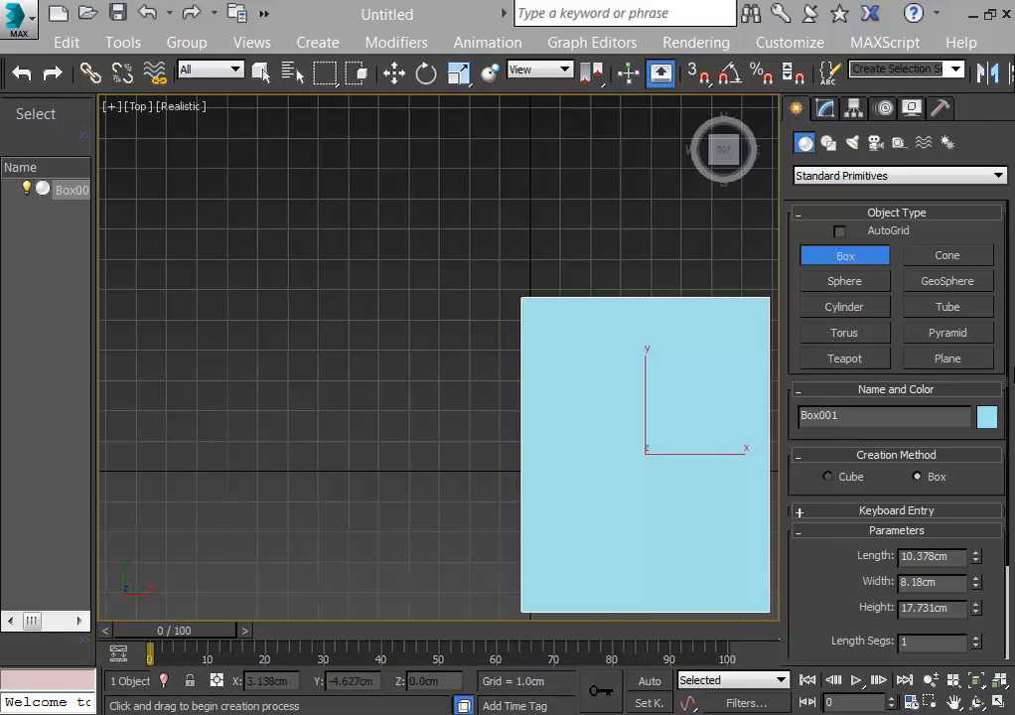
Draw a circle spline with a radius of about 1.07 cm on the empty grid well to the negative X side of the box
left_click(823, 111)
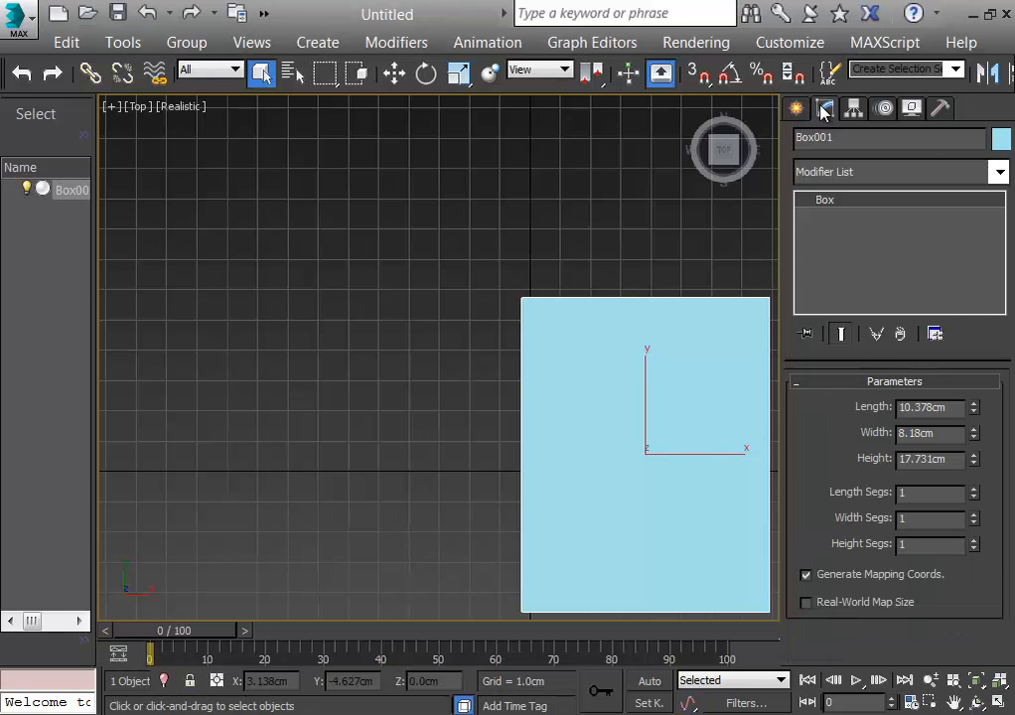
left_click(797, 110)
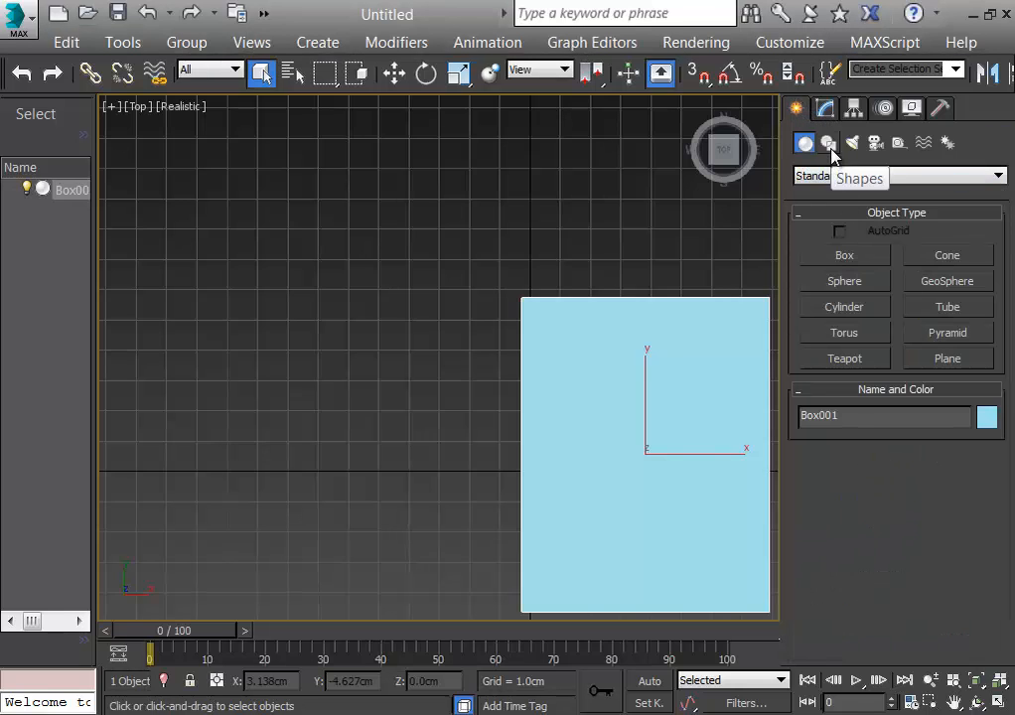
left_click(829, 144)
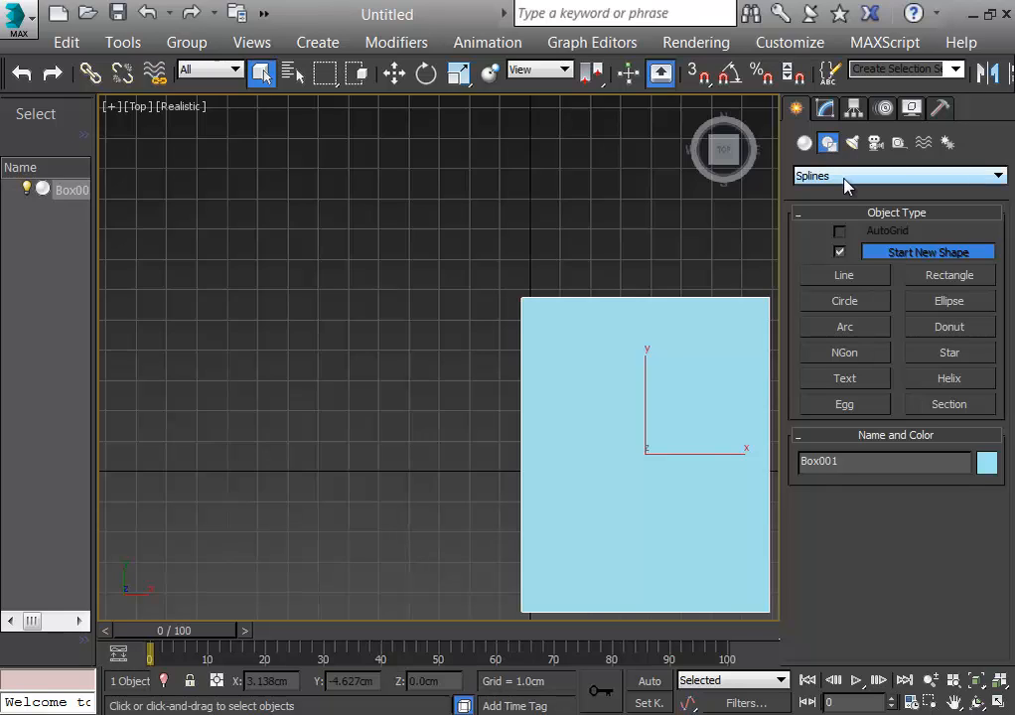
left_click(845, 301)
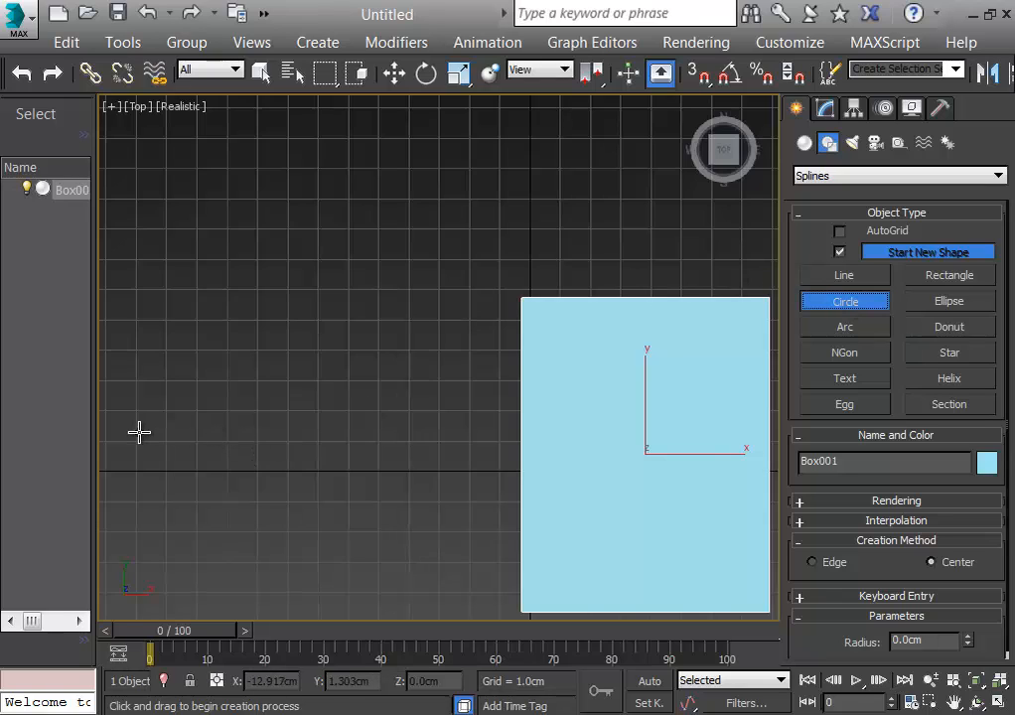
left_click_drag(139, 432, 163, 452)
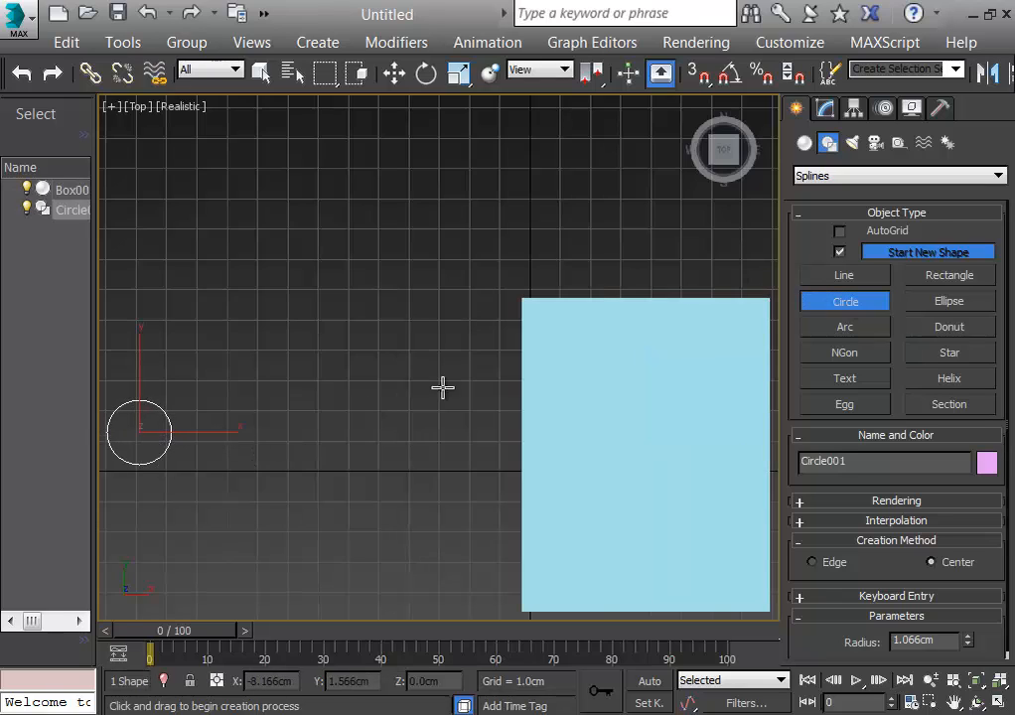
Set the circle's radius to 0.5 cm
left_click(825, 108)
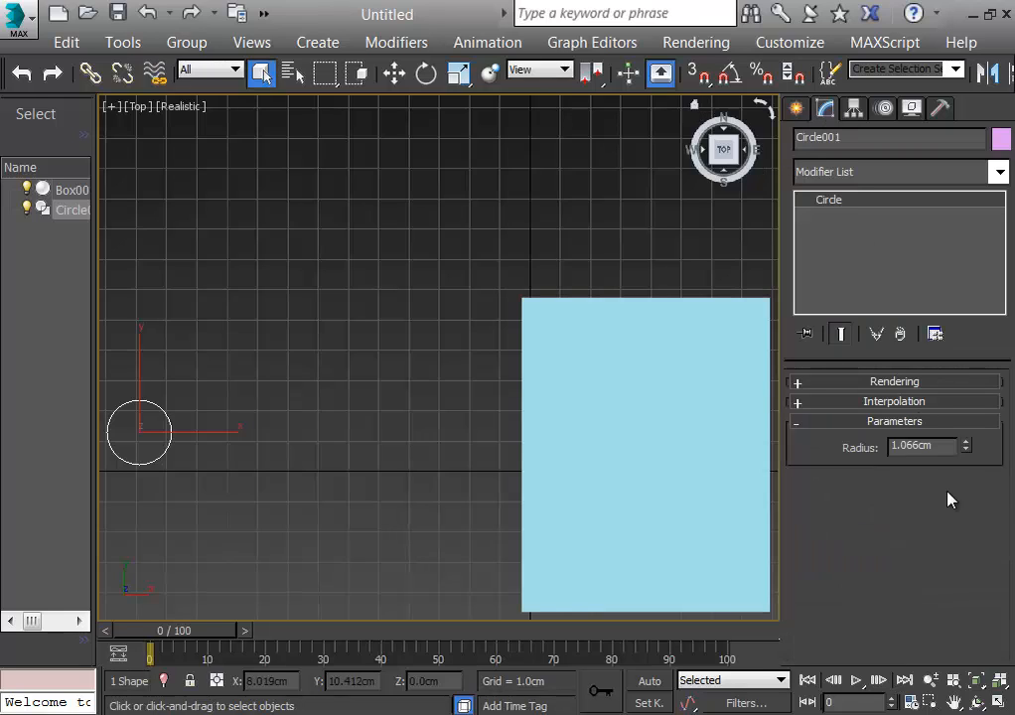
double_click(909, 446)
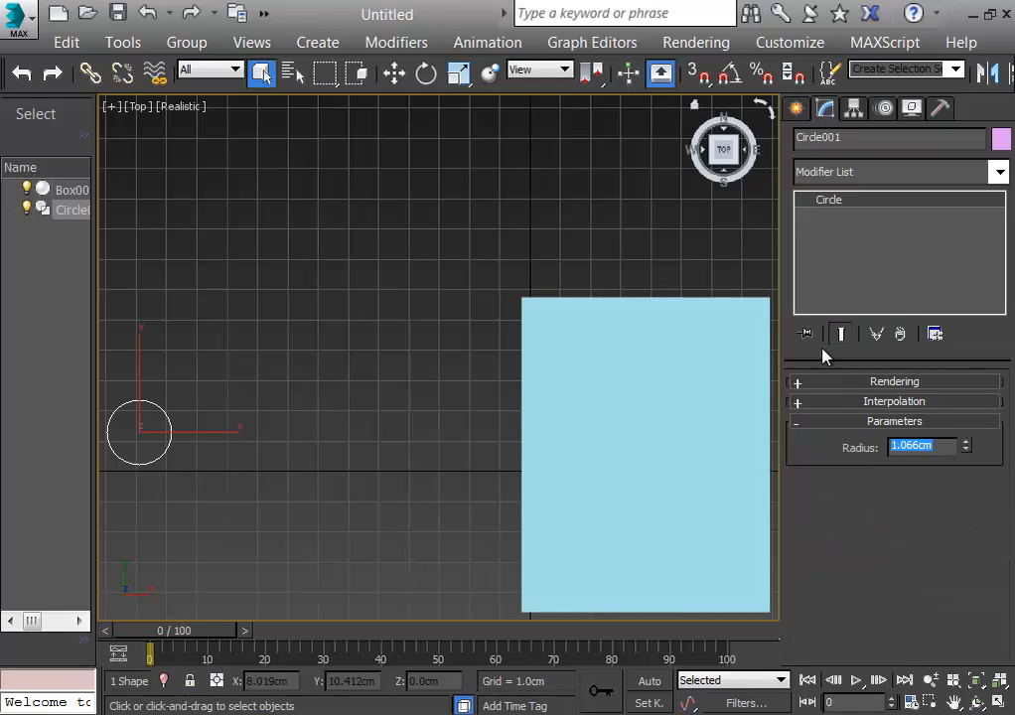
type("1")
key("Return")
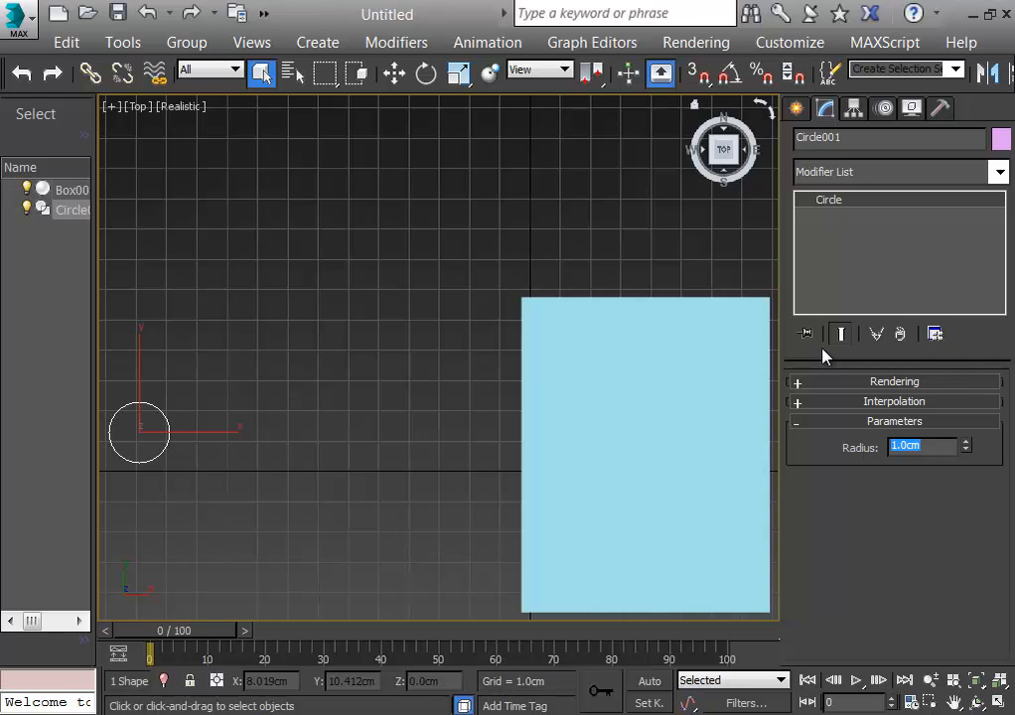
type("0.5")
key("Return")
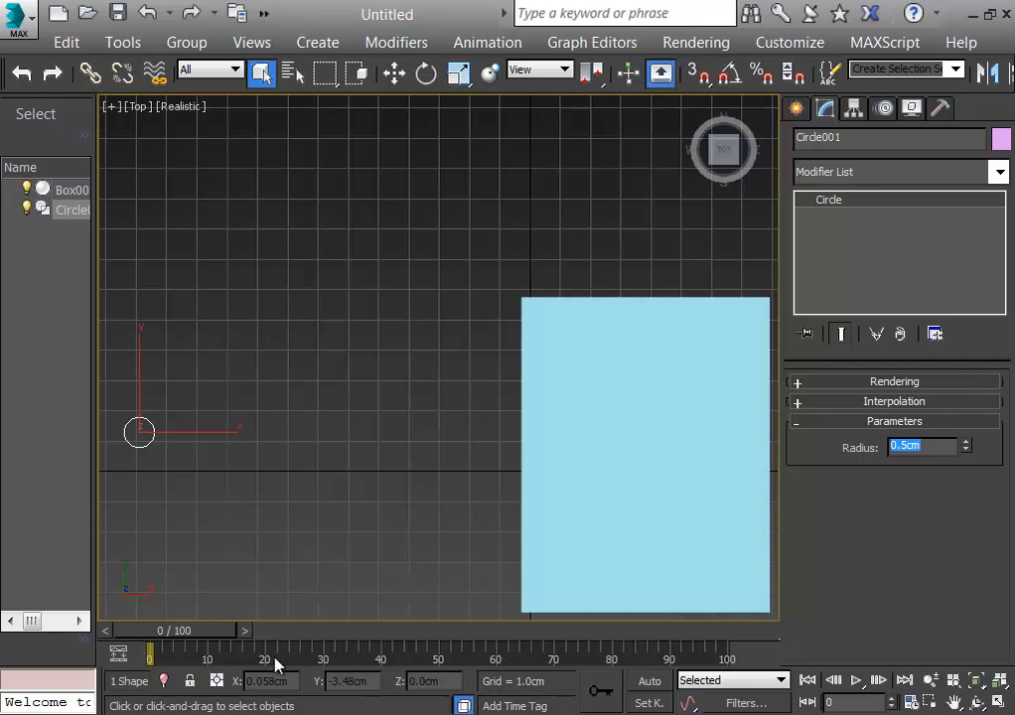
Move the circle farther from the box and onto the X axis, at about X -18.5 cm, Y 0.05 cm
middle_click_drag(349, 557, 559, 530)
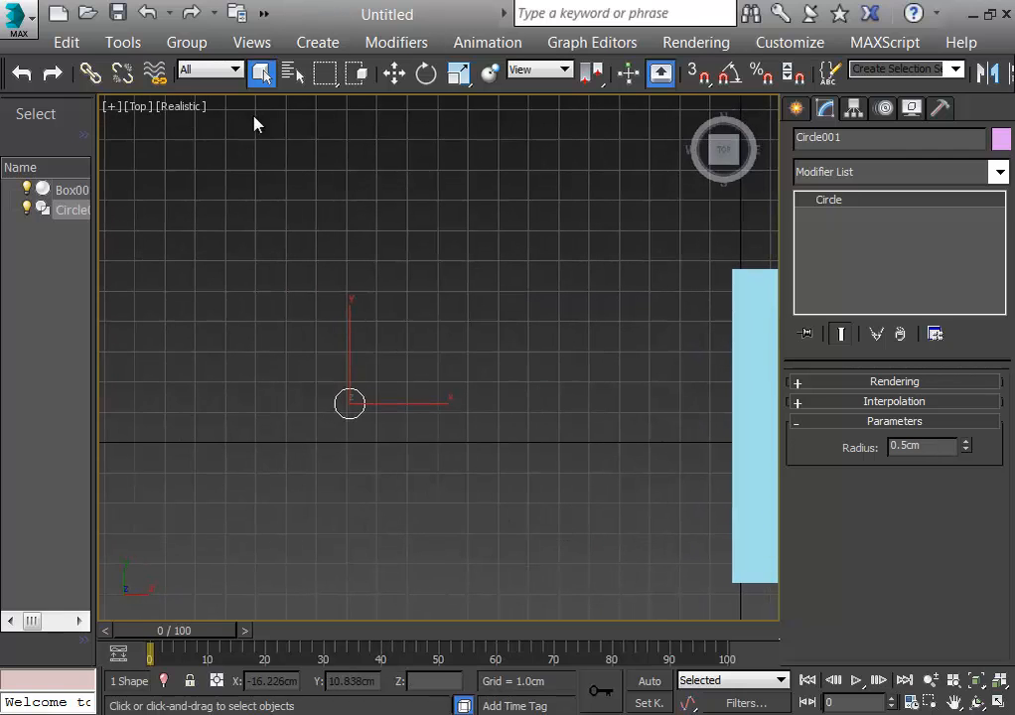
key("w")
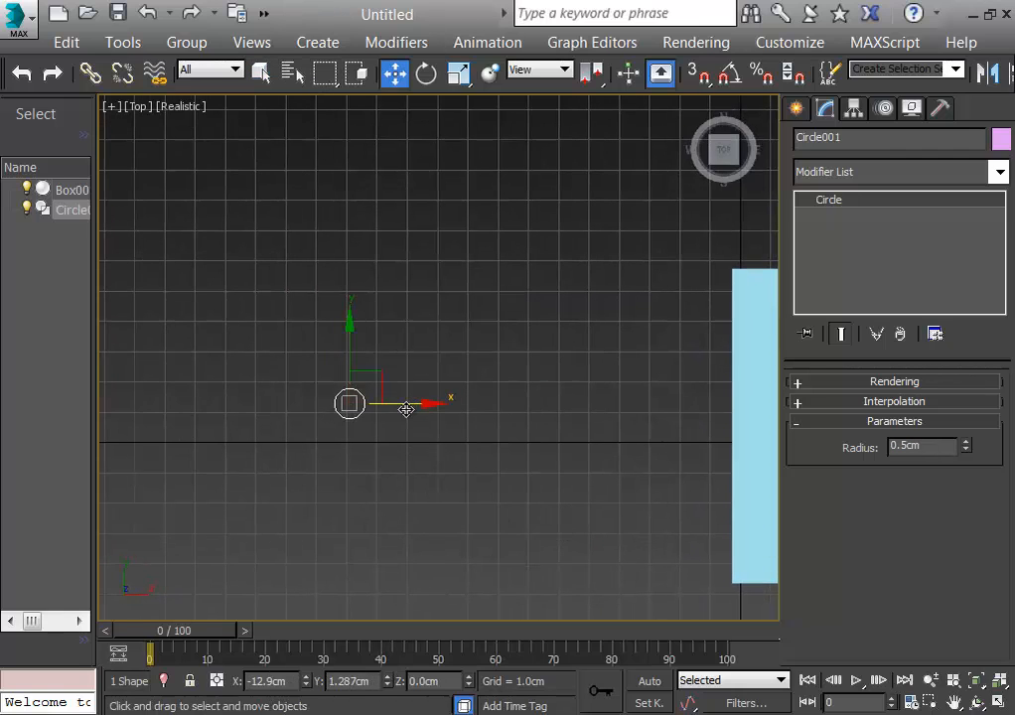
left_click_drag(407, 401, 239, 402)
left_click_drag(174, 327, 187, 363)
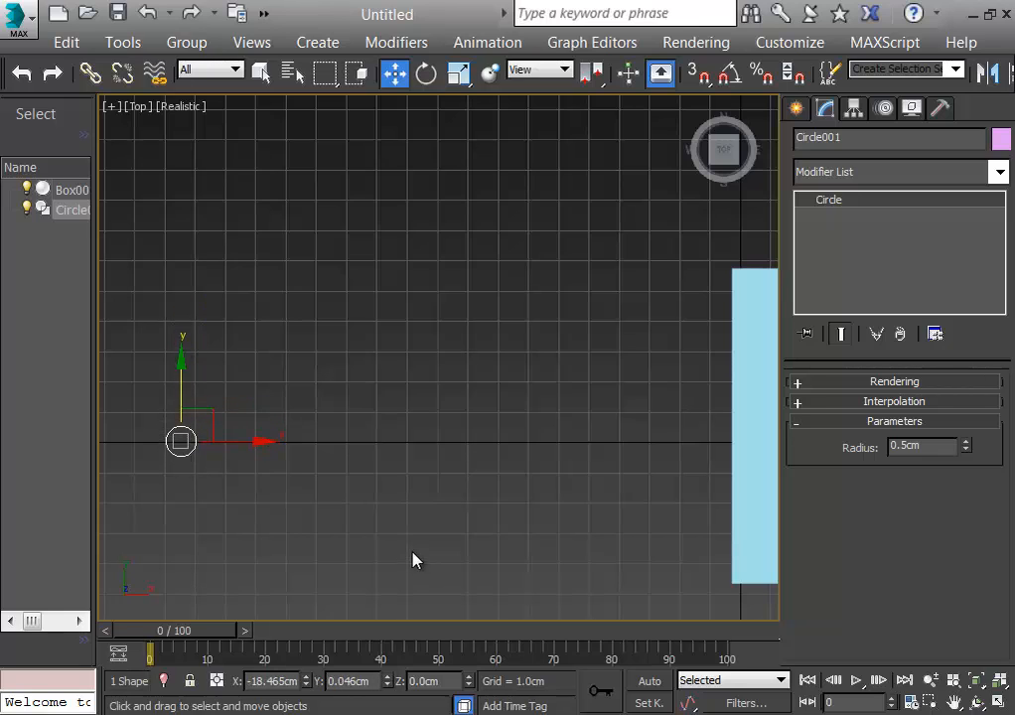
Clone the circle as one independent copy about 2.1 cm along positive X and set the copy's radius to 1.2 cm
mouse_move(256, 439)
left_mouse_down("shift")
mouse_move(297, 468)
mouse_move(333, 462)
mouse_move(318, 459)
left_mouse_up("shift")
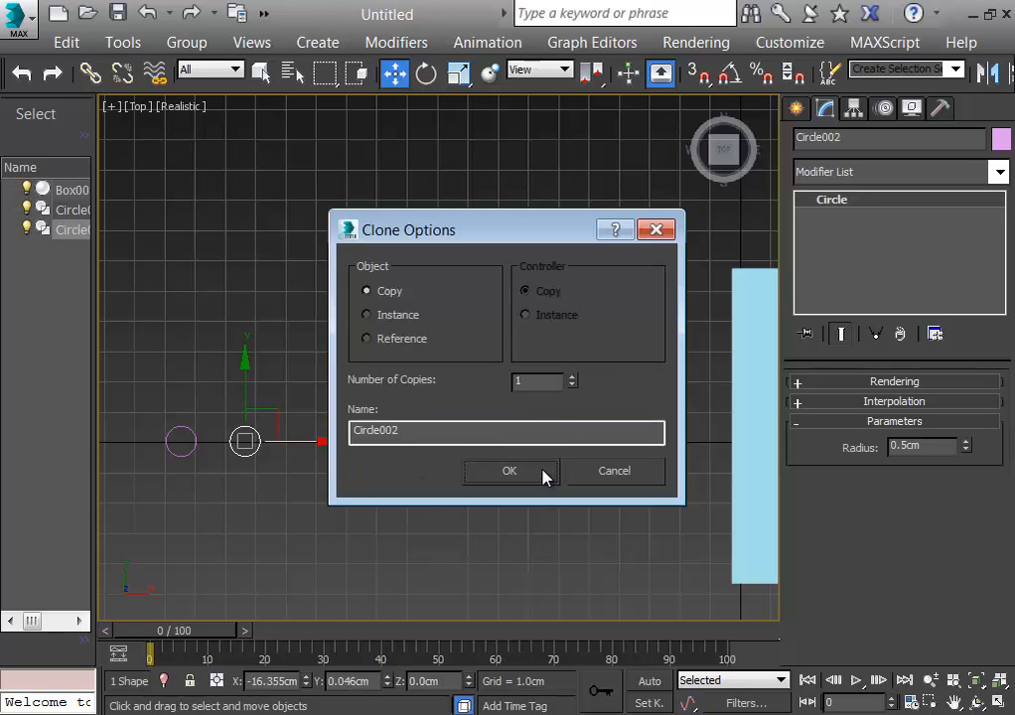
left_click(510, 472)
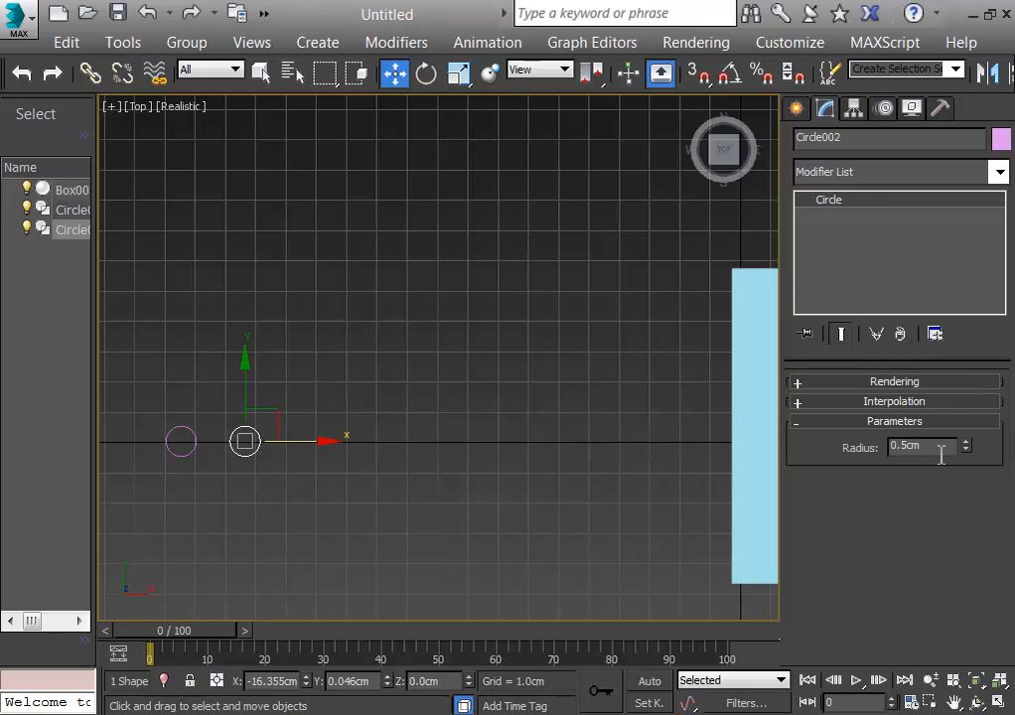
left_click_drag(936, 448, 863, 443)
type("1.2")
key("Return")
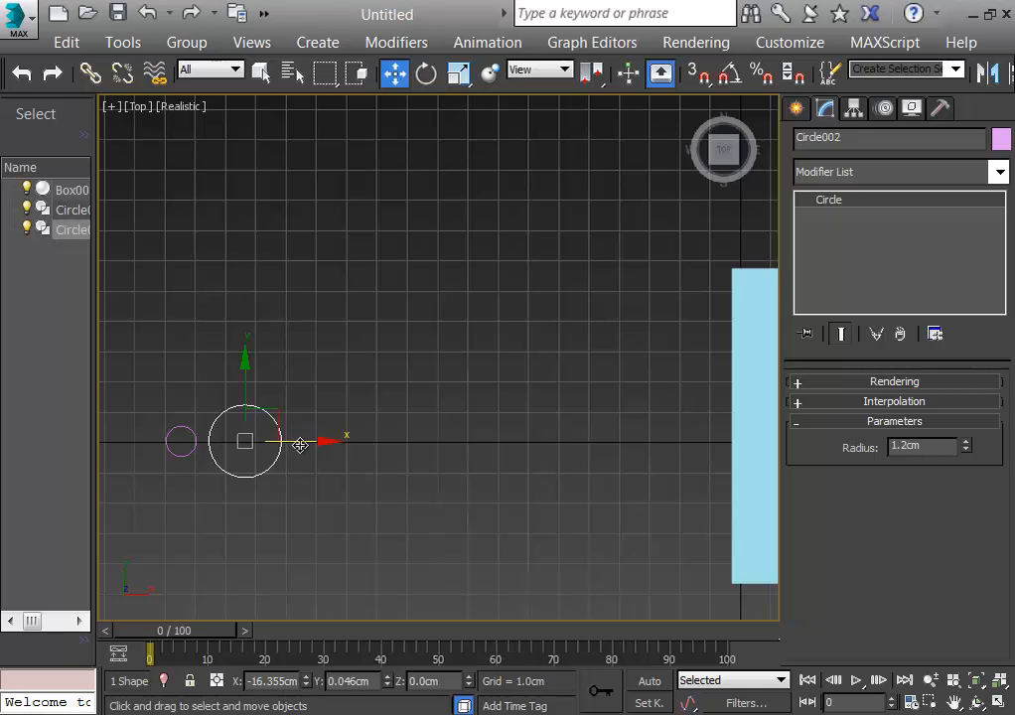
Clone the 1.2 cm circle as one independent copy at about X -12.93 cm and set the copy's radius to 0.8 cm
left_click_drag(300, 445, 402, 452)
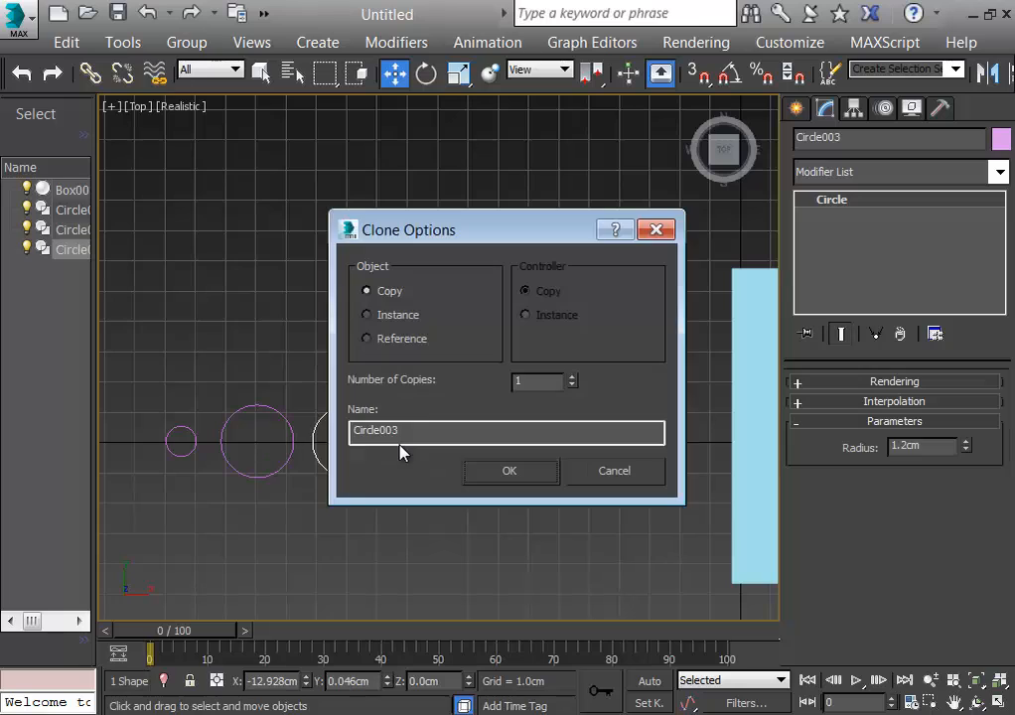
left_click(509, 470)
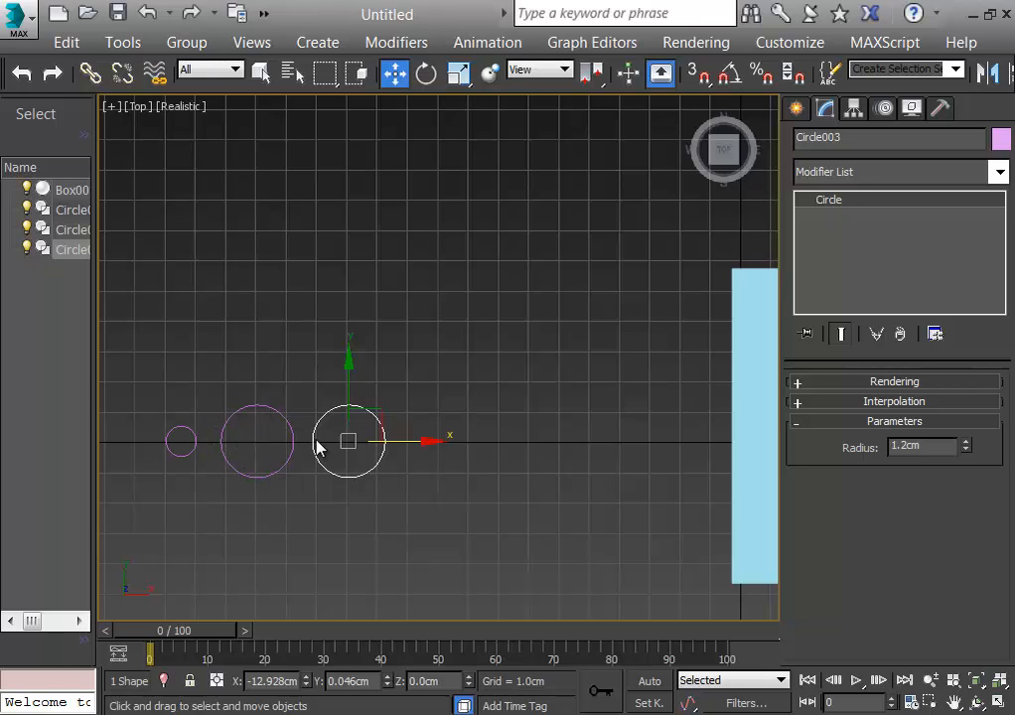
left_click_drag(933, 450, 818, 419)
type("0.8")
key("Return")
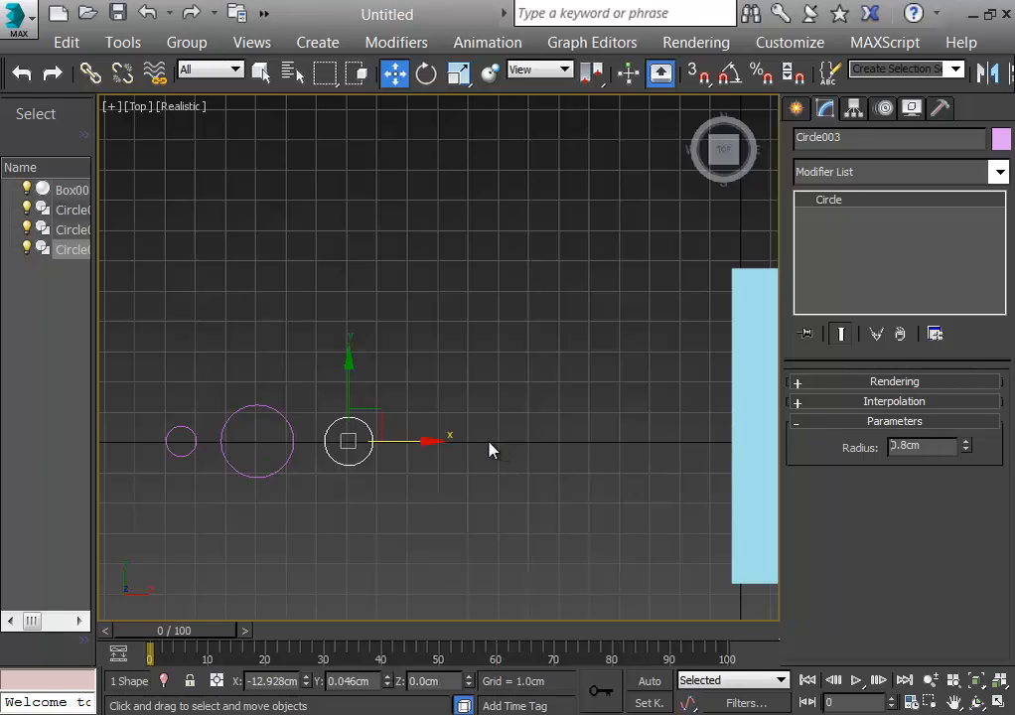
Draw a six-pointed star spline between the circles and the box, with Radius 1 about 5.23 cm and Radius 2 about 2.48 cm
middle_click_drag(465, 447, 407, 459)
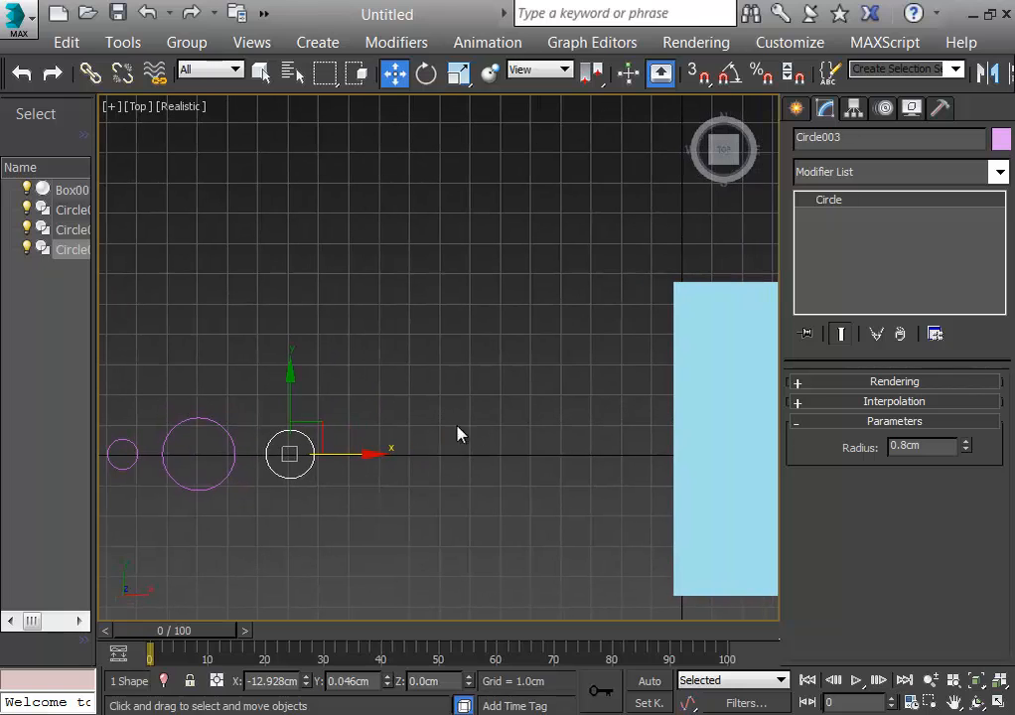
left_click(797, 110)
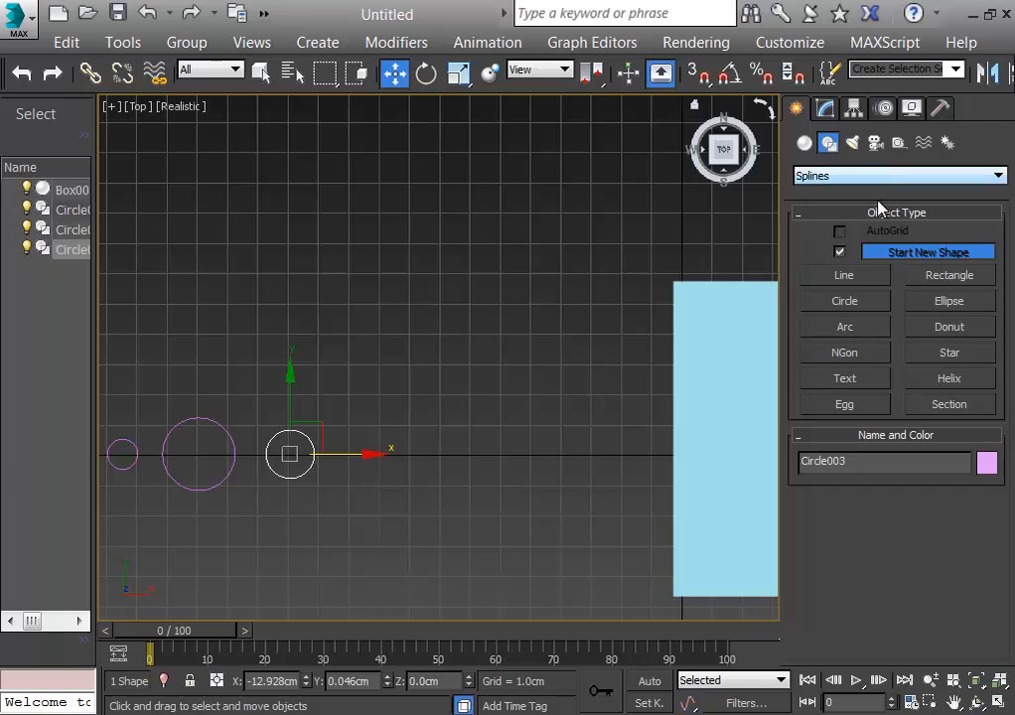
left_click(951, 354)
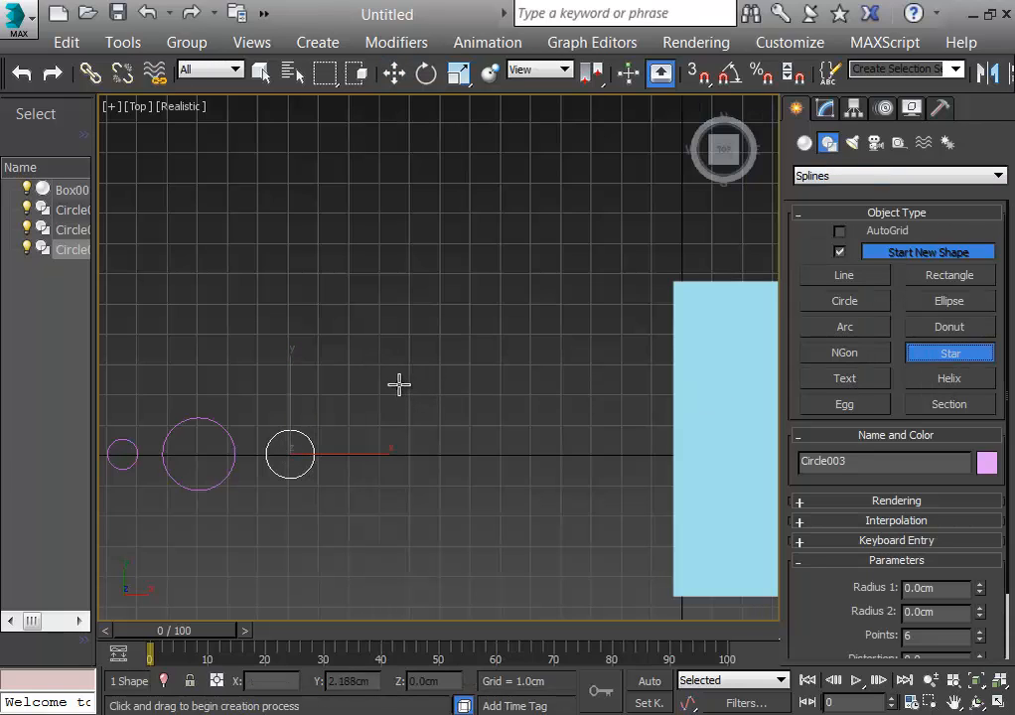
left_click_drag(398, 382, 502, 502)
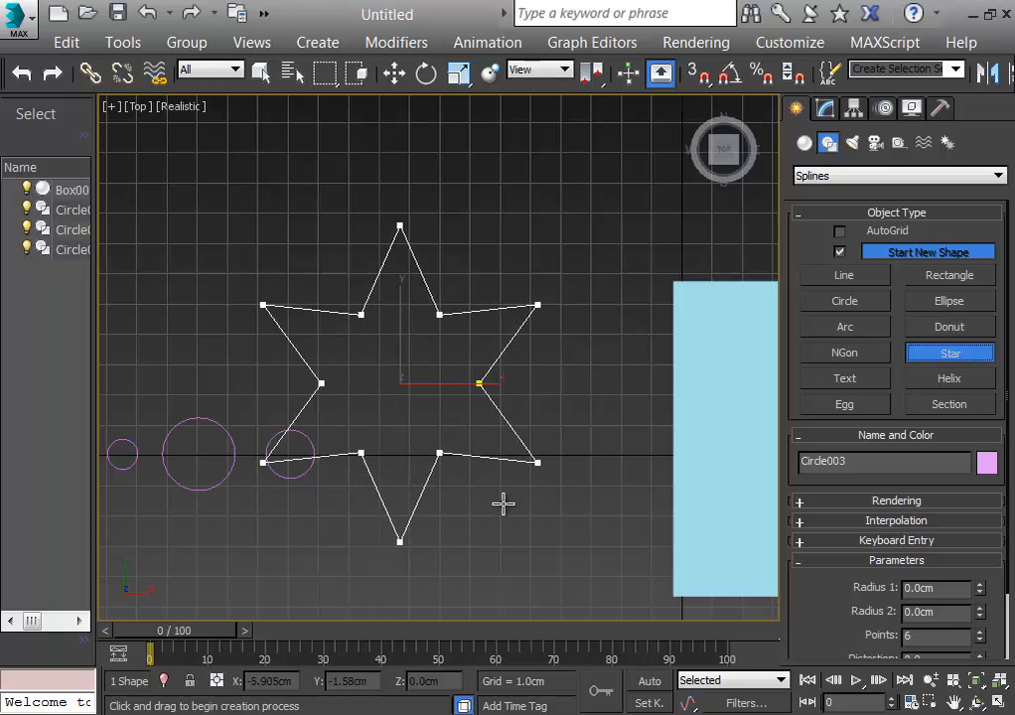
left_click(452, 435)
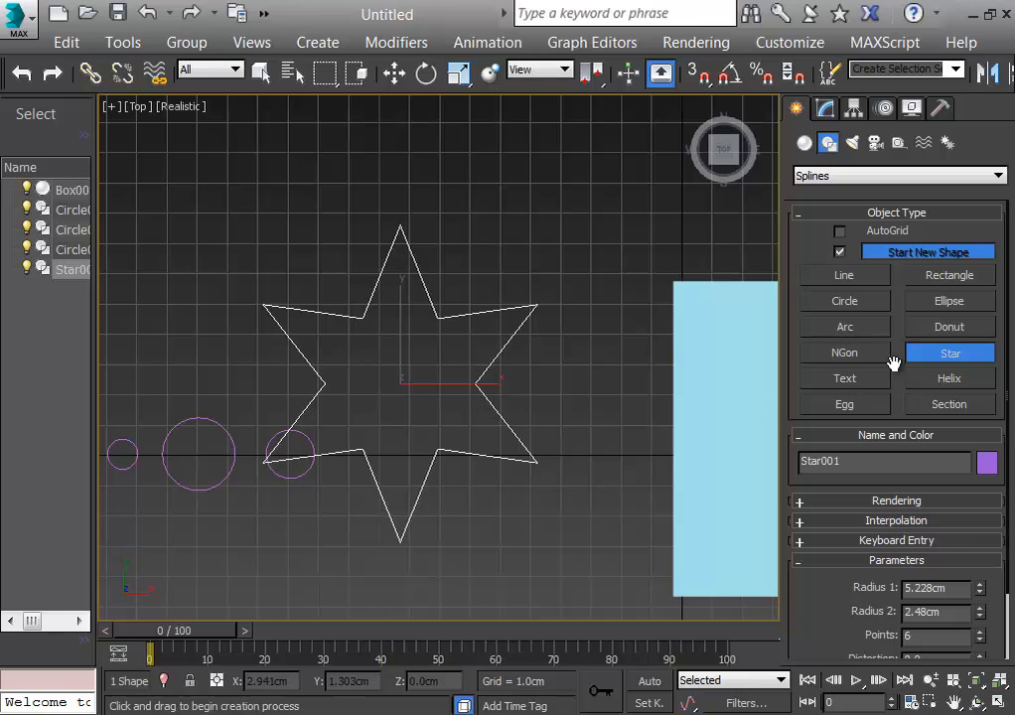
Give the star 18 points, a Radius 1 of 5 cm and a Radius 2 of 2 cm
left_click(824, 111)
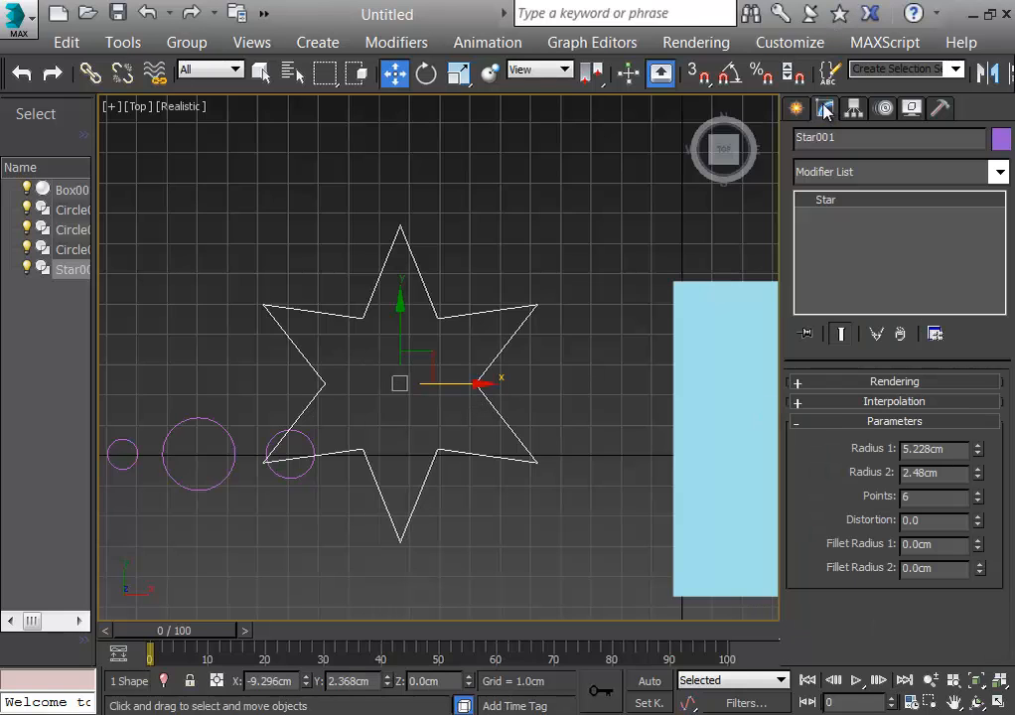
mouse_move(978, 496)
left_mouse_down()
mouse_move(978, 474)
mouse_move(978, 484)
left_mouse_up()
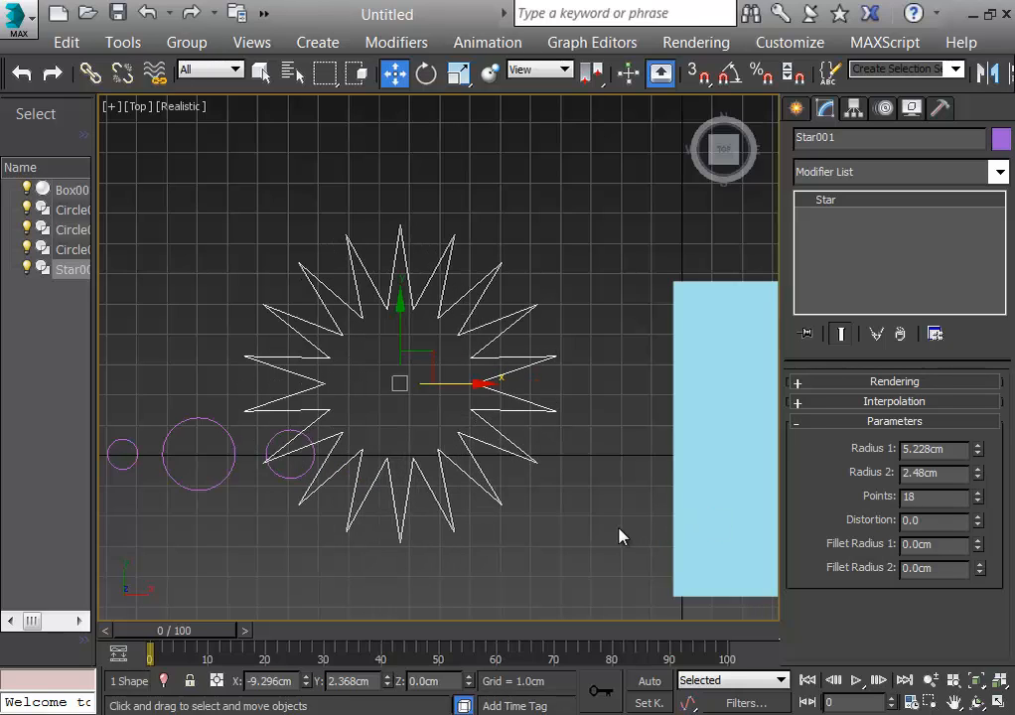
left_click(959, 473)
left_click_drag(958, 475, 805, 472)
type("2")
key("Return")
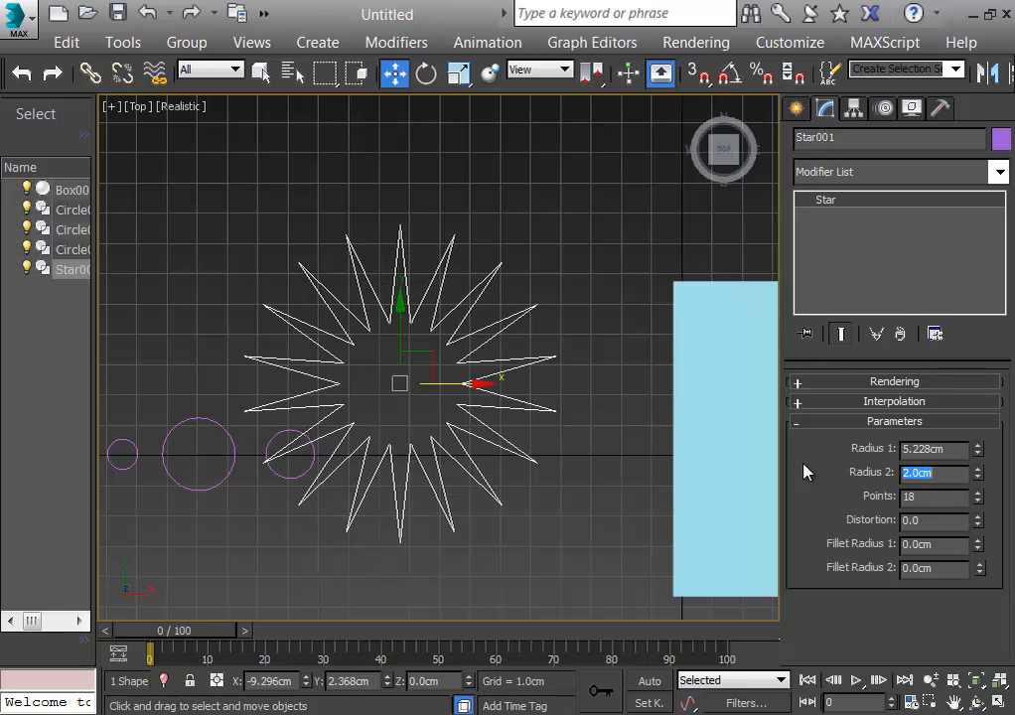
key("shift+Tab")
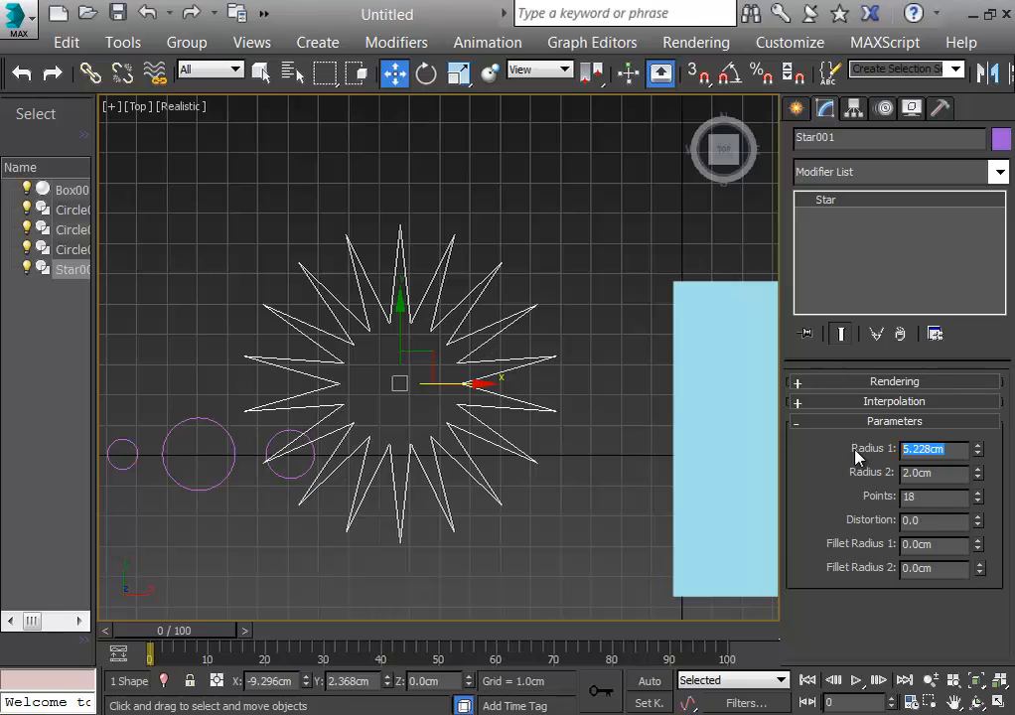
type("5")
key("Return")
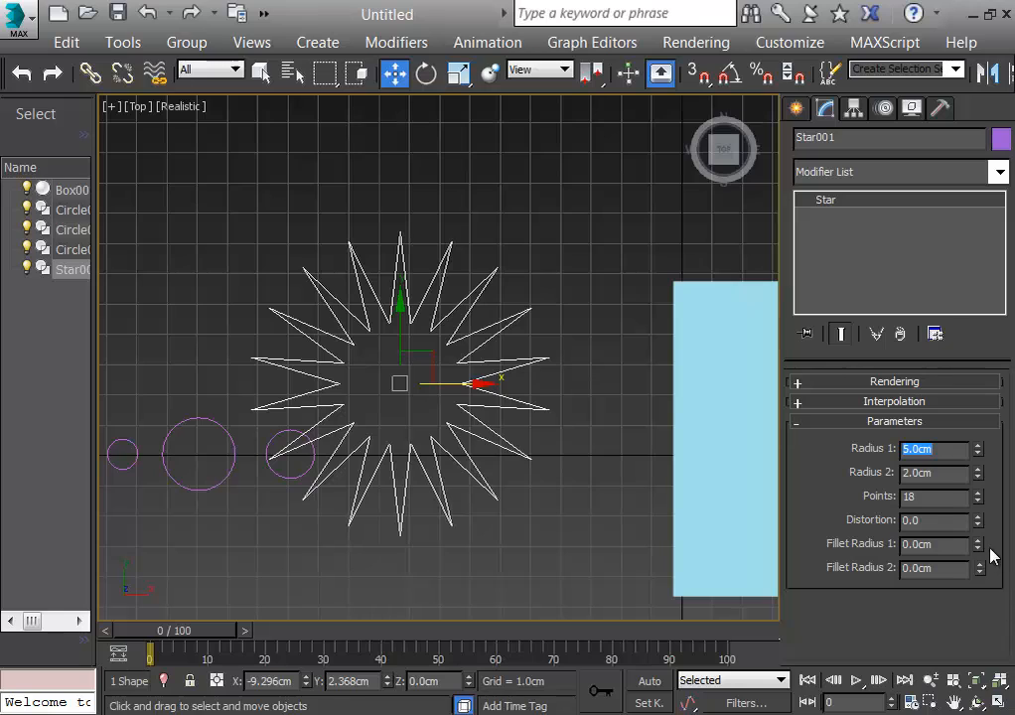
Round the star with fillet radii of about 1.47 cm and 1.5 cm, and set Radius 2 to 1.5 cm and the points to 12
mouse_move(979, 544)
left_mouse_down()
mouse_move(978, 520)
mouse_move(981, 543)
left_mouse_up()
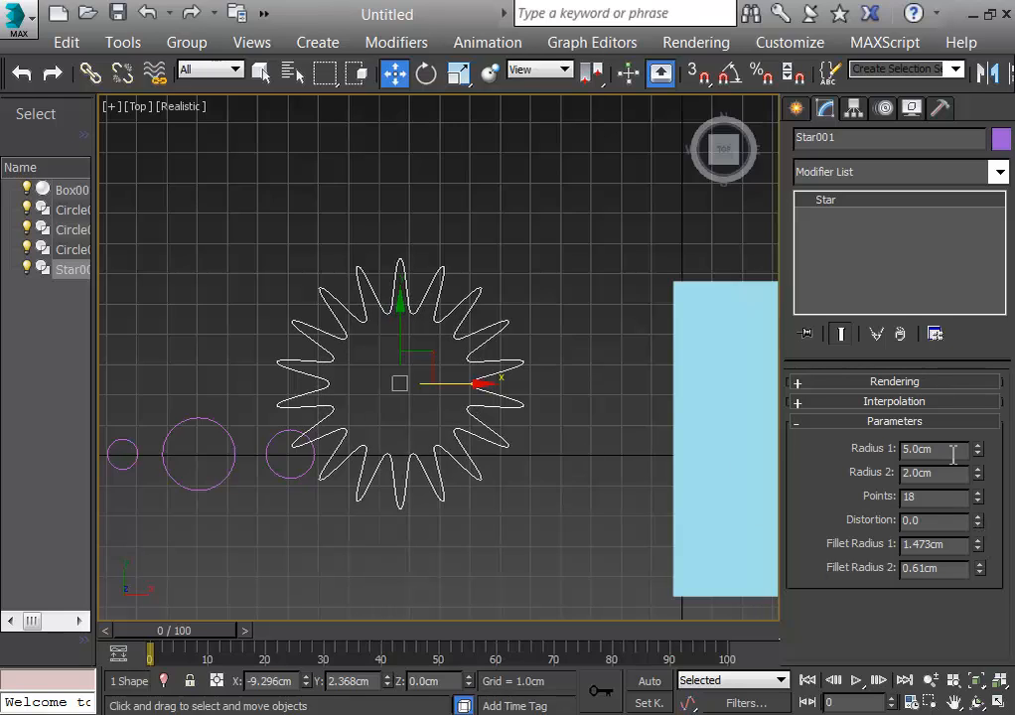
left_click(903, 473)
type("1.5")
key("Return")
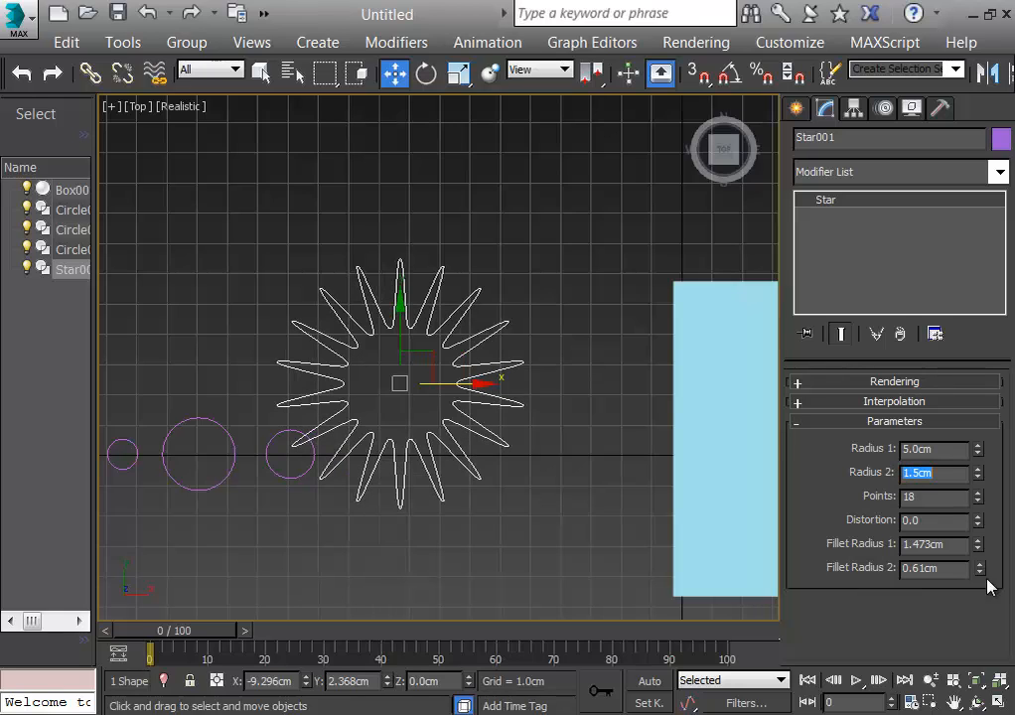
left_click_drag(979, 567, 978, 519)
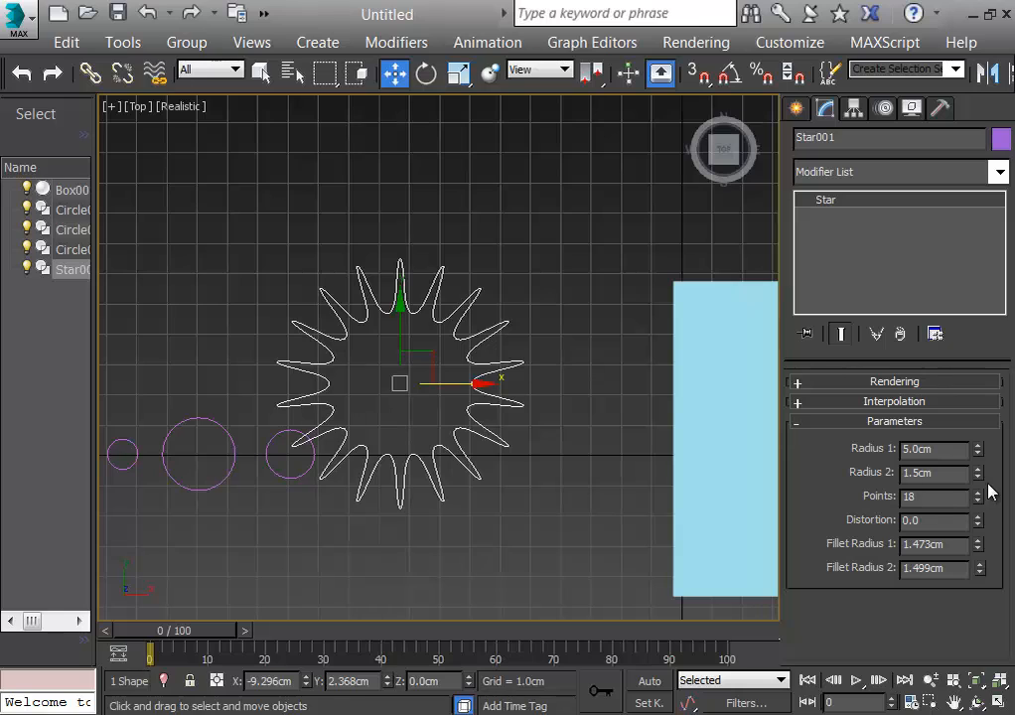
left_click_drag(977, 491, 976, 491)
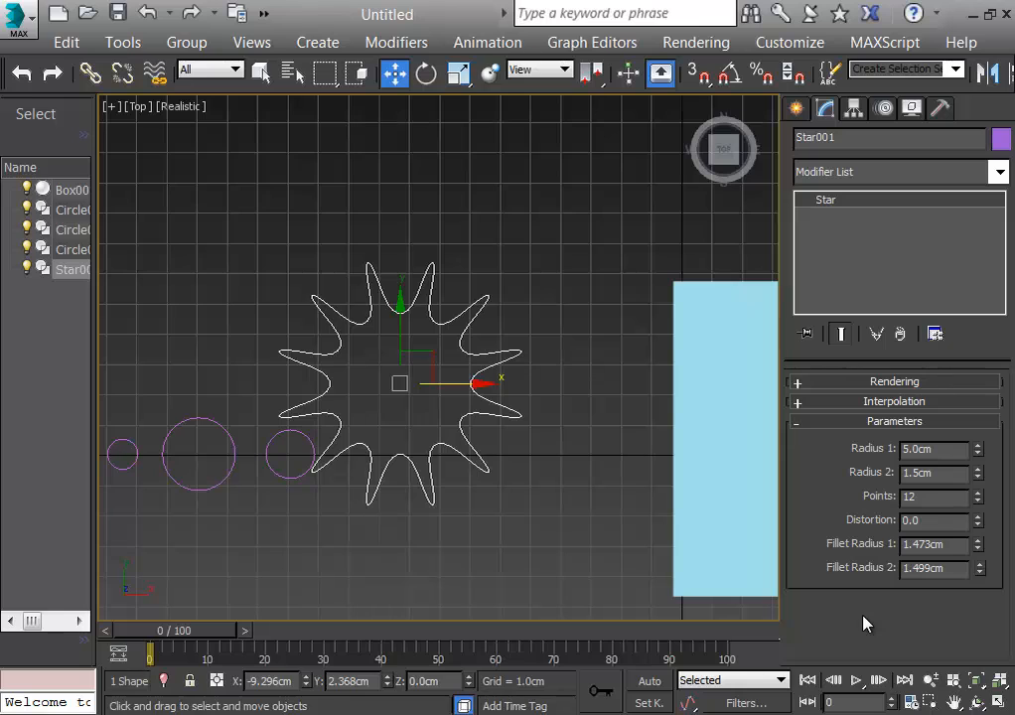
Center the star on the X axis in the gap between the 0.8 cm circle and the box, and deselect it
left_click_drag(474, 383, 558, 383)
left_click_drag(486, 331, 477, 407)
left_click(576, 177)
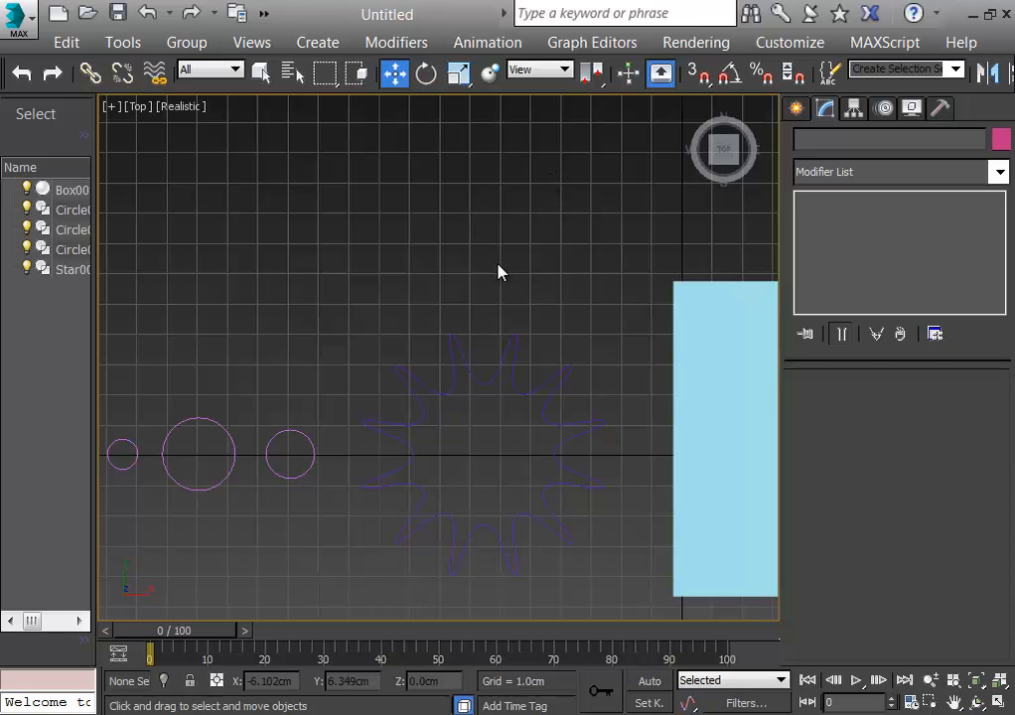
Move the box to about X 5.31 cm, Y 5.27 cm, so its lower edge lies near the X axis
scroll(498, 272, "down", 5)
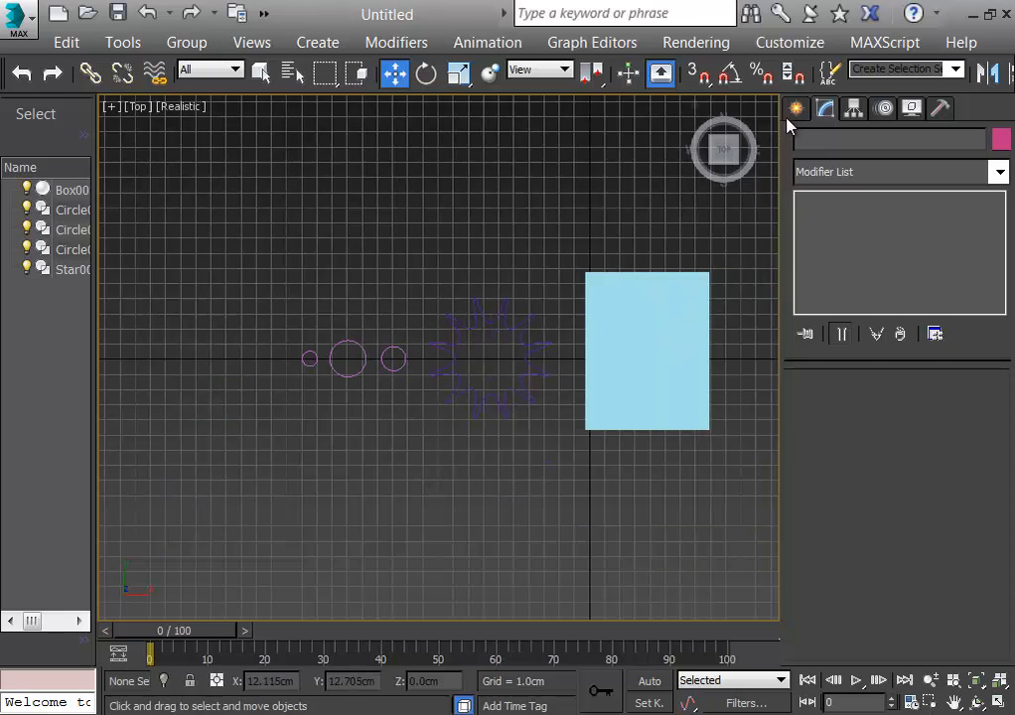
left_click(67, 190)
left_click_drag(646, 301, 718, 279)
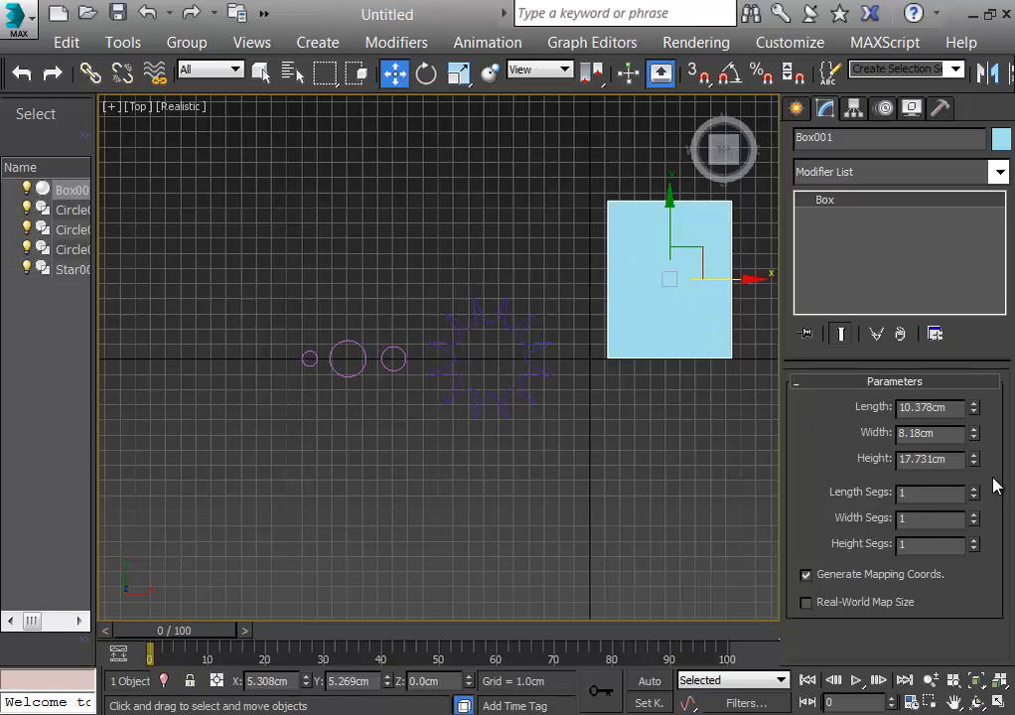
Set the box's length to 20 cm and move it along Y to about 10.12 cm so its lower edge meets the X axis
left_click_drag(957, 408, 865, 407)
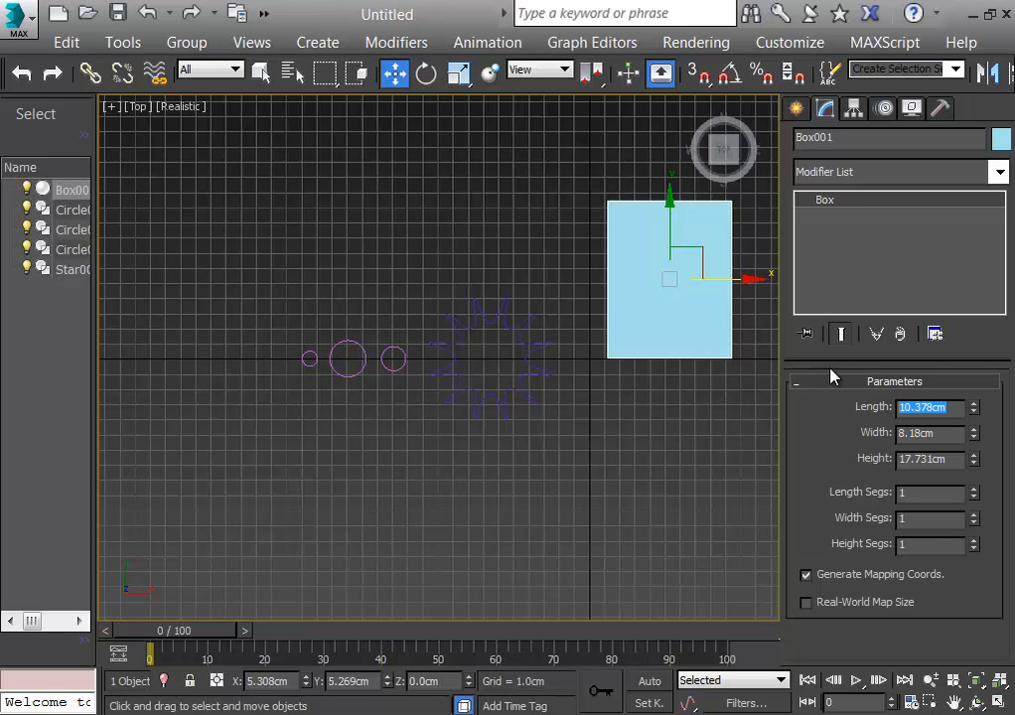
type("20")
key("Return")
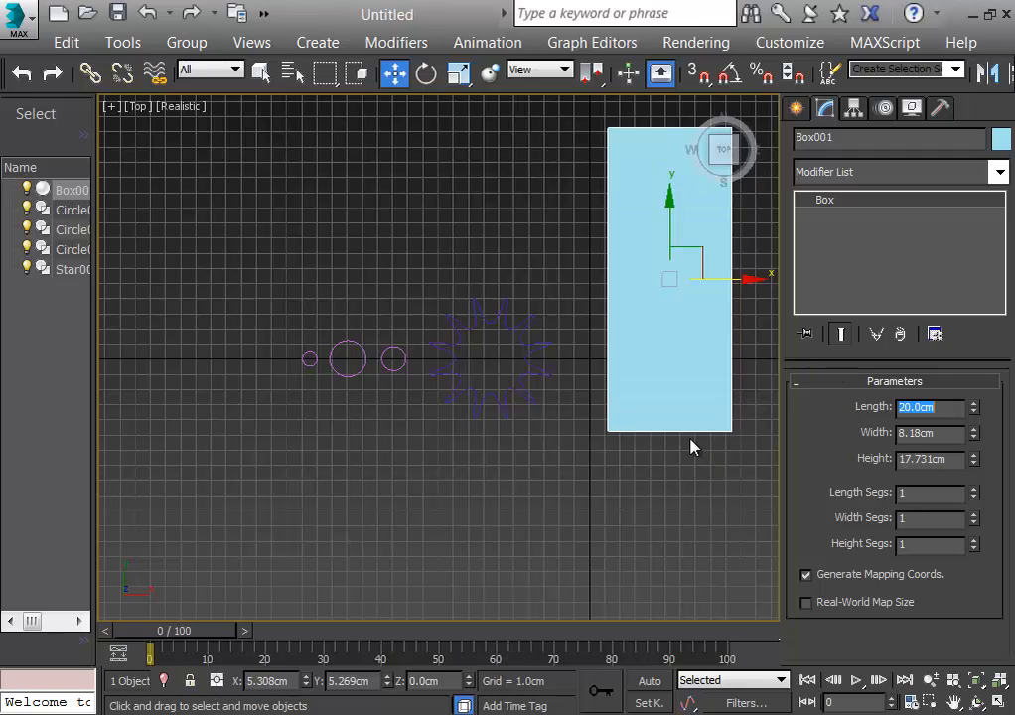
middle_click_drag(693, 446, 584, 527)
left_click_drag(572, 321, 582, 249)
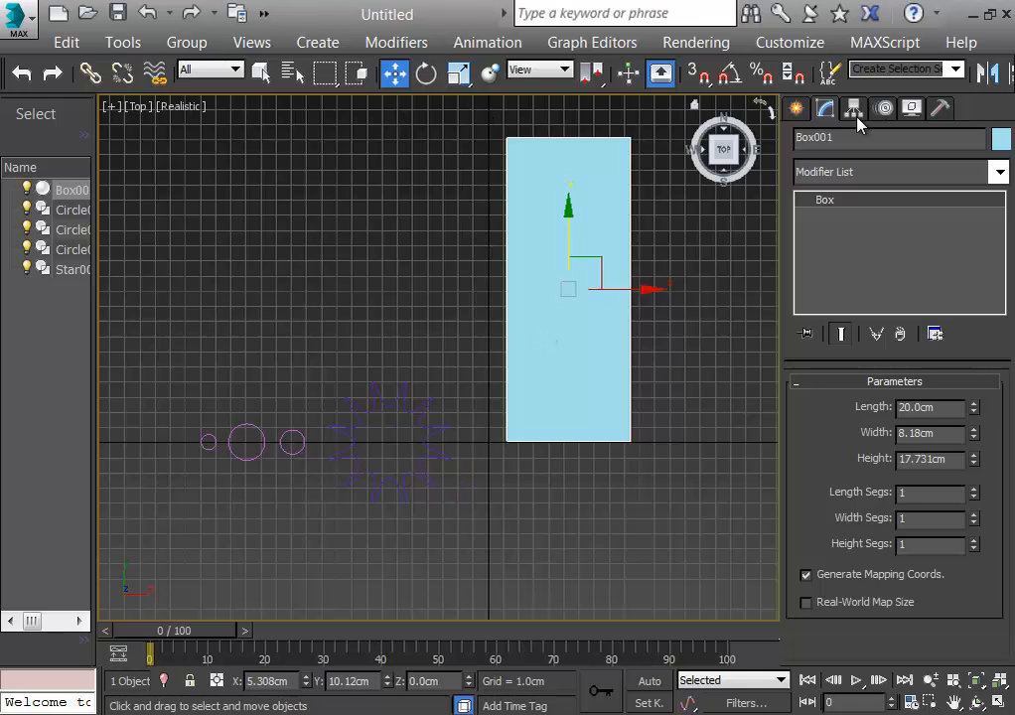
Start a Line spline and turn on 3D snapping to grid points
left_click(801, 110)
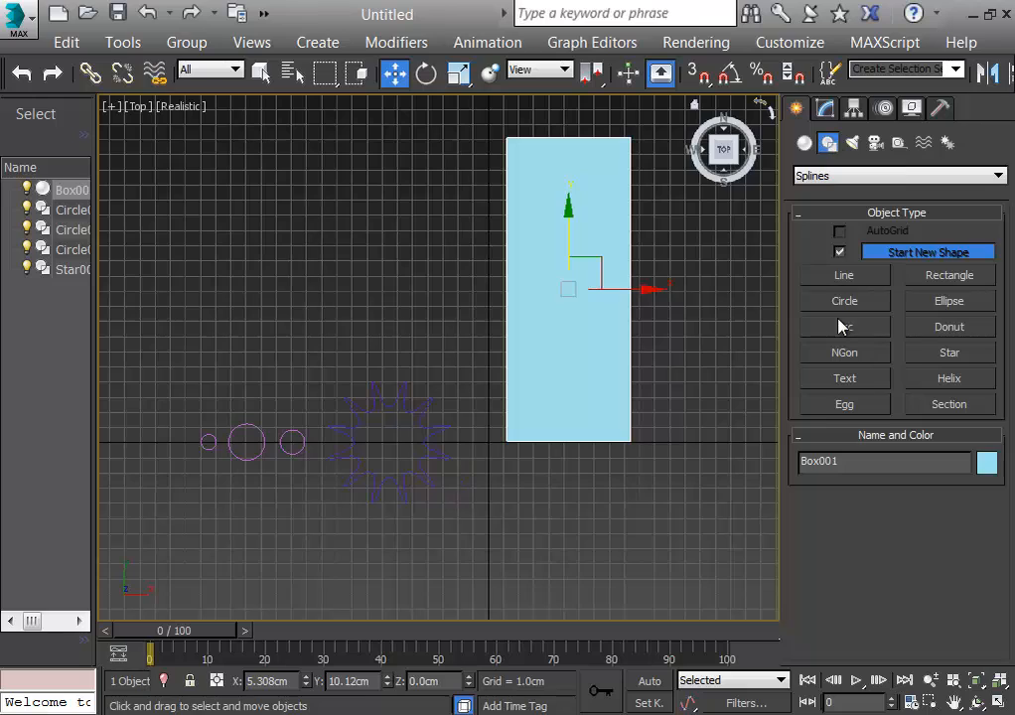
left_click(860, 277)
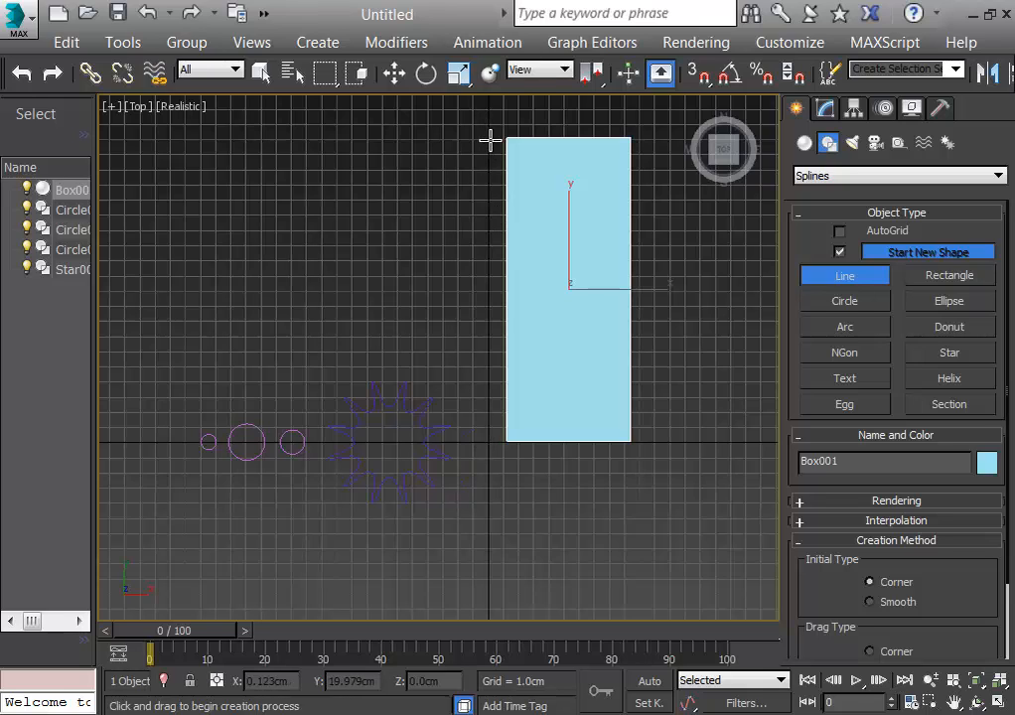
left_click(692, 77)
left_click(489, 442)
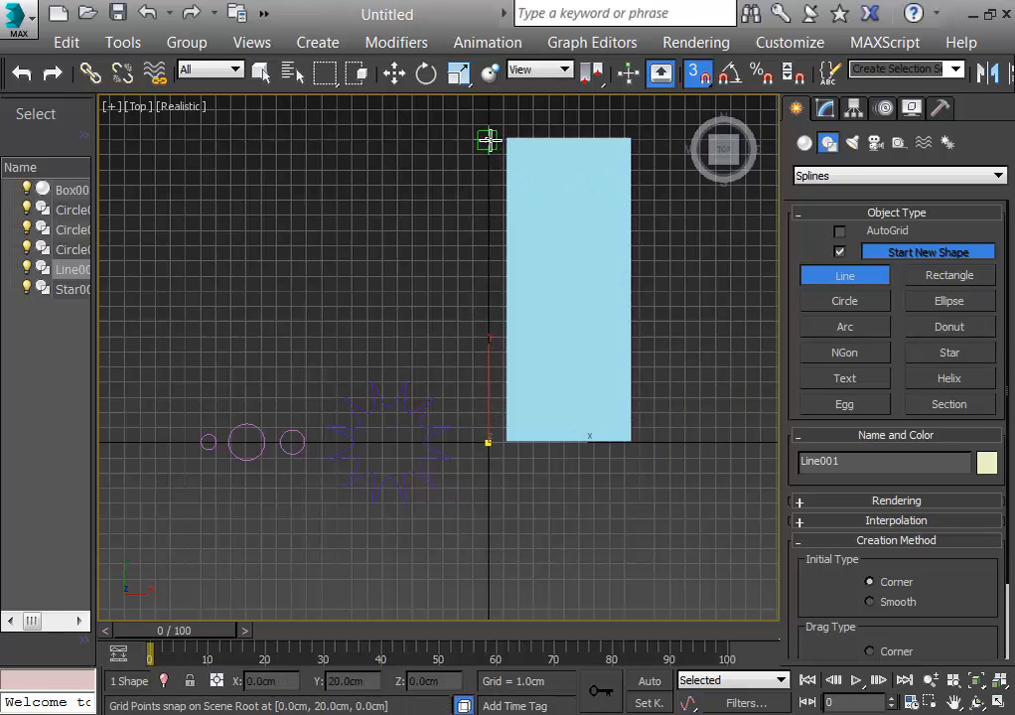
left_click_drag(488, 139, 556, 141)
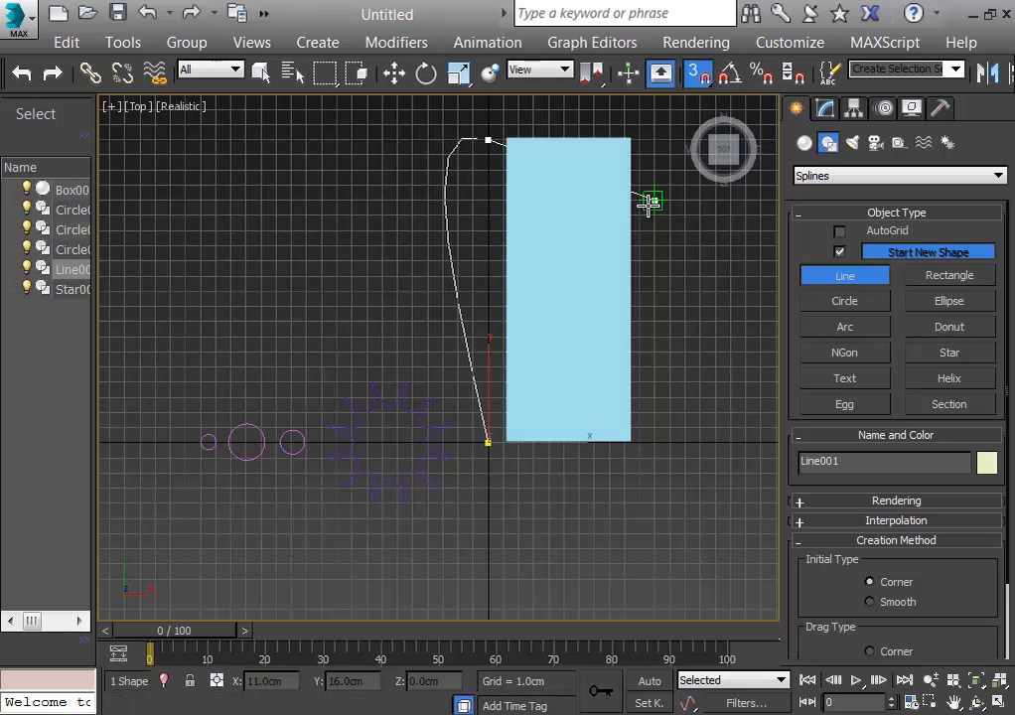
right_click(650, 202)
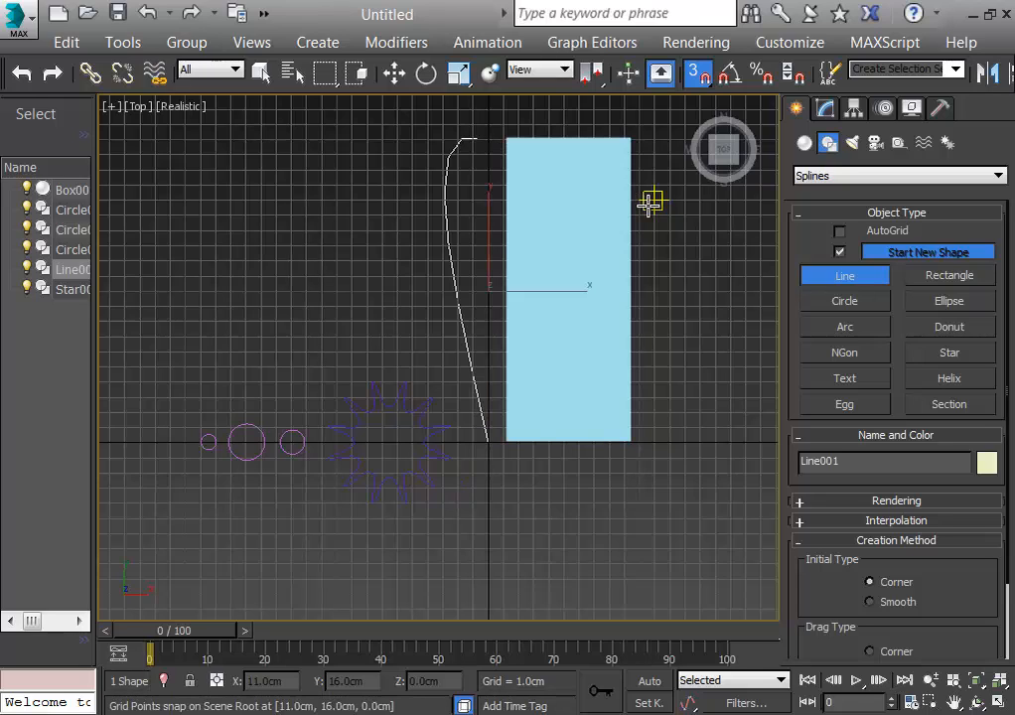
key("ctrl+z")
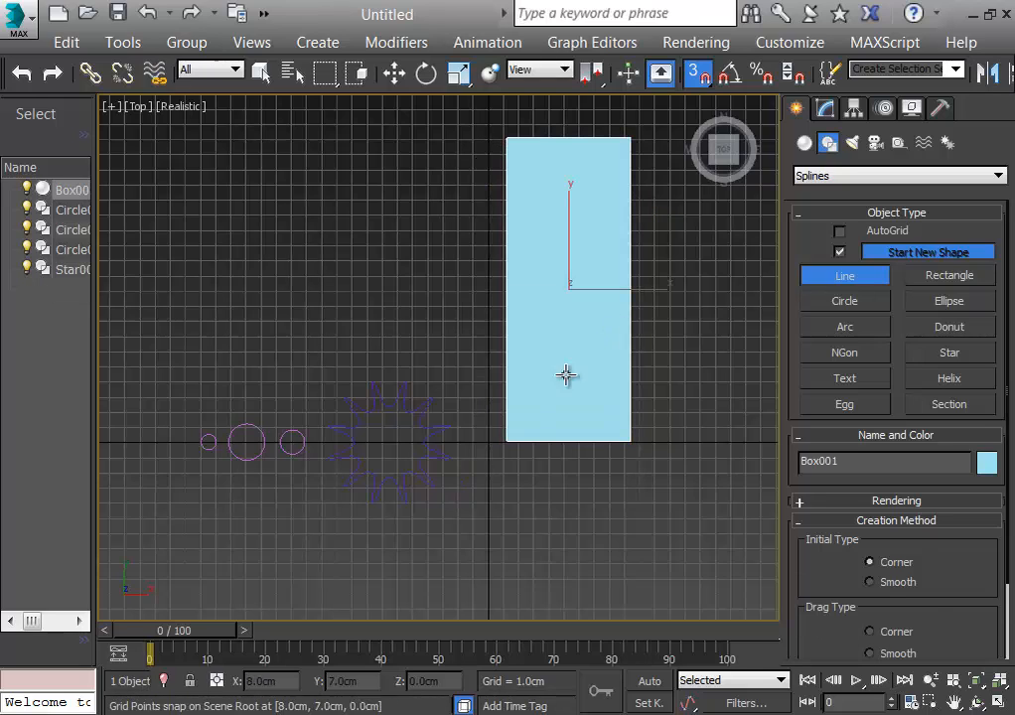
left_click(488, 442)
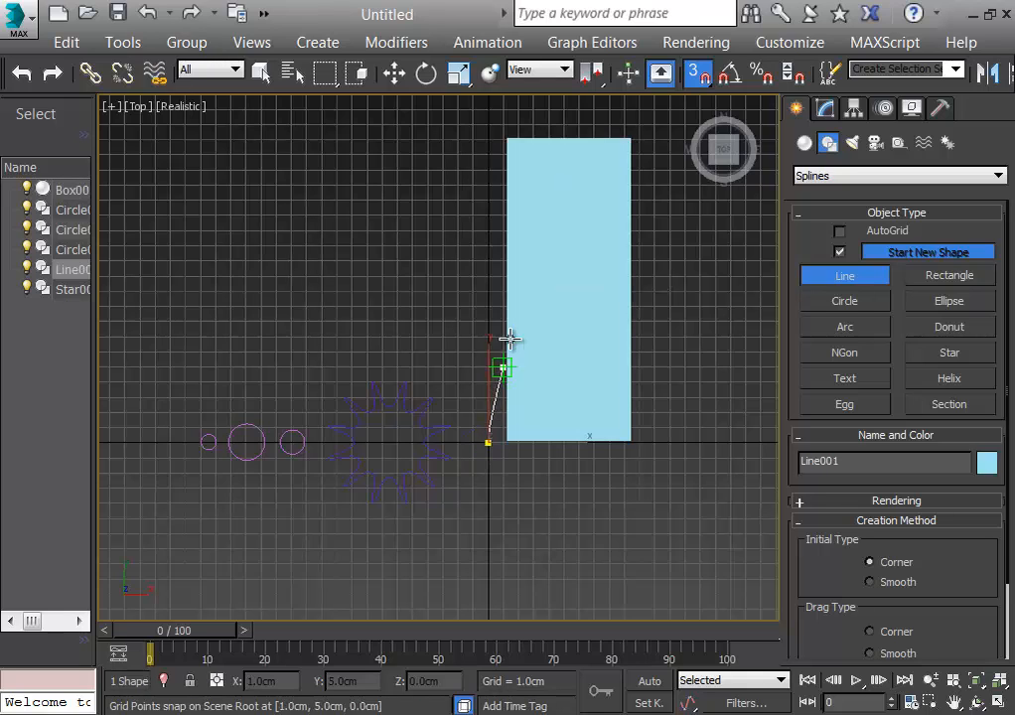
left_click(488, 139)
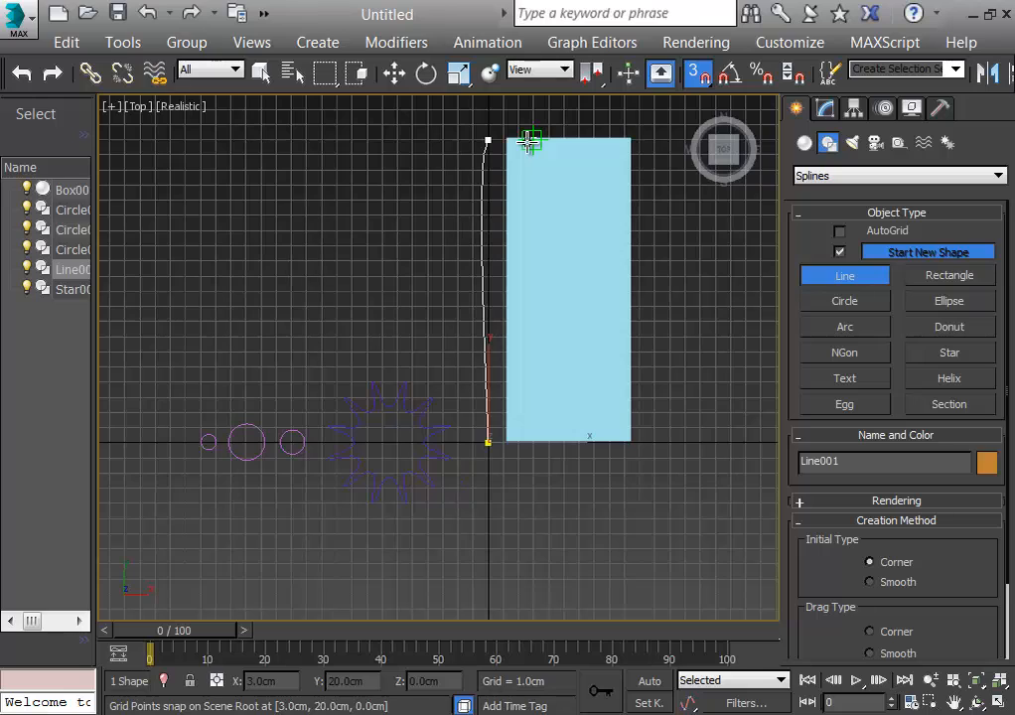
right_click(529, 142)
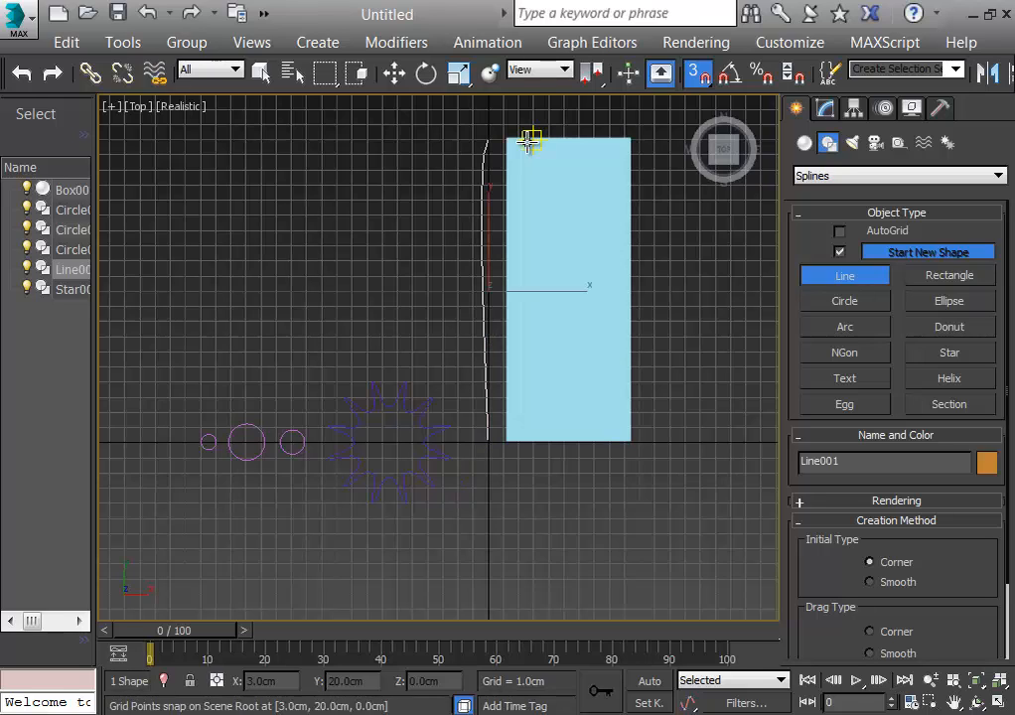
key("ctrl+z")
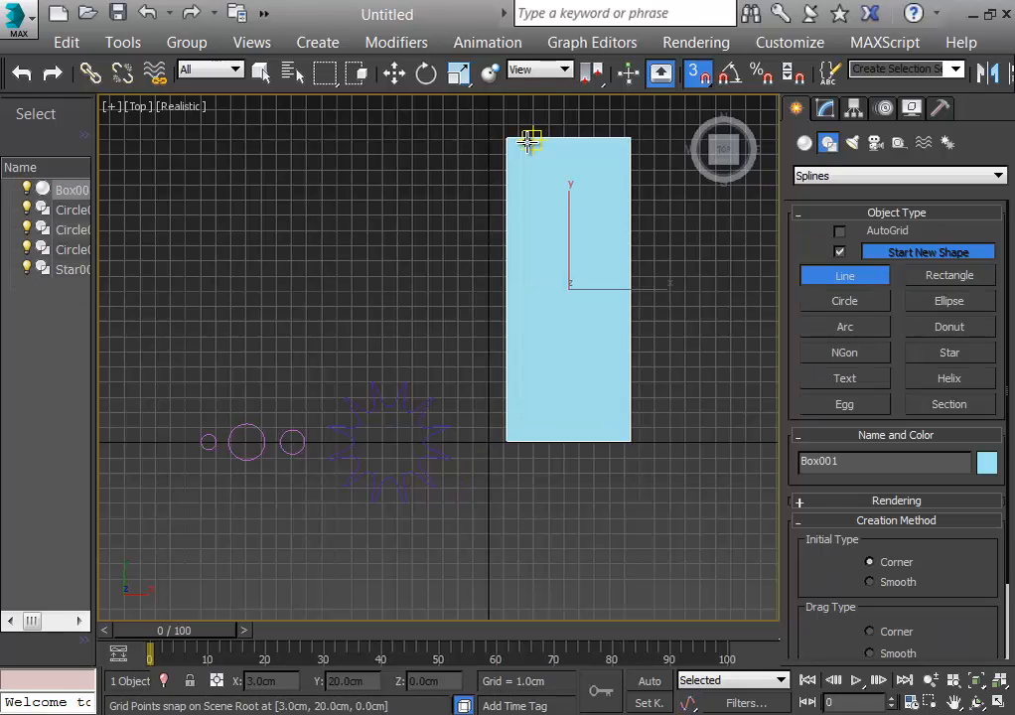
Draw a straight vertical line spline from the grid origin to X 0 cm, Y 20 cm
left_click(488, 441)
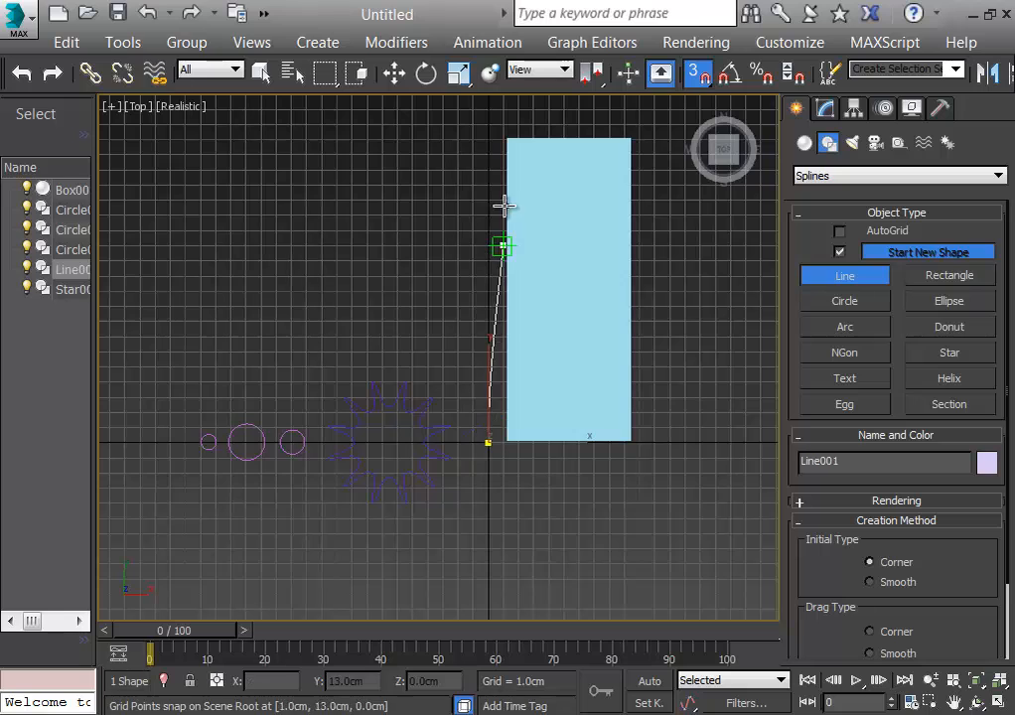
left_click(488, 139)
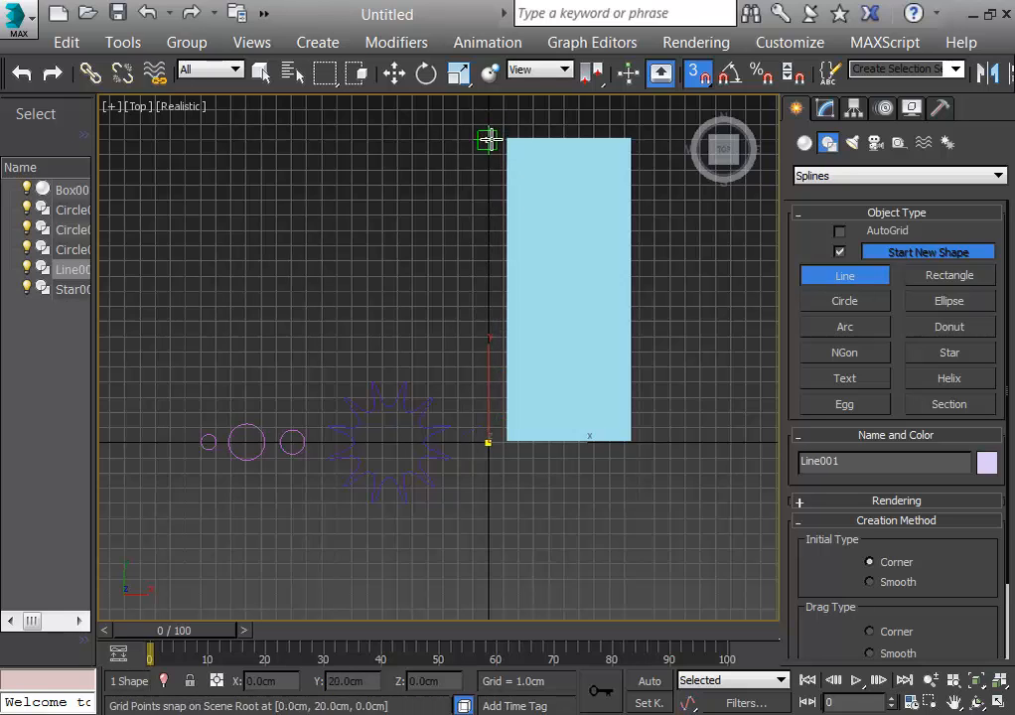
right_click(431, 167)
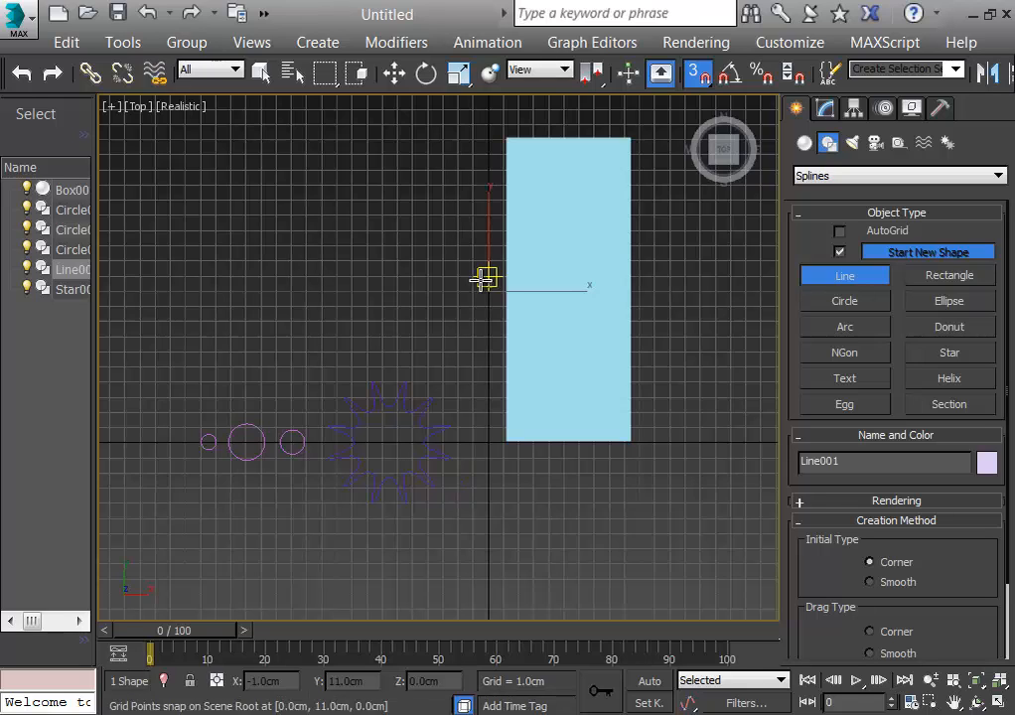
key("g")
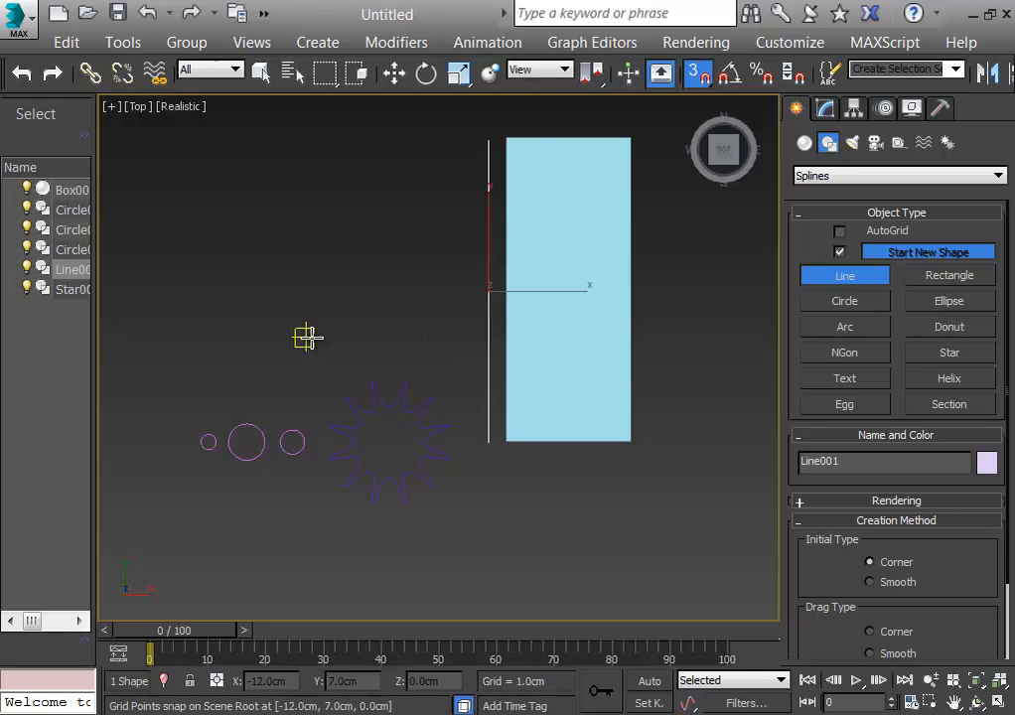
key("g")
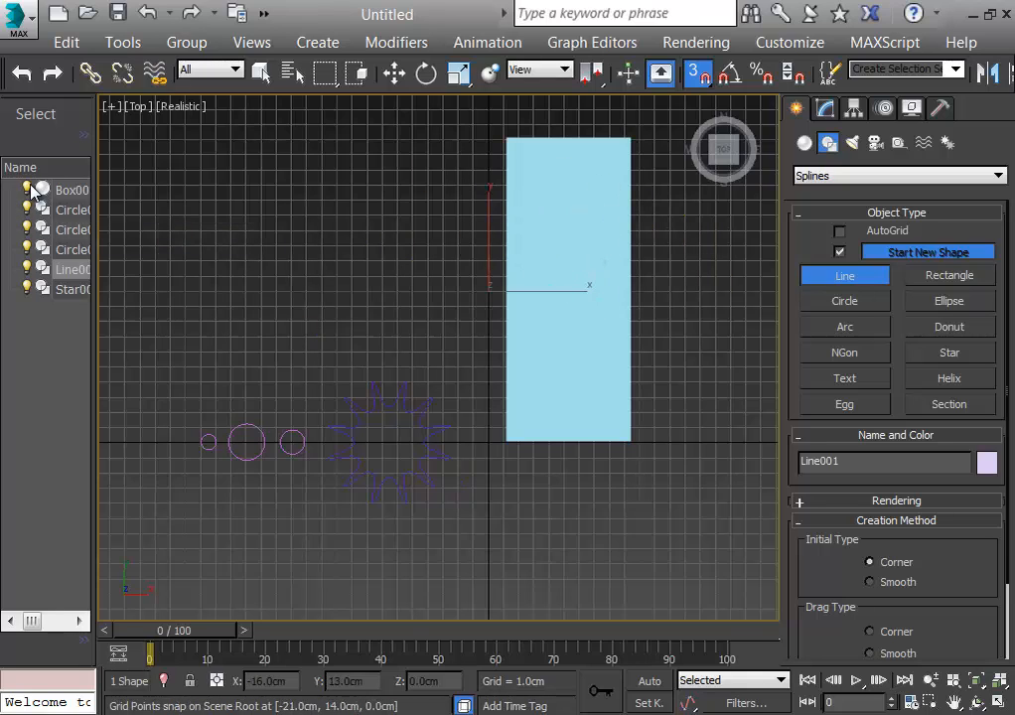
Delete the reference box from the scene
left_click(73, 191)
right_click(73, 190)
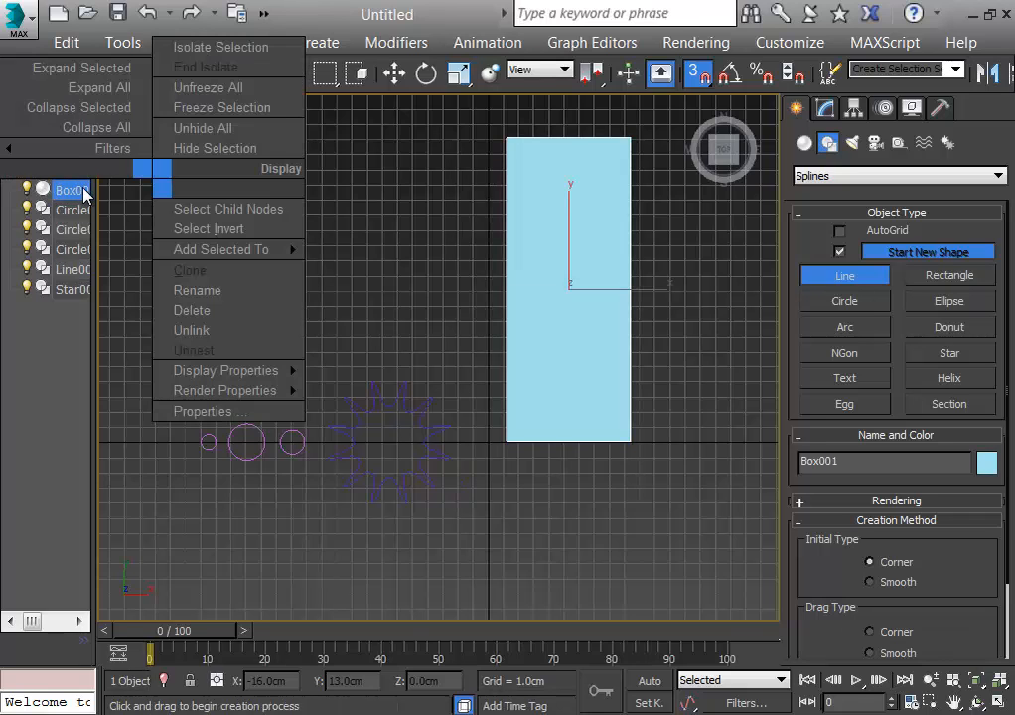
left_click(149, 305)
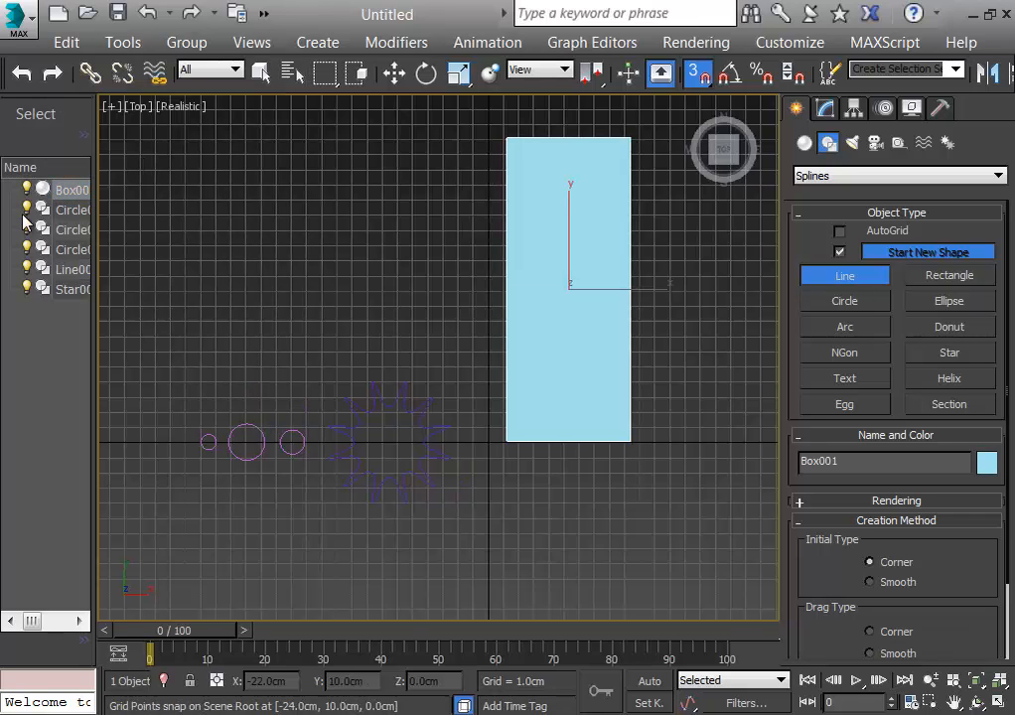
right_click(83, 191)
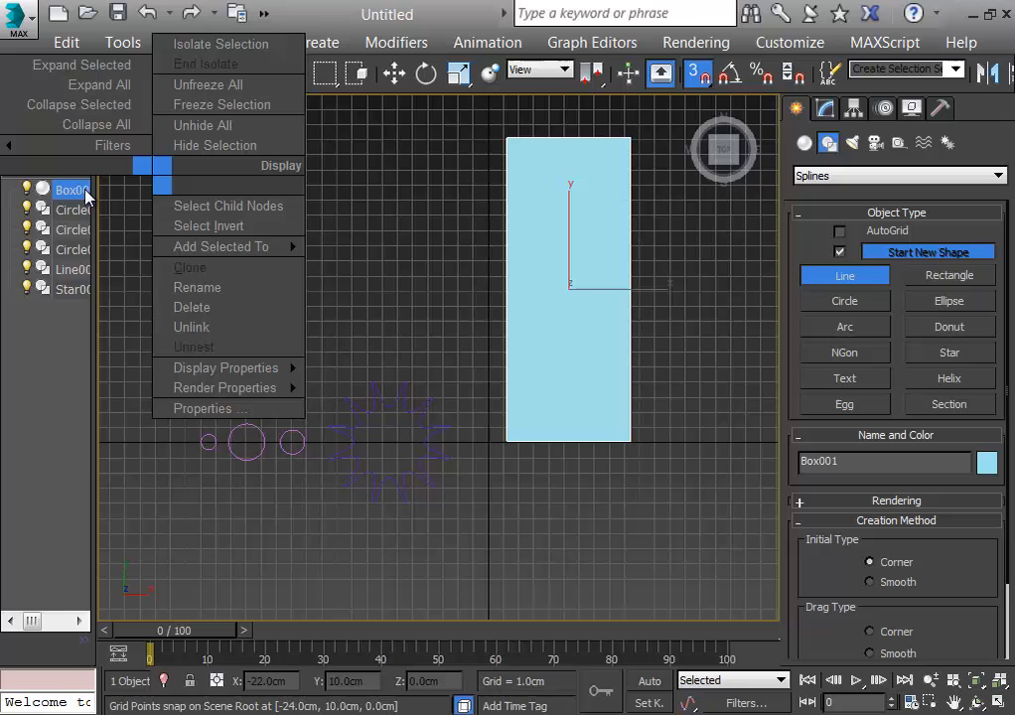
left_click(234, 310)
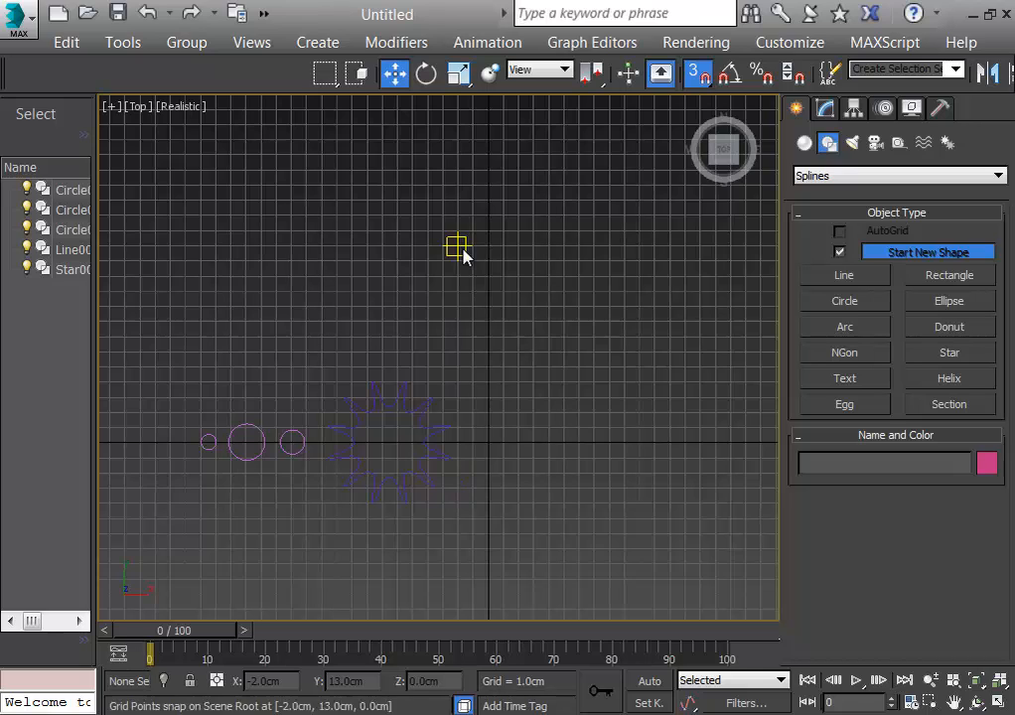
Create a Loft compound object along the 20 cm line, with path positions measured by distance and the smallest circle at 0 cm
left_click(66, 248)
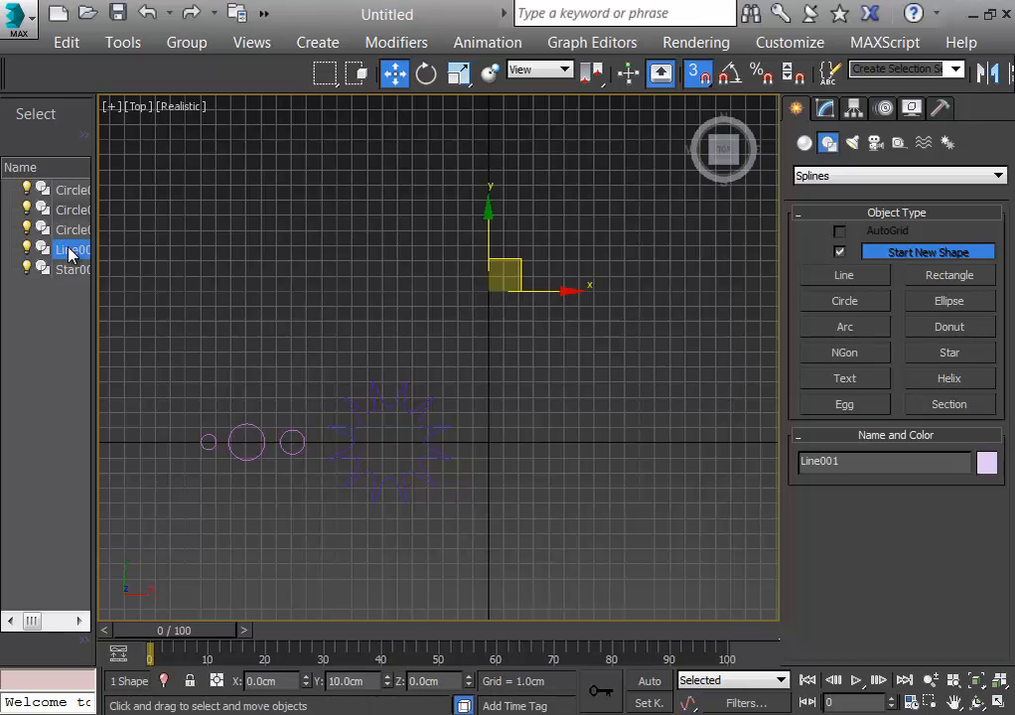
left_click(802, 145)
left_click(824, 176)
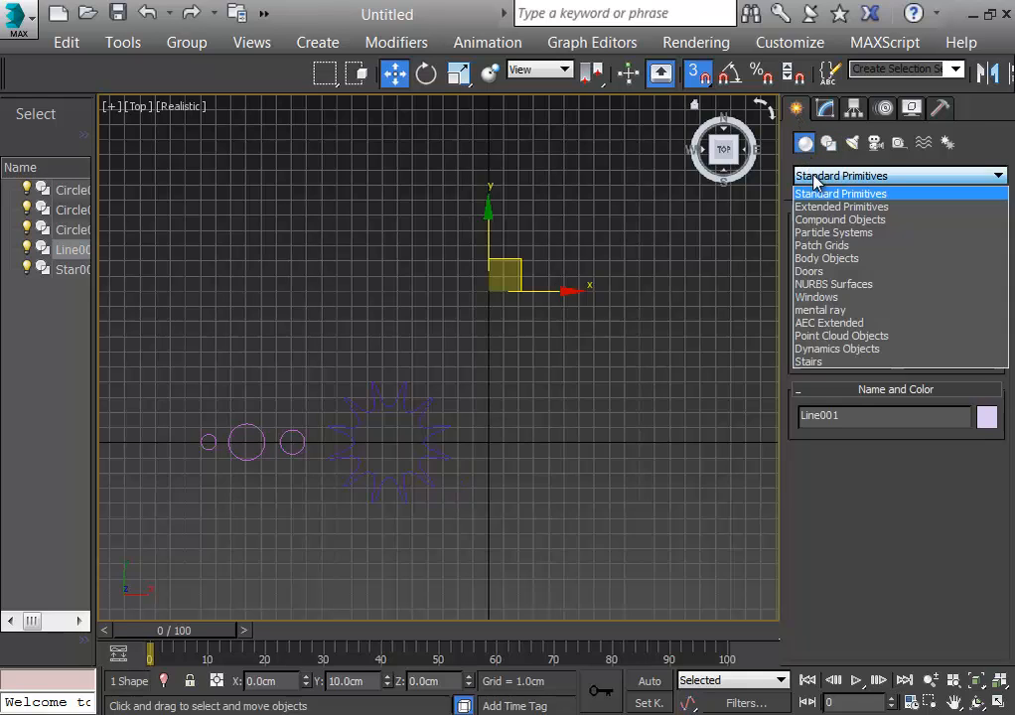
left_click(832, 221)
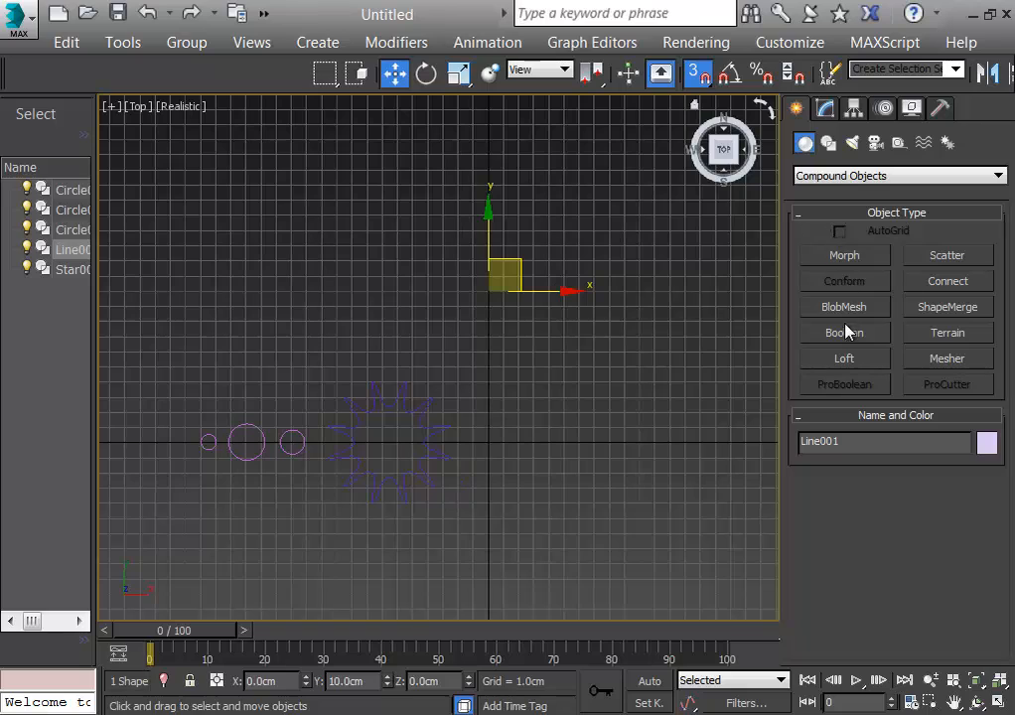
left_click(849, 361)
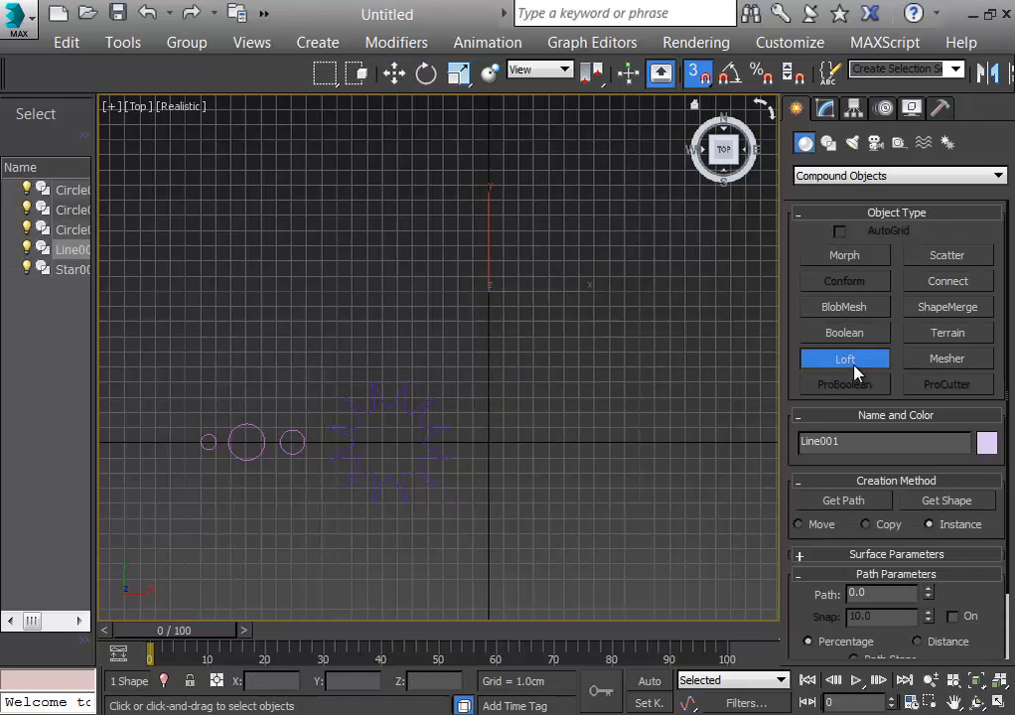
left_click(916, 641)
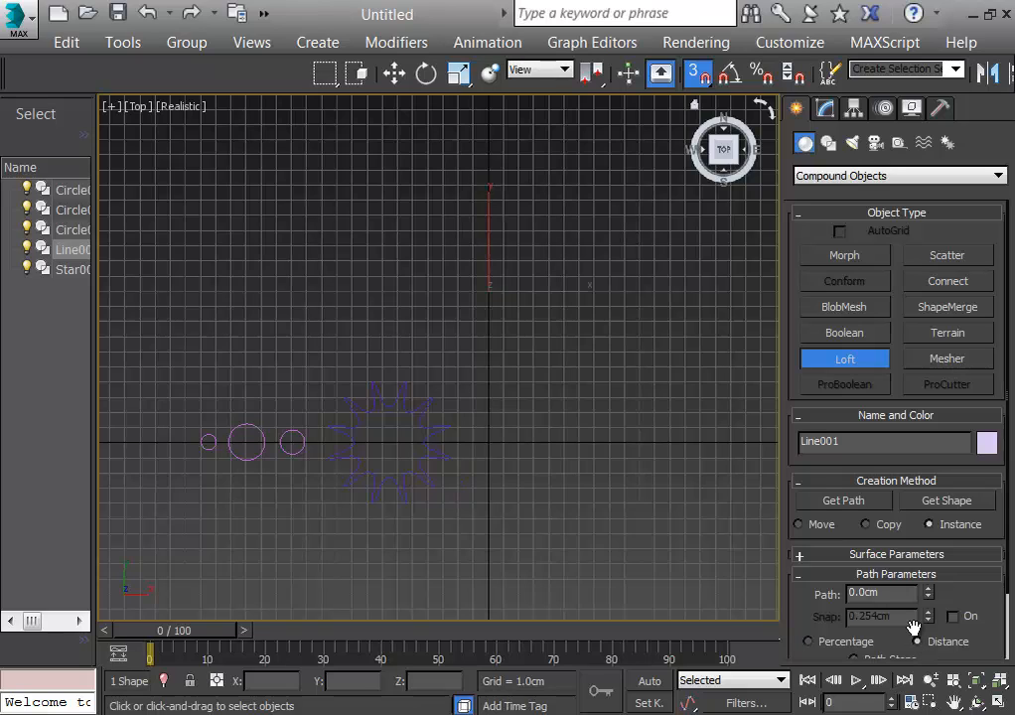
left_click(943, 504)
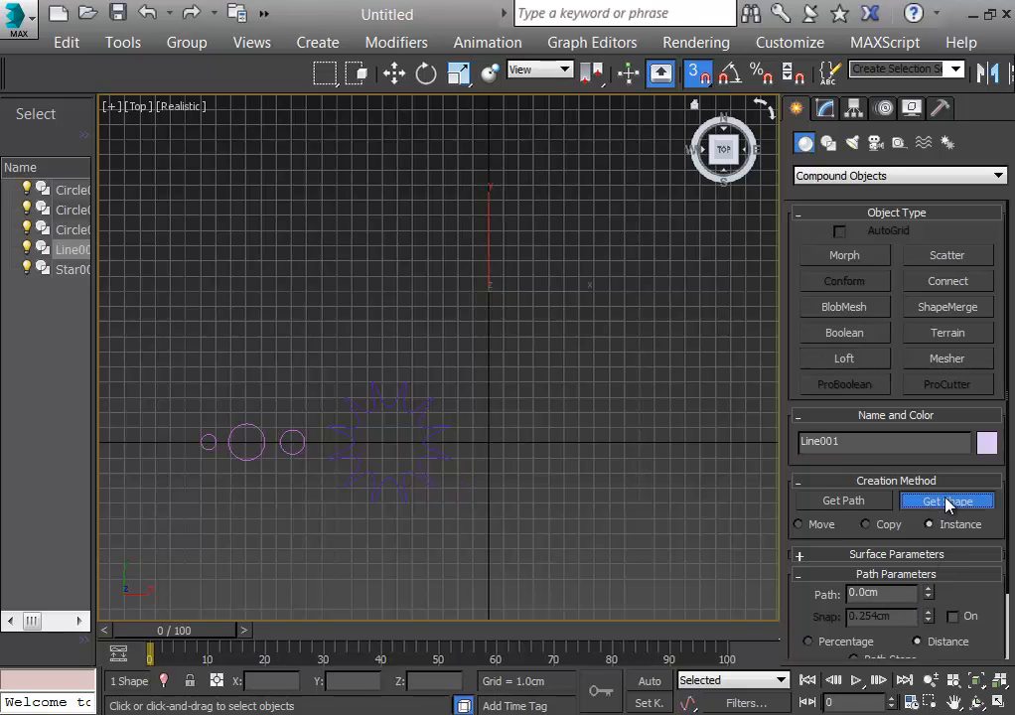
left_click(213, 447)
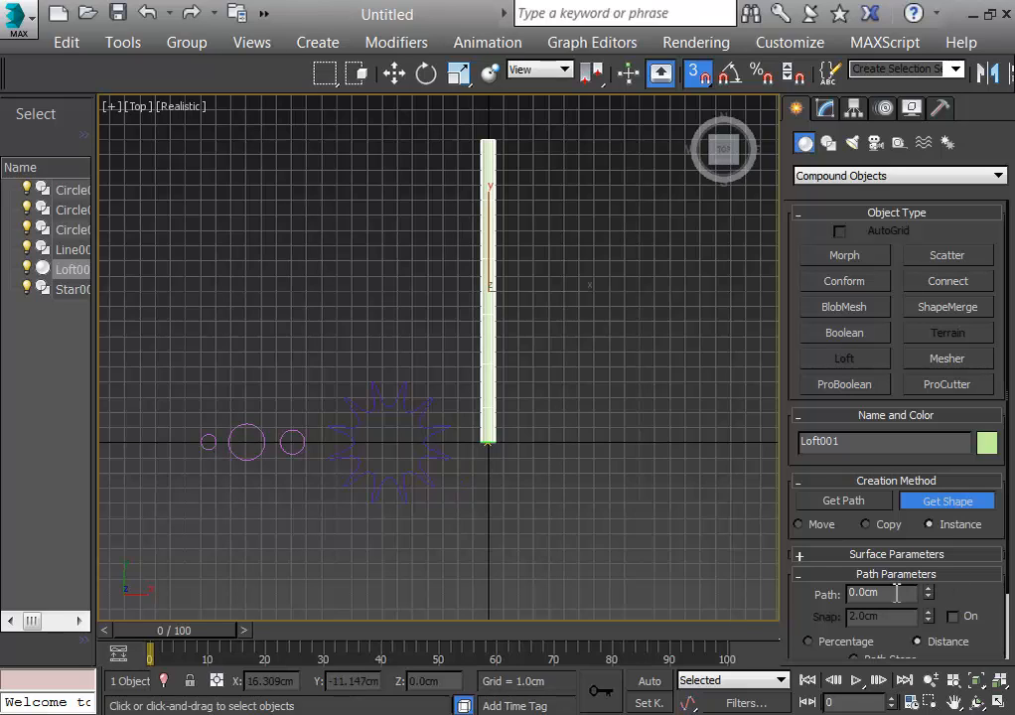
Set the loft's path distance to 17 cm and get the smallest circle as the section there
left_click_drag(892, 593, 713, 560)
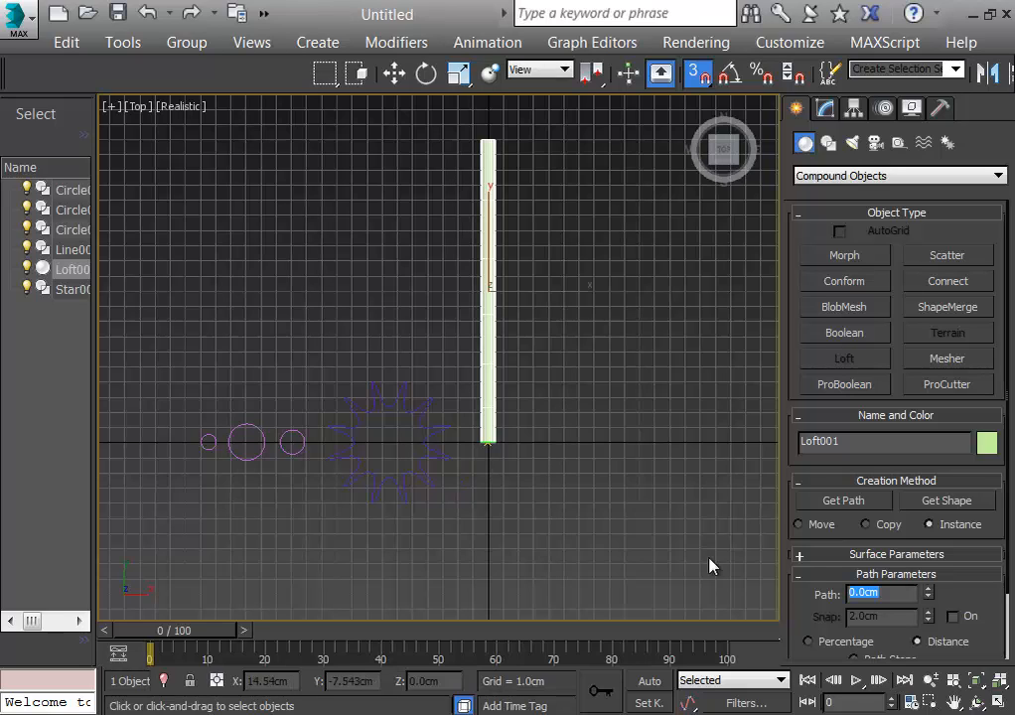
type("17")
key("Return")
left_click(911, 501)
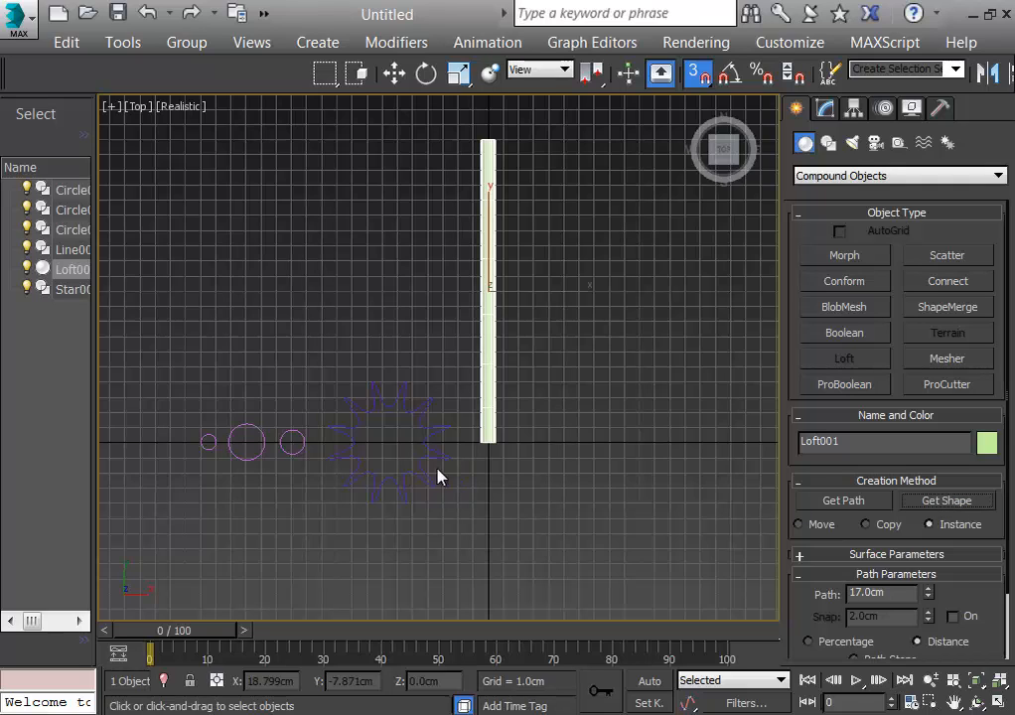
left_click(938, 502)
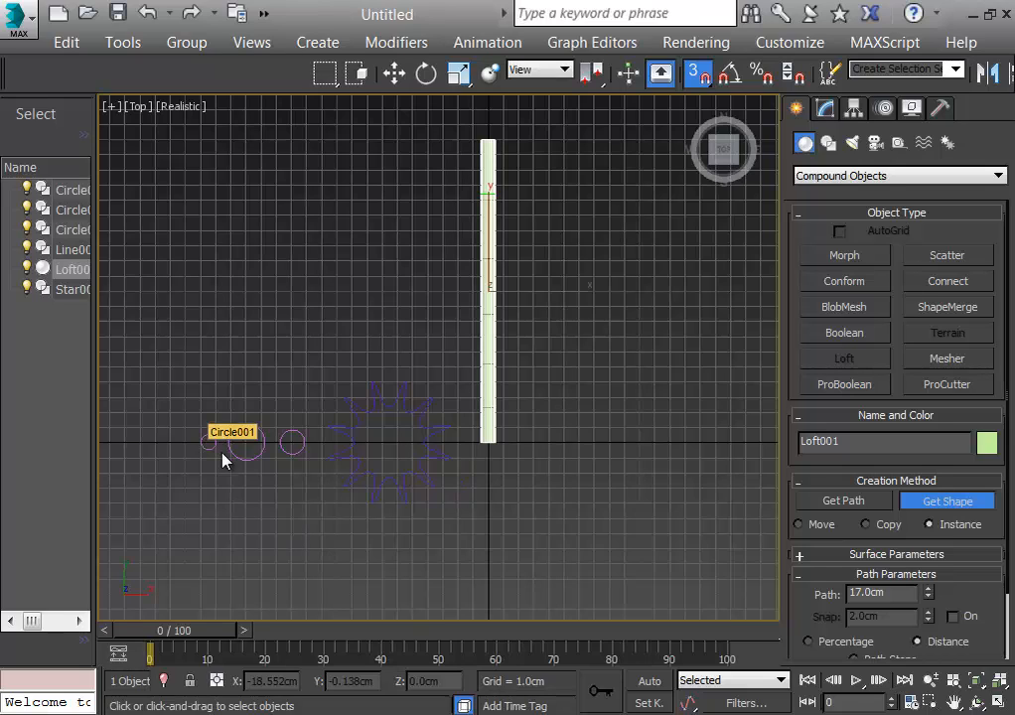
Set the loft's path distance to 19.5 cm and get the largest circle as the section there
left_click(864, 594)
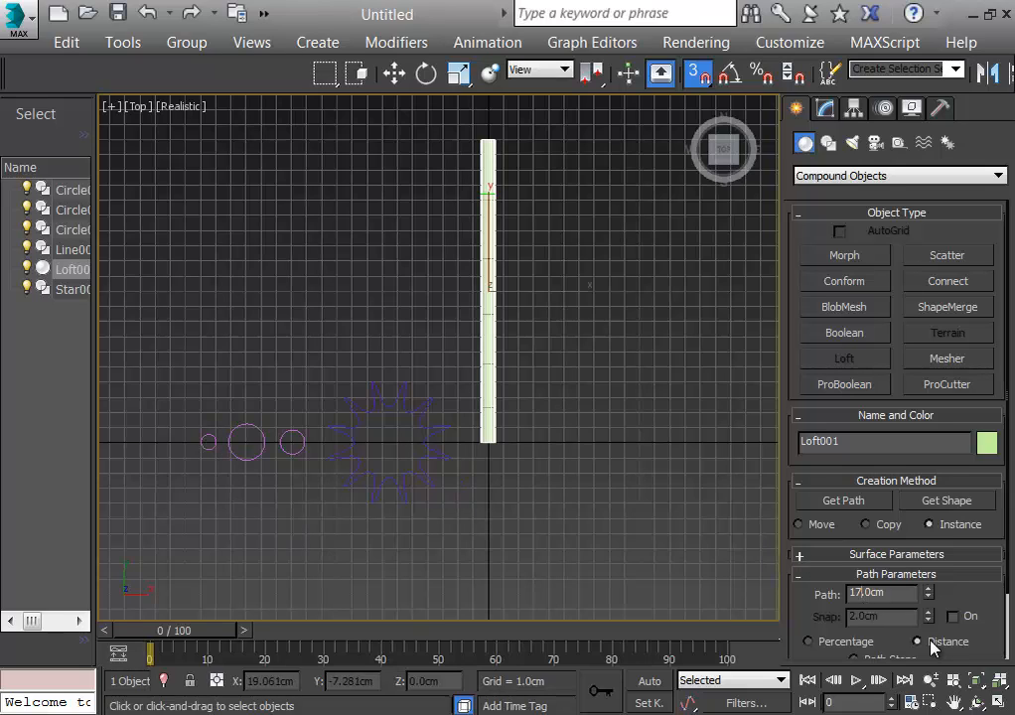
key("BackSpace")
type("9")
key("BackSpace")
type("5")
left_click(951, 501)
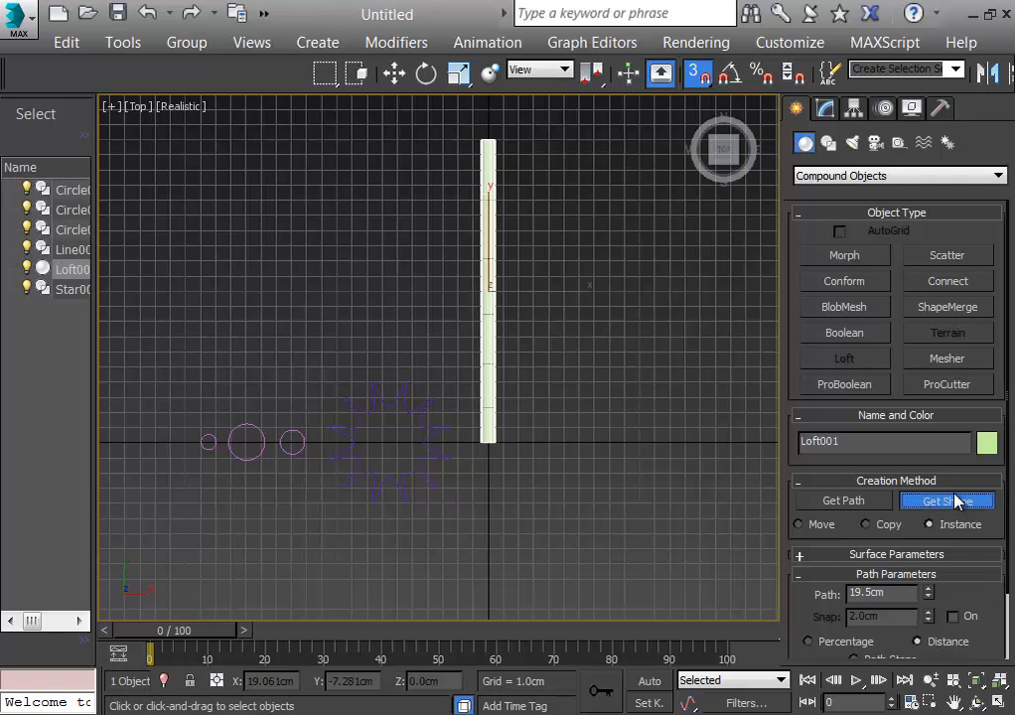
left_click(249, 459)
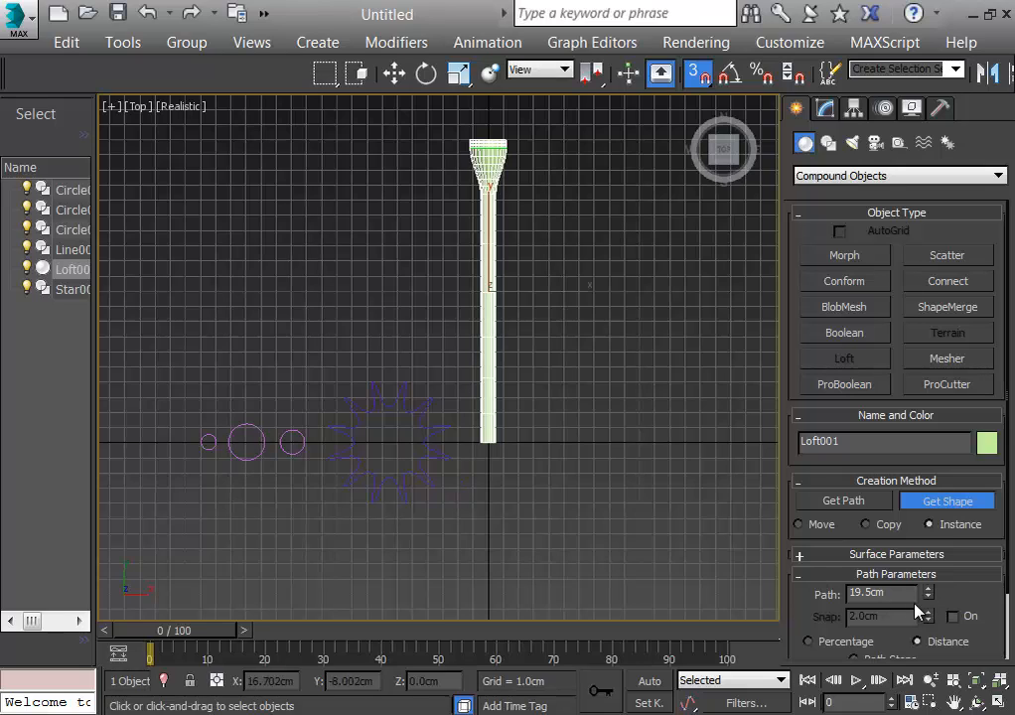
Set the loft's path distance to 19.8 cm and get the star as the section there
left_click_drag(867, 593, 915, 616)
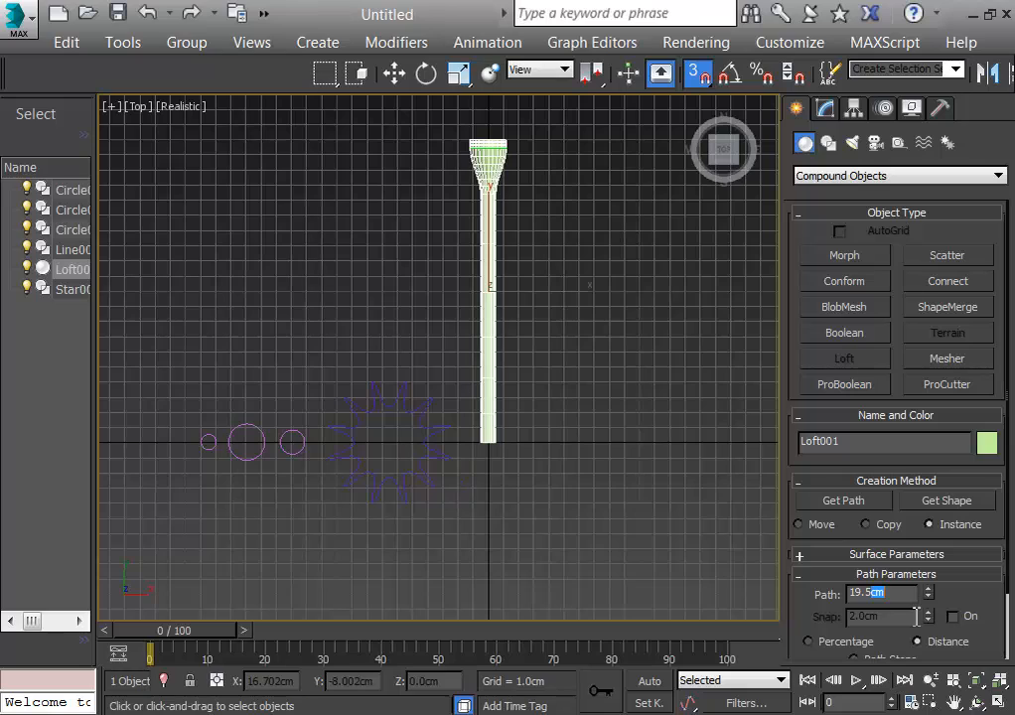
left_click_drag(878, 601, 872, 595)
key("BackSpace")
type("8")
left_click(945, 502)
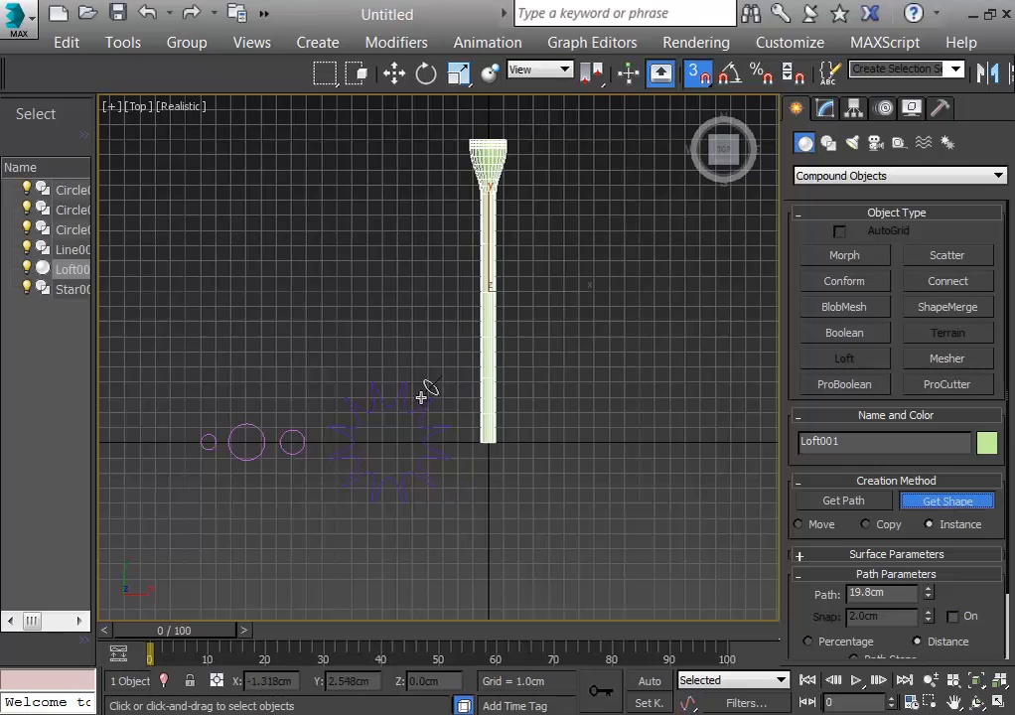
left_click(386, 476)
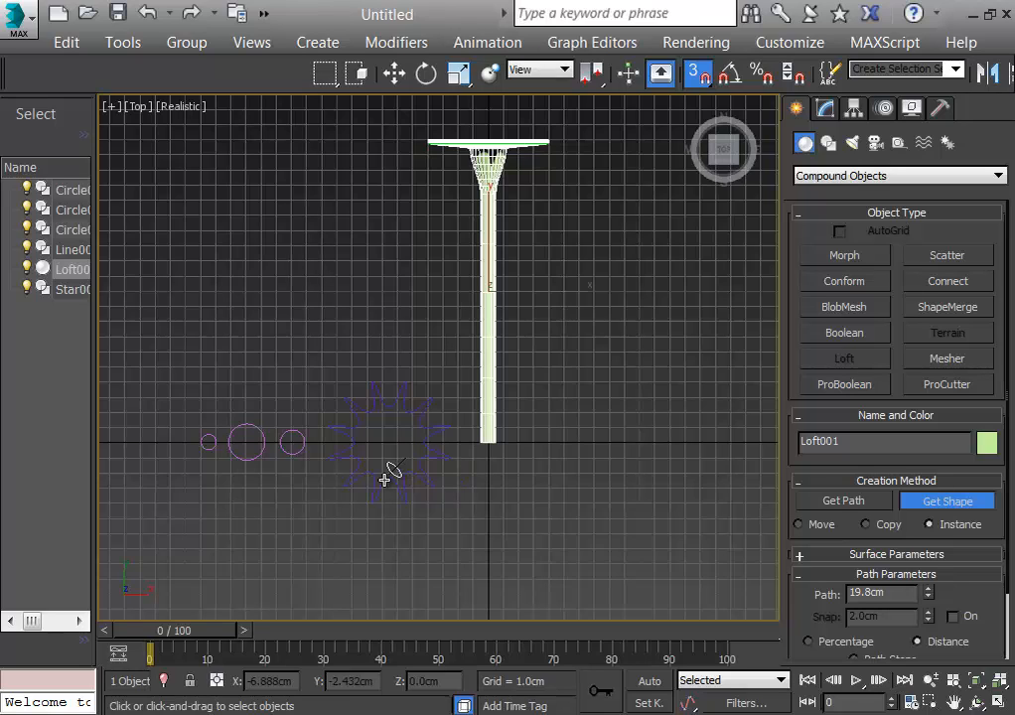
Set the loft's path distance to 20 cm and get the mid-sized circle as the end section
left_click(872, 597)
key("BackSpace")
key("BackSpace")
key("BackSpace")
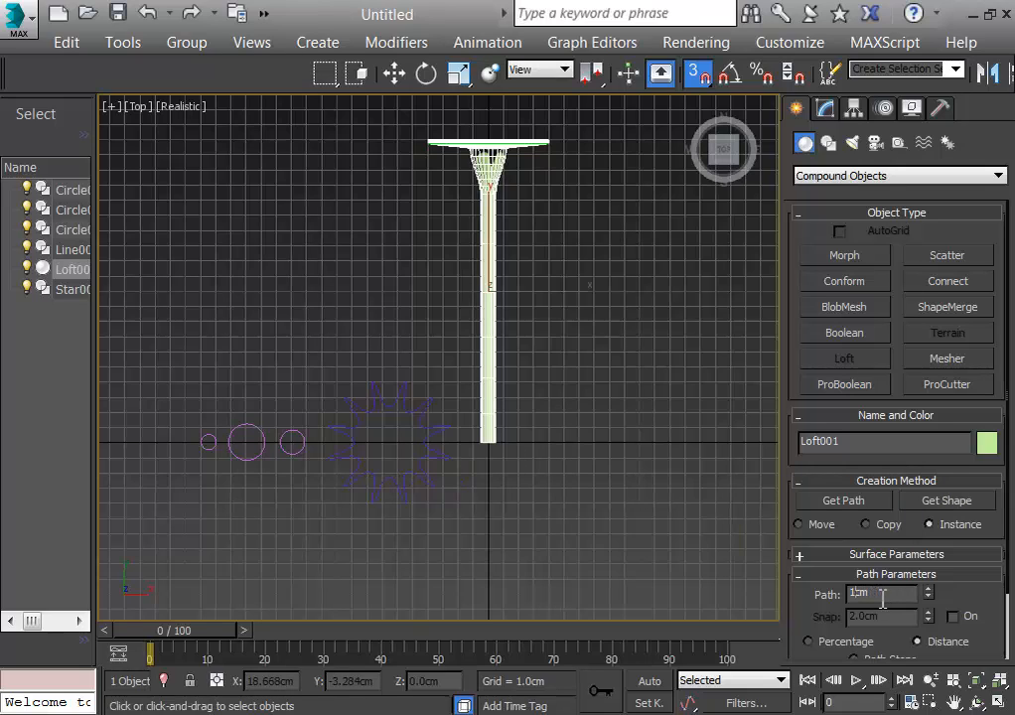
key("BackSpace")
type("20")
key("Return")
left_click(981, 503)
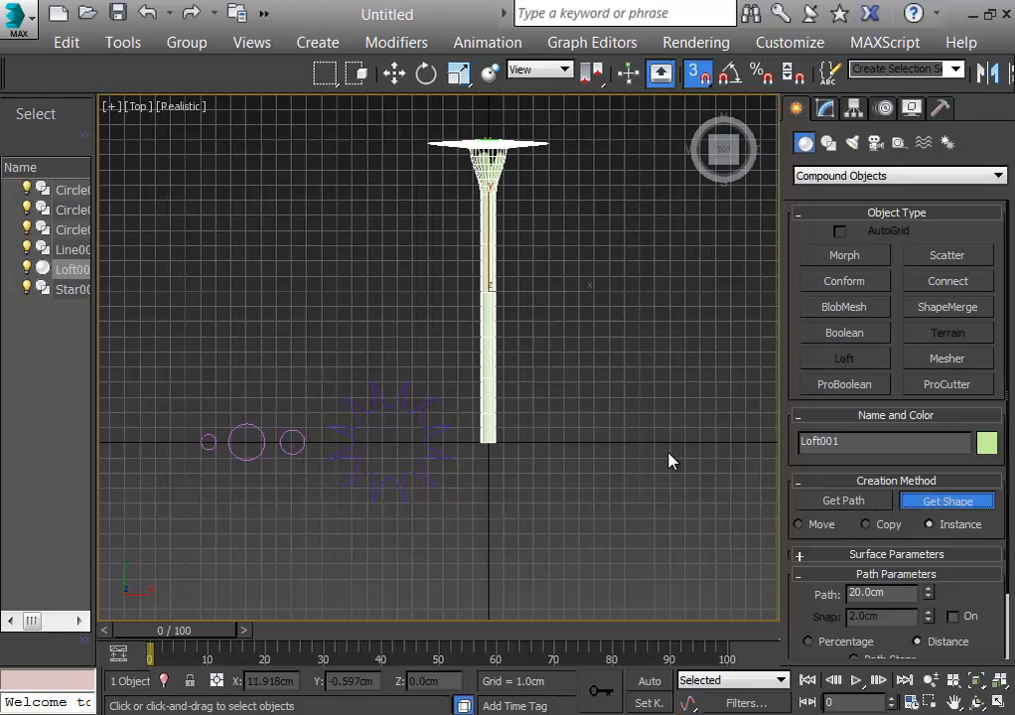
Leave the loft command, turn off snapping, and frame the loft in the Perspective home view with nothing selected
key("w")
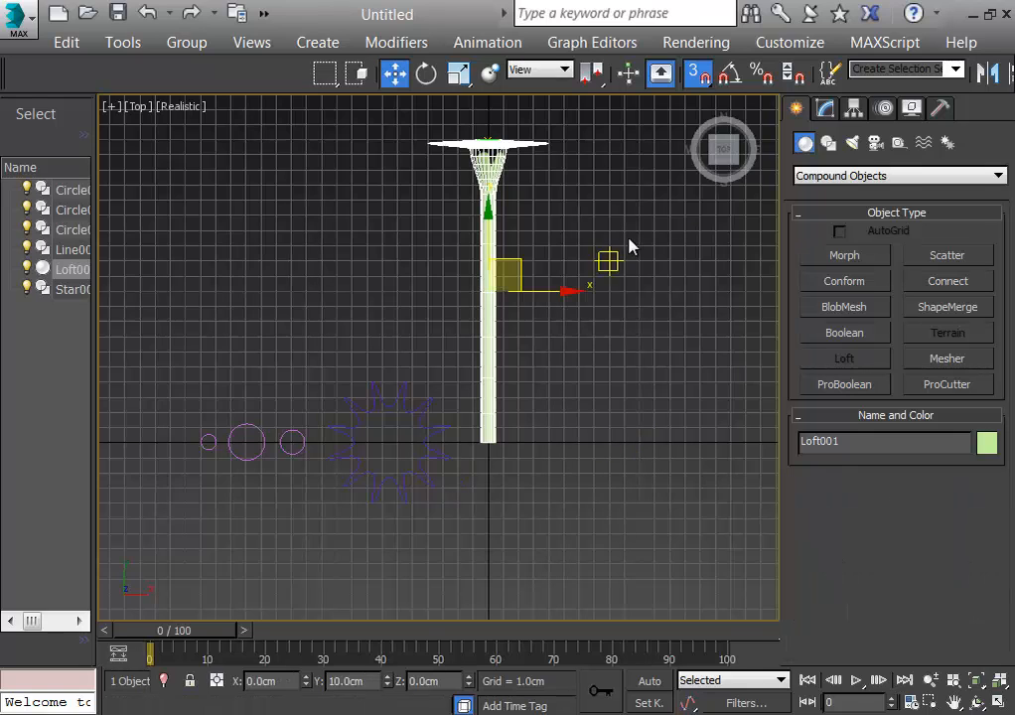
key("p")
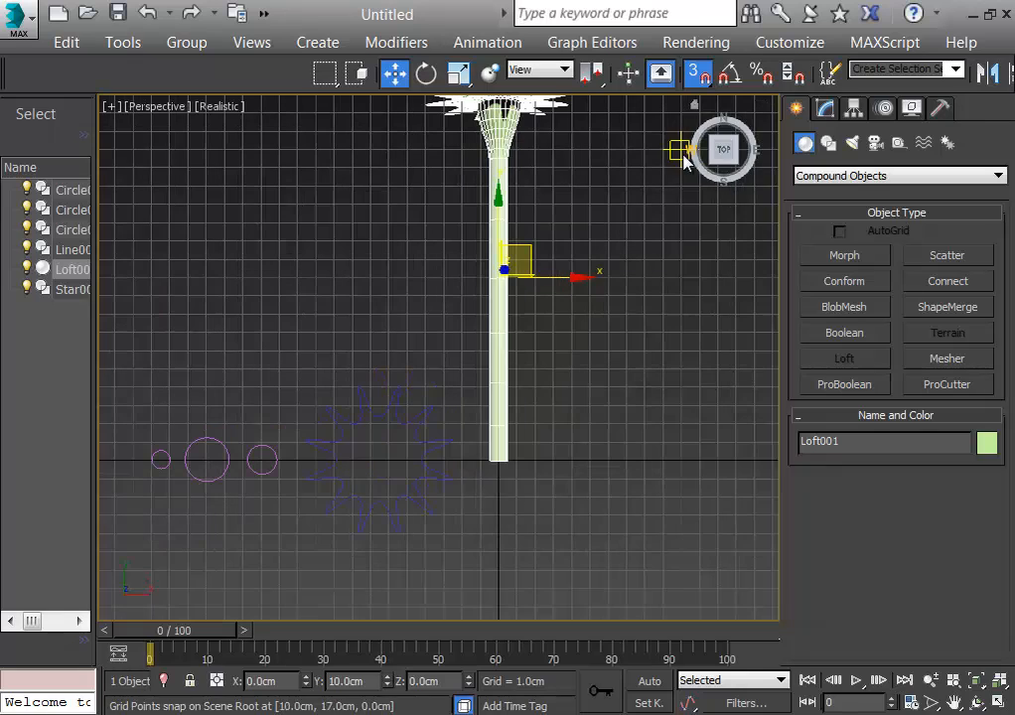
mouse_move(702, 141)
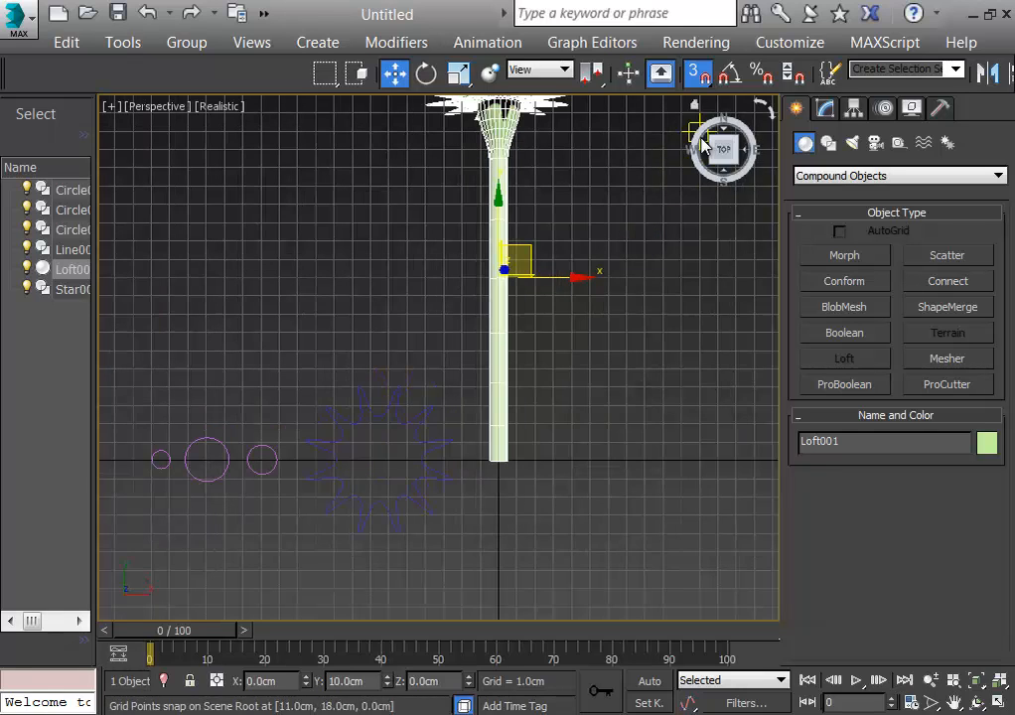
left_click(694, 108)
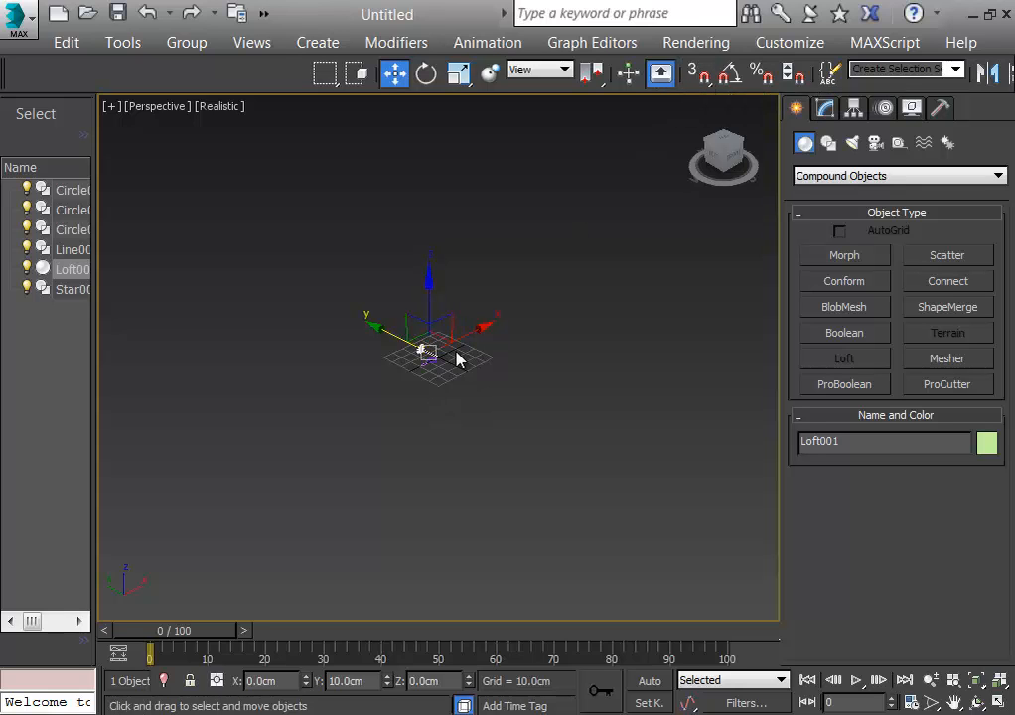
key("z")
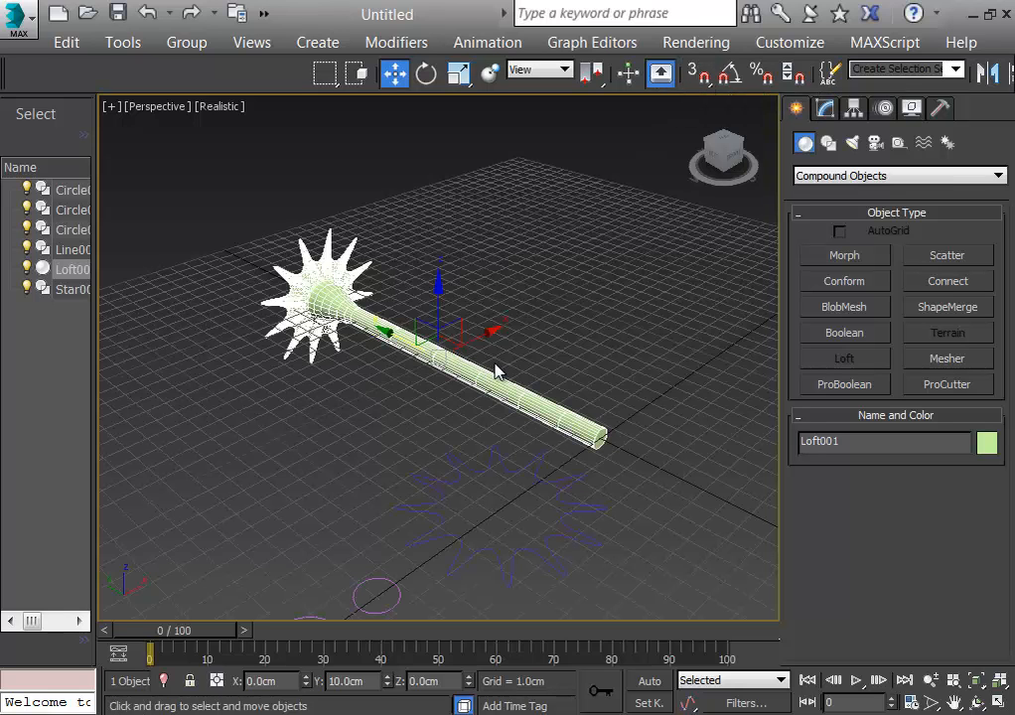
left_click(533, 281)
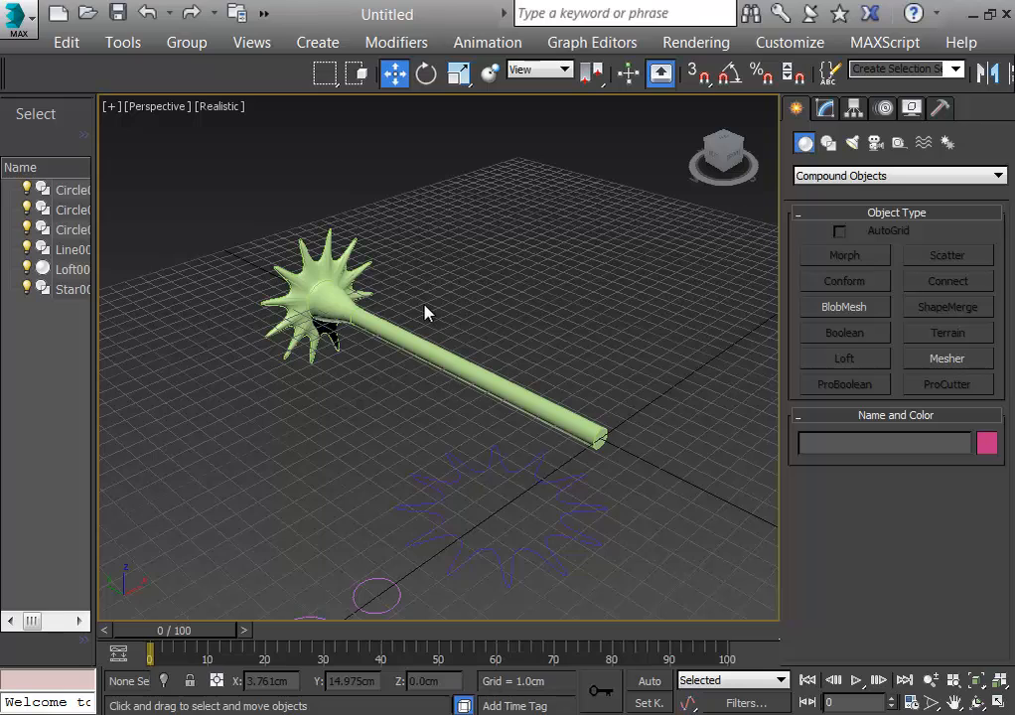
Try moving the loft along the Y axis to about 52.98 cm, and undo the move
left_click(460, 374)
left_click_drag(459, 374, 109, 203)
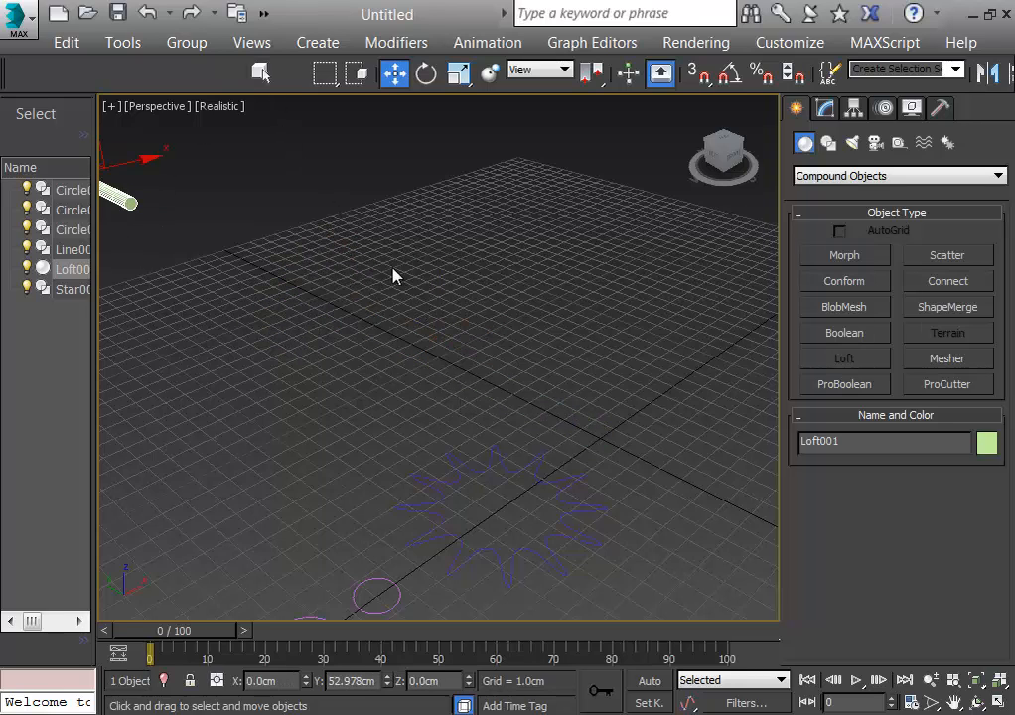
key("ctrl+z")
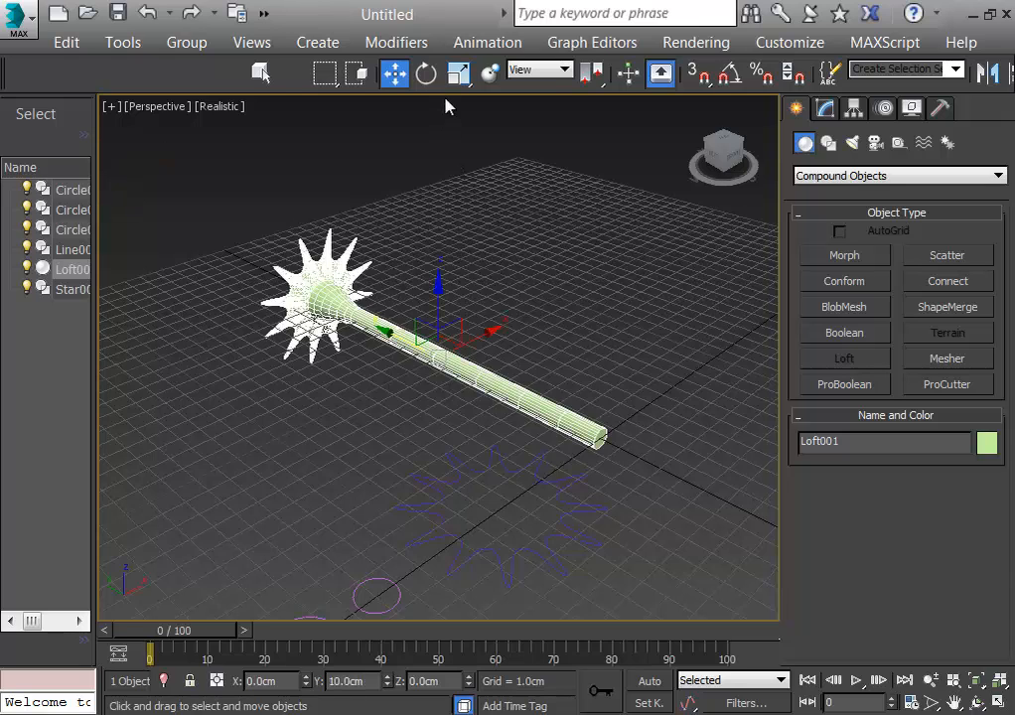
Rotate the loft to 90 degrees about the X axis and clear the selection
left_click(426, 73)
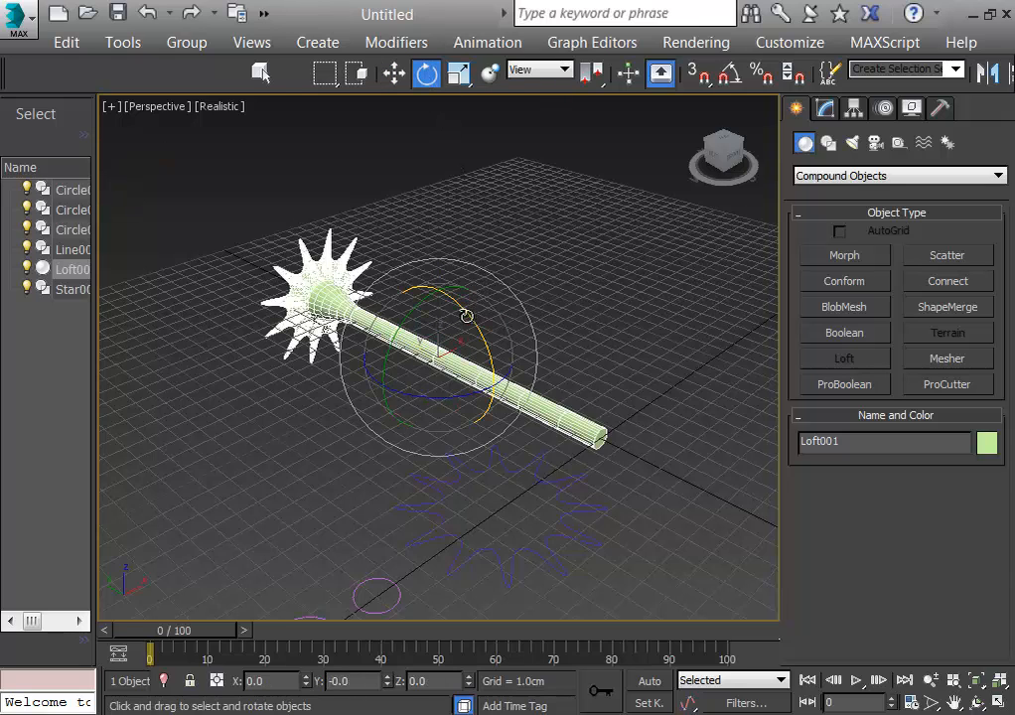
left_click_drag(466, 310, 513, 362)
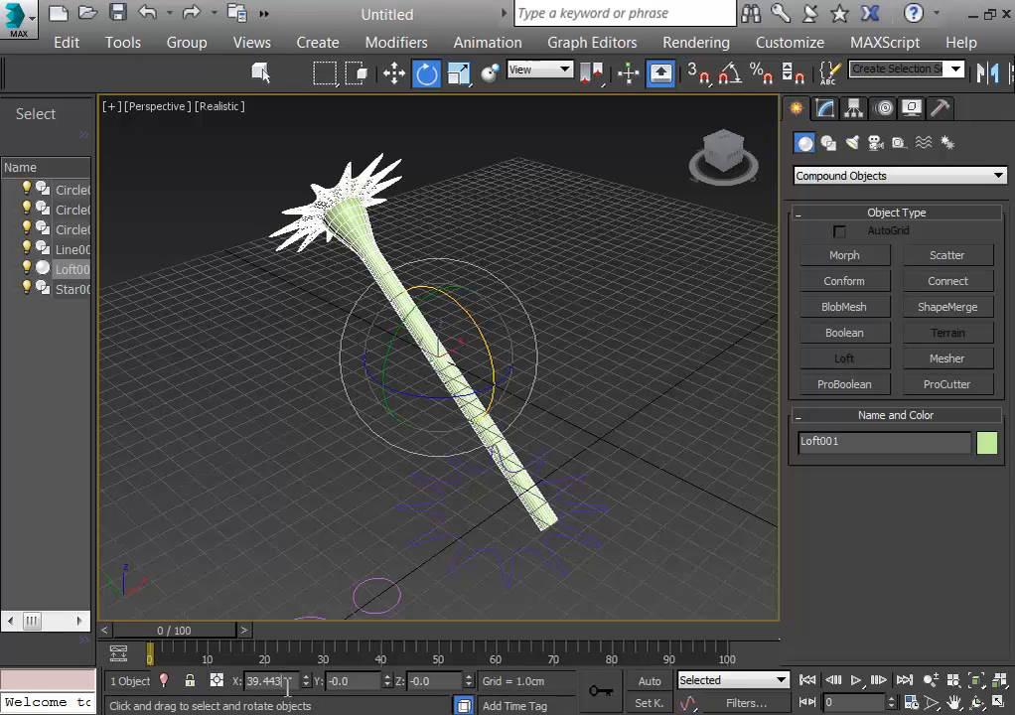
double_click(263, 682)
type("90")
key("Return")
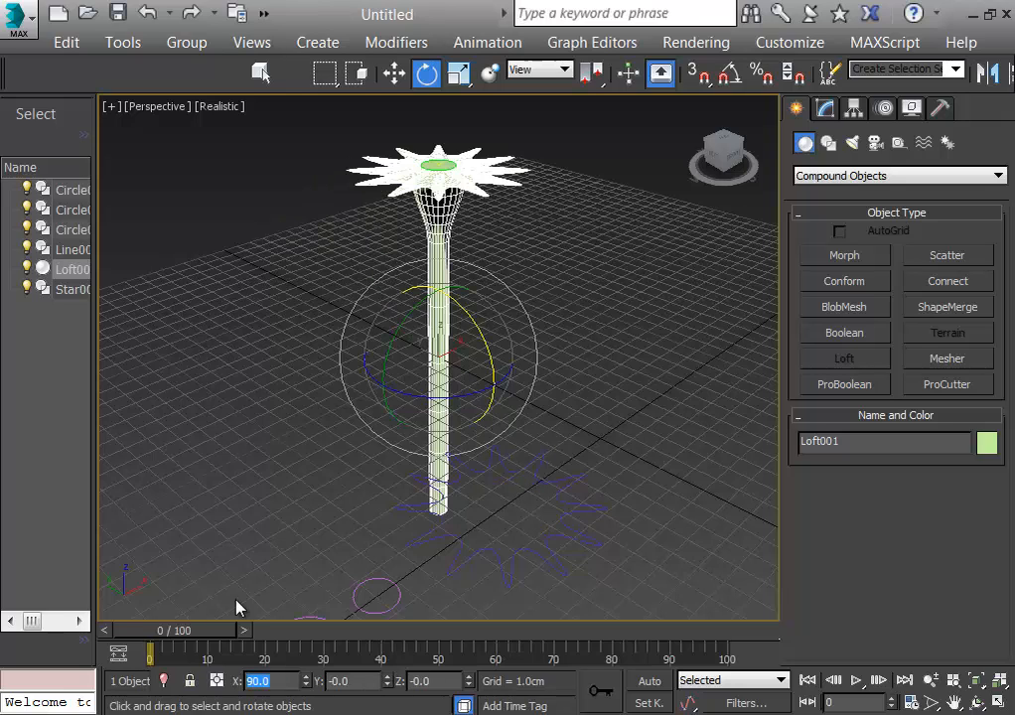
left_click(595, 330)
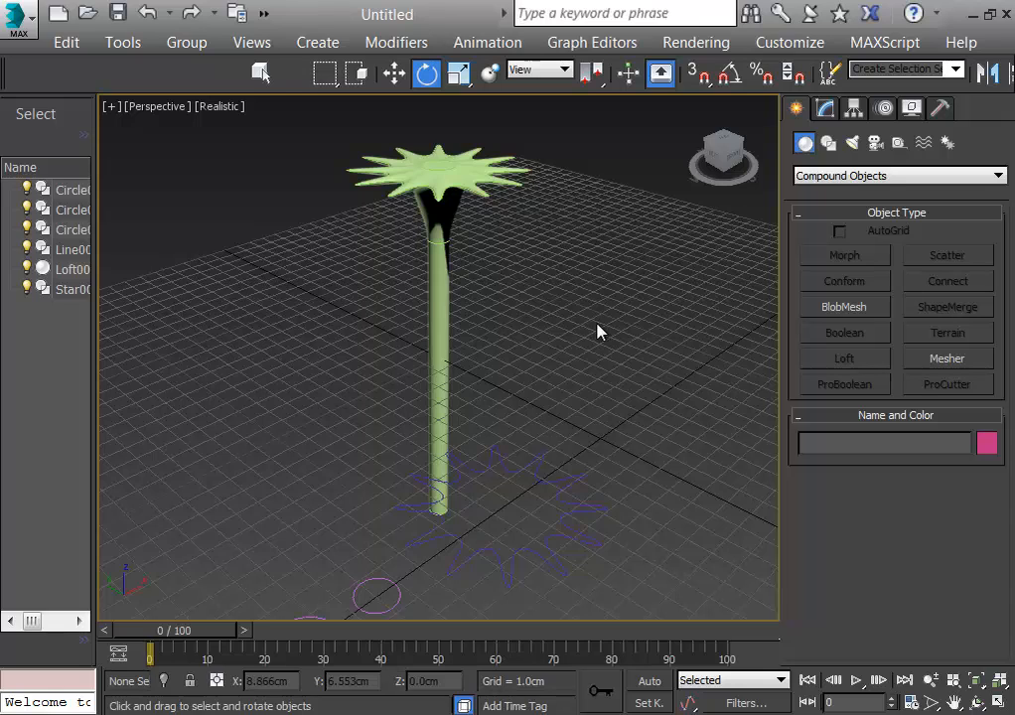
Move the loft straight up along the Z axis to about 10.3 cm
left_click(444, 299)
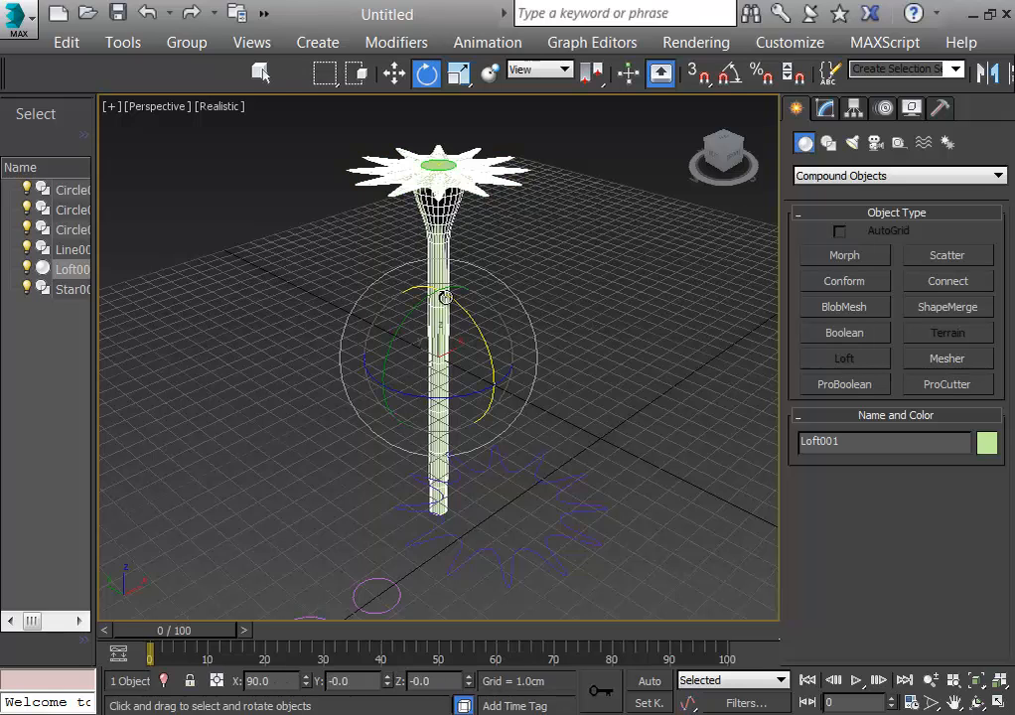
left_click(395, 72)
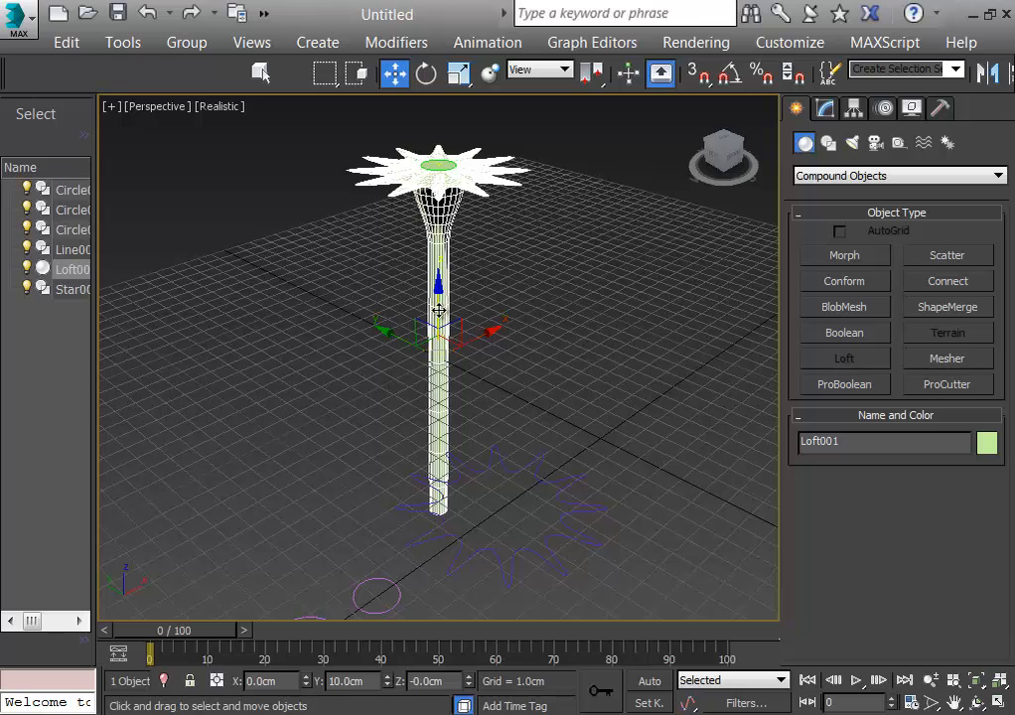
left_click_drag(438, 310, 415, 90)
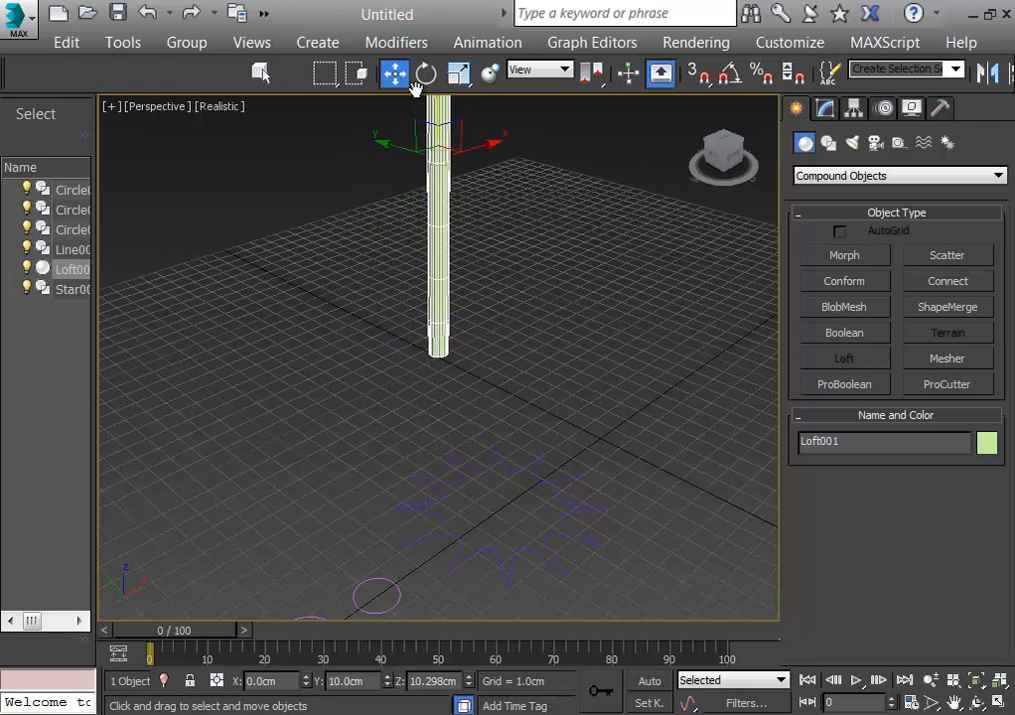
In the Left view, enter the Vertex level of the Line that serves as the loft's path
key("l")
key("z")
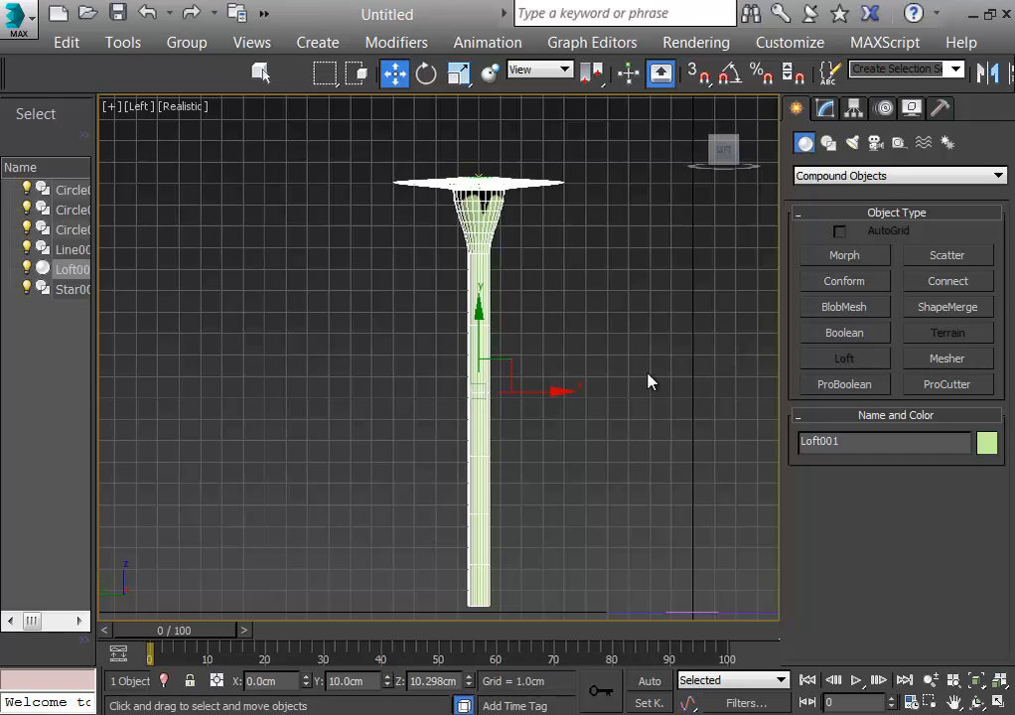
left_click(828, 109)
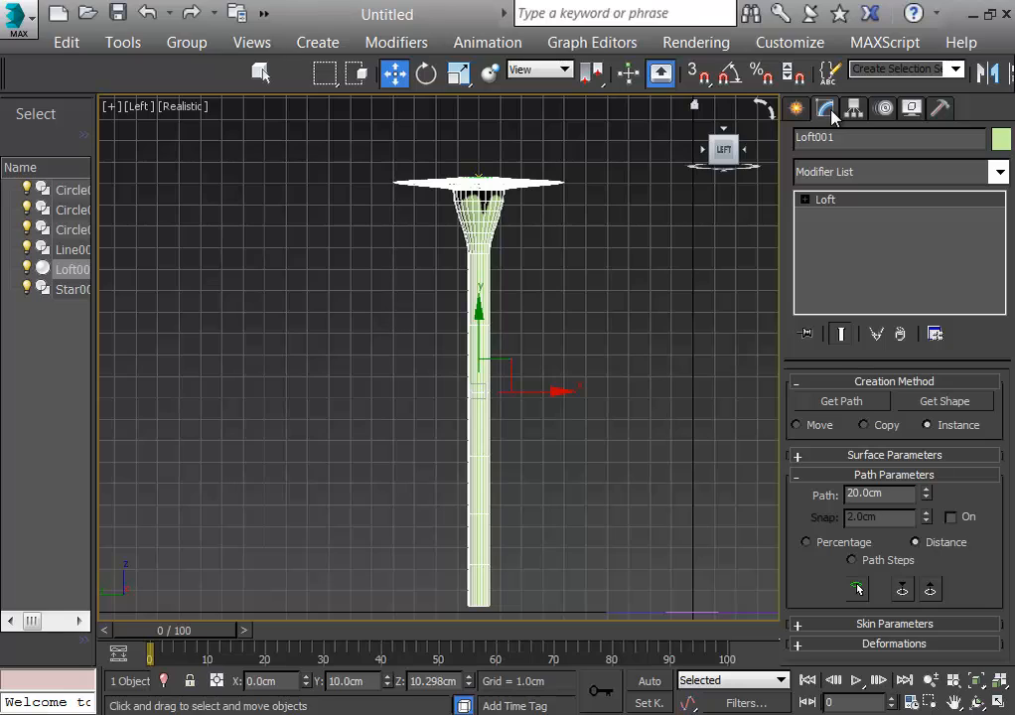
left_click(805, 200)
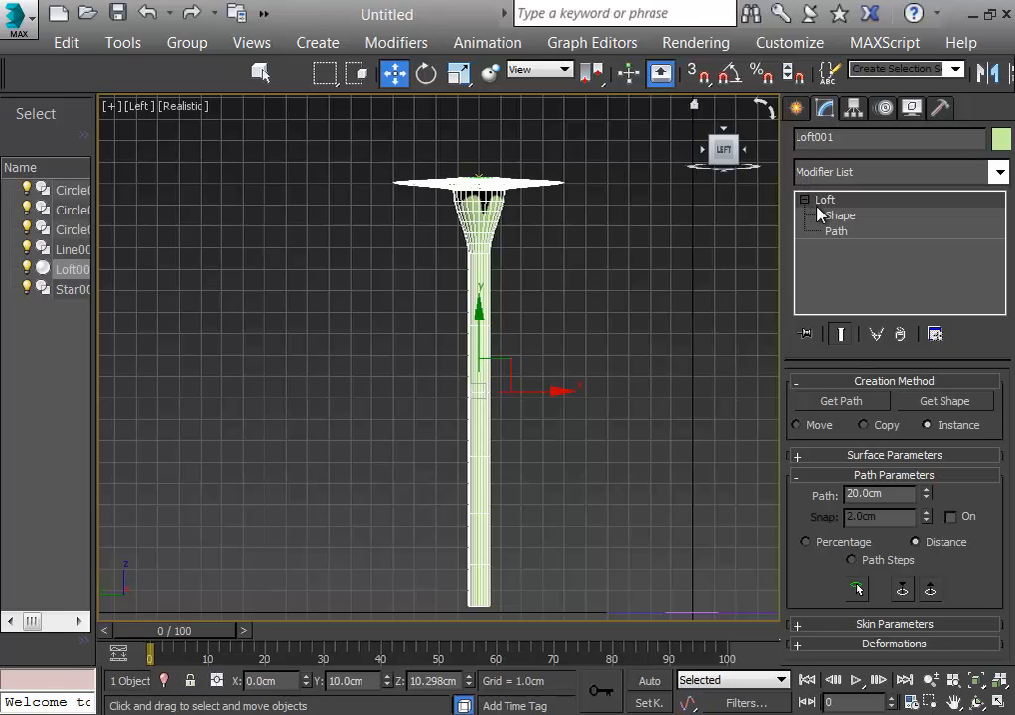
left_click(839, 232)
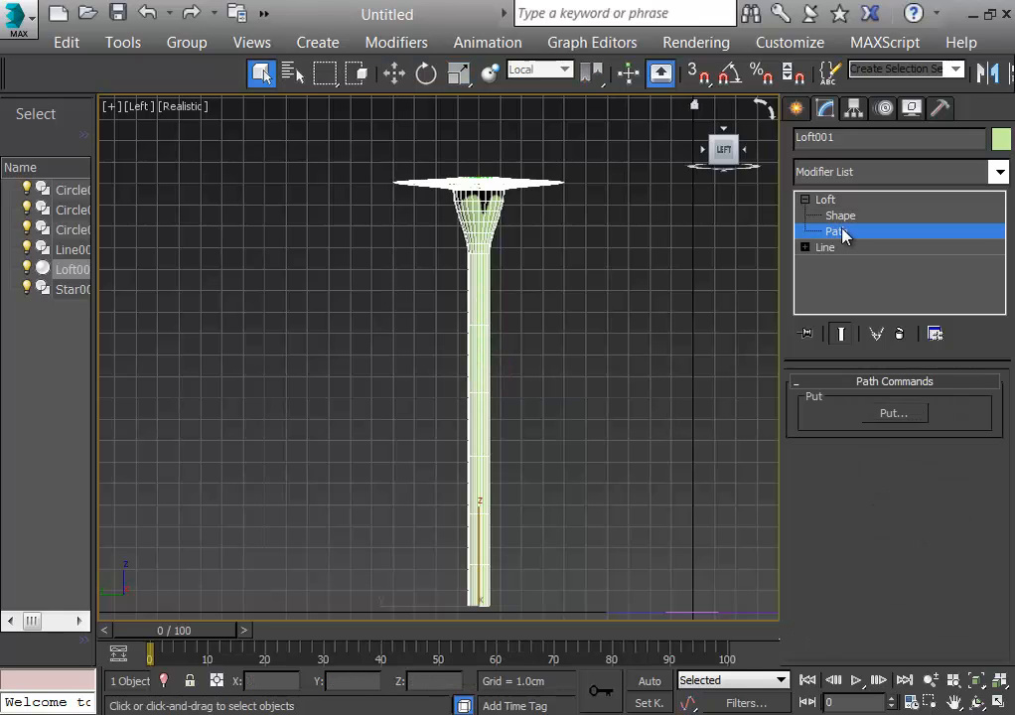
left_click(805, 247)
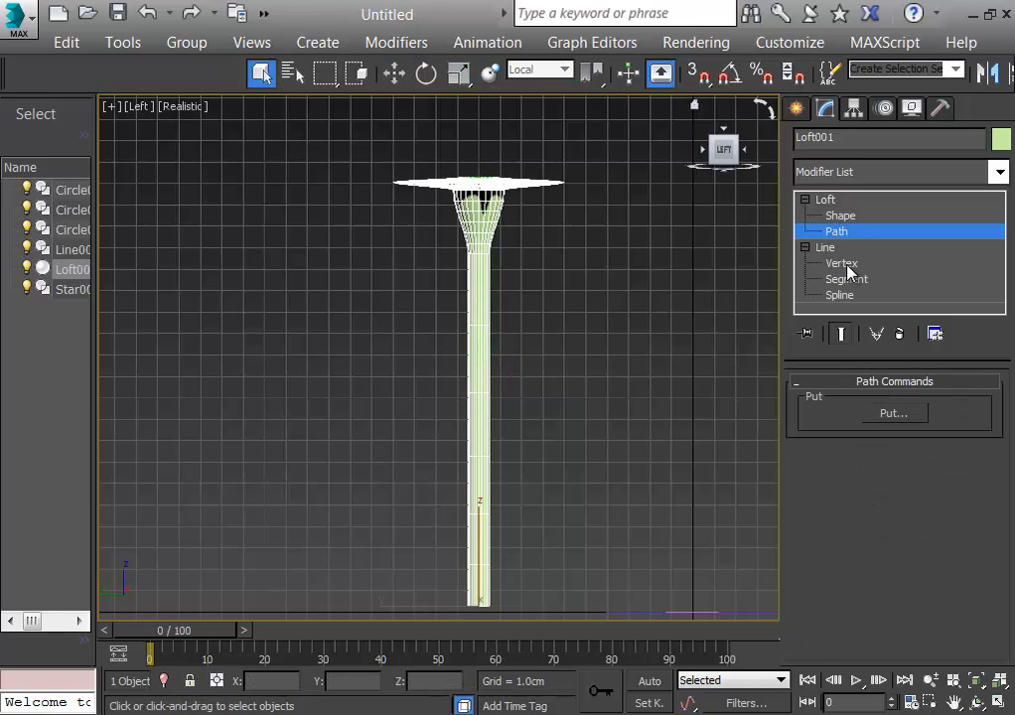
left_click(847, 265)
left_click(846, 263)
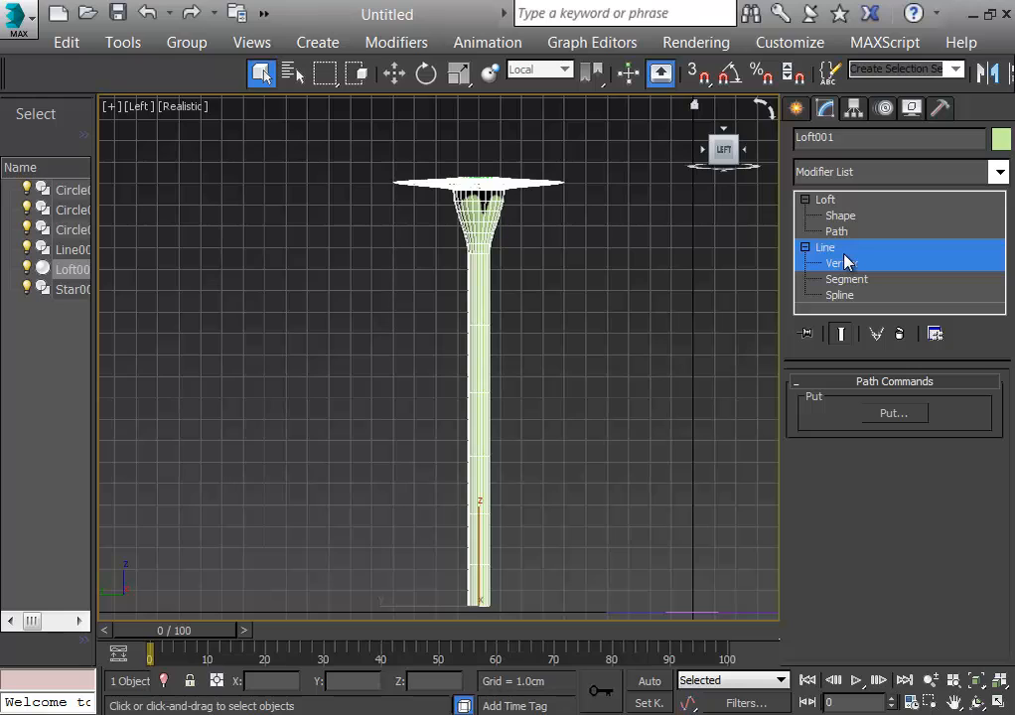
left_click(873, 266)
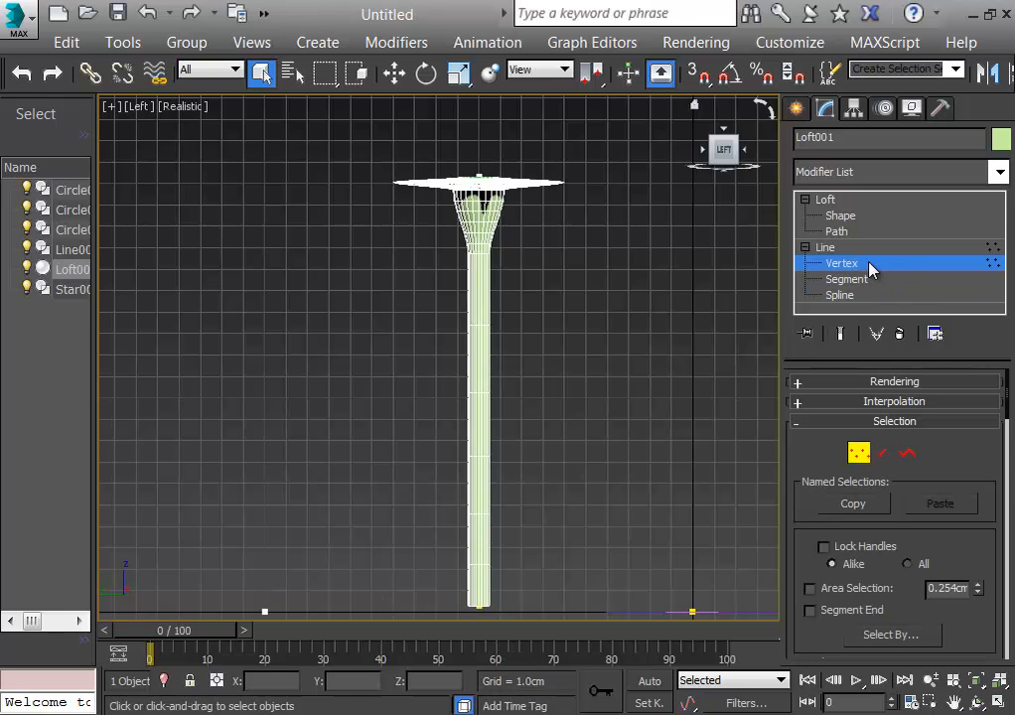
Refine the loft's path with two new vertices in the upper half of the shaft, and display the view in wireframe
left_click_drag(1006, 407, 1005, 502)
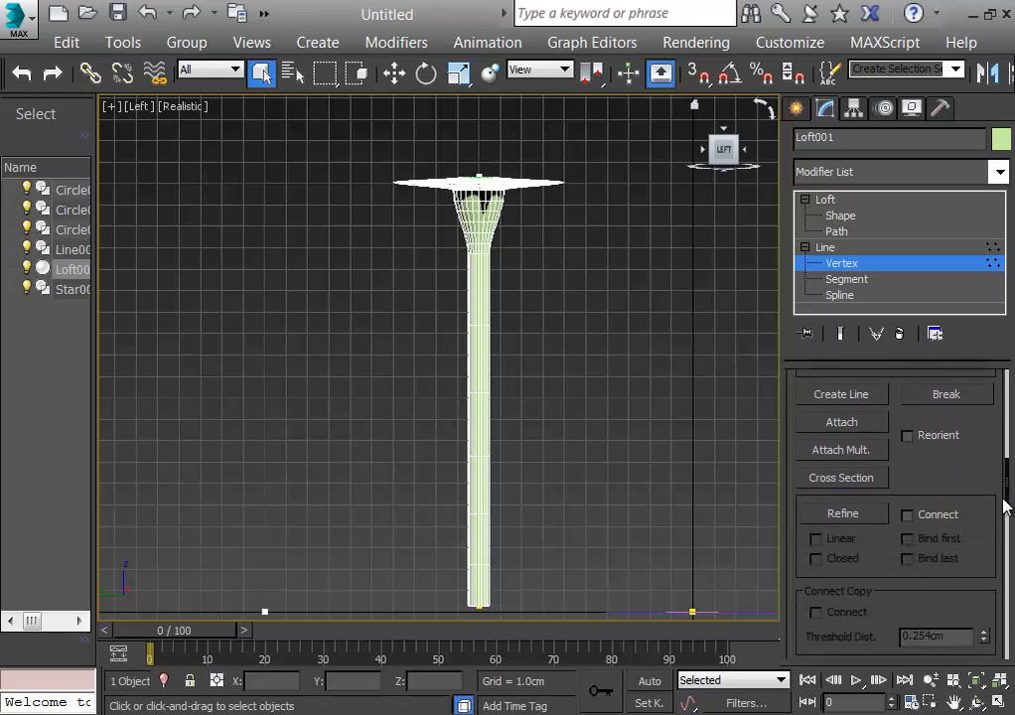
left_click(845, 518)
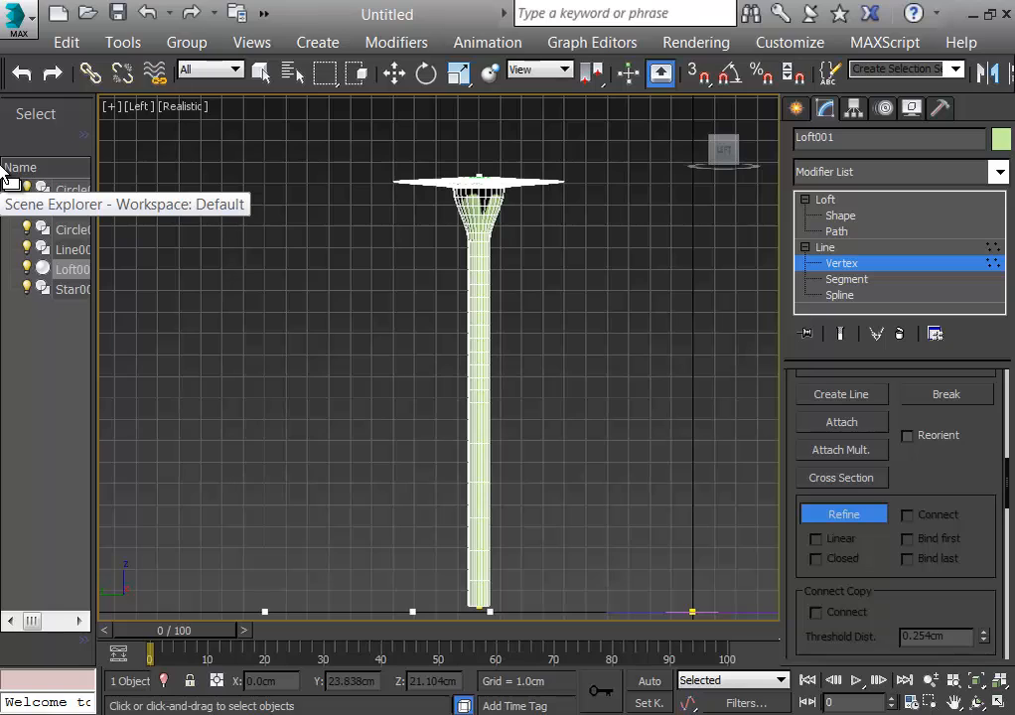
key("F3")
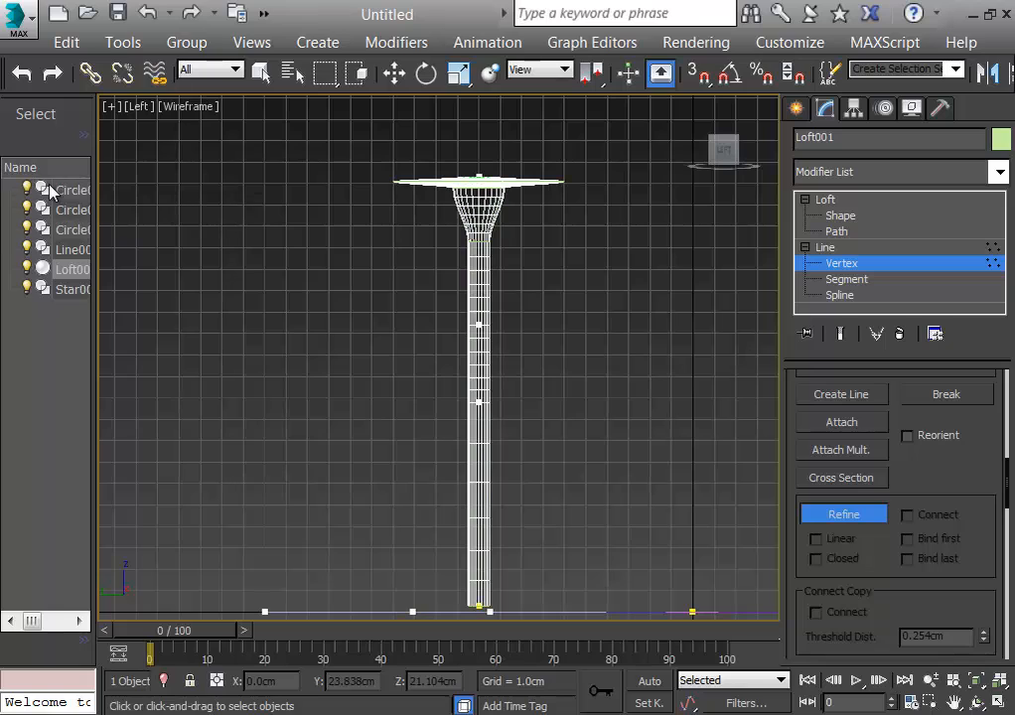
left_click(262, 72)
Try bending the loft by shifting its top path vertex sideways to about Y 5.24 cm and the vertex below it slightly the same way
left_click(479, 179)
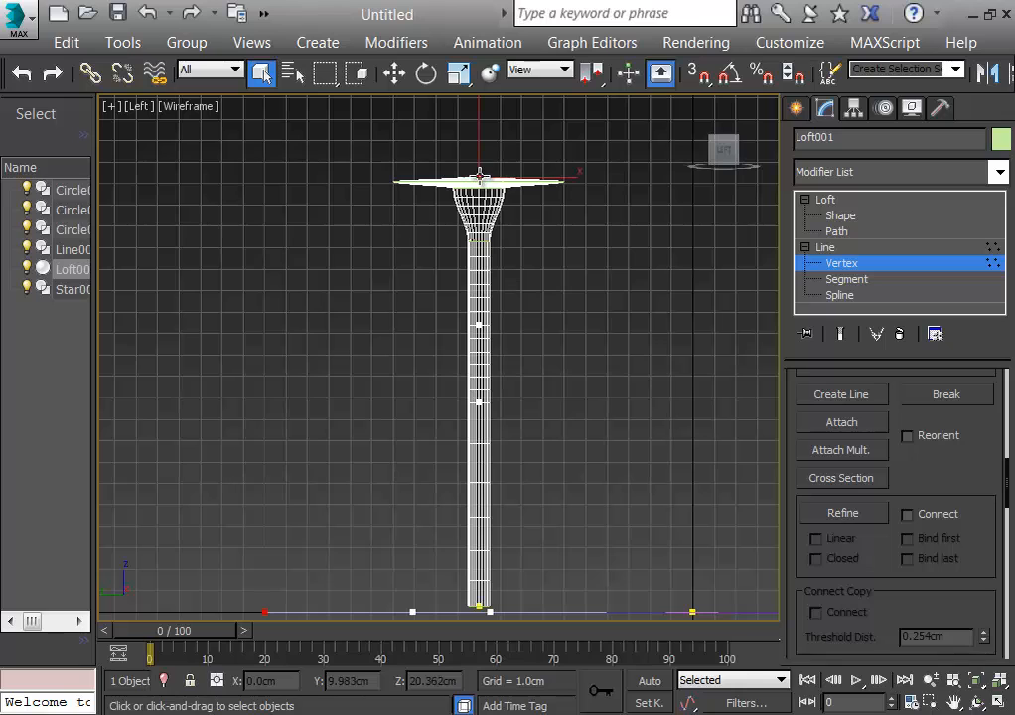
left_click(394, 71)
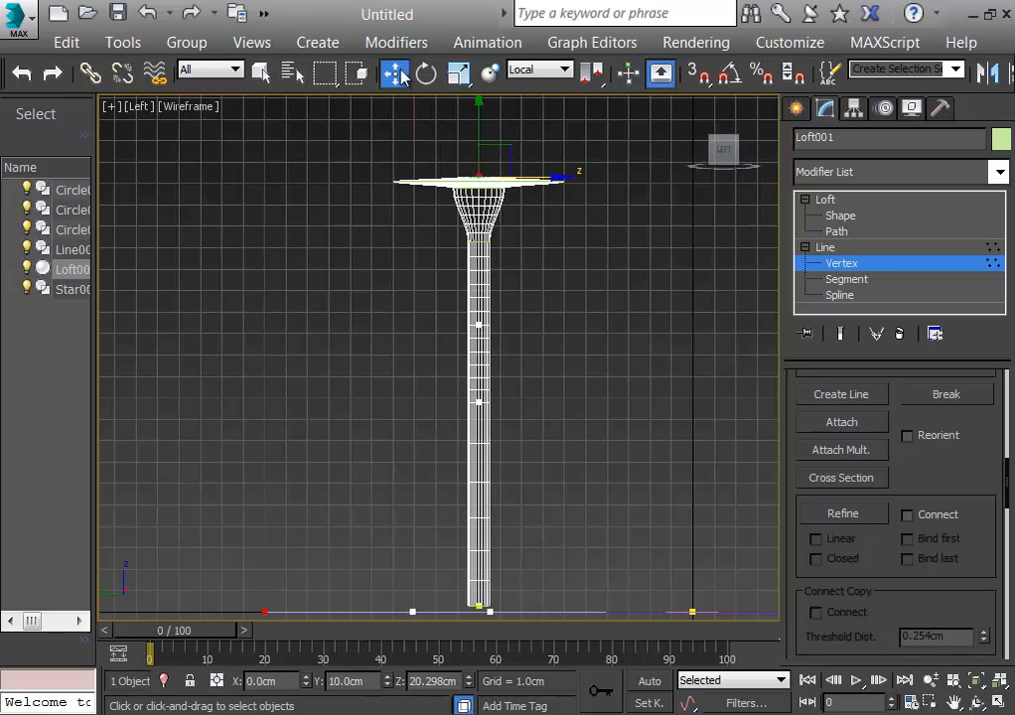
left_click_drag(563, 178, 620, 212)
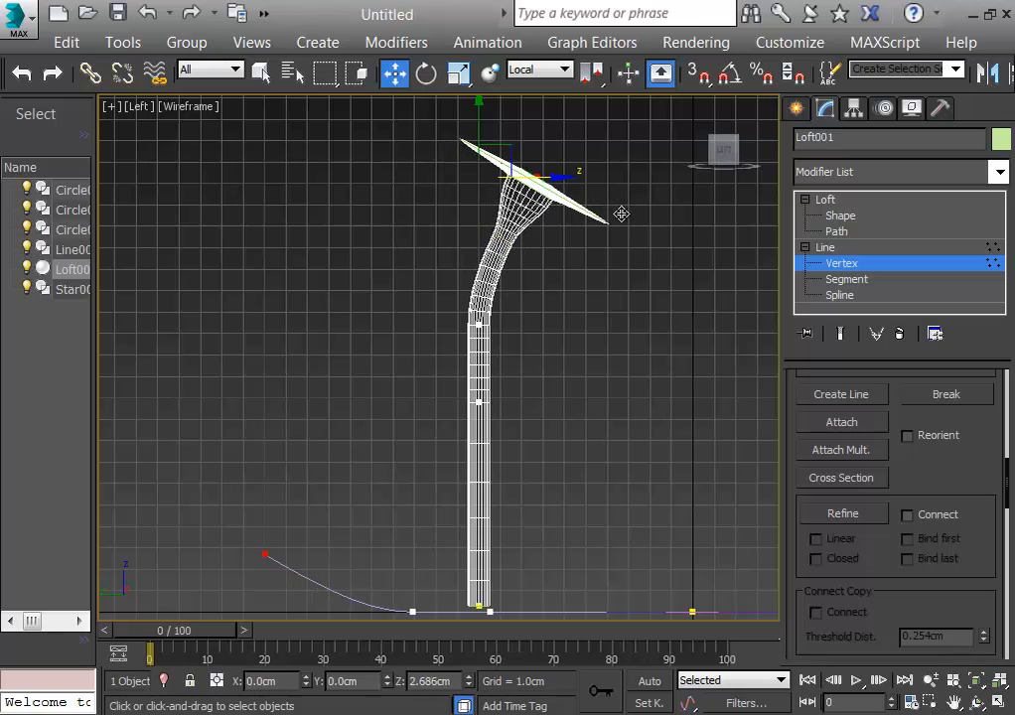
left_click(495, 326)
left_click_drag(557, 325, 567, 329)
left_click(534, 175)
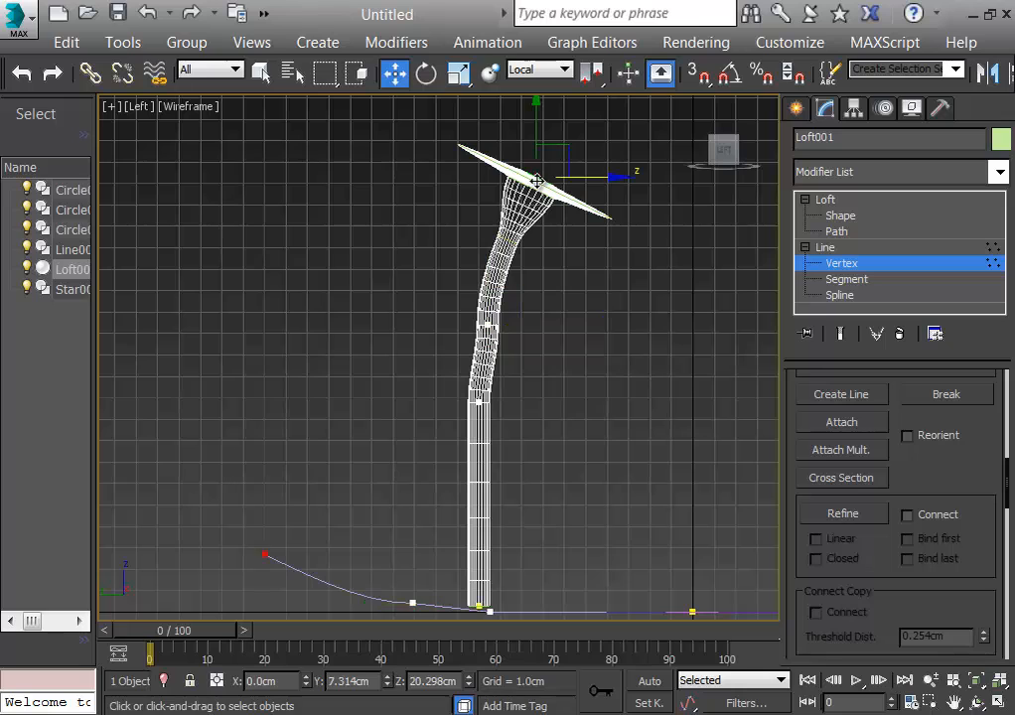
left_click_drag(575, 172, 621, 222)
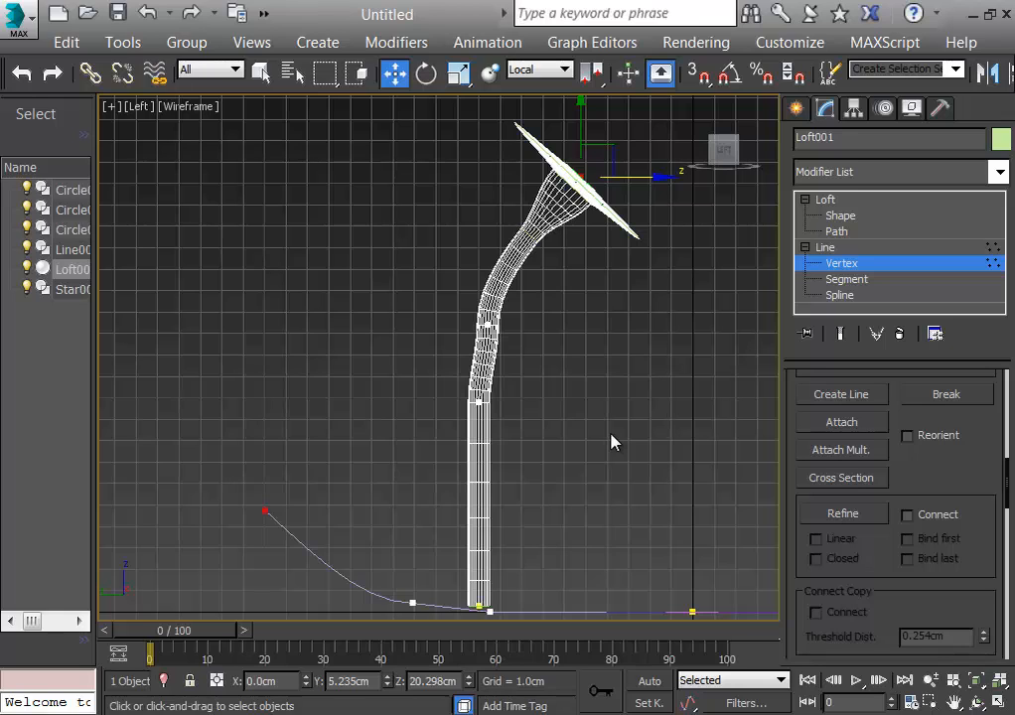
Undo the path vertex moves that bent the loft
key("ctrl+z")
key("ctrl+z")
key("ctrl+z")
key("ctrl+z")
key("ctrl+z")
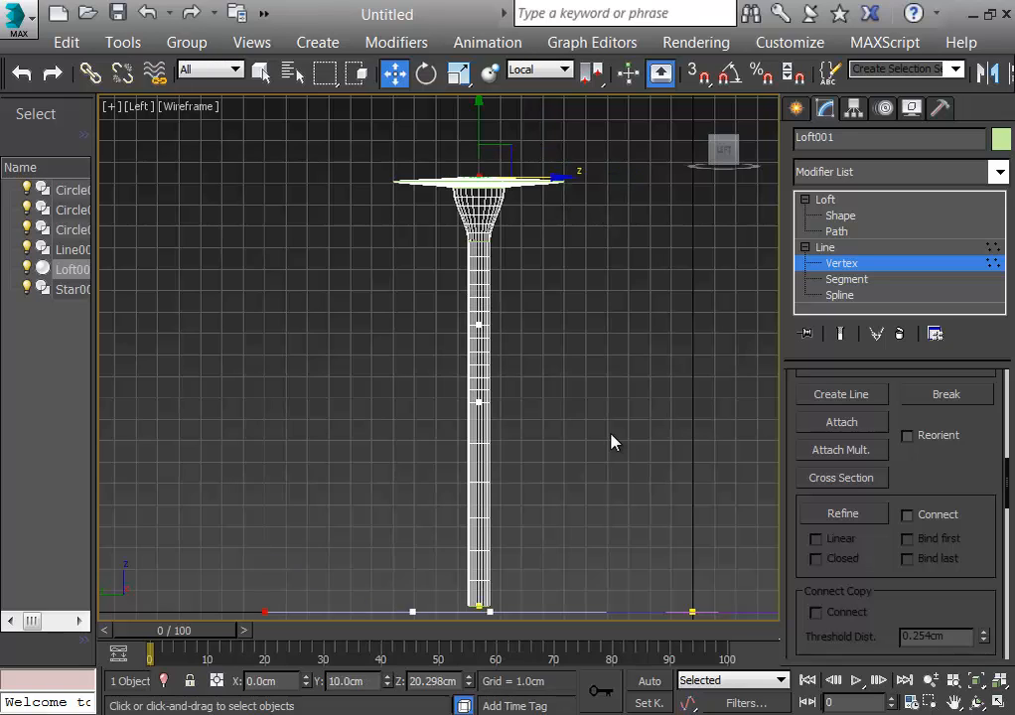
Return to the loft's object level and clone it sideways as one Copy named Loft002, at about Y -0.05 cm
left_click(841, 202)
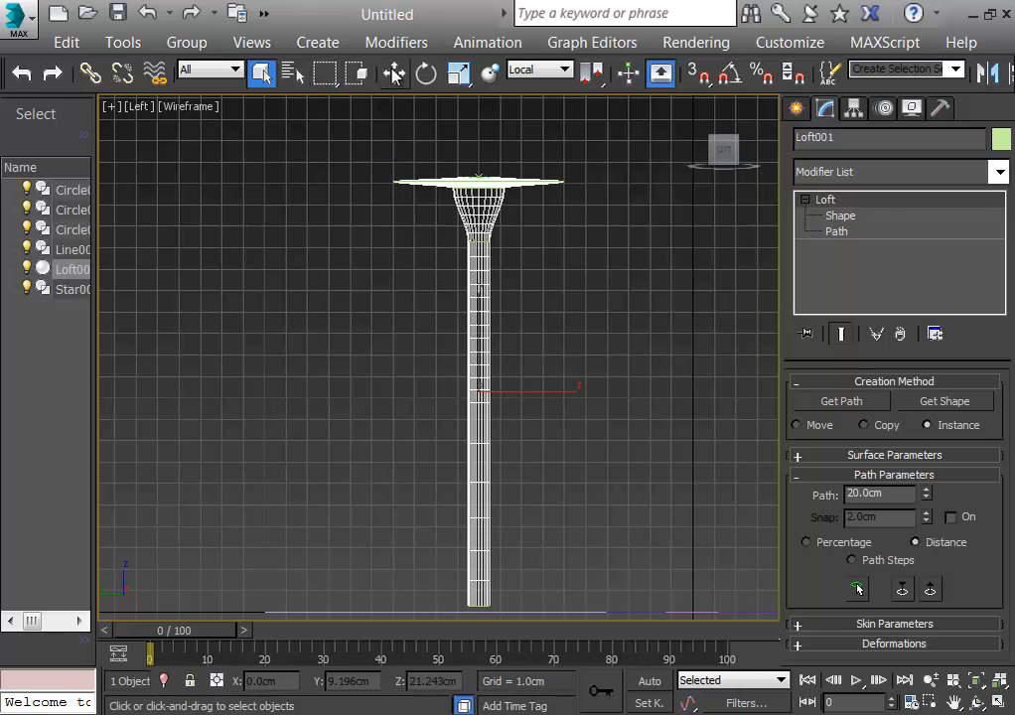
key("w")
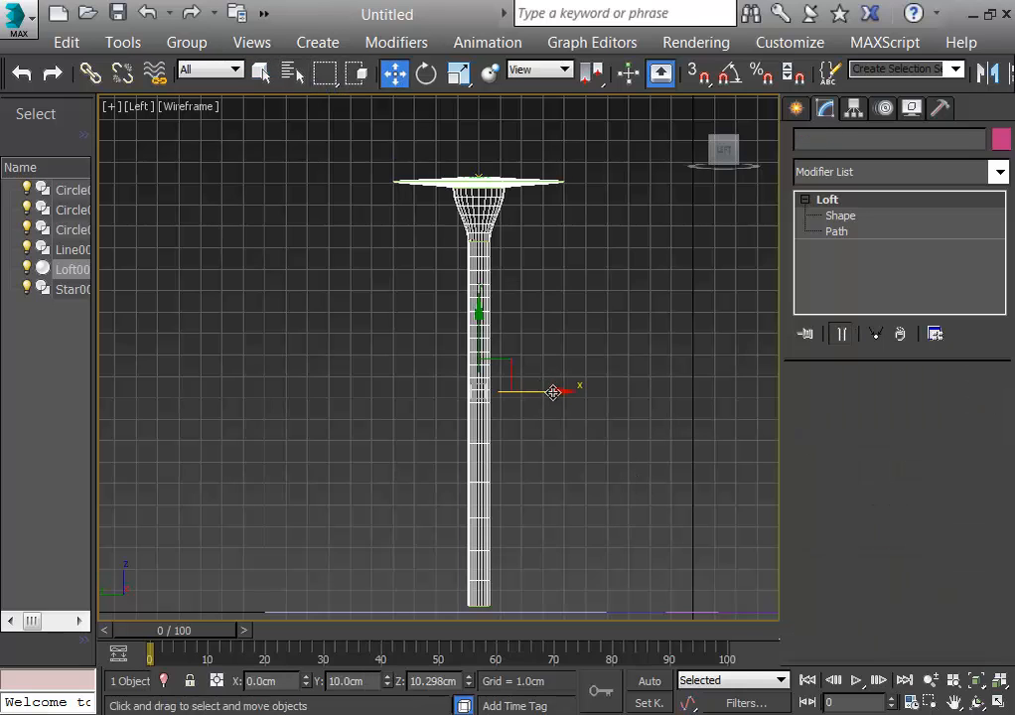
left_click_drag(553, 392, 767, 392, "shift")
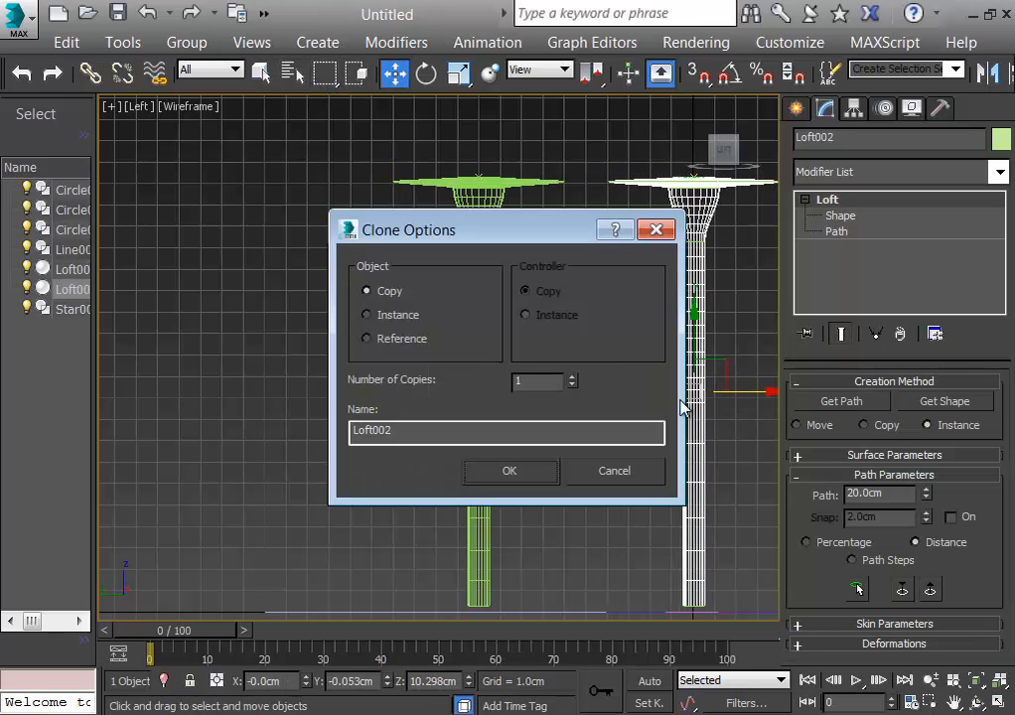
left_click(522, 482)
Enter the Vertex level of the path line belonging to the copied loft
mouse_move(603, 290)
middle_mouse_down()
mouse_move(390, 331)
mouse_move(387, 298)
middle_mouse_up()
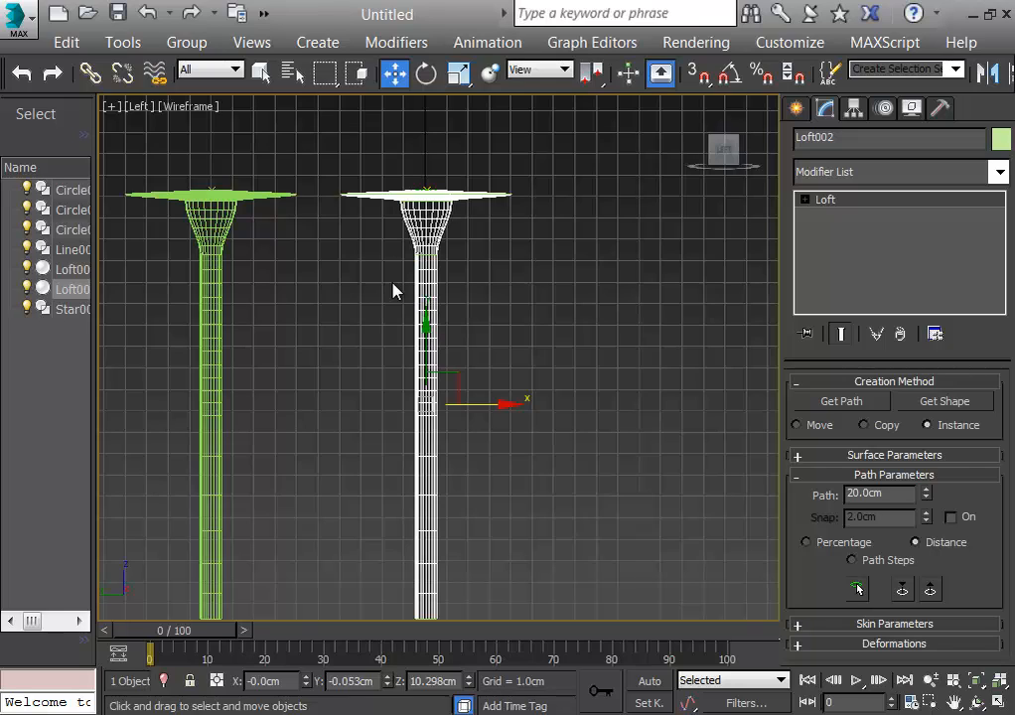
left_click(804, 199)
left_click(836, 232)
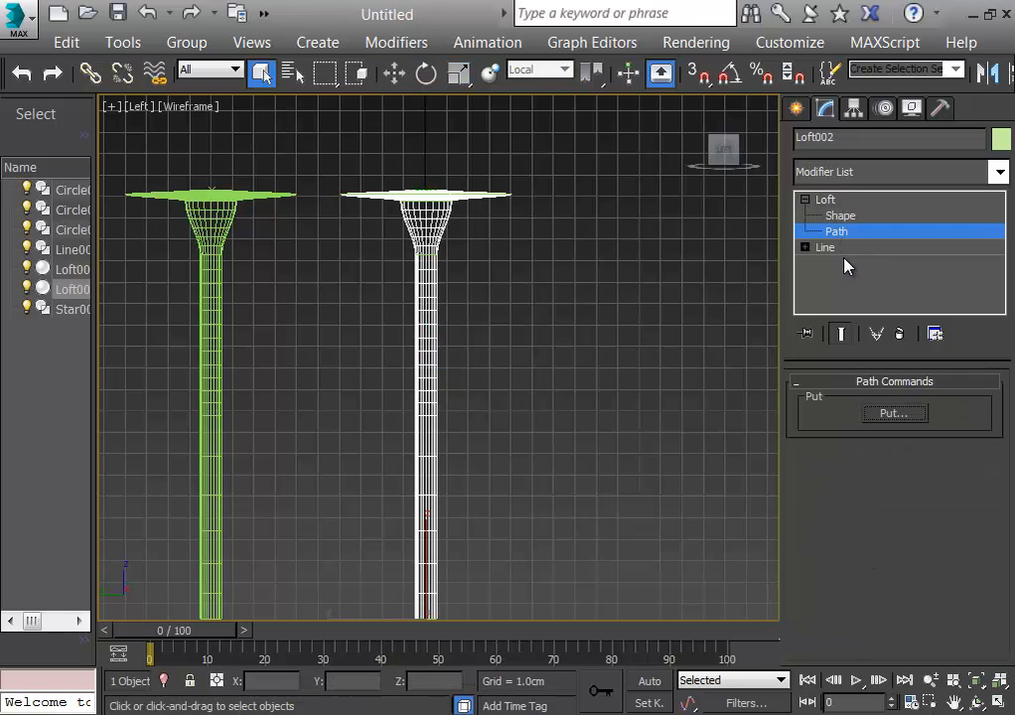
left_click(805, 247)
left_click(842, 263)
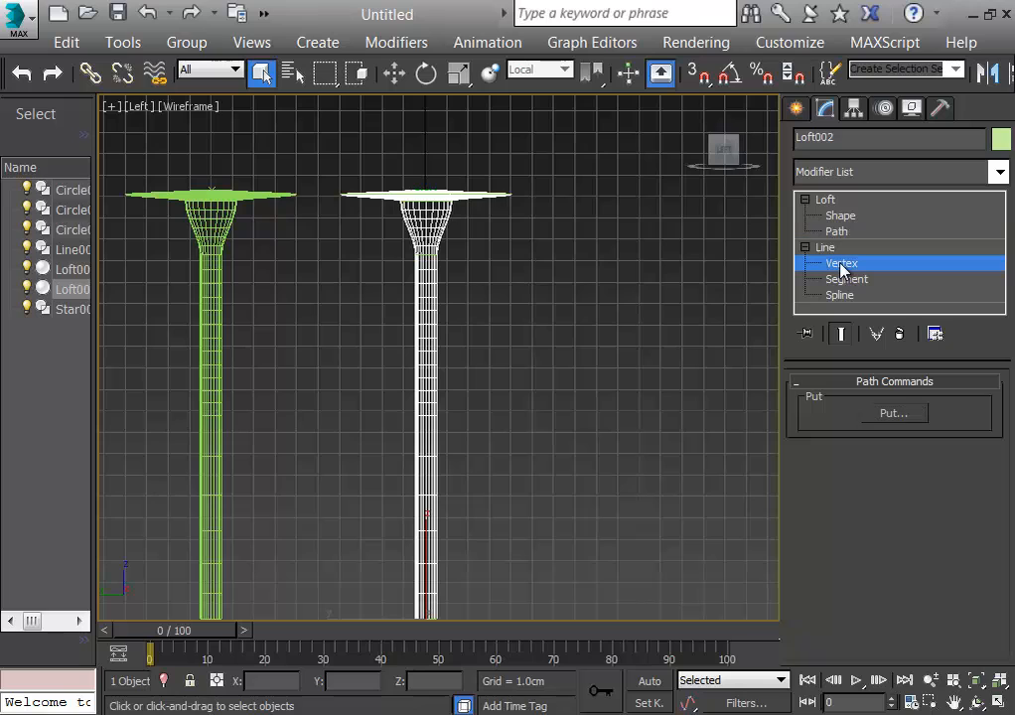
left_click(844, 264)
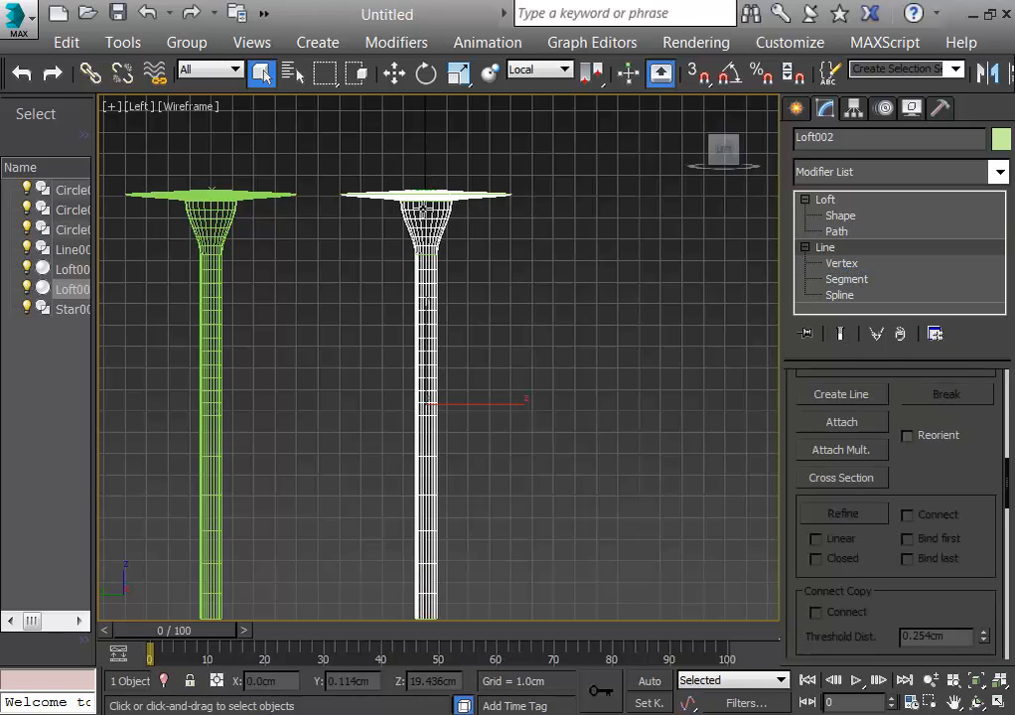
left_click(836, 232)
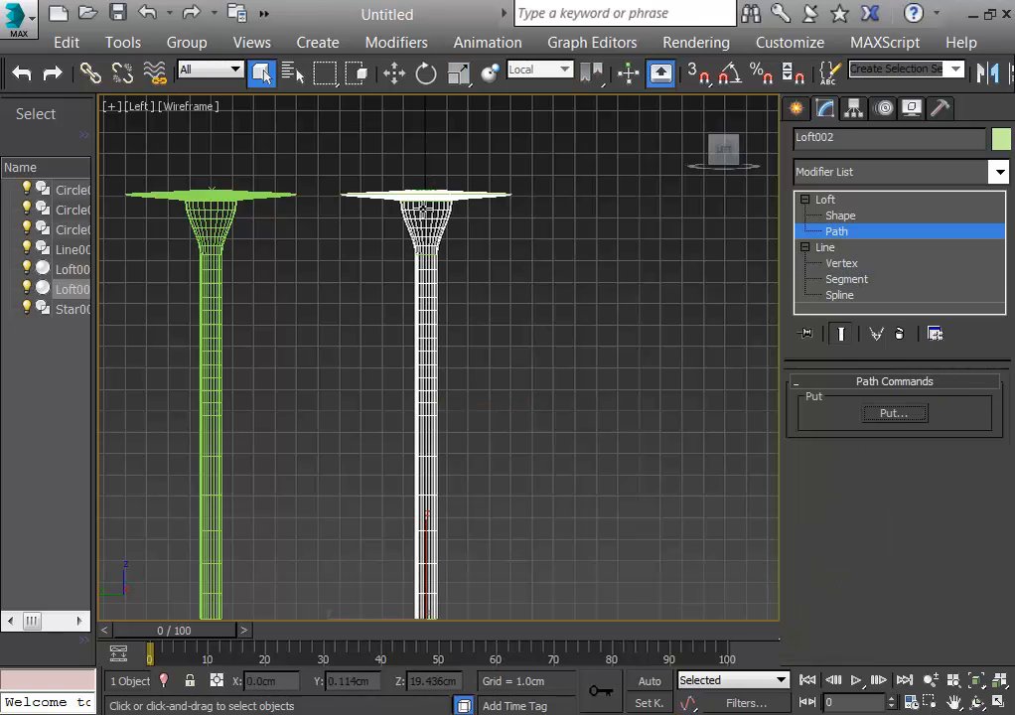
left_click(846, 264)
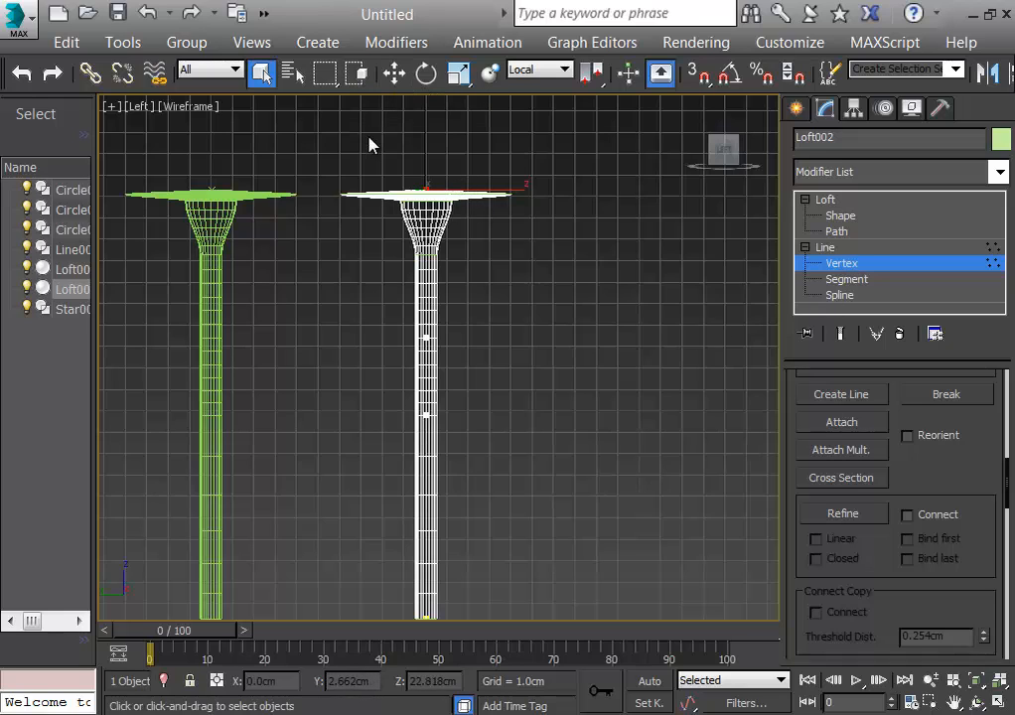
Bend the copy by moving its top path vertex to about Y -5.99 cm and the next to about Y -2 cm, lengthening that vertex's upper handle
key("w")
left_click_drag(460, 188, 536, 245)
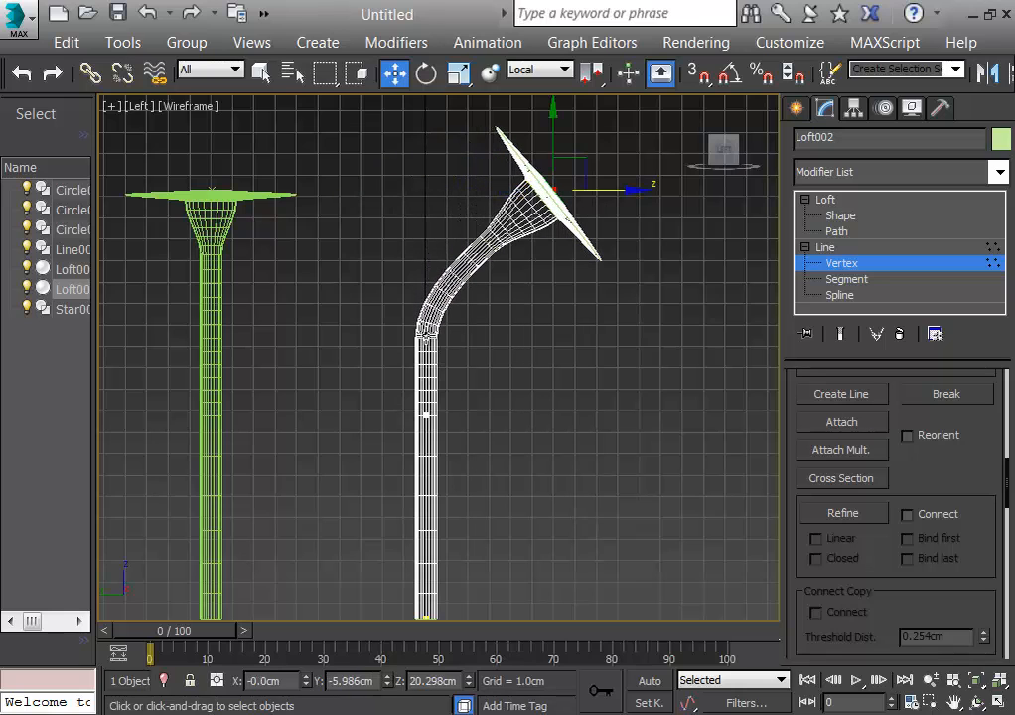
left_click_drag(426, 337, 467, 337)
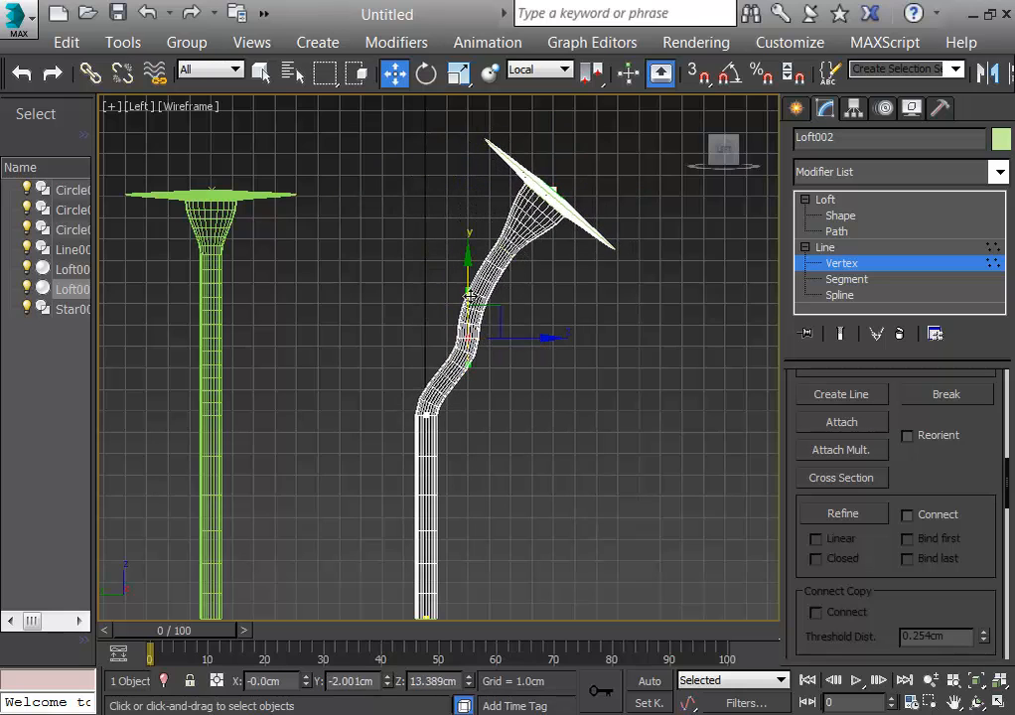
left_click_drag(467, 289, 462, 245)
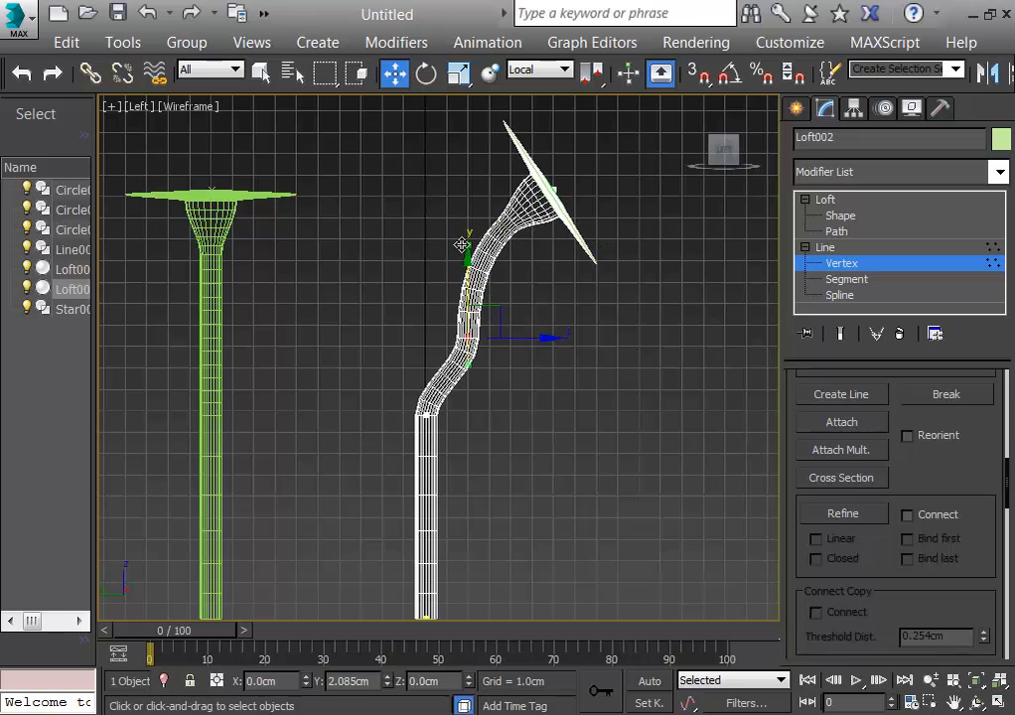
Move the copied loft's top path vertex to about Y -6.63 cm, Z 20.3 cm, and switch the view to shaded display
left_click(552, 190)
left_click_drag(579, 190, 594, 208)
left_click(516, 534)
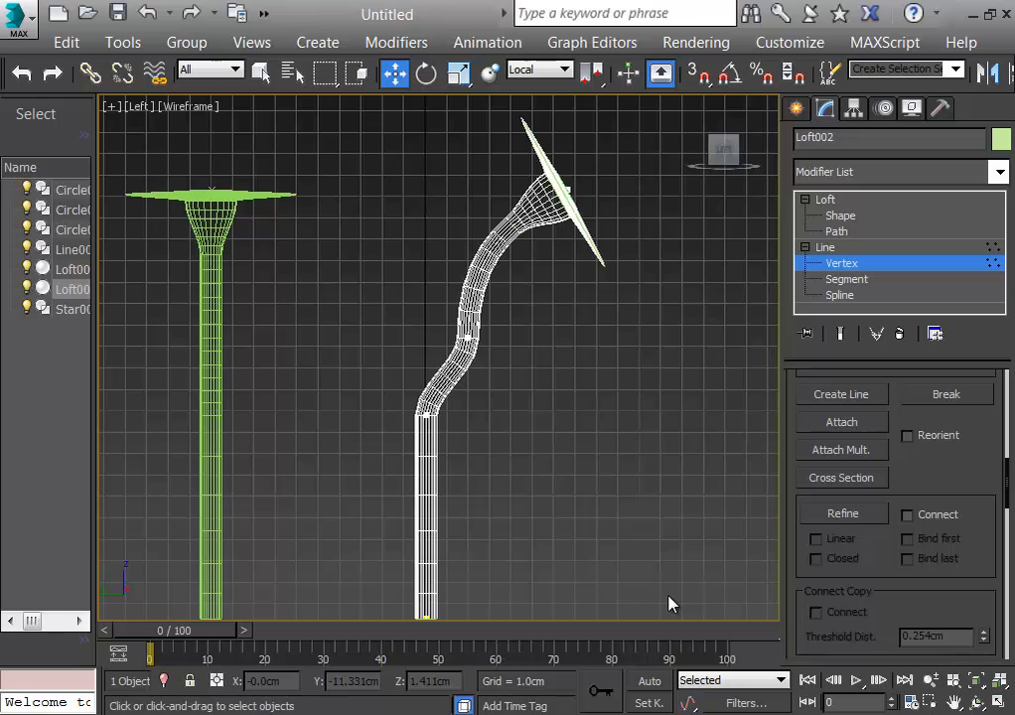
left_click_drag(611, 486, 638, 473)
key("F3")
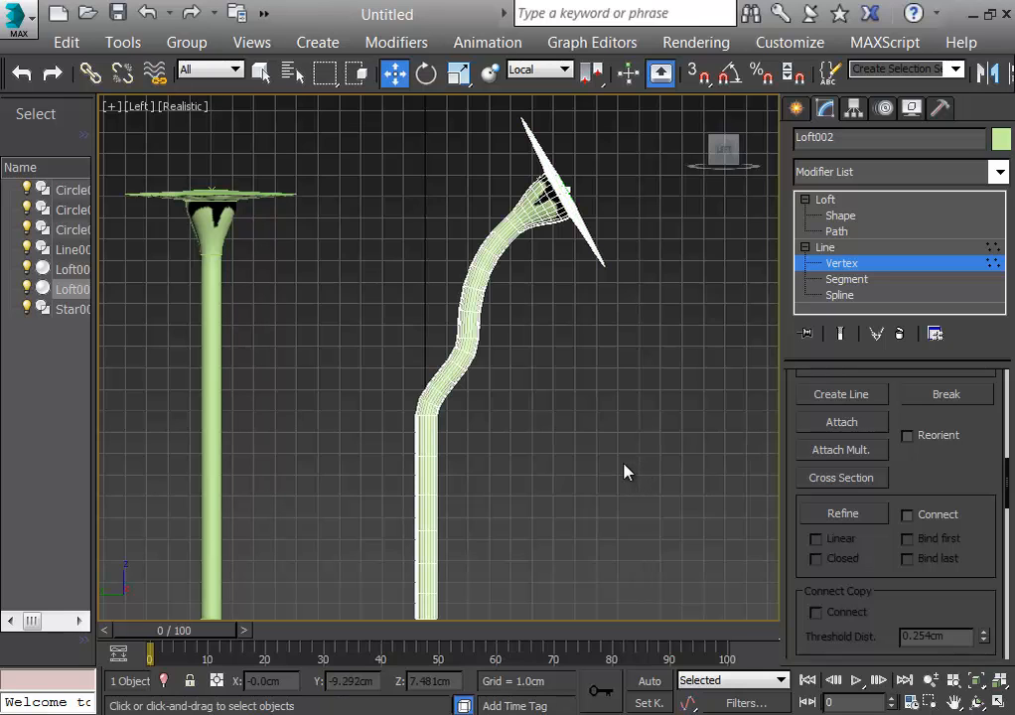
scroll(503, 483, "down", 3)
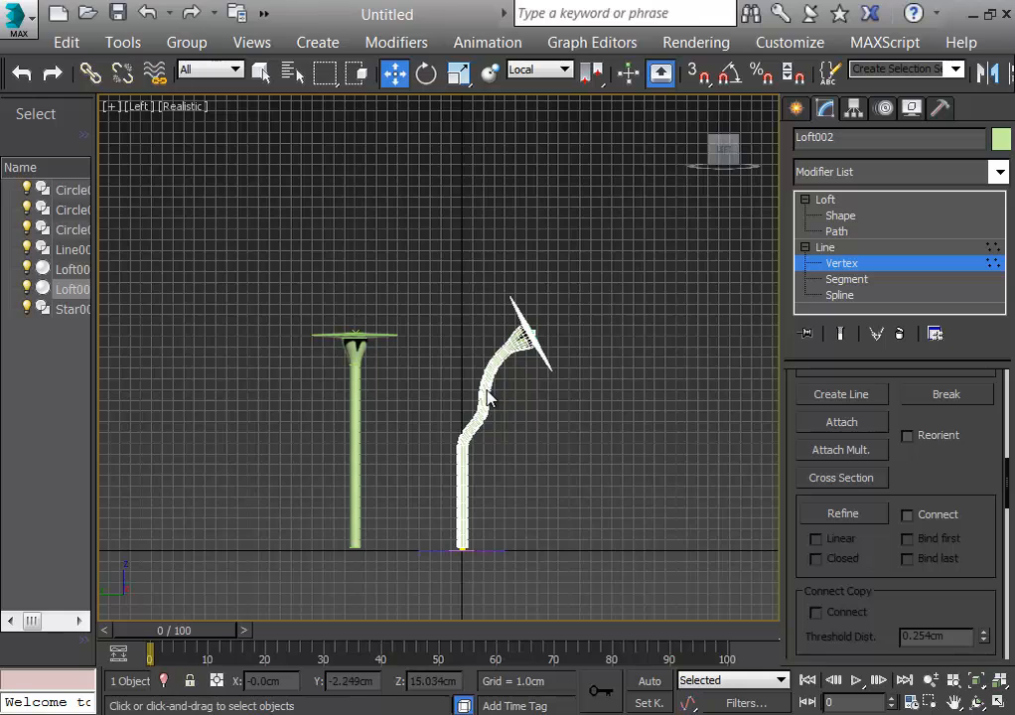
left_click(533, 332)
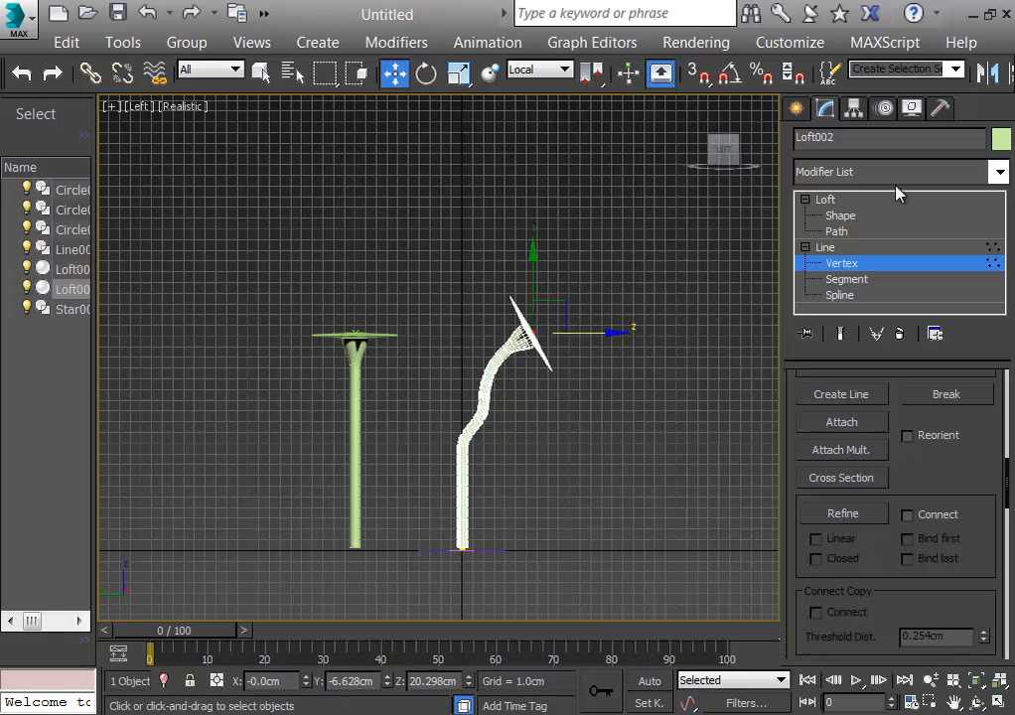
Leave the path line's Vertex level and change the object color of Loft002 to dark pink
left_click(830, 264)
left_click(836, 231)
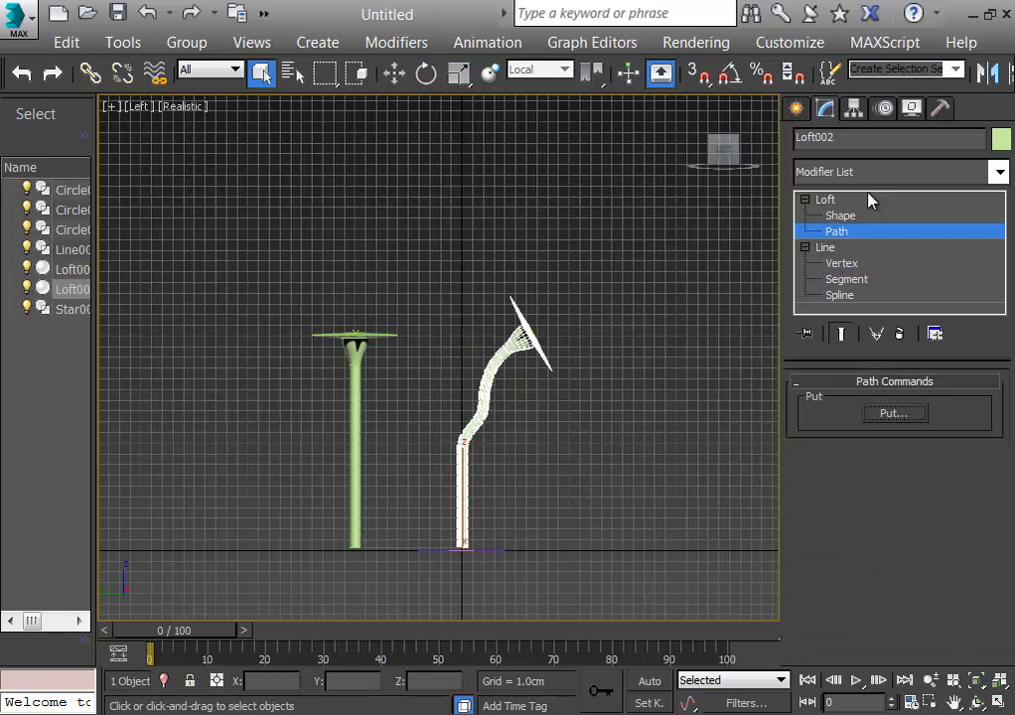
left_click(999, 140)
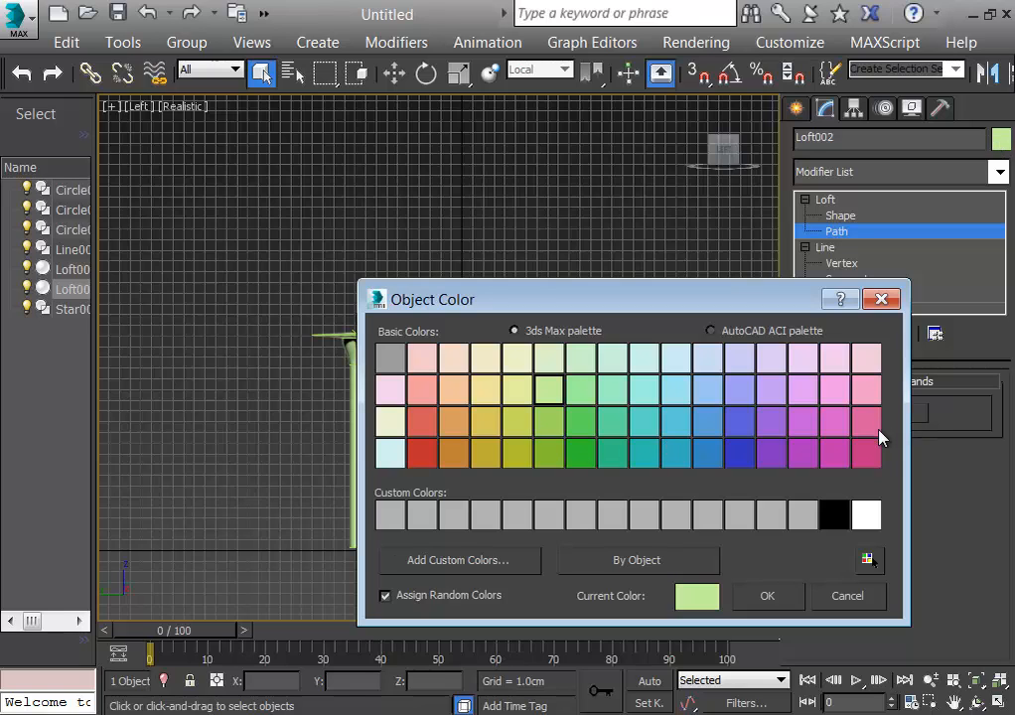
left_click(868, 453)
left_click(766, 596)
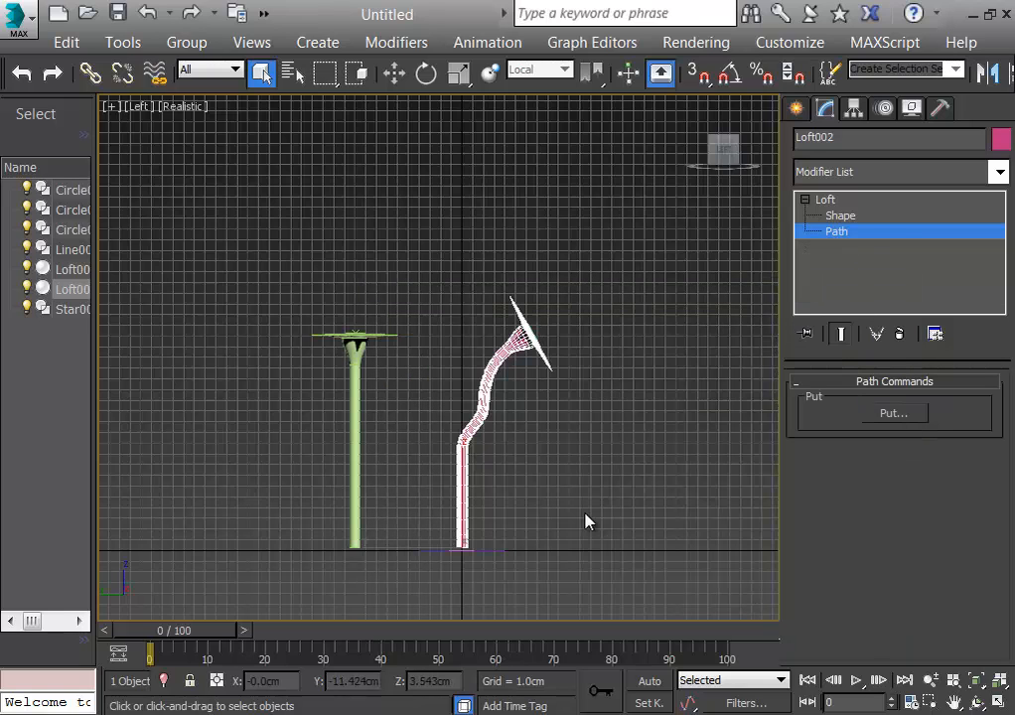
Return Loft002 to its object level, deselect it, and inspect both lofts in the Perspective view
key("p")
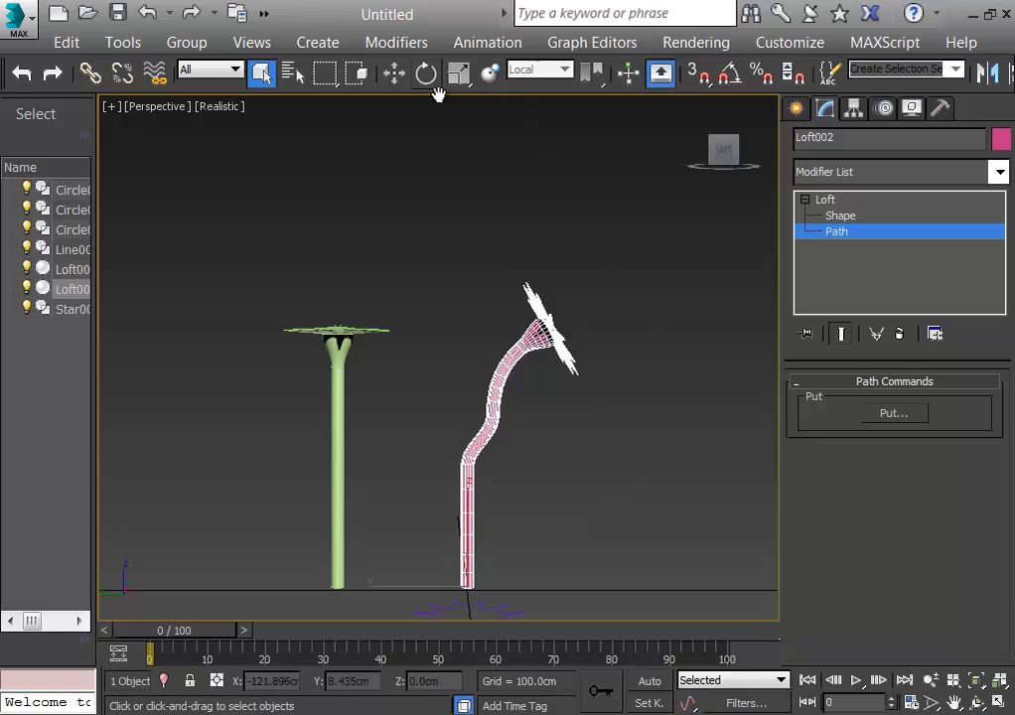
right_click(701, 402)
left_click(849, 203)
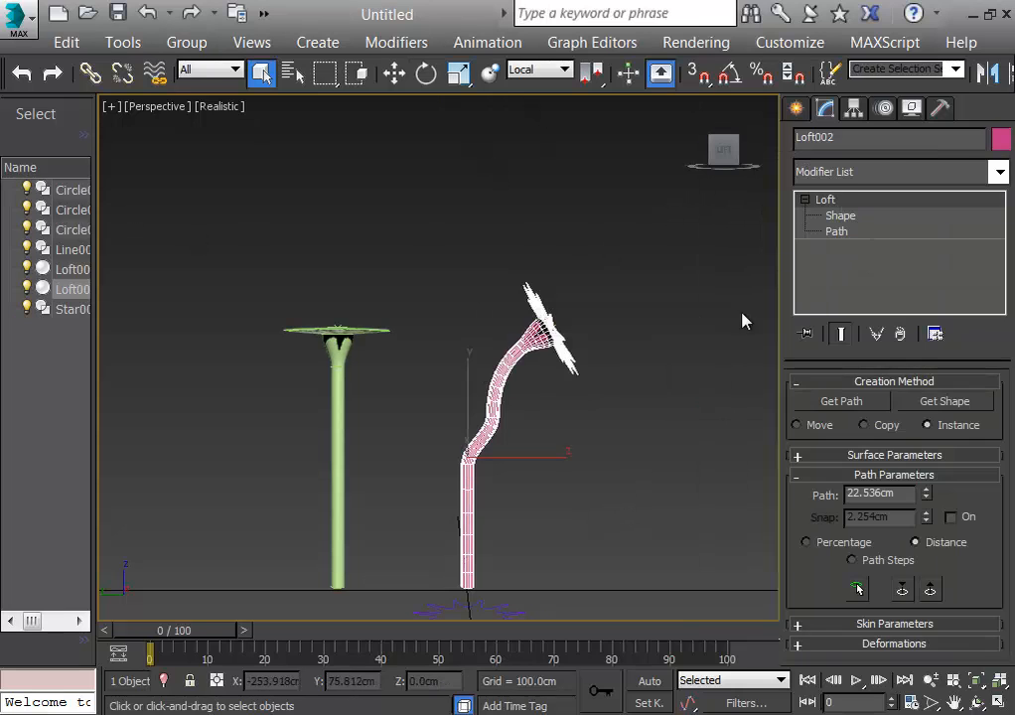
left_click(673, 429)
middle_click_drag(641, 437, 700, 470, "alt")
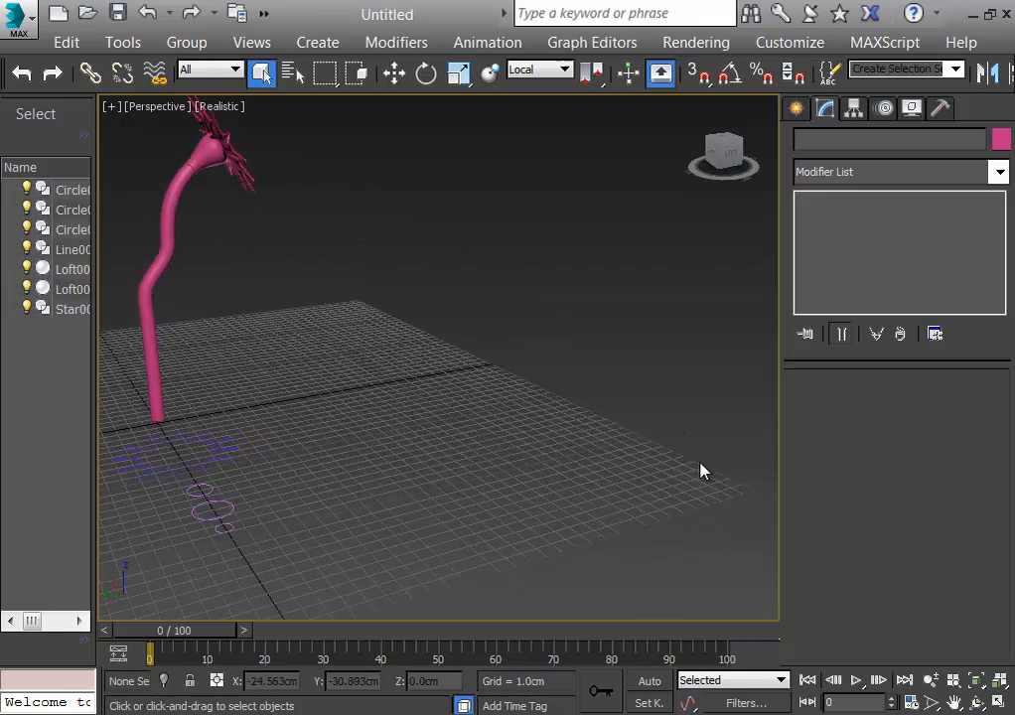
middle_click_drag(442, 390, 698, 471, "alt")
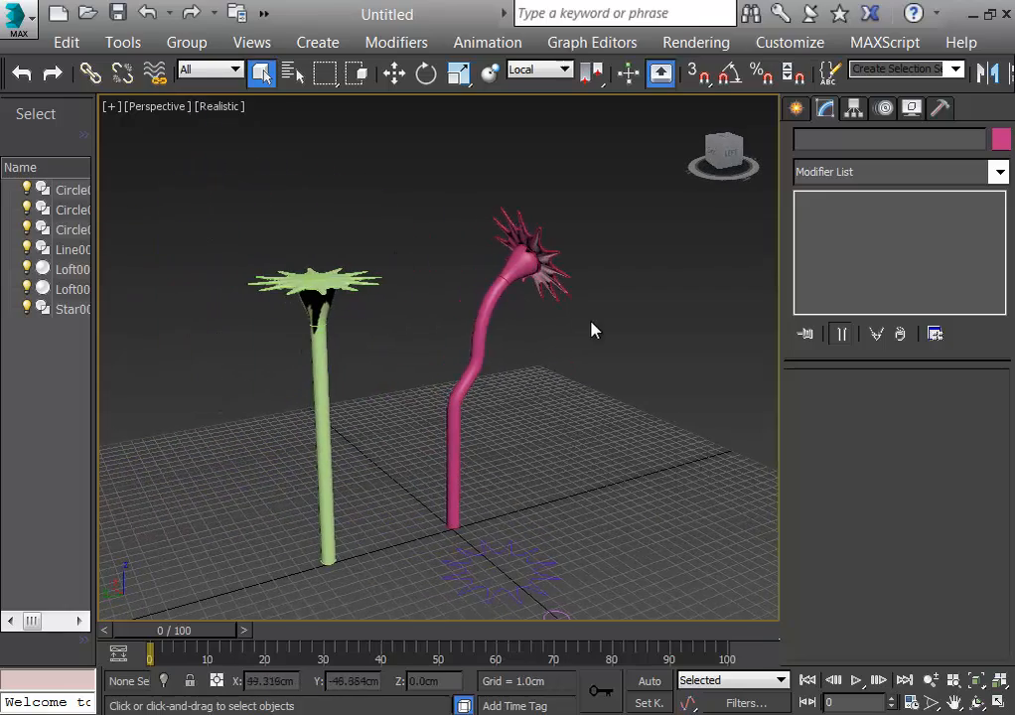
middle_click_drag(593, 331, 569, 347, "alt")
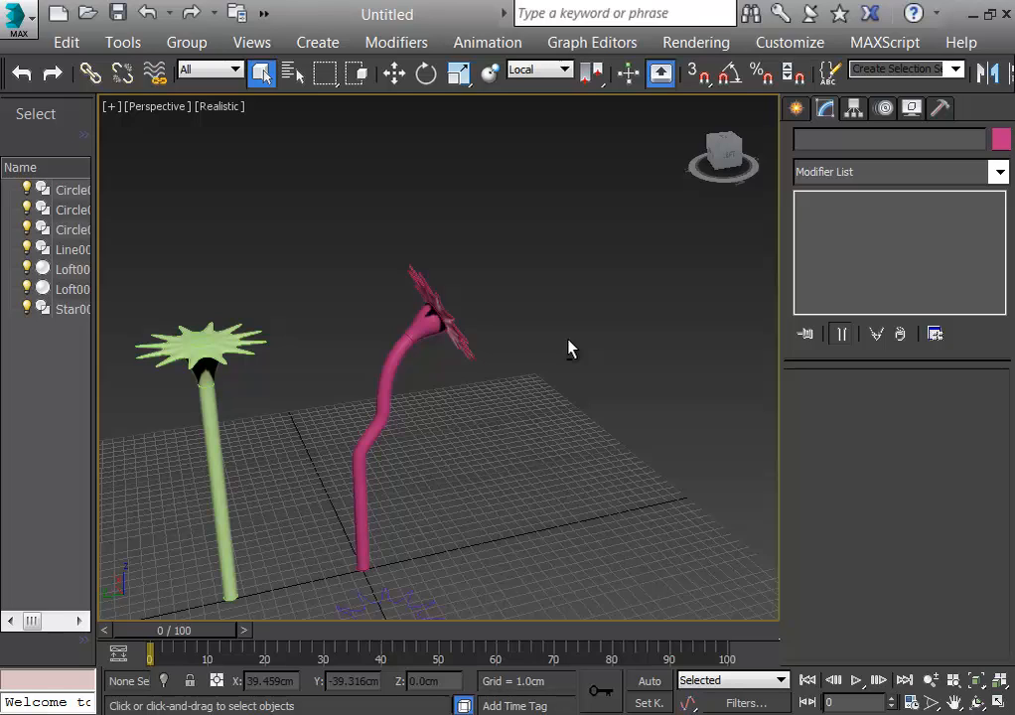
In the Top view, hide both lofts and select the original path line, Line001
key("t")
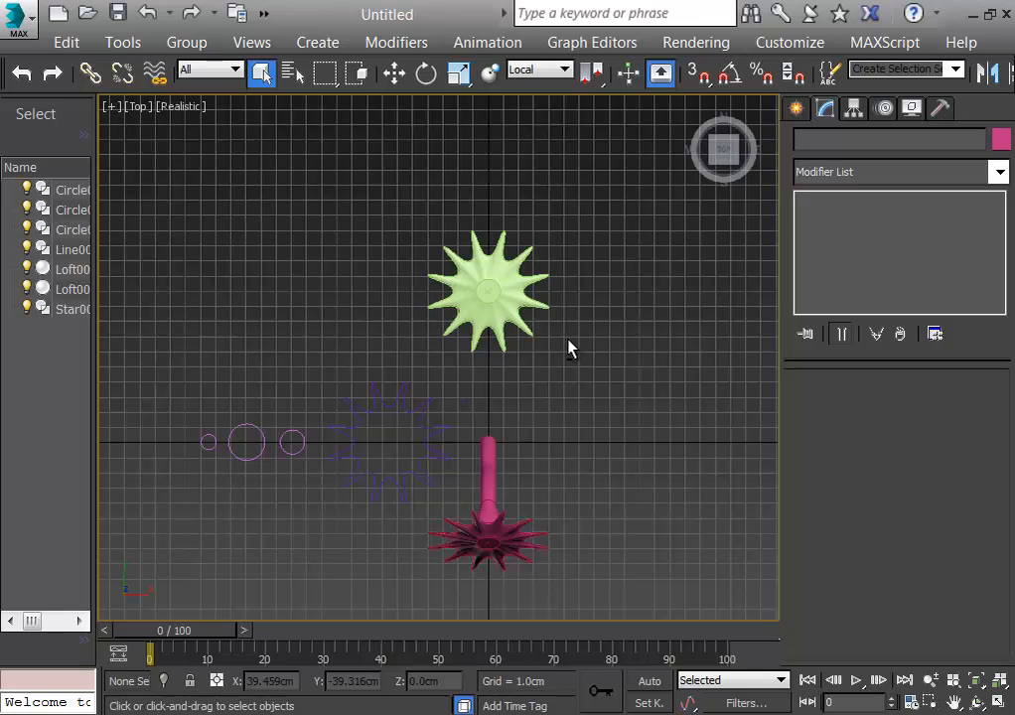
left_click(27, 270)
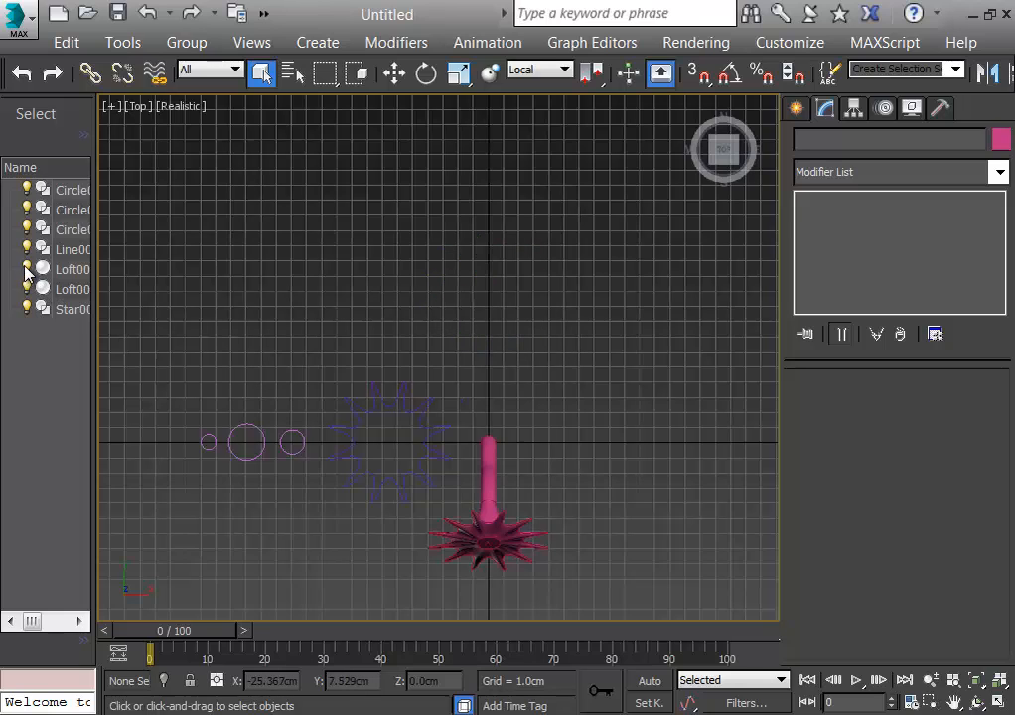
left_click(27, 289)
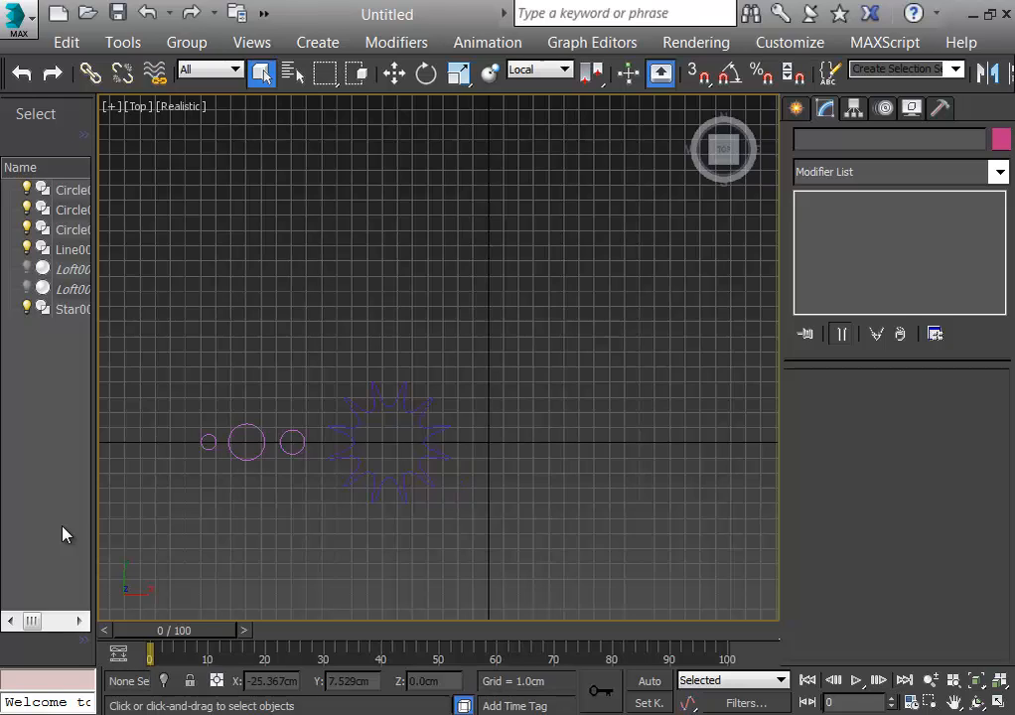
left_click(80, 249)
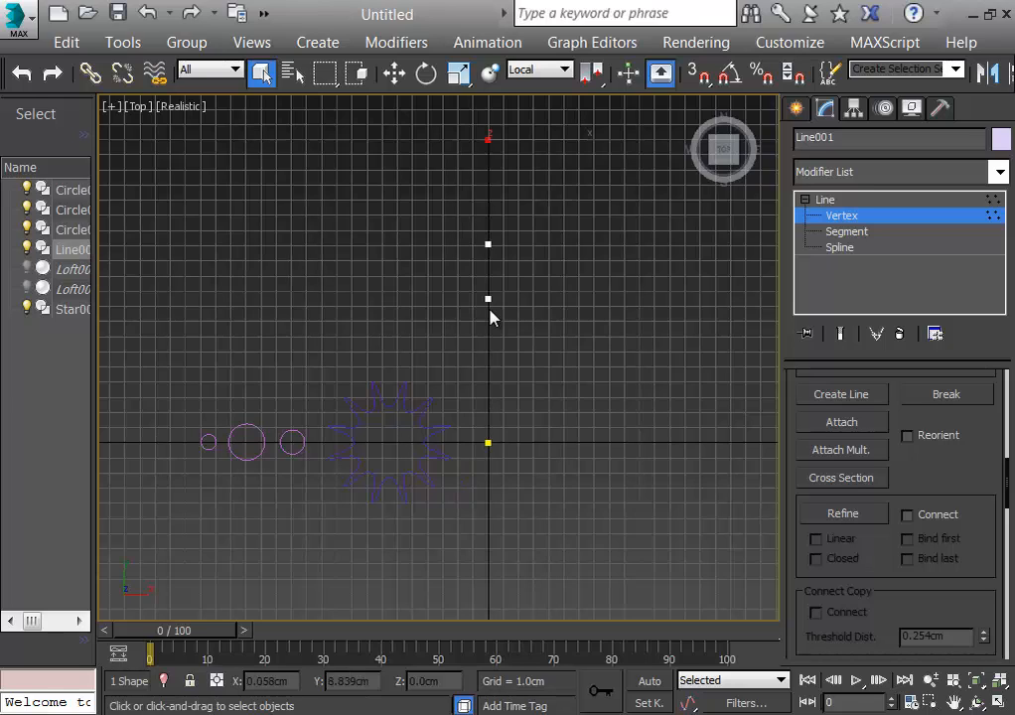
middle_click_drag(571, 332, 417, 345)
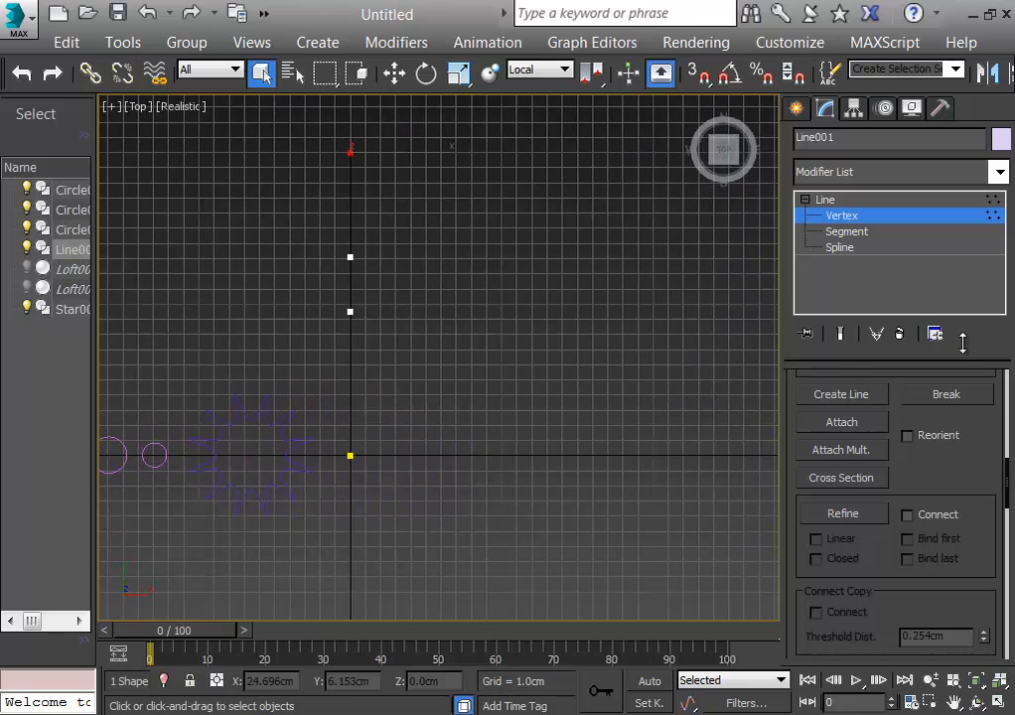
With 3D snapping on, draw a curved line from X 7 cm, Y 0 cm to X 7 cm, Y 19 cm
left_click(796, 109)
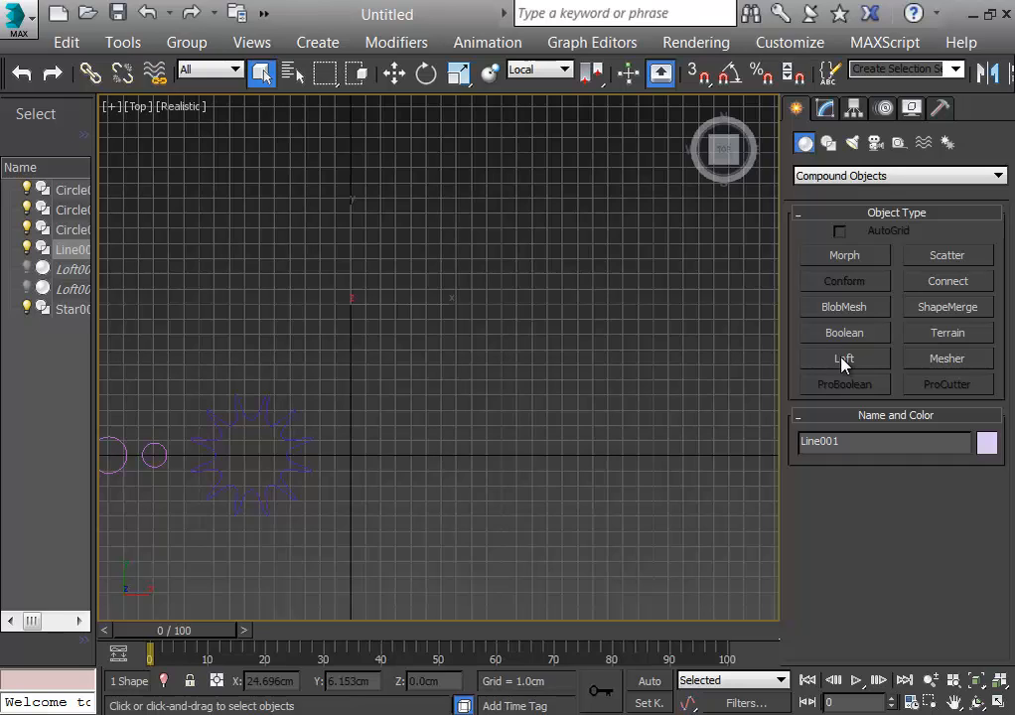
left_click(829, 144)
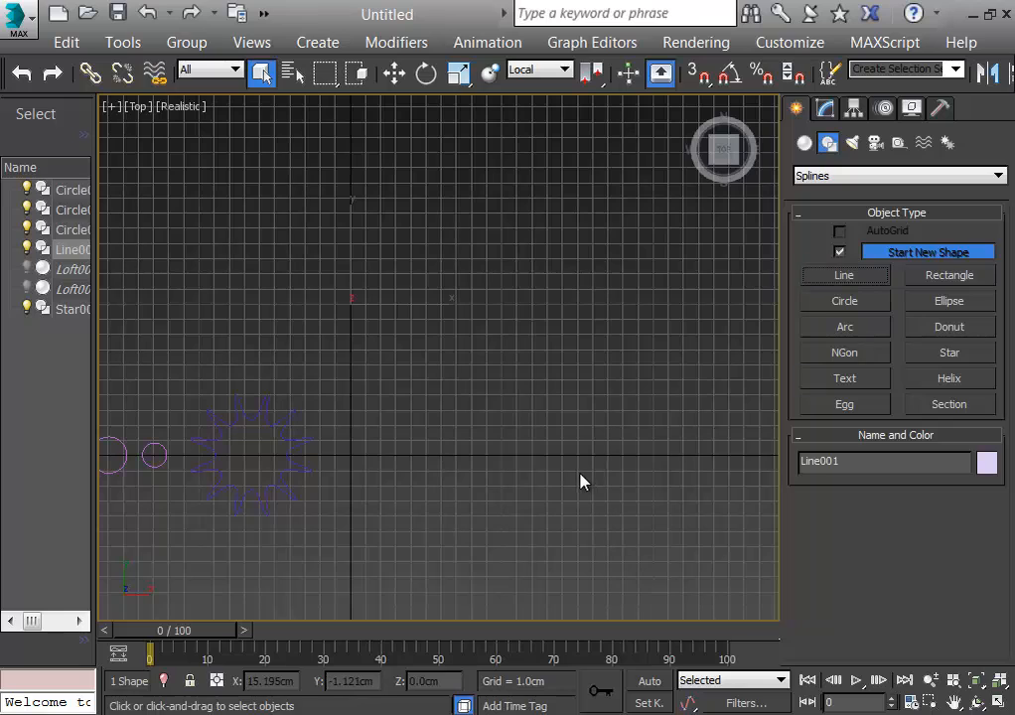
left_click(698, 77)
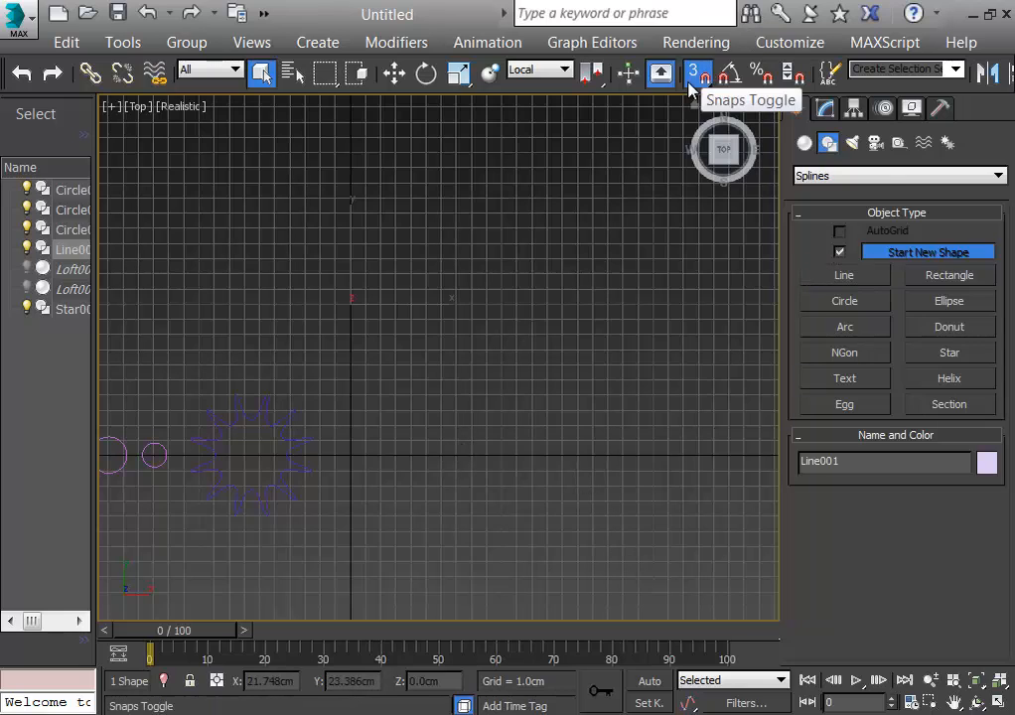
left_click(844, 277)
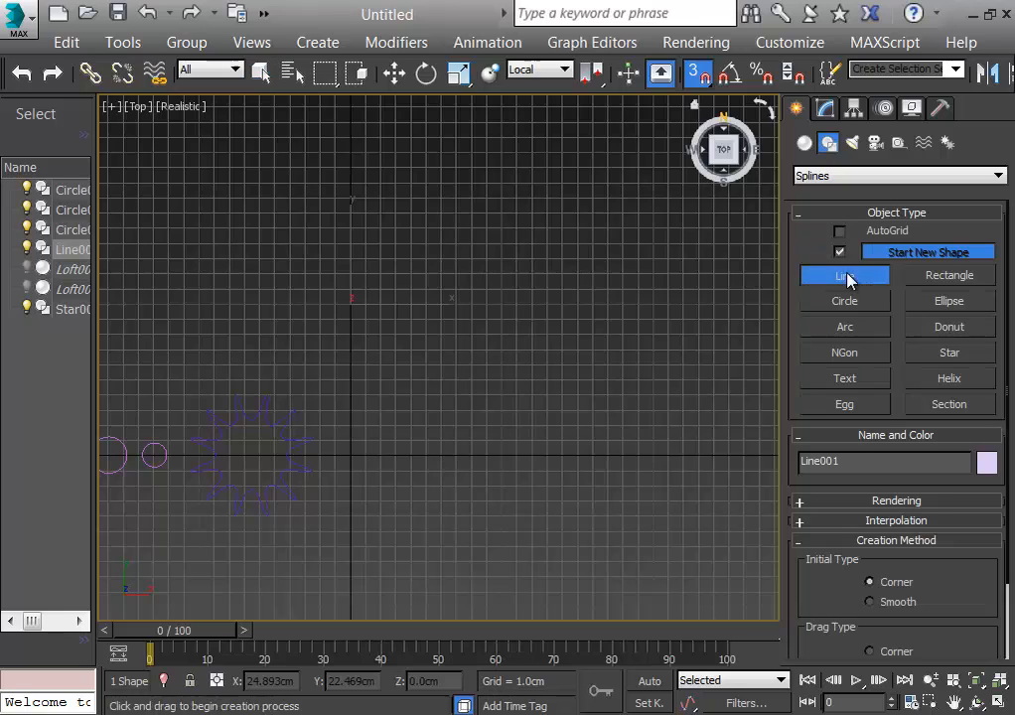
left_click(455, 455)
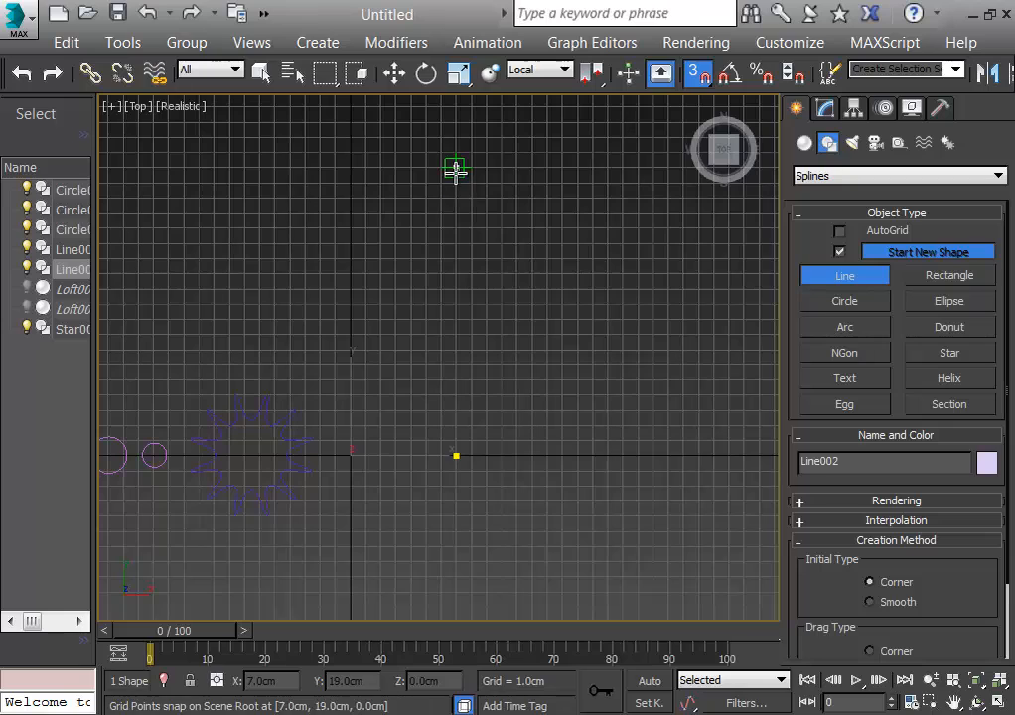
left_click_drag(456, 169, 541, 139)
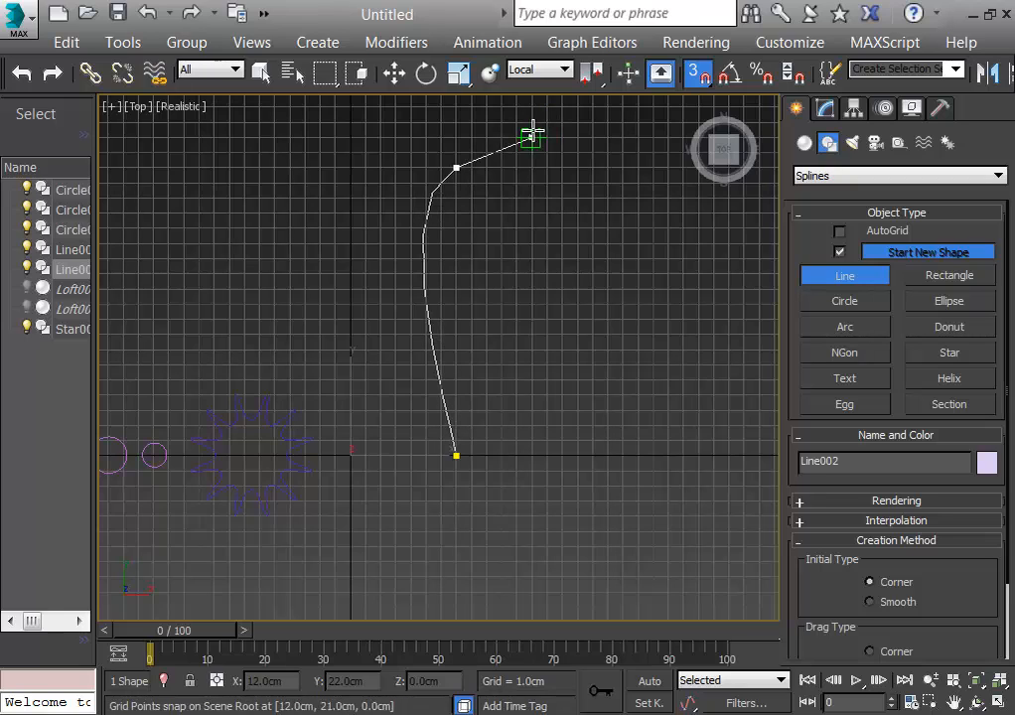
right_click(533, 135)
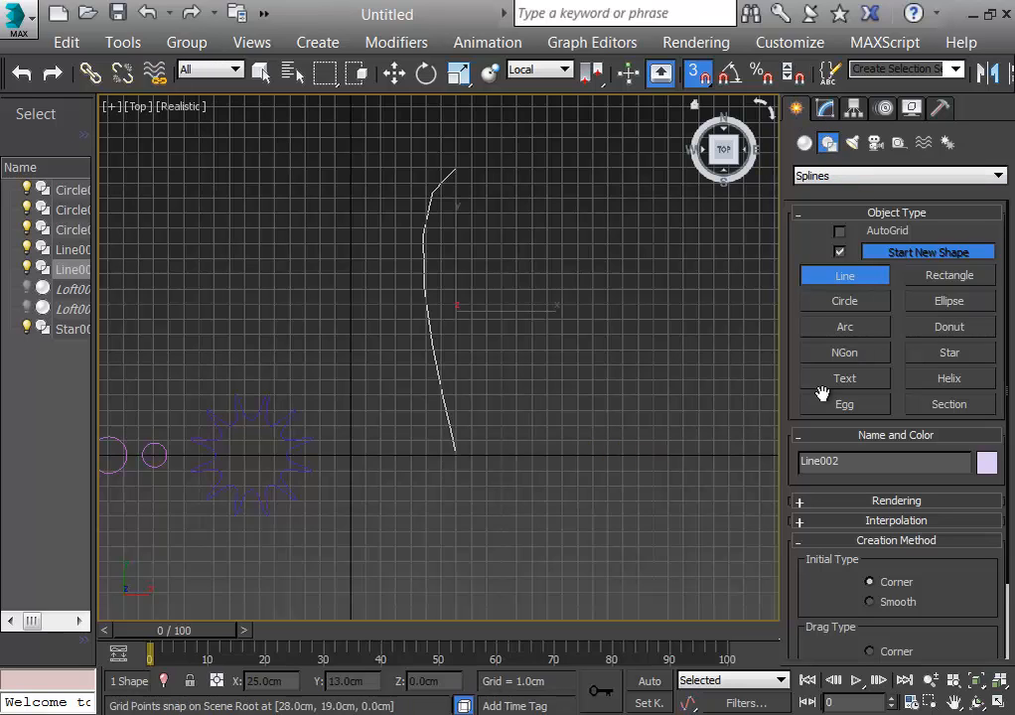
Loft the smallest circle along the new curved line as an instance at path position 0 cm, using Distance mode
left_click(805, 144)
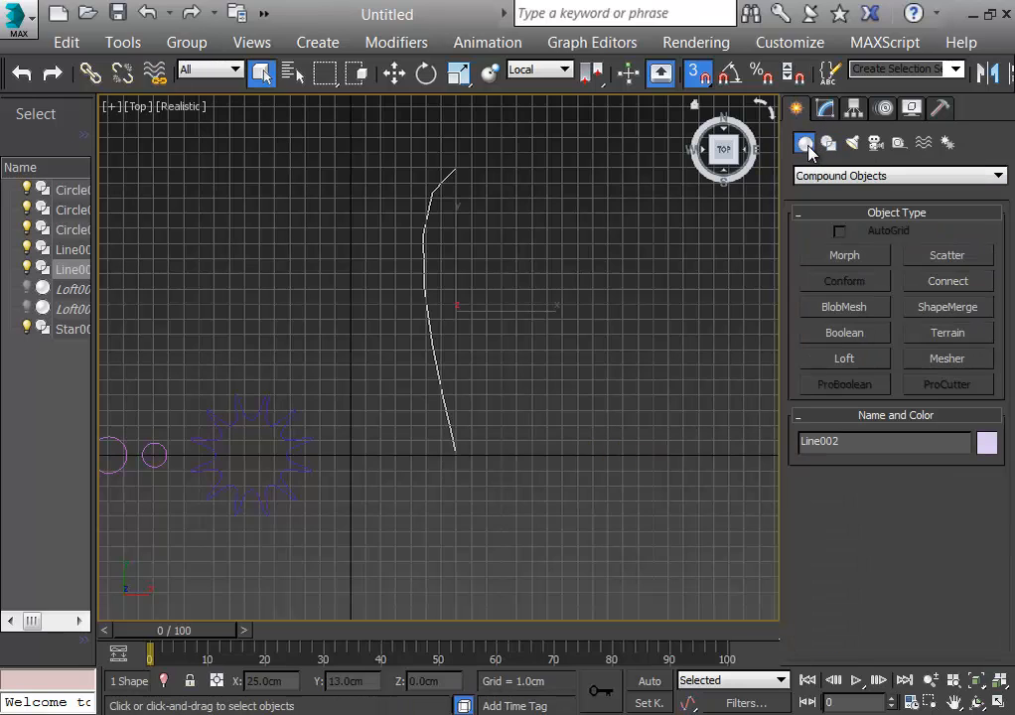
left_click(847, 360)
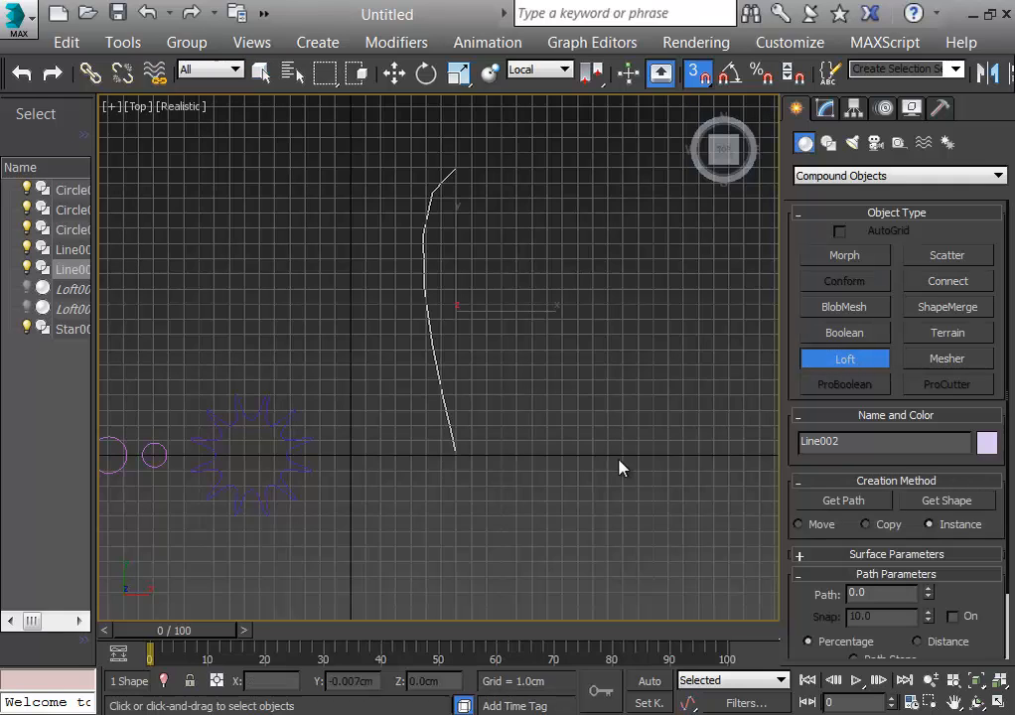
middle_click_drag(575, 456, 691, 446)
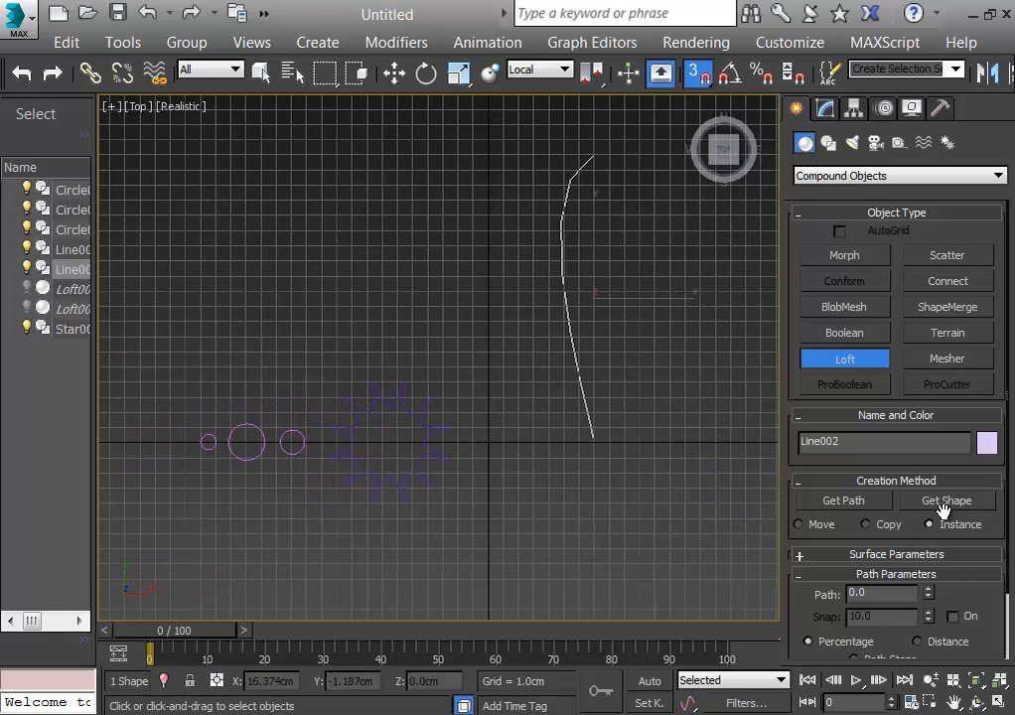
left_click(946, 502)
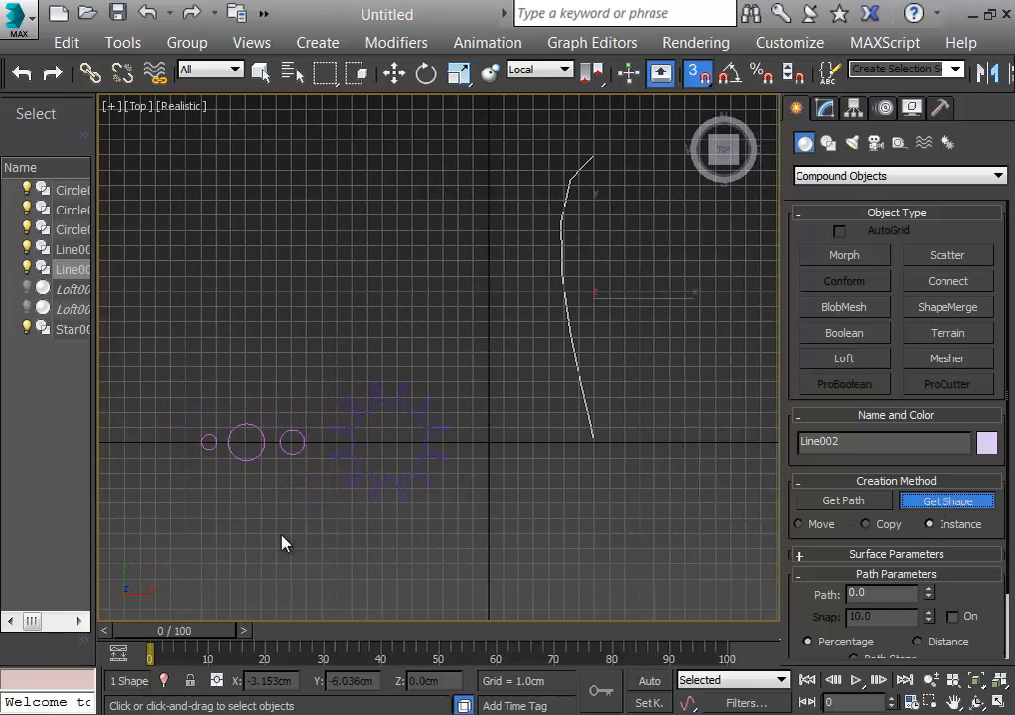
left_click(917, 642)
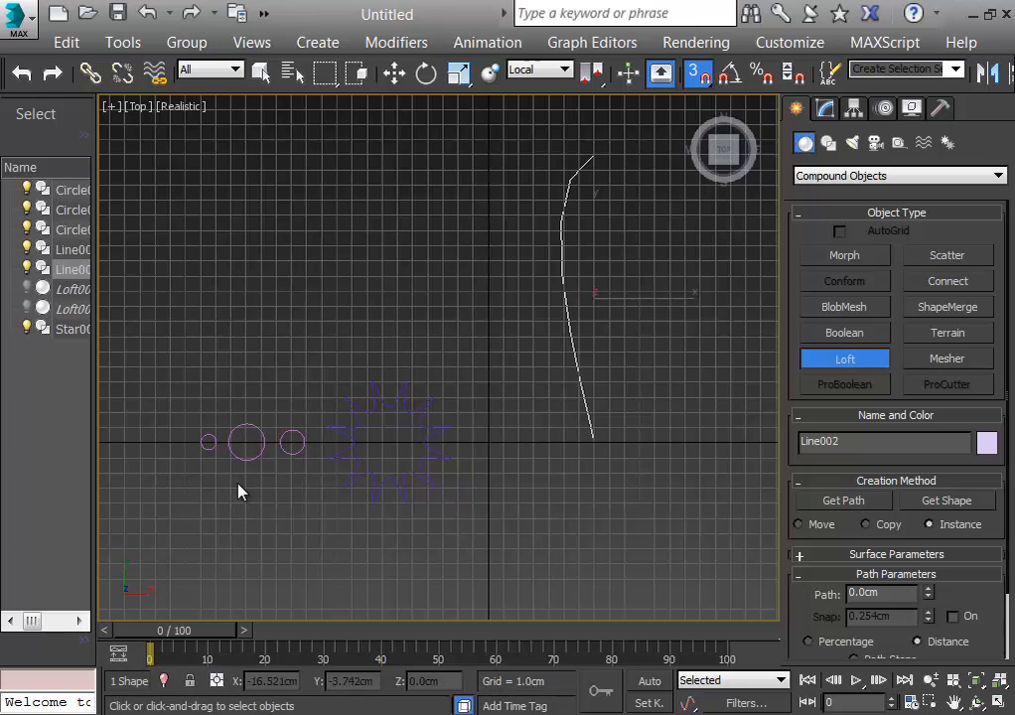
left_click(922, 502)
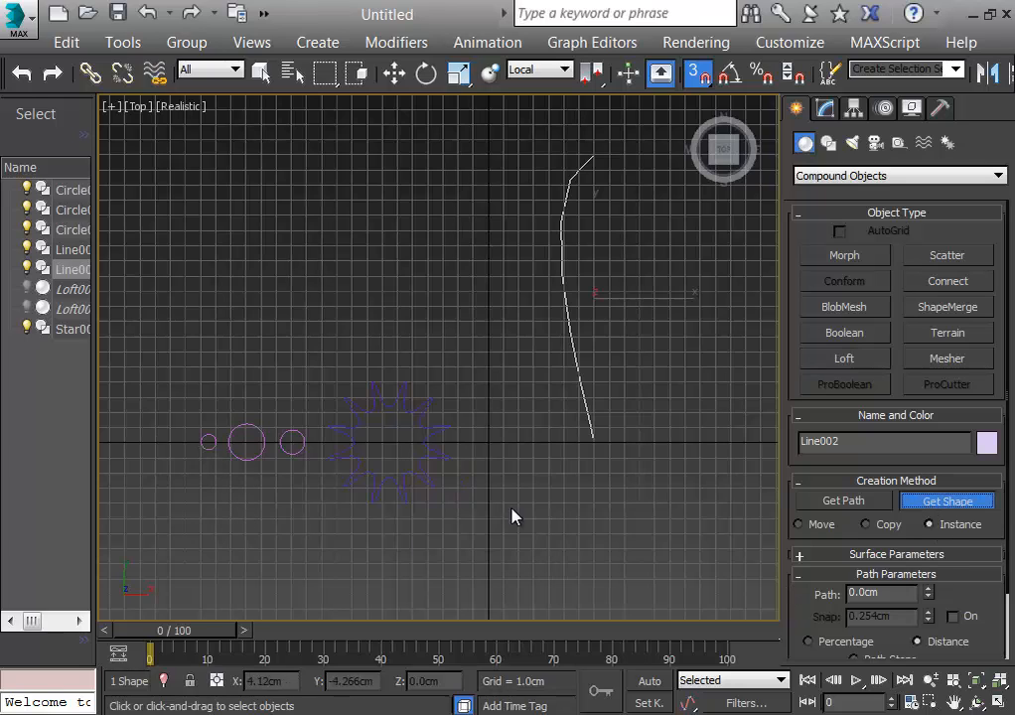
left_click(207, 446)
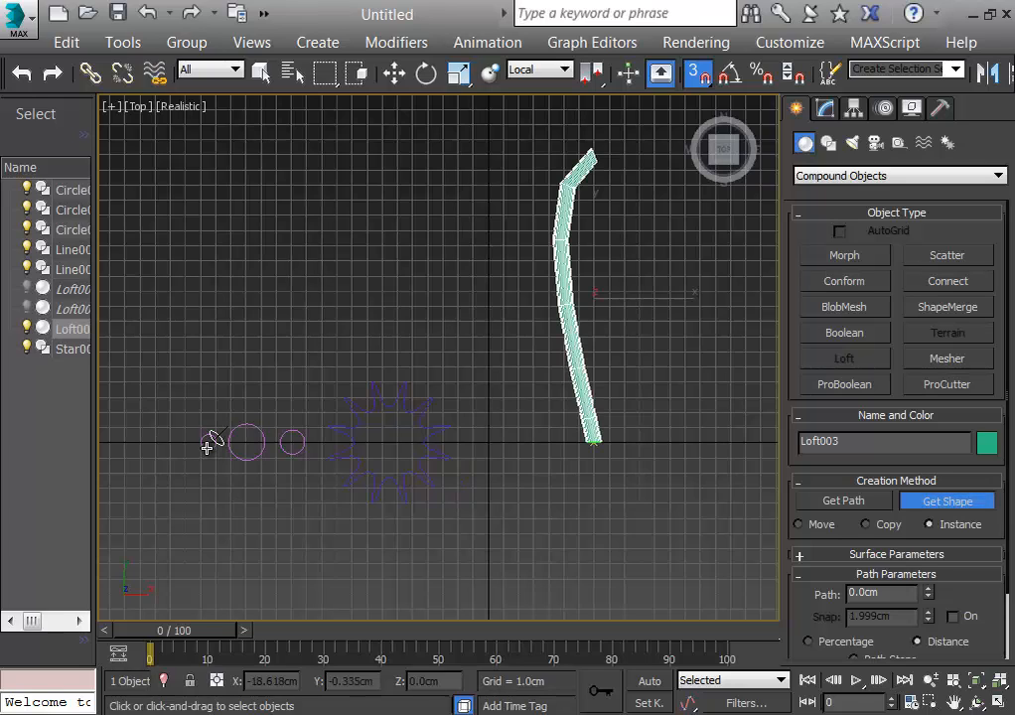
Set the loft's path position to 17 cm and add the smallest circle there as a cross-section
left_click_drag(896, 593, 693, 590)
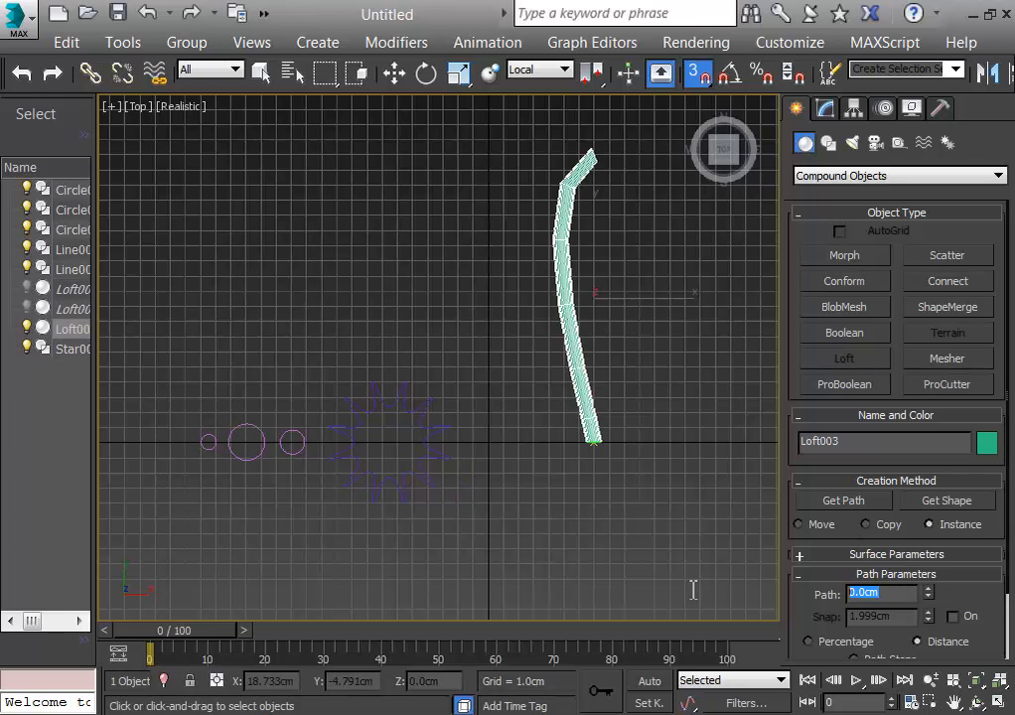
type("17")
key("Return")
left_click(942, 501)
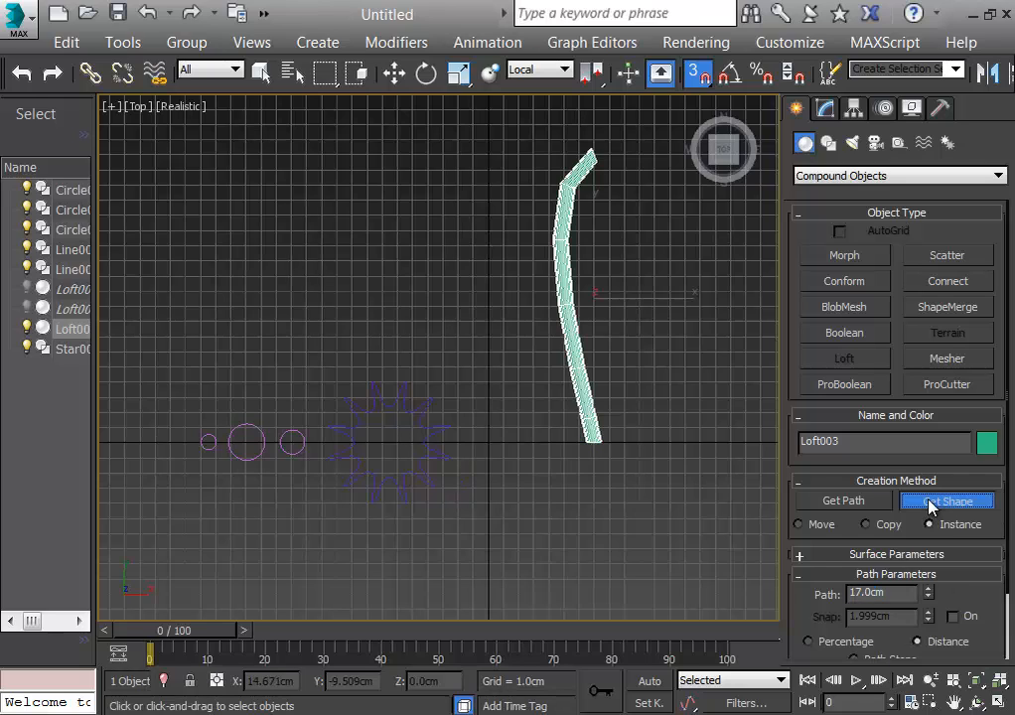
left_click(201, 445)
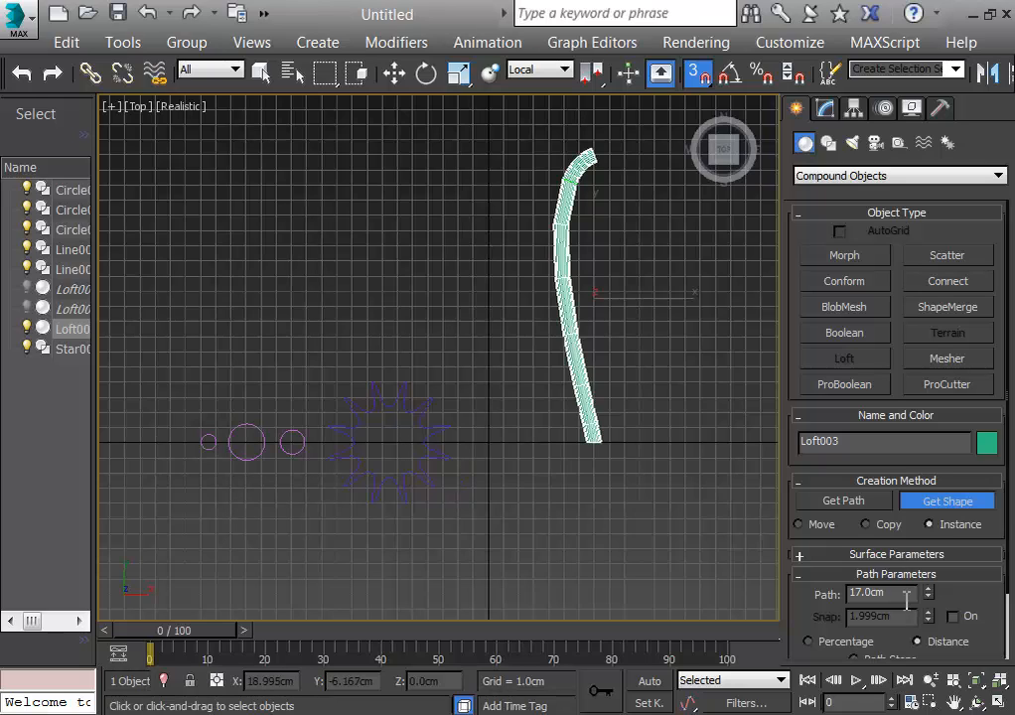
Set the loft's path position to 19.5 cm and add the largest circle there as a cross-section
left_click_drag(906, 596, 810, 592)
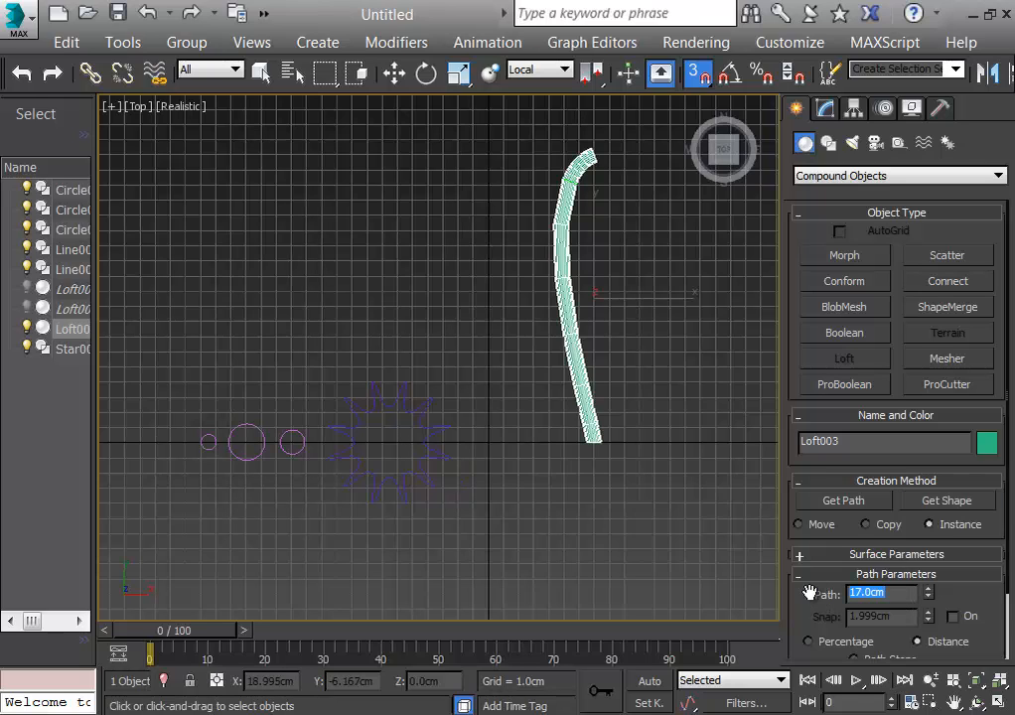
type("19.5")
left_click(965, 501)
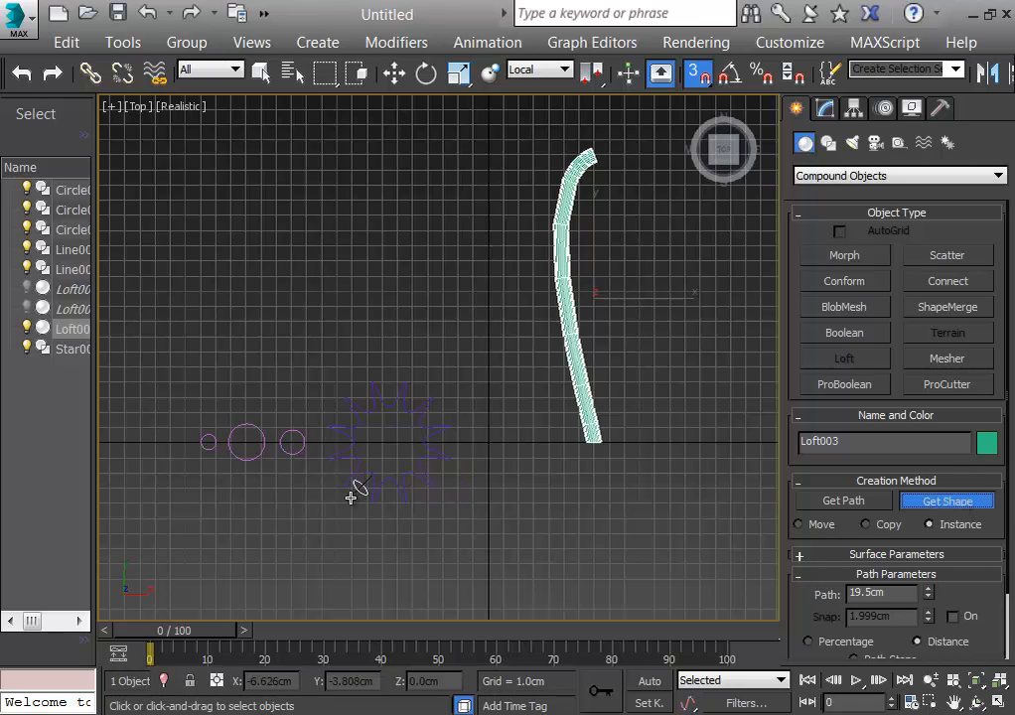
left_click(246, 457)
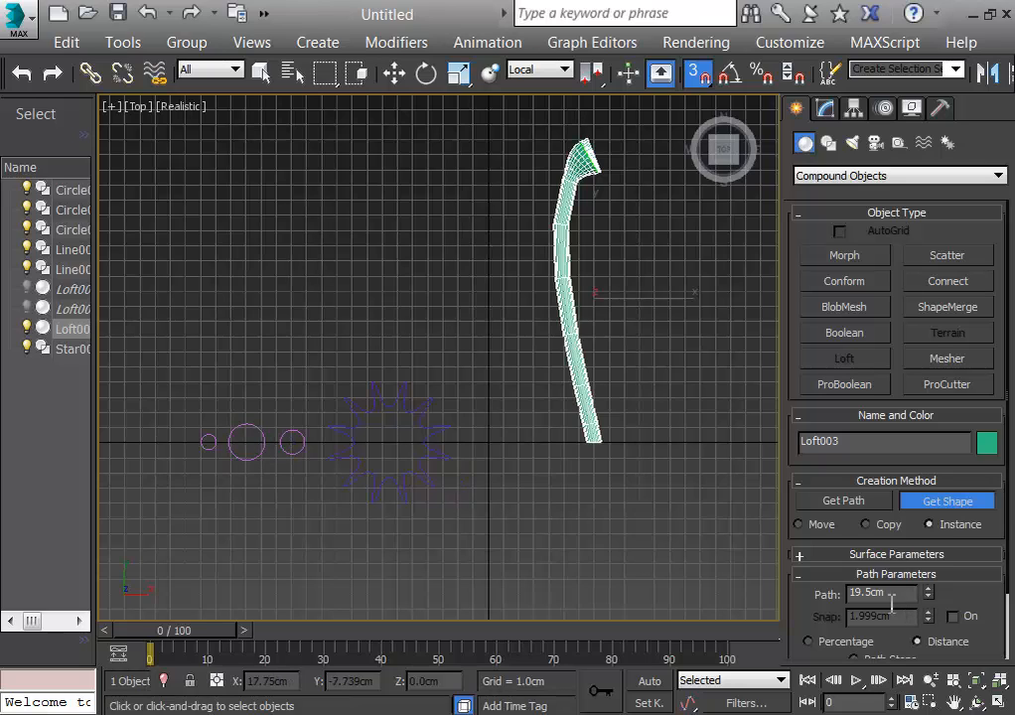
key("Escape")
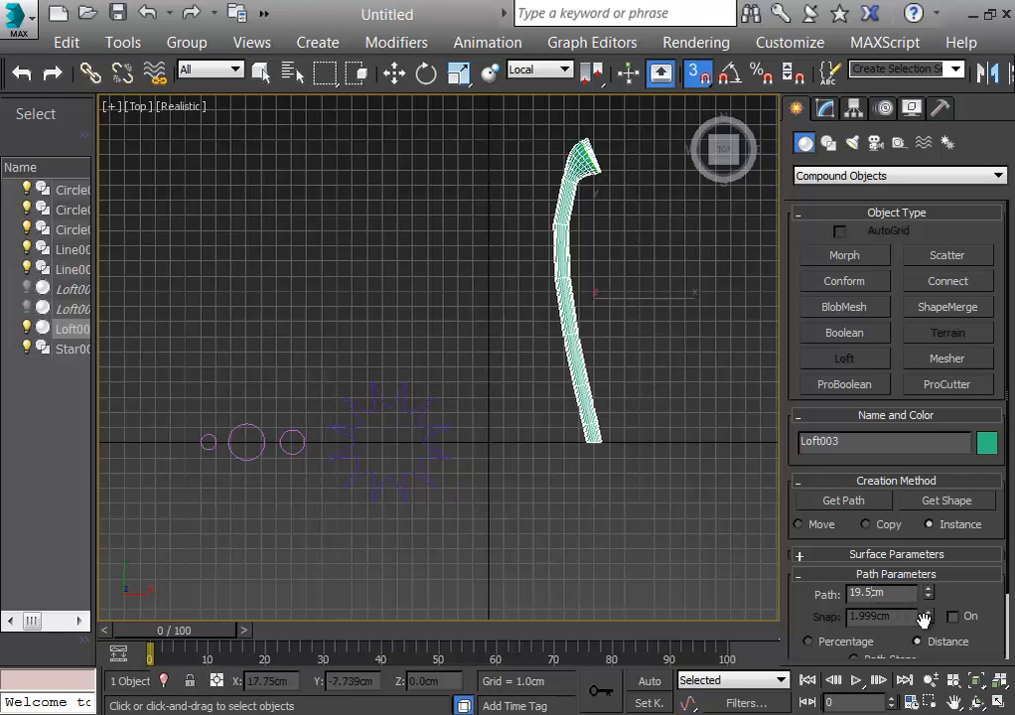
Add the star as a cross-section at path position 19.8 cm and a closing circle at the path's end, 19.988 cm
left_click(938, 500)
left_click(391, 468)
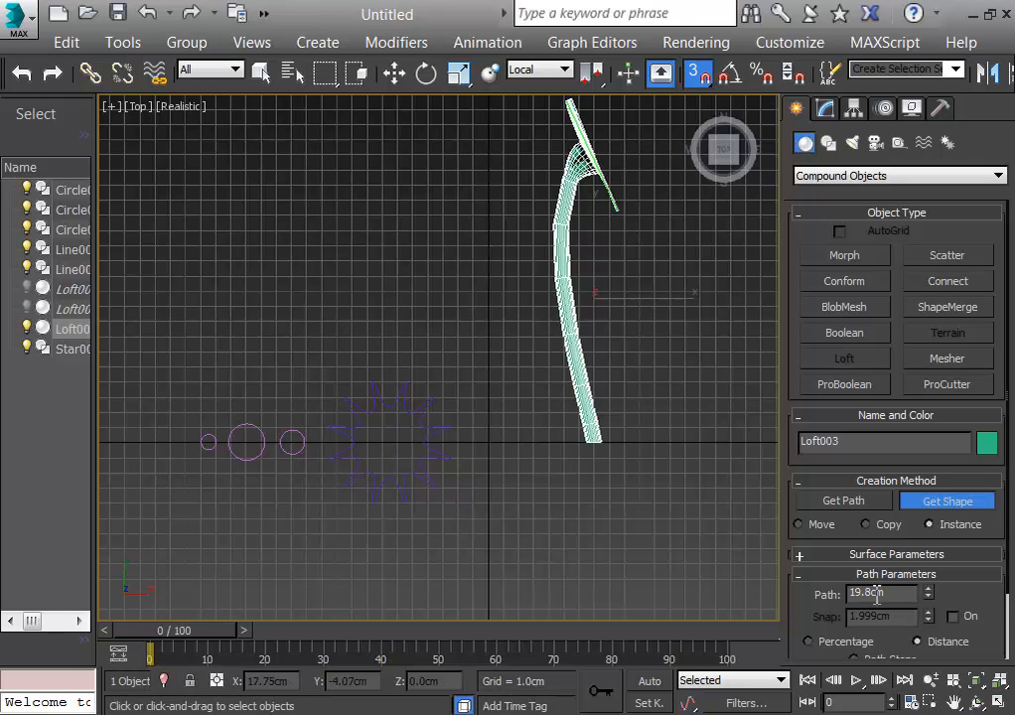
key("Escape")
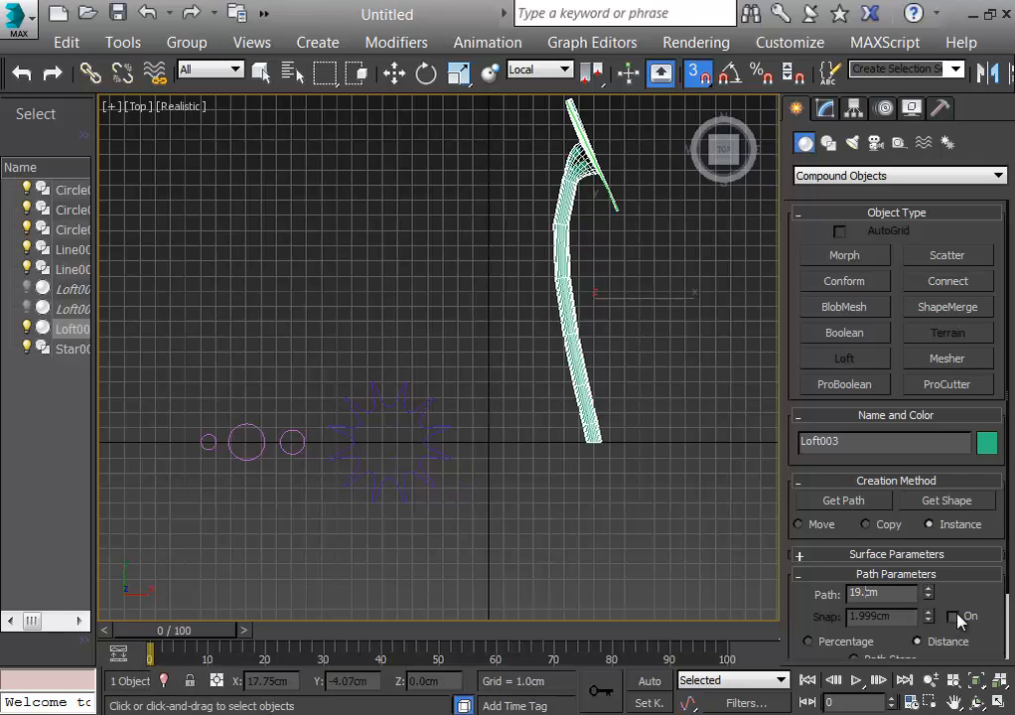
key("BackSpace")
type("20")
left_click(944, 501)
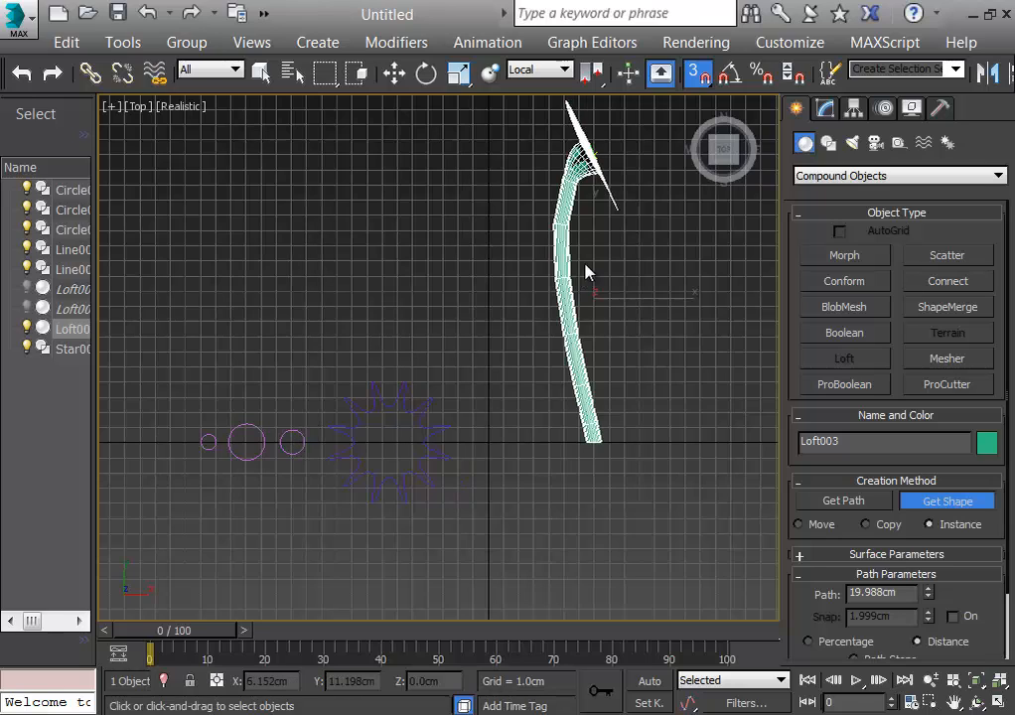
In the Perspective view, turn off 3D snapping and rotate the new loft upright to 90 degrees about X
middle_click_drag(674, 232, 600, 257, "alt")
key("p")
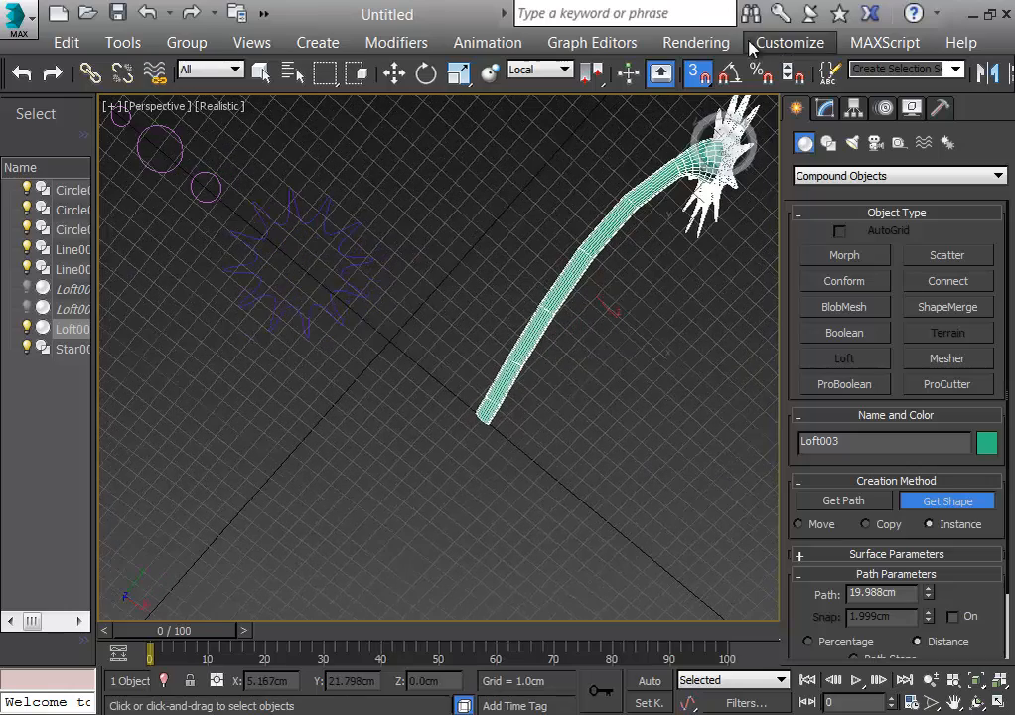
left_click(692, 107)
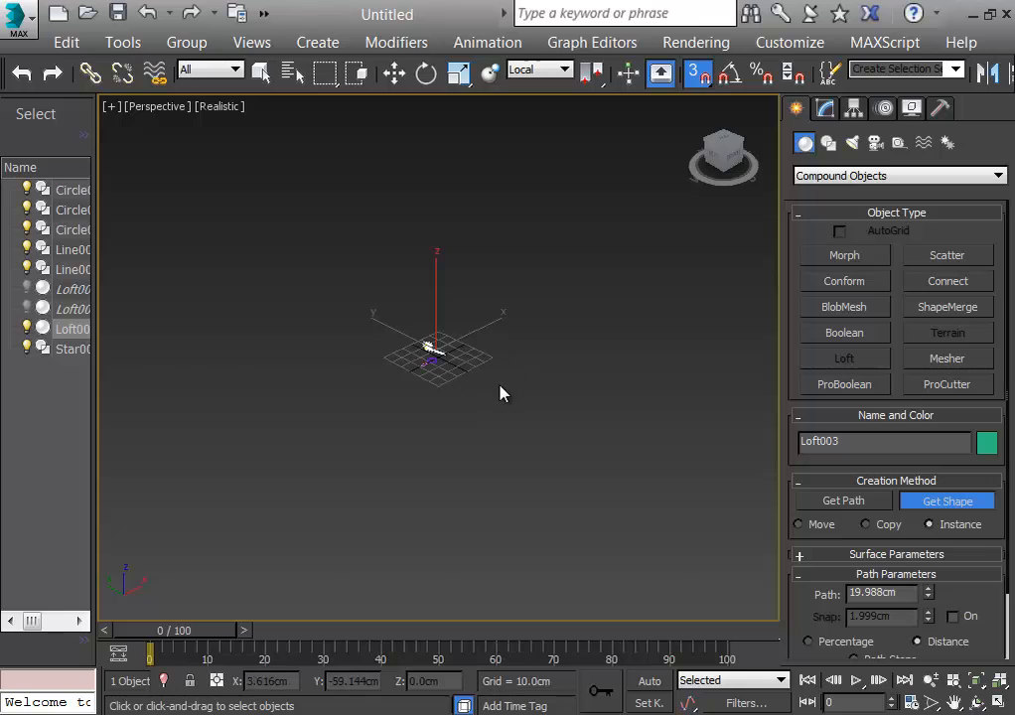
key("z")
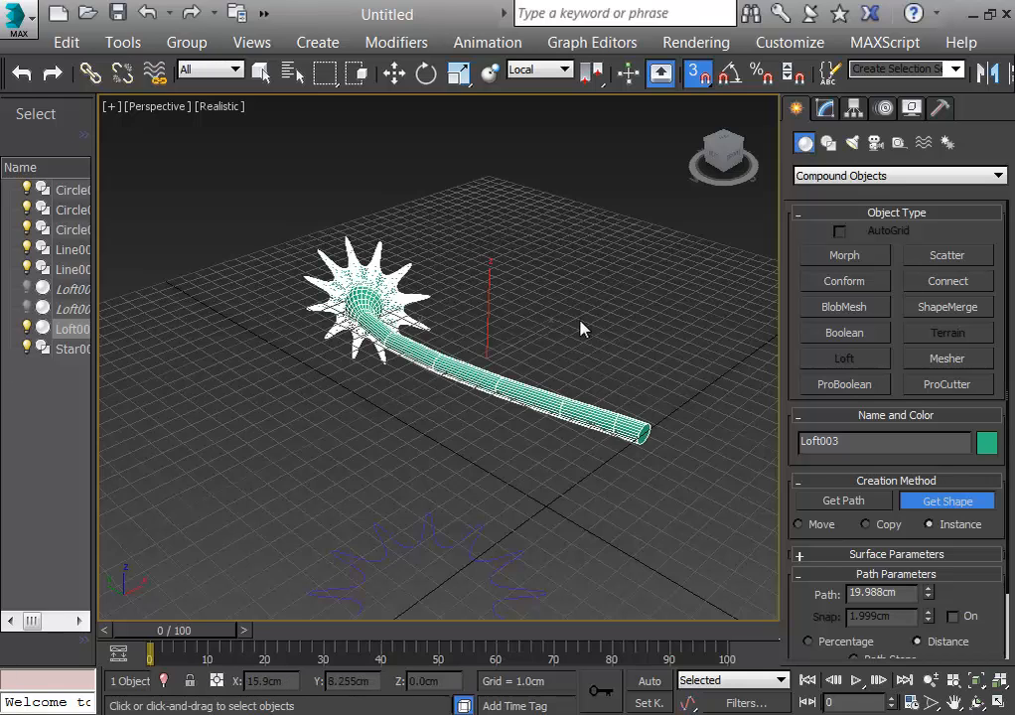
left_click(426, 73)
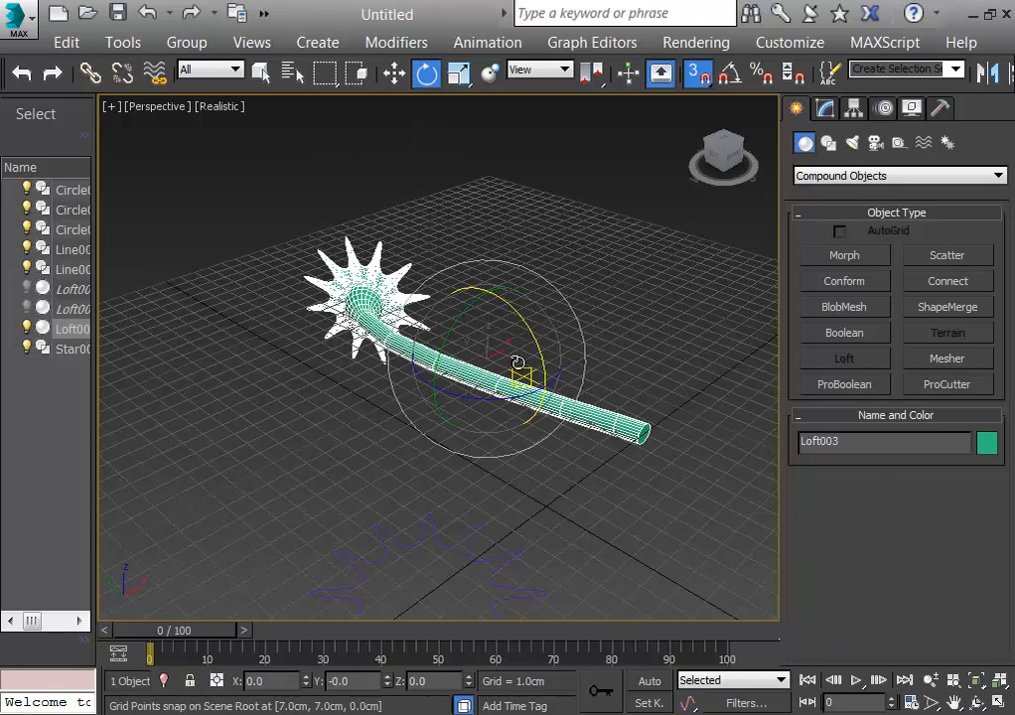
mouse_move(699, 73)
left_mouse_down()
mouse_move(635, 152)
mouse_move(698, 74)
left_mouse_up()
left_click(698, 74)
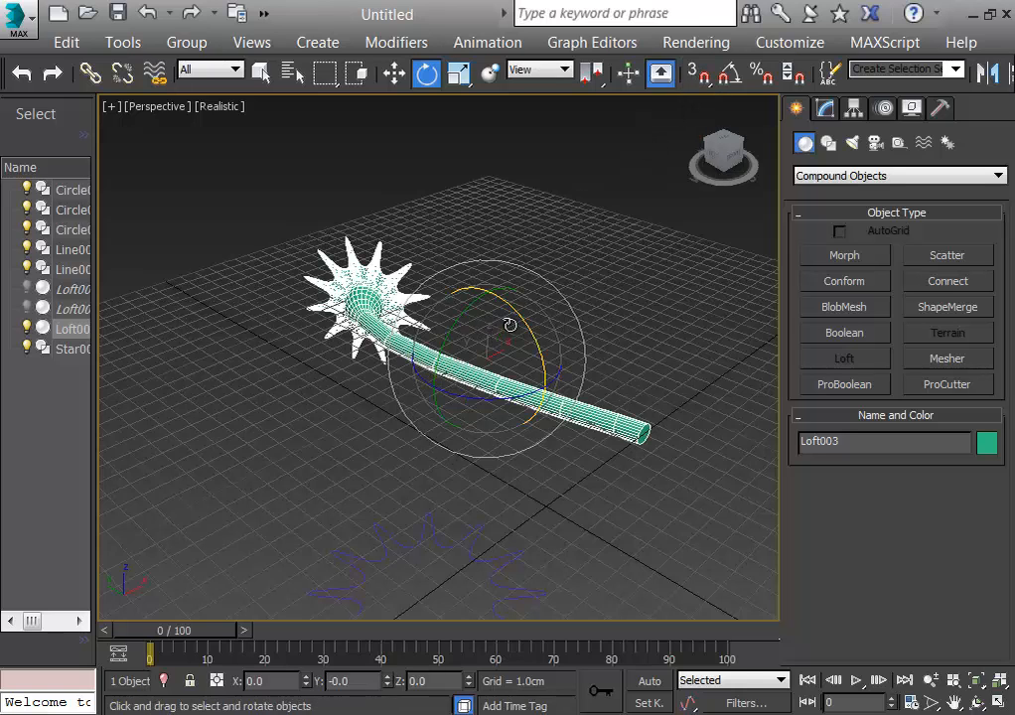
left_click_drag(510, 324, 517, 350)
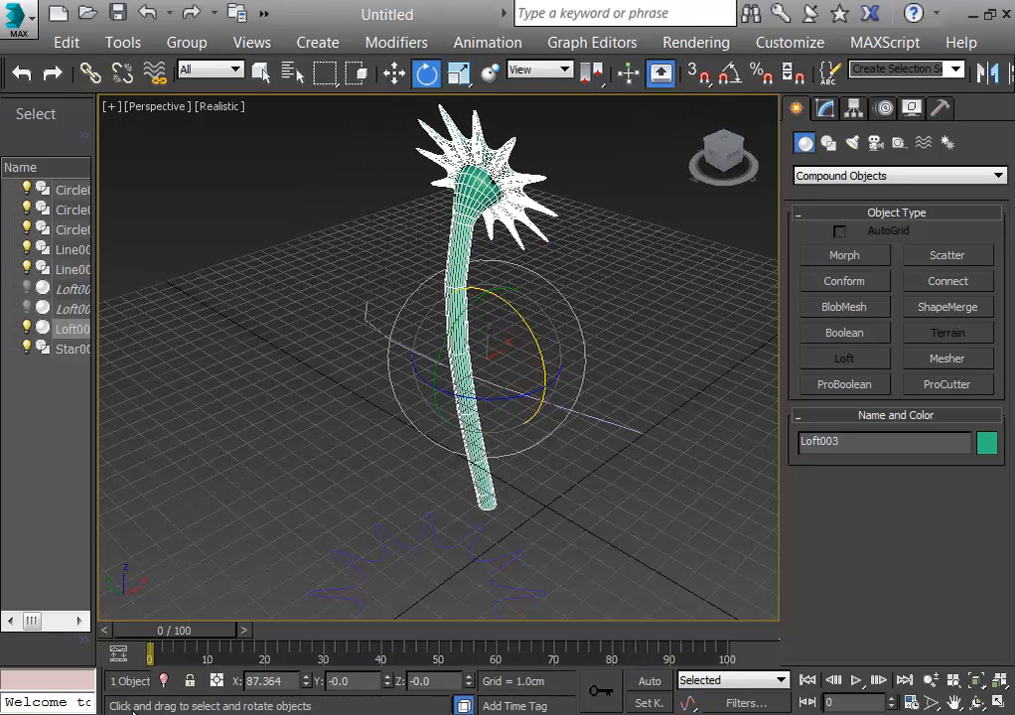
left_click_drag(288, 682, 150, 681)
type("90")
key("Return")
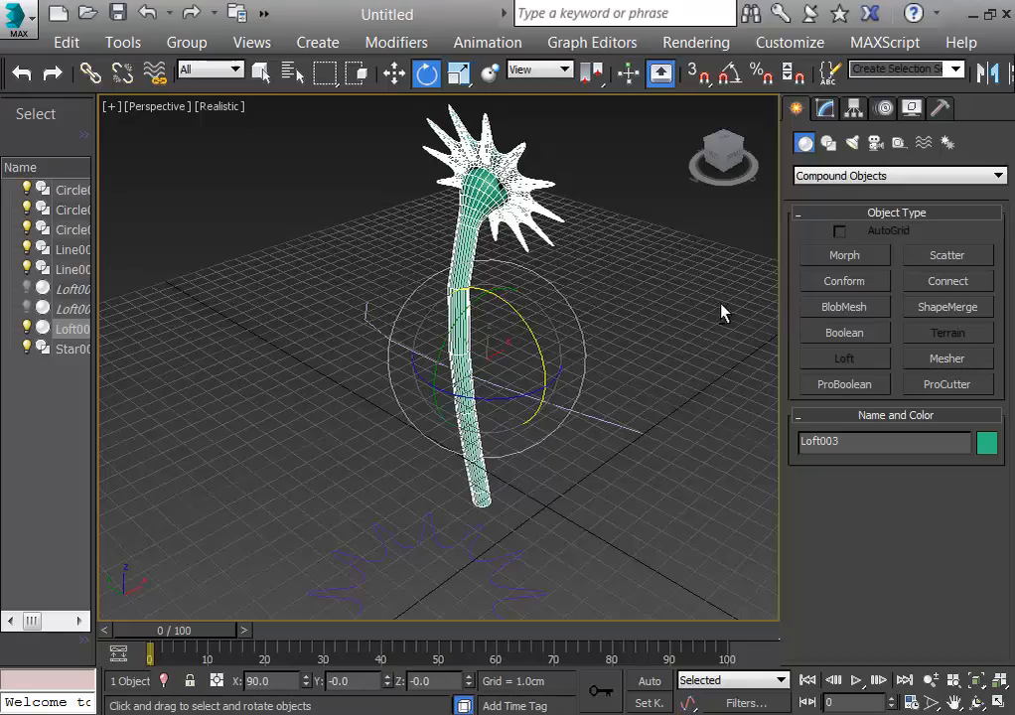
Change the new loft's object color to light periwinkle blue and deselect it
middle_click_drag(723, 313, 674, 335, "alt")
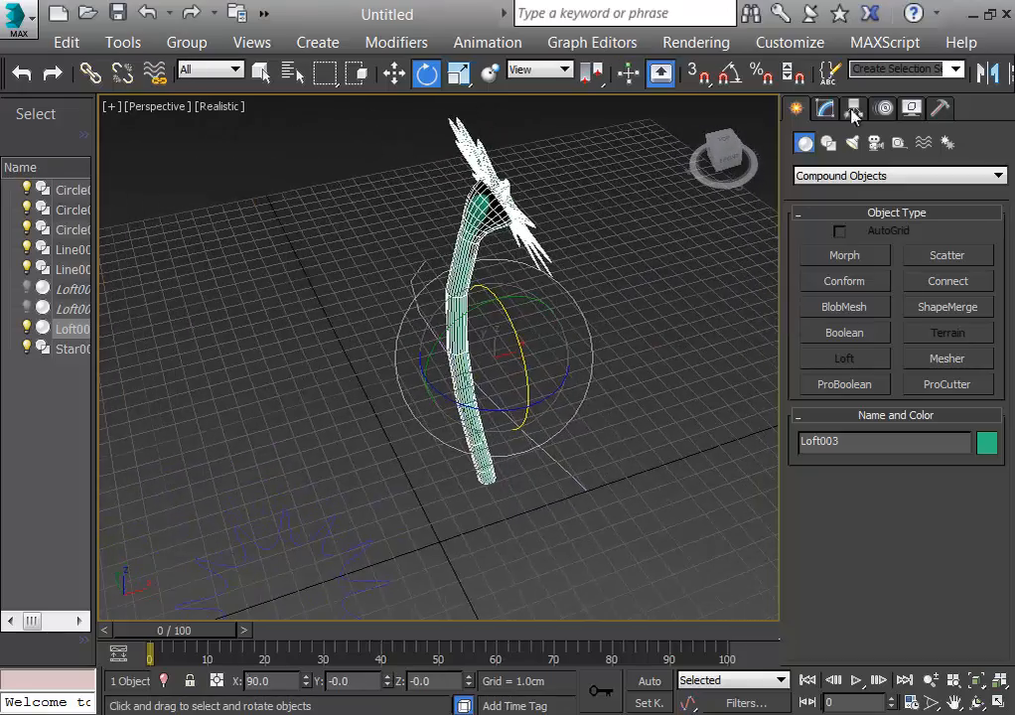
left_click(826, 109)
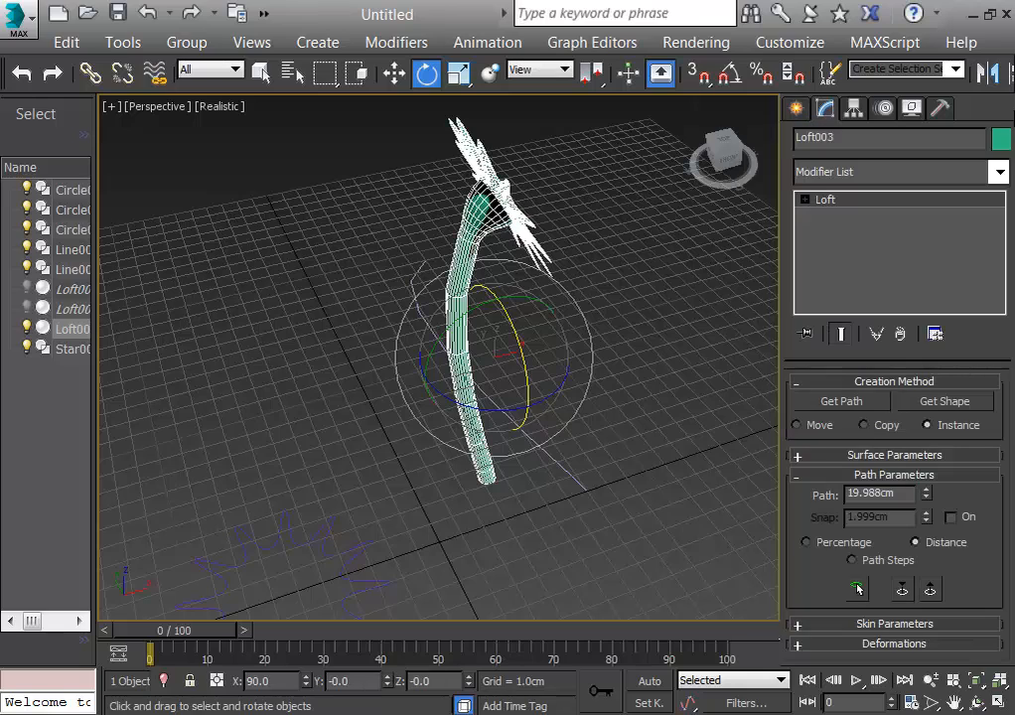
left_click(1005, 139)
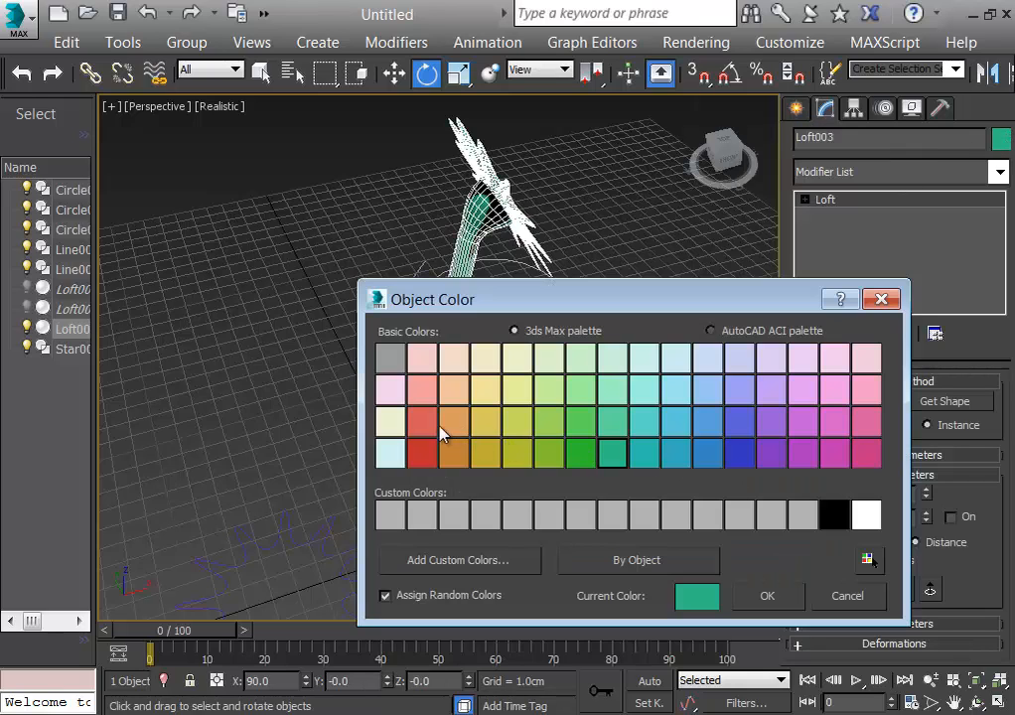
left_click(738, 391)
left_click(746, 593)
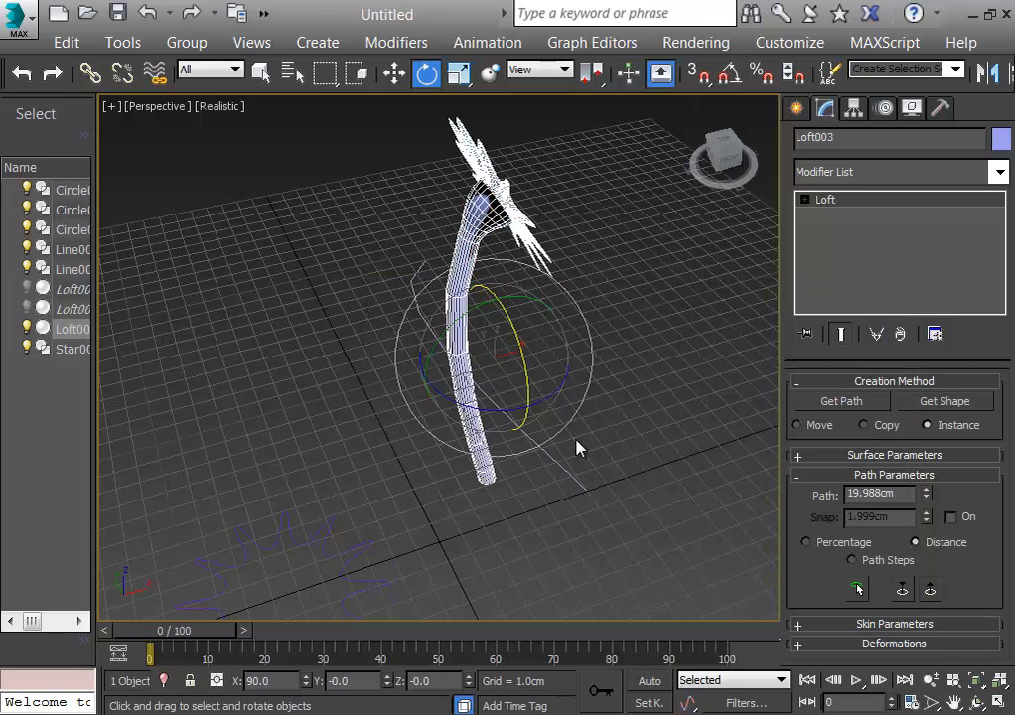
left_click(618, 438)
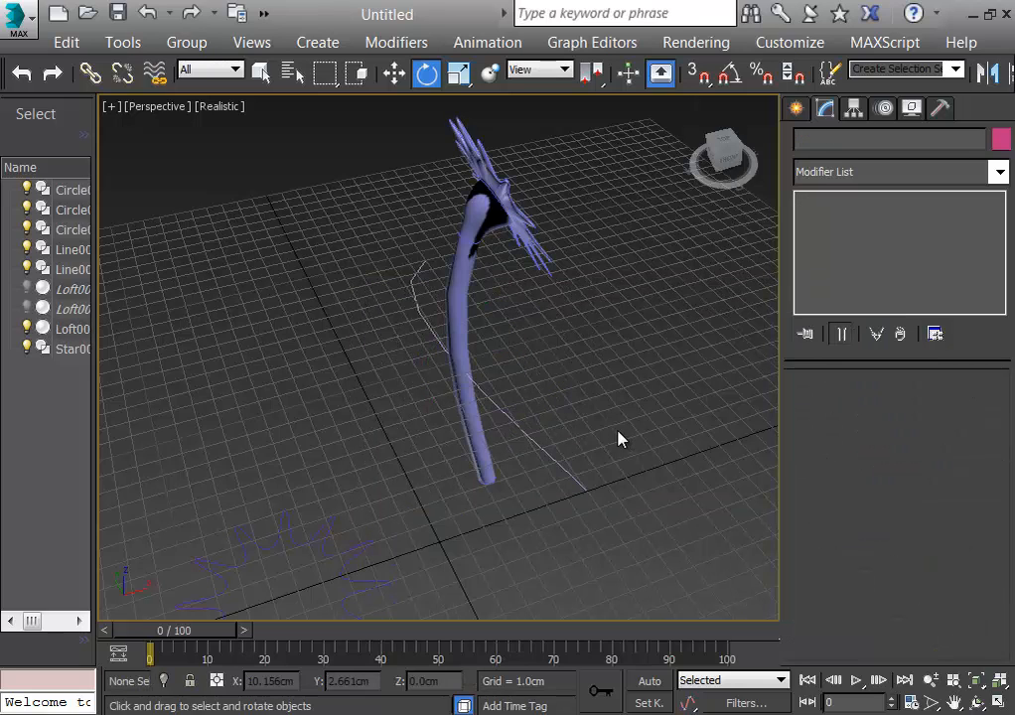
Unhide the two earlier lofts and frame all three flowers in the Perspective view
left_click(27, 309)
left_click(27, 289)
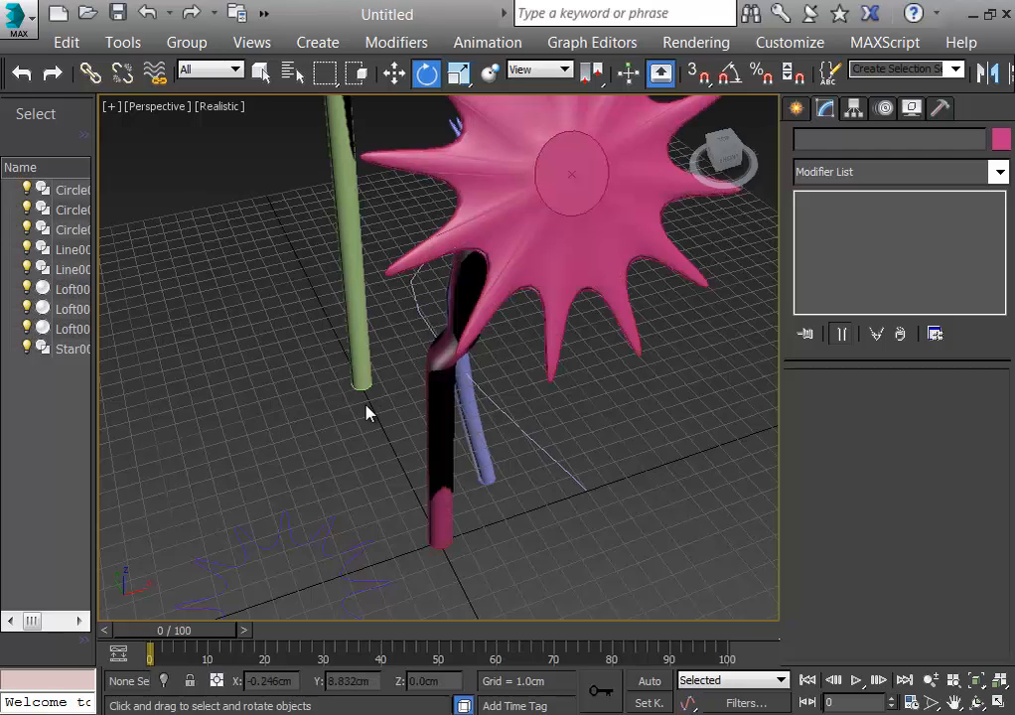
scroll(296, 395, "down", 5)
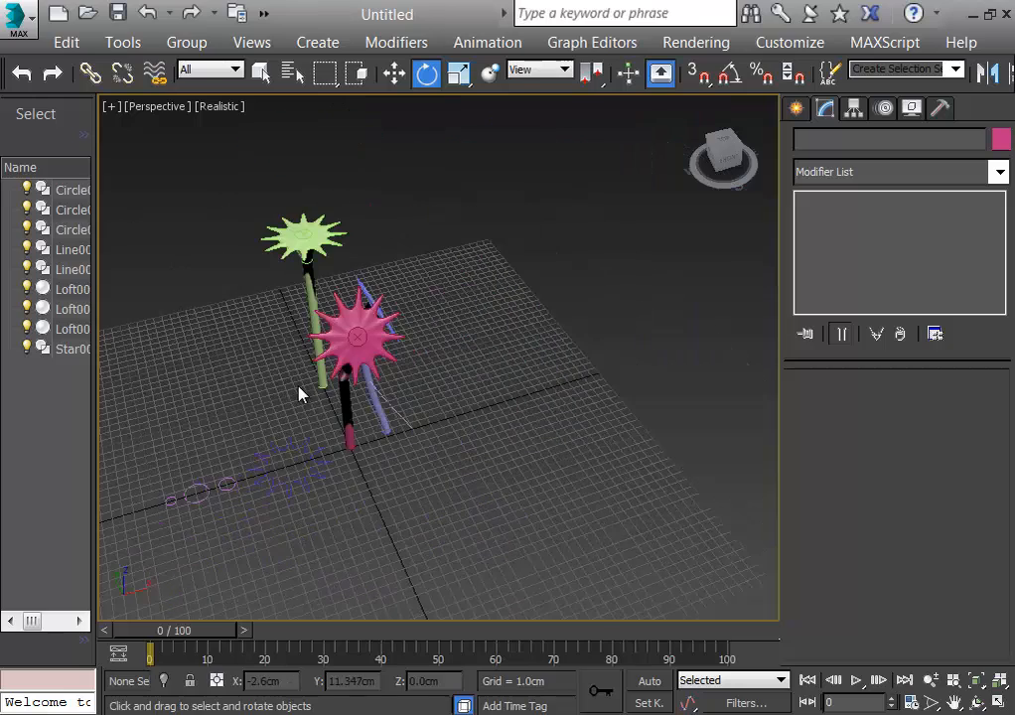
middle_click_drag(300, 394, 436, 395, "alt")
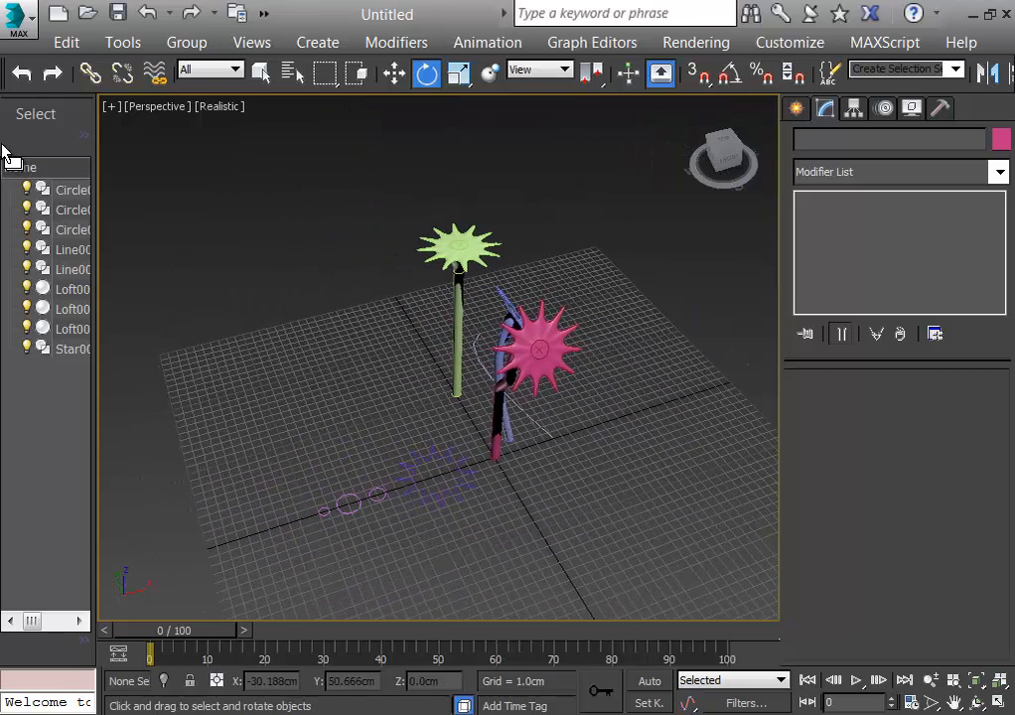
left_click(68, 193)
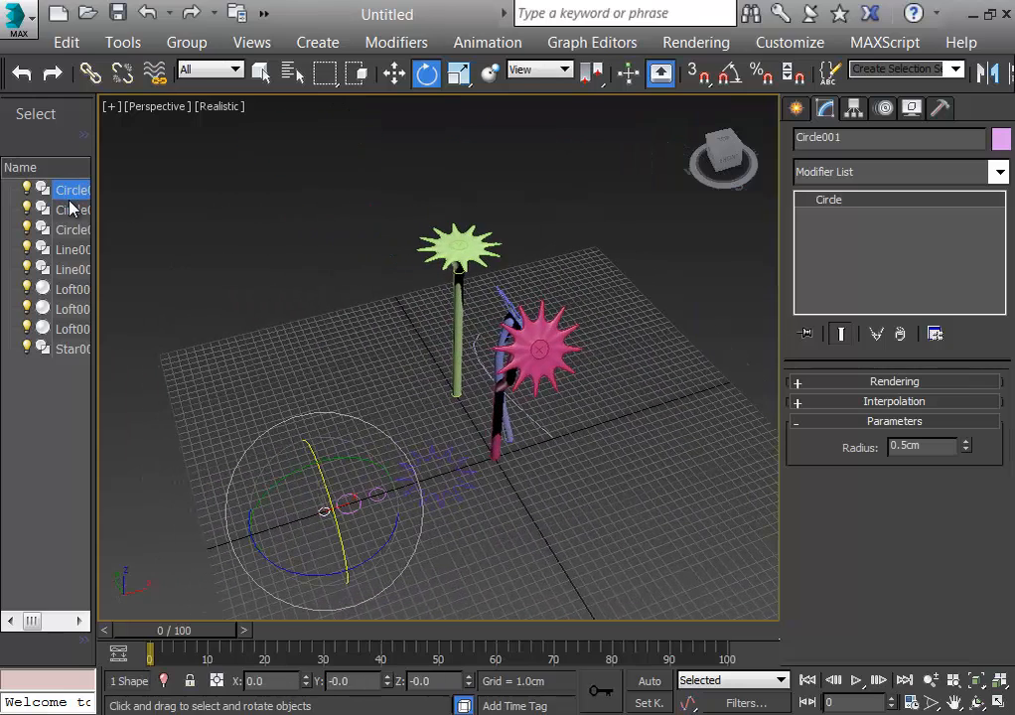
left_click(70, 209)
key("super")
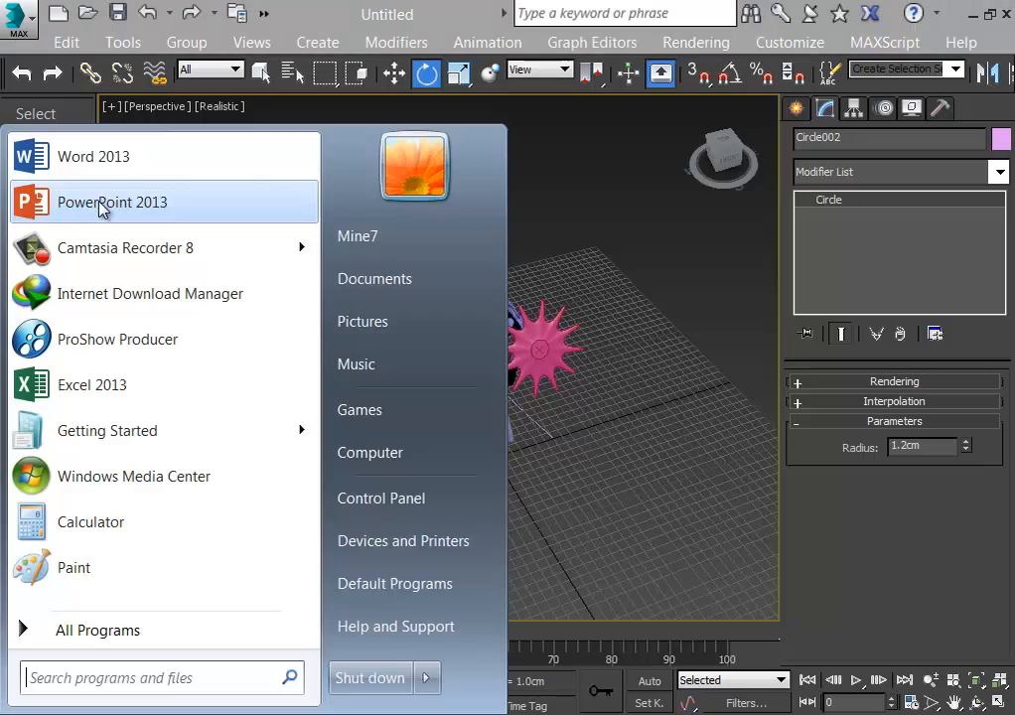
left_click(585, 222)
Delete the three circles, both path lines and the star, keeping only the three lofts
left_click(78, 193)
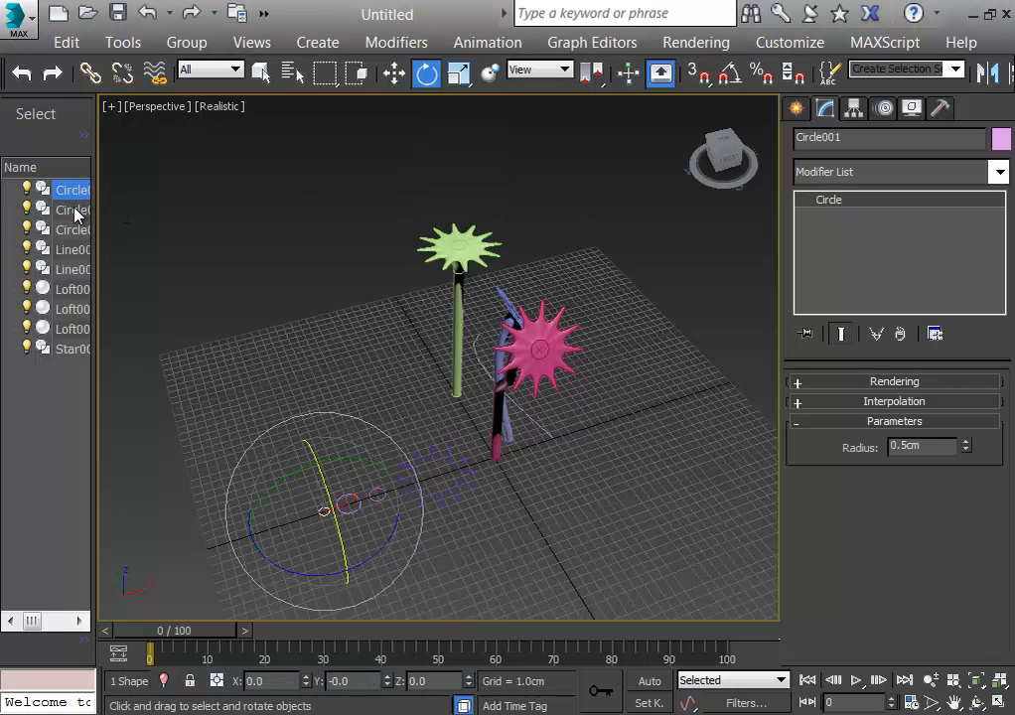
left_click(78, 211, "ctrl")
left_click(78, 231, "ctrl")
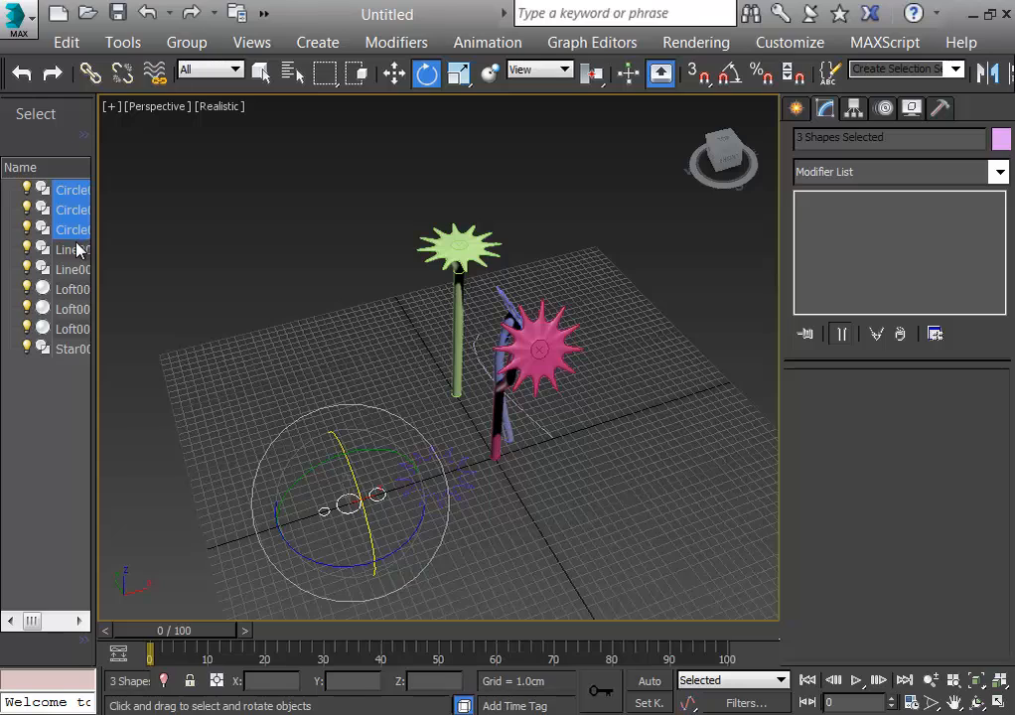
left_click(77, 249, "ctrl")
left_click(78, 269, "ctrl")
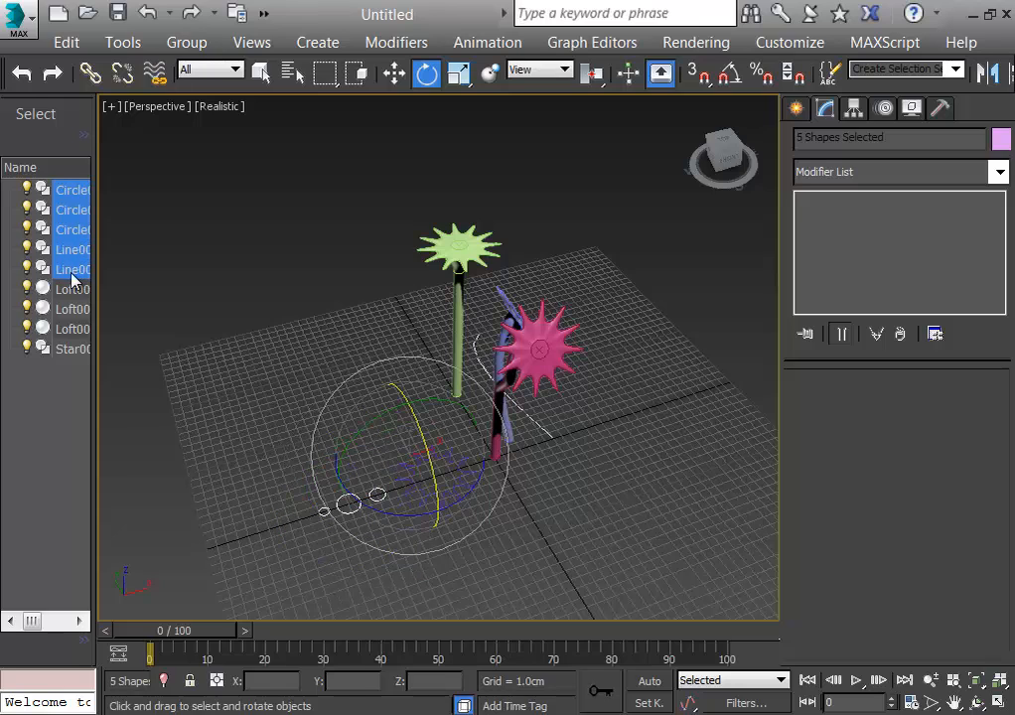
left_click(77, 349, "ctrl")
key("Delete")
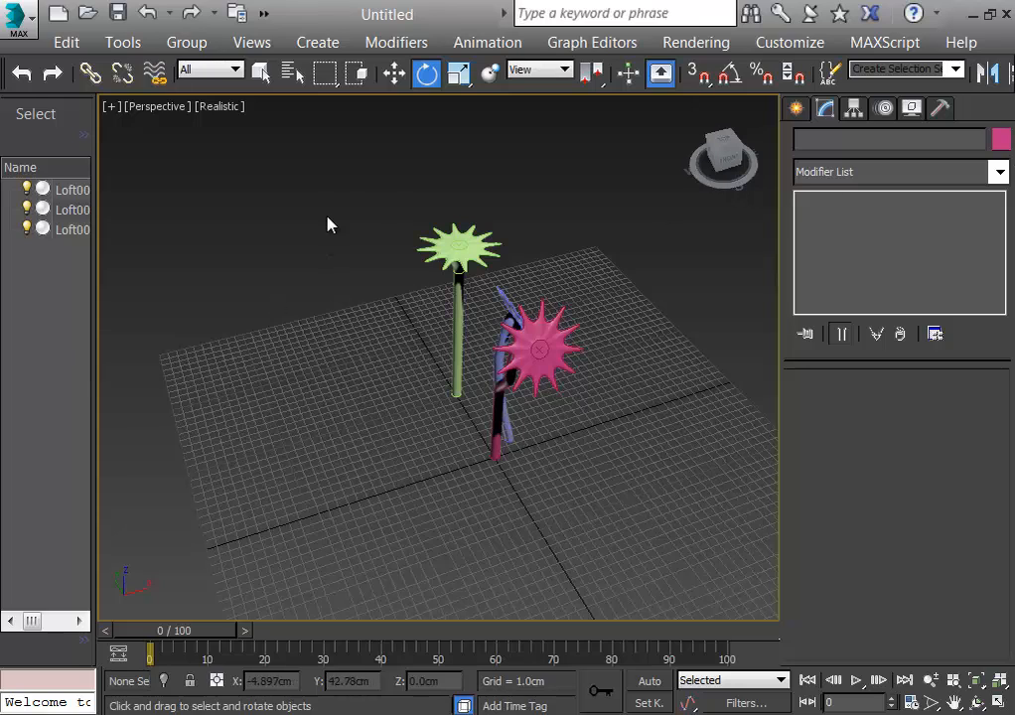
Move all three lofts together along negative X, bringing the green one to about X -26 cm, and deselect them
left_click_drag(331, 213, 707, 598)
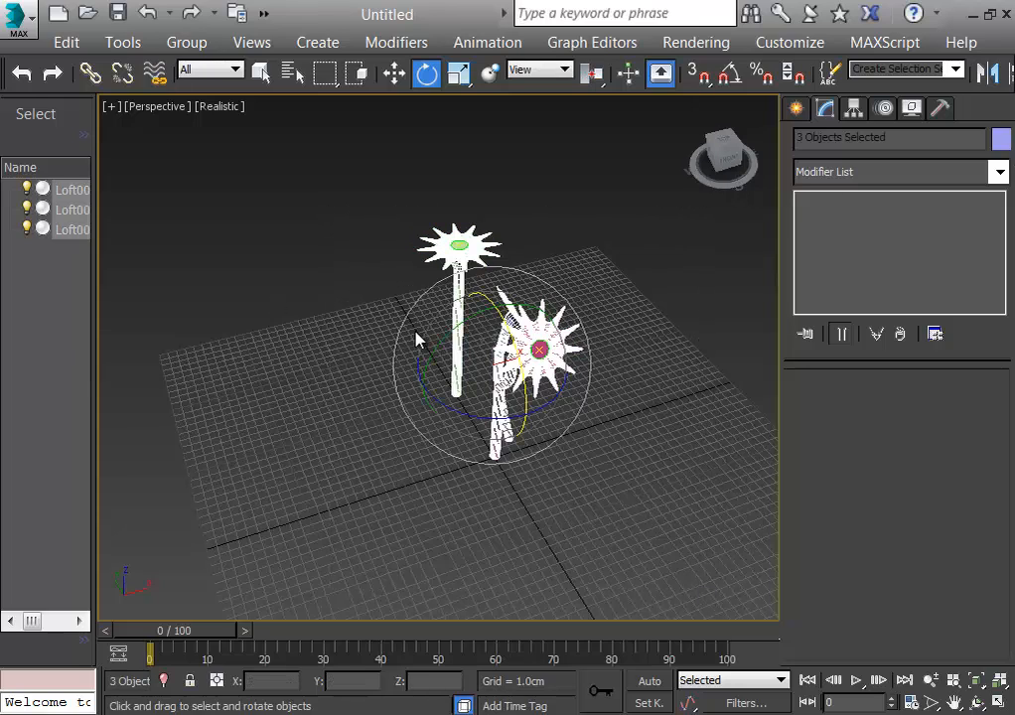
left_click(394, 73)
left_click_drag(555, 355, 286, 381)
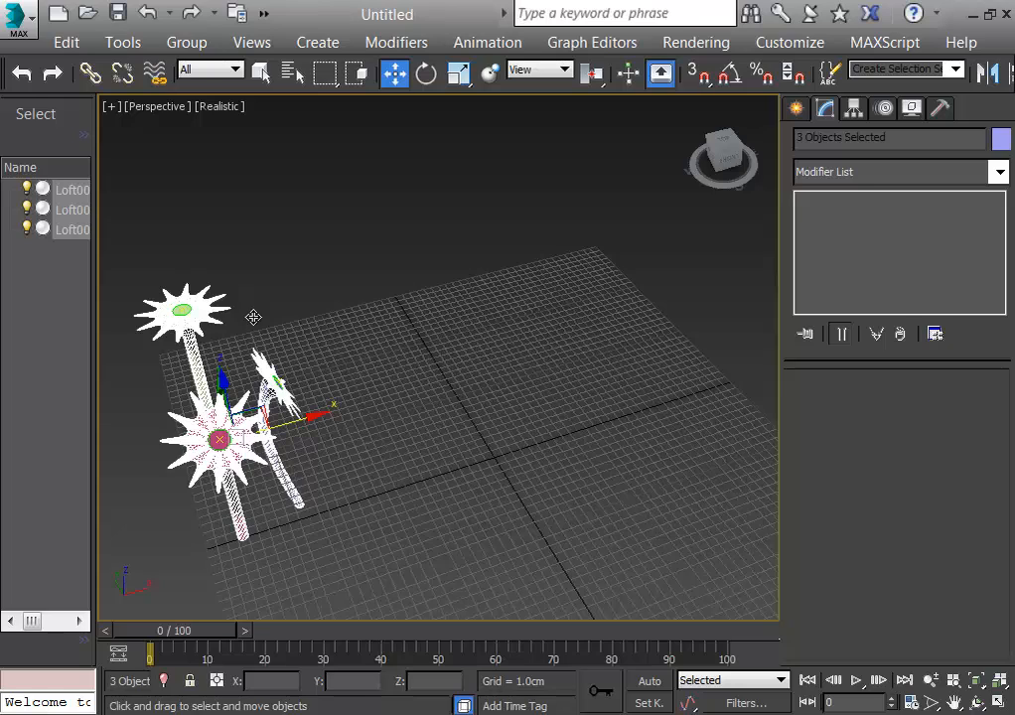
left_click_drag(503, 437, 511, 463)
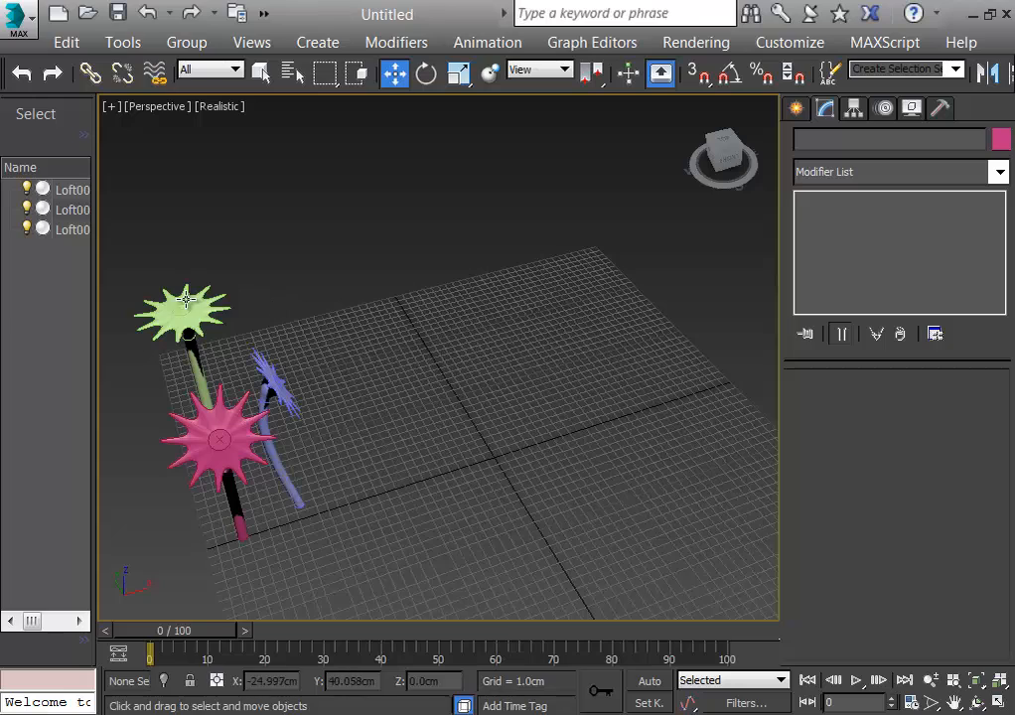
Move the straight green loft, Loft001, to the grid center at X 0 cm, Y 0 cm
left_click(174, 302)
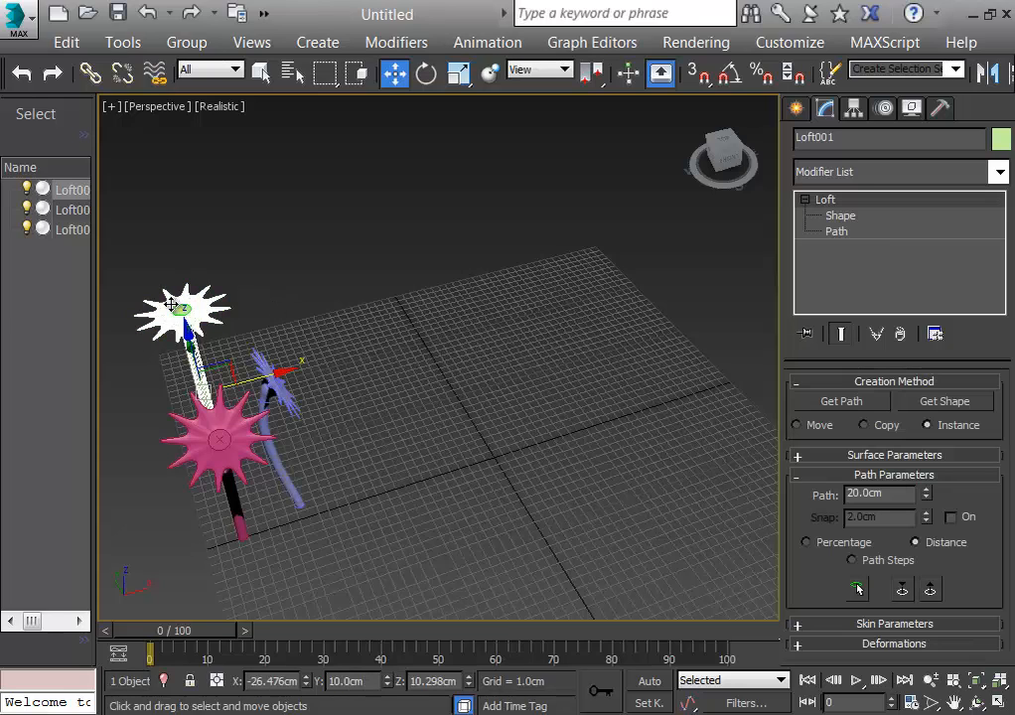
left_click_drag(204, 310, 503, 374)
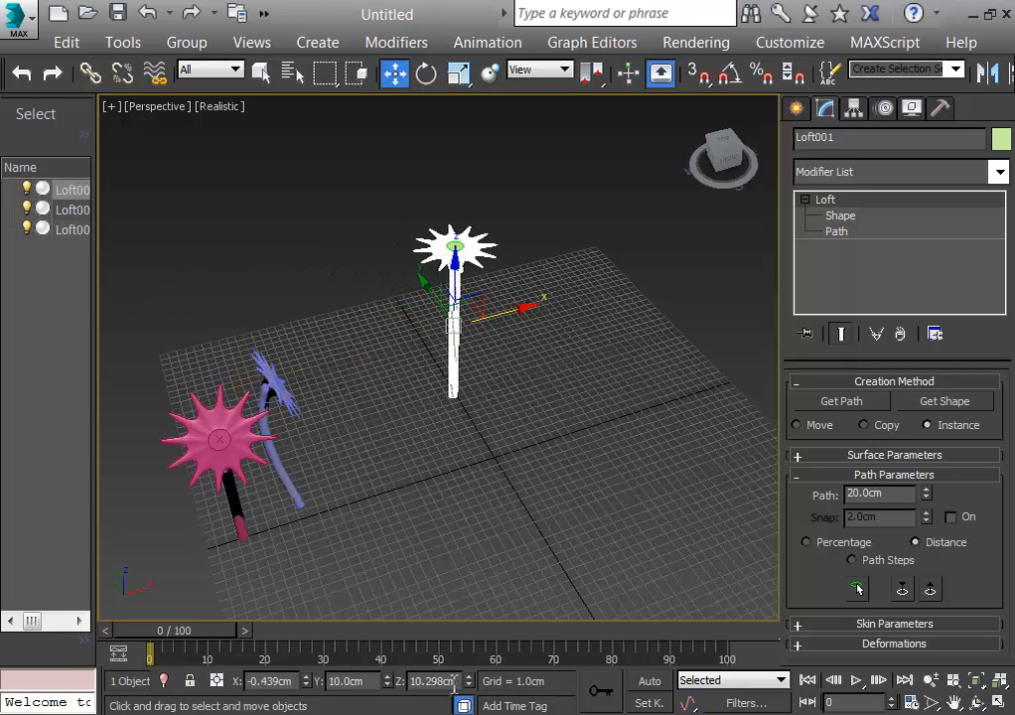
double_click(360, 681)
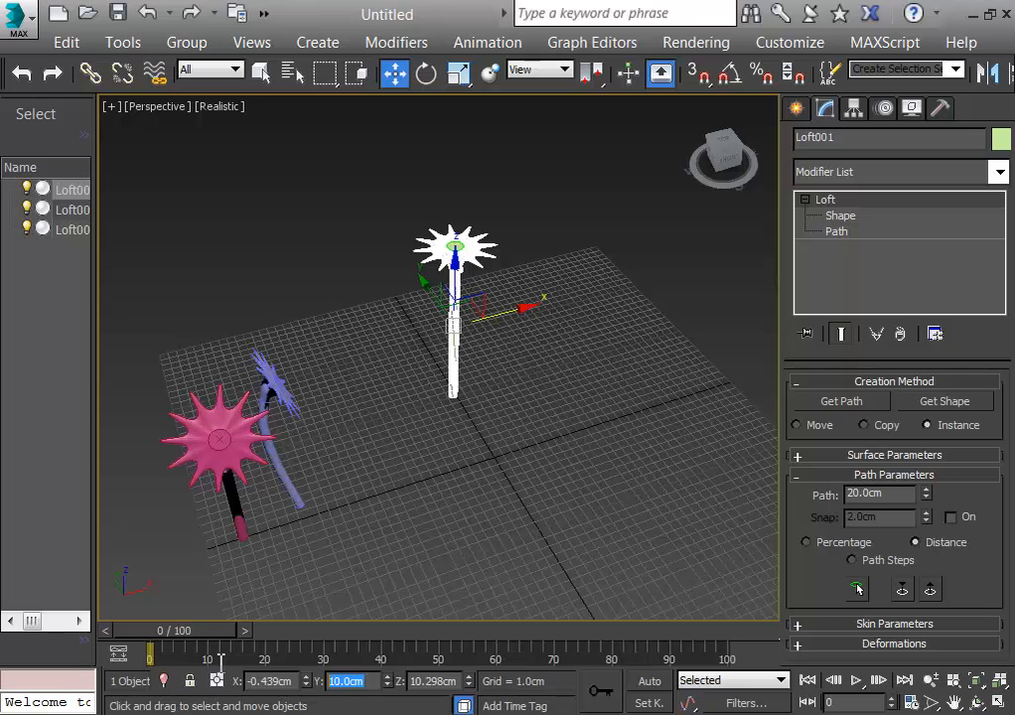
type("0")
left_click_drag(298, 686, 175, 652)
type("0")
key("Return")
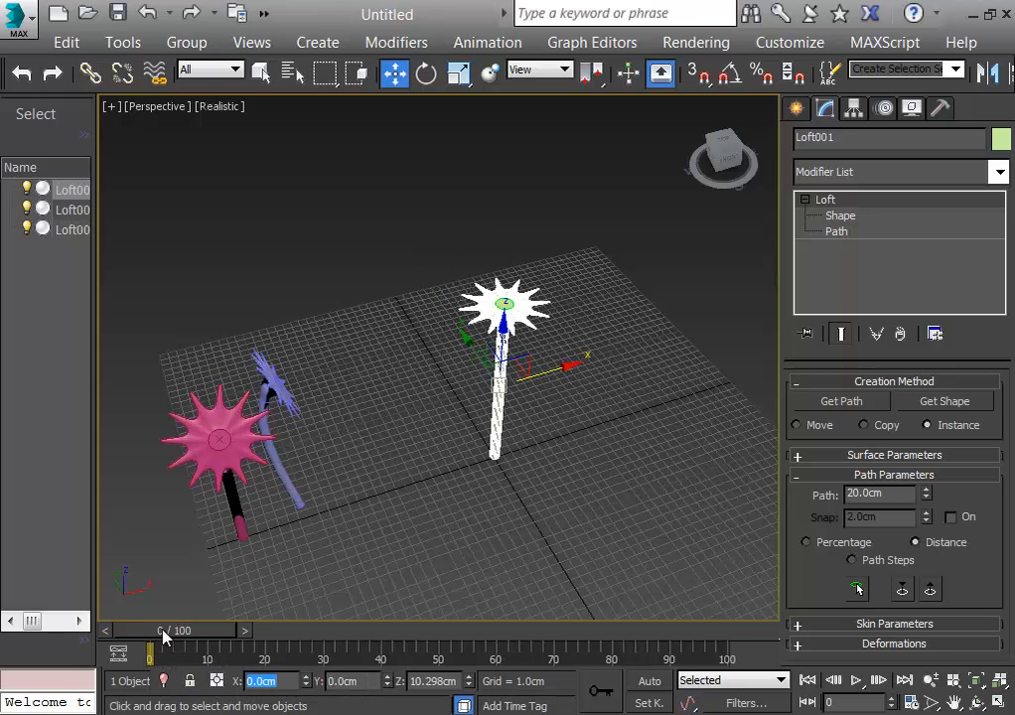
Deselect the green loft, switch to the Left view, and hide the blue and pink lofts
key("BackSpace")
left_click(555, 415)
key("l")
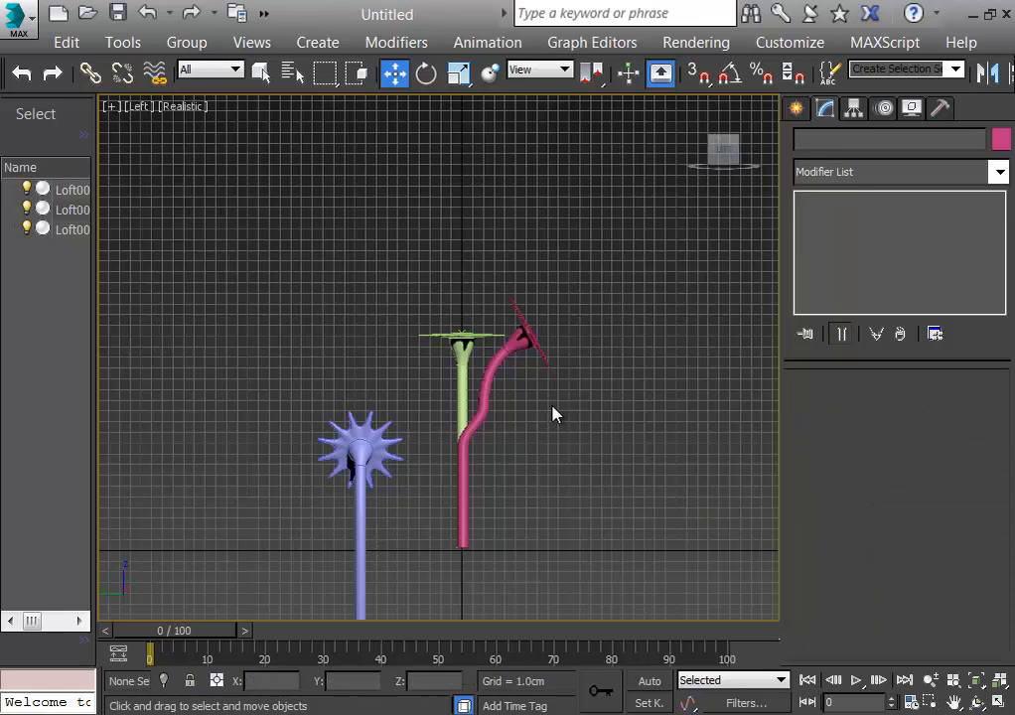
left_click(26, 190)
left_click(26, 189)
left_click(26, 209)
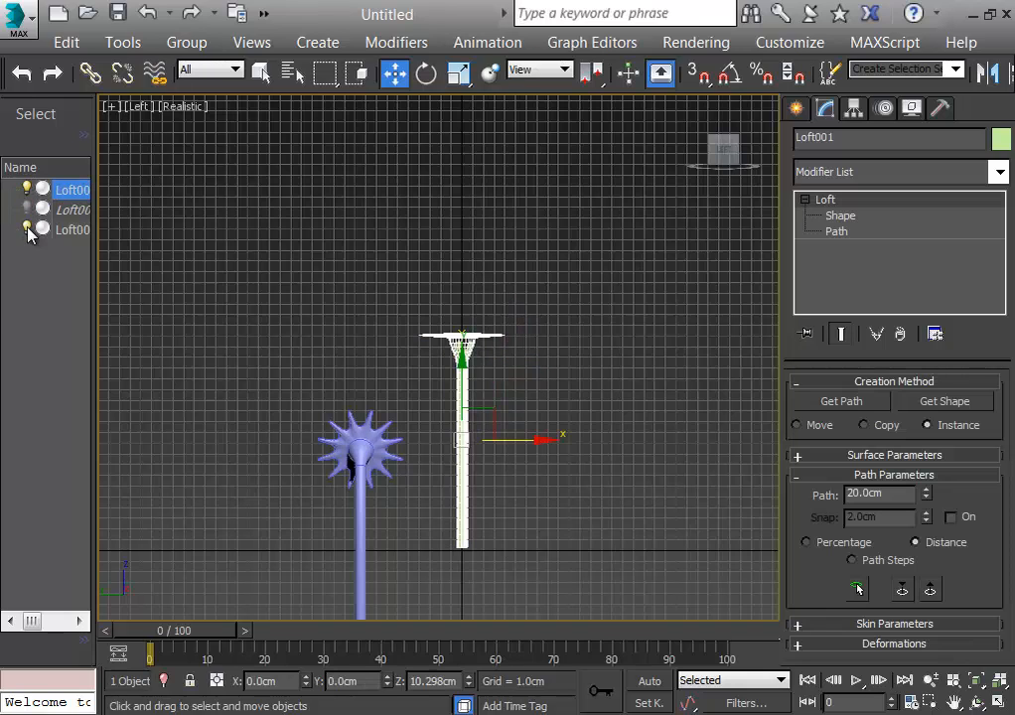
left_click(25, 229)
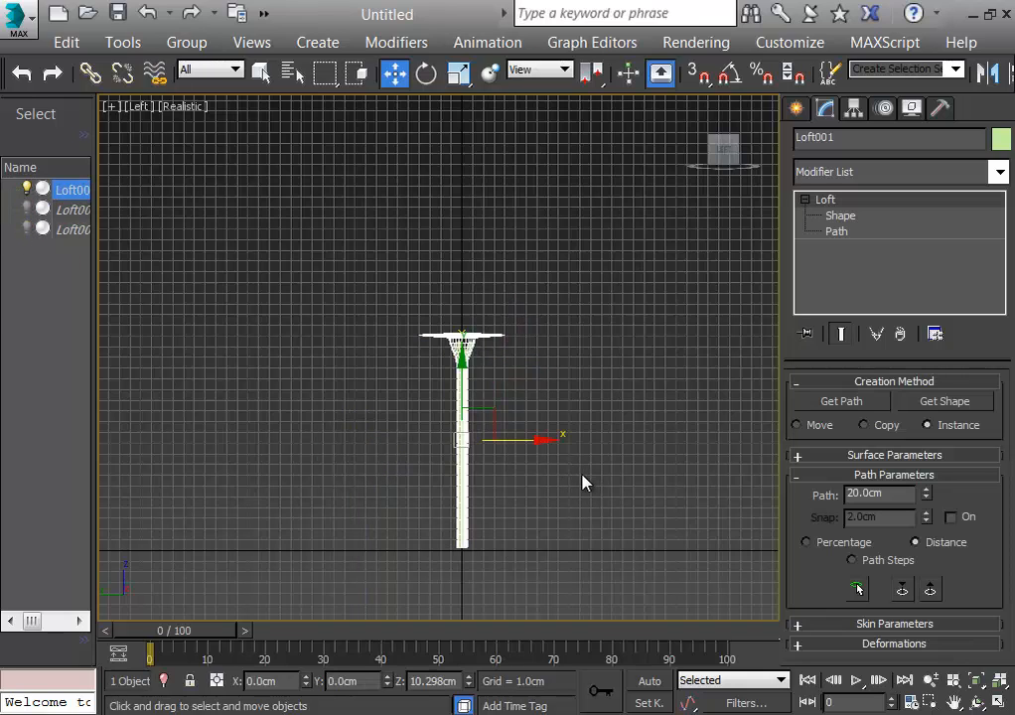
Raise the green loft, Loft001, to about Z 15.4 cm along the vertical center axis and deselect it
left_click_drag(460, 398, 467, 343)
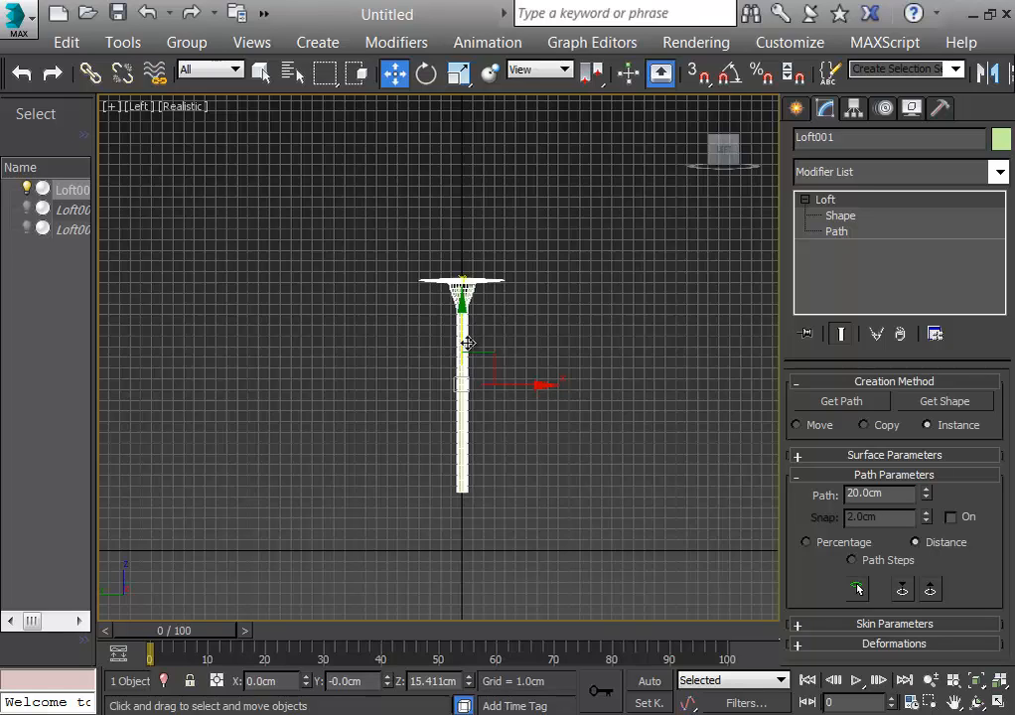
scroll(467, 342, "up", 3)
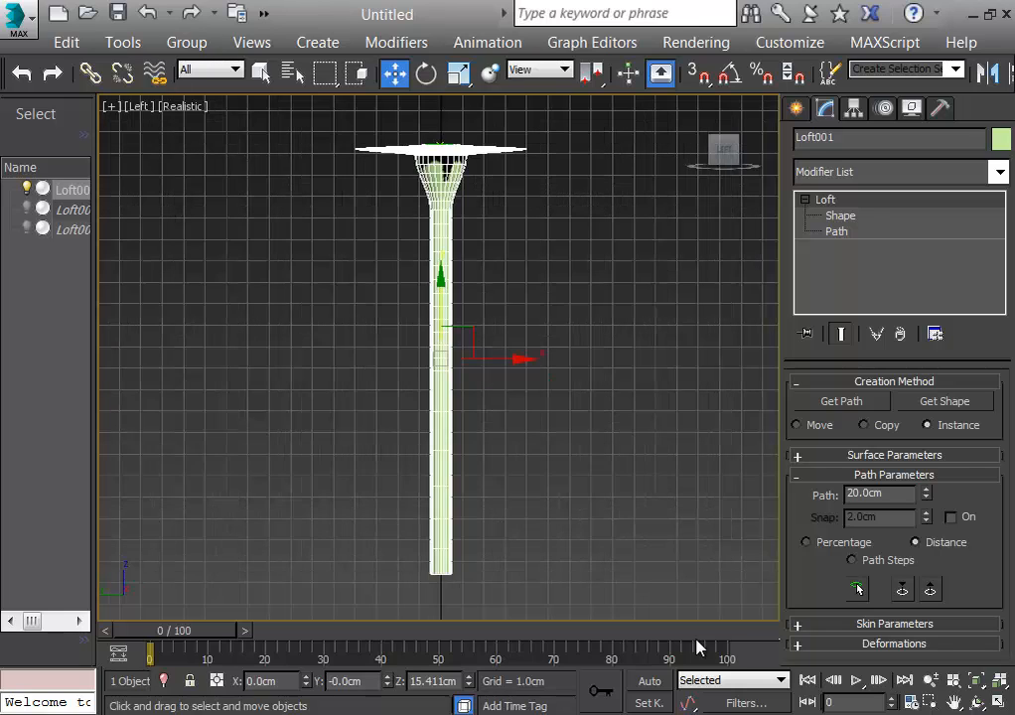
left_click(542, 434)
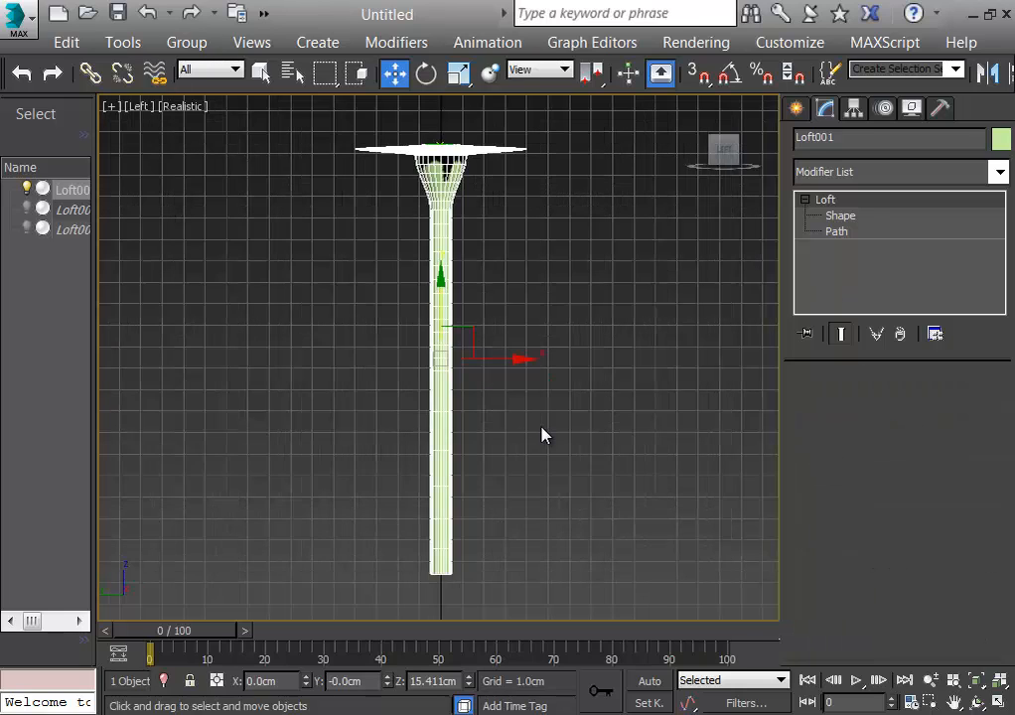
scroll(541, 431, "down", 2)
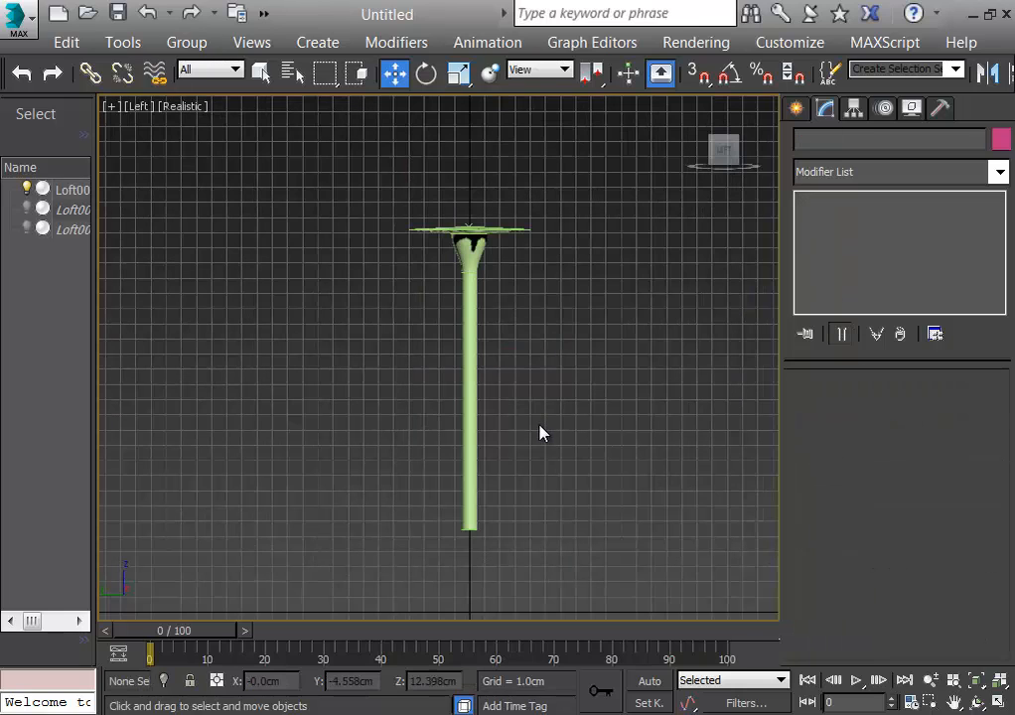
Turn on 3D snapping and start the Line spline tool, ready to draw beneath the green flower's stem
left_click(697, 74)
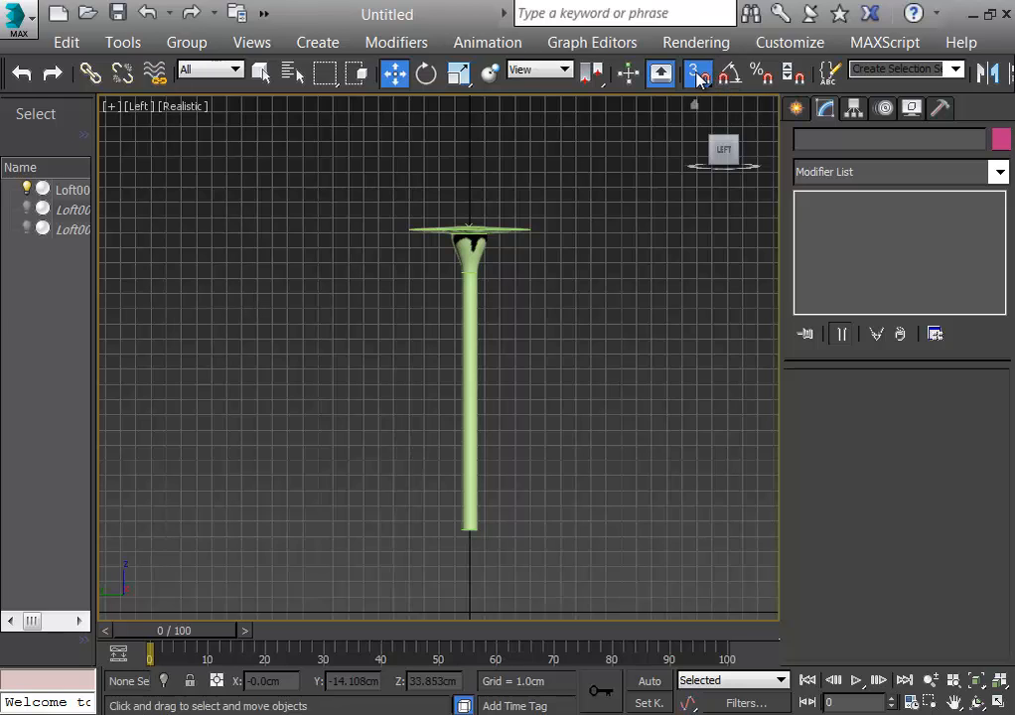
left_click(798, 109)
left_click(828, 142)
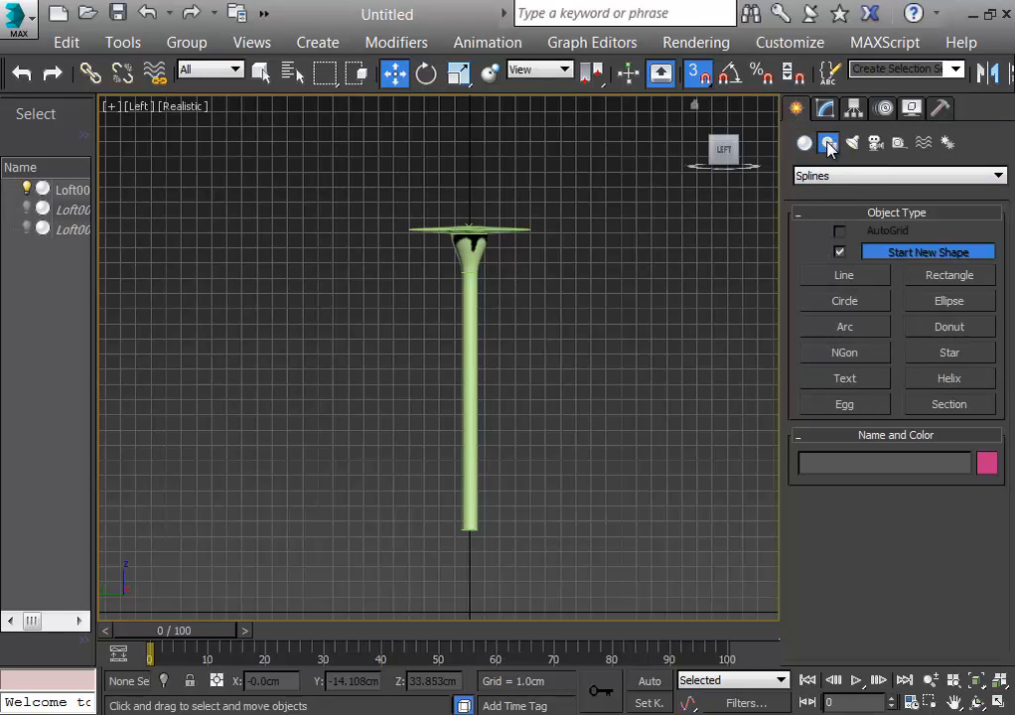
left_click(847, 278)
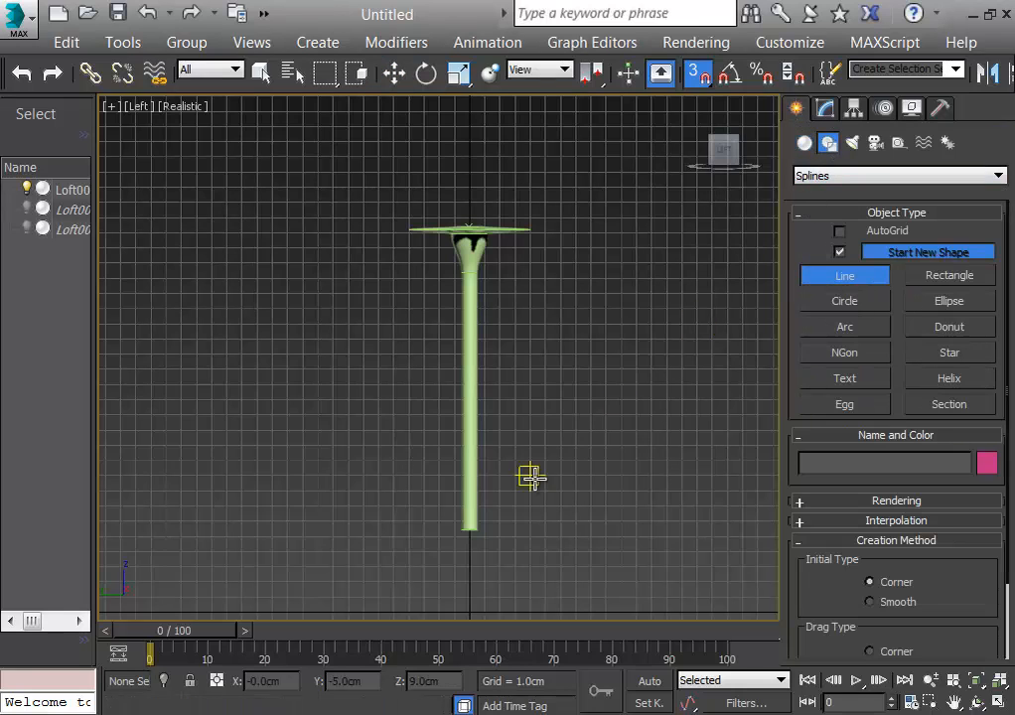
middle_click_drag(527, 522, 471, 472)
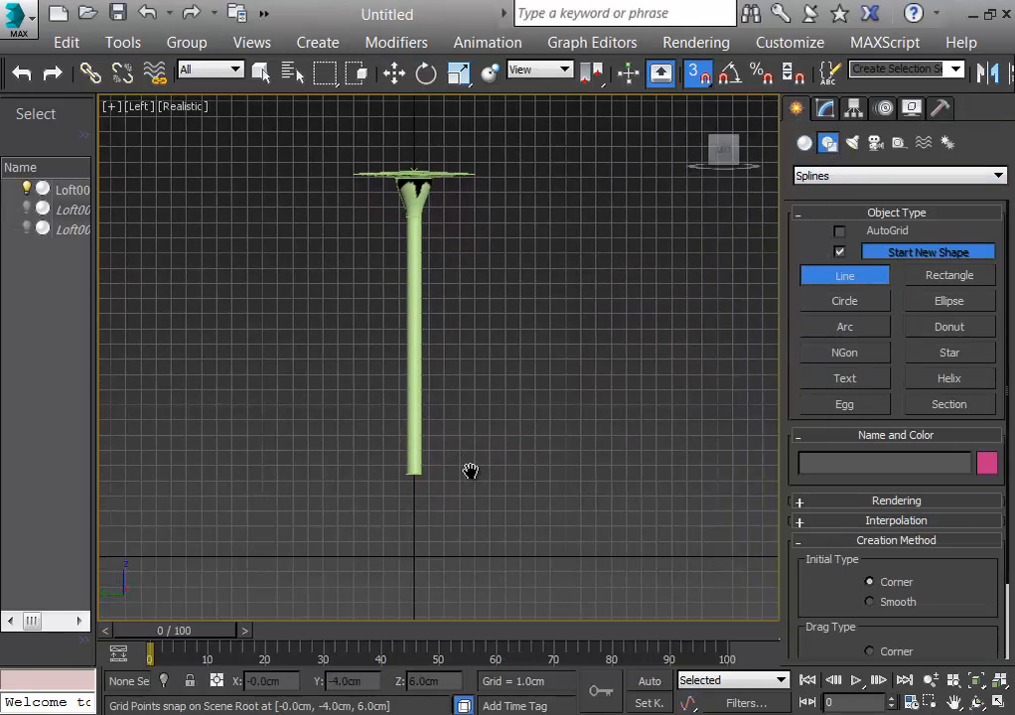
left_click(413, 526)
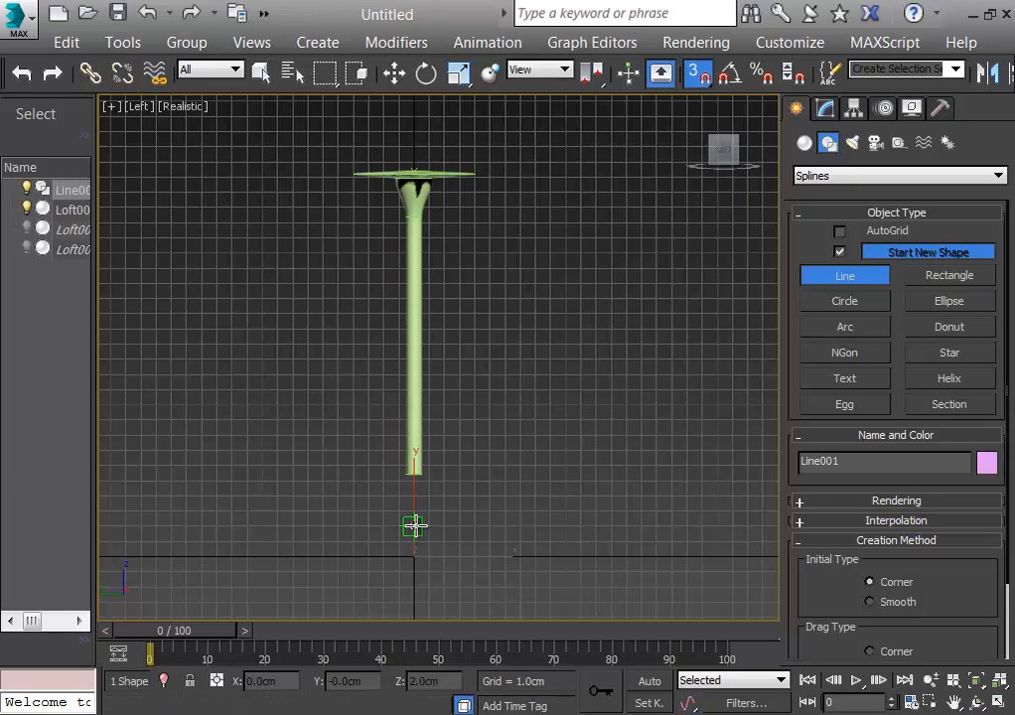
left_click(563, 526)
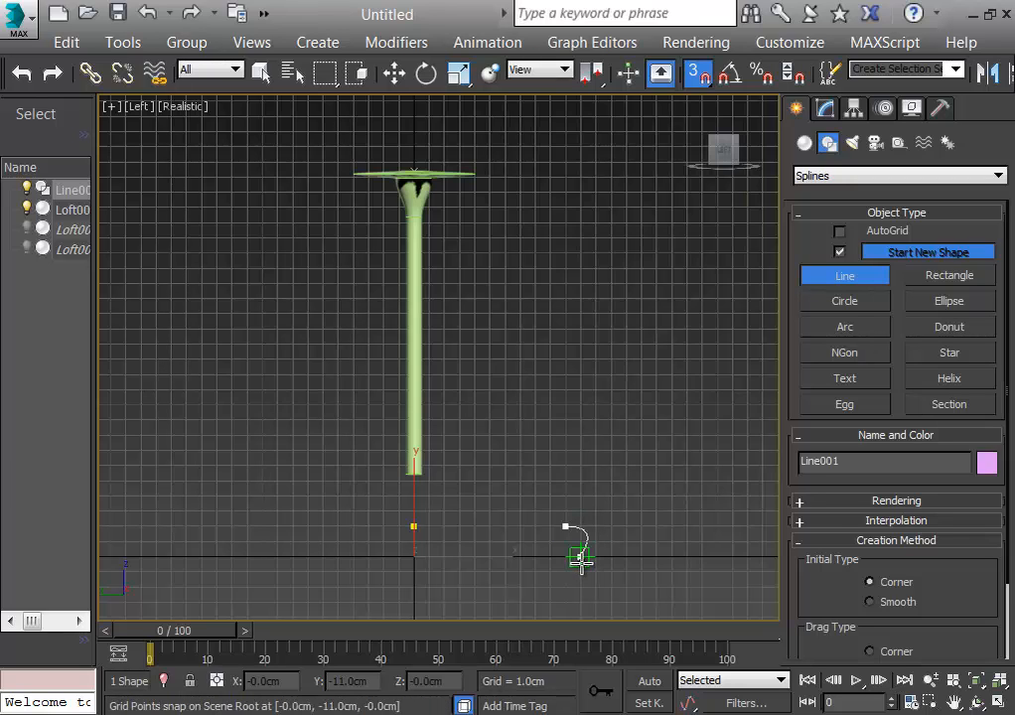
right_click(581, 559)
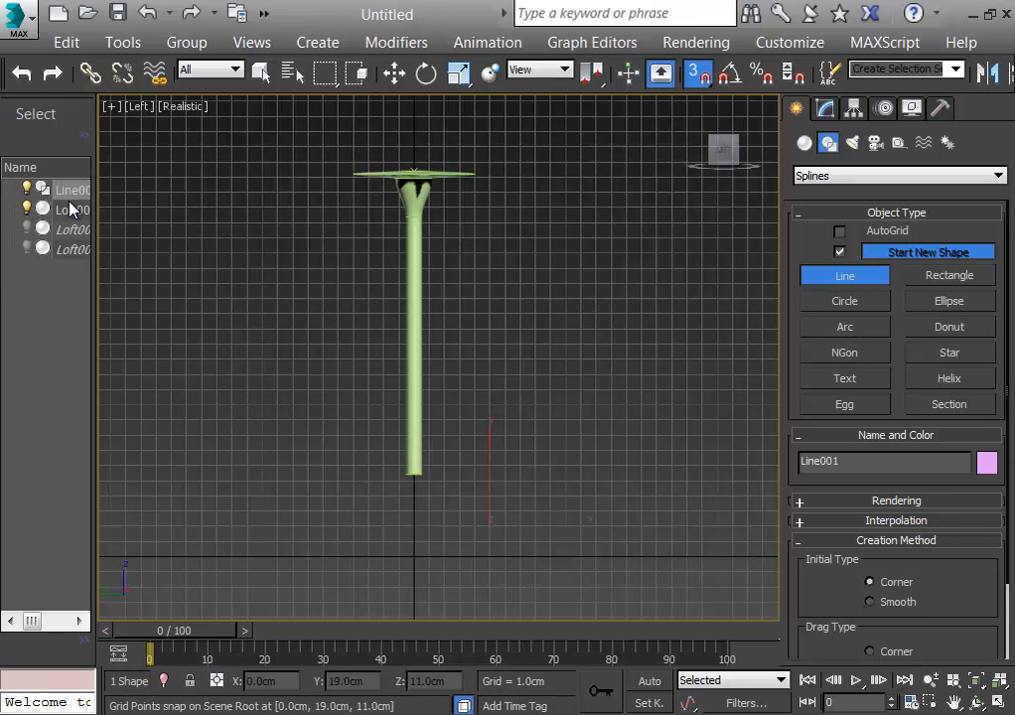
key("Delete")
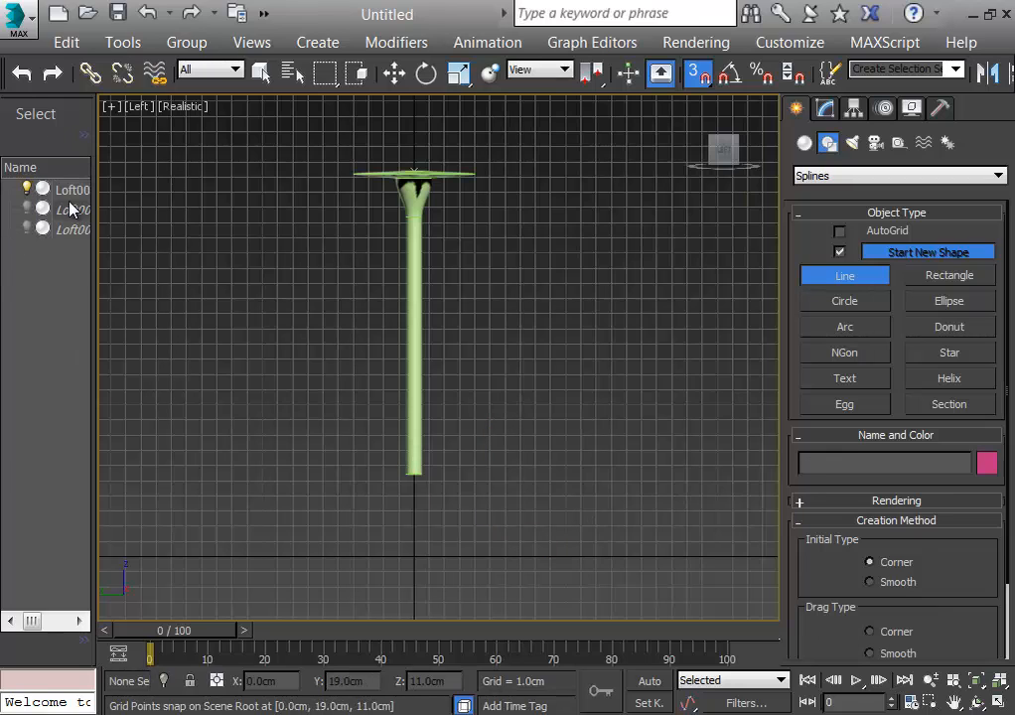
Draw the pot profile's outer side from the center axis at Z 2 cm, through a foot at Z 0, up a slanted wall to Z 16 cm
left_click(412, 525)
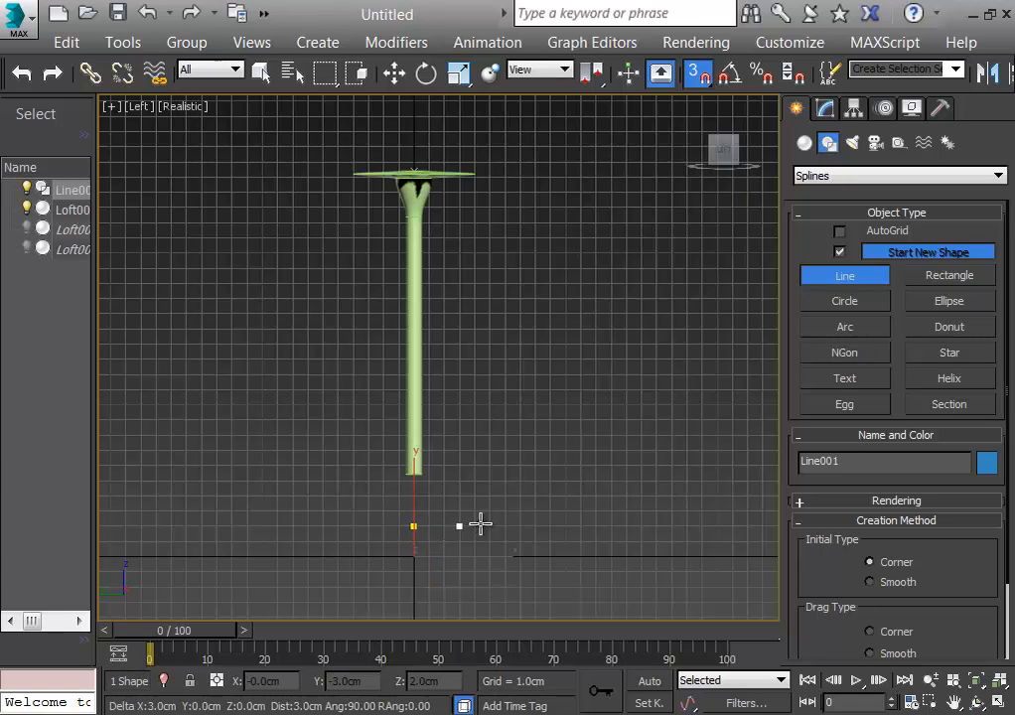
left_click(581, 527)
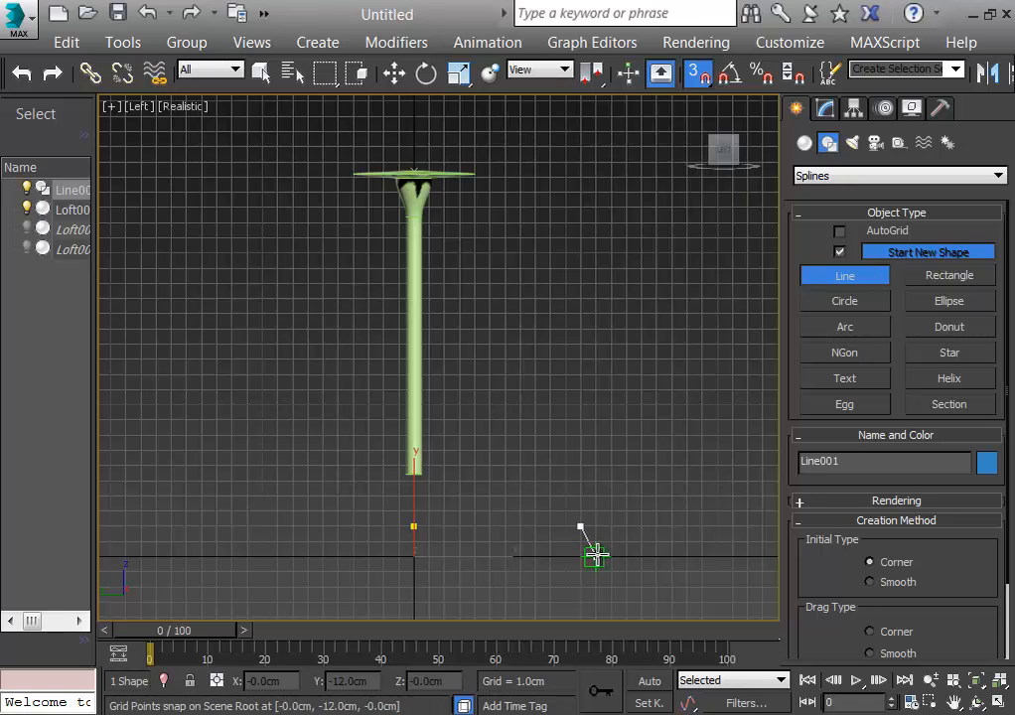
left_click(595, 556)
left_click(626, 556)
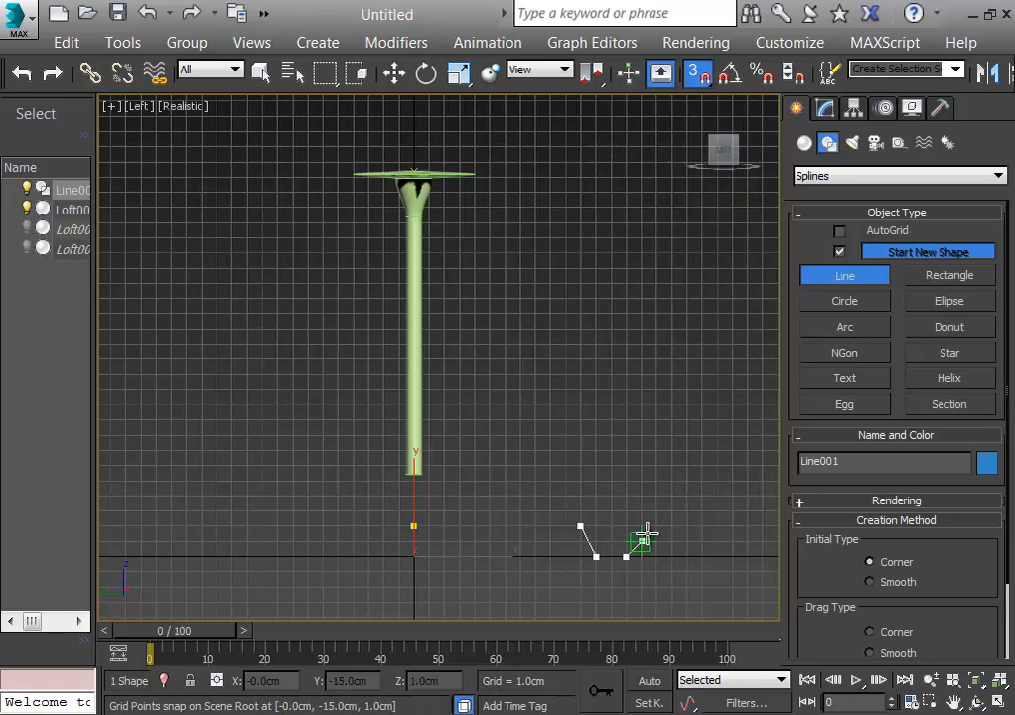
left_click(641, 526)
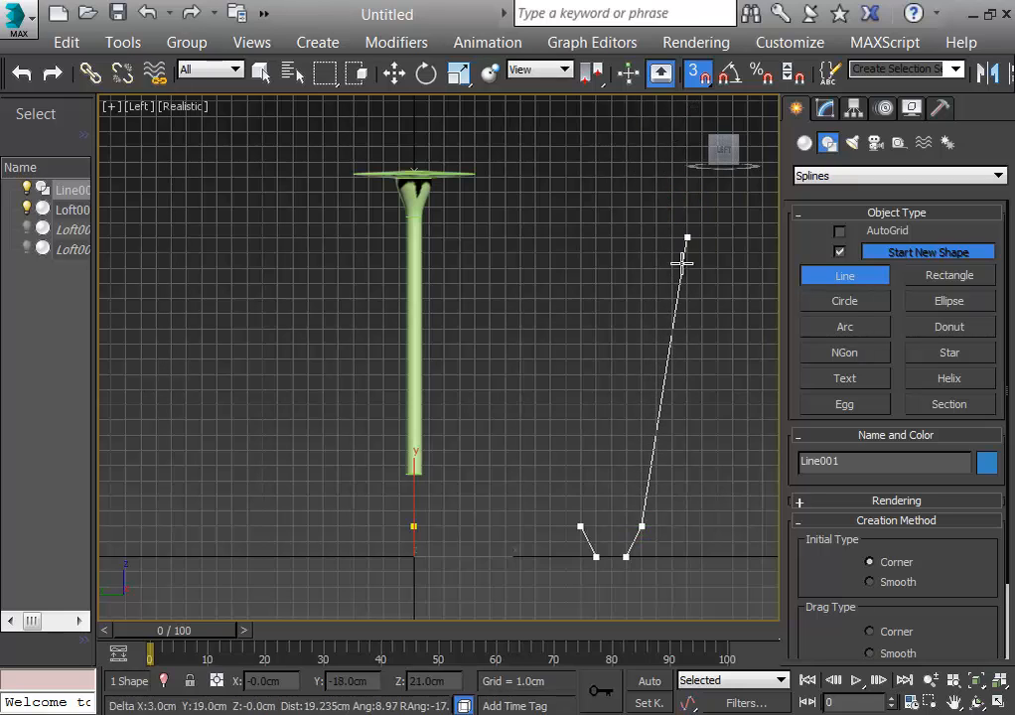
left_click(671, 314)
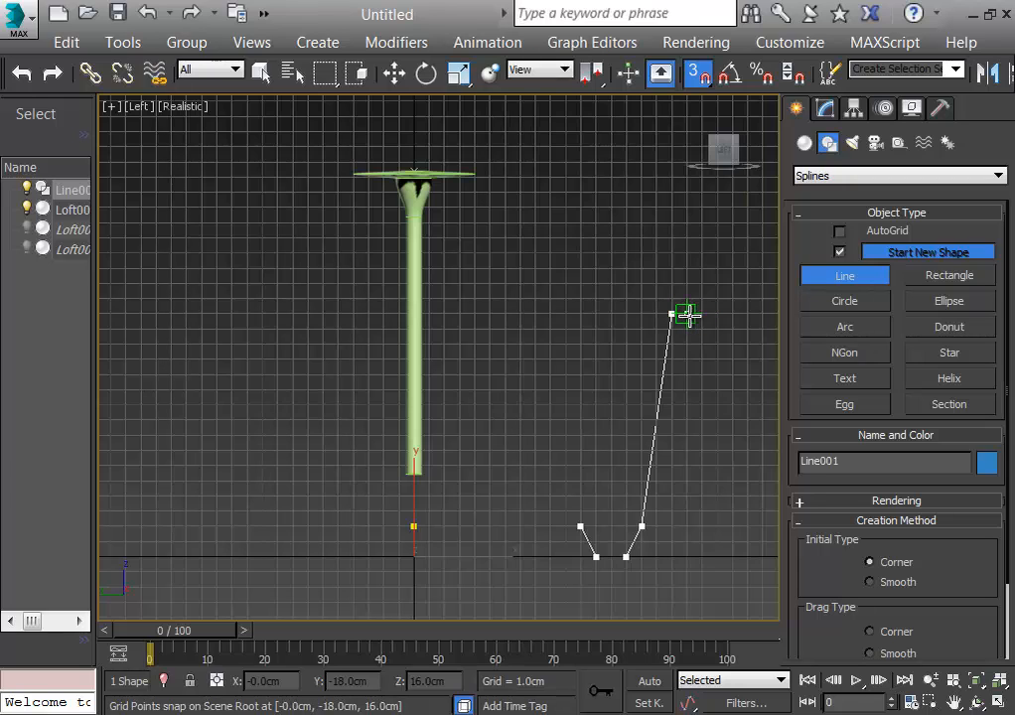
Continue the line around a 2 cm thick rim, down the inner wall and back to the center axis at Z 4 cm, and hide the grid
left_click(702, 313)
left_click(702, 283)
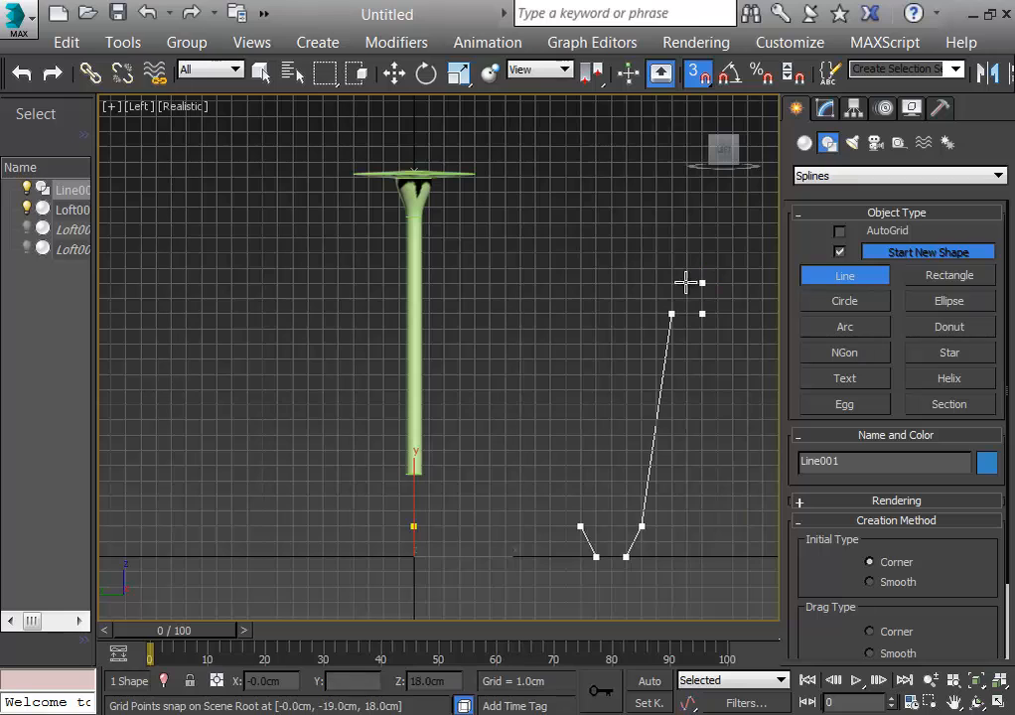
left_click(642, 283)
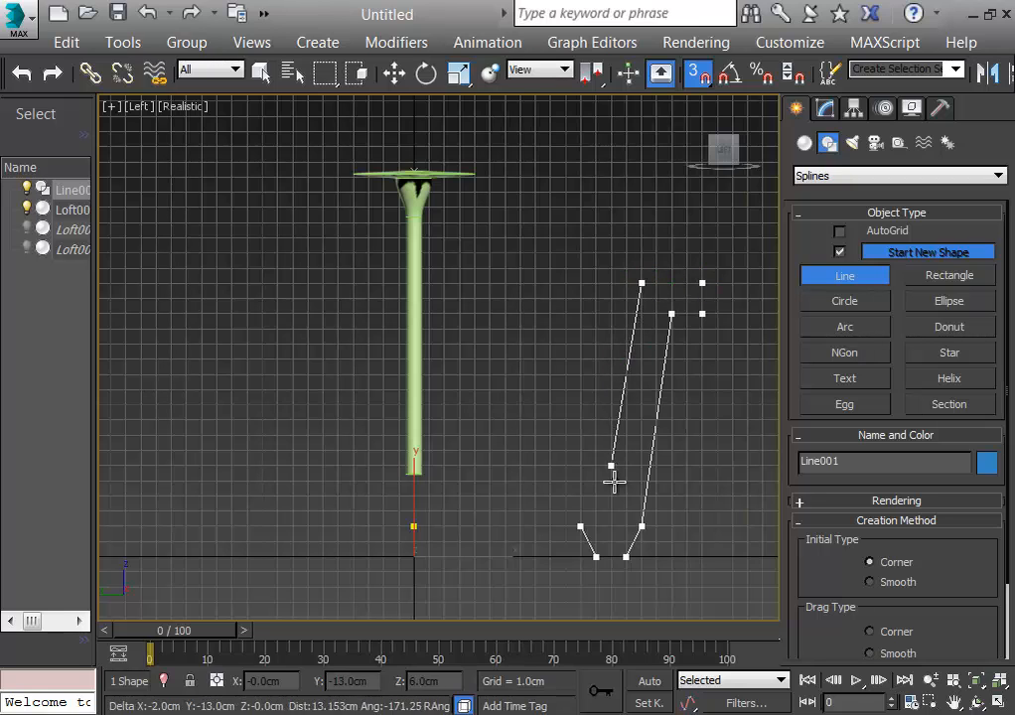
left_click(611, 495)
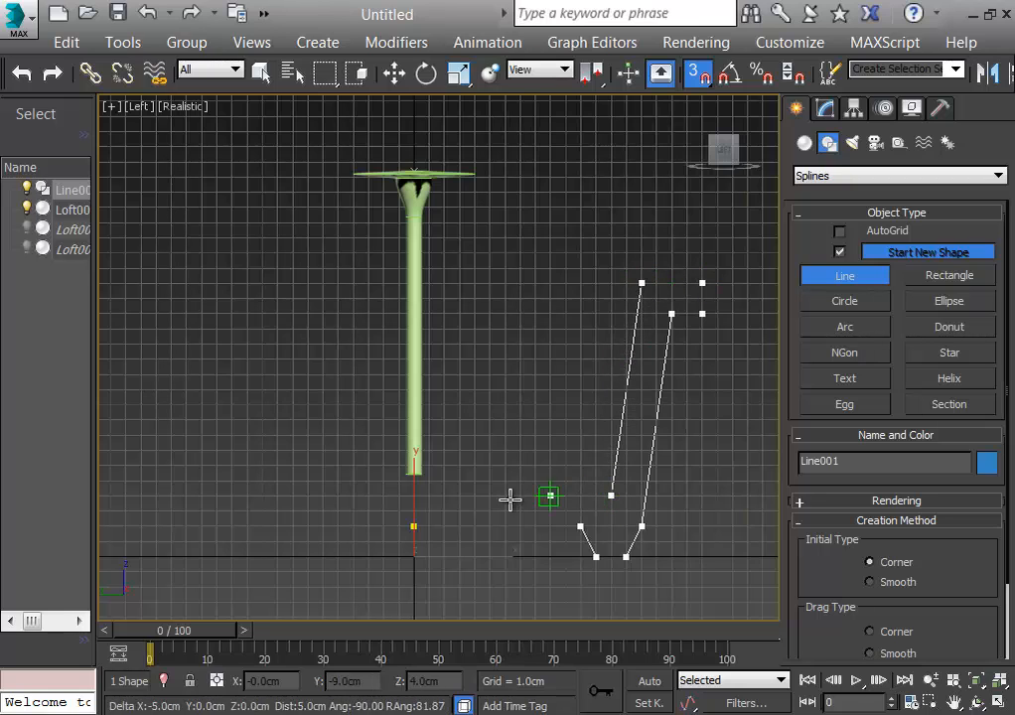
right_click(414, 497)
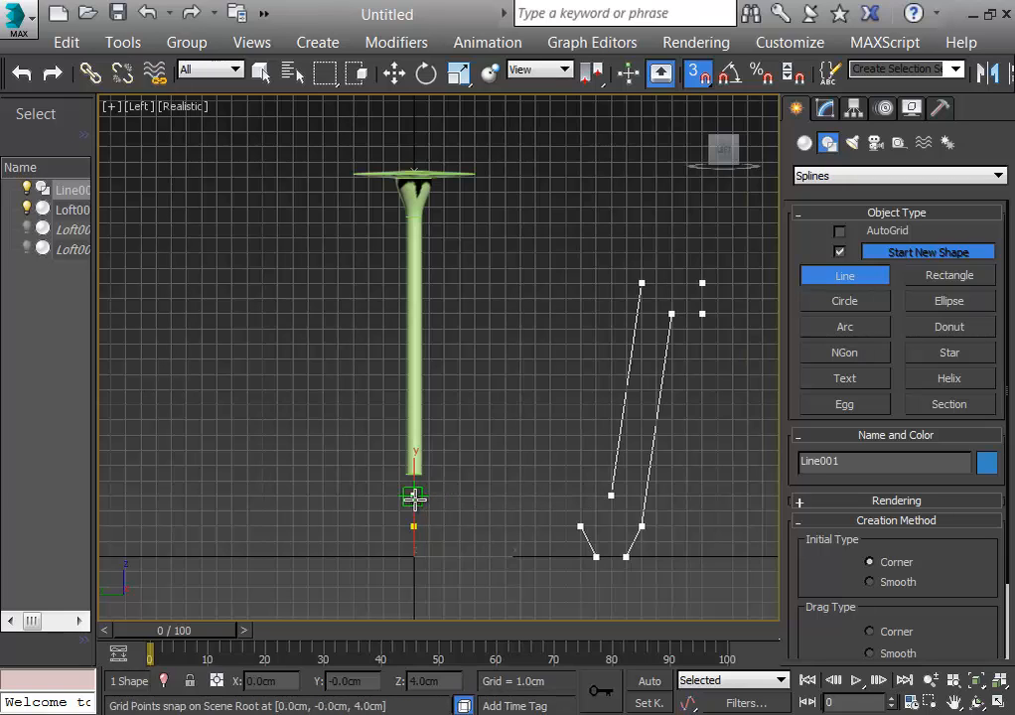
left_click(414, 496)
right_click(486, 457)
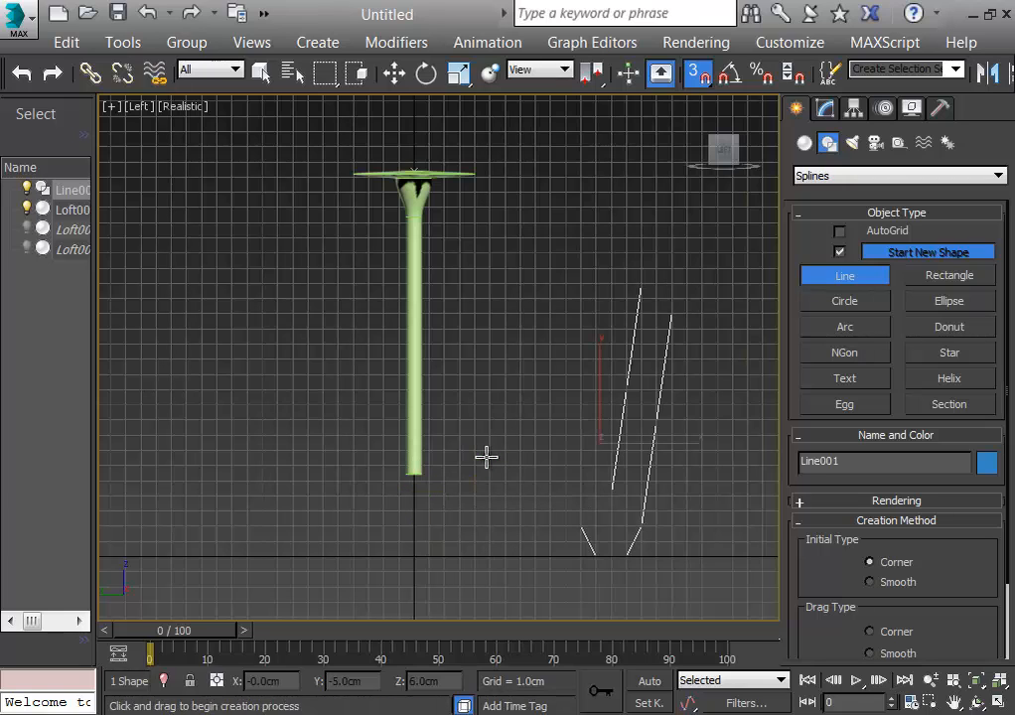
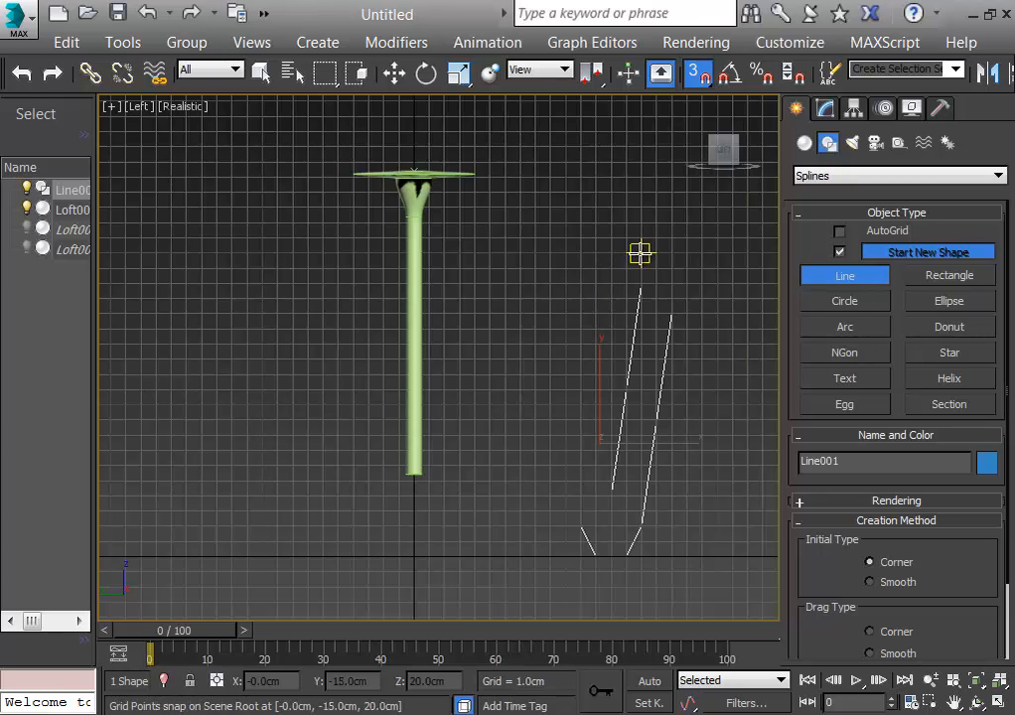
key("g")
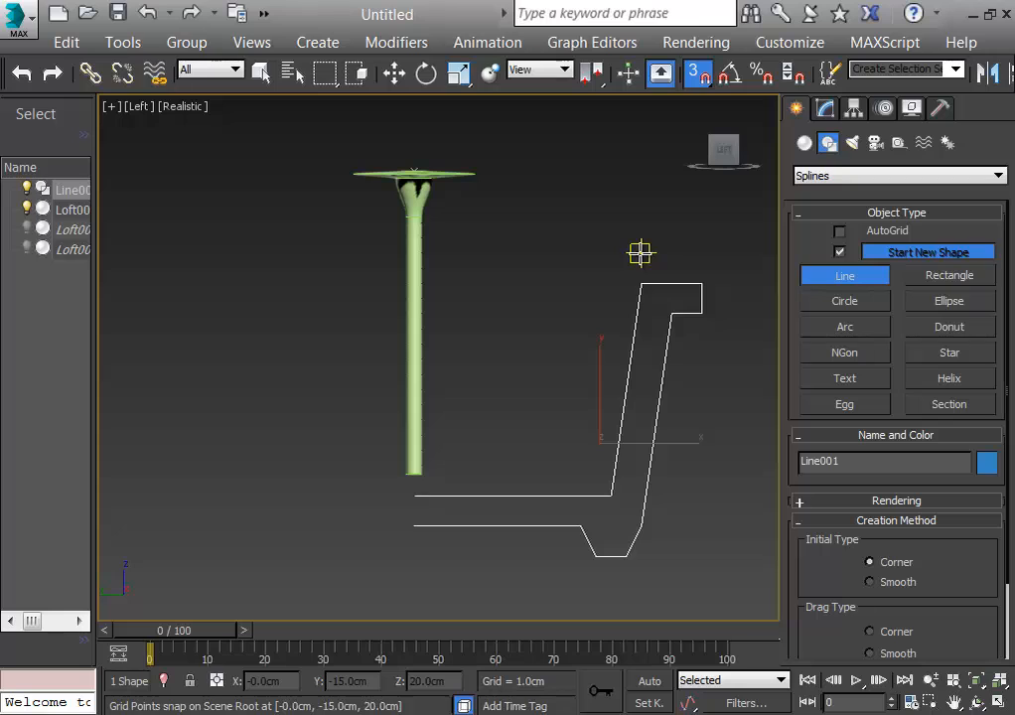
Round the pot profile's corner vertices with small fillets, including the outer rim corners, leaving the two endpoints on the center axis sharp
left_click(823, 109)
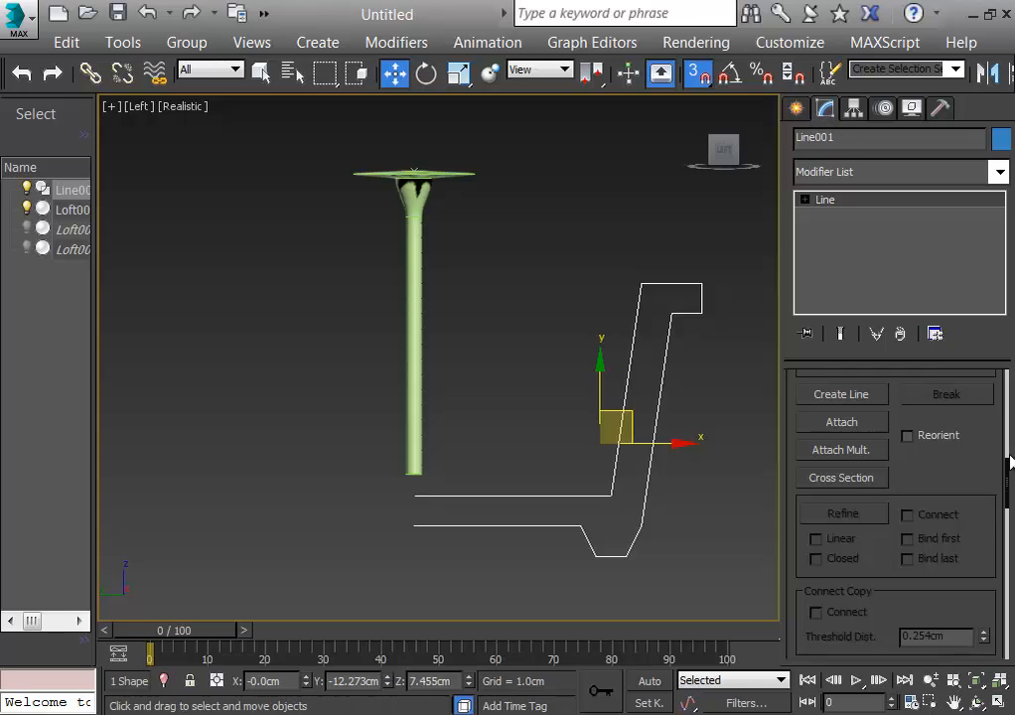
left_click_drag(1007, 475, 1007, 519)
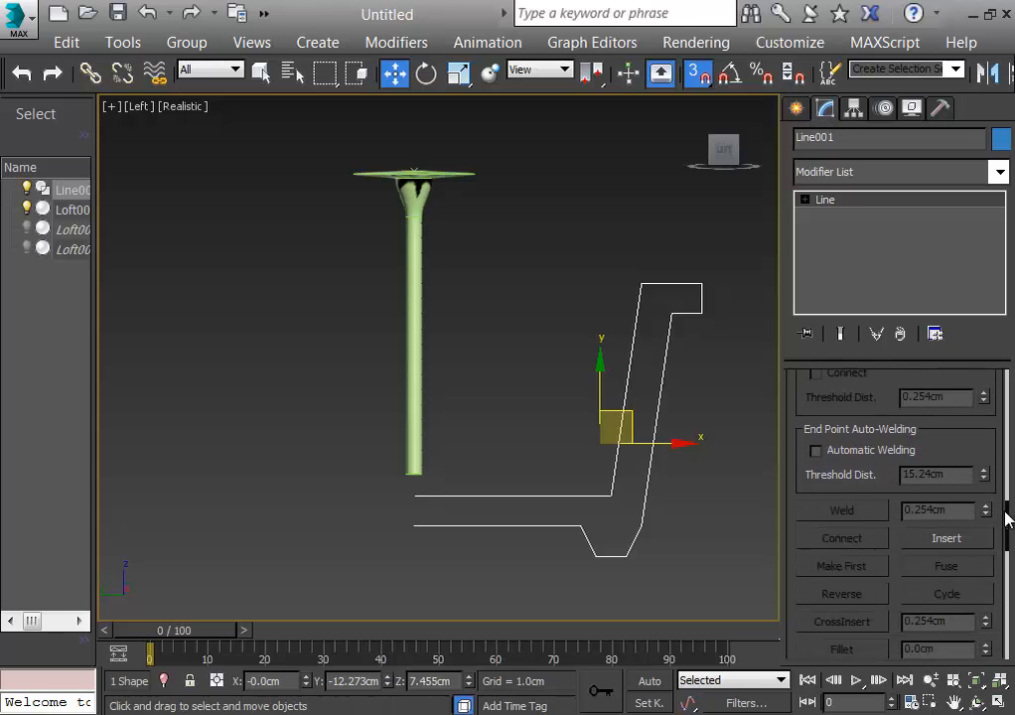
left_click(804, 200)
left_click(834, 216)
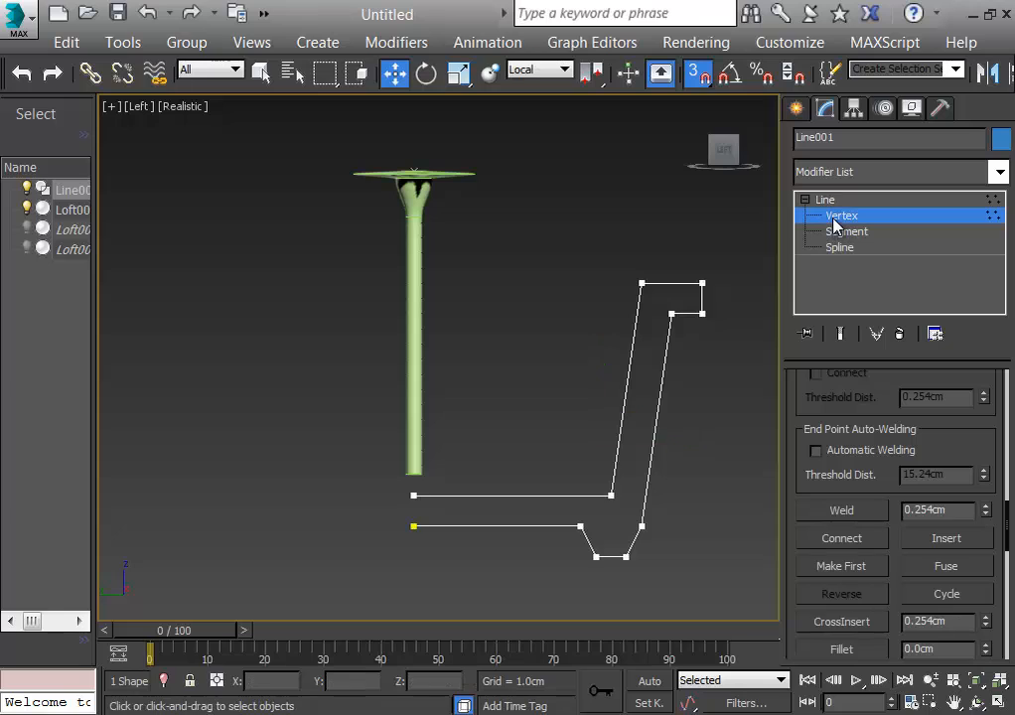
left_click_drag(1007, 526, 1007, 544)
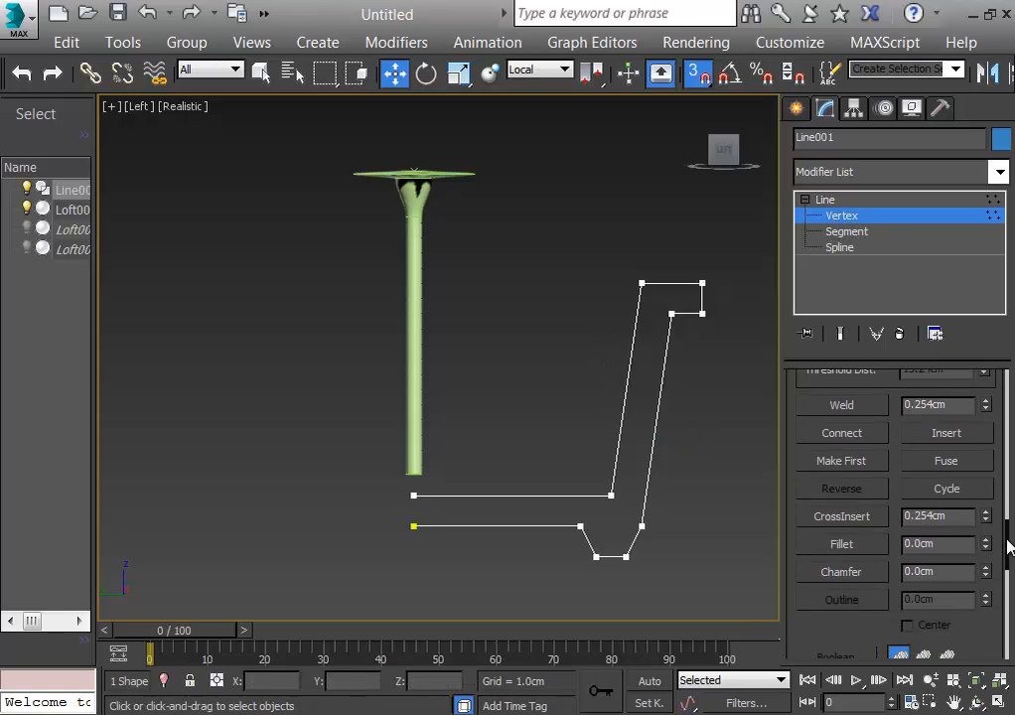
left_click(842, 535)
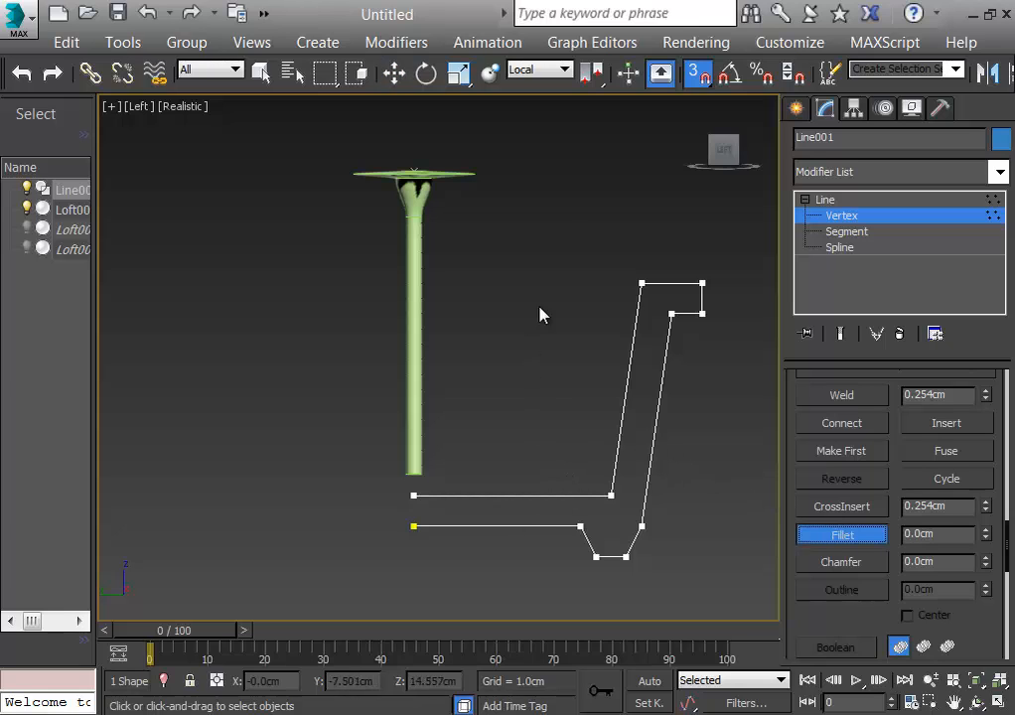
left_click_drag(540, 222, 679, 620)
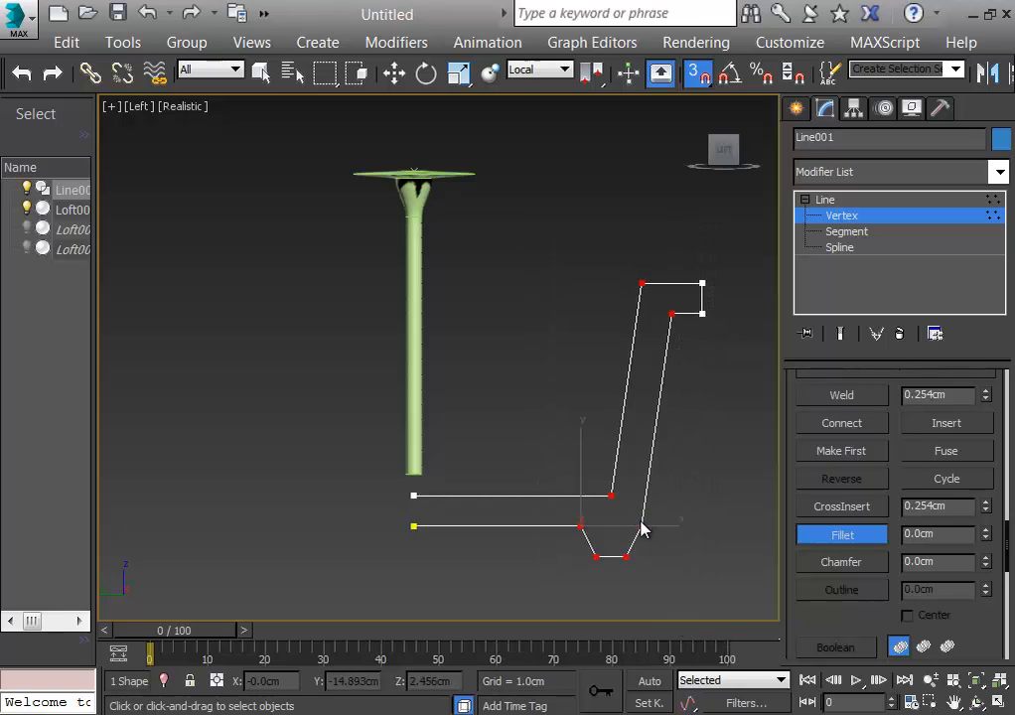
mouse_move(638, 526)
left_mouse_down()
mouse_move(650, 508)
mouse_move(640, 518)
left_mouse_up()
left_click_drag(722, 253, 721, 427)
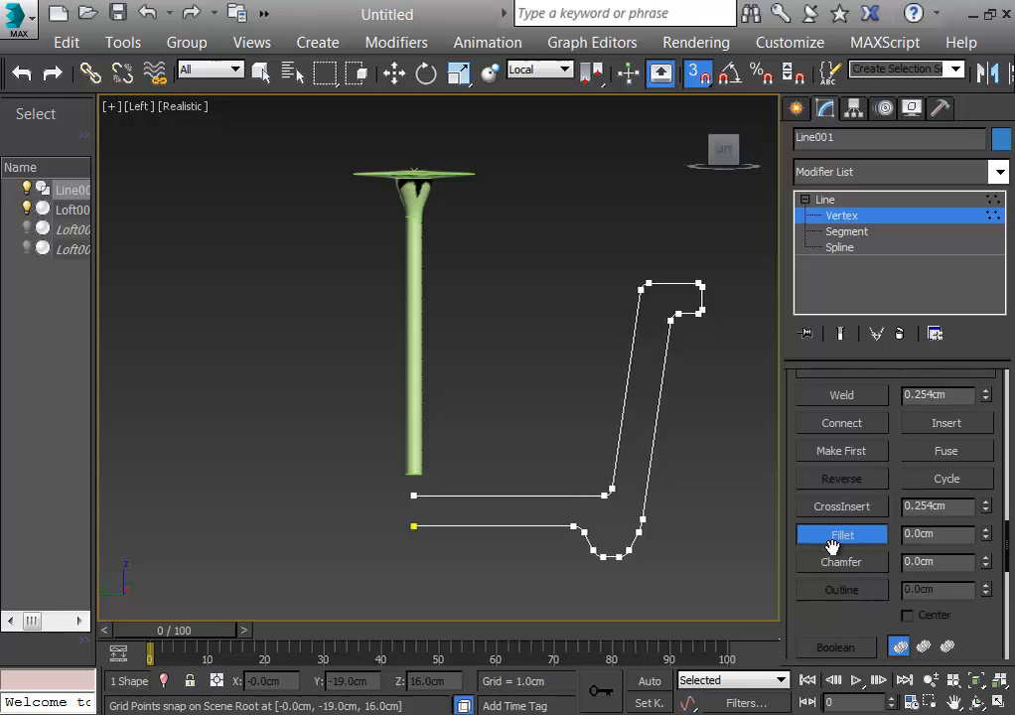
left_click(837, 541)
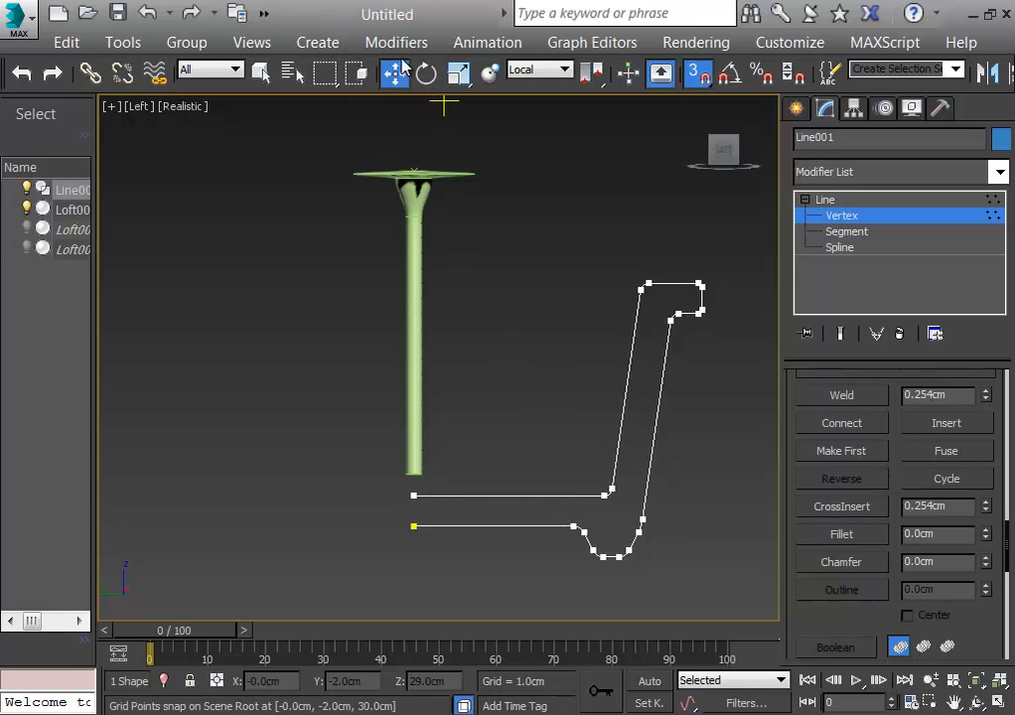
Turn off snapping and move all pot profile vertices except the two on the center axis closer to the axis to narrow the pot
left_click(702, 81)
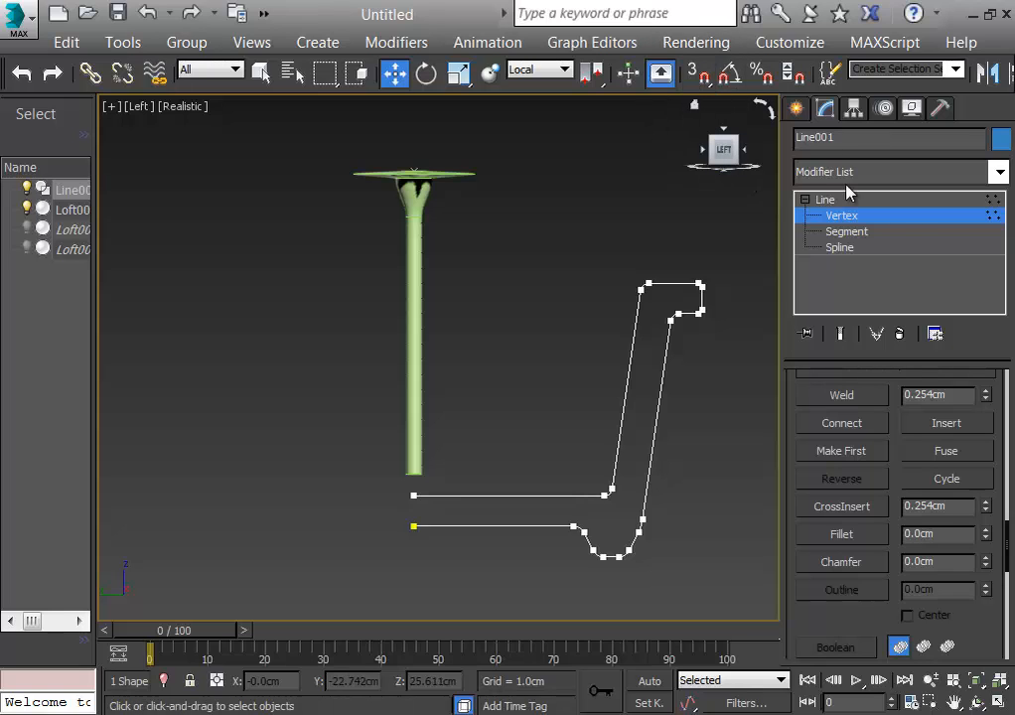
left_click(889, 217)
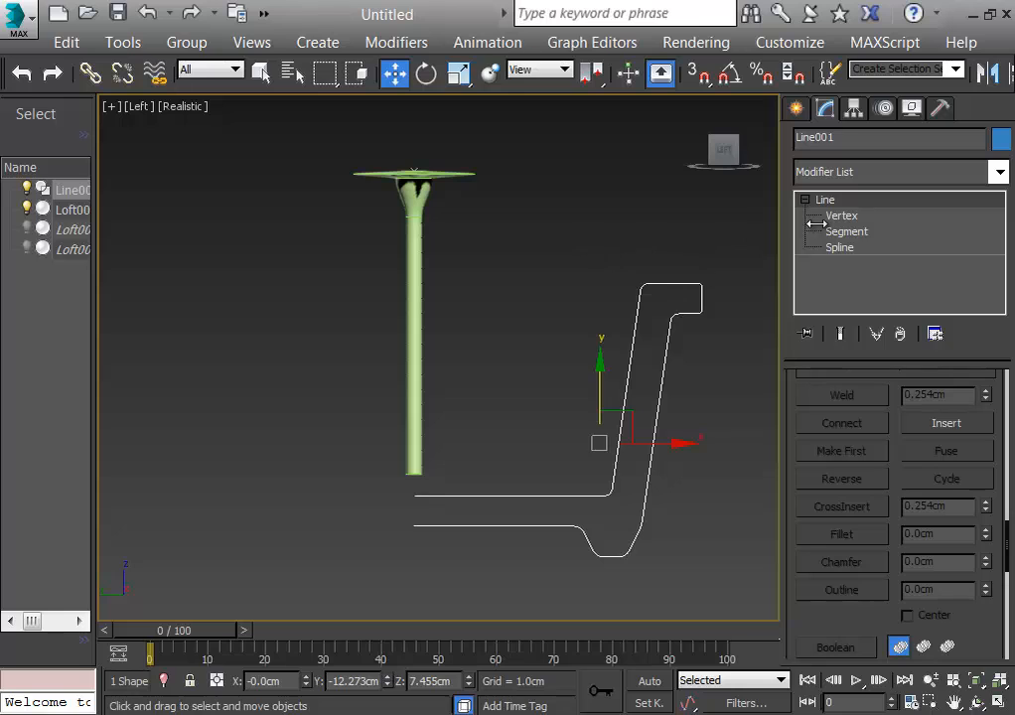
left_click(898, 217)
left_click_drag(548, 243, 735, 658)
left_click_drag(658, 528, 584, 527)
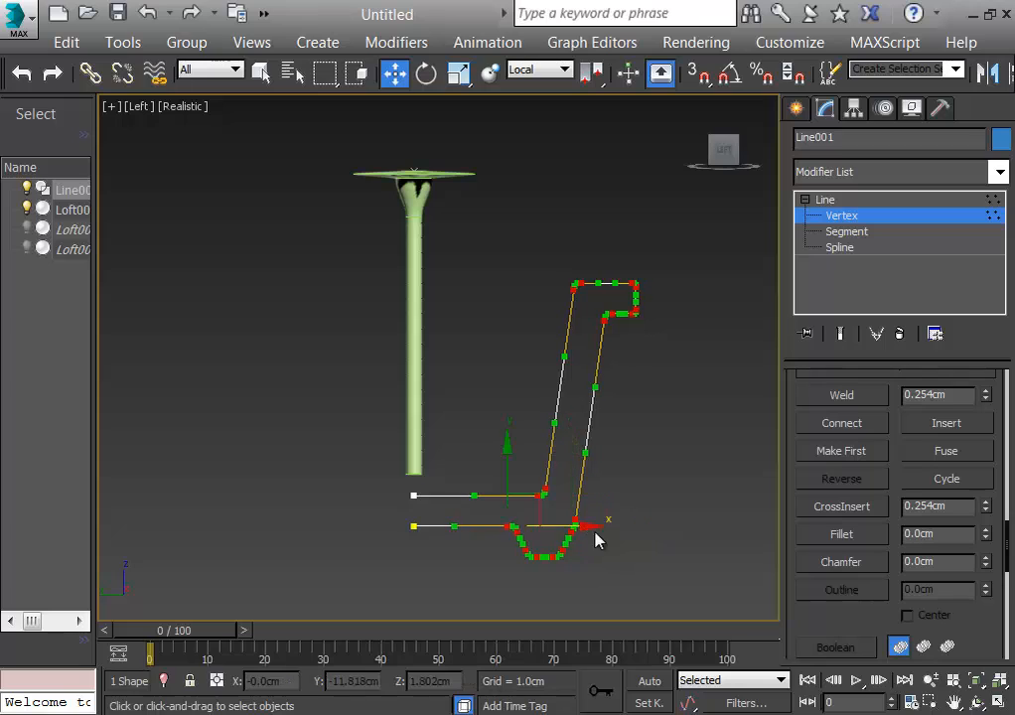
Move the outer rim vertices of the pot profile slightly inward to shorten the rim overhang
left_click(680, 260)
left_click_drag(679, 255, 632, 360)
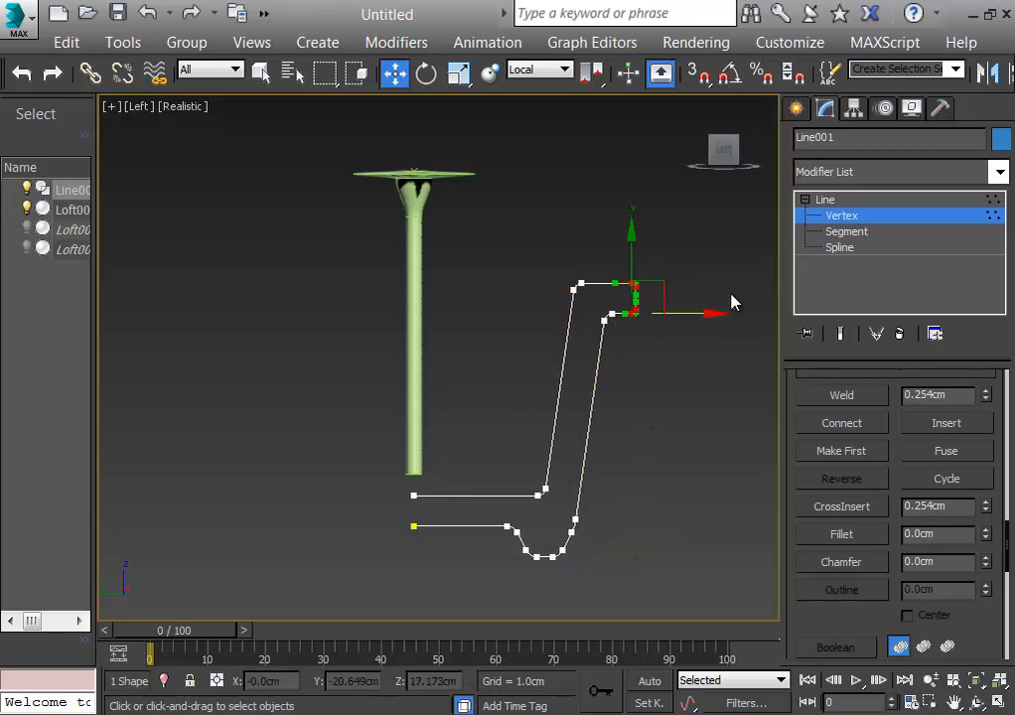
left_click_drag(705, 315, 693, 319)
left_click(664, 441)
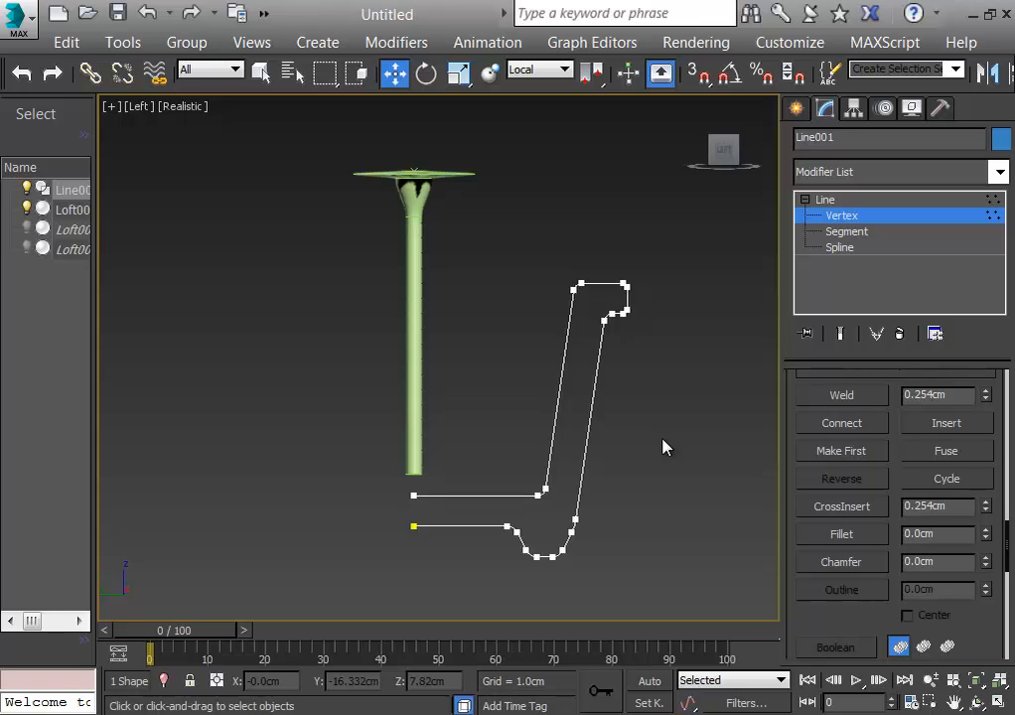
Apply a Lathe modifier to the pot profile and align its axis to Min
left_click(846, 173)
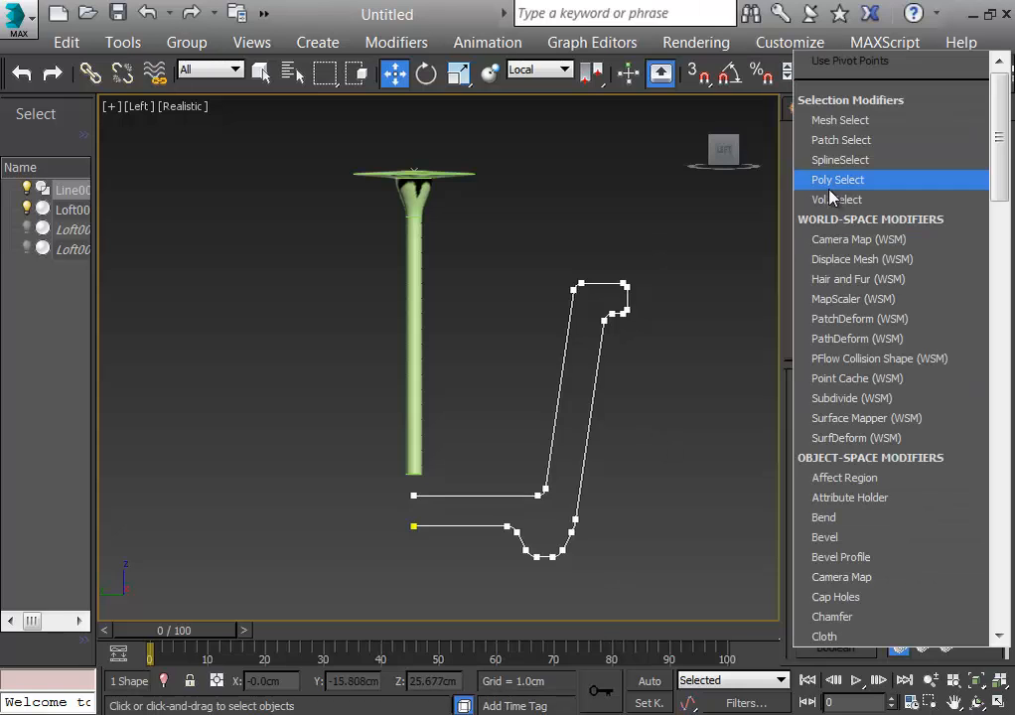
left_click(721, 220)
left_click(840, 200)
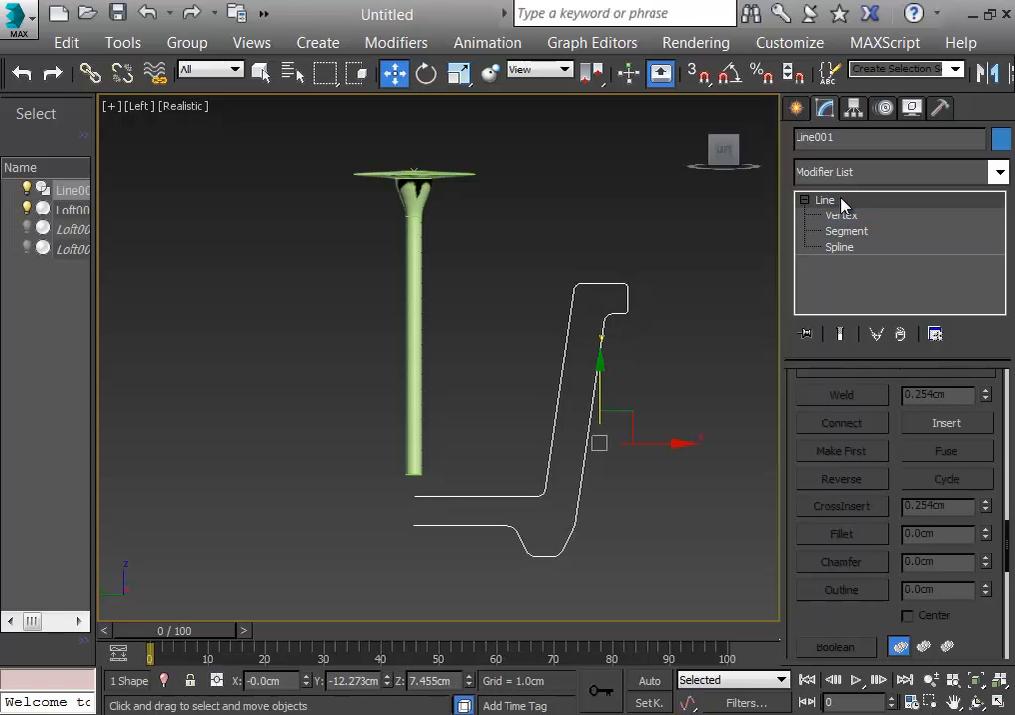
left_click(872, 177)
key("l")
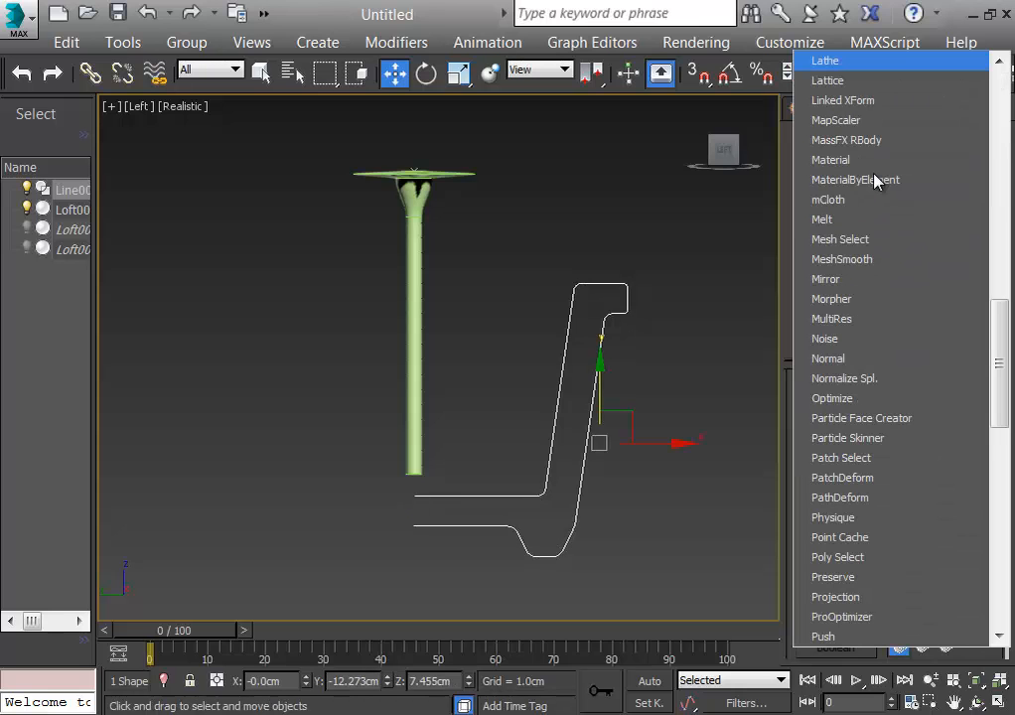
key("Return")
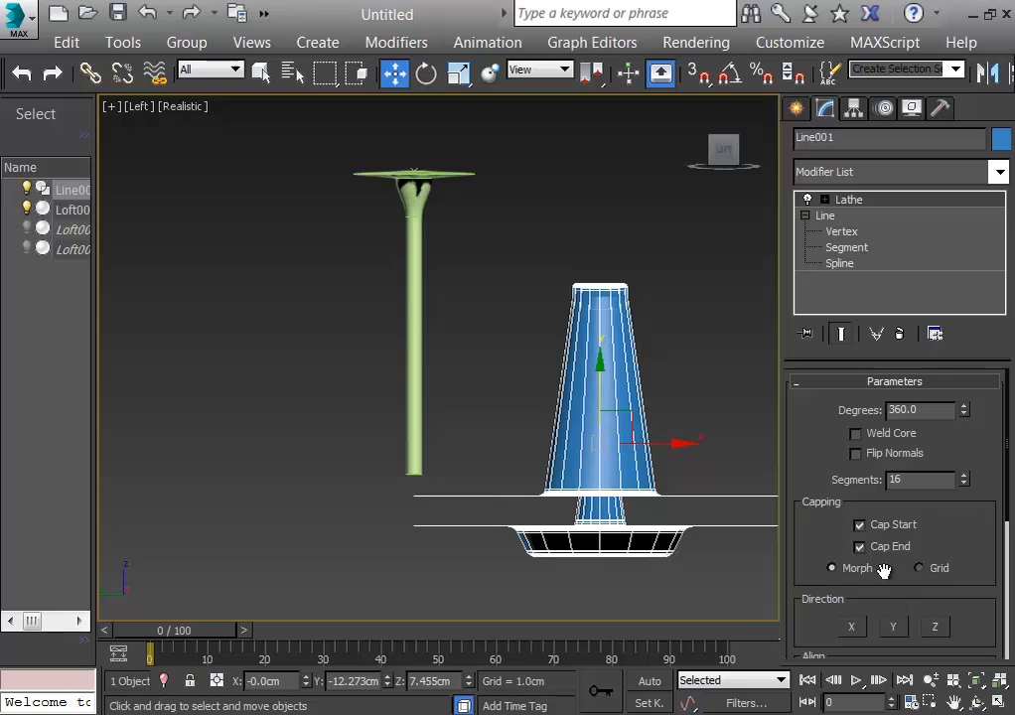
scroll(1005, 452, "down", 3)
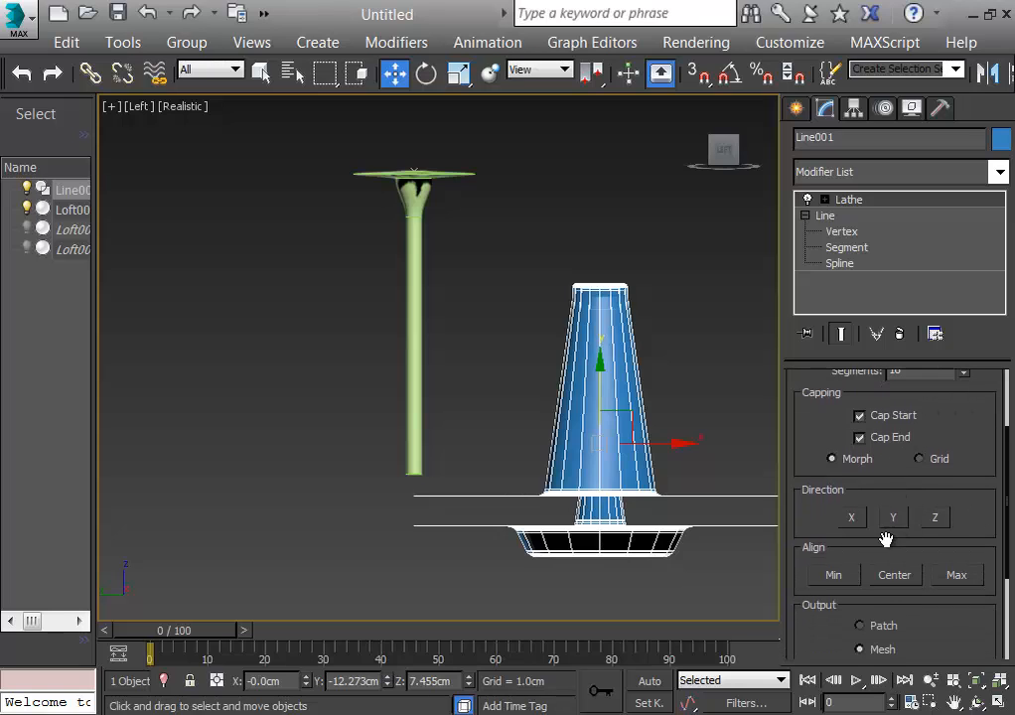
left_click(834, 575)
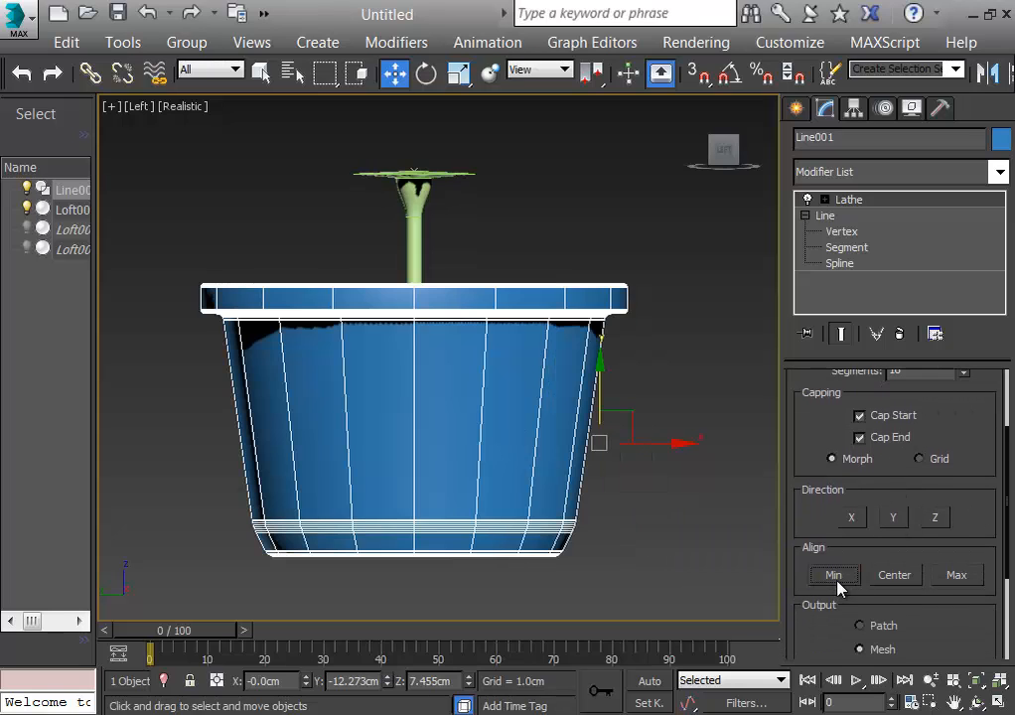
Enable Weld Core and Flip Normals on the lathe and set its segments to 27
scroll(1008, 501, "up", 3)
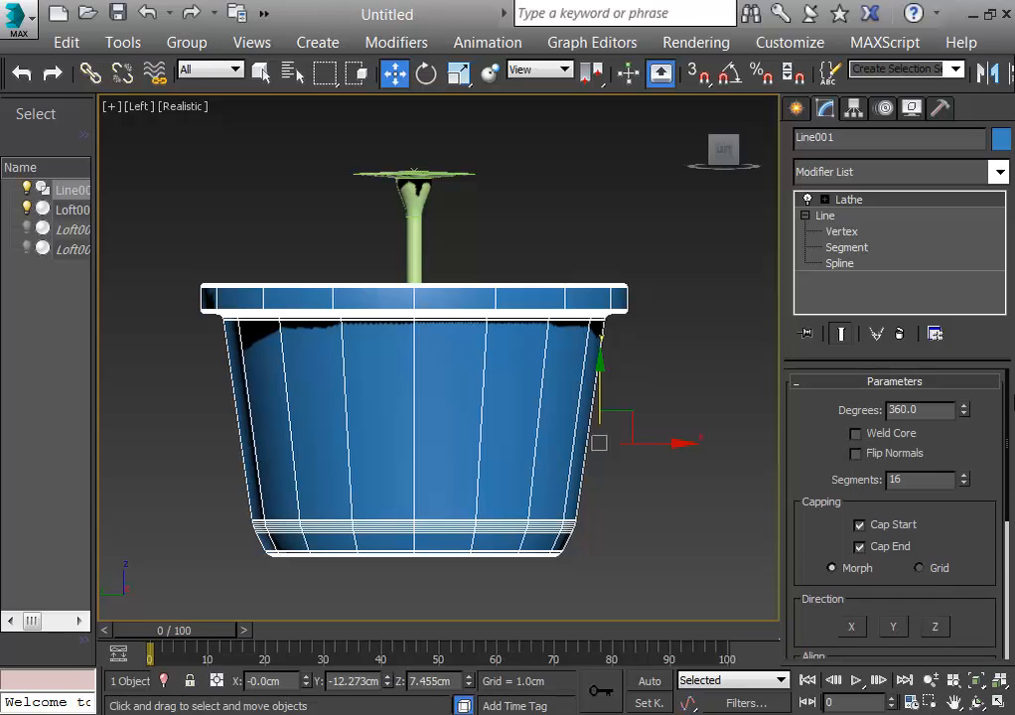
left_click(855, 434)
left_click(855, 452)
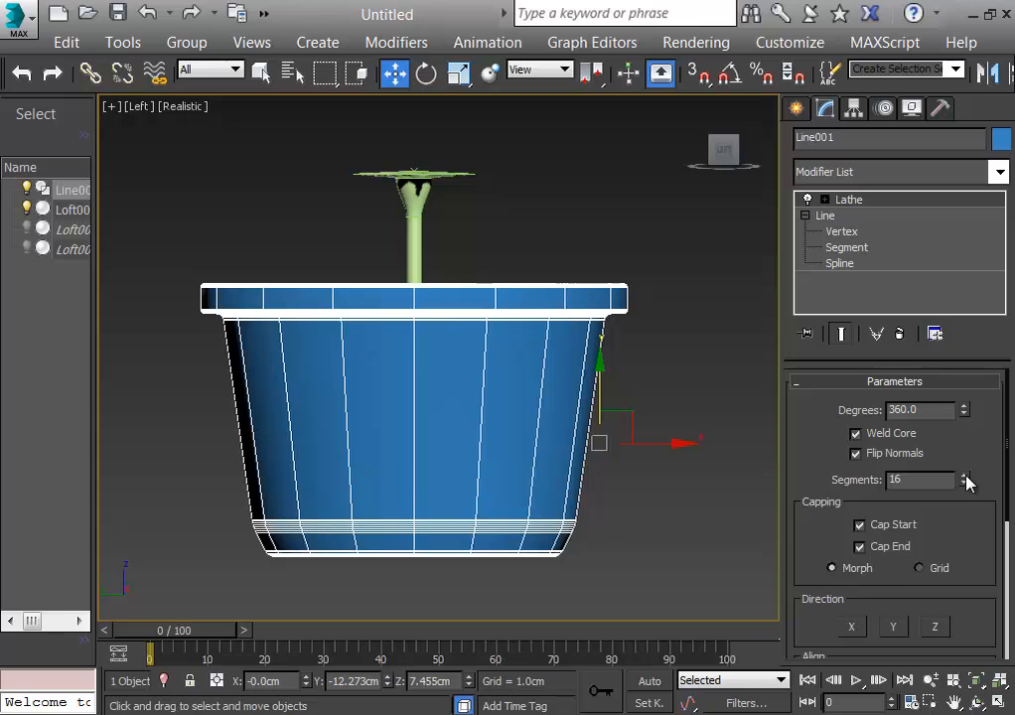
left_click_drag(966, 480, 975, 453)
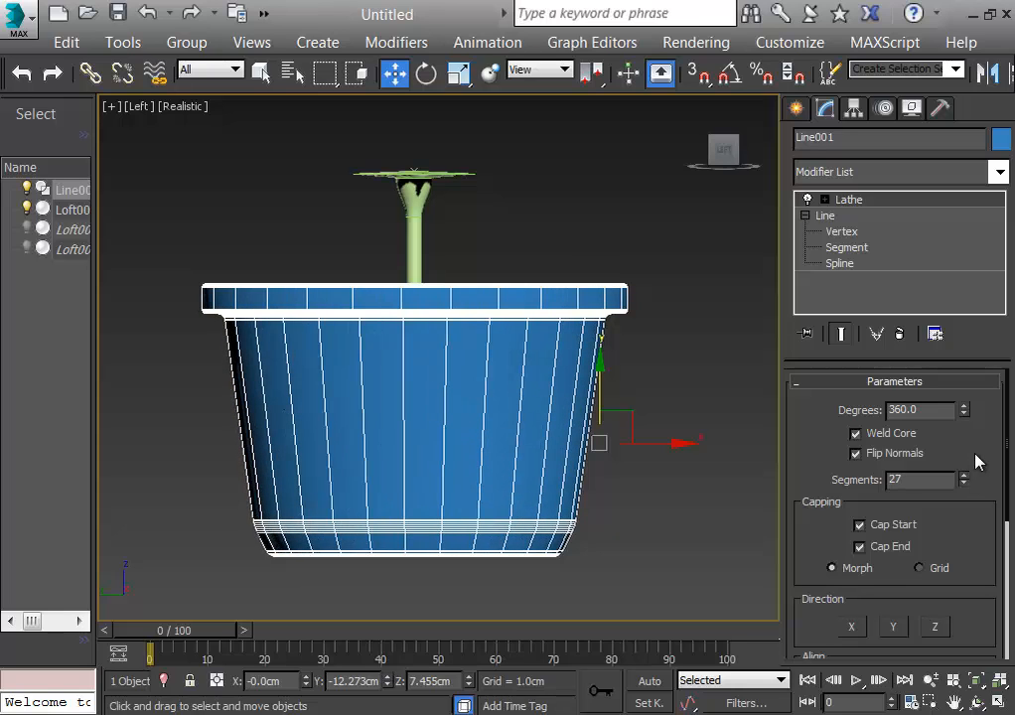
Try the lathe without its start and end caps, inspect the pot from an angle, and restore both caps
left_click(859, 525)
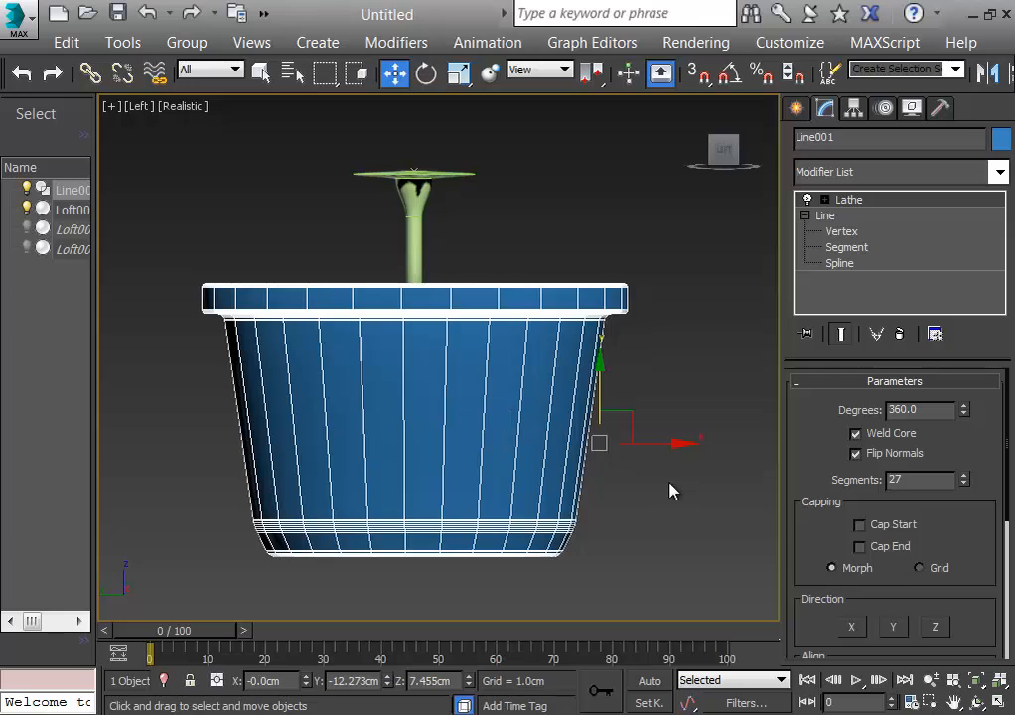
middle_click_drag(670, 490, 670, 535)
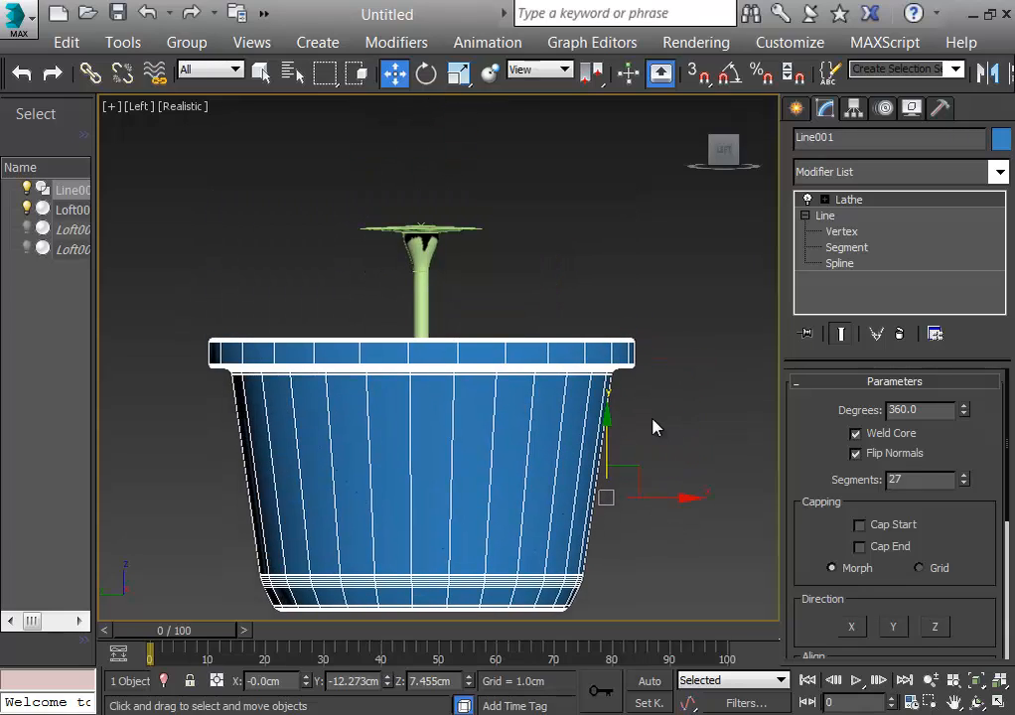
mouse_move(691, 417)
middle_mouse_down("alt")
mouse_move(675, 492)
mouse_move(709, 425)
middle_mouse_up("alt")
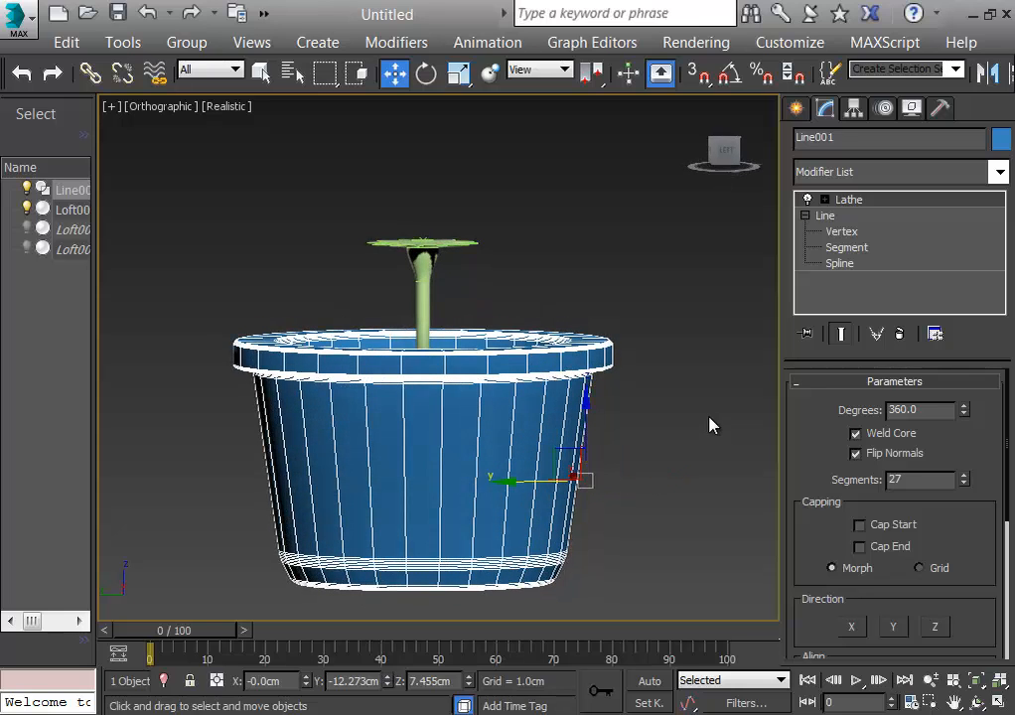
middle_click_drag(709, 407, 713, 395)
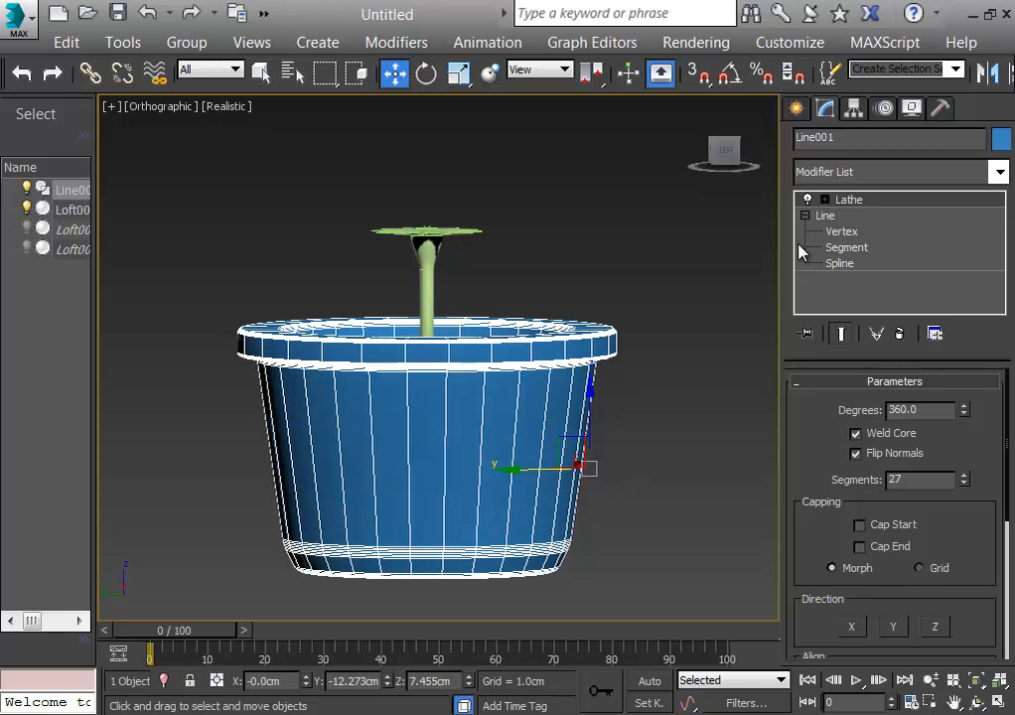
key("ctrl+z")
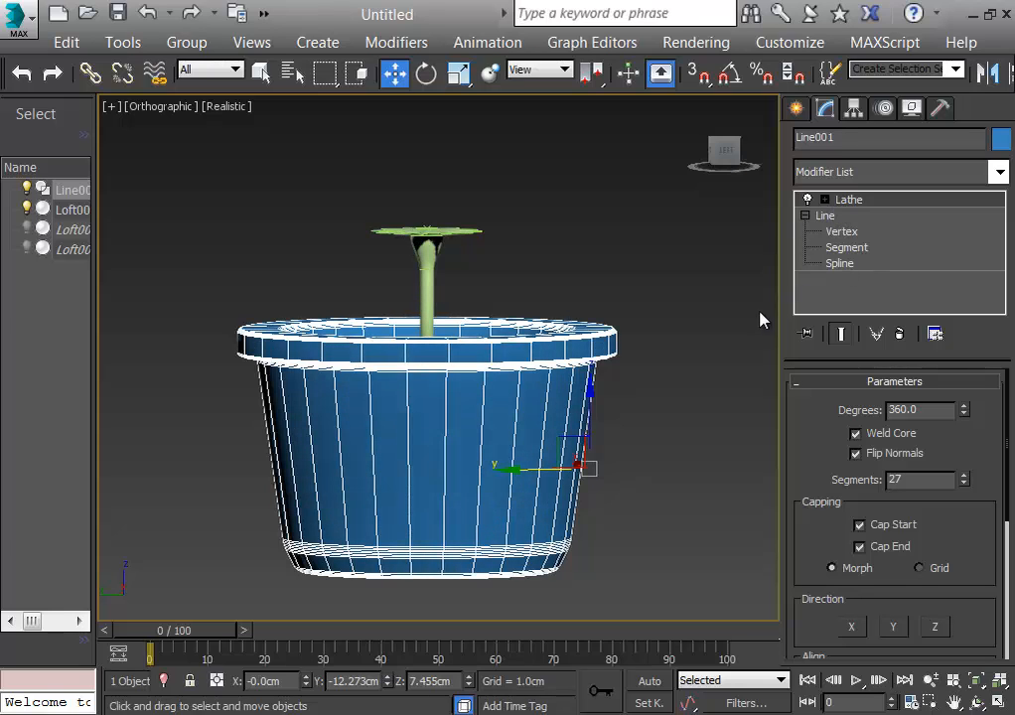
left_click(760, 318)
left_click(441, 367)
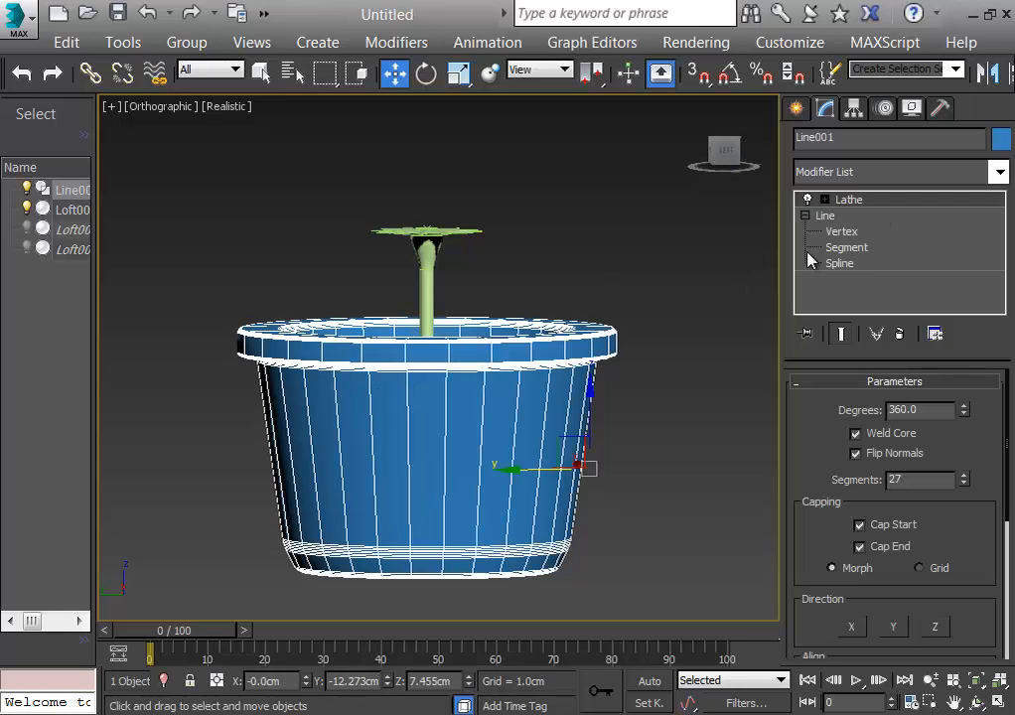
Scale the pot's base line uniformly down to about 72 percent and deselect it
left_click(837, 217)
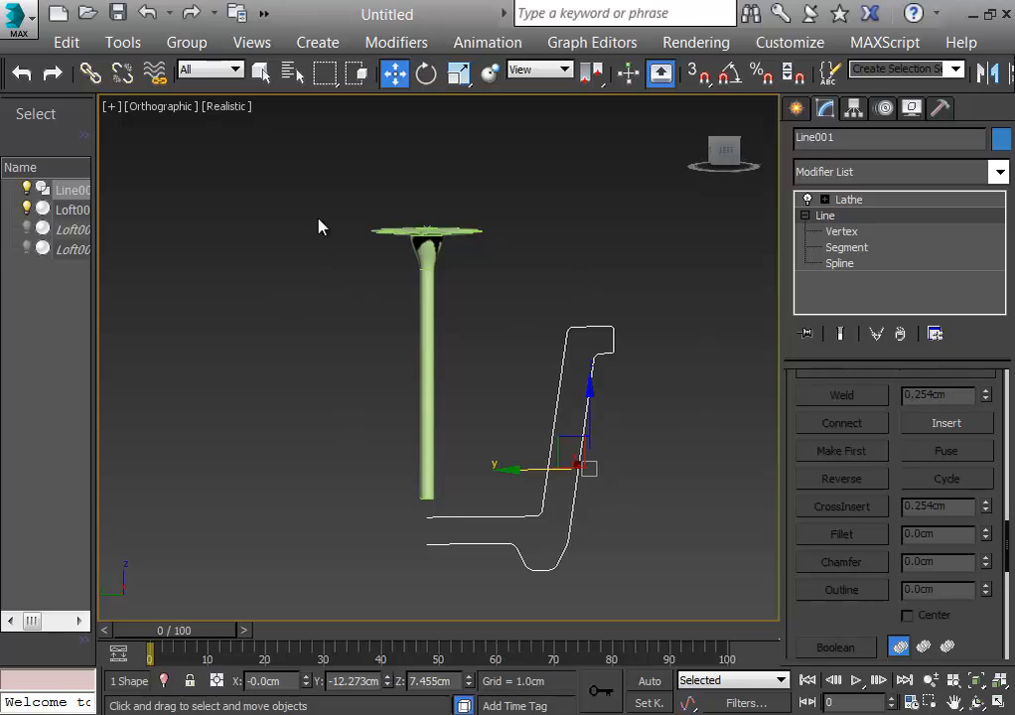
left_click(463, 75)
left_click(463, 76)
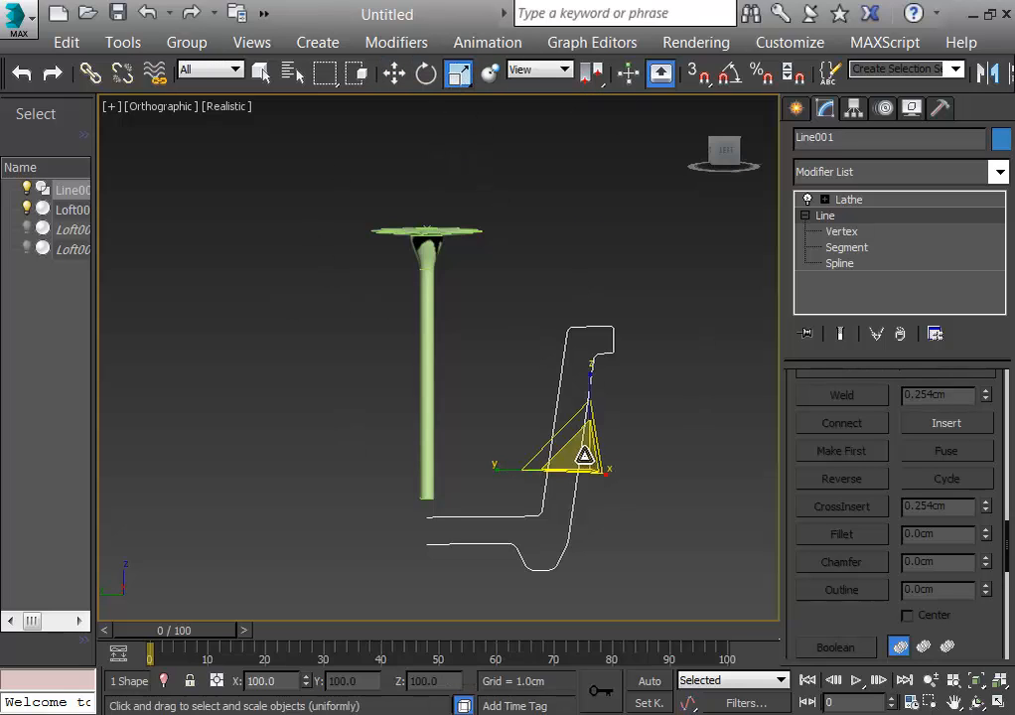
left_click_drag(587, 453, 615, 505)
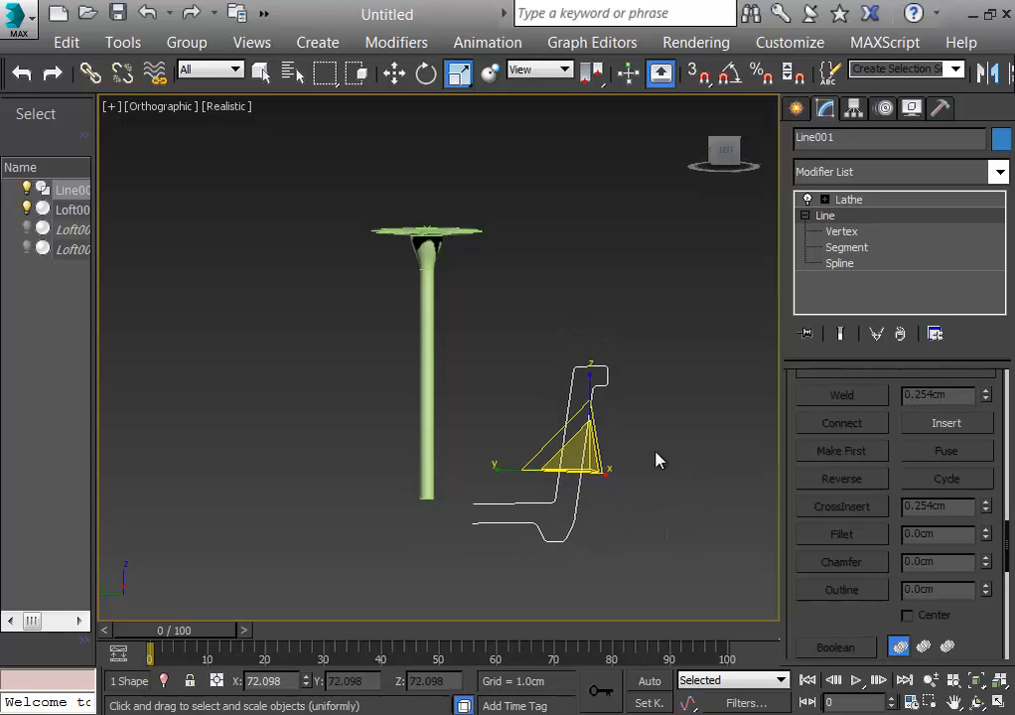
left_click(711, 520)
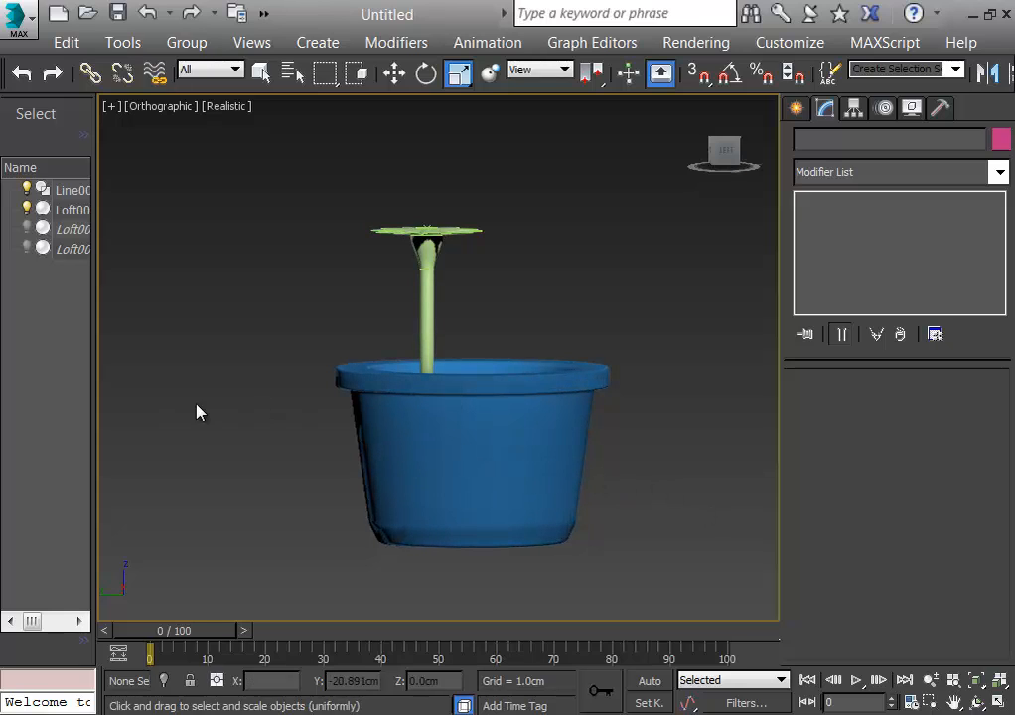
Move the pot along Y in the top view until it is centered around the flower's stem, and check it in perspective
key("t")
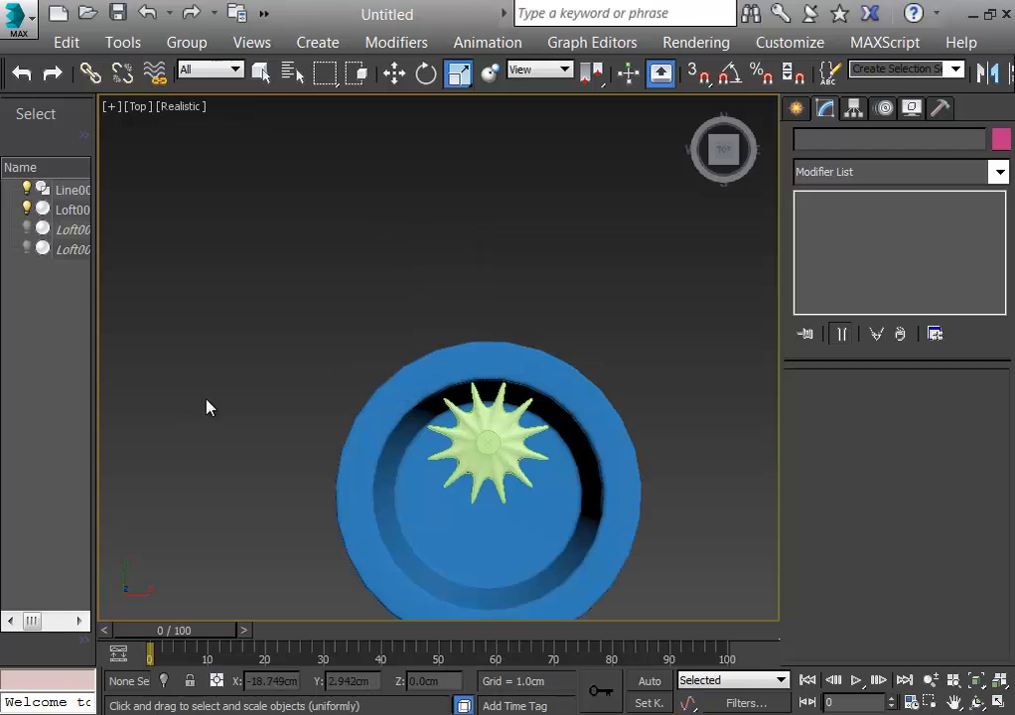
left_click(505, 517)
key("w")
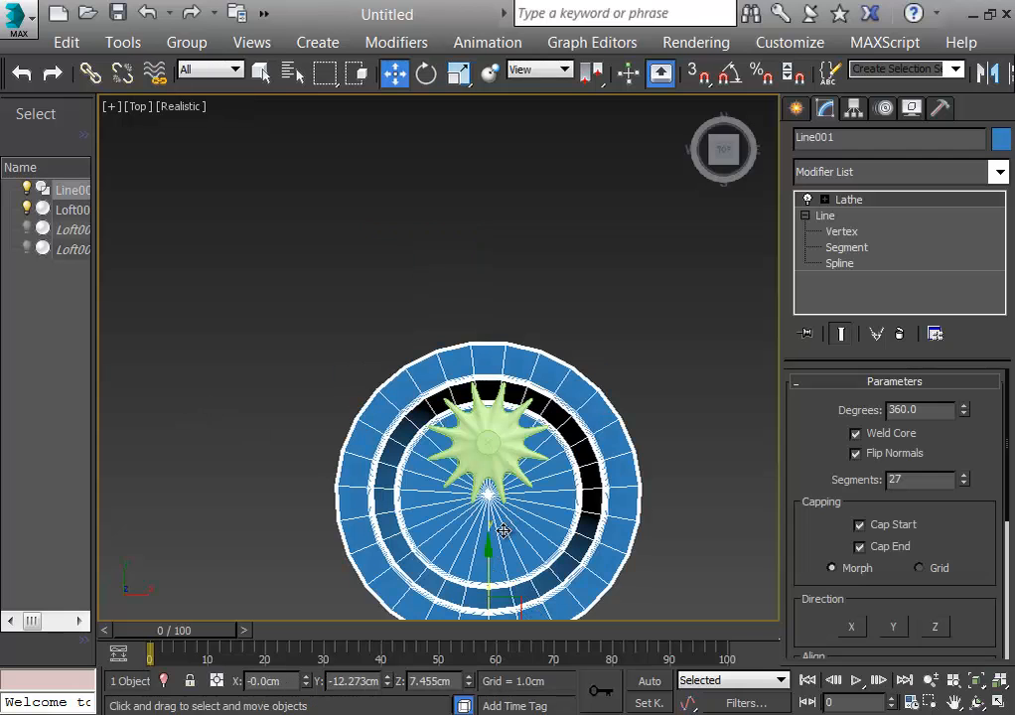
left_click_drag(487, 562, 486, 526)
left_click(748, 529)
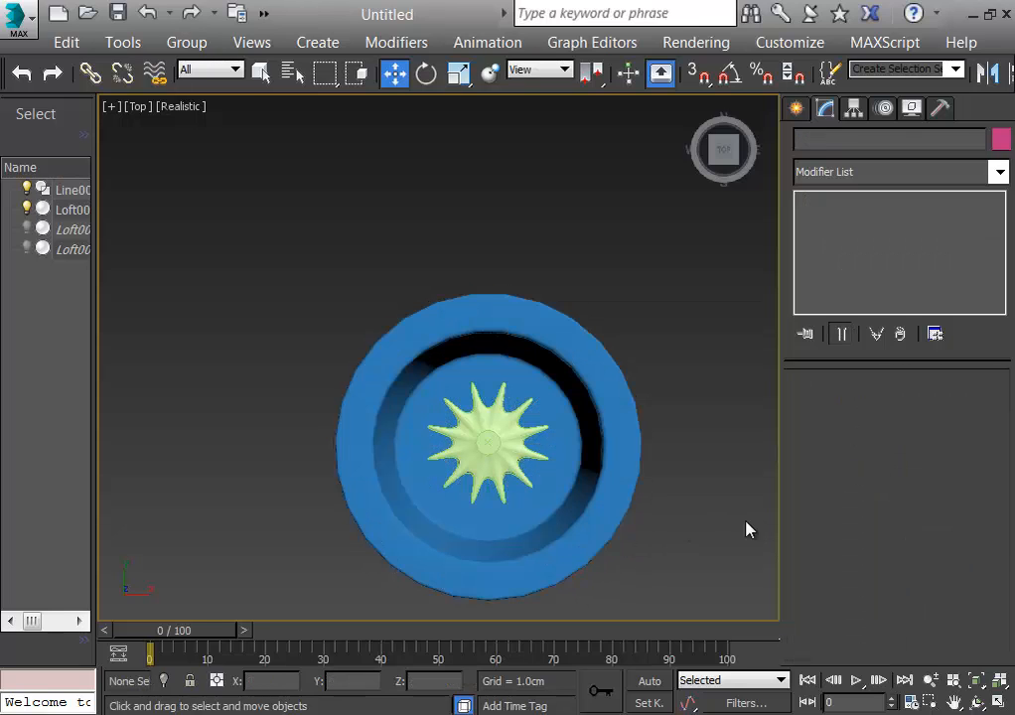
key("p")
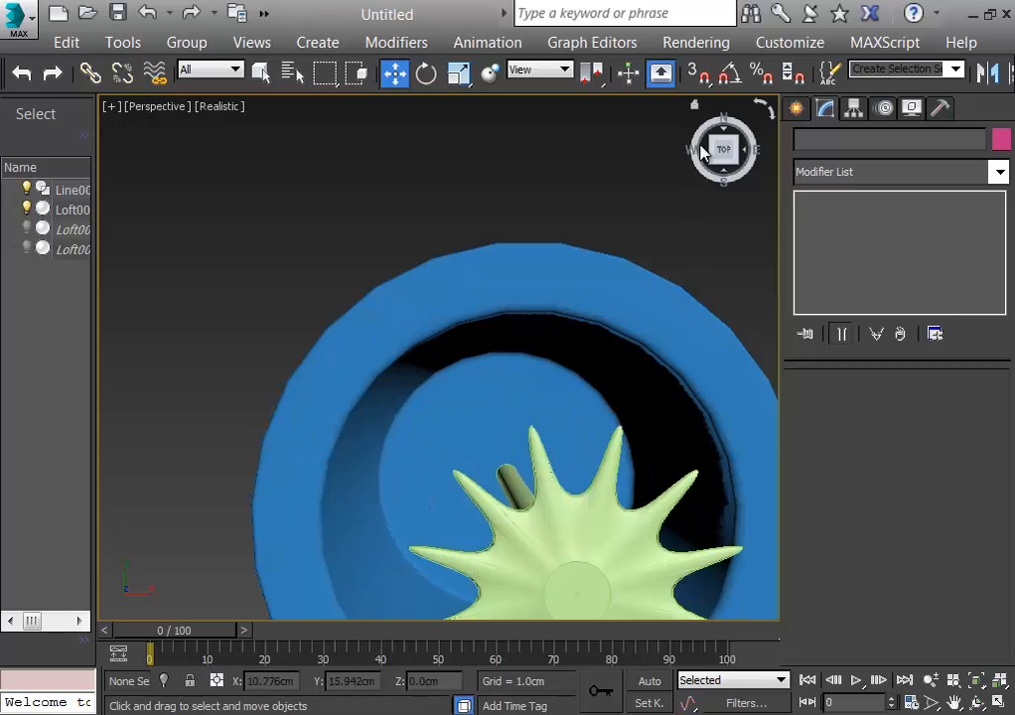
left_click(695, 105)
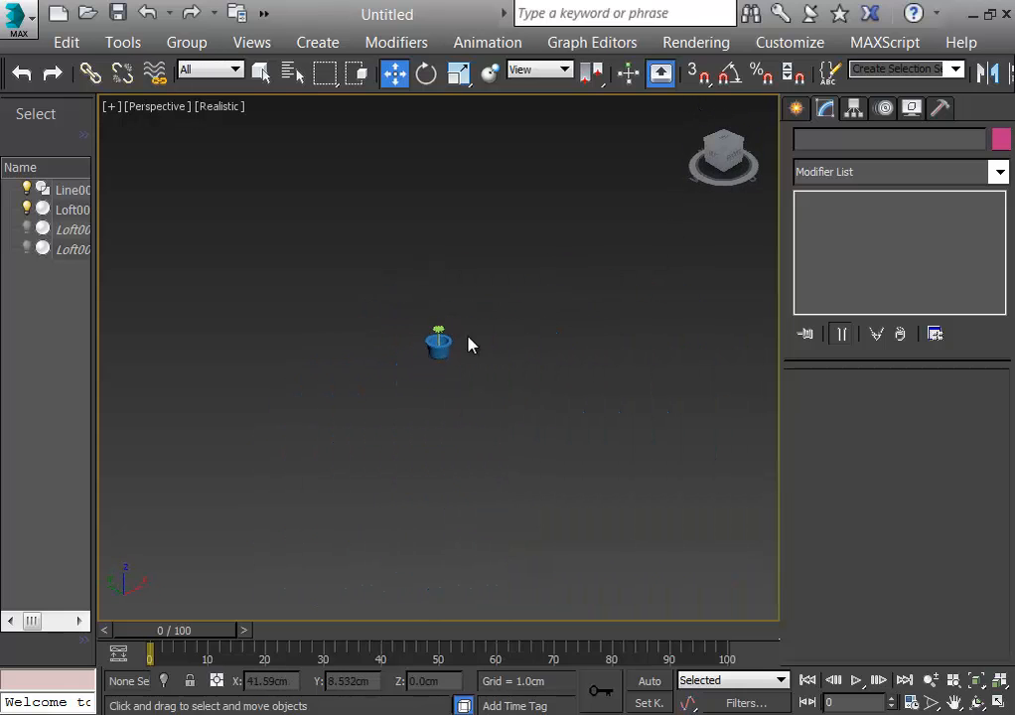
key("z")
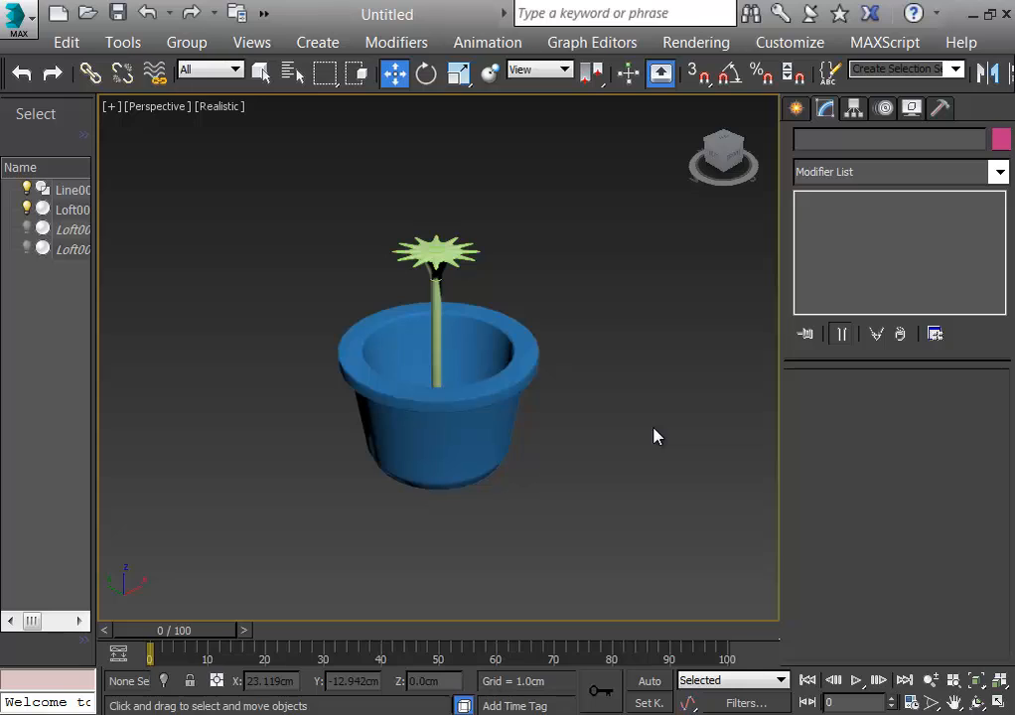
Hide the green flower and draw a standard primitive cylinder overlapping the pot, with radius about 8.2 cm and height about 5 cm
key("t")
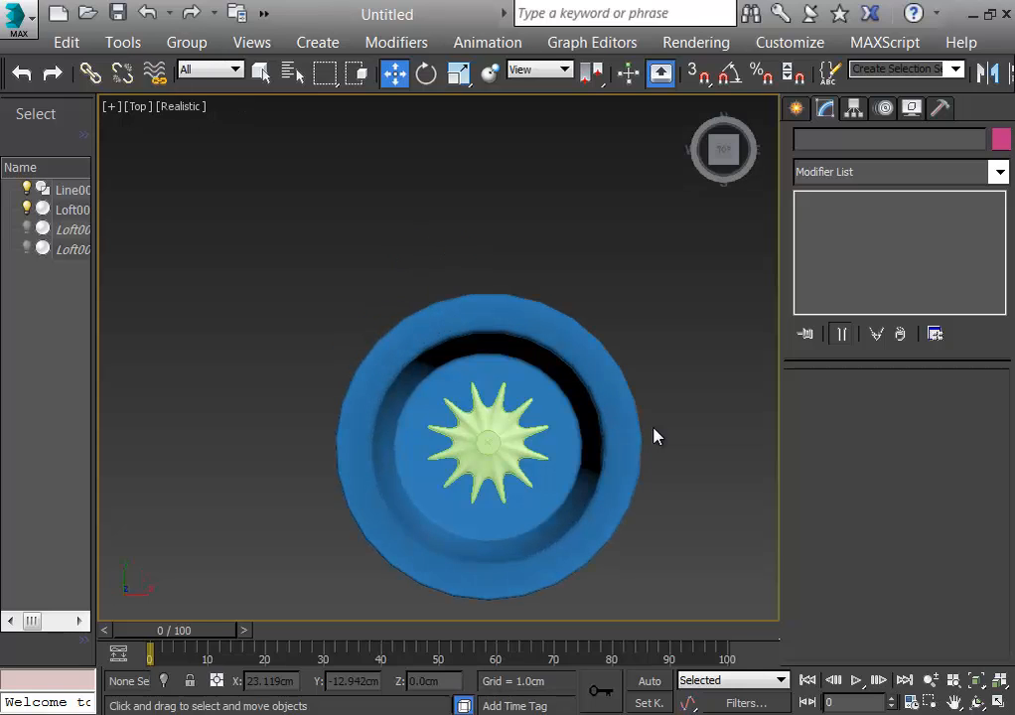
left_click(26, 209)
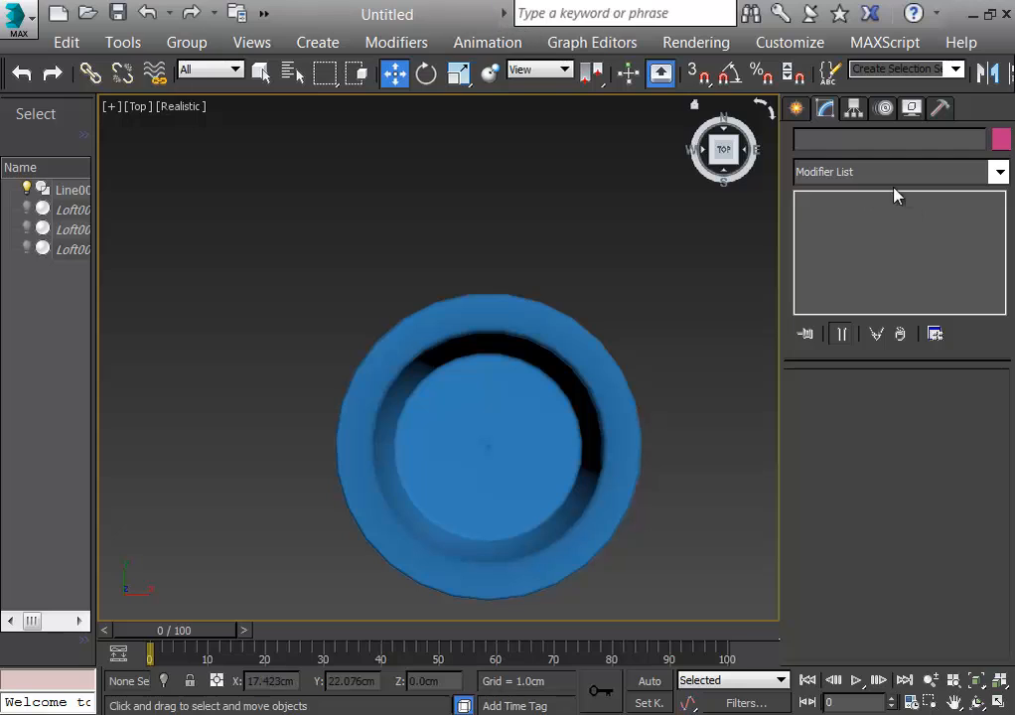
left_click(798, 109)
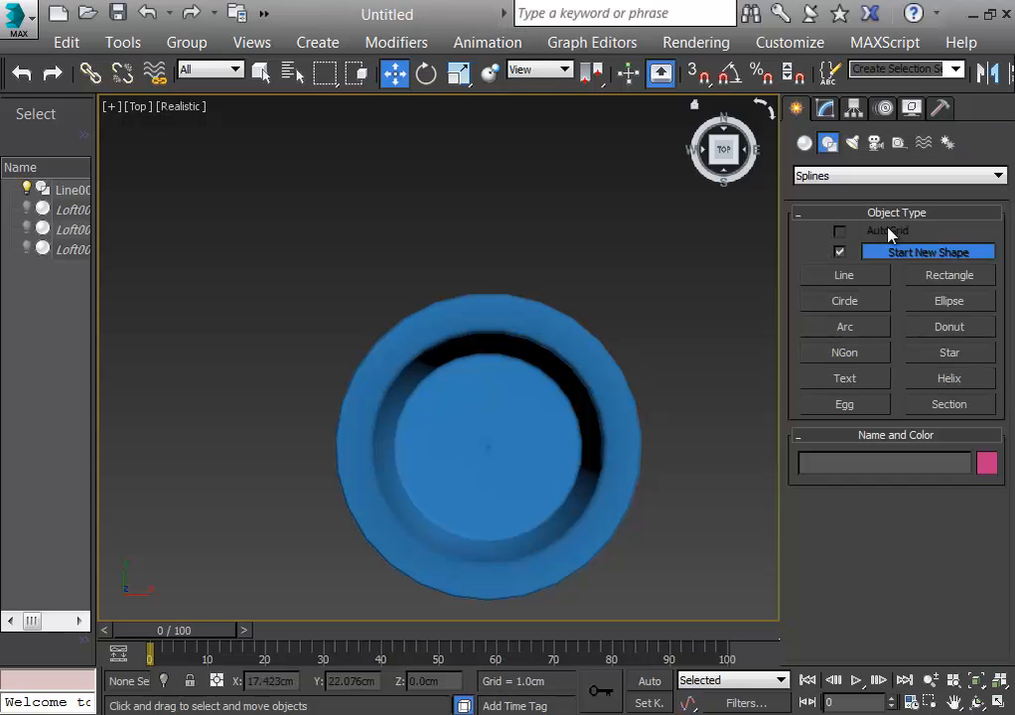
left_click(804, 143)
left_click(811, 177)
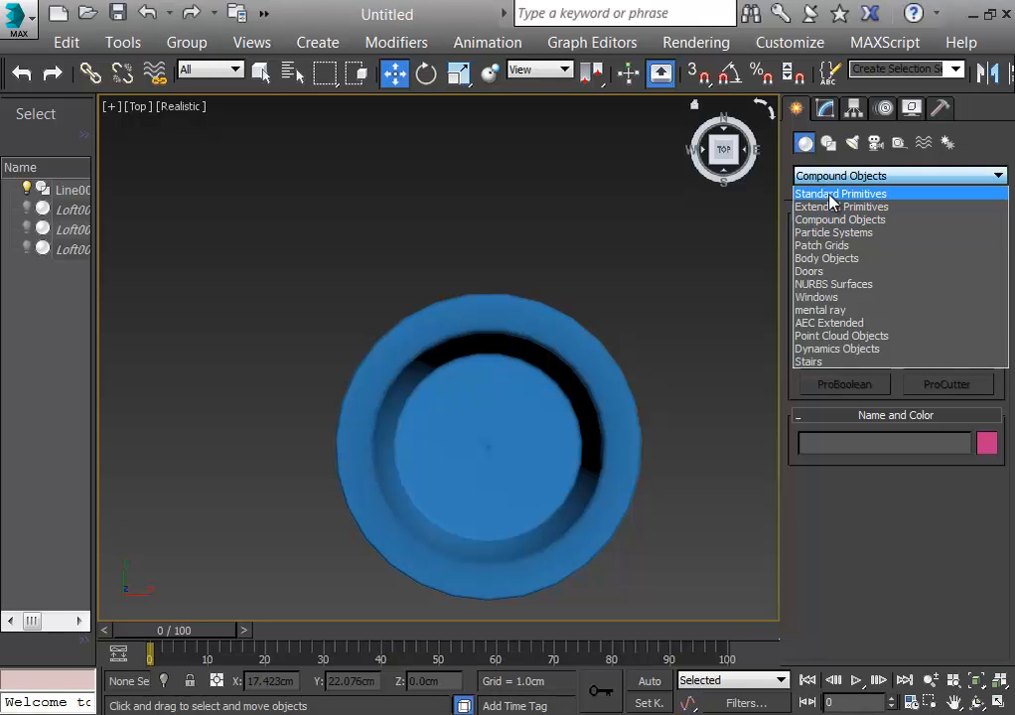
left_click(831, 195)
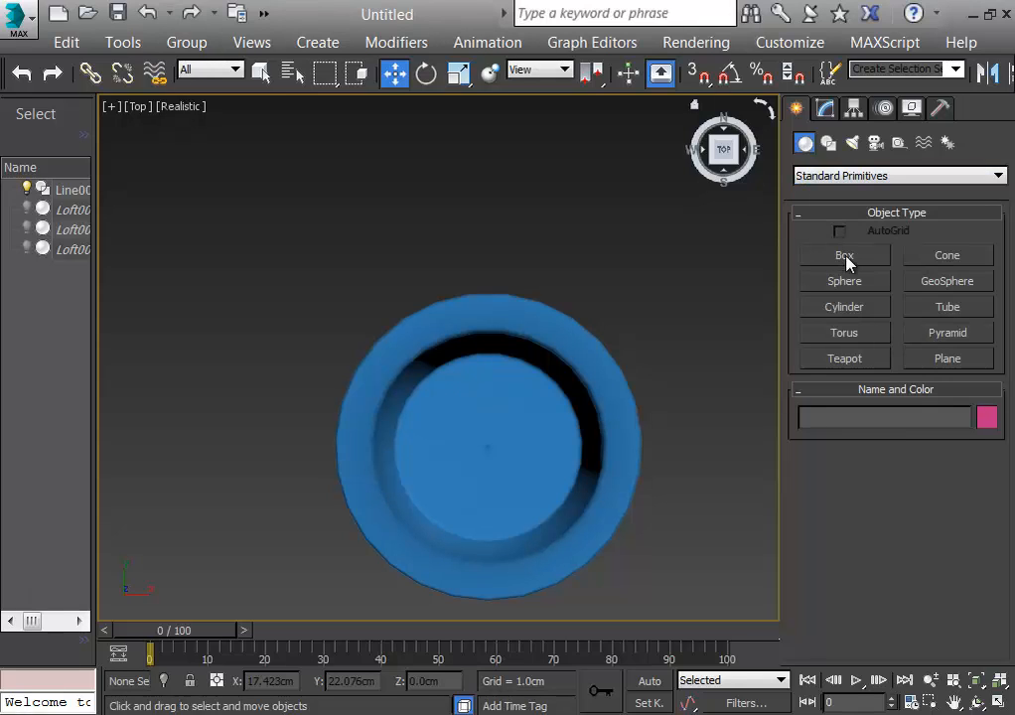
left_click(845, 307)
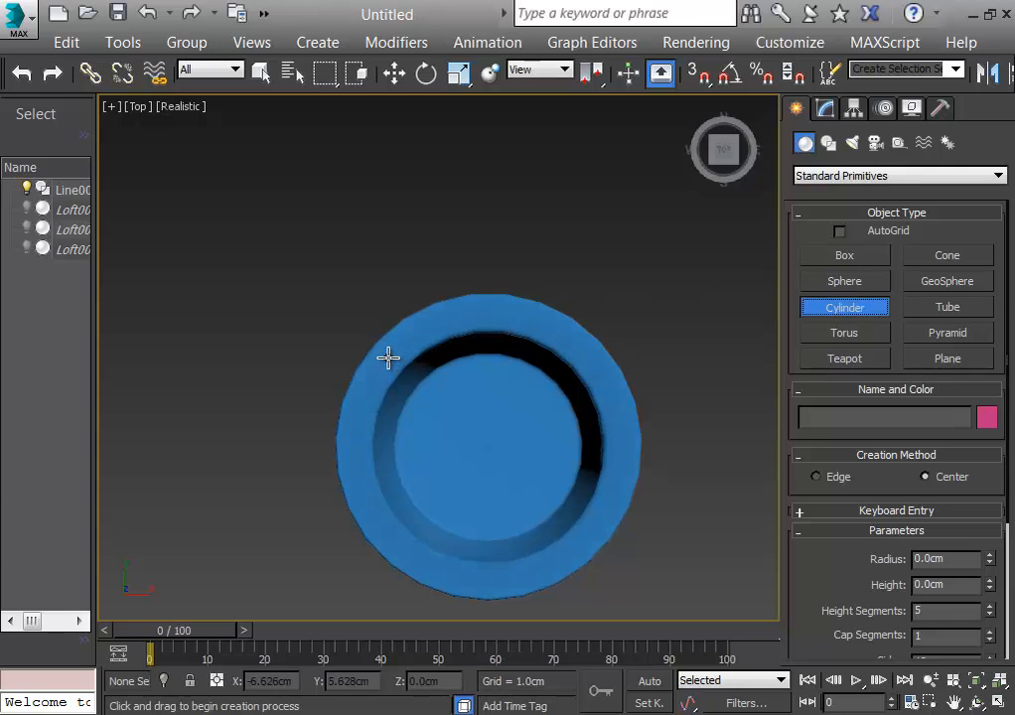
left_click_drag(388, 357, 467, 455)
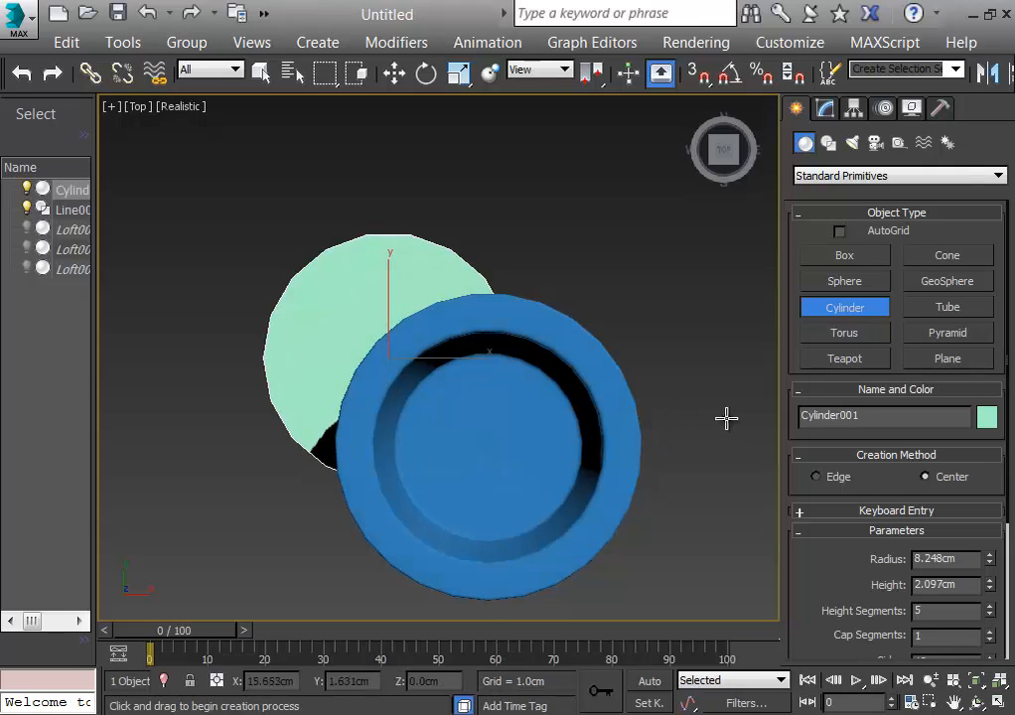
left_click(698, 380)
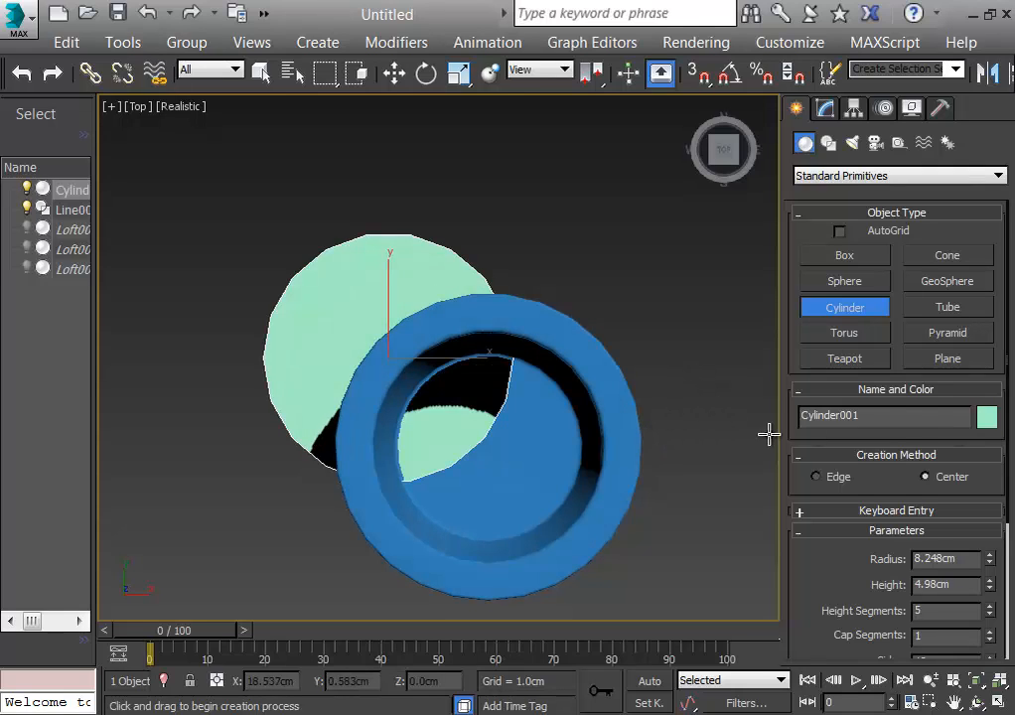
Reduce the cylinder's height to about 1.1 cm while viewing it from the left side
key("l")
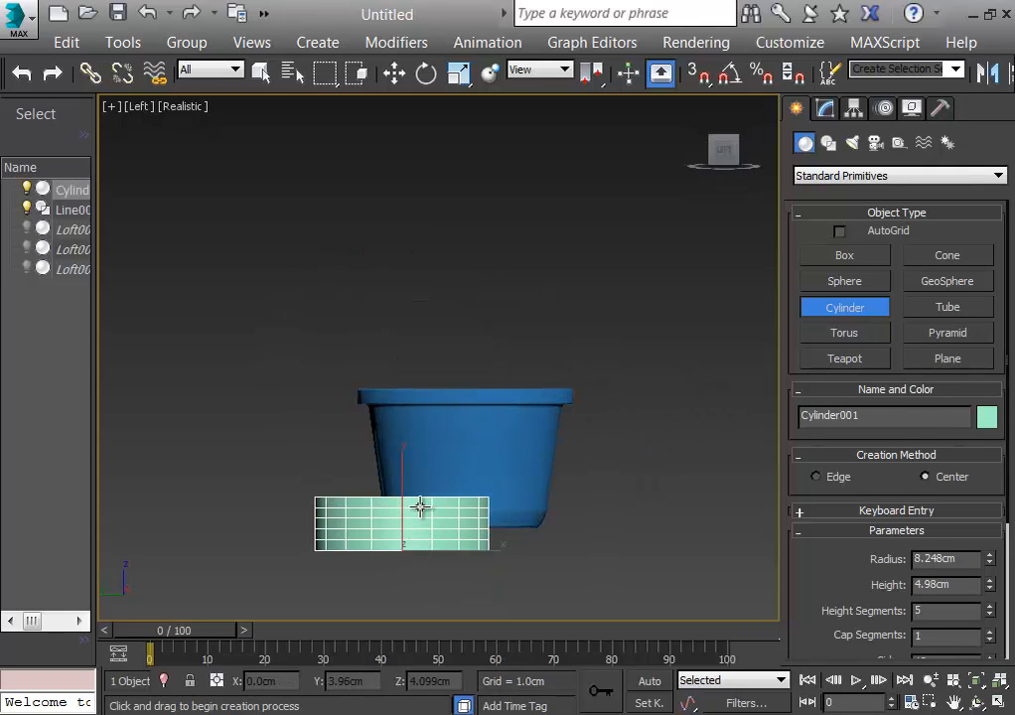
left_click(825, 107)
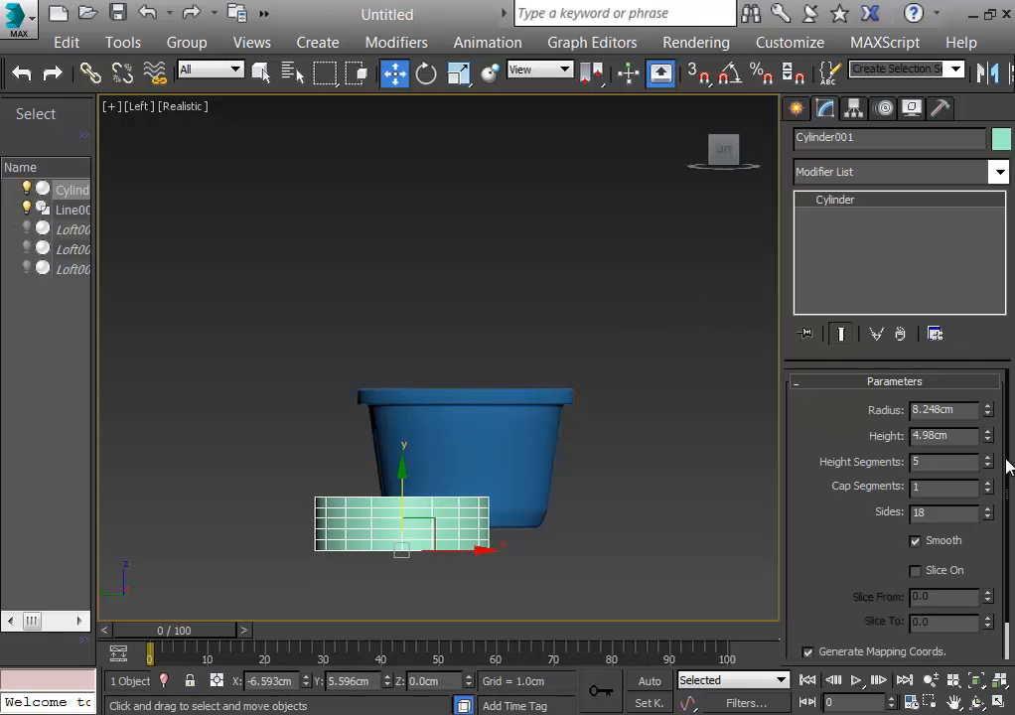
left_click_drag(989, 440, 989, 510)
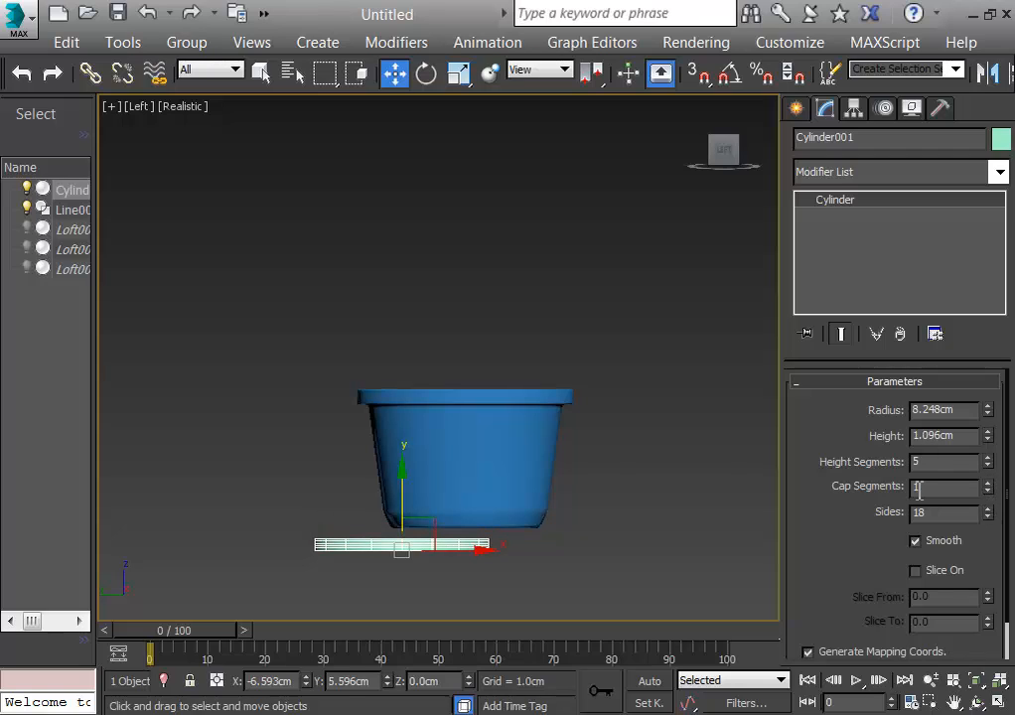
Change the cylinder's object color to dark orange and deselect it
left_click(1000, 139)
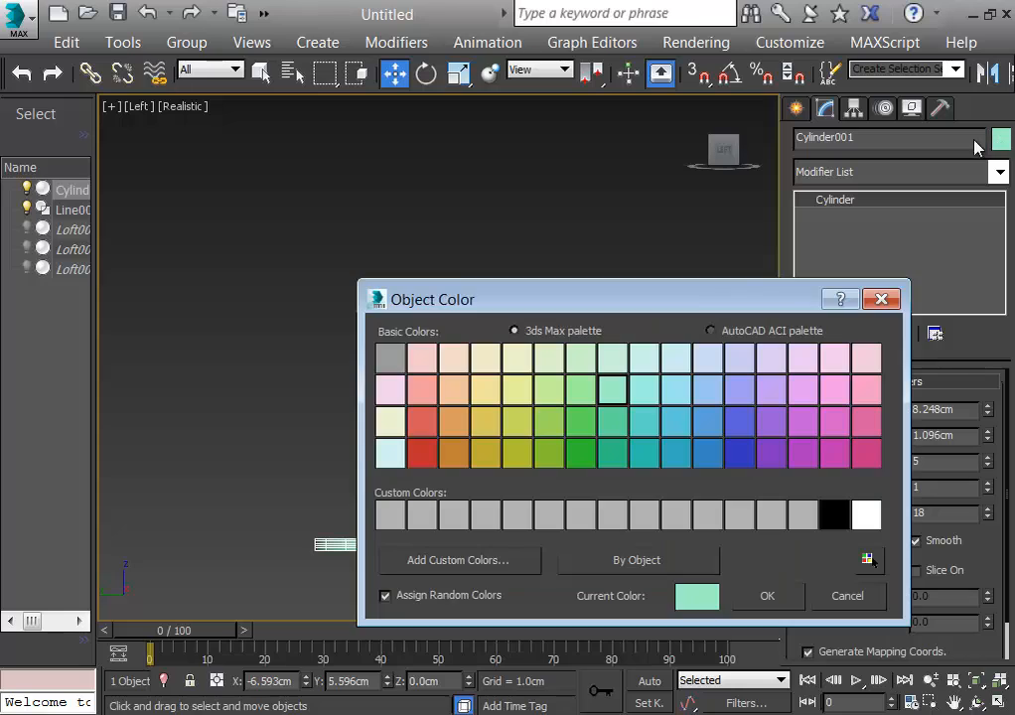
left_click(455, 454)
left_click(781, 599)
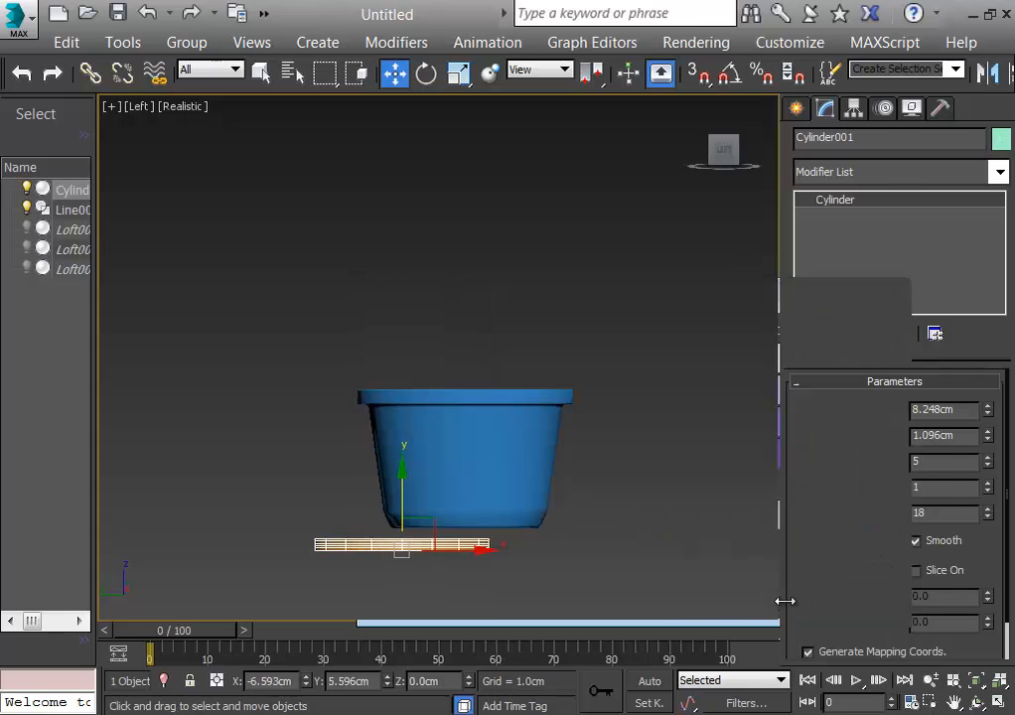
left_click(553, 561)
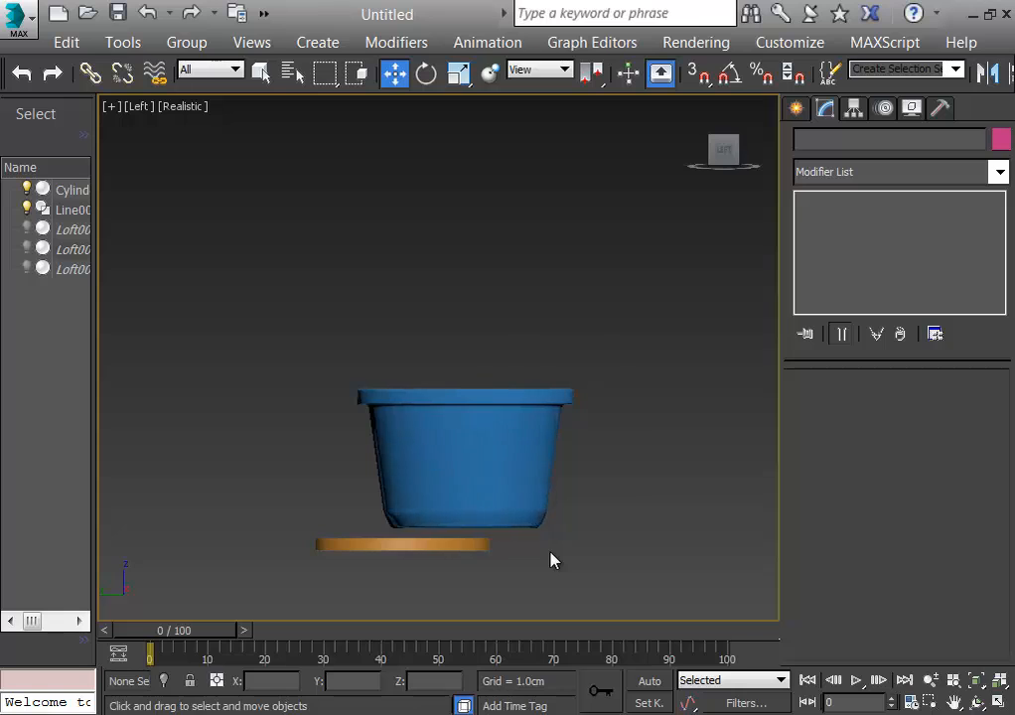
Align the cylinder to the pot in X, Y and Z position, pivot point to pivot point
key("t")
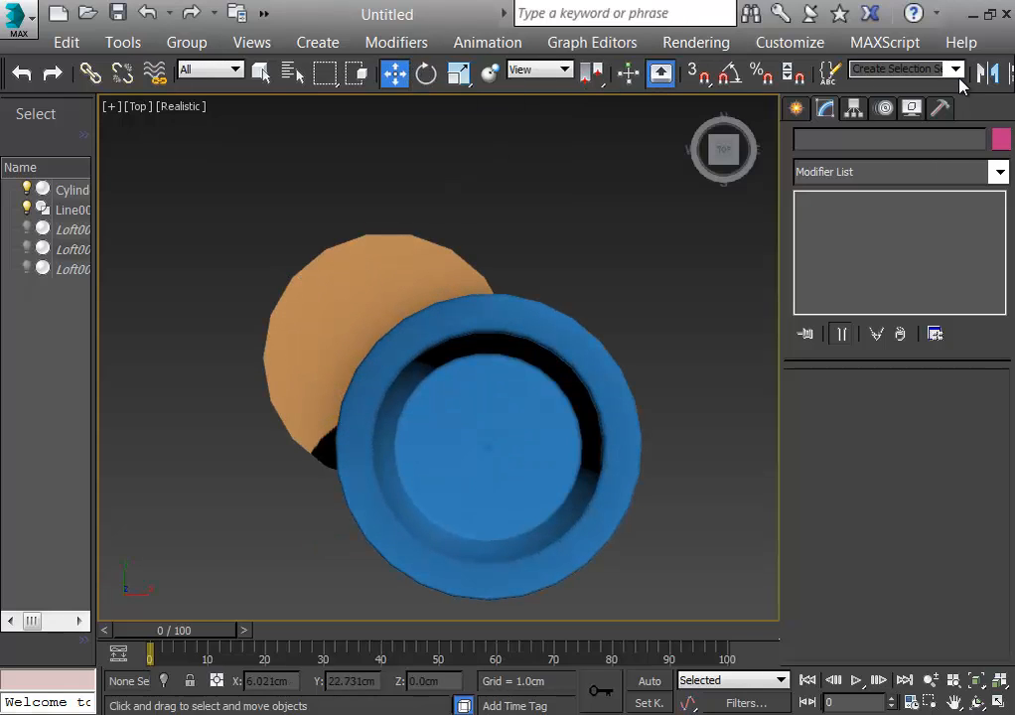
left_click_drag(983, 74, 806, 109)
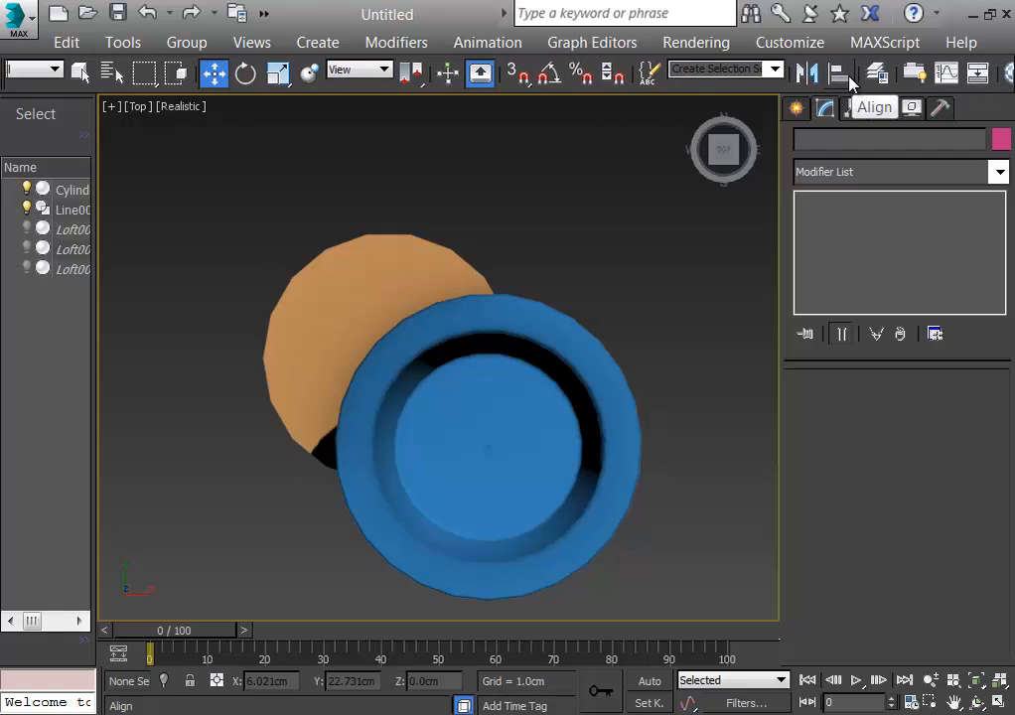
left_click(357, 257)
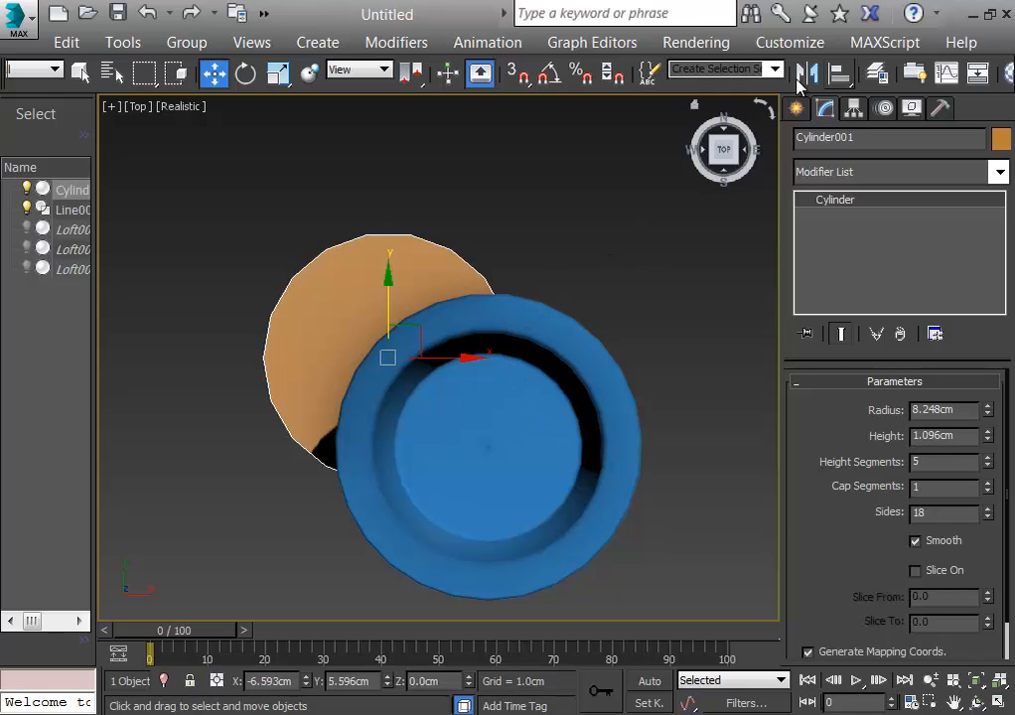
left_click(839, 72)
left_click(522, 440)
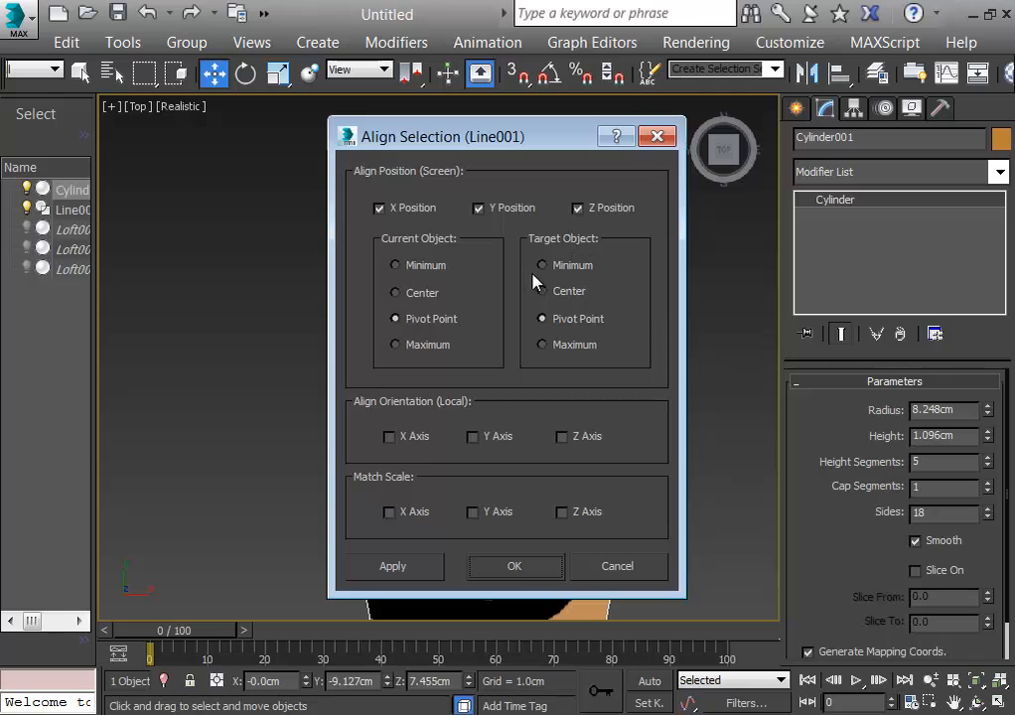
left_click(539, 565)
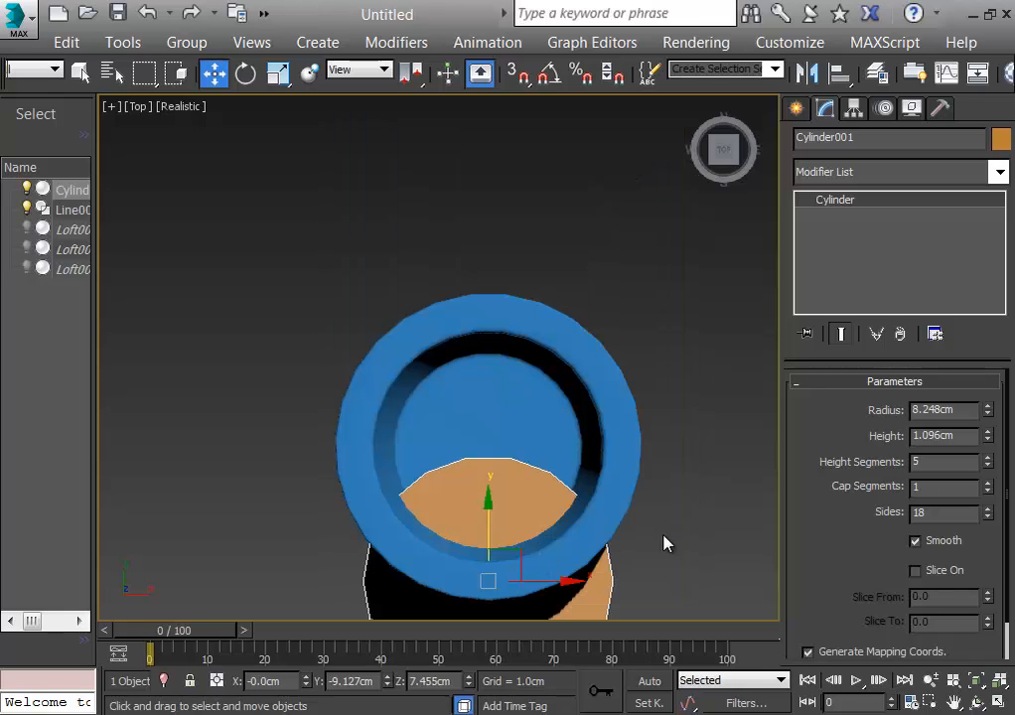
left_click(616, 576)
left_click(616, 576)
Move the cylinder into the pot's opening, centering it on Y and raising it to about Z 12.2 cm, just below the rim
left_click_drag(484, 539, 484, 421)
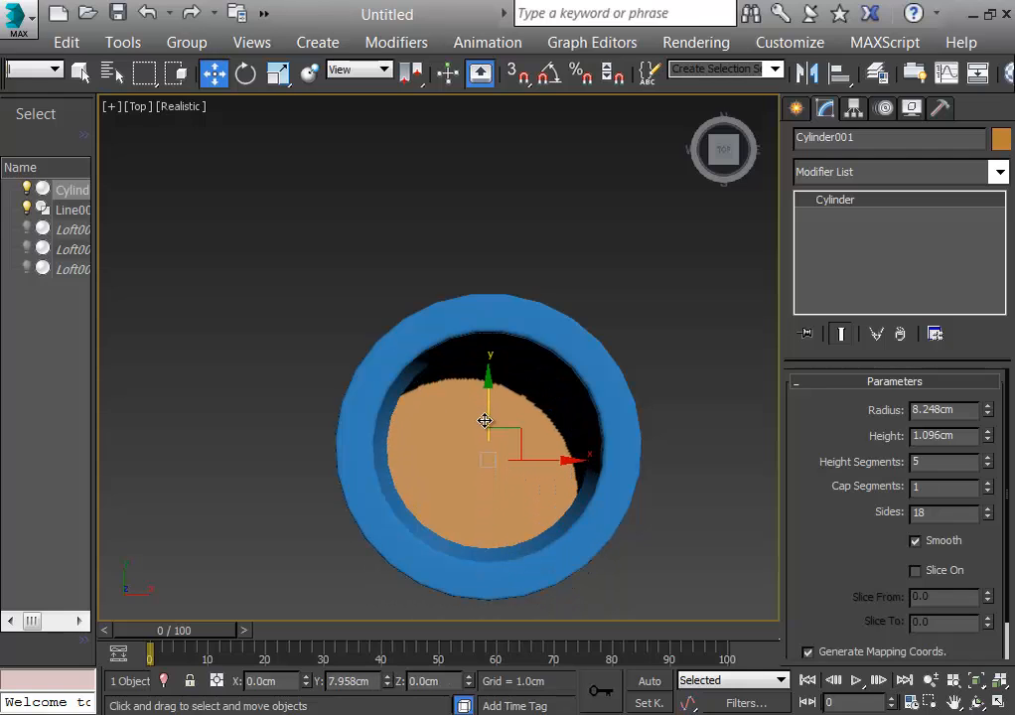
key("l")
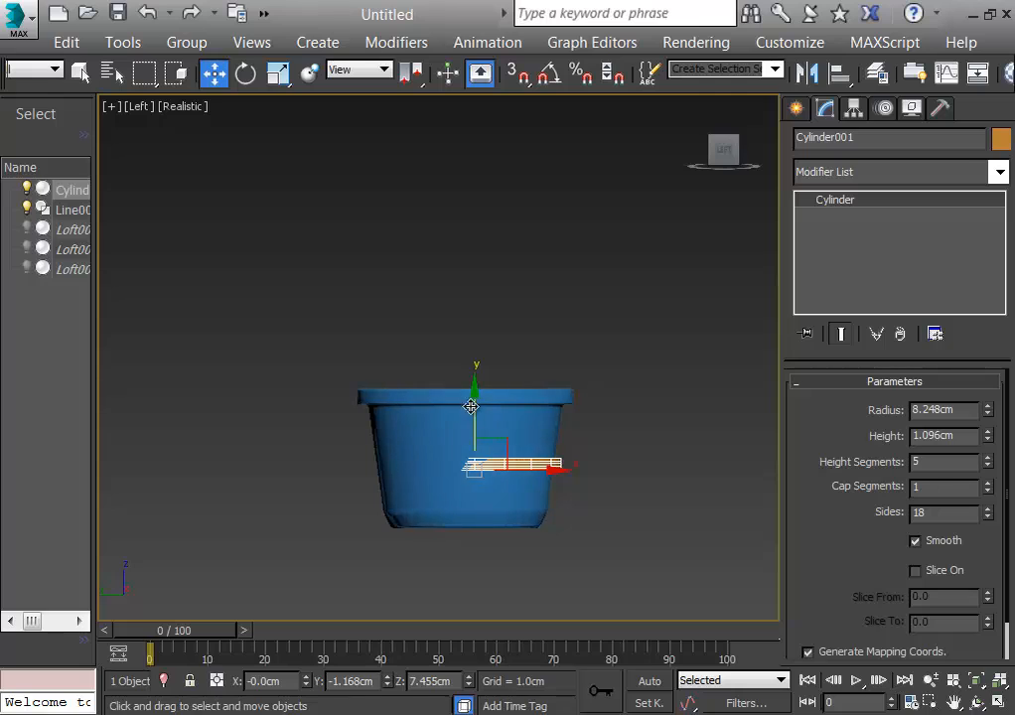
left_click_drag(473, 408, 470, 365)
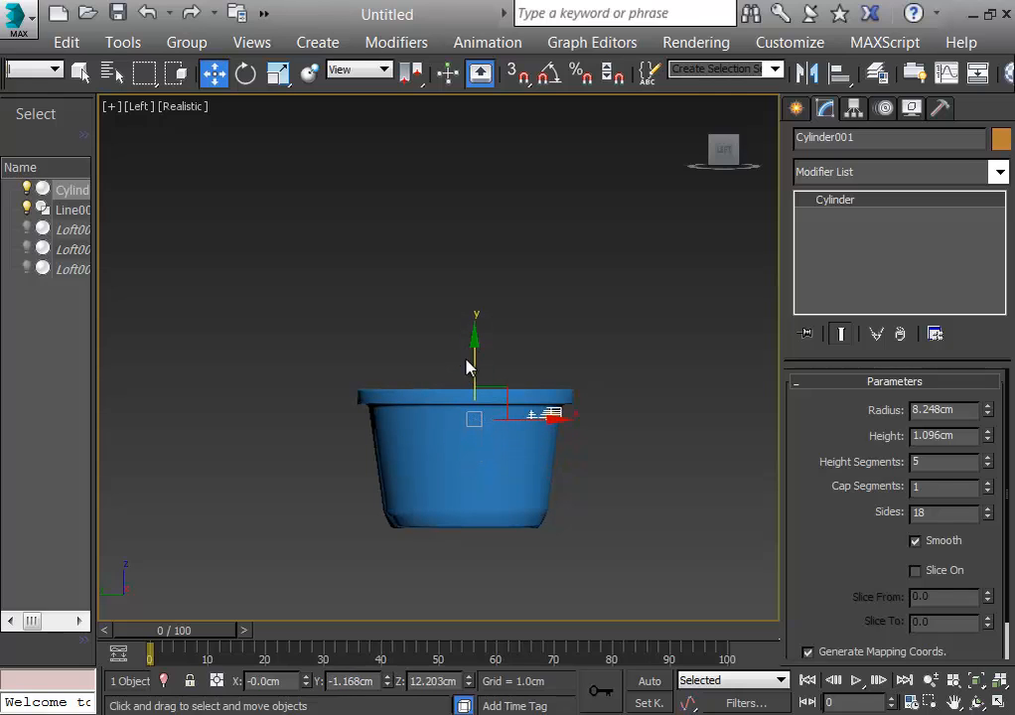
key("t")
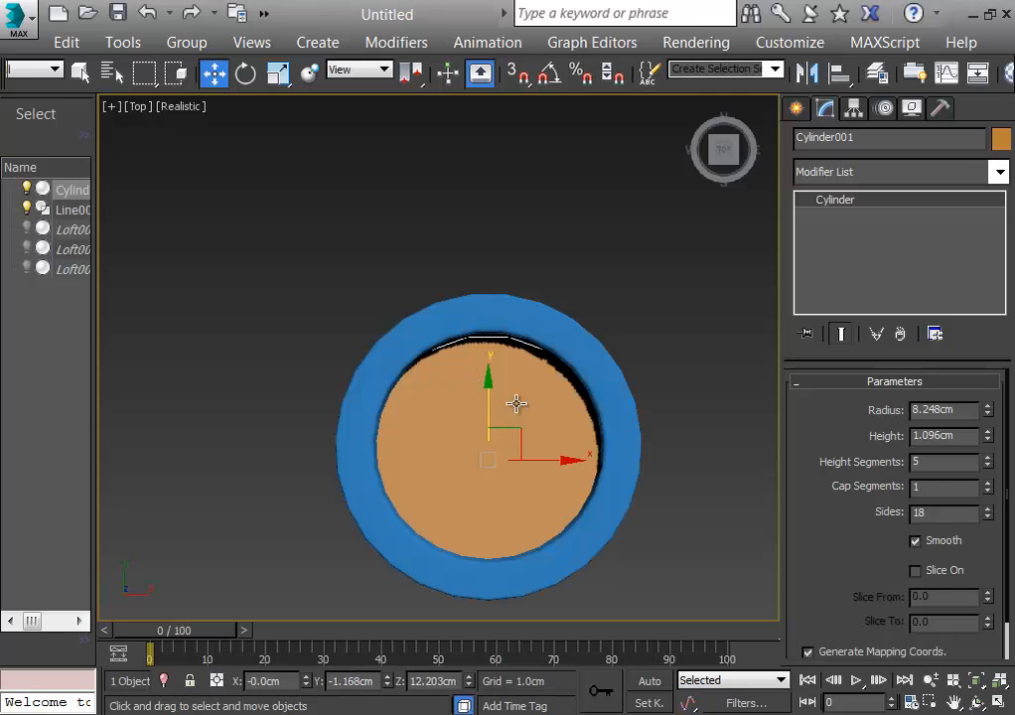
mouse_move(489, 404)
left_mouse_down()
mouse_move(492, 389)
mouse_move(503, 389)
left_mouse_up()
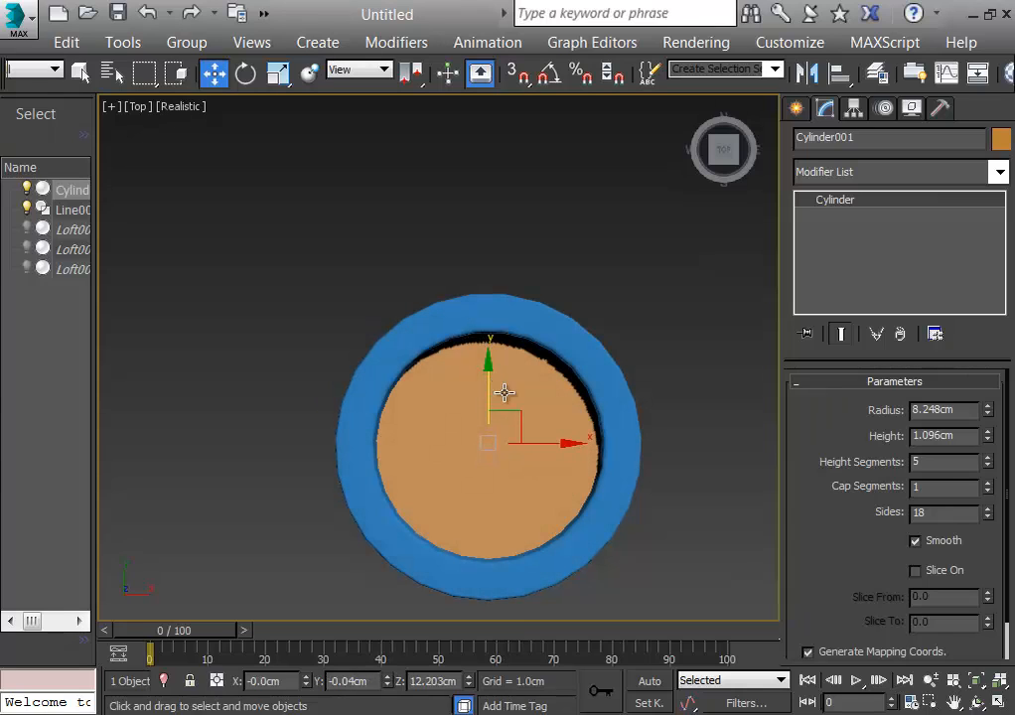
Examine how the cylinder fits inside the pot in the orthographic views and up close in perspective, and deselect it
key("l")
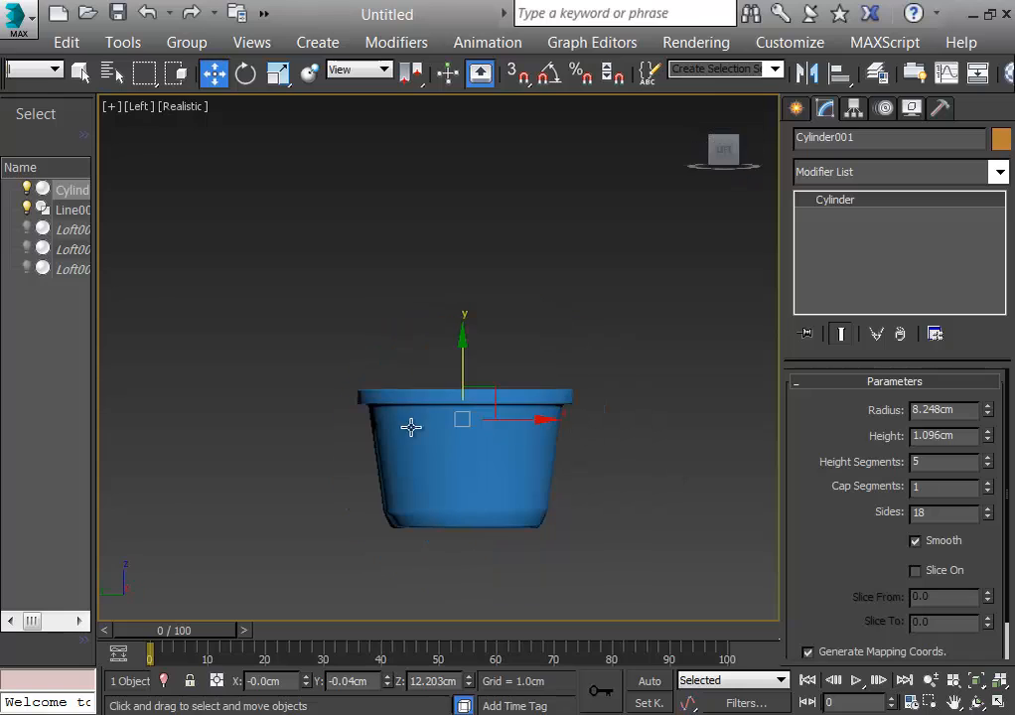
key("f")
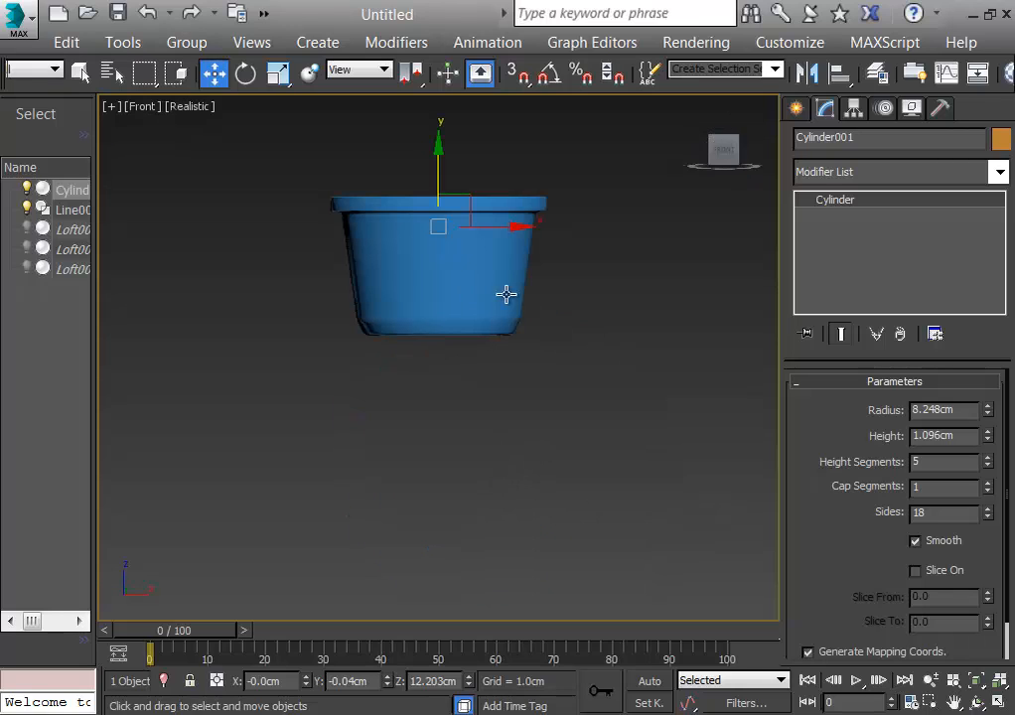
key("t")
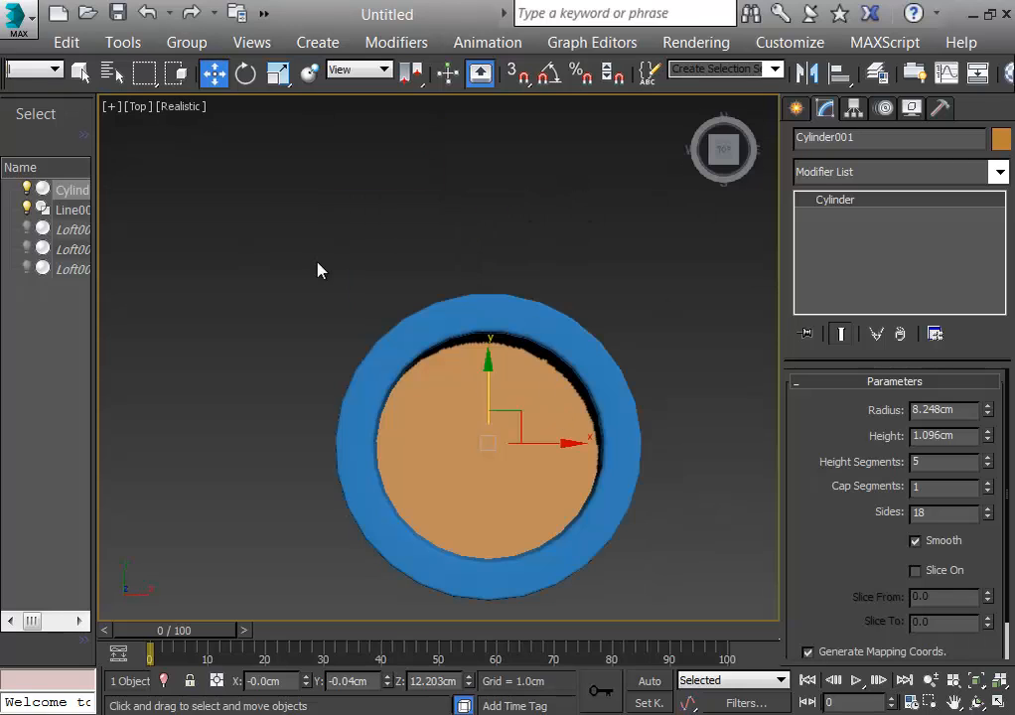
key("b")
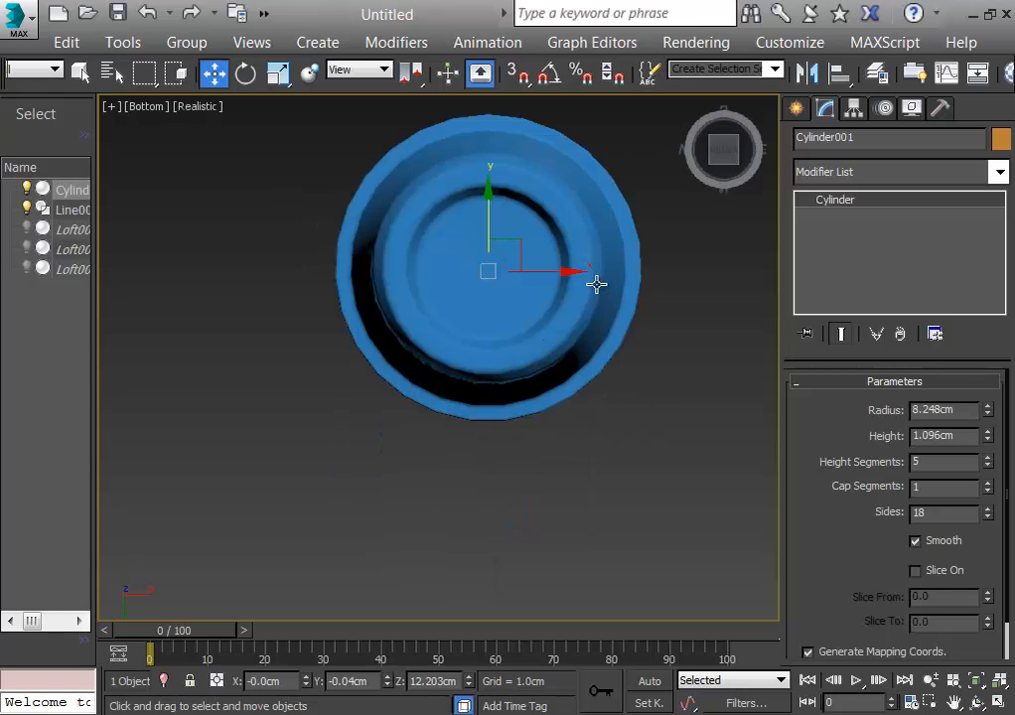
key("p")
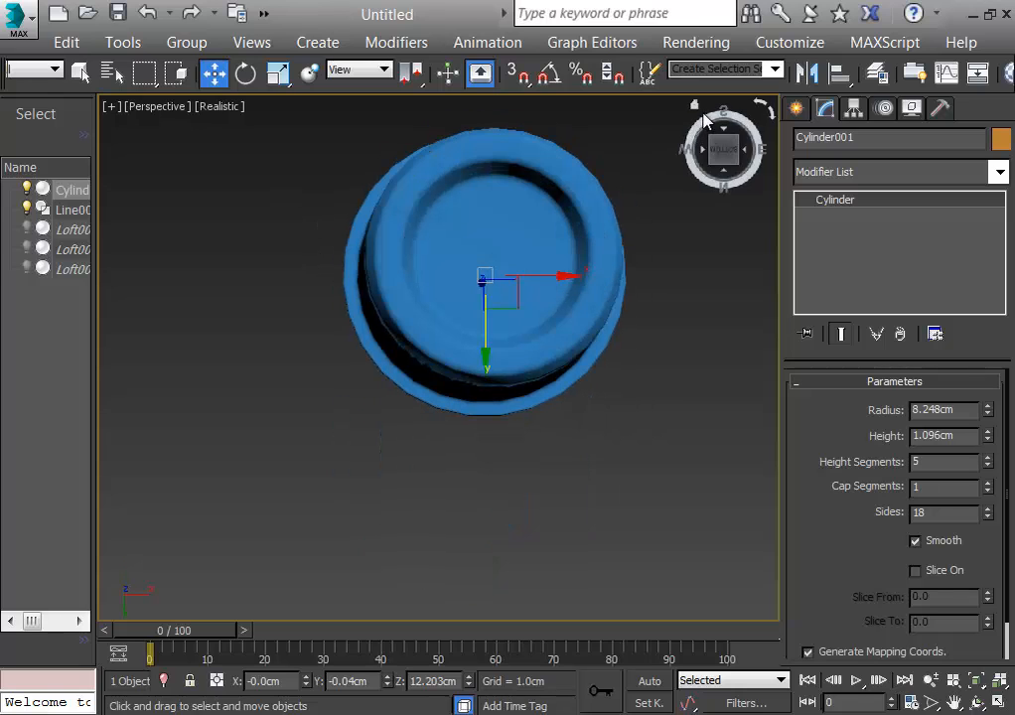
left_click(697, 107)
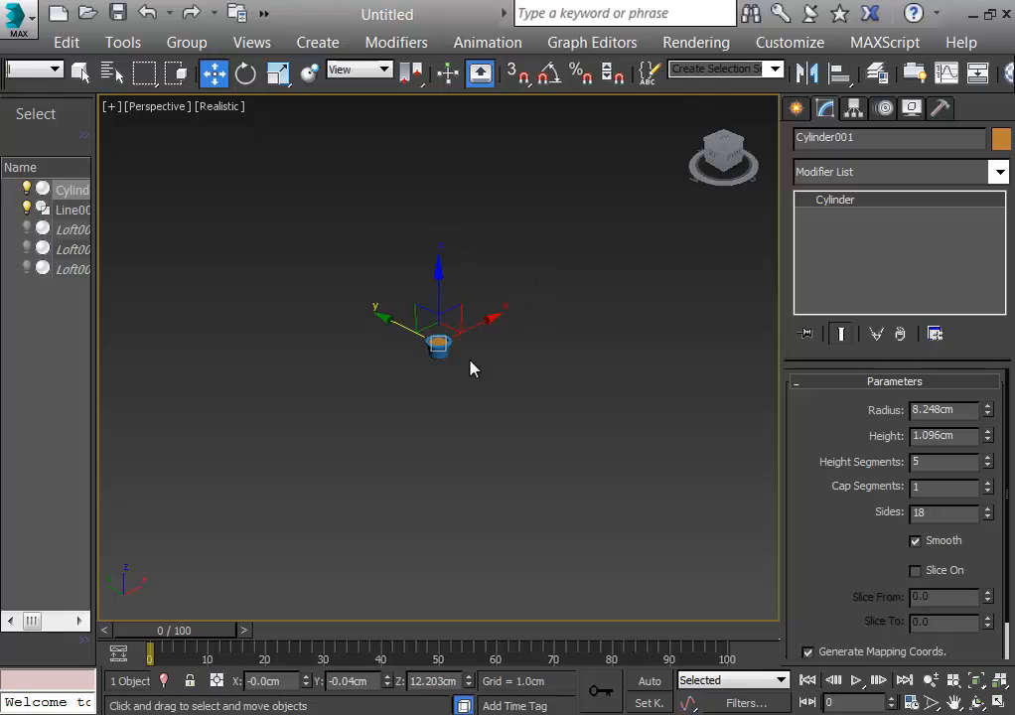
scroll(469, 408, "up", 5)
middle_click_drag(489, 349, 695, 446)
scroll(657, 414, "up", 2)
scroll(657, 422, "up", 2)
left_click(656, 465)
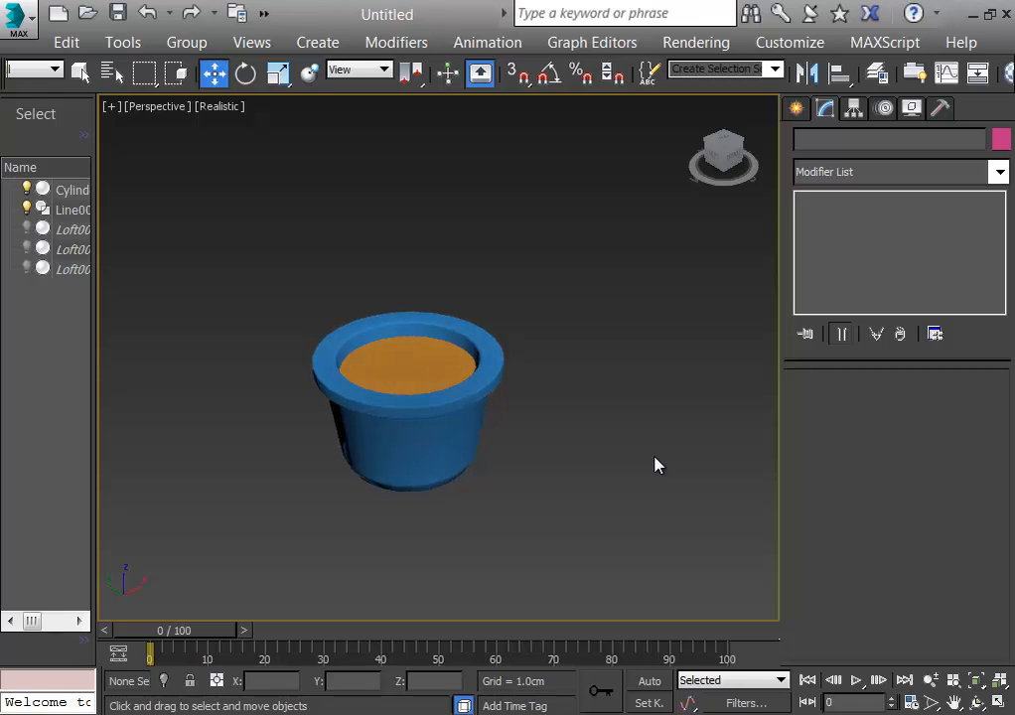
Unhide all three flower lofts
left_click(27, 229)
left_click(27, 249)
left_click(27, 269)
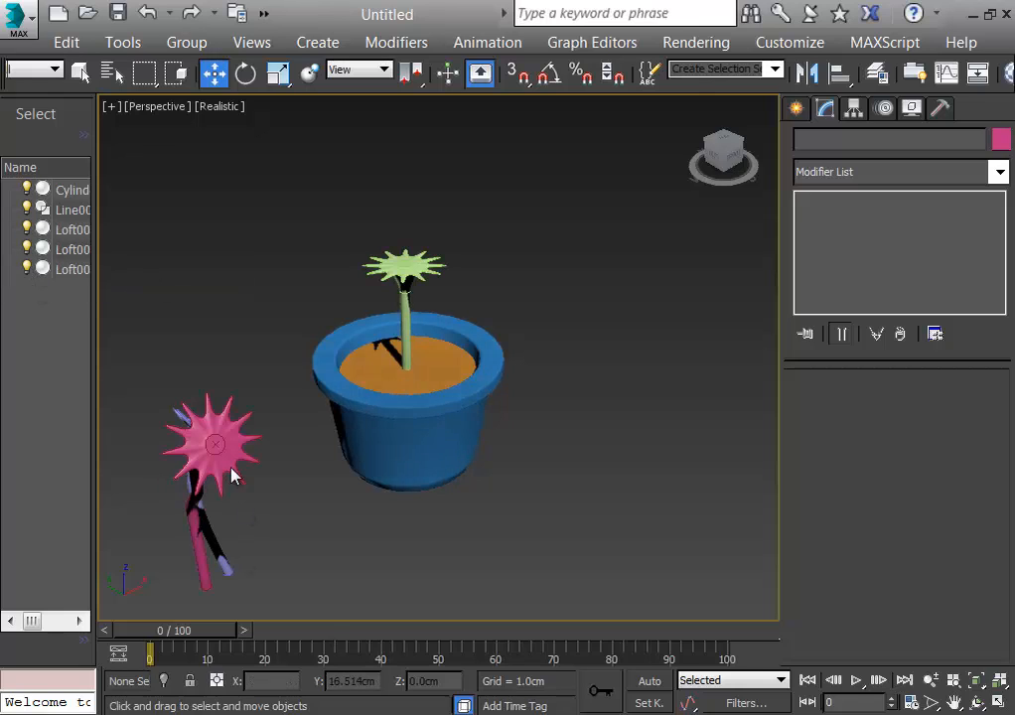
Move the pink flower into the pot beside the green flower, with its stem rooted in the orange soil, and deselect it
left_click(71, 229)
left_click(87, 251)
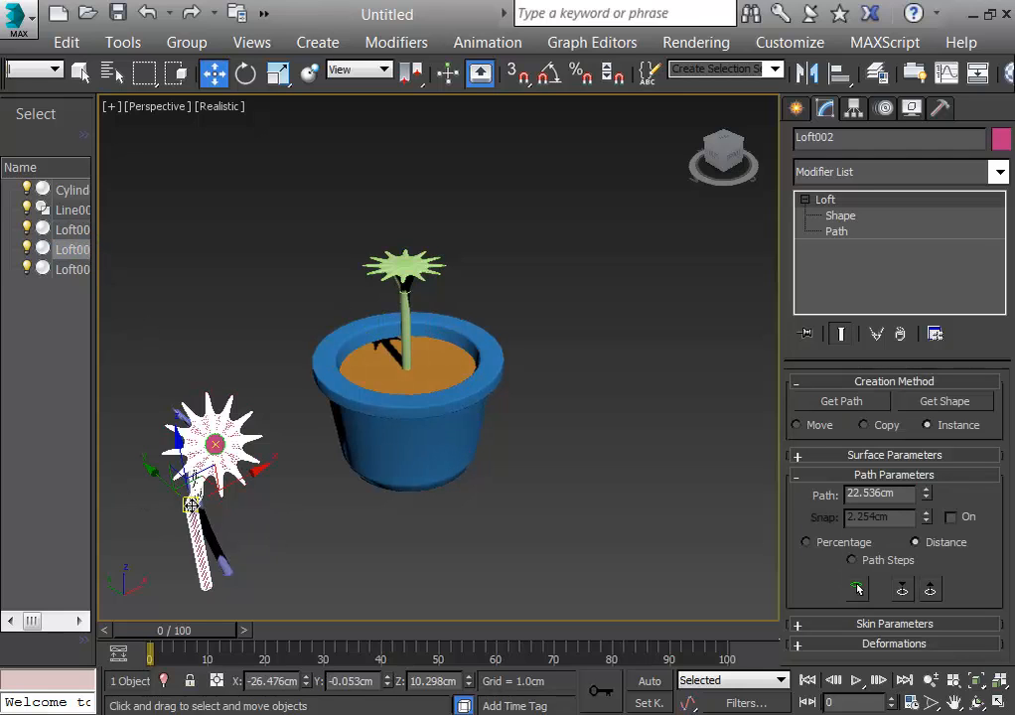
left_click_drag(192, 507, 498, 339)
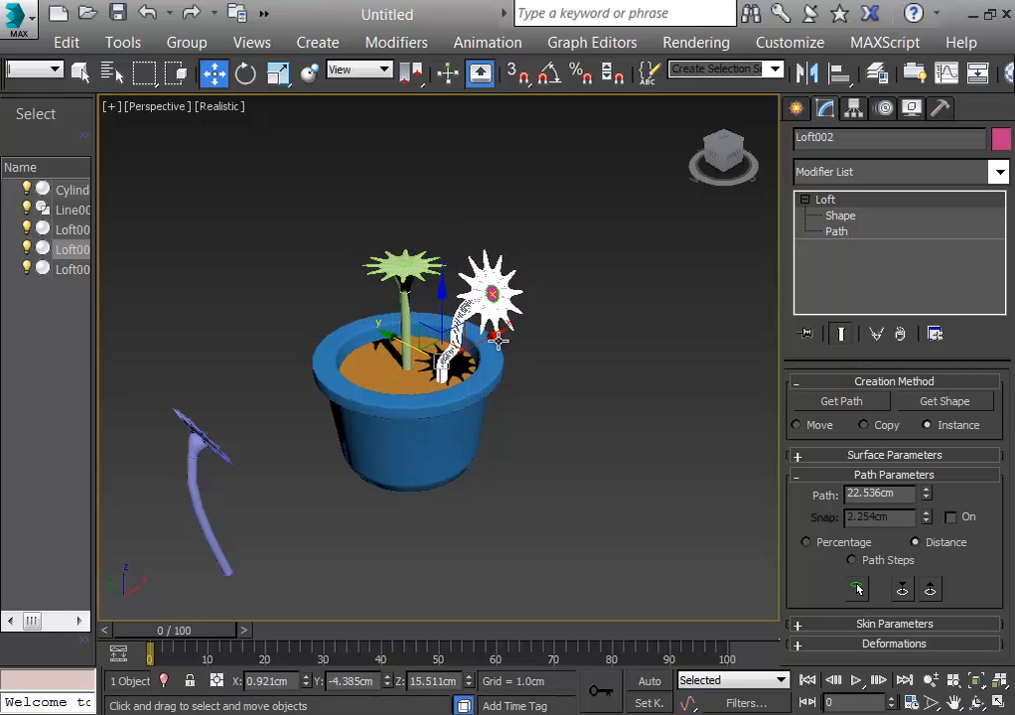
left_click(246, 526)
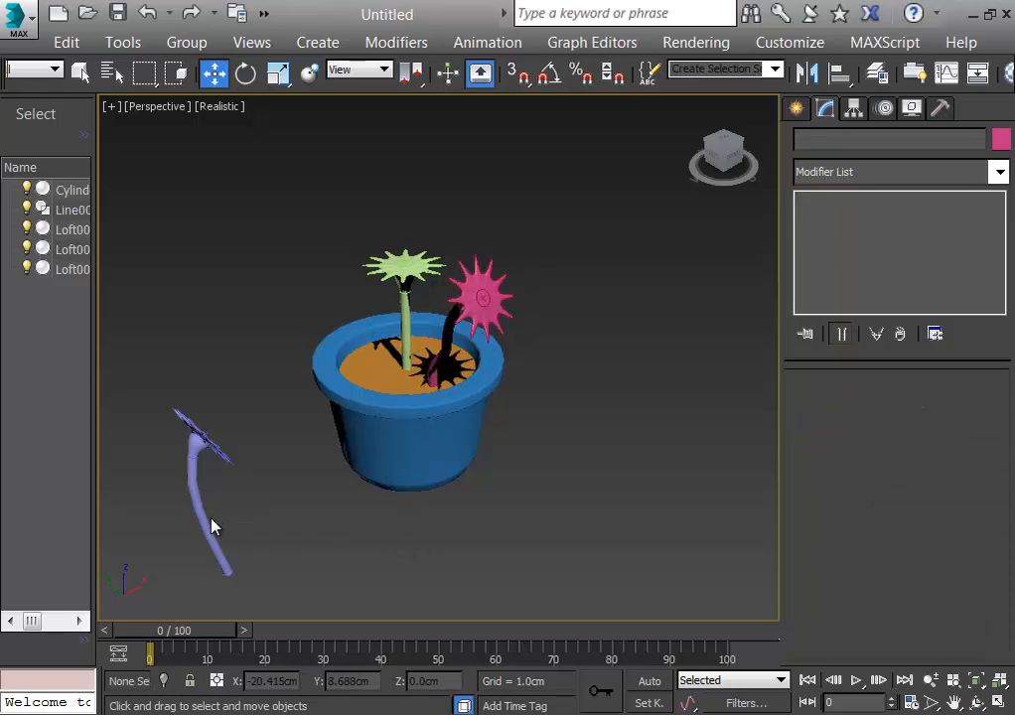
Move the purple flower into the pot behind the green flower, adjusting its placement over the soil in the top view
left_click(207, 518)
left_click_drag(219, 507, 392, 341)
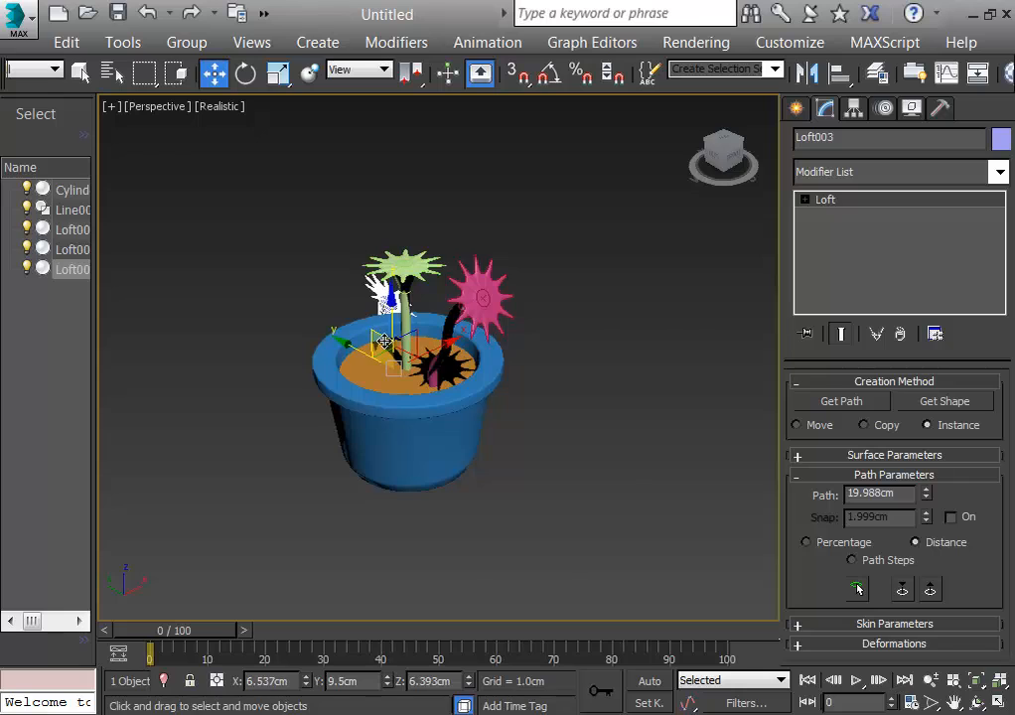
key("t")
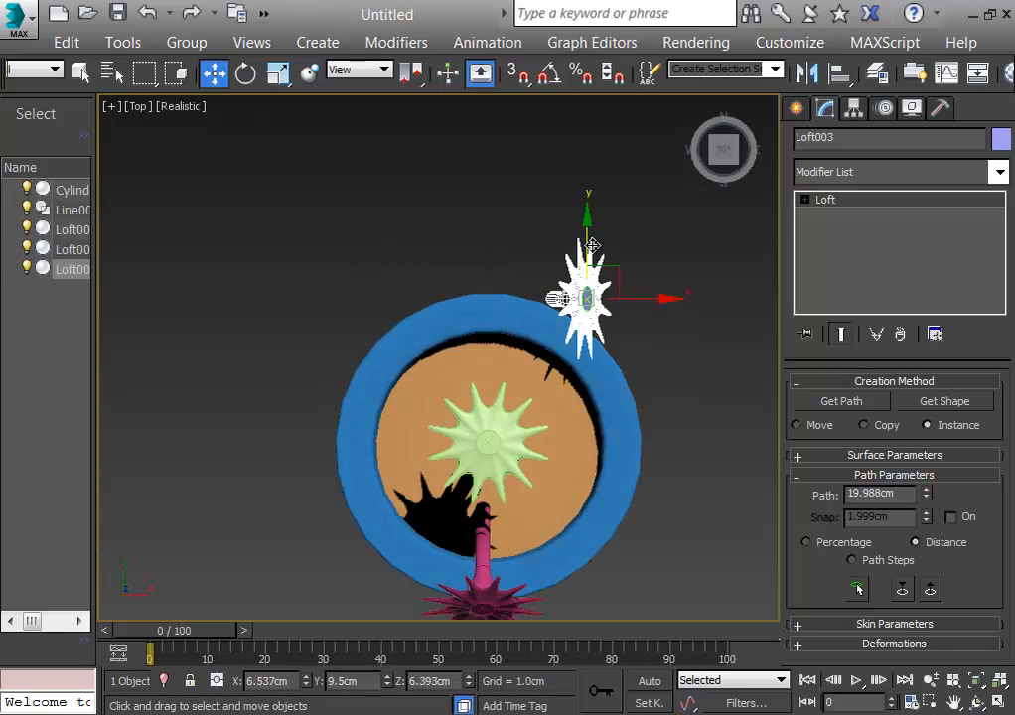
left_click_drag(592, 245, 593, 321)
left_click_drag(663, 380, 581, 371)
left_click(487, 299)
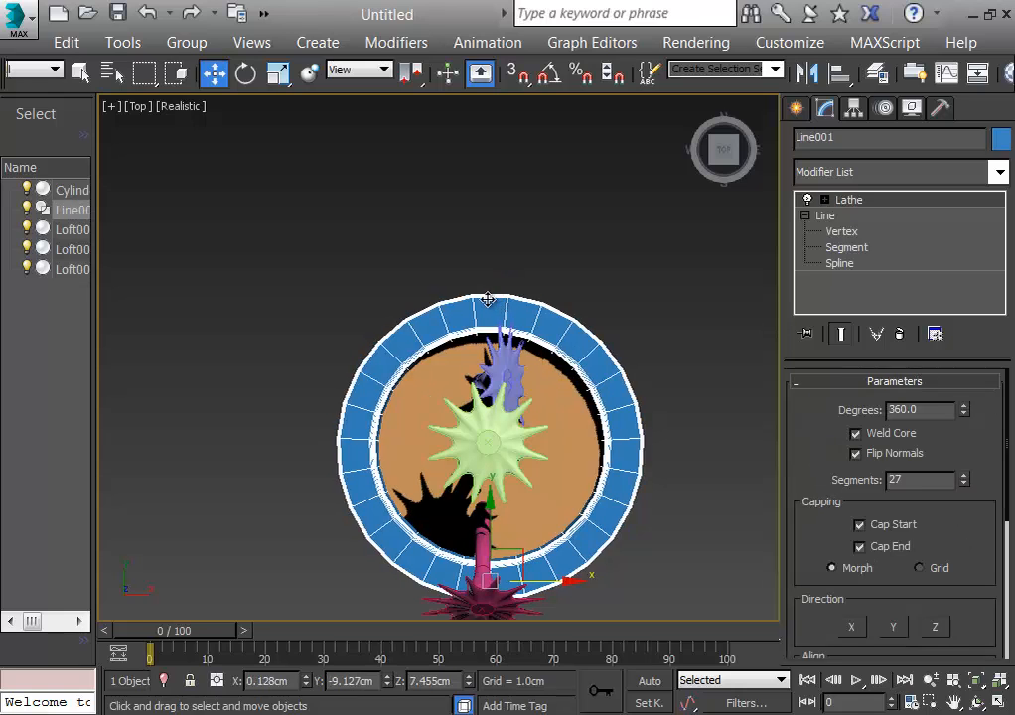
left_click(509, 366)
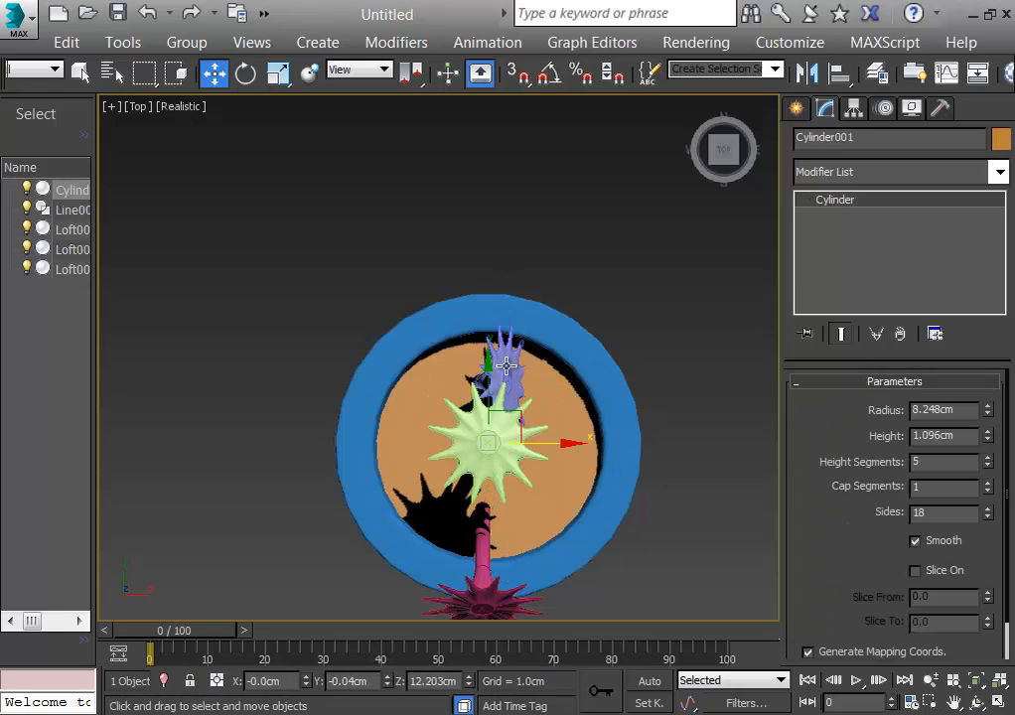
left_click(507, 366)
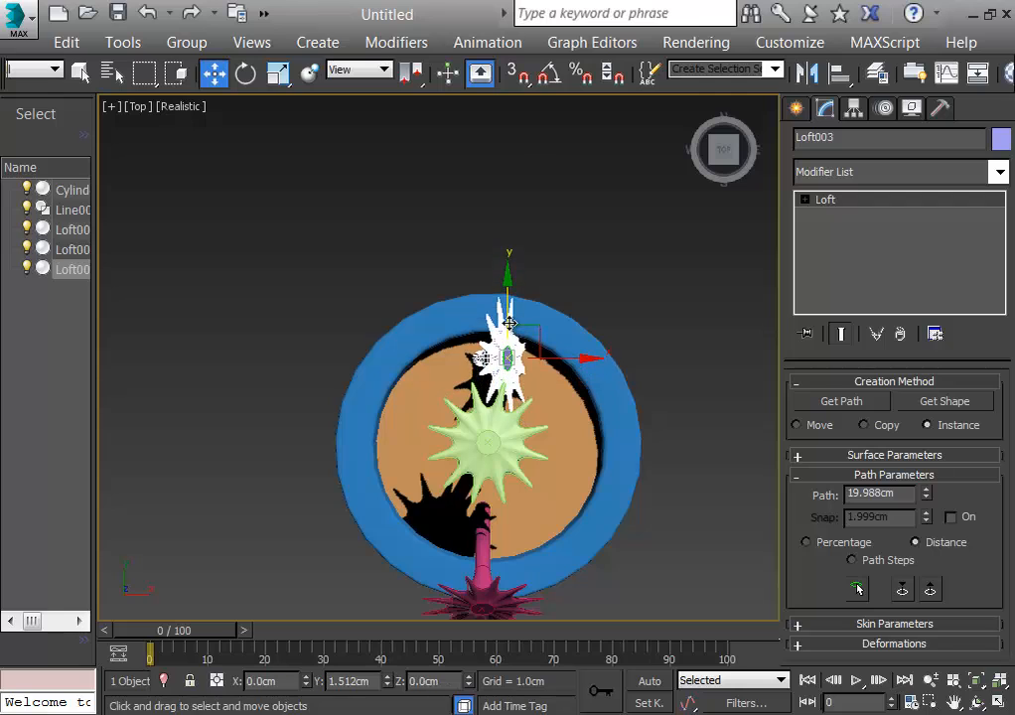
Rotate the purple flower about 49 degrees around Z in the top view and deselect it
left_click(245, 73)
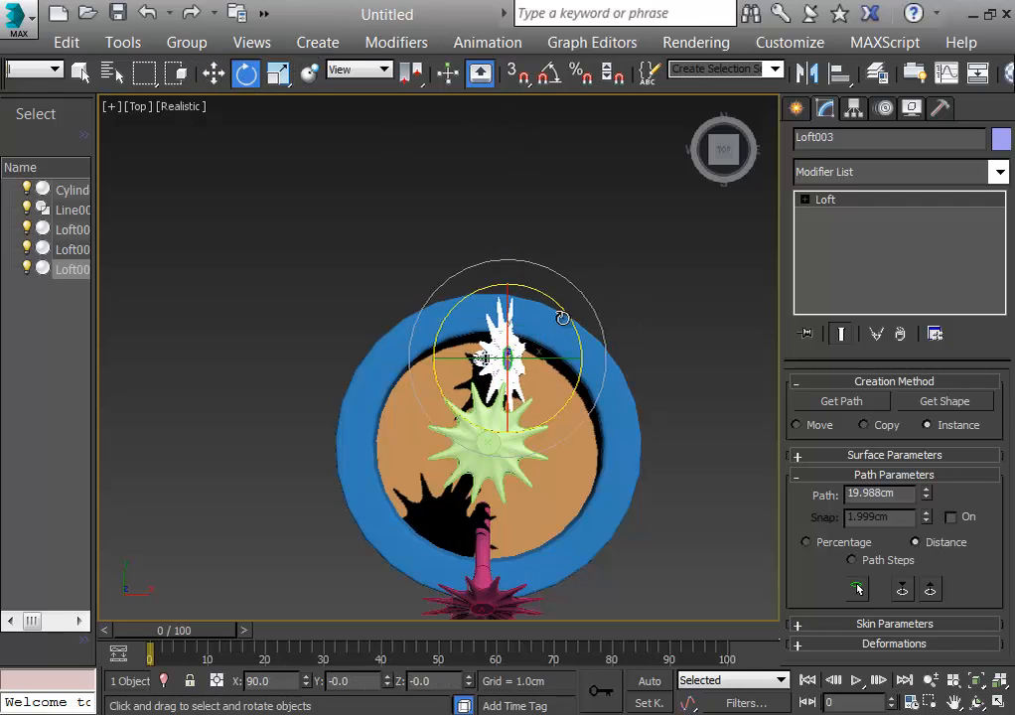
left_click_drag(567, 313, 542, 294)
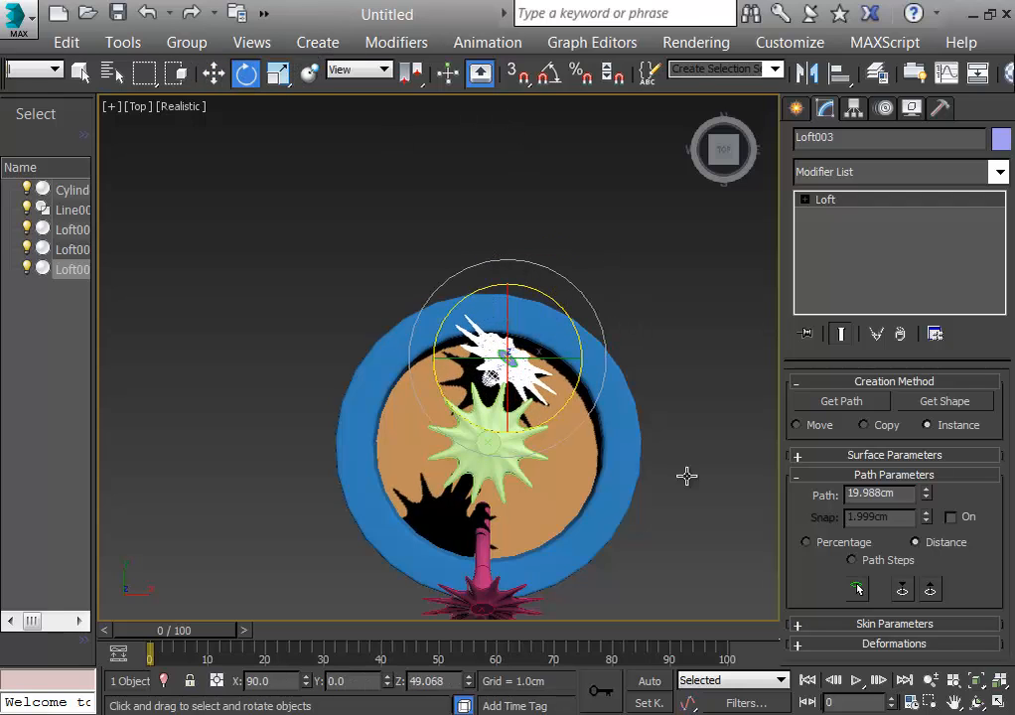
left_click(675, 500)
key("p")
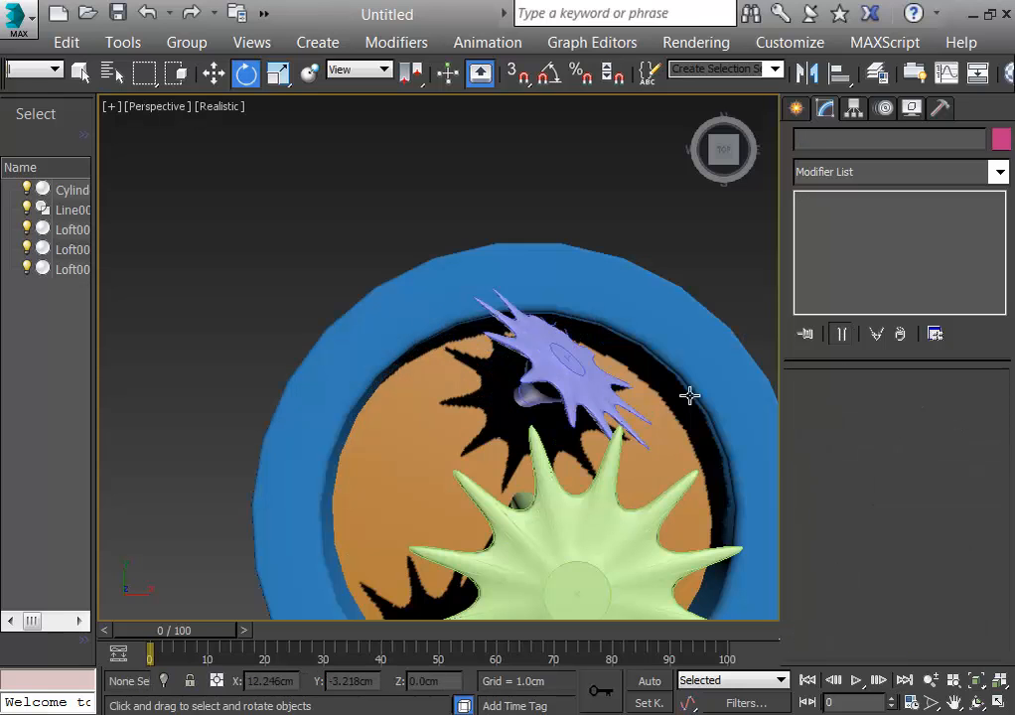
Raise the purple flower vertically until most of its stem stands above the soil with its base still rooted
left_click(694, 106)
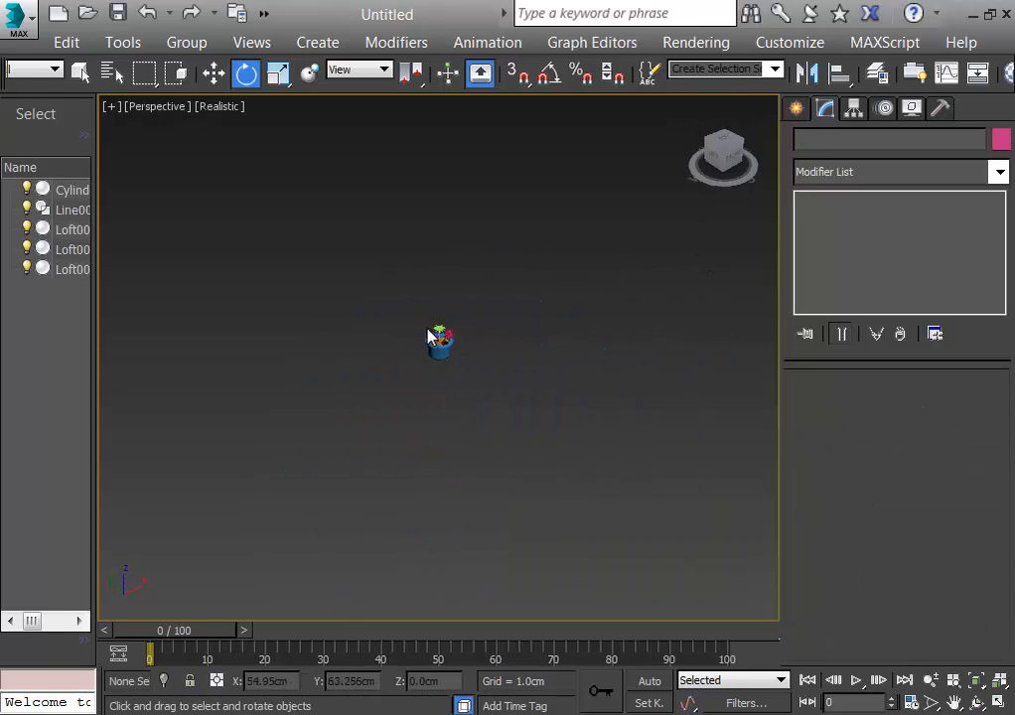
scroll(435, 390, "up", 5)
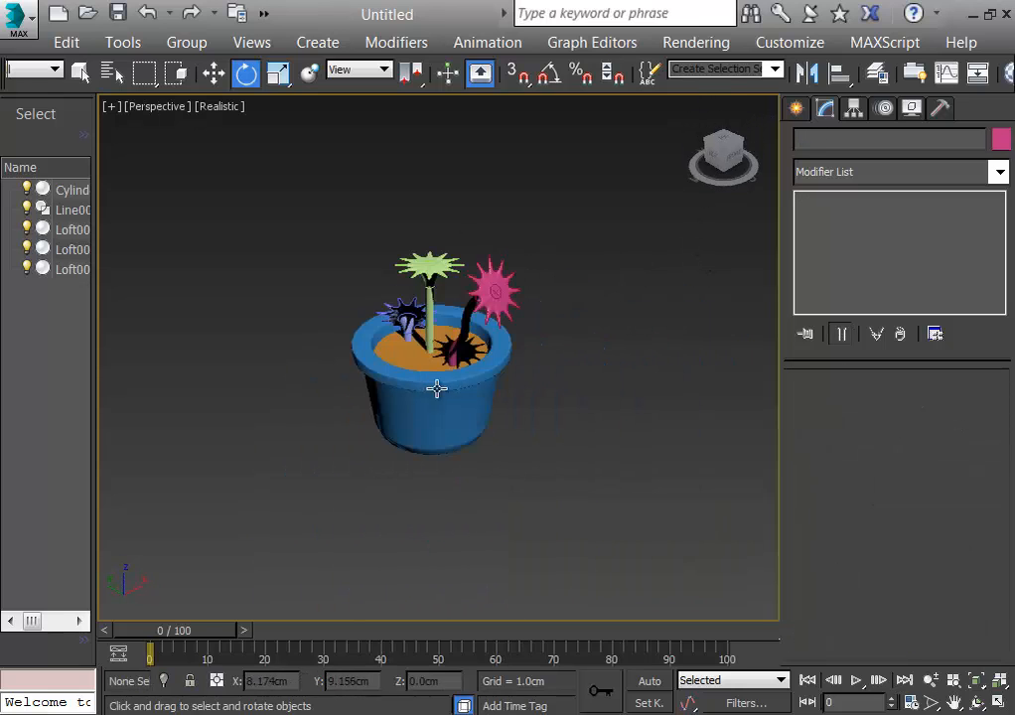
left_click(409, 318)
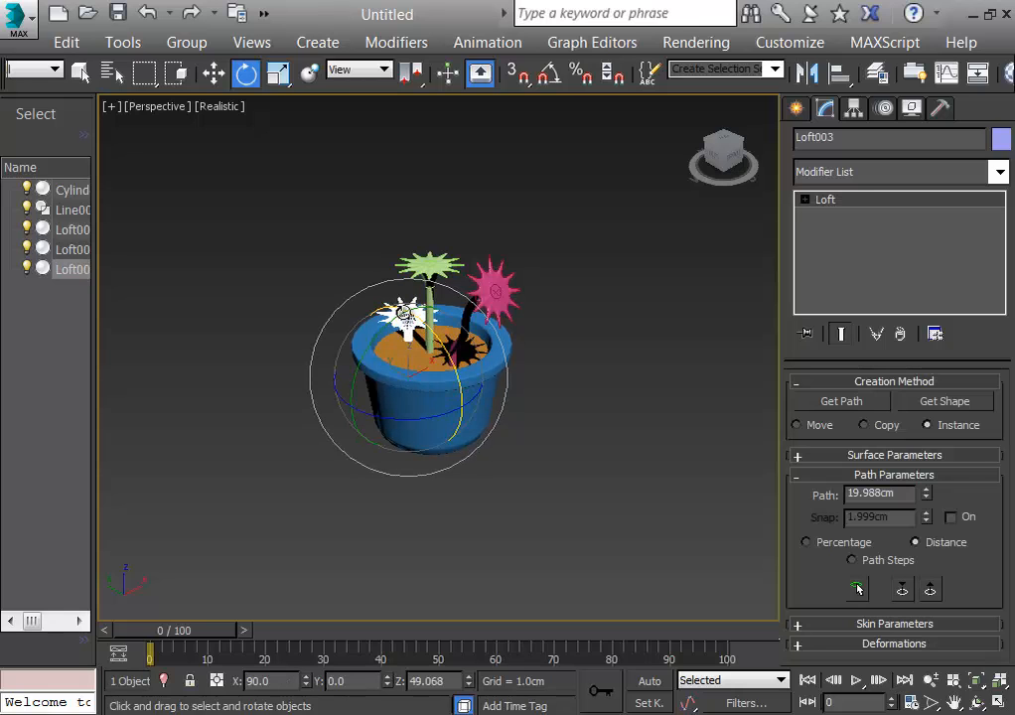
key("w")
left_click_drag(407, 316, 407, 244)
middle_click_drag(469, 528, 469, 381, "alt")
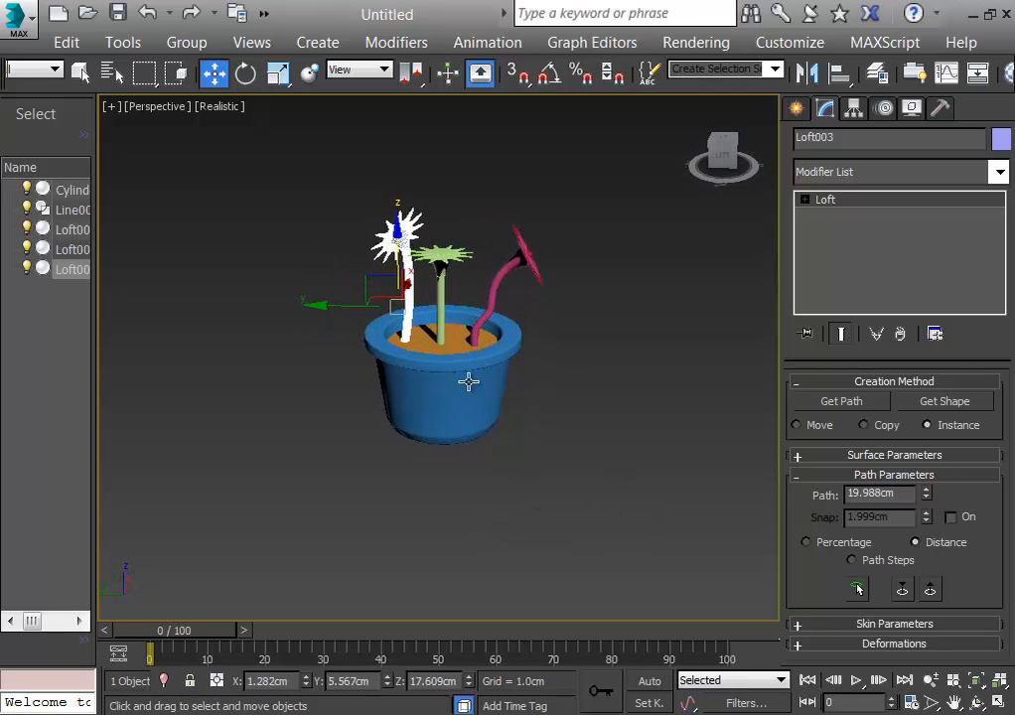
left_click_drag(402, 248, 402, 260)
Tilt the purple flower outward, away from the green flower, and deselect it
left_click(246, 74)
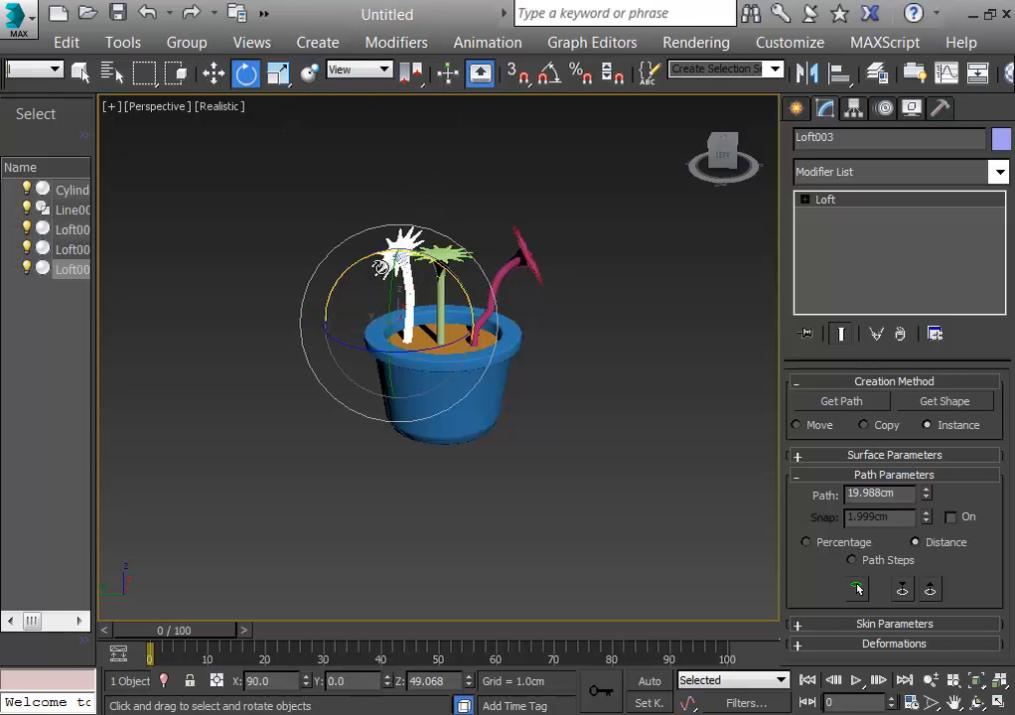
left_click_drag(401, 236, 407, 250)
left_click_drag(582, 488, 641, 339)
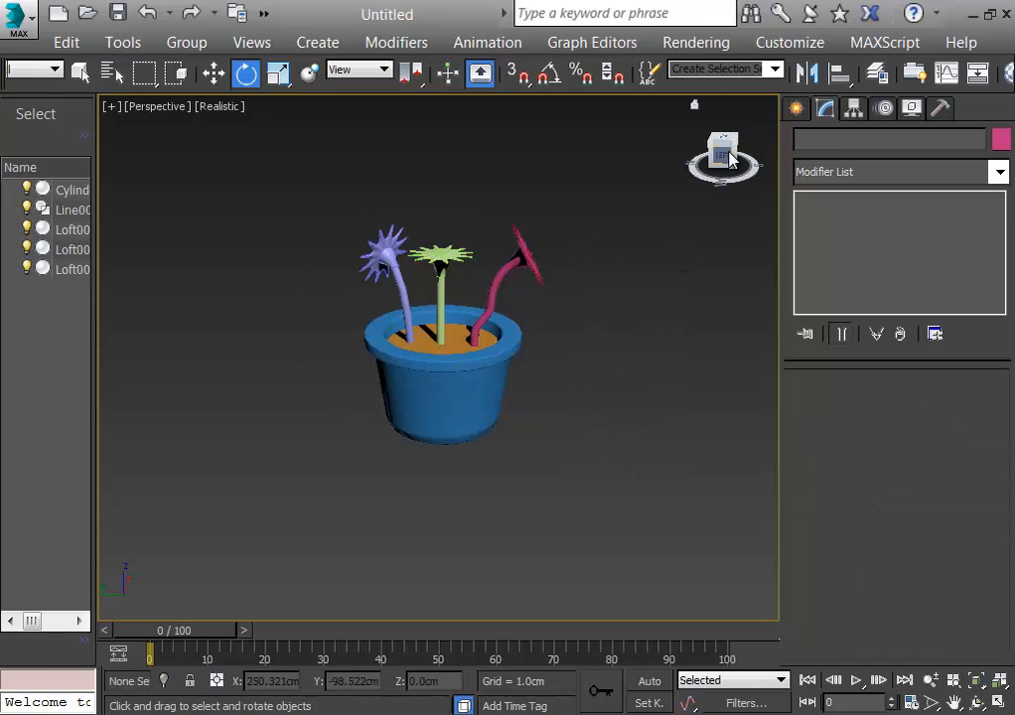
scroll(544, 393, "up", 2)
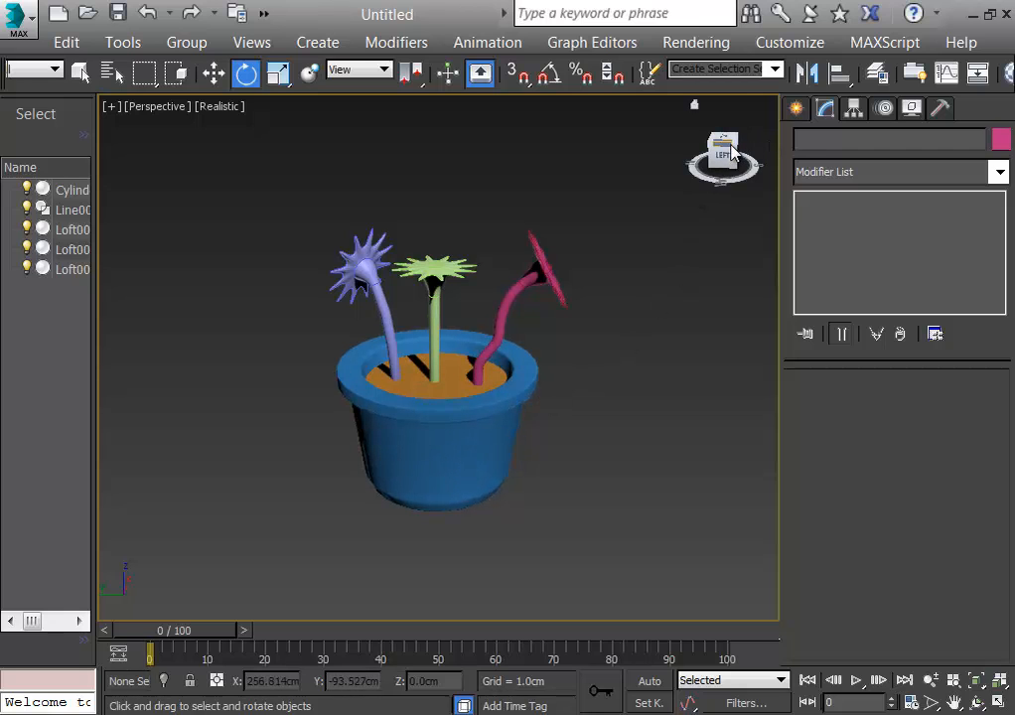
left_click_drag(730, 151, 297, 169)
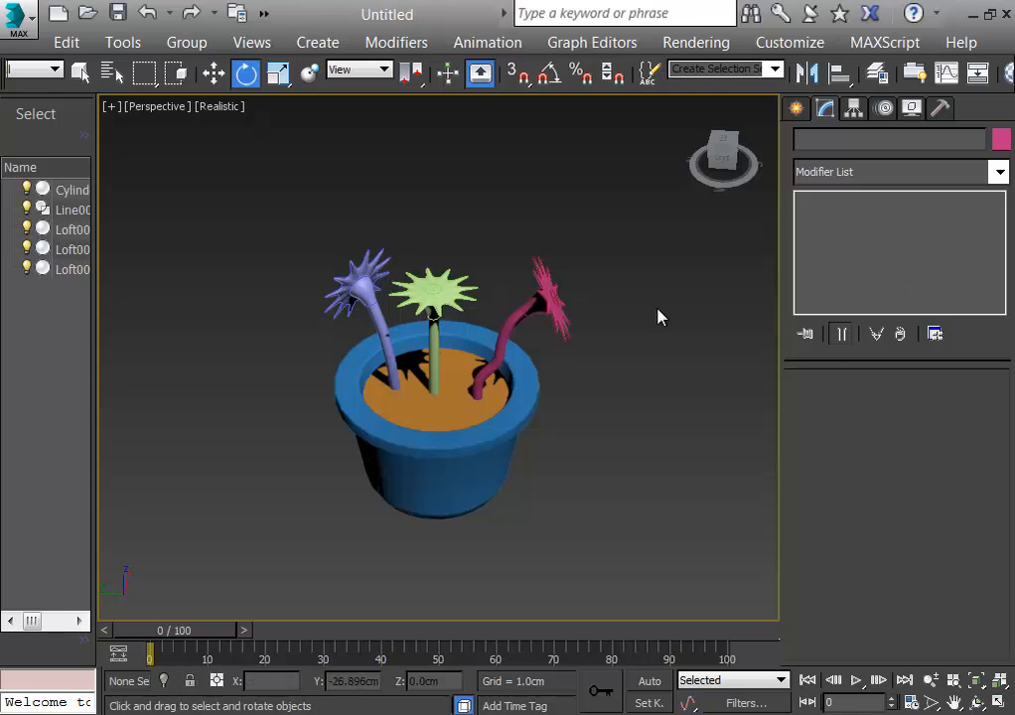
scroll(693, 108, "down", 10)
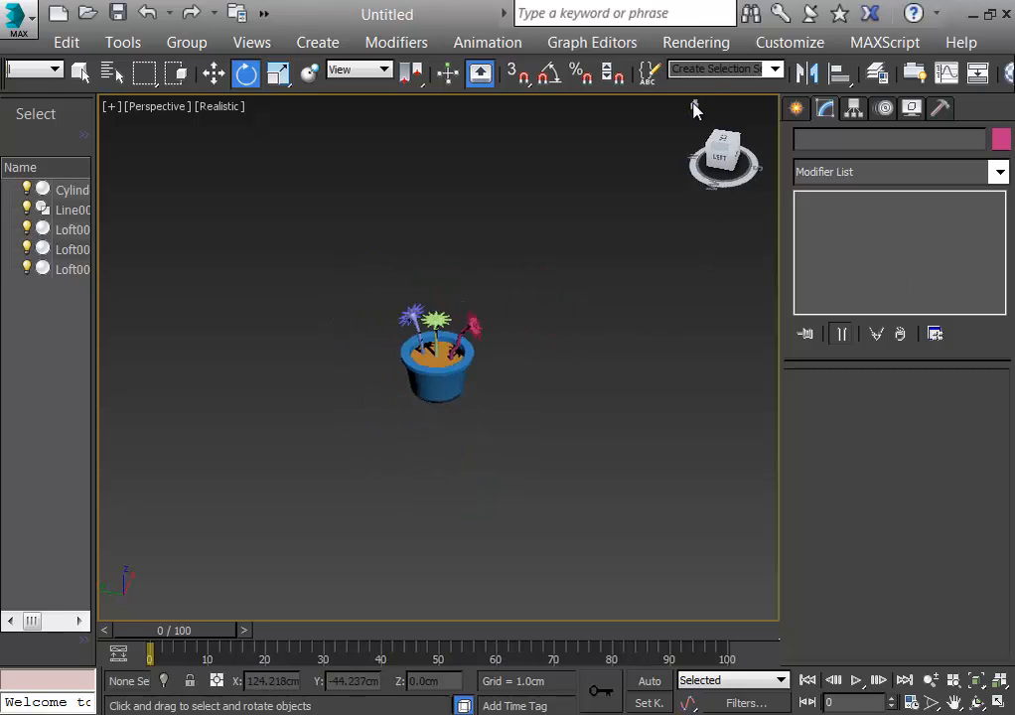
key("z")
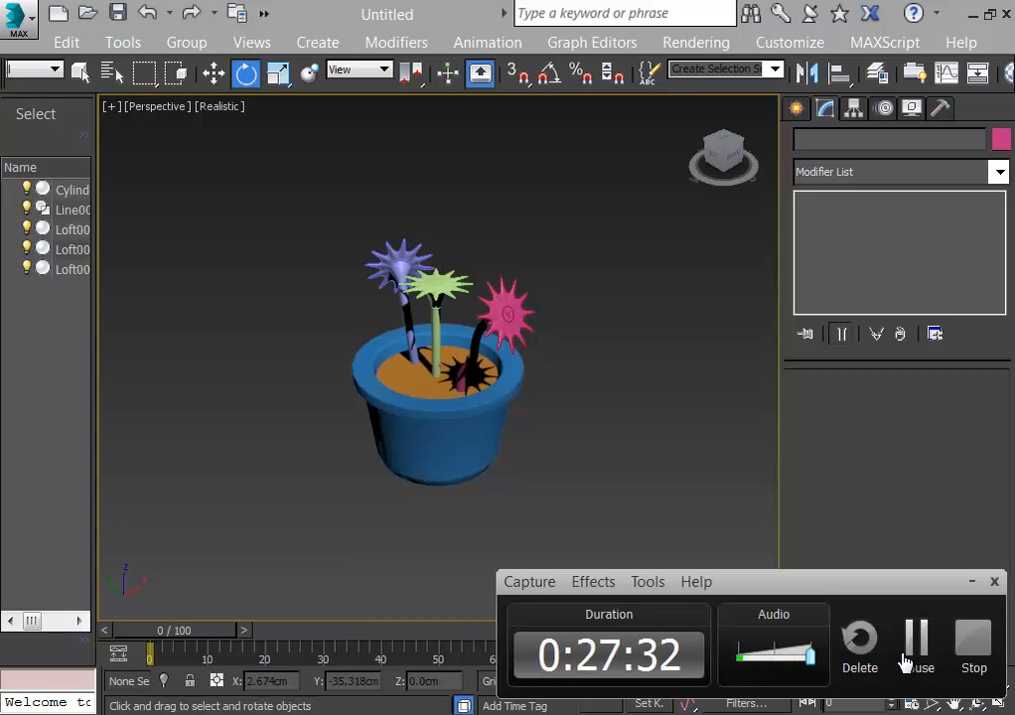
left_click(915, 643)
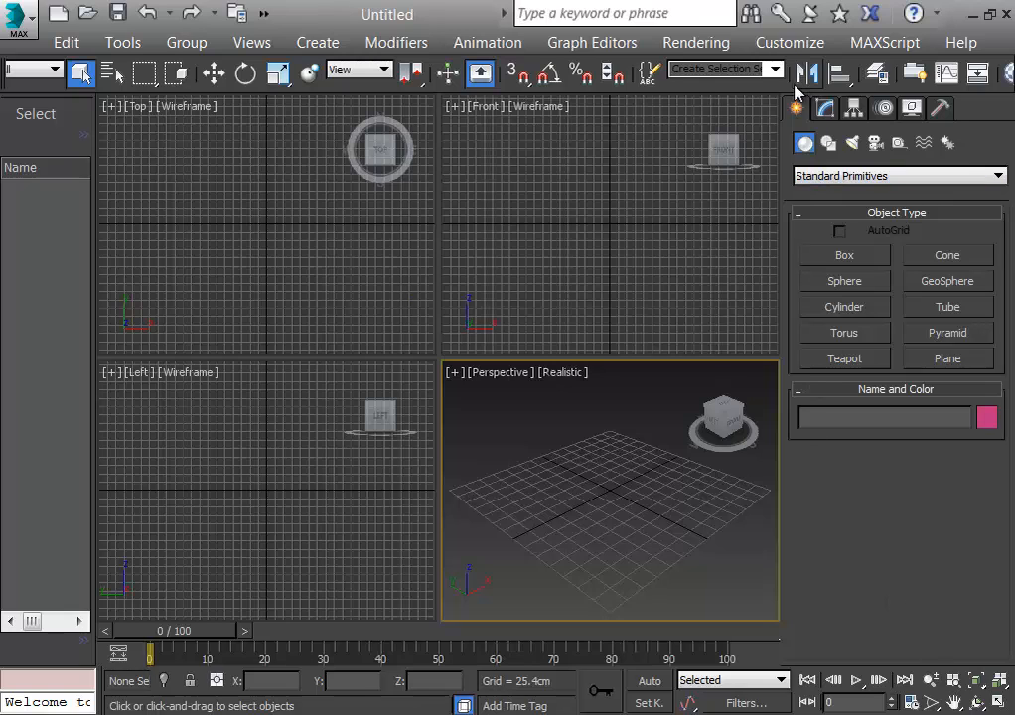
Confirm metric centimeters as the display units for the new scene
left_click(789, 42)
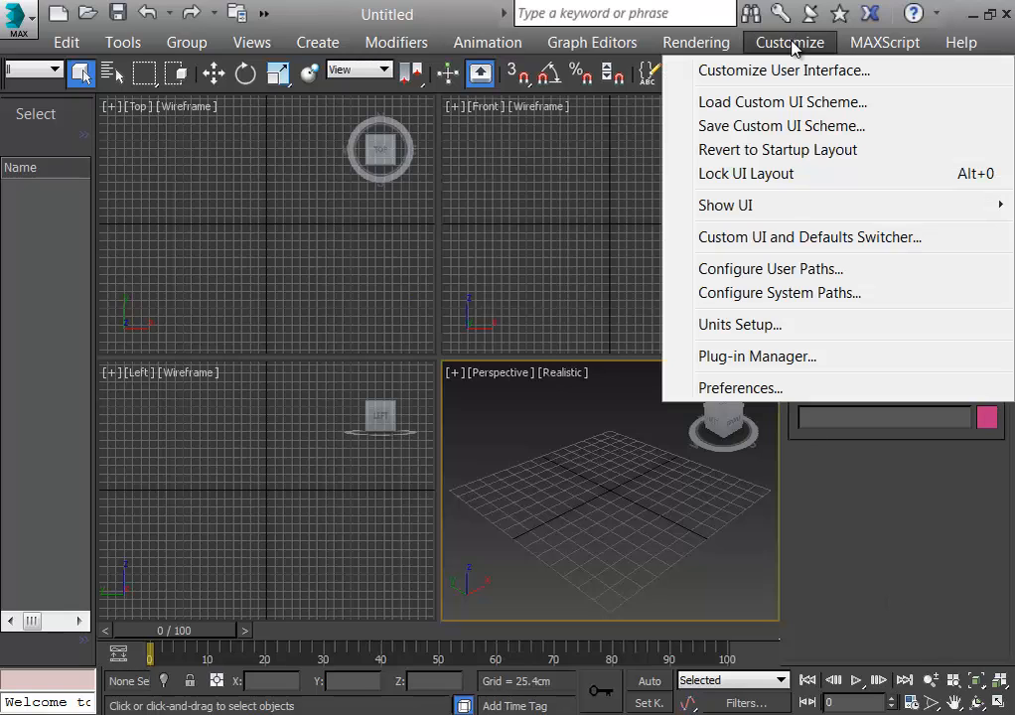
left_click(740, 328)
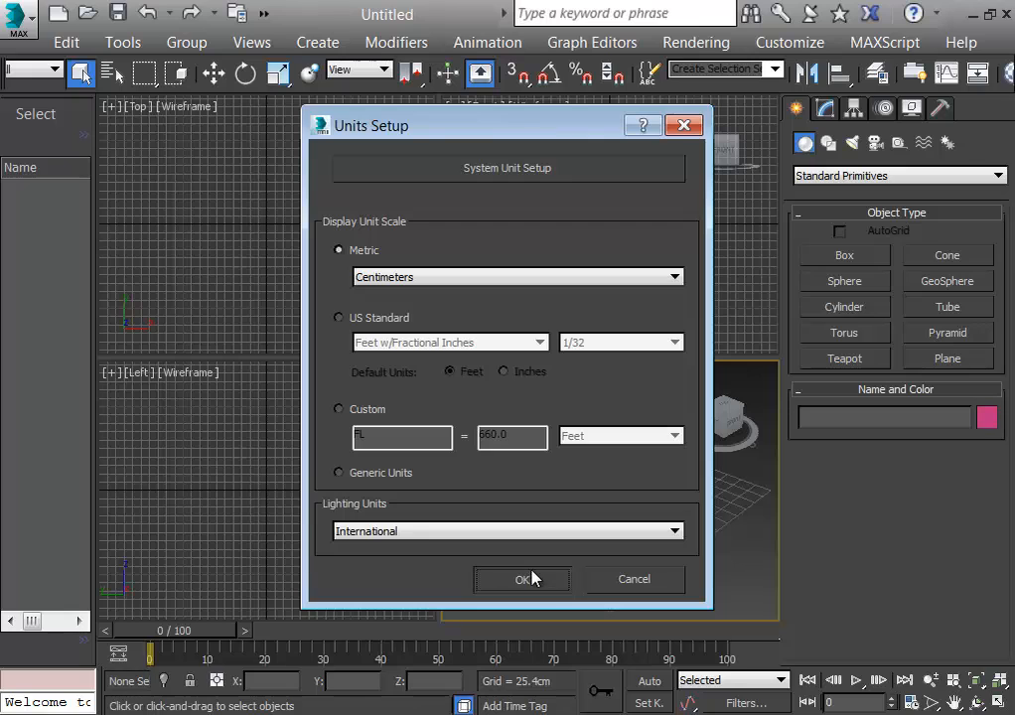
left_click(509, 584)
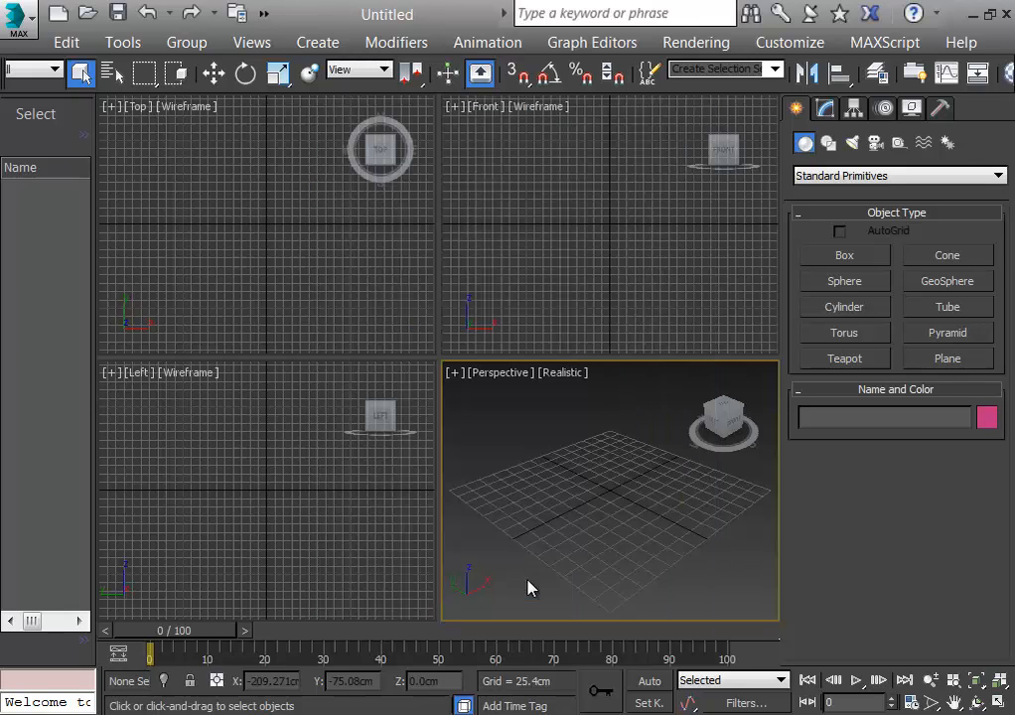
Set the home grid spacing to 1 cm and the perspective view grid extent to 30
right_click(524, 76)
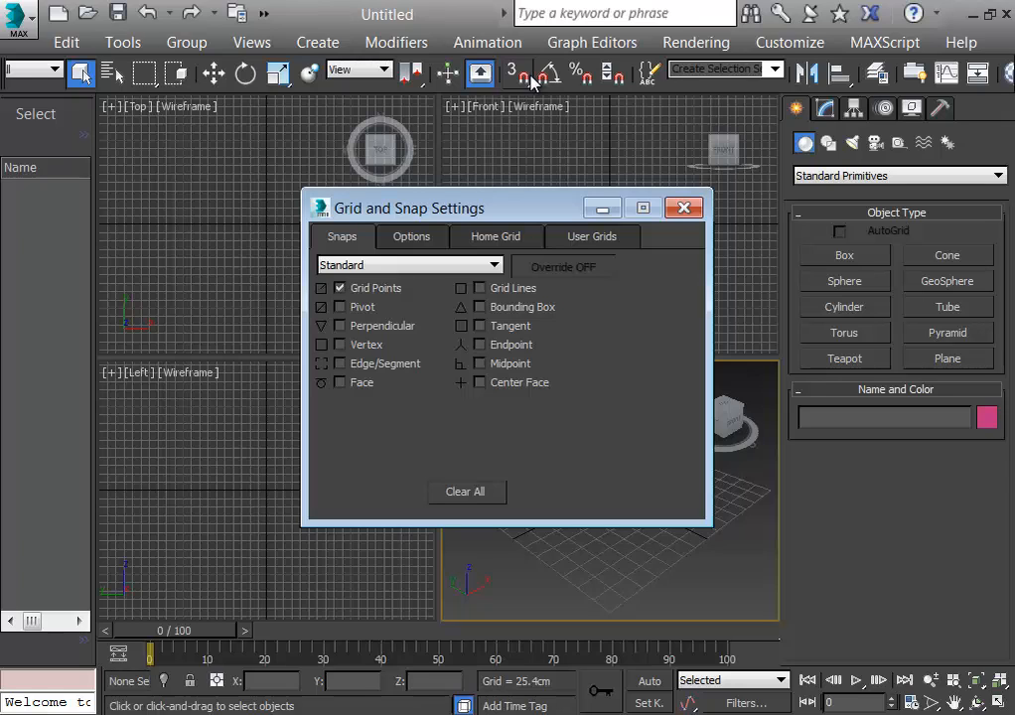
left_click(494, 238)
double_click(616, 281)
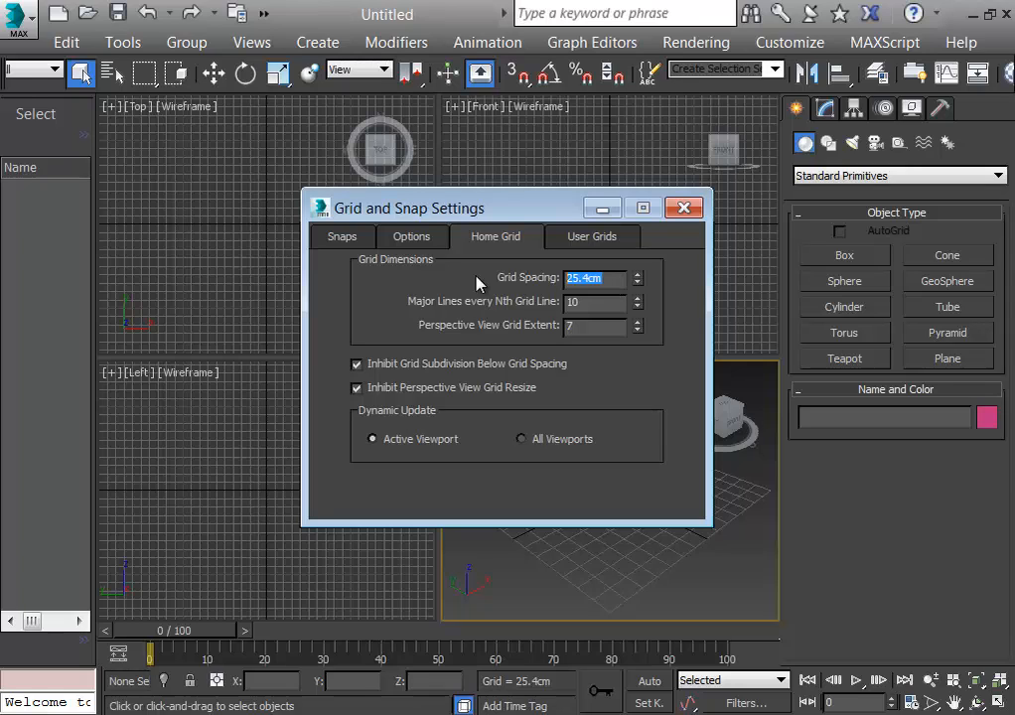
type("1")
key("Tab")
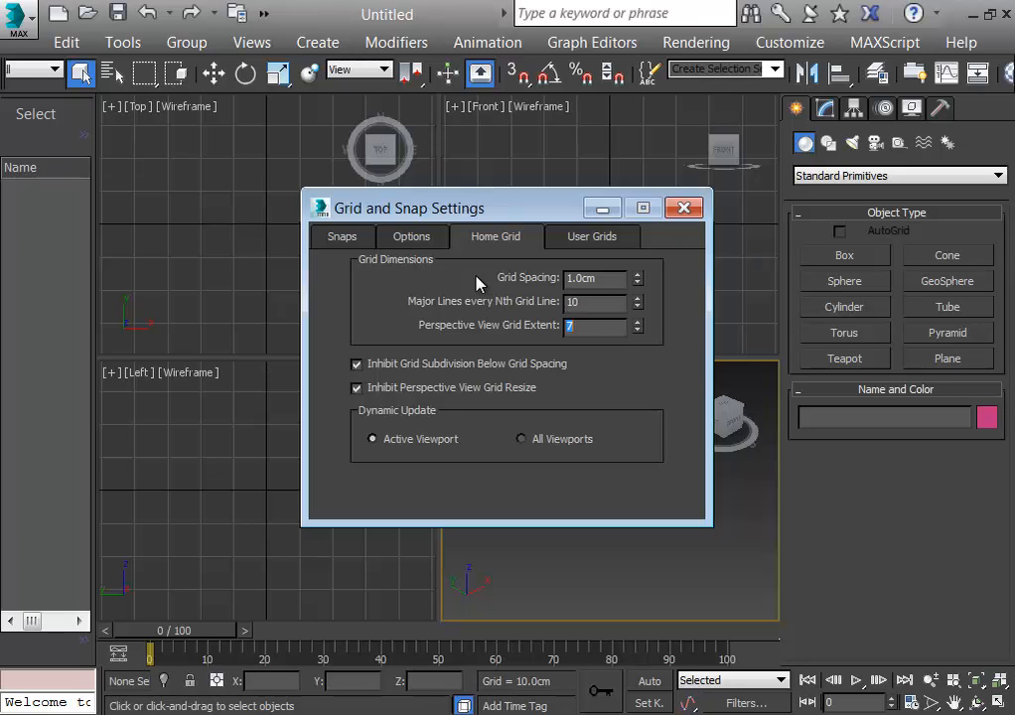
key("Tab")
type("30")
key("Return")
left_click(683, 208)
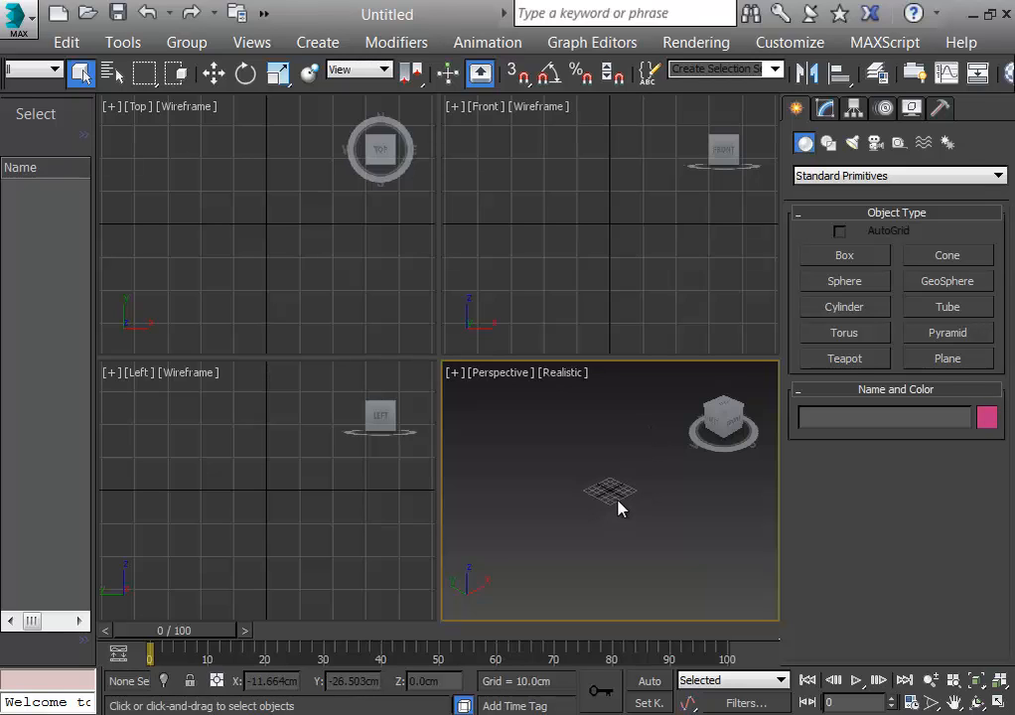
Create a box about 184 cm long, 94 cm wide and 13 cm high in a maximized top view, starting near the vertical axis
key("alt+z")
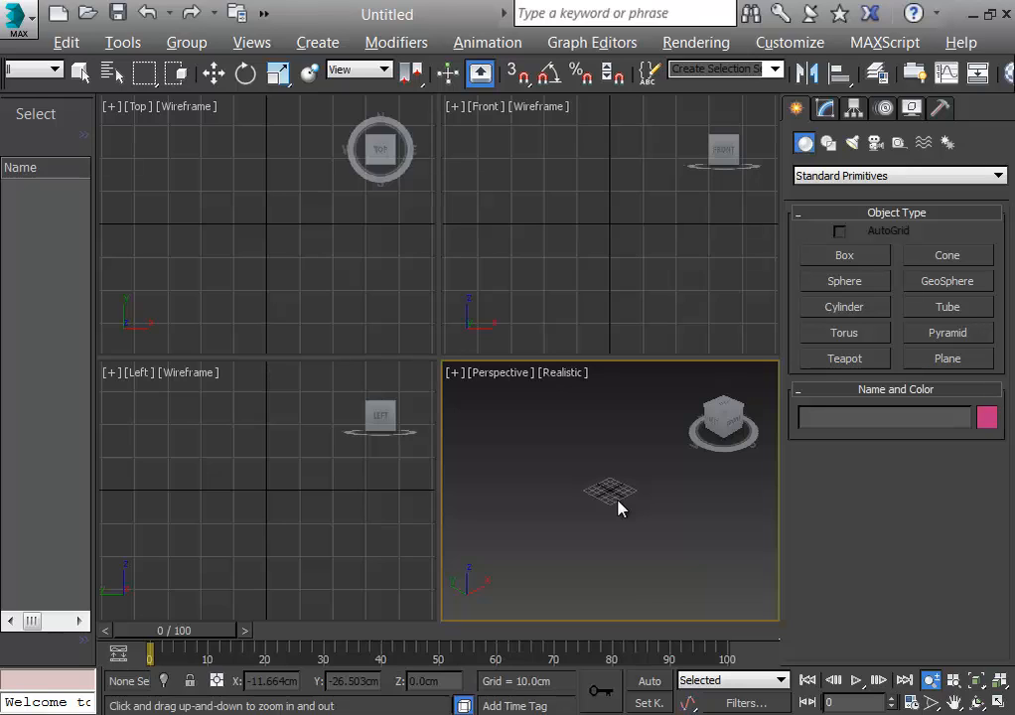
key("alt+w")
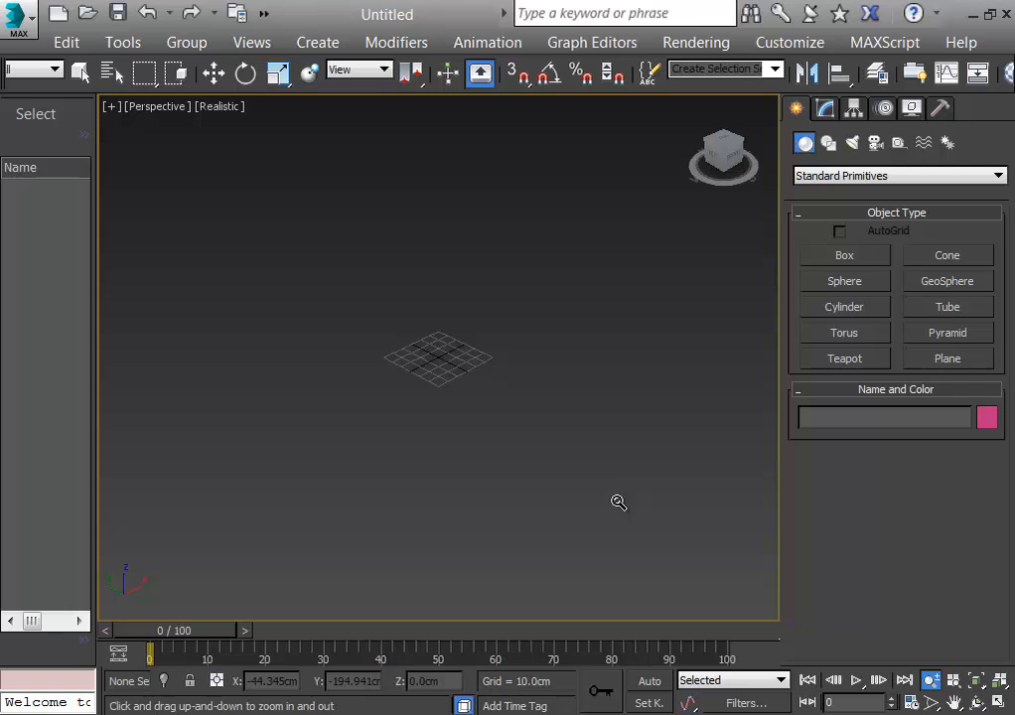
key("t")
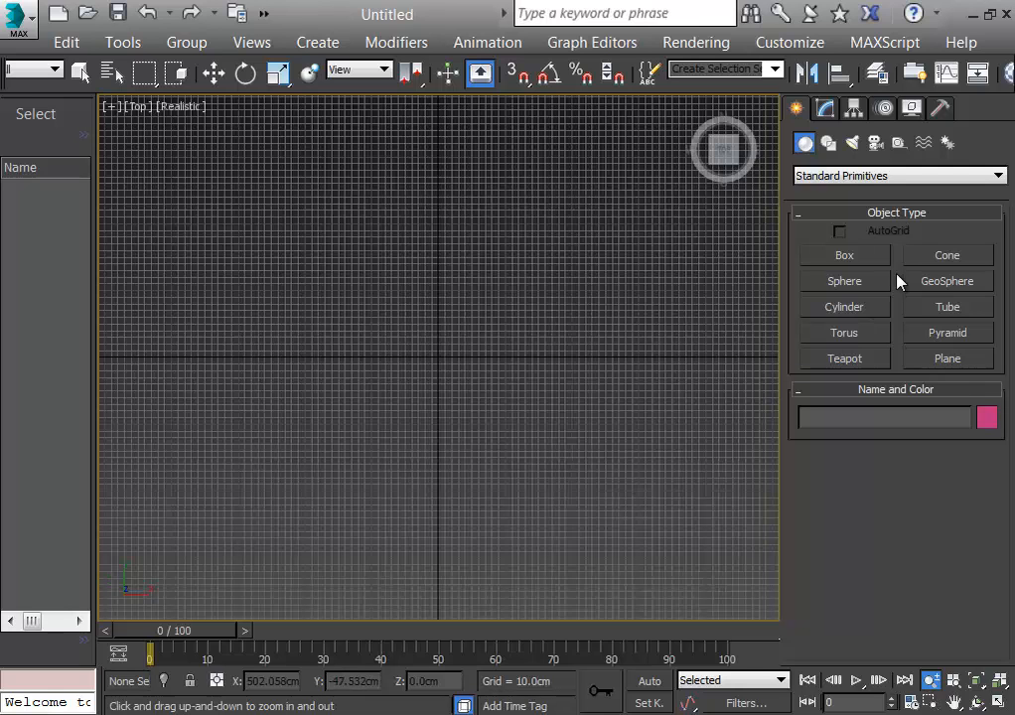
left_click(844, 257)
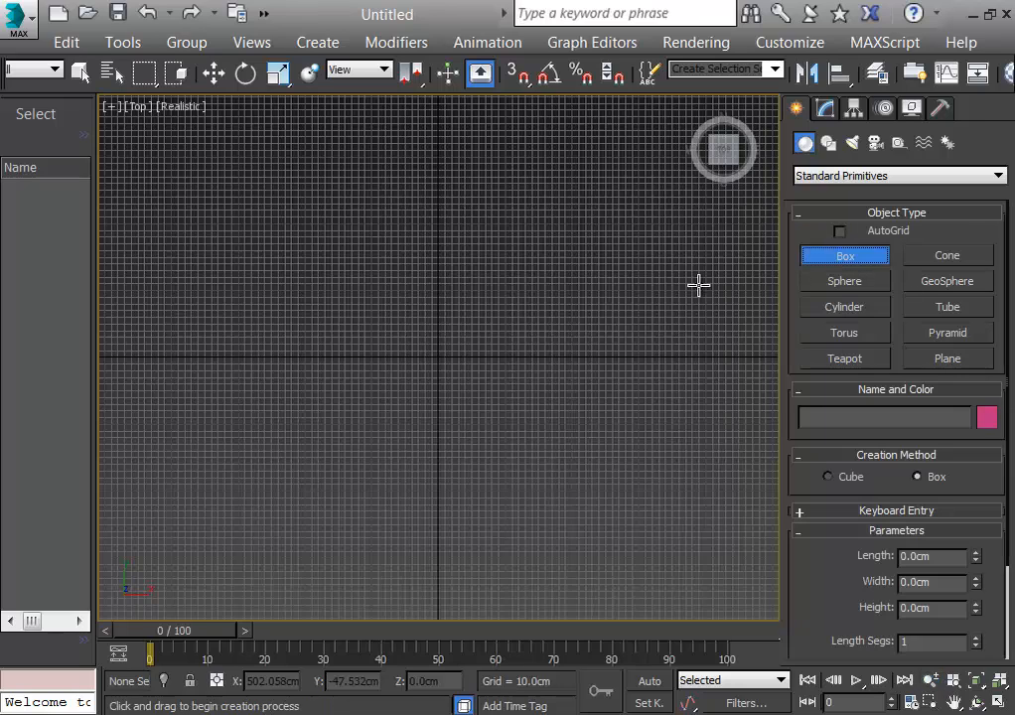
left_click_drag(436, 234, 499, 358)
left_click(532, 346)
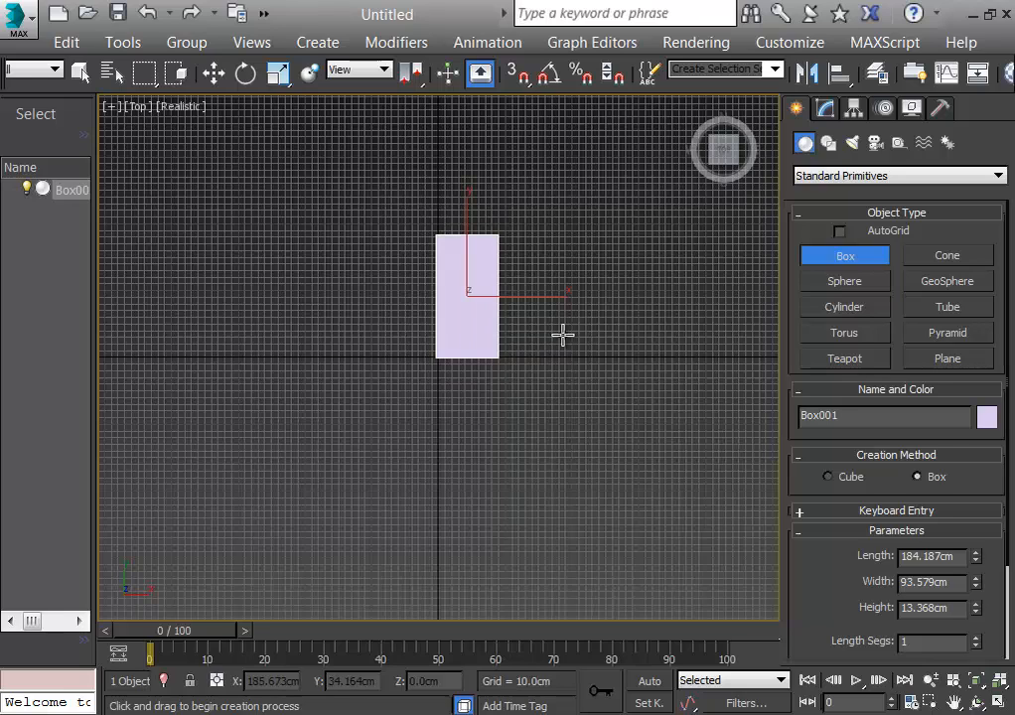
key("z")
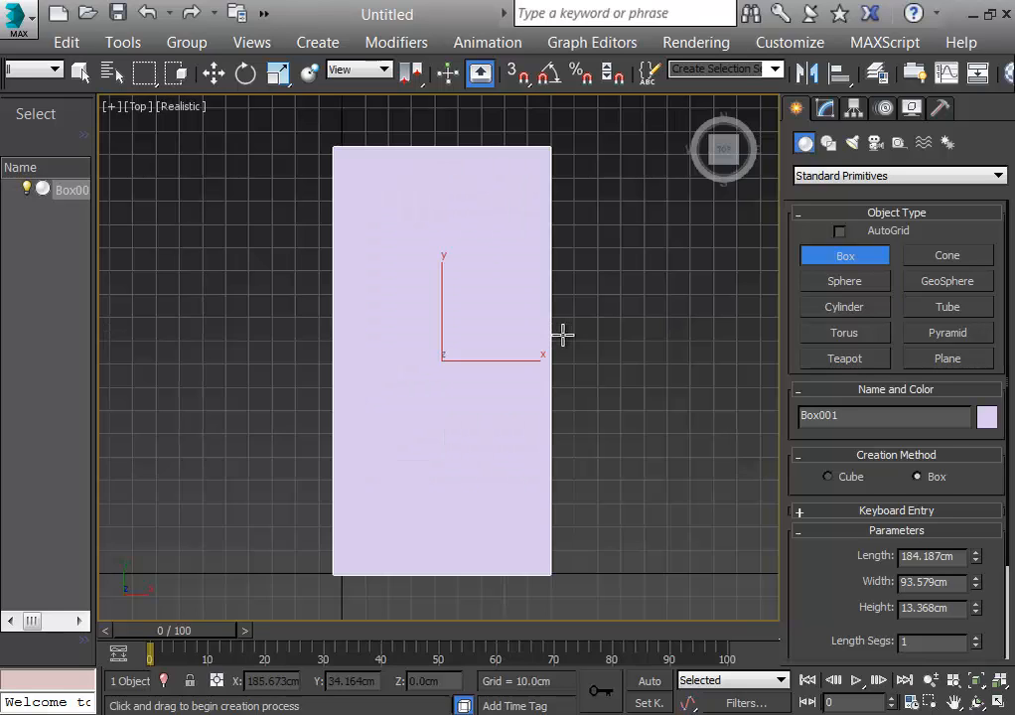
Open the box's parameters for editing and check the home grid spacing in the Grid and Snap Settings
left_click(822, 109)
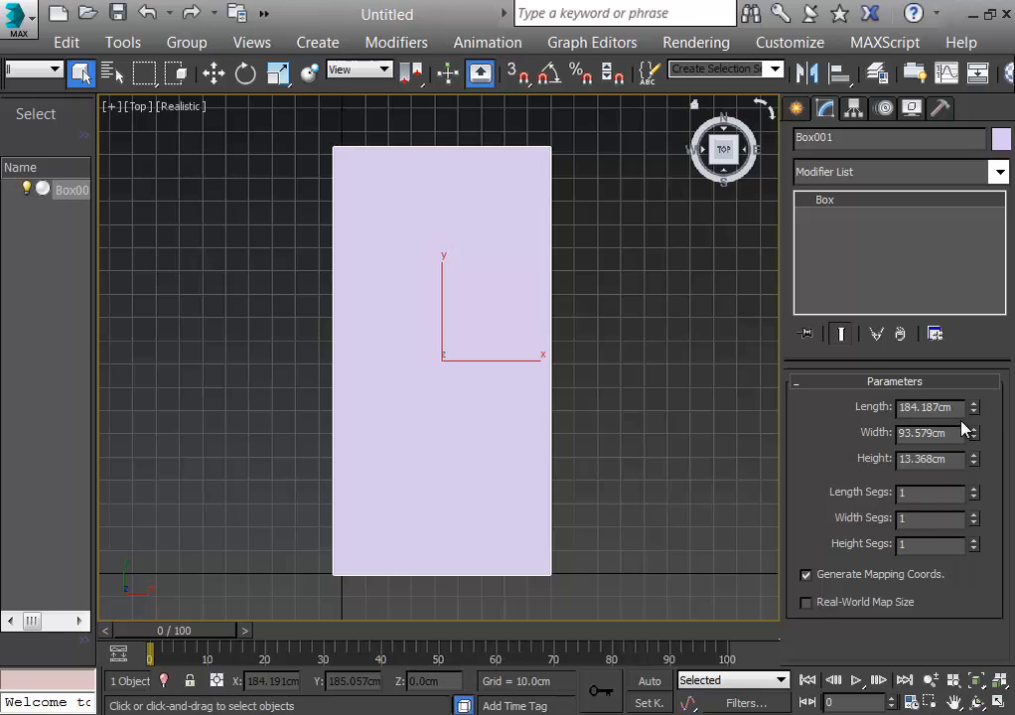
left_click_drag(958, 408, 789, 408)
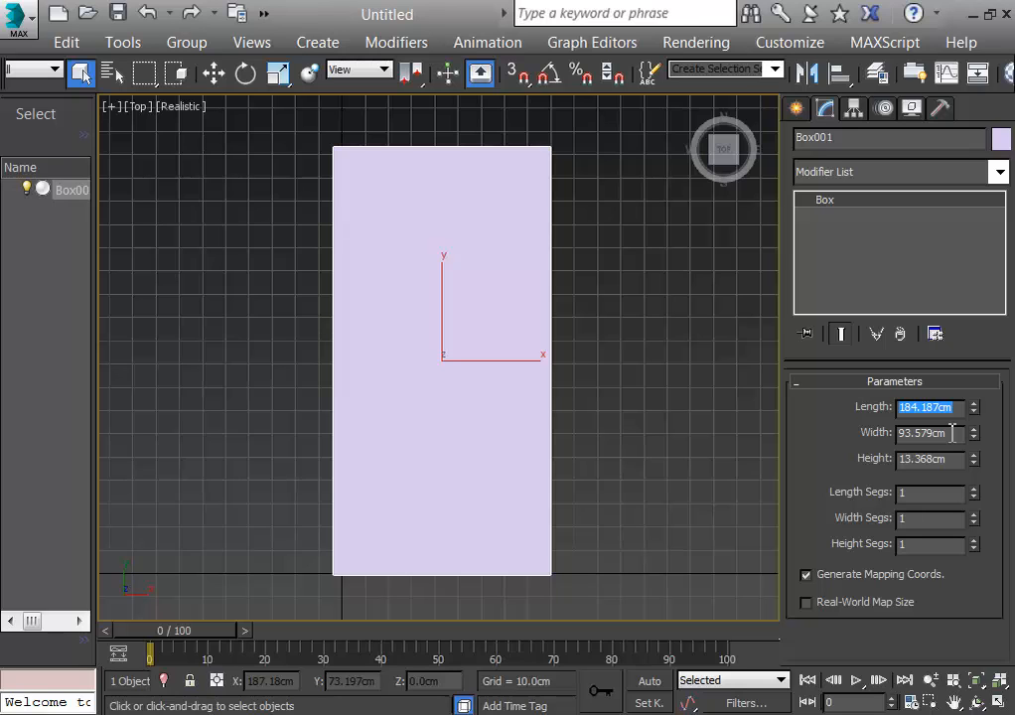
right_click(548, 72)
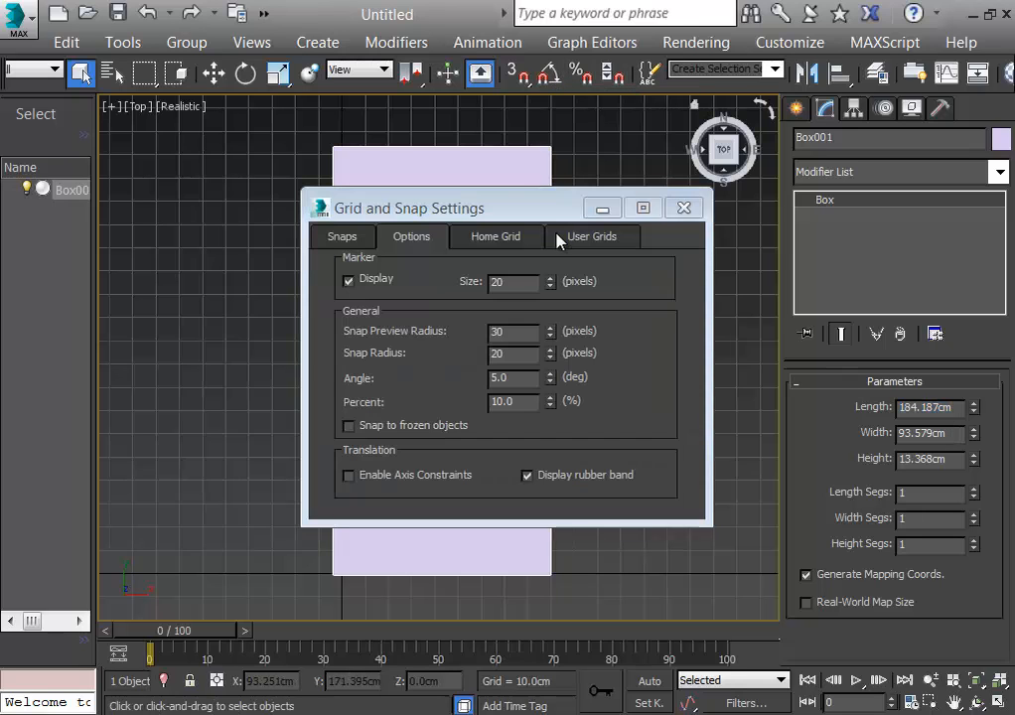
left_click(525, 236)
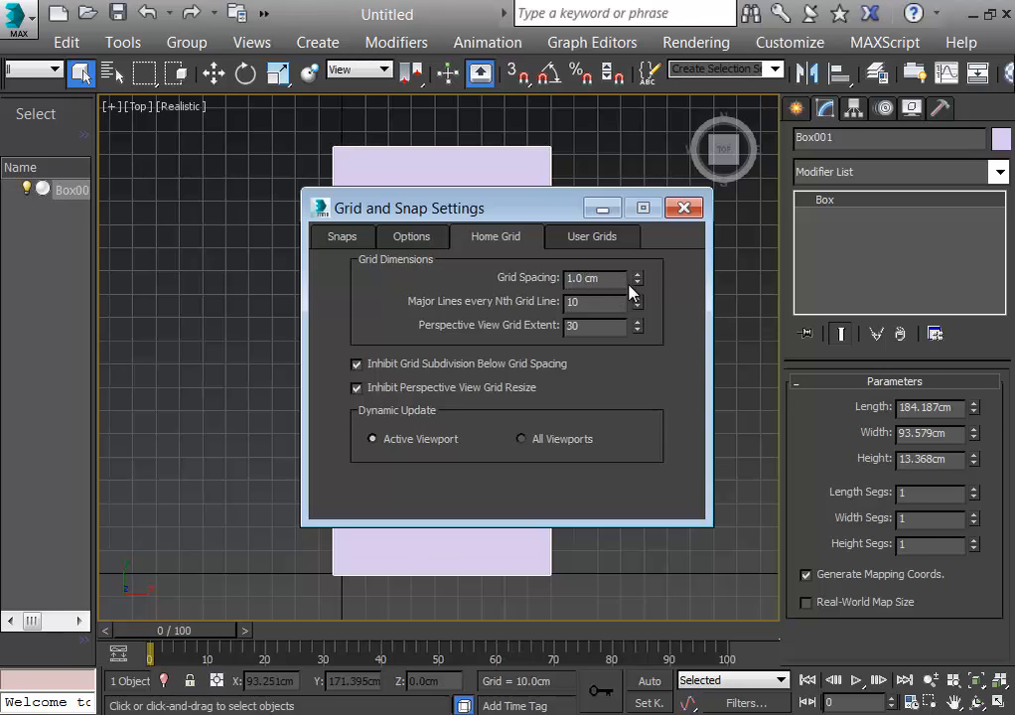
double_click(583, 278)
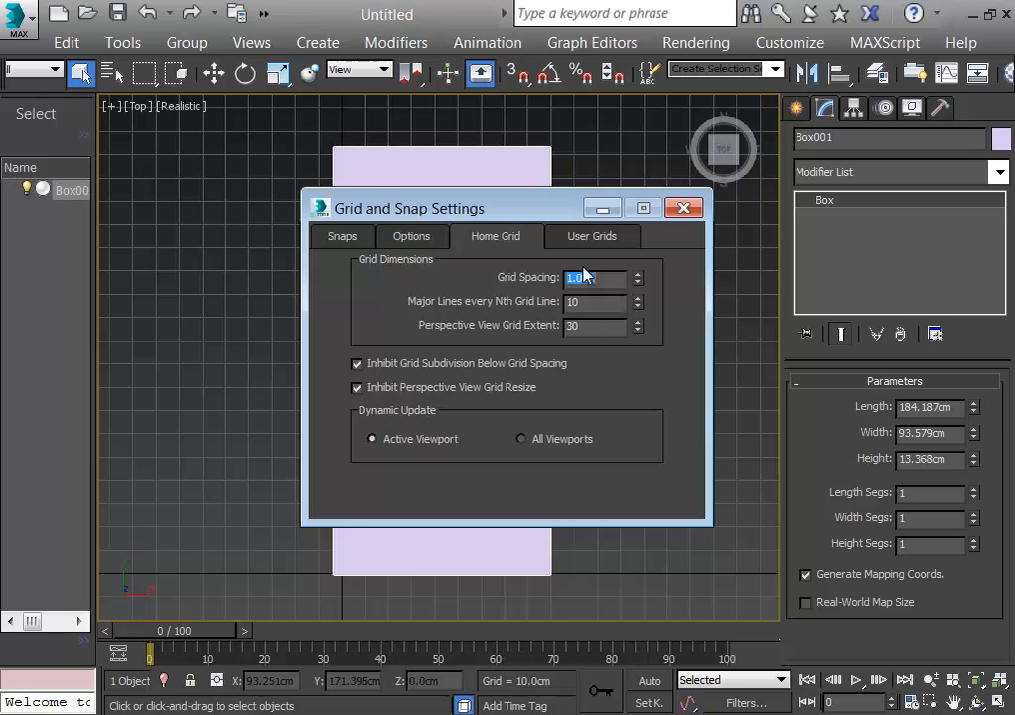
left_click(683, 208)
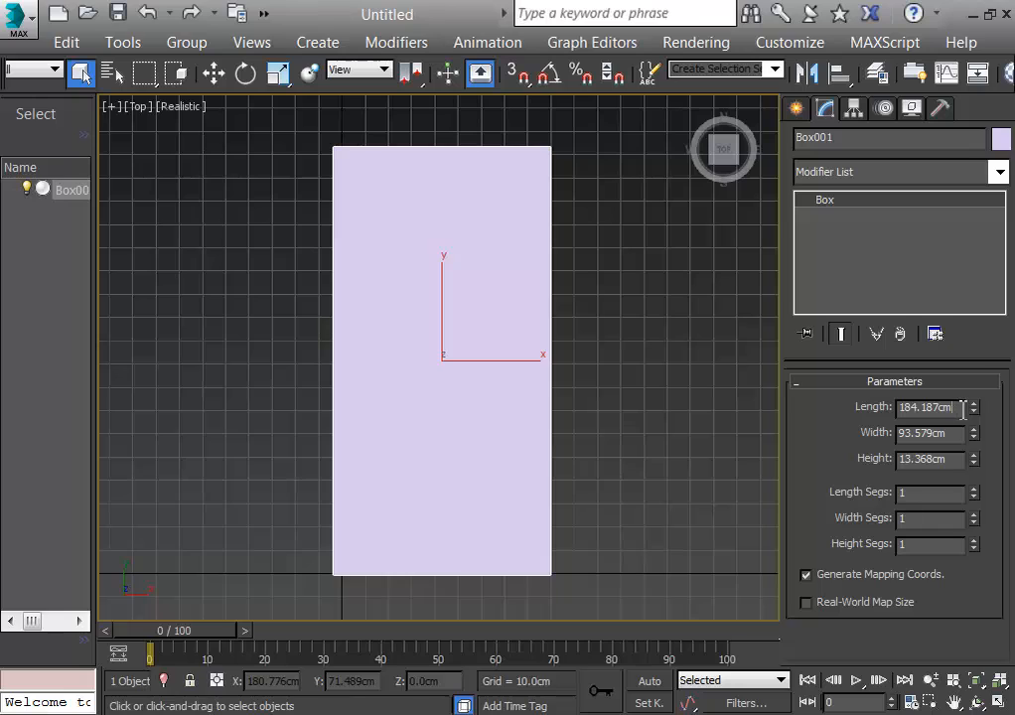
Set the box's length to 10 cm, width to 2.5 cm and height to 0.1 cm, and deselect it
left_click_drag(961, 407, 816, 411)
type("10")
key("Return")
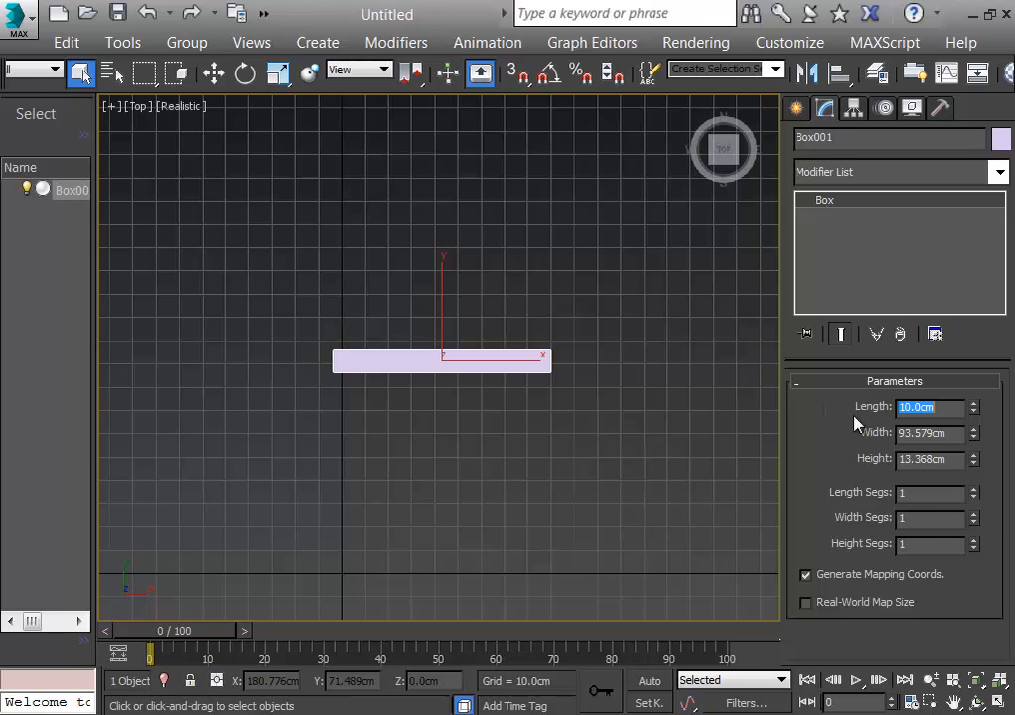
key("Tab")
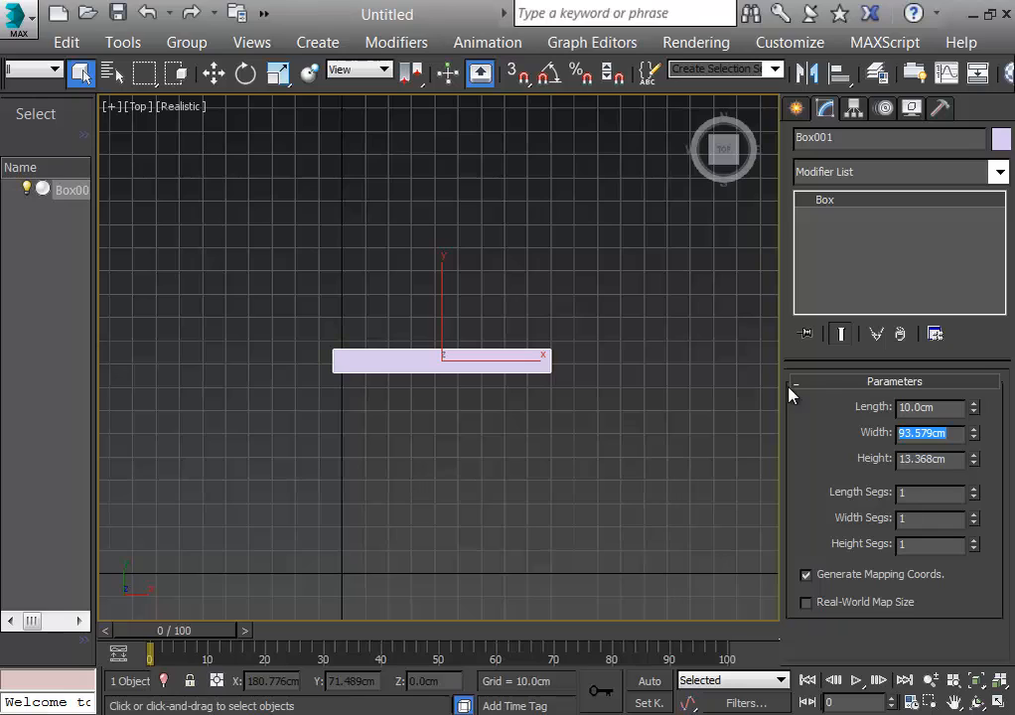
type("2.5")
key("Return")
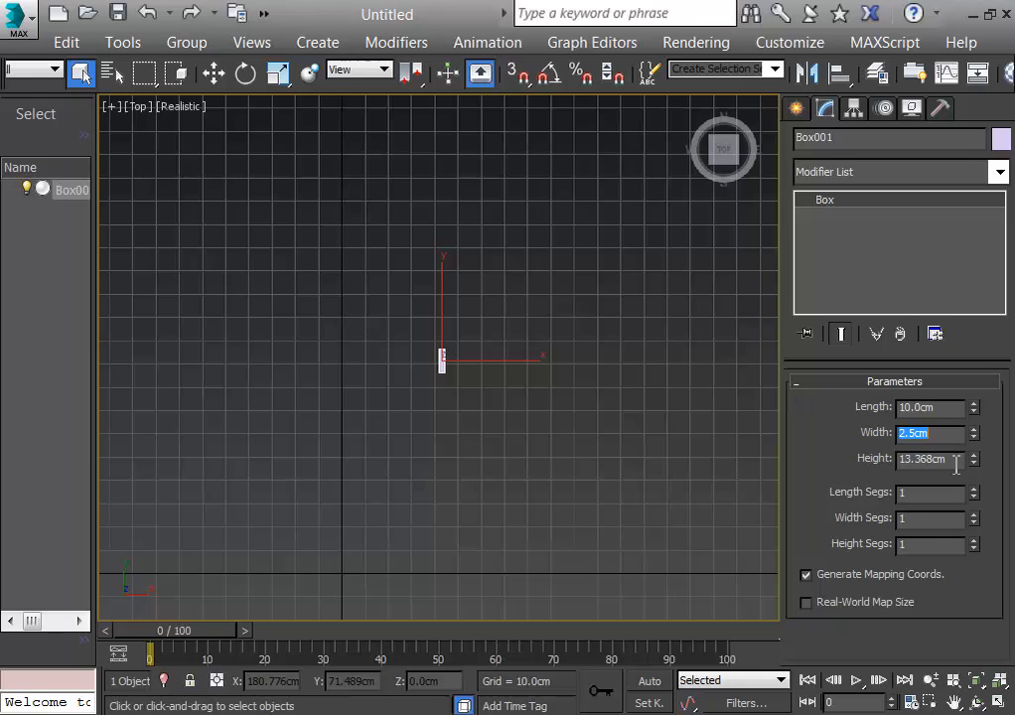
key("Tab")
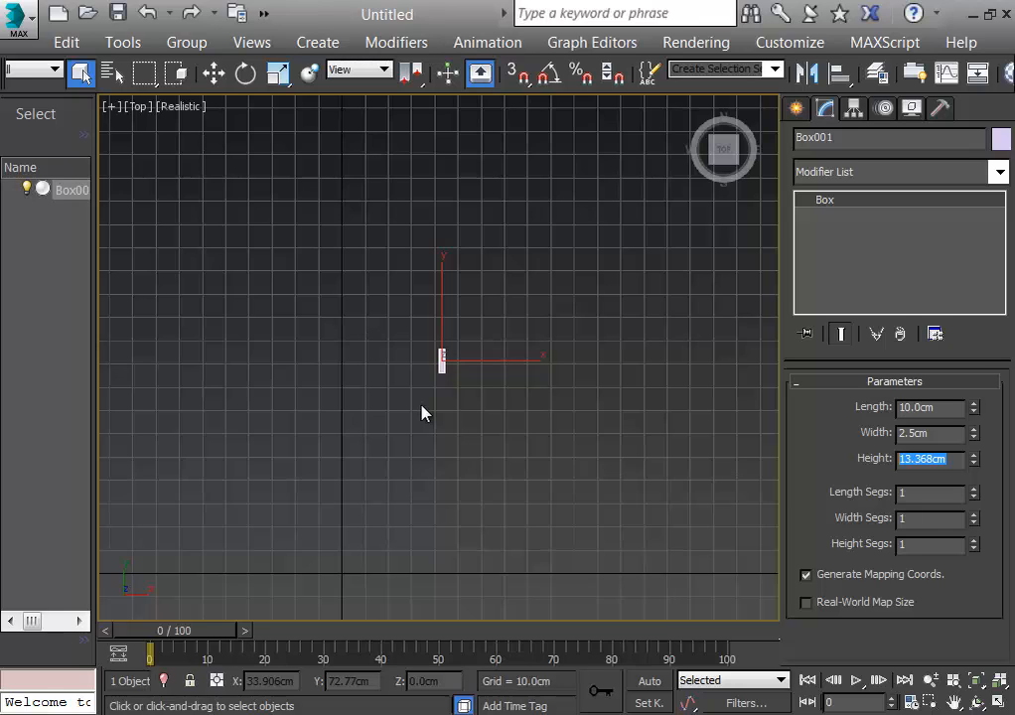
type("0.1")
key("Return")
left_click(364, 445)
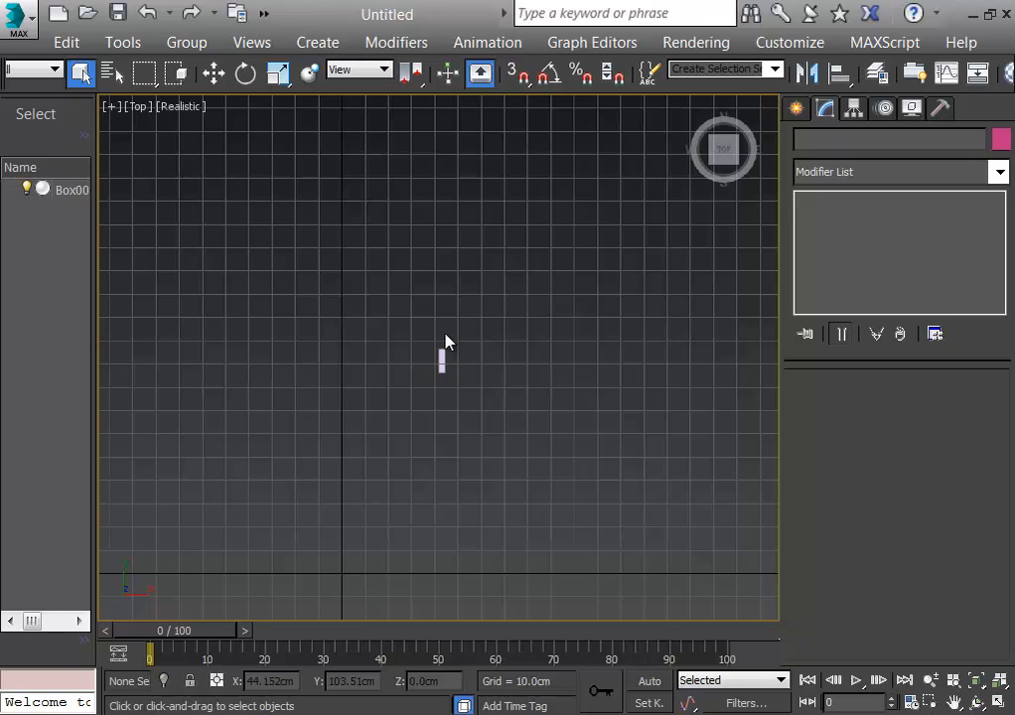
Select the small box, move it to X 0 and Y 0 at the world origin, and deselect it
left_click_drag(399, 330, 529, 428)
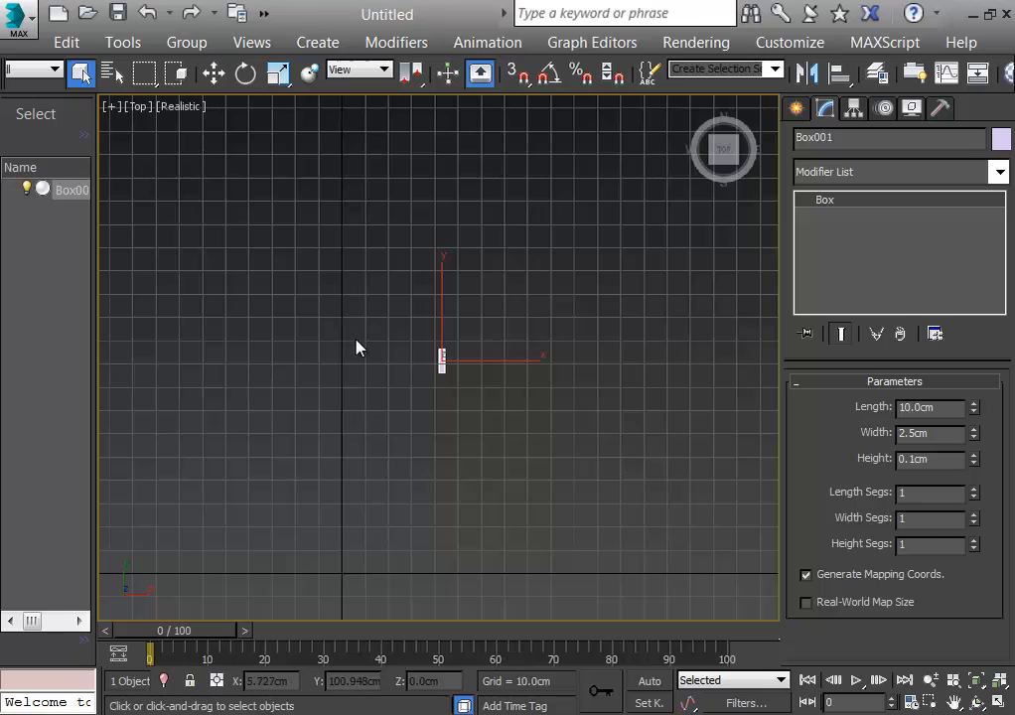
key("w")
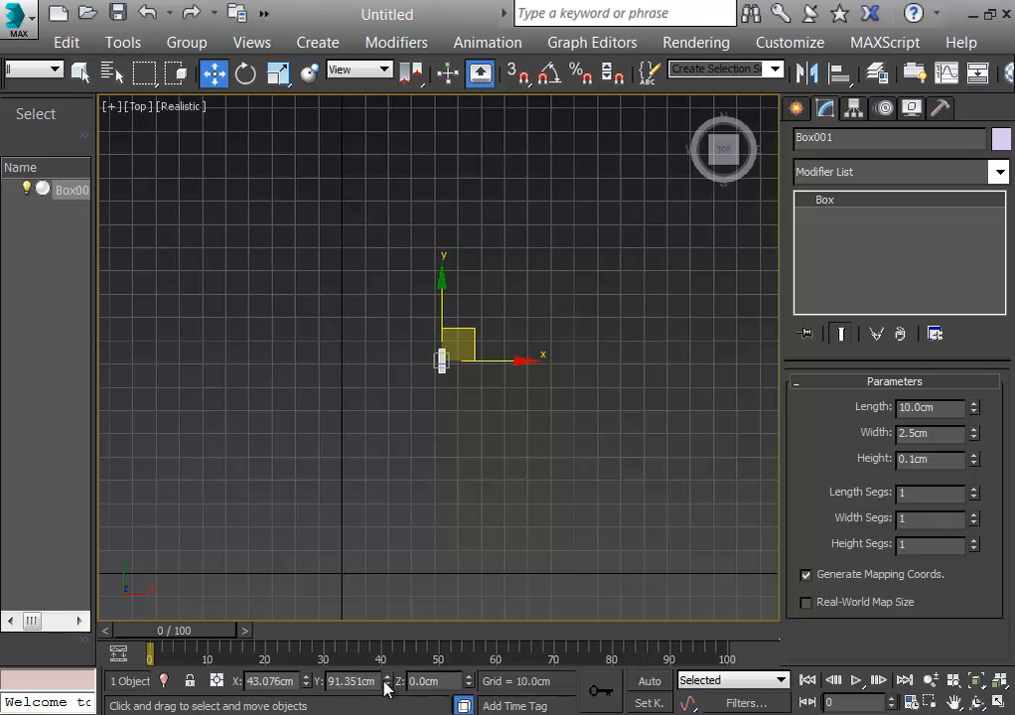
left_click_drag(380, 681, 18, 659)
type("0")
key("Return")
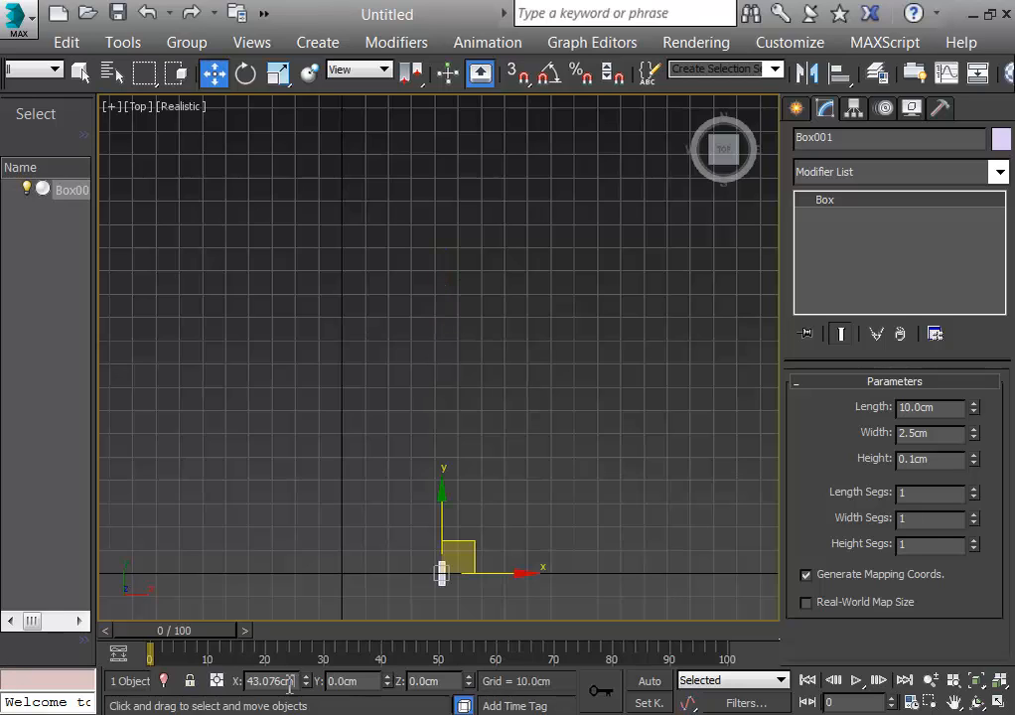
left_click_drag(290, 681, 204, 672)
type("0")
key("Return")
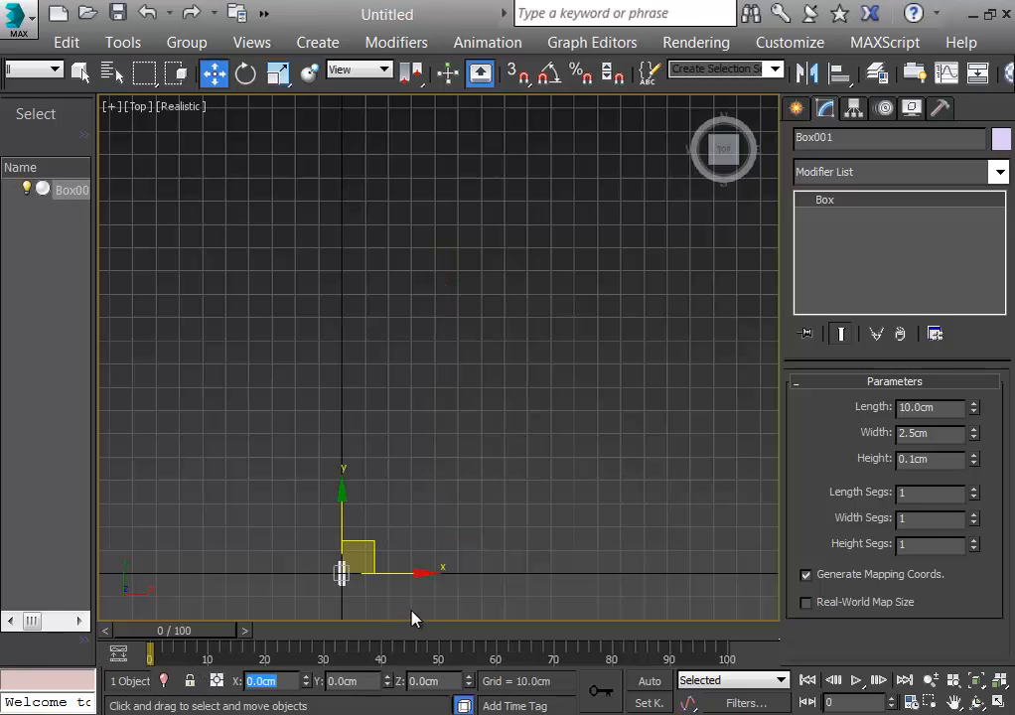
left_click(414, 617)
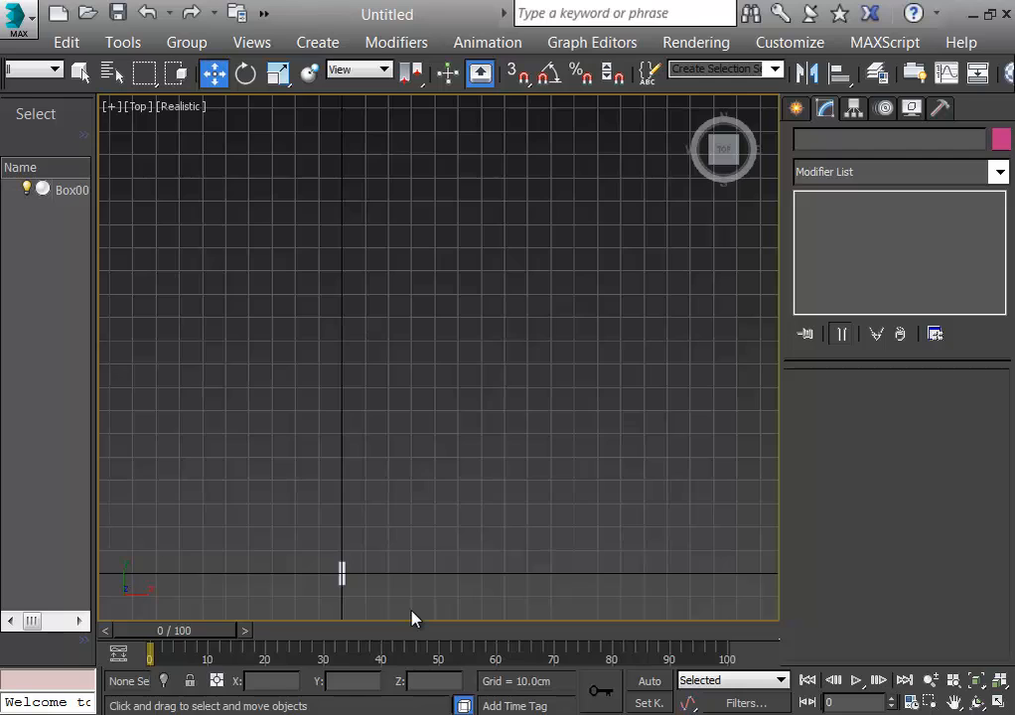
Move the box to X 1.25 cm and Y 5 cm so that its lower-left corner sits on the origin
key("z")
scroll(571, 449, "down", 2)
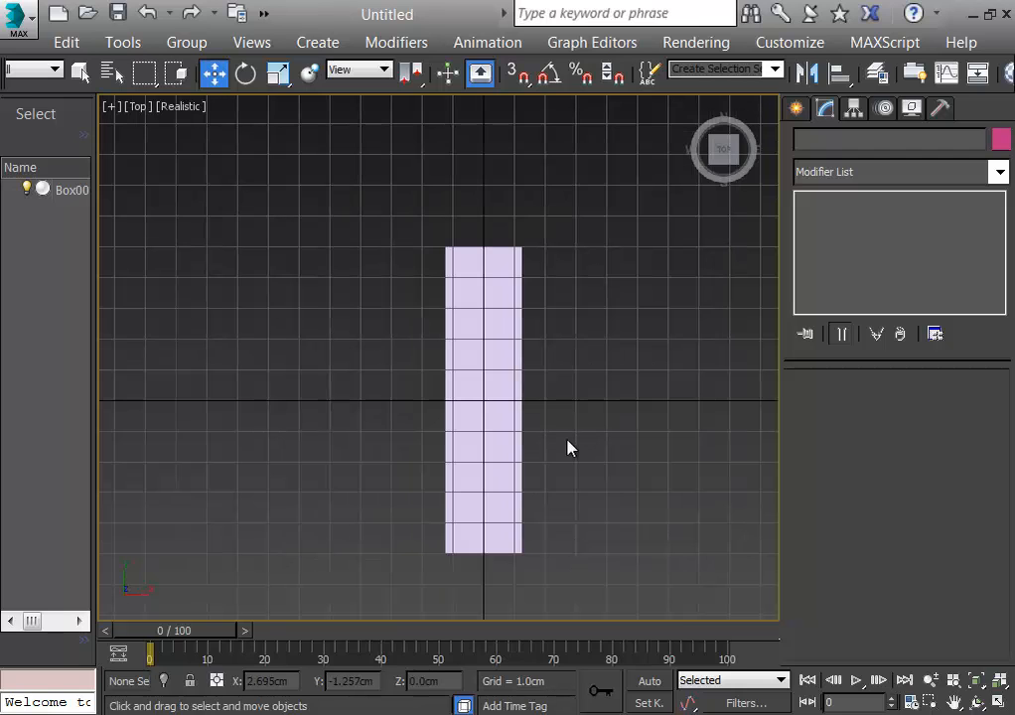
left_click(511, 470)
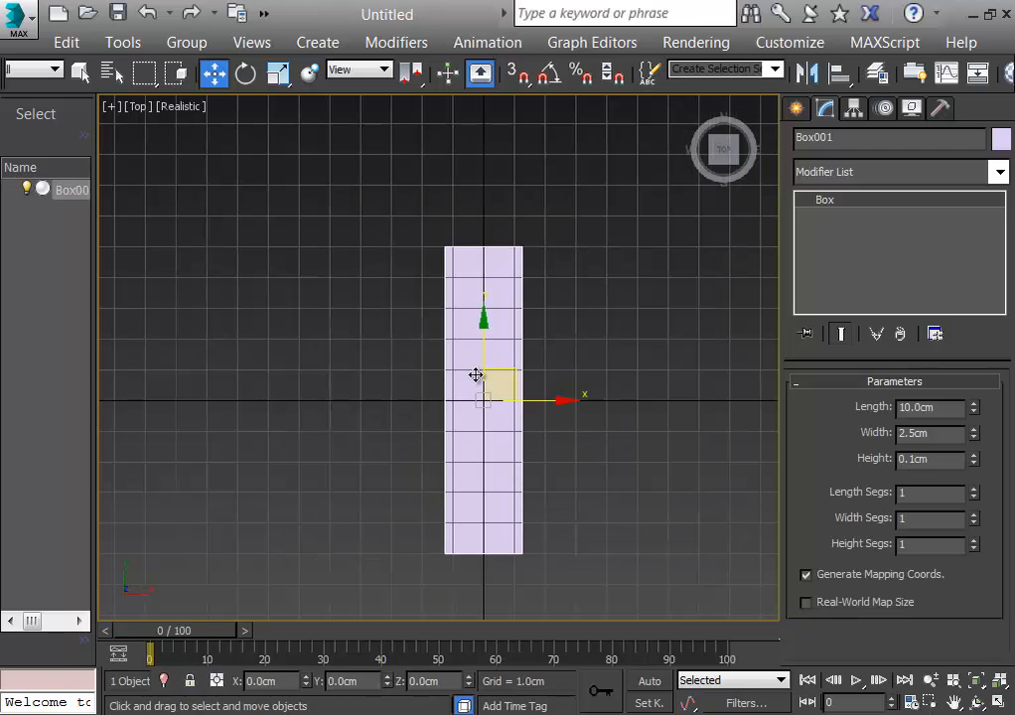
left_click_drag(483, 374, 597, 249)
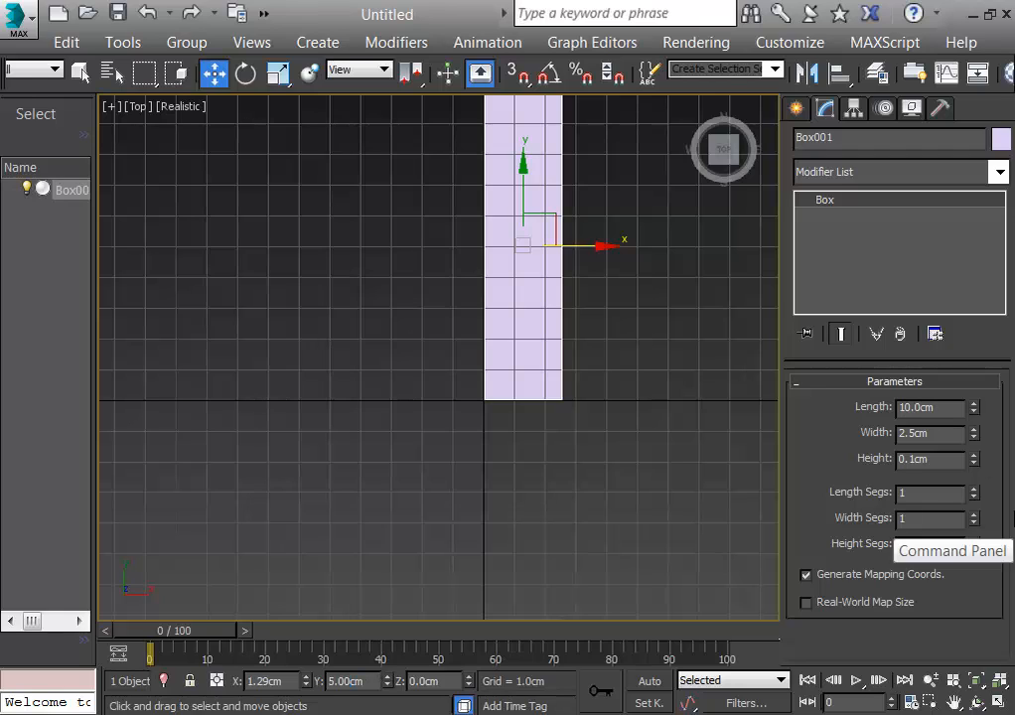
key("Return")
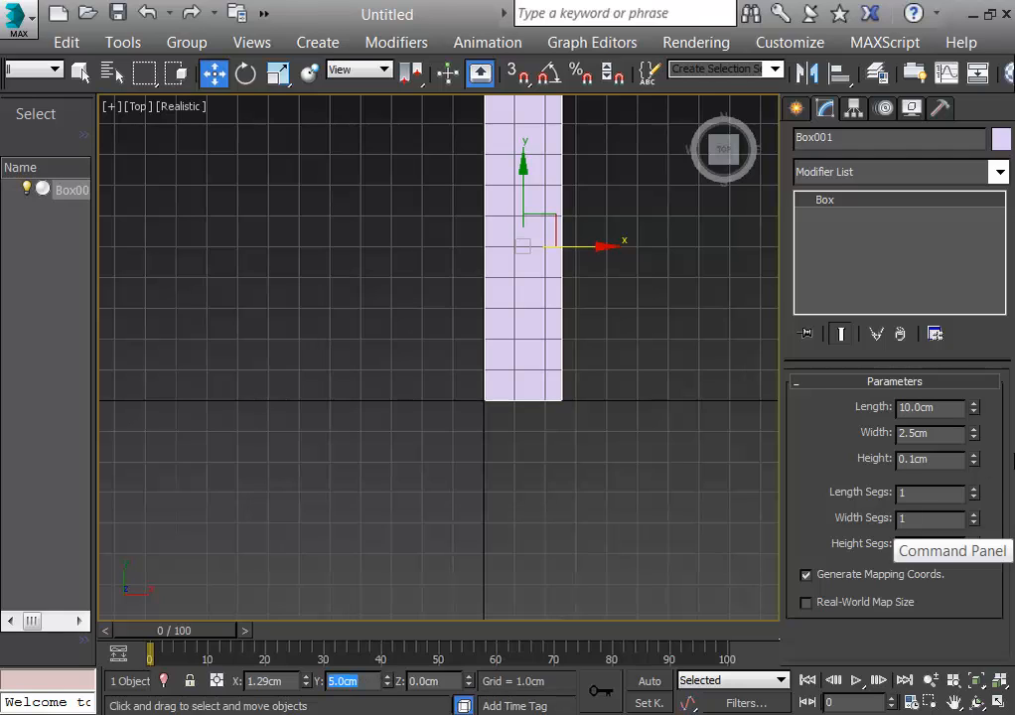
left_click_drag(935, 437, 896, 442)
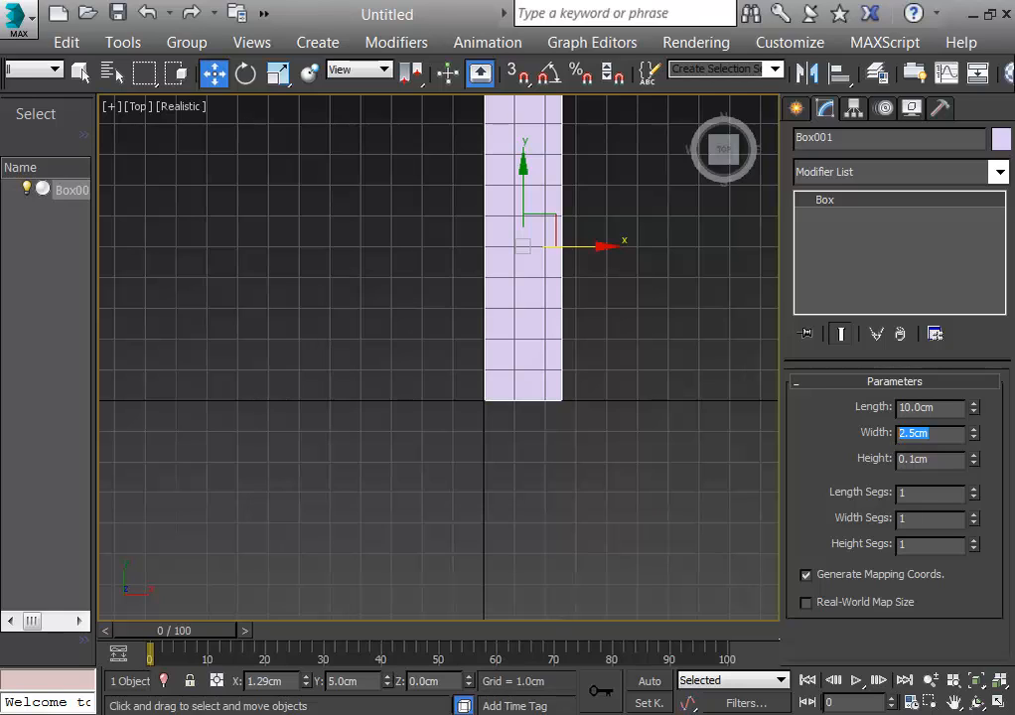
double_click(294, 680)
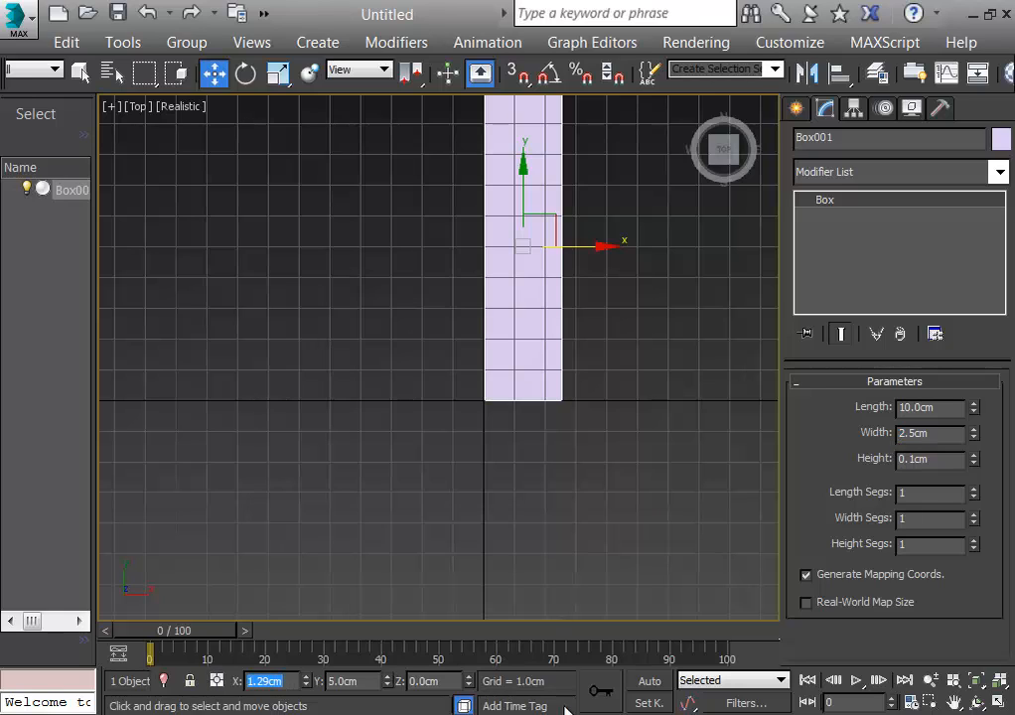
type("1")
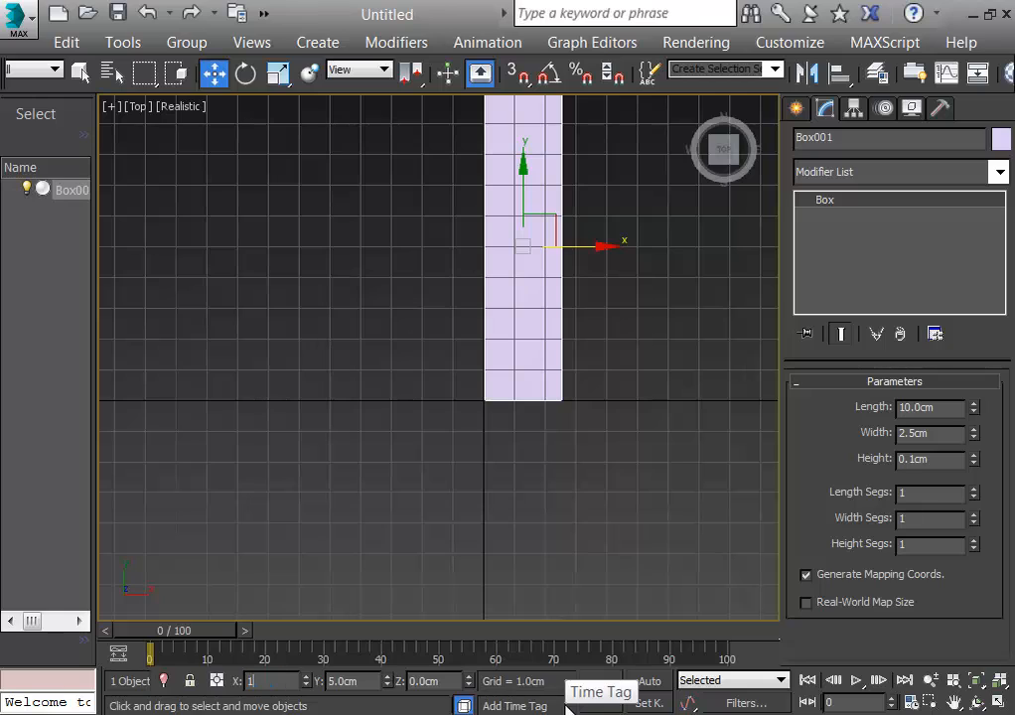
type(".25")
key("Return")
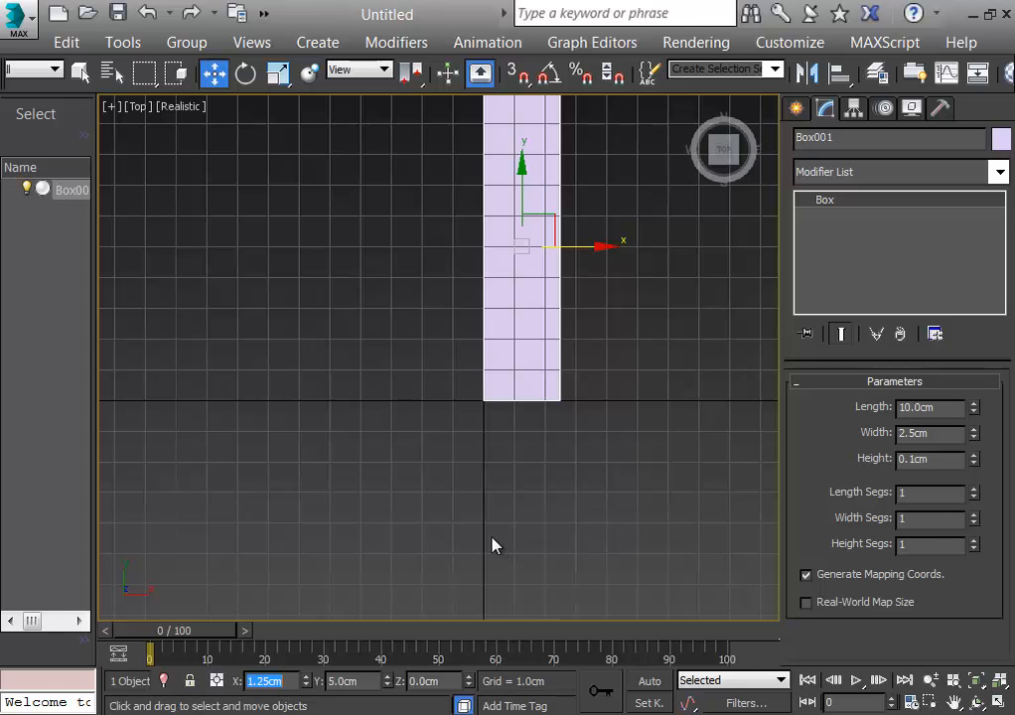
Activate the Line spline tool with 3D snapping turned on, keeping the whole box in view
middle_click_drag(681, 279, 645, 381)
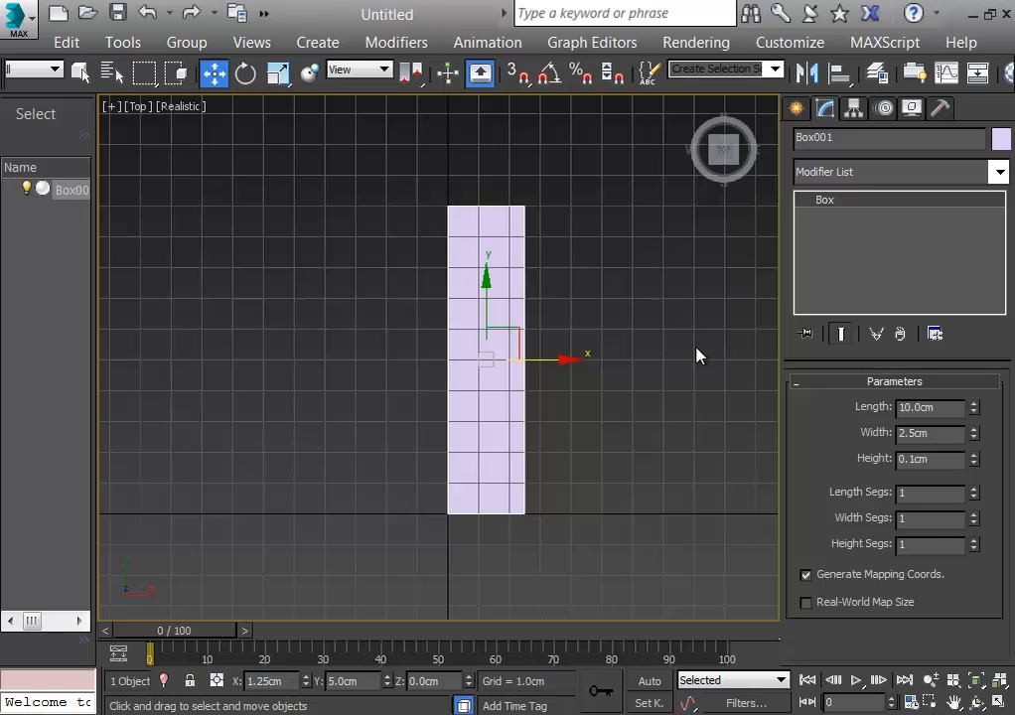
left_click(797, 107)
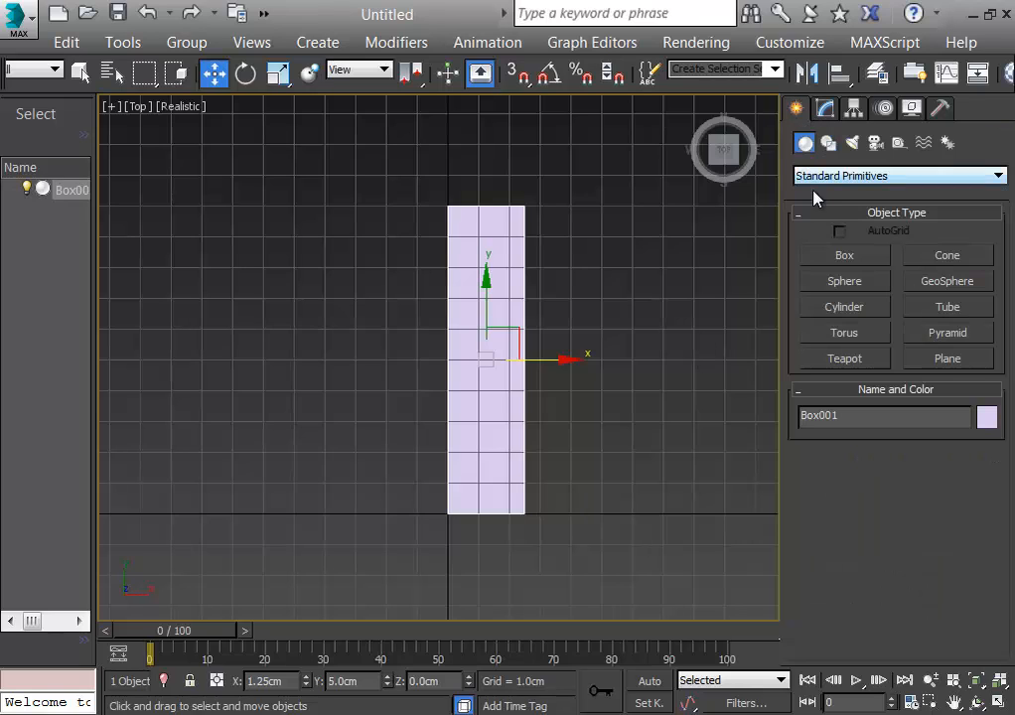
left_click(828, 144)
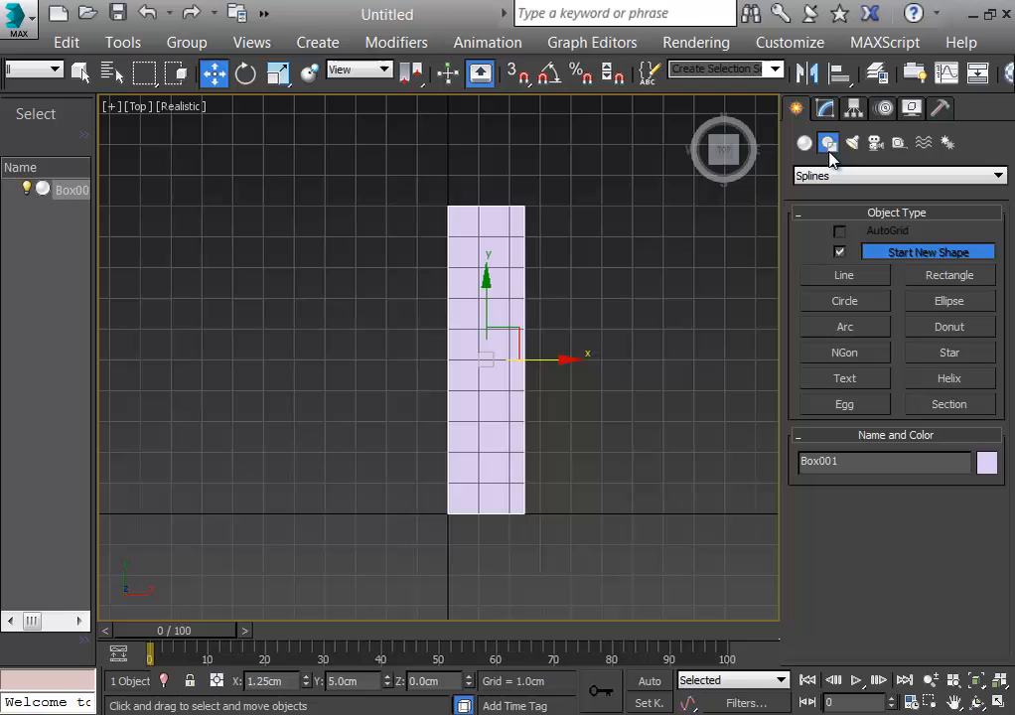
left_click(844, 278)
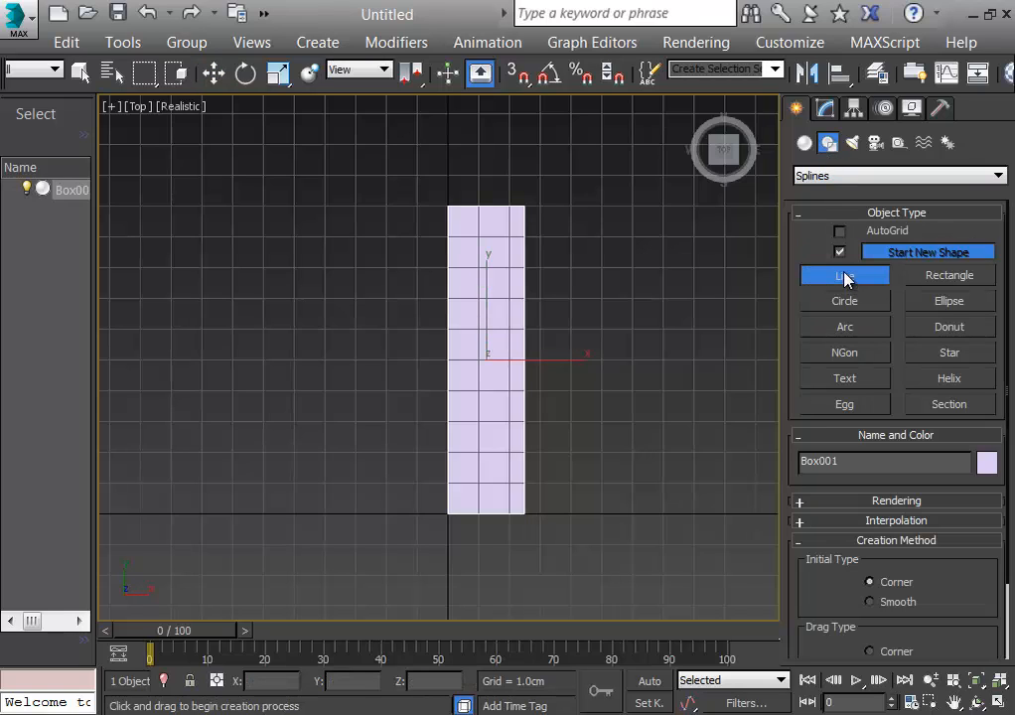
left_click(522, 81)
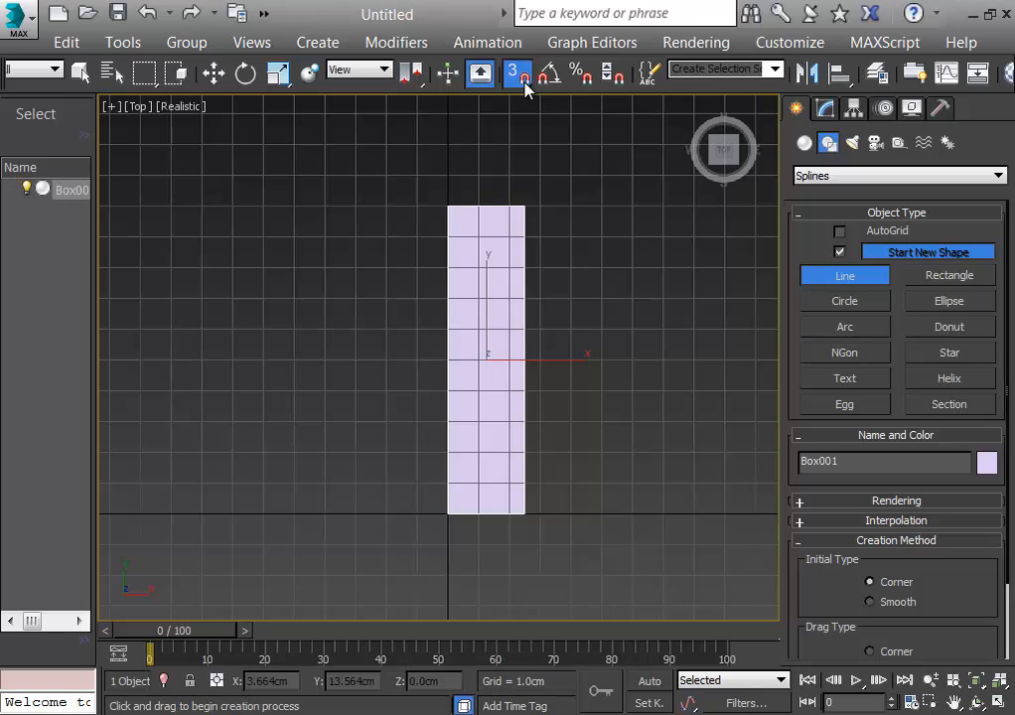
Try a snapped line from the origin to X 2, Y 0, curving up to X 3, Y 1, and undo it
left_click(447, 514)
left_click(447, 514)
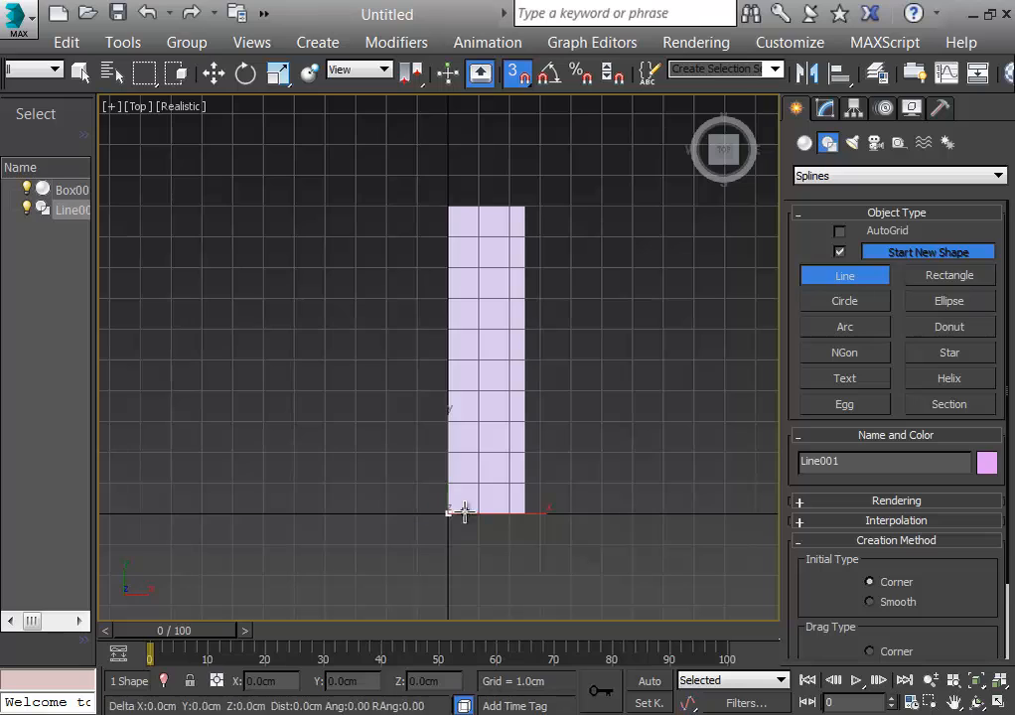
left_click(508, 513)
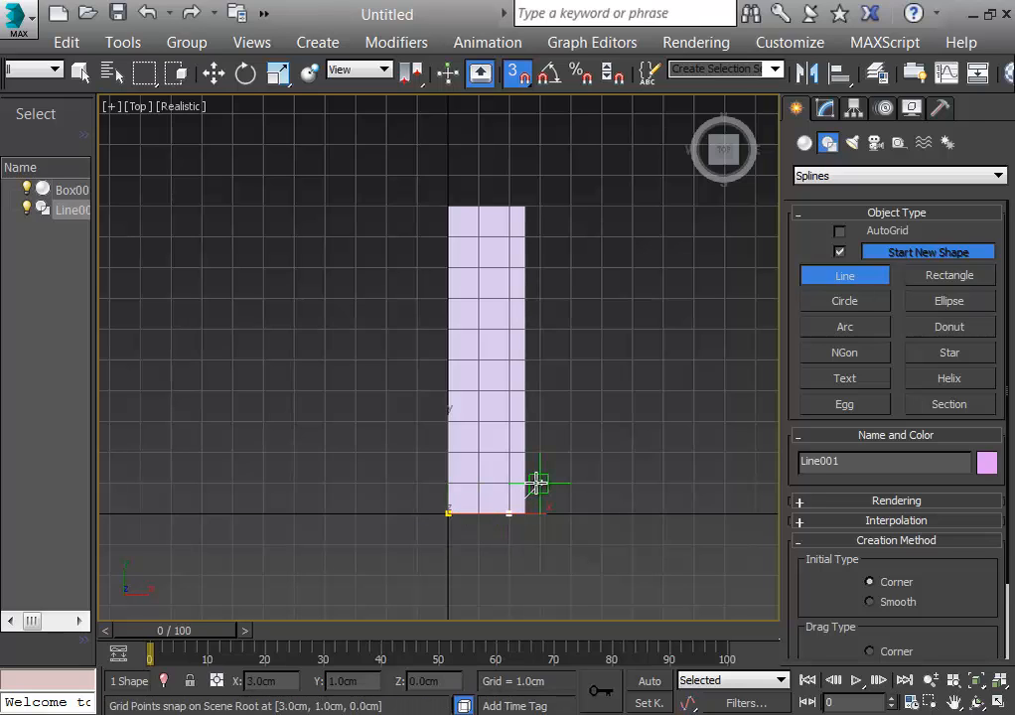
left_click_drag(537, 482, 537, 437)
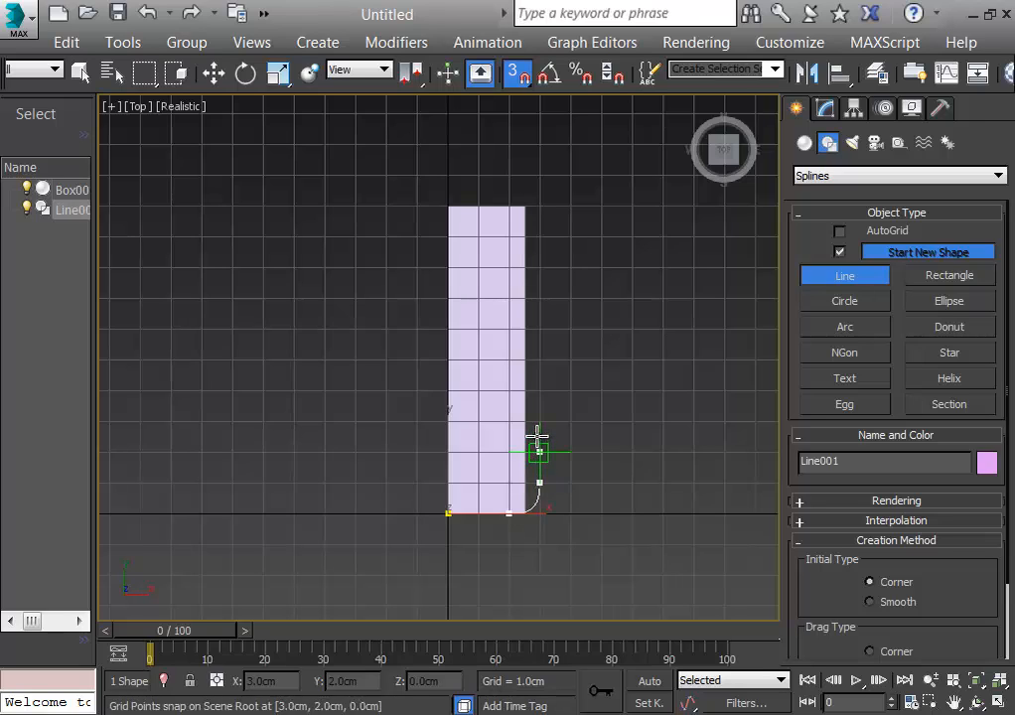
right_click(537, 437)
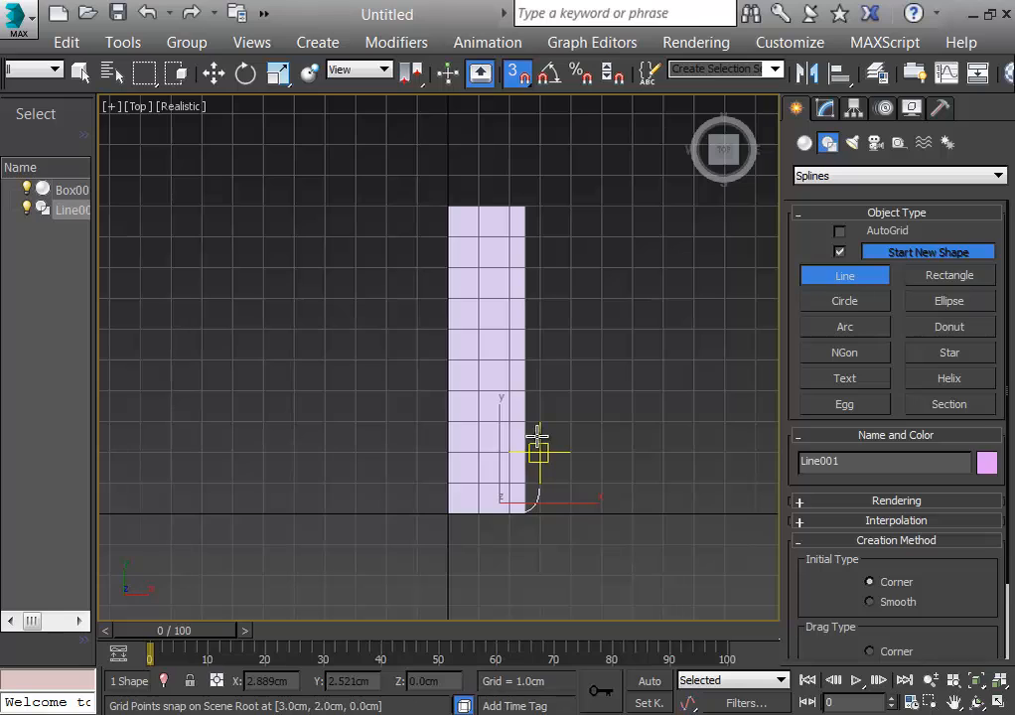
key("ctrl+z")
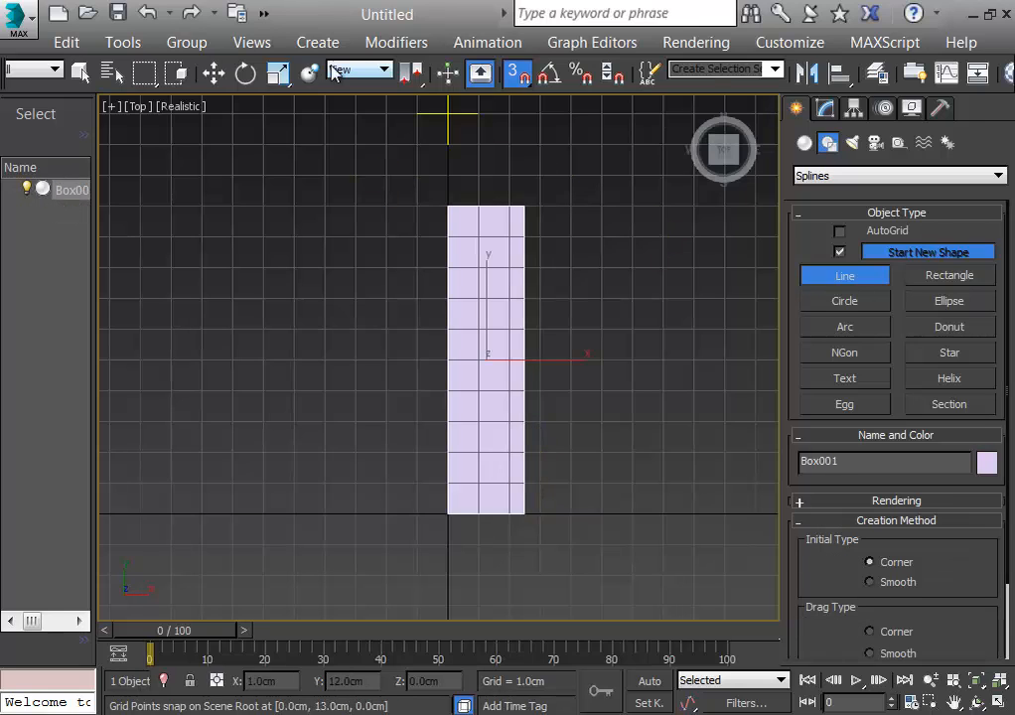
Try a snapped line from the origin through X 2, Y 0 and X 3, Y 1 to a curved point at X 3, Y 4, and undo it
left_click(447, 513)
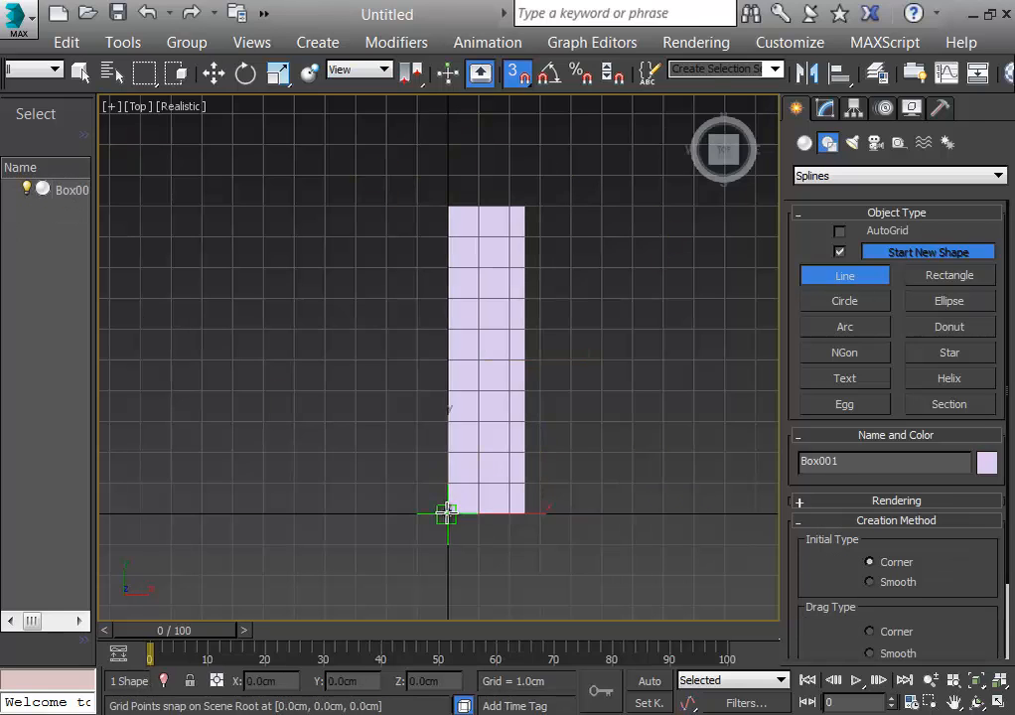
left_click(509, 513)
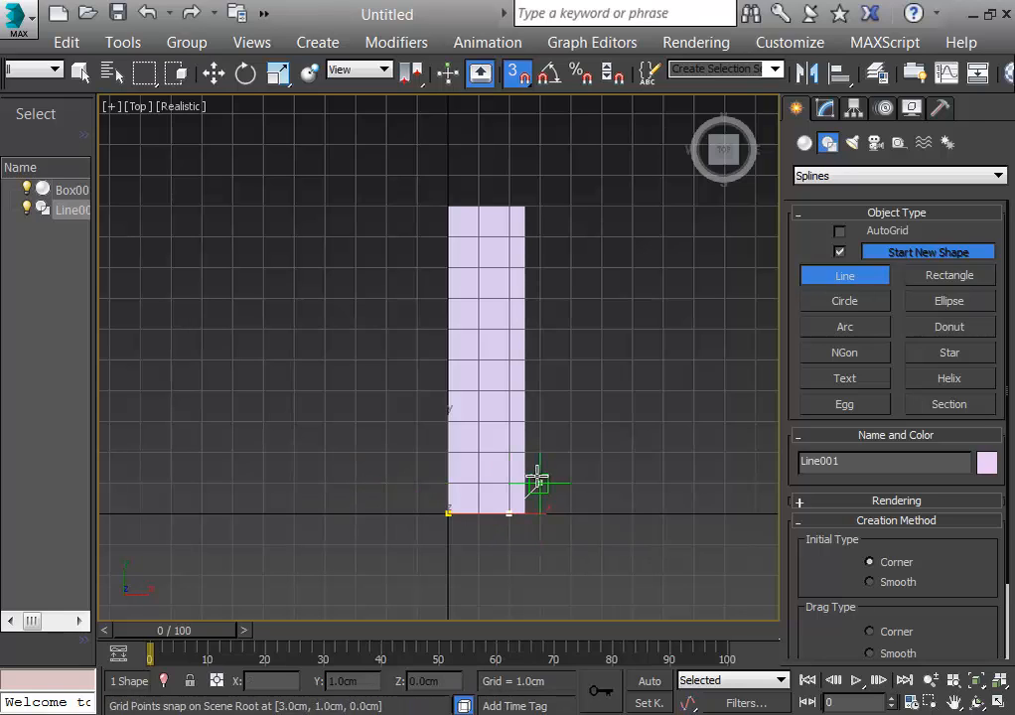
left_click(540, 482)
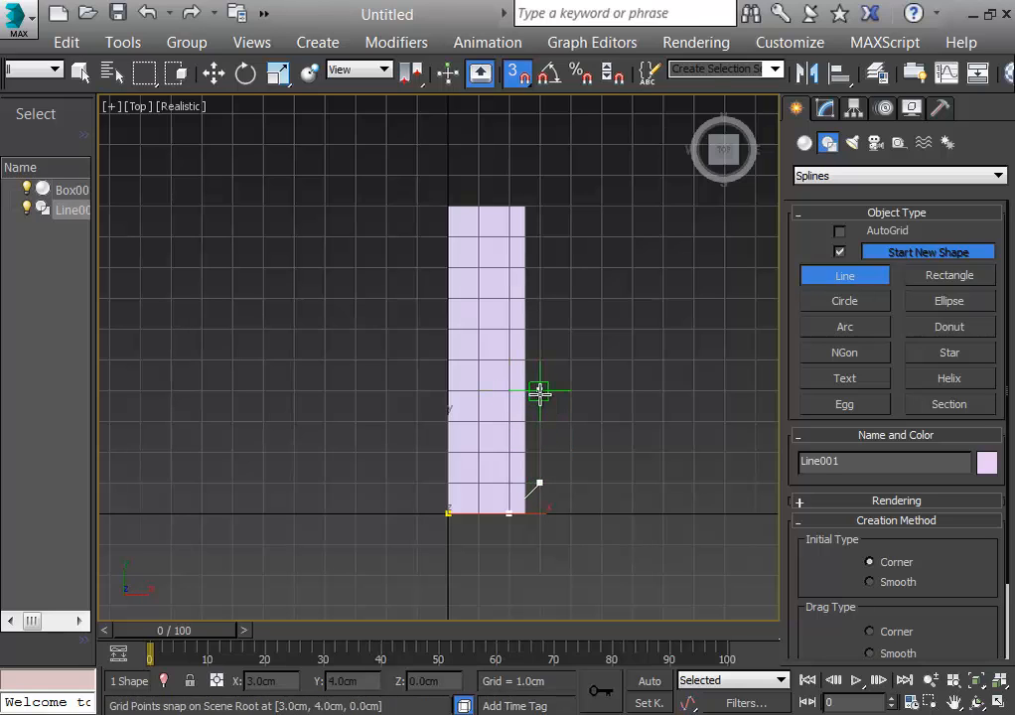
left_click_drag(539, 390, 508, 357)
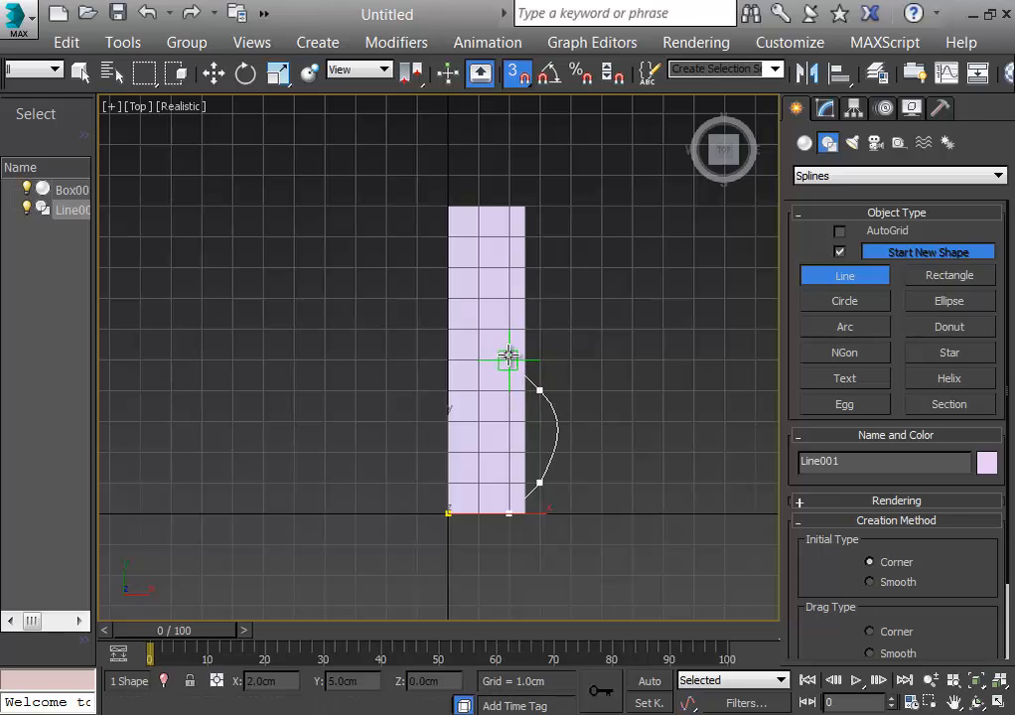
right_click(509, 357)
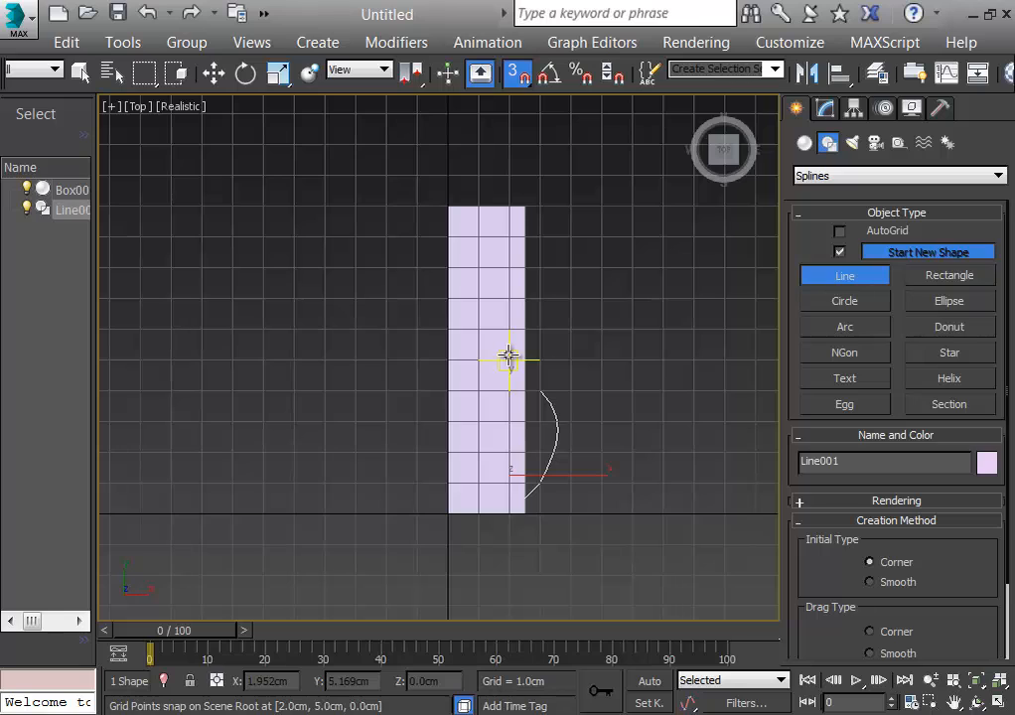
key("ctrl+z")
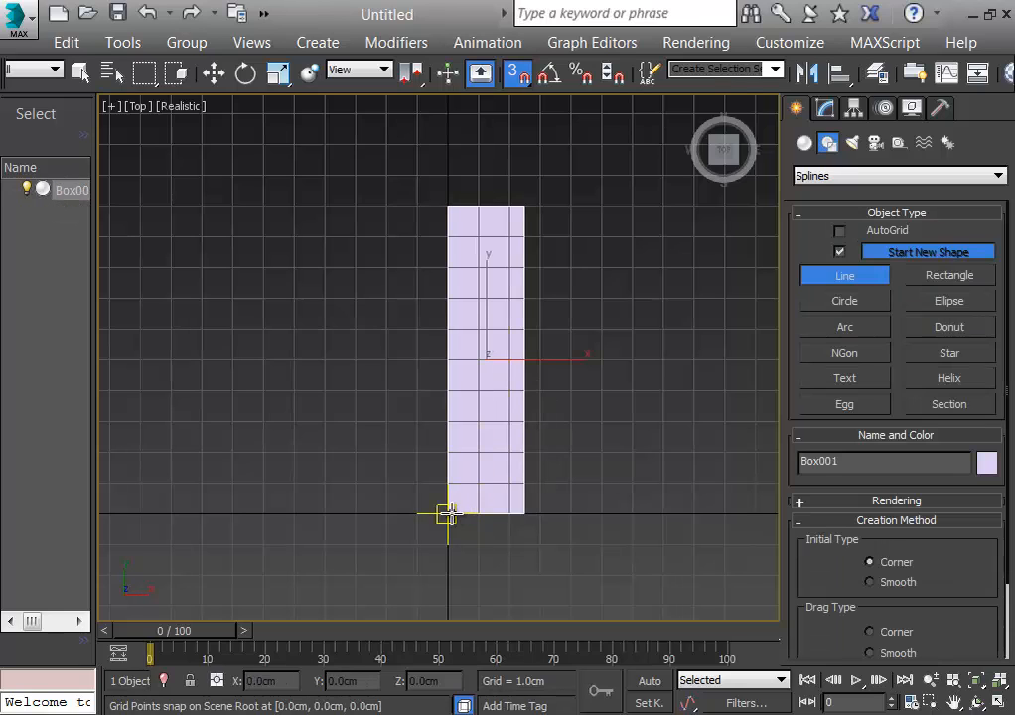
Draw the profile's outer side with snapped corner points at (0,0), (2,0), (3,1), (3,4), (2,5), (2,6), (3,10) and (2,10) cm
left_click(448, 514)
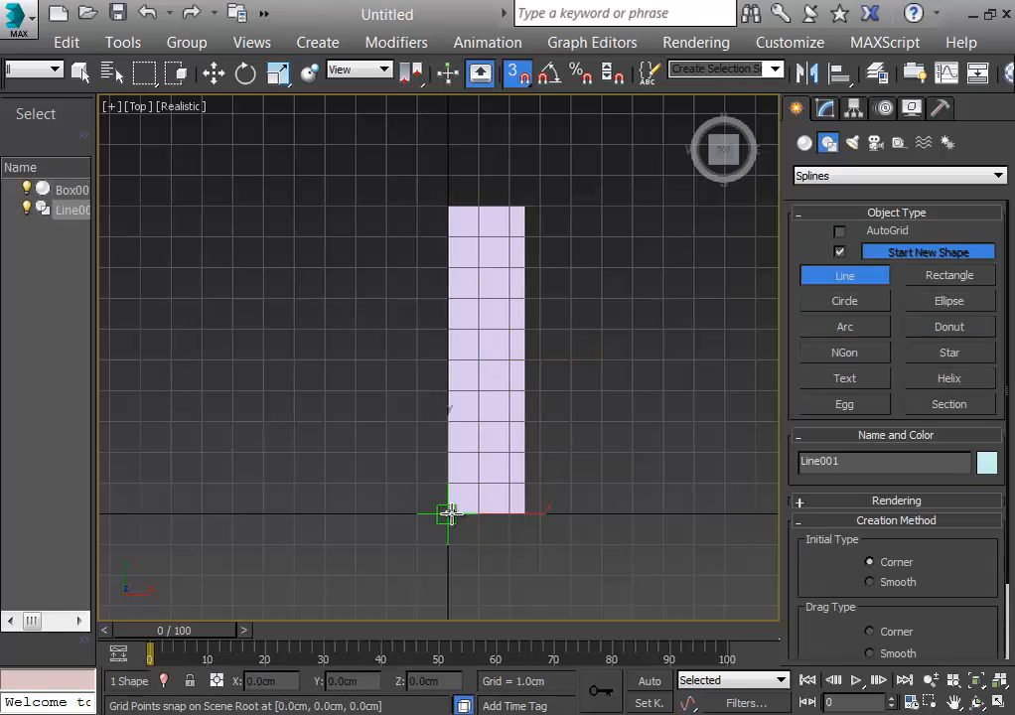
left_click(509, 514)
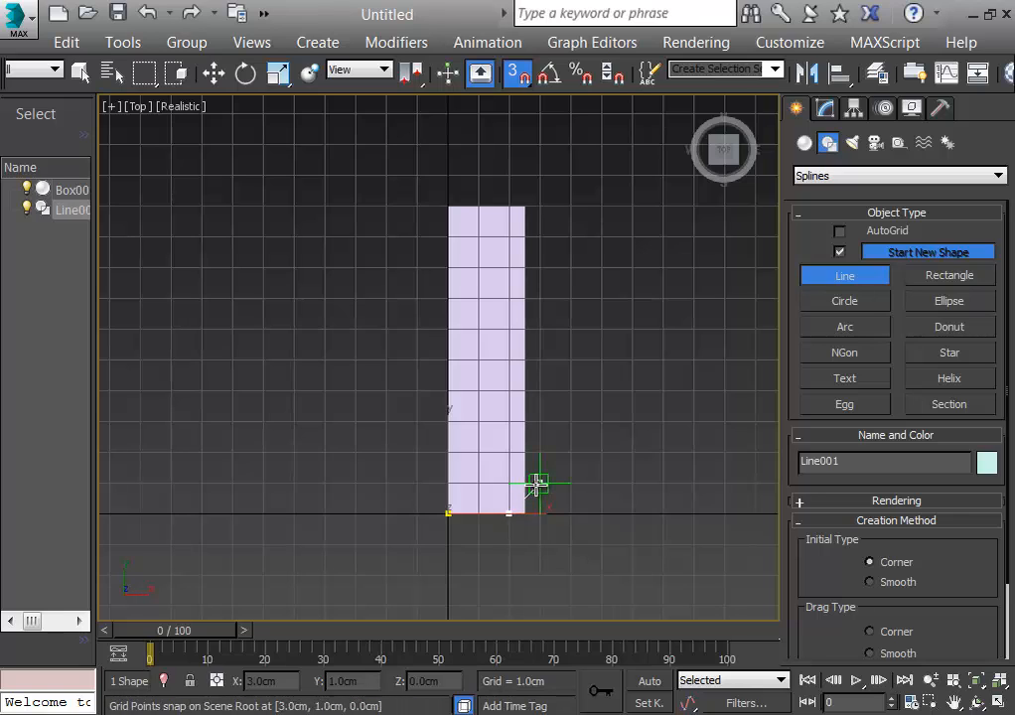
left_click(539, 484)
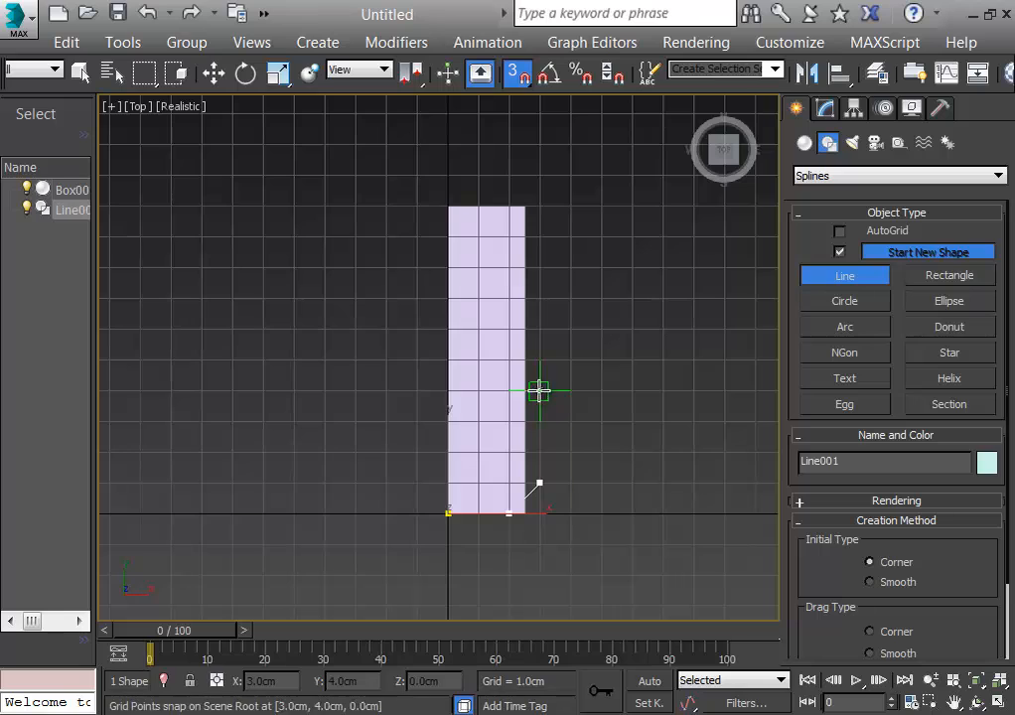
left_click(539, 390)
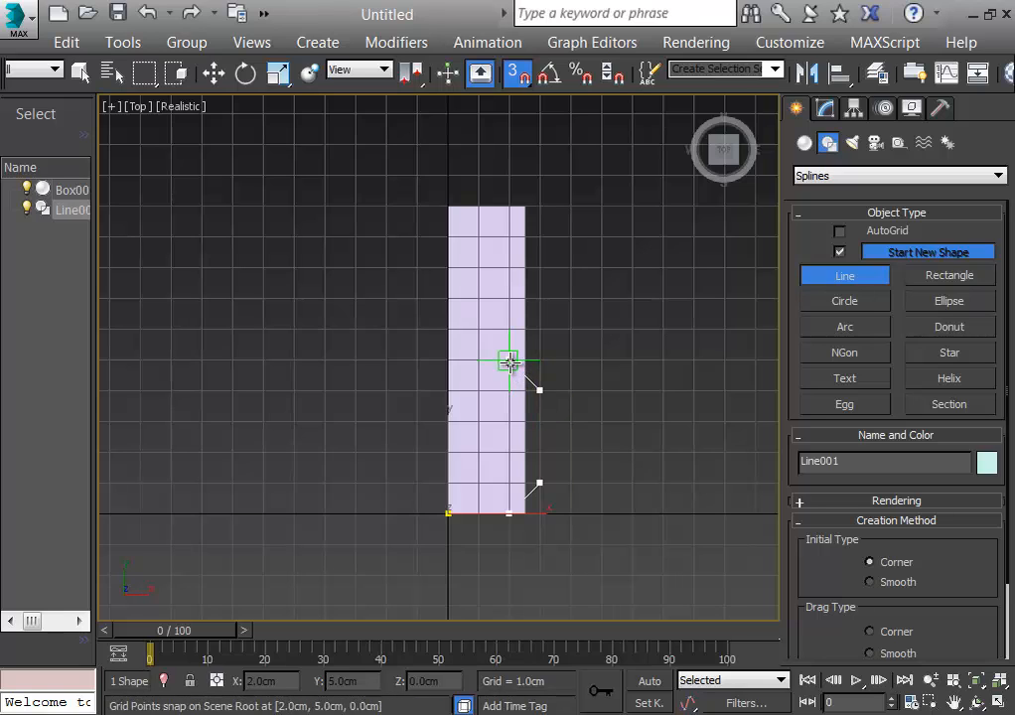
left_click(509, 360)
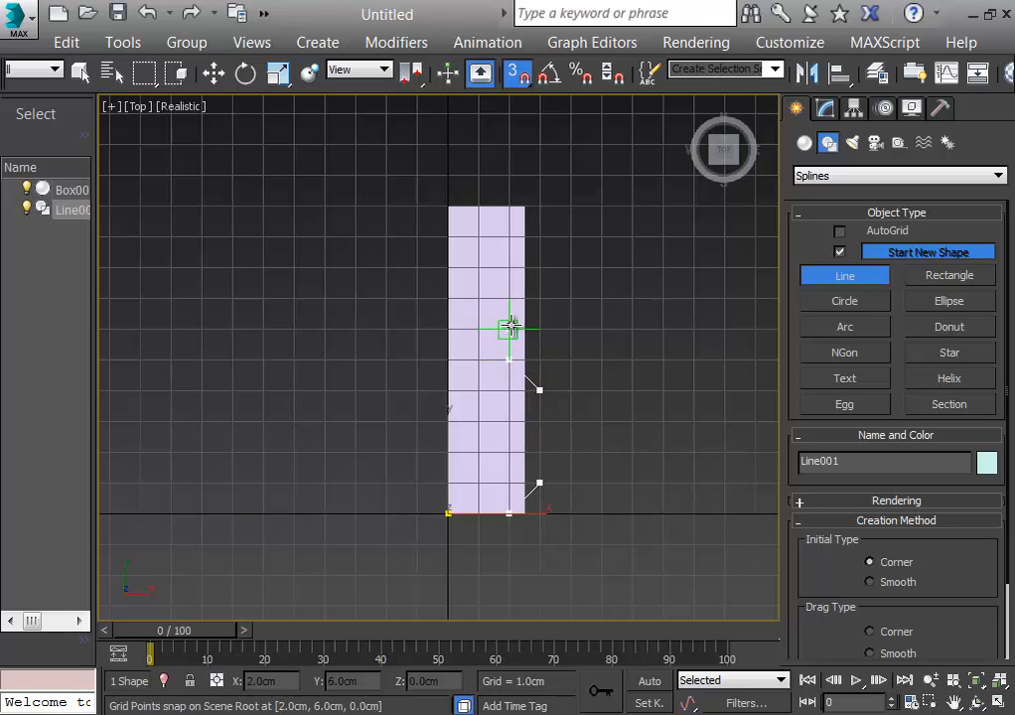
left_click(508, 327)
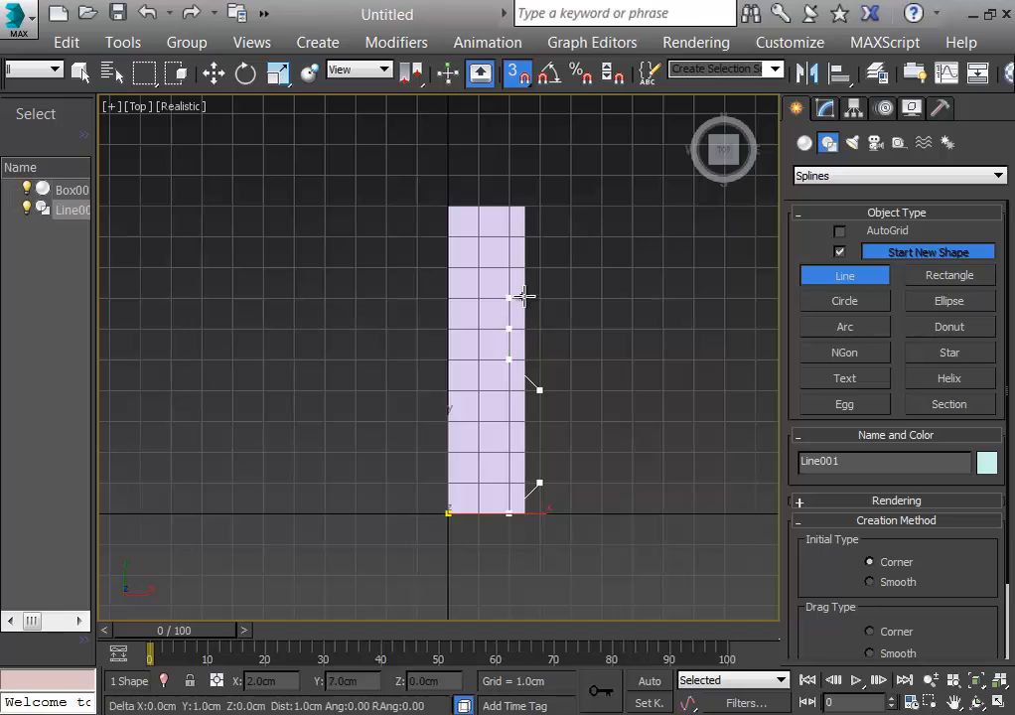
left_click(538, 205)
left_click(509, 205)
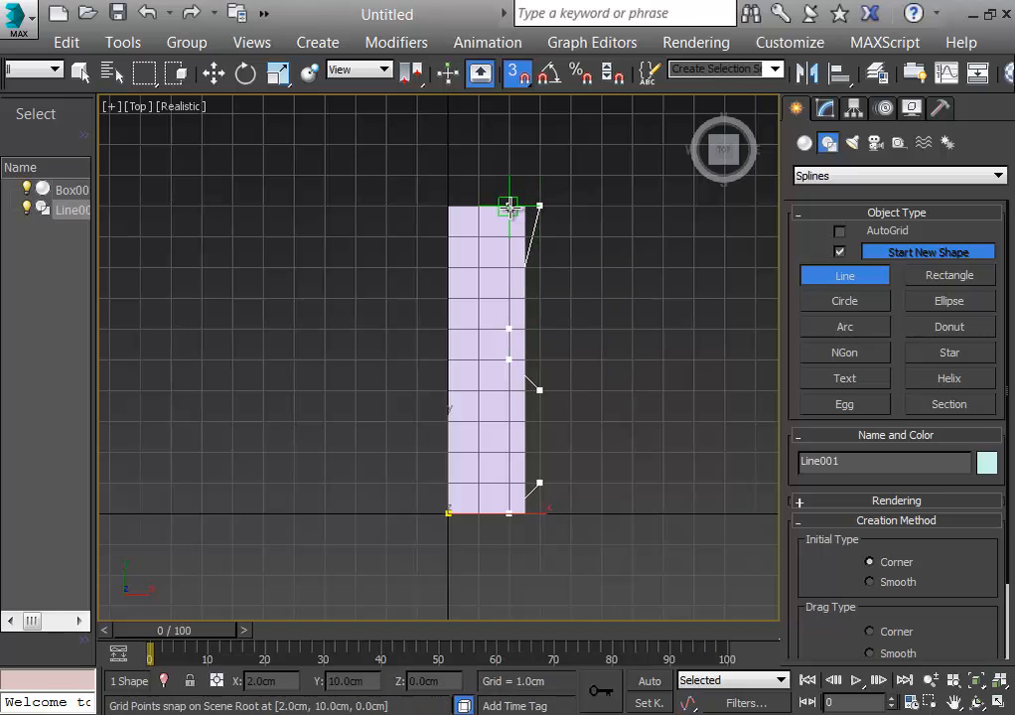
Continue the spline down the profile's inner side with snapped corner points at (1,6), (1,5), (2,4), (2,2) and (0,1) cm
left_click(479, 330)
left_click(479, 359)
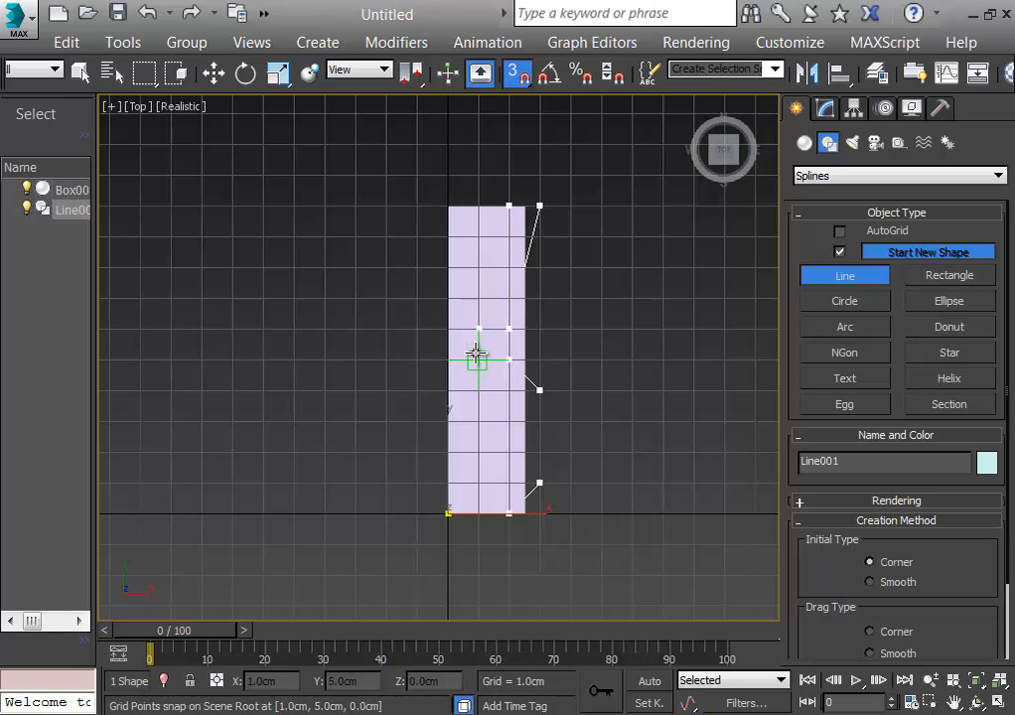
left_click(508, 389)
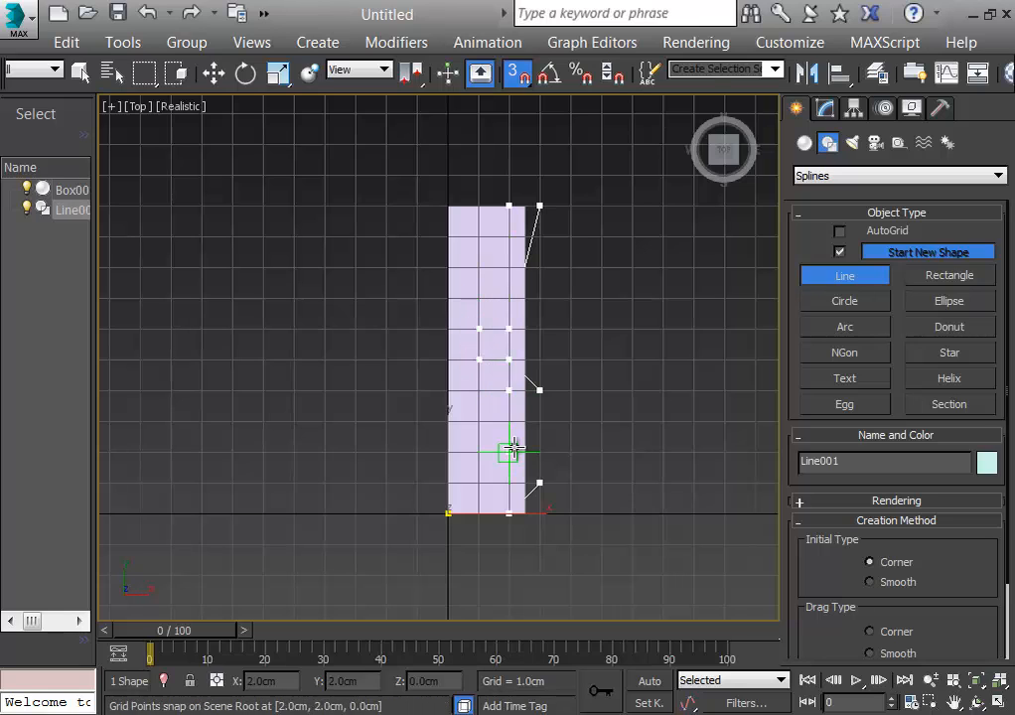
left_click(509, 452)
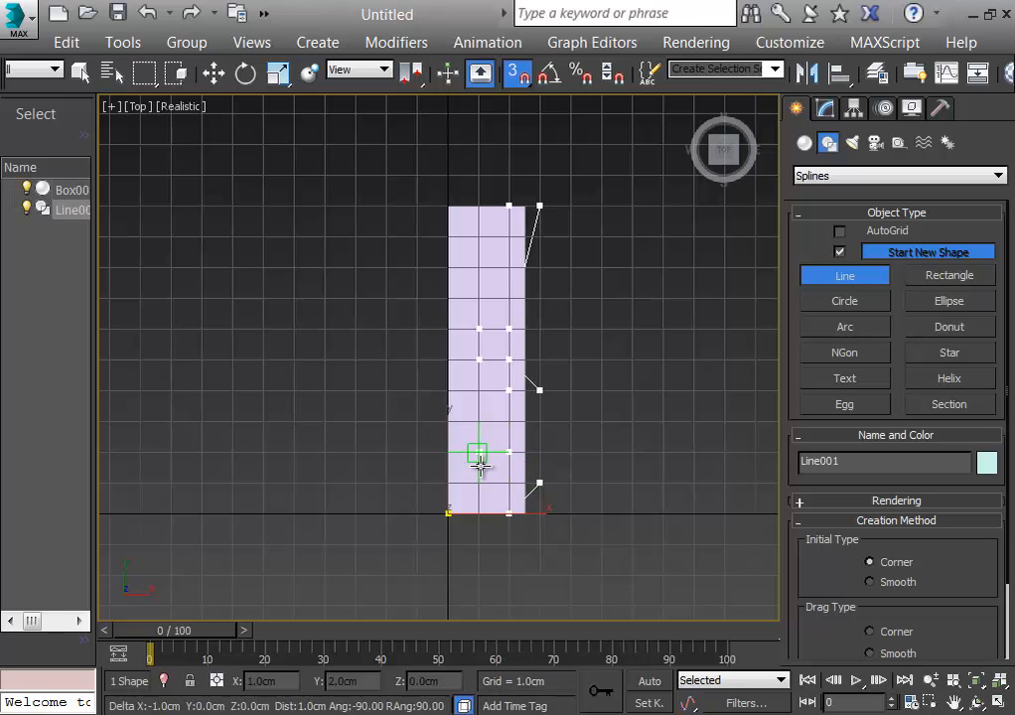
left_click(448, 483)
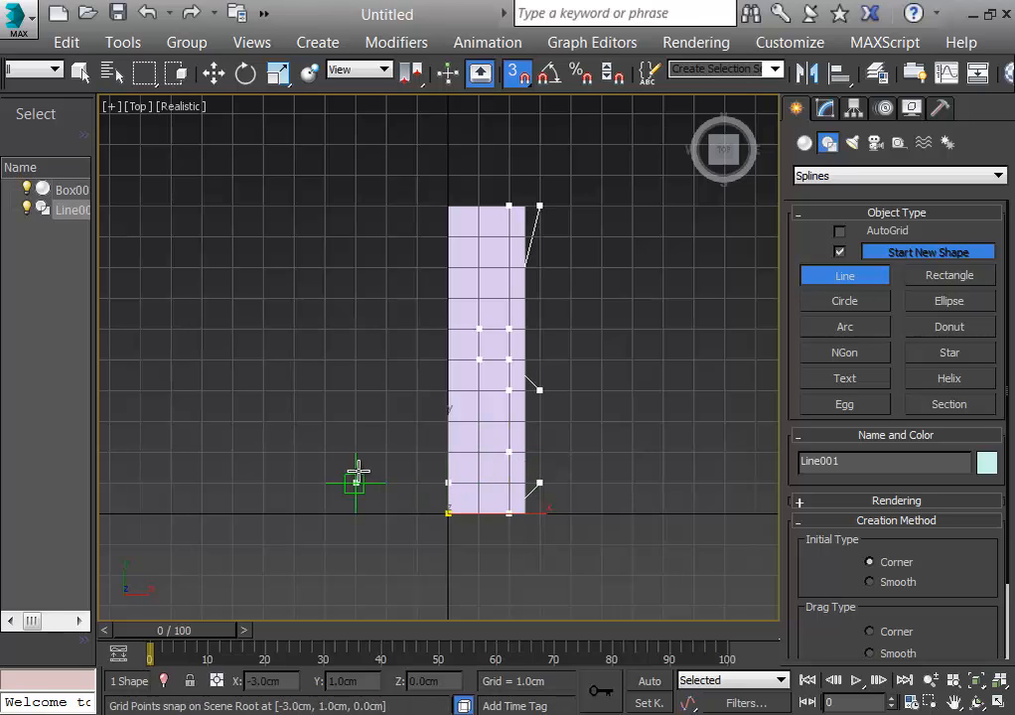
Finish the open profile line, and hide the box and the viewport grid so only the profile shows
right_click(357, 471)
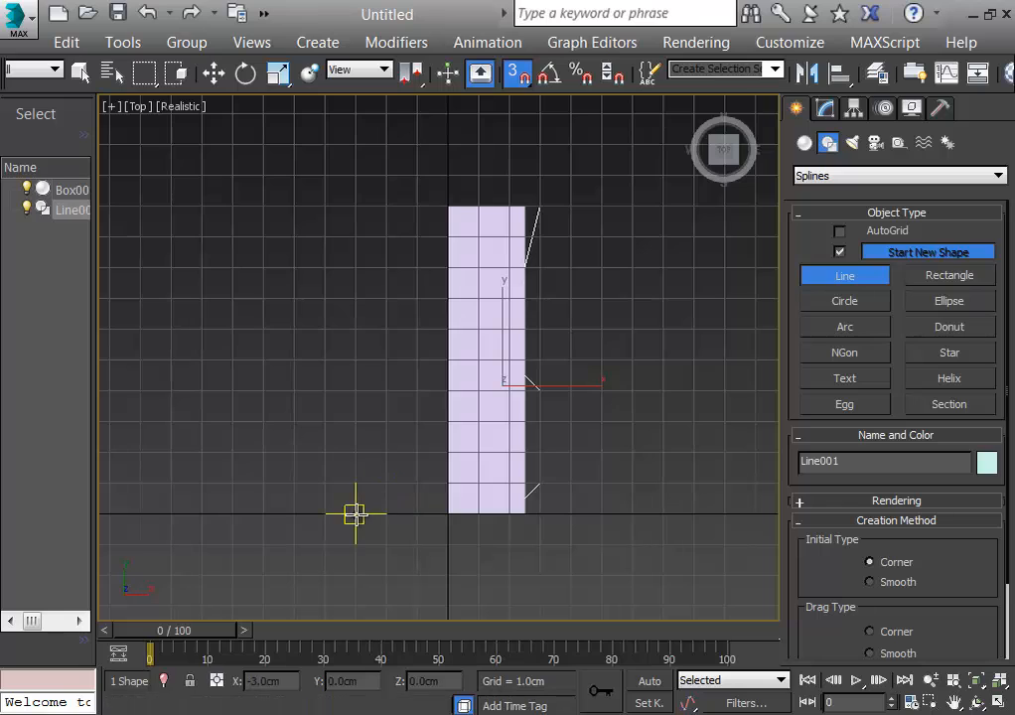
left_click(29, 189)
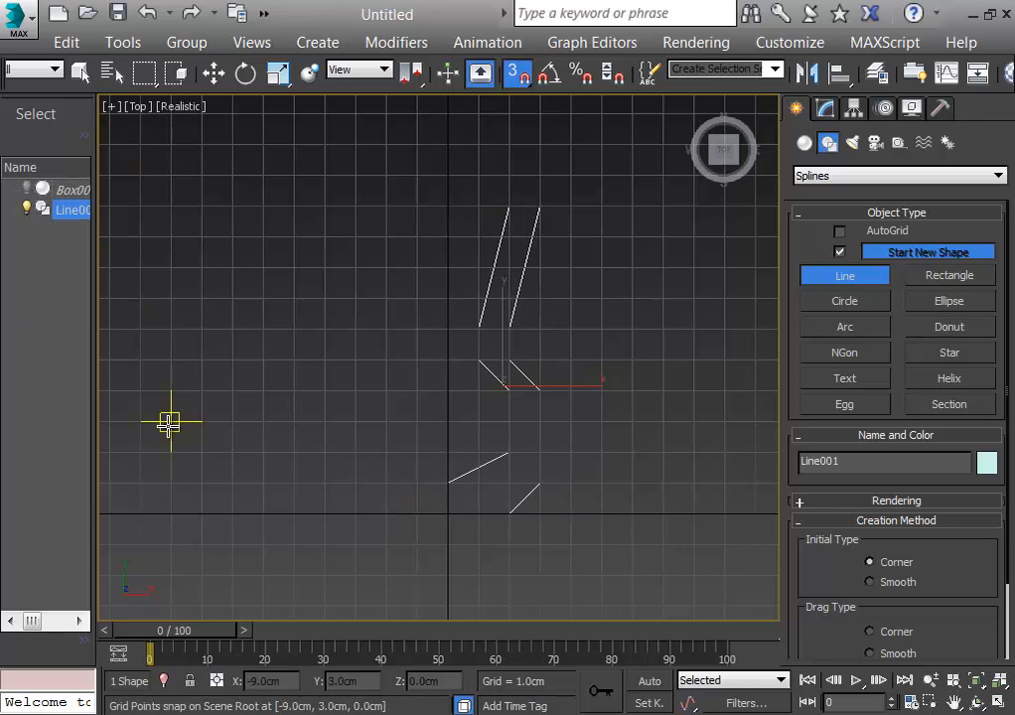
key("g")
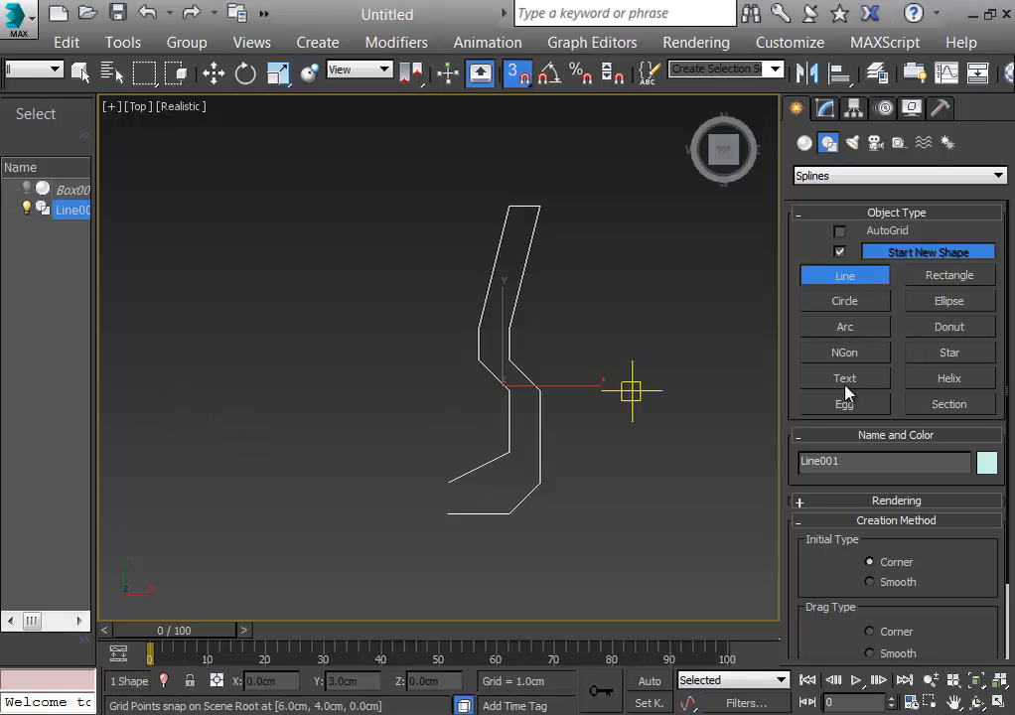
With snapping off, move all outer-side vertices of the profile except the yellow start vertex inward along X by about half a grid unit
left_click(824, 109)
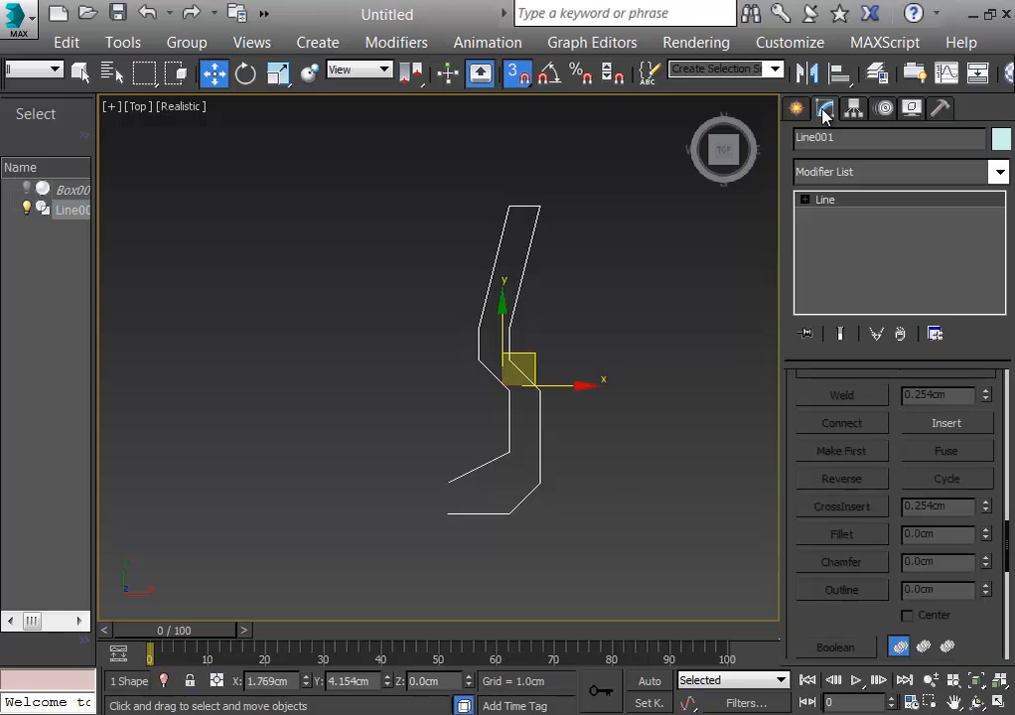
left_click(804, 199)
left_click(845, 216)
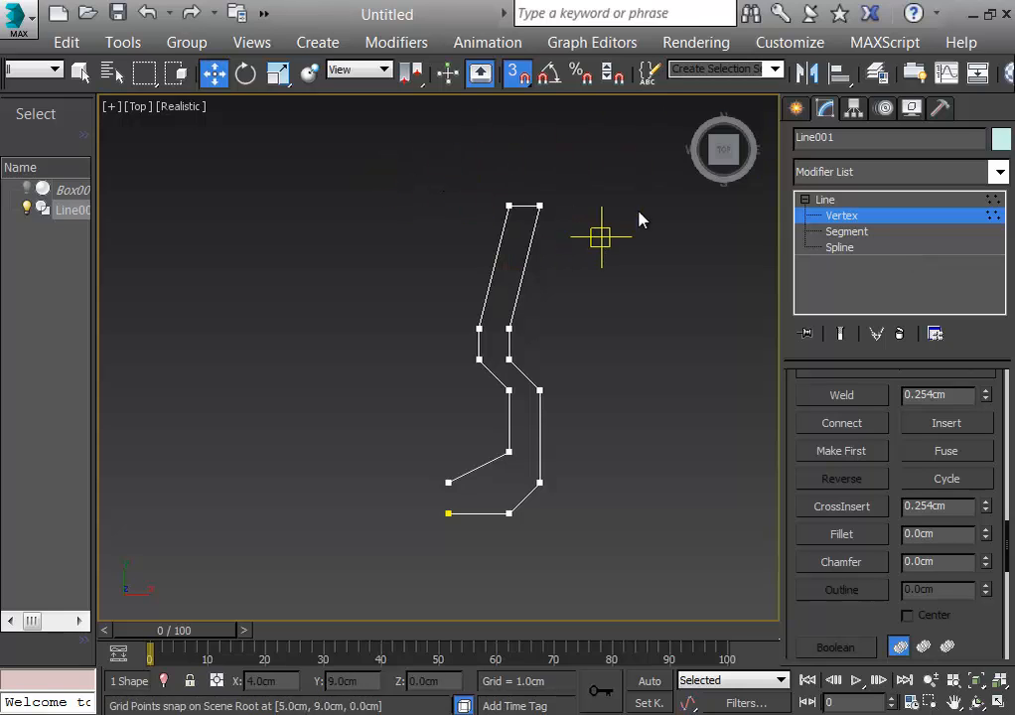
left_click_drag(629, 175, 502, 367)
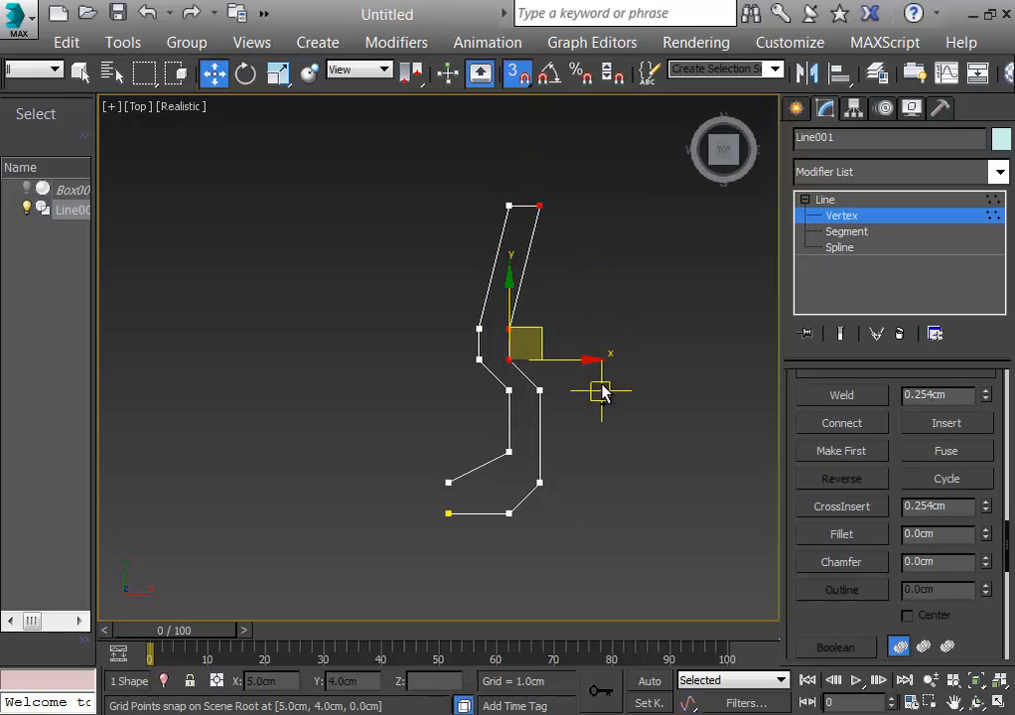
left_click_drag(600, 383, 532, 513)
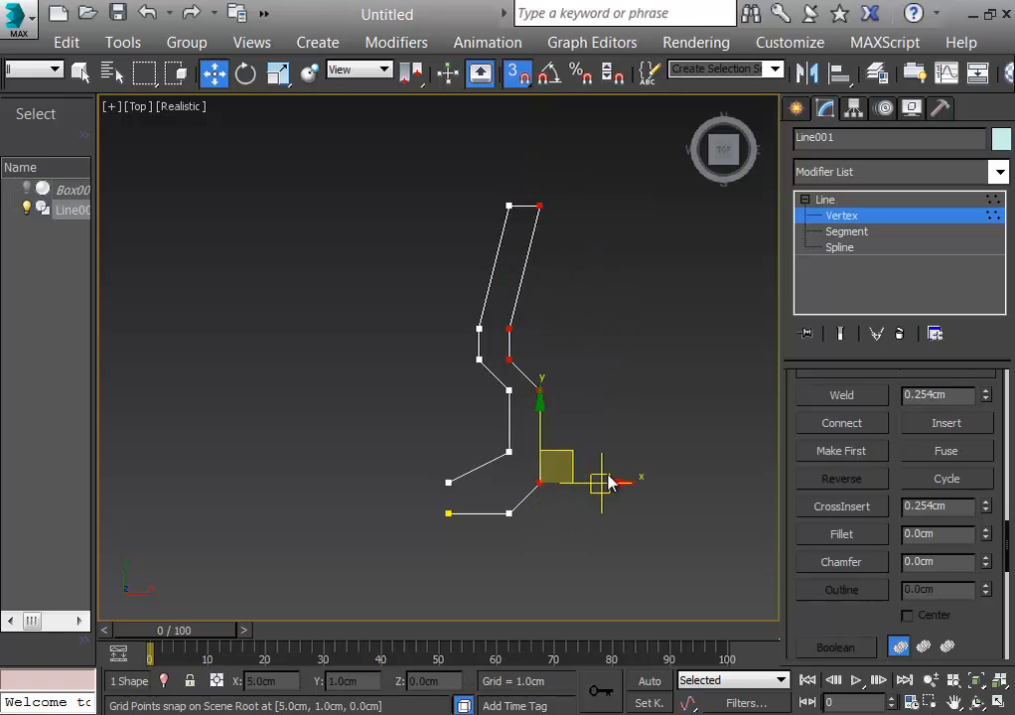
left_click_drag(606, 485, 537, 481)
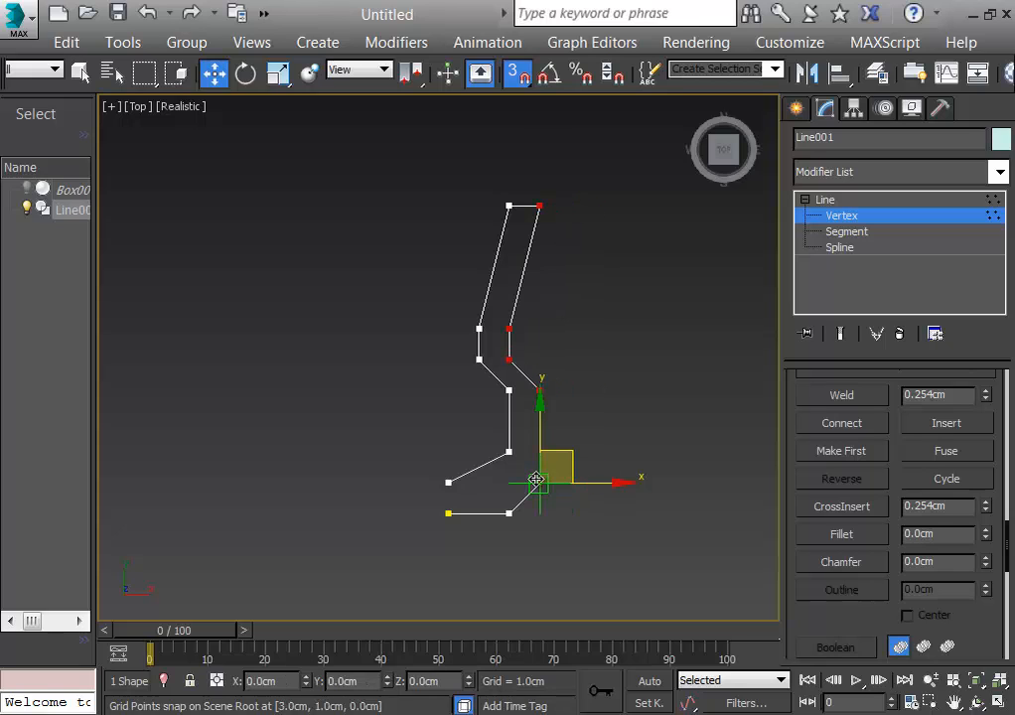
left_click(517, 72)
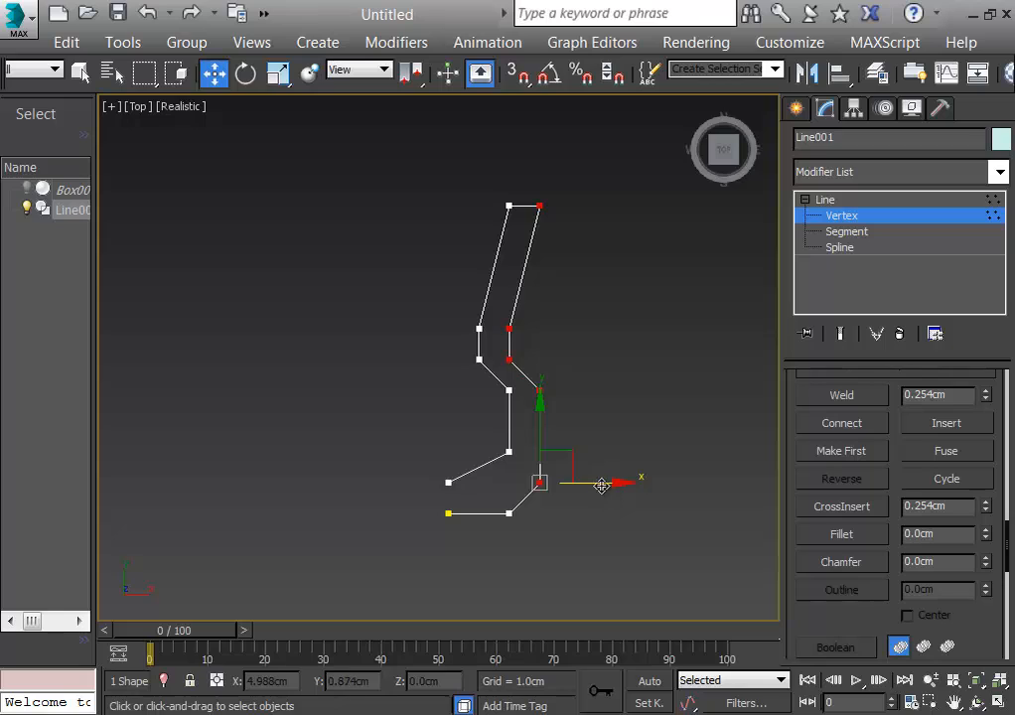
left_click(508, 511)
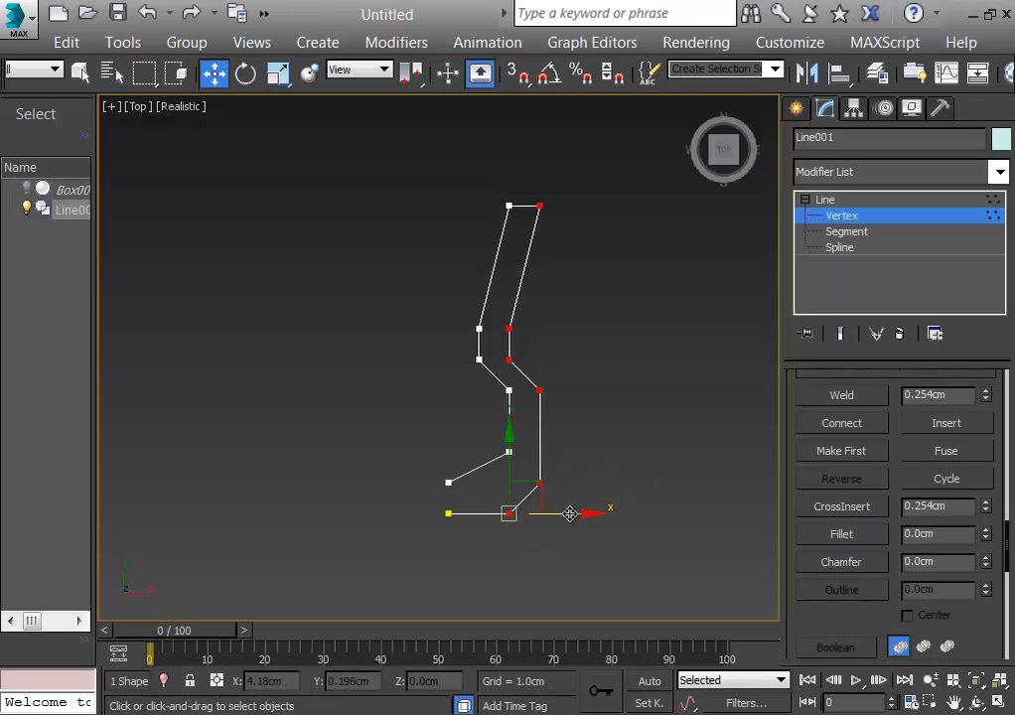
left_click_drag(572, 512, 557, 513)
left_click(605, 463)
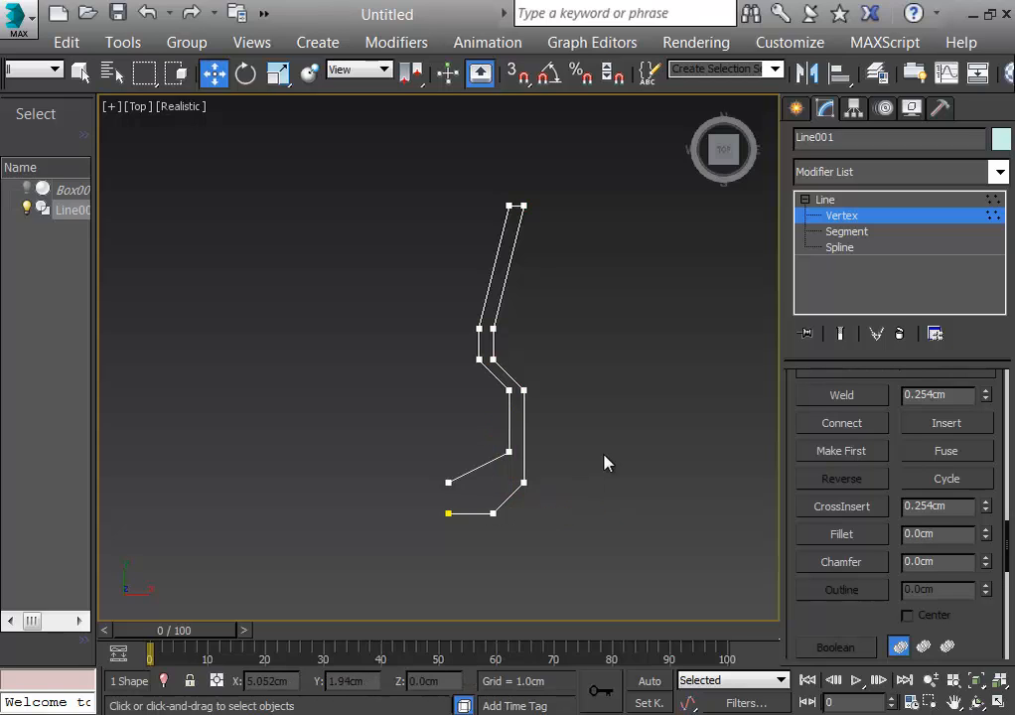
Fillet the two vertices at the profile's top end to form a rounded rim
left_click_drag(497, 178, 585, 260)
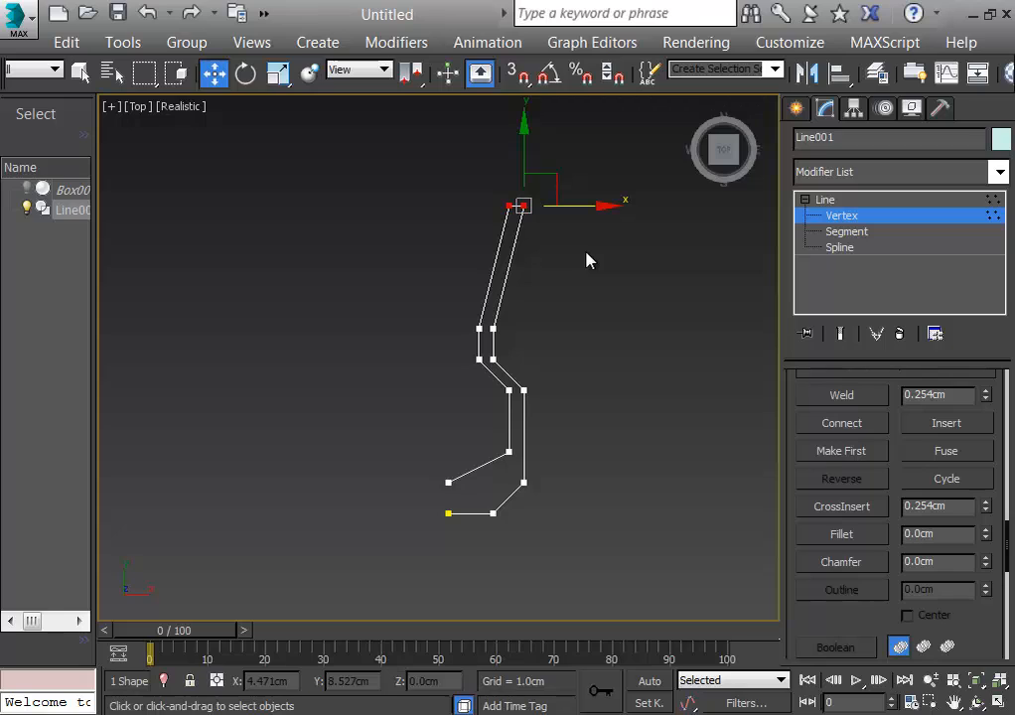
left_click(841, 534)
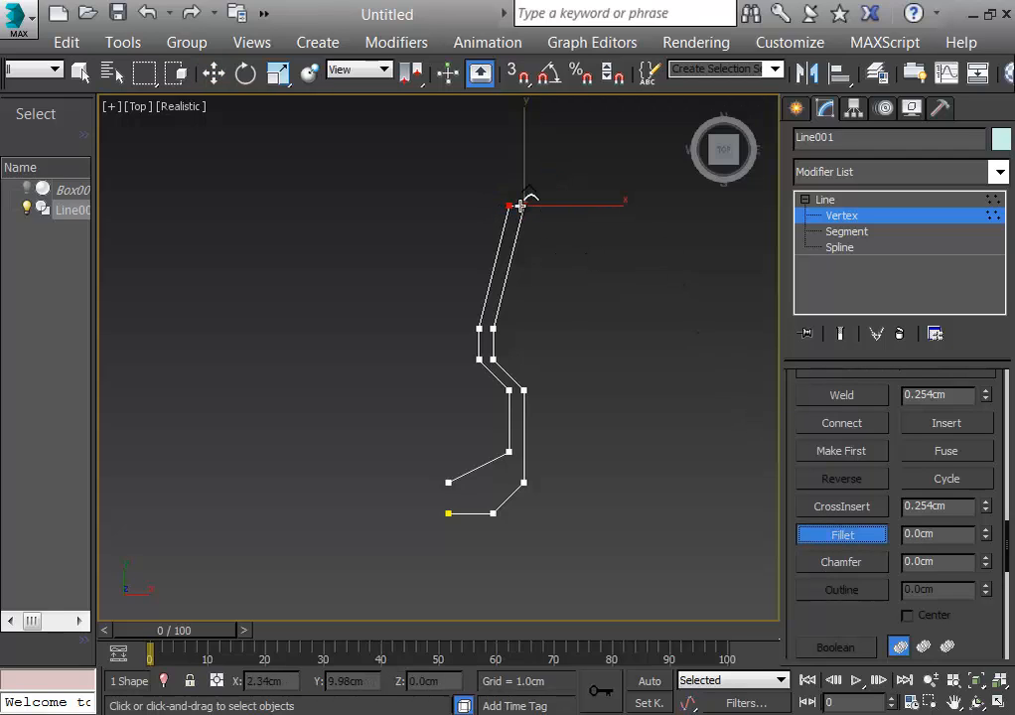
left_click_drag(526, 203, 527, 114)
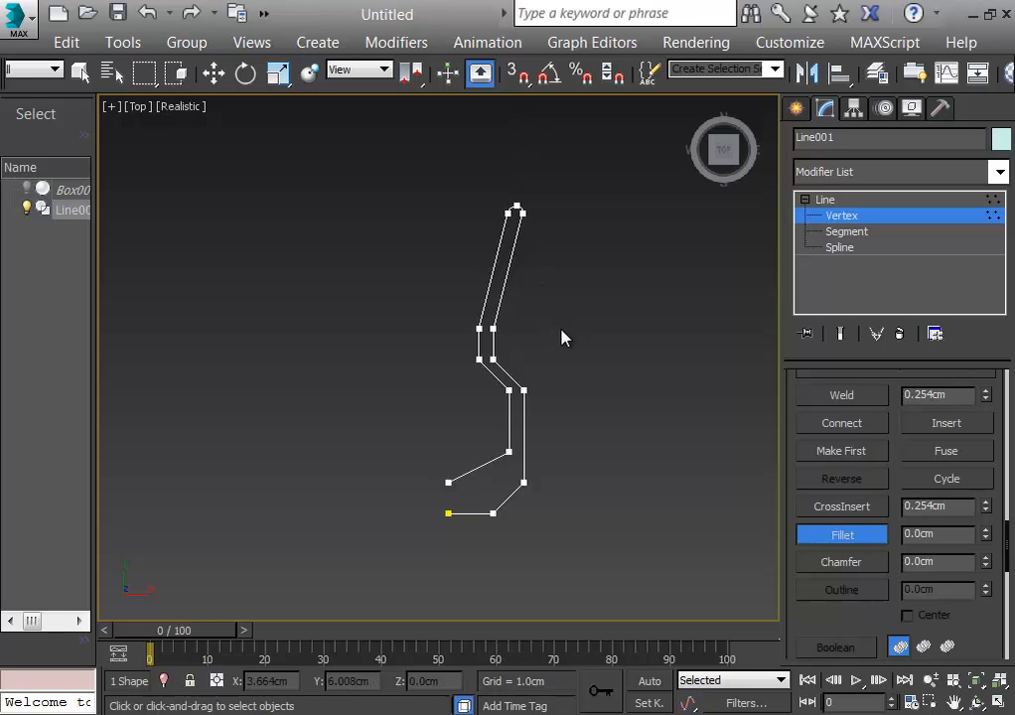
left_click(852, 538)
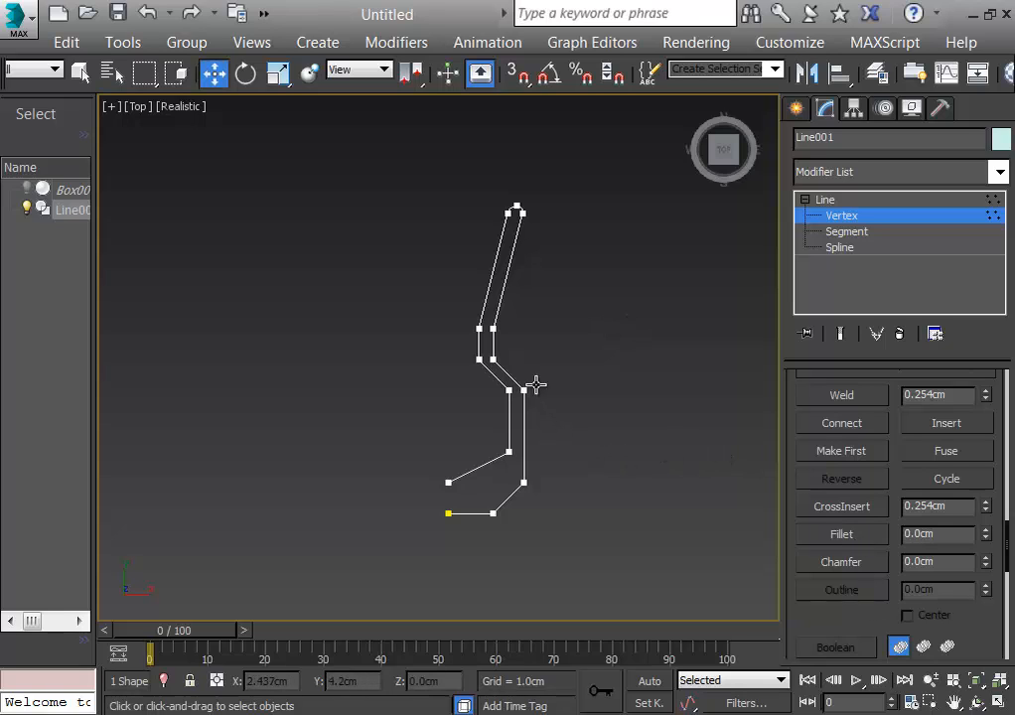
Fillet the belly and neck corner vertices on the outer and inner sides of the profile into smooth curves
left_click_drag(565, 368, 521, 548)
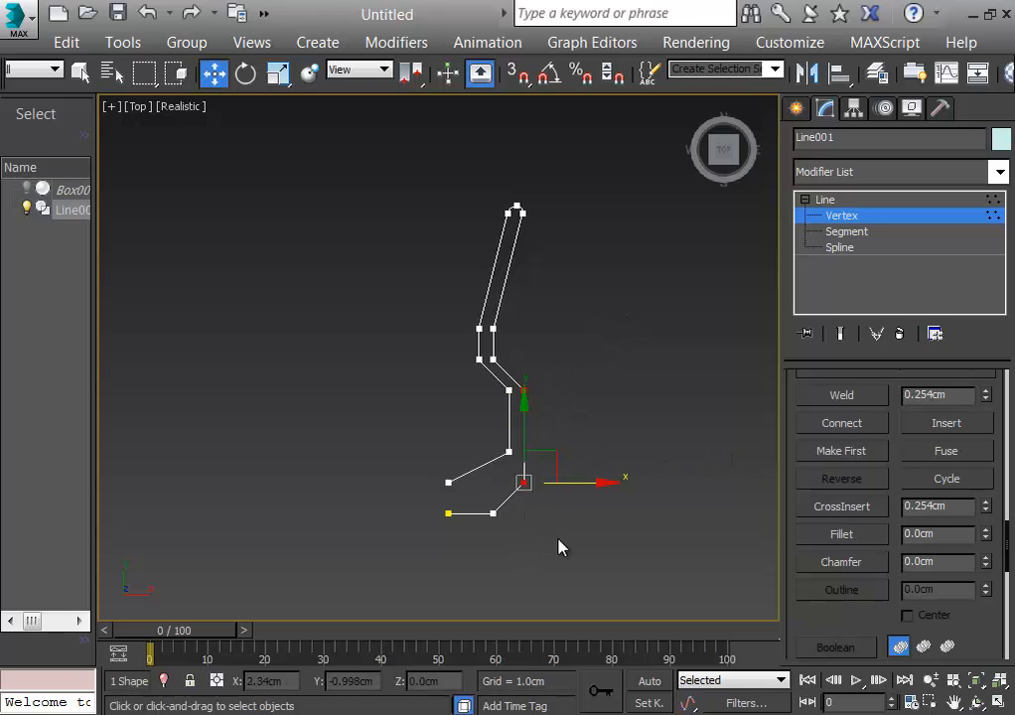
left_click(840, 535)
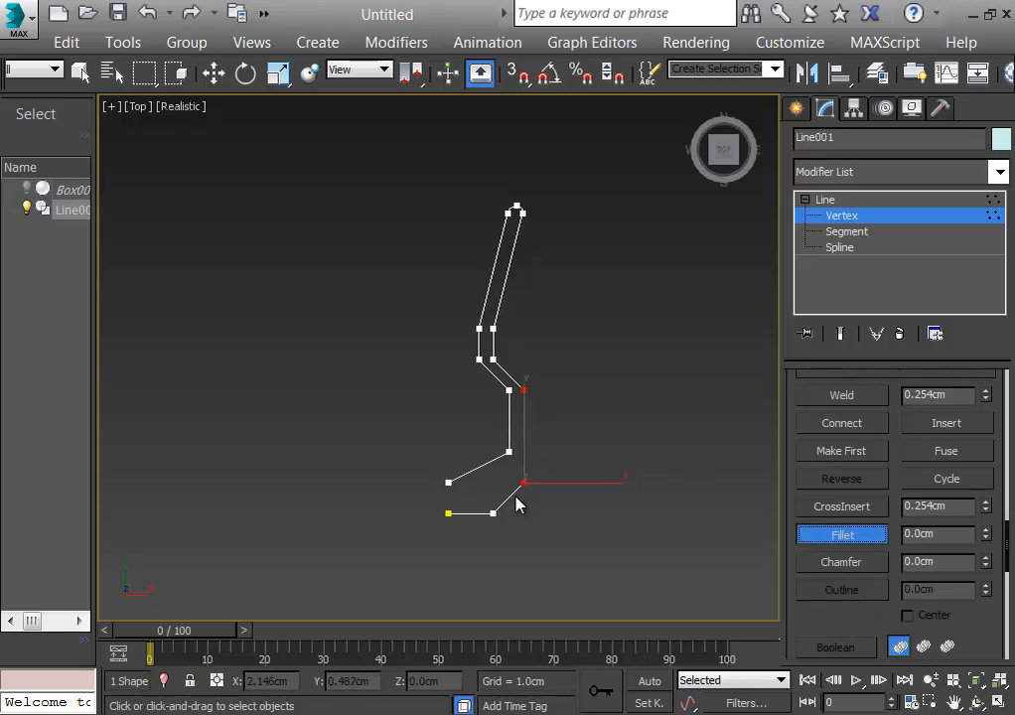
left_click_drag(524, 482, 535, 452)
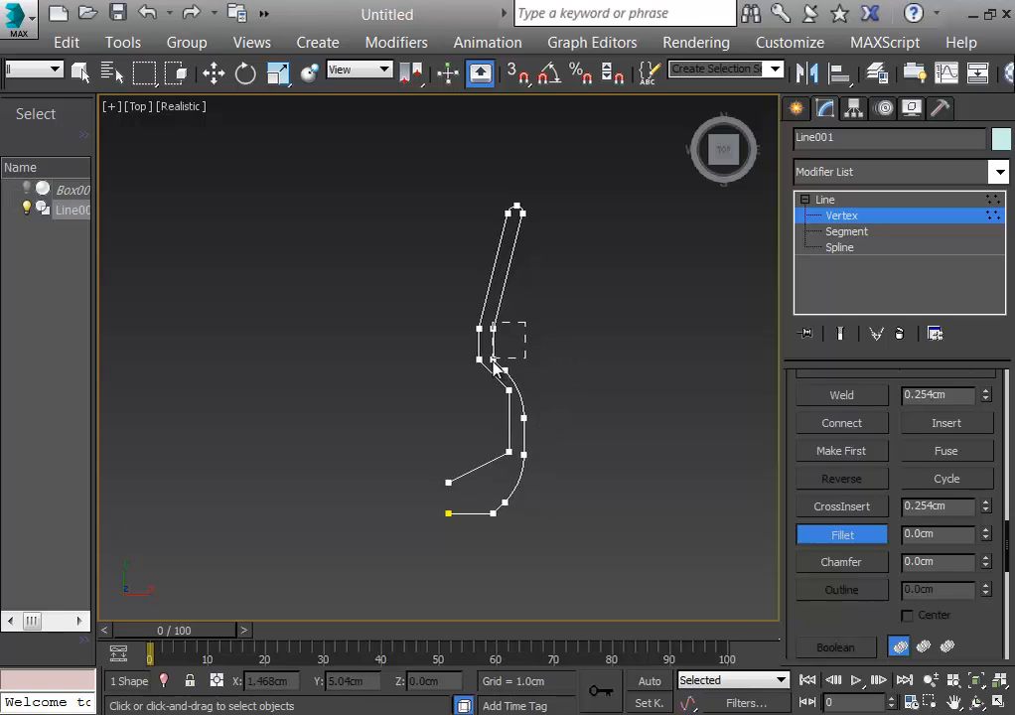
left_click_drag(493, 360, 521, 429)
left_click_drag(429, 283, 496, 316)
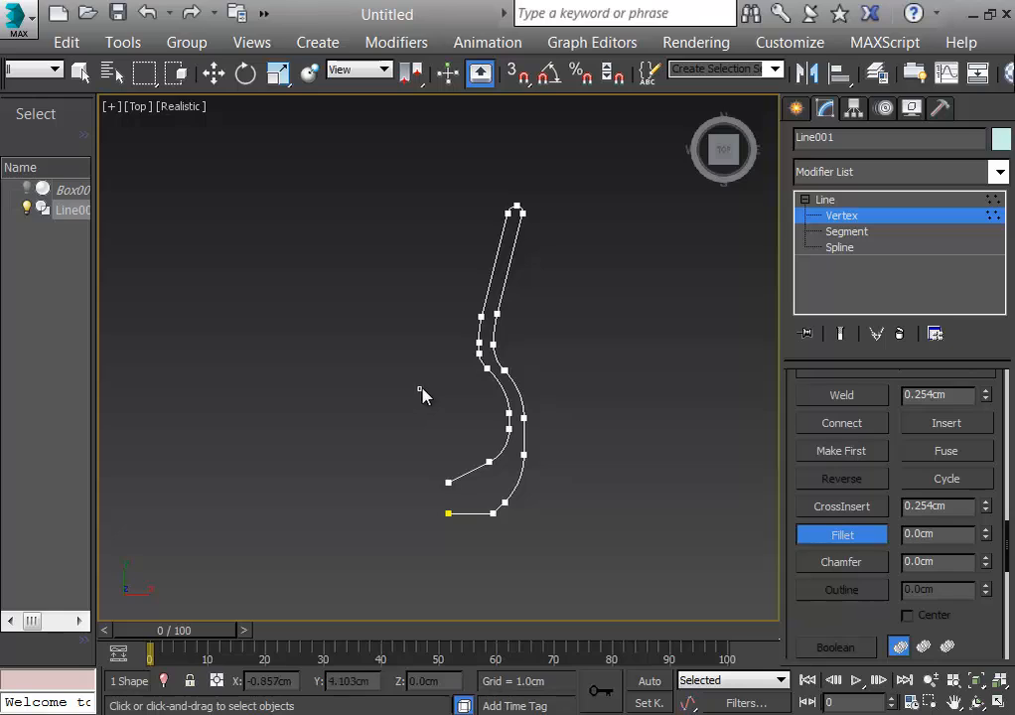
Move the inner curve's lowest fillet vertex slightly down along Y to flatten the inside floor, and leave vertex editing
left_click(490, 461)
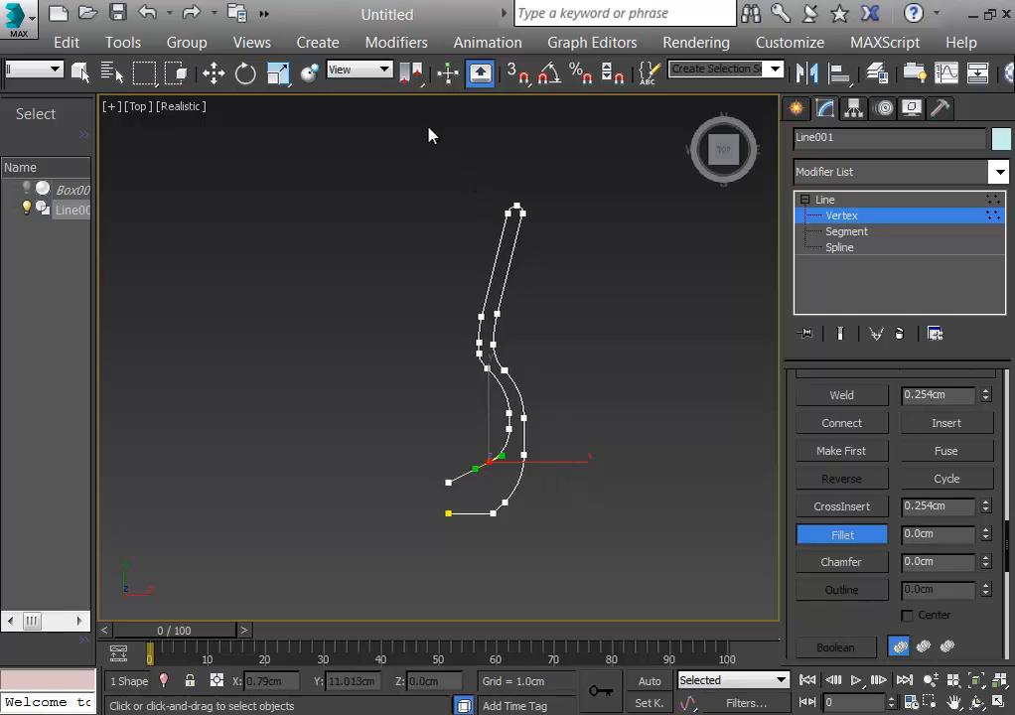
key("w")
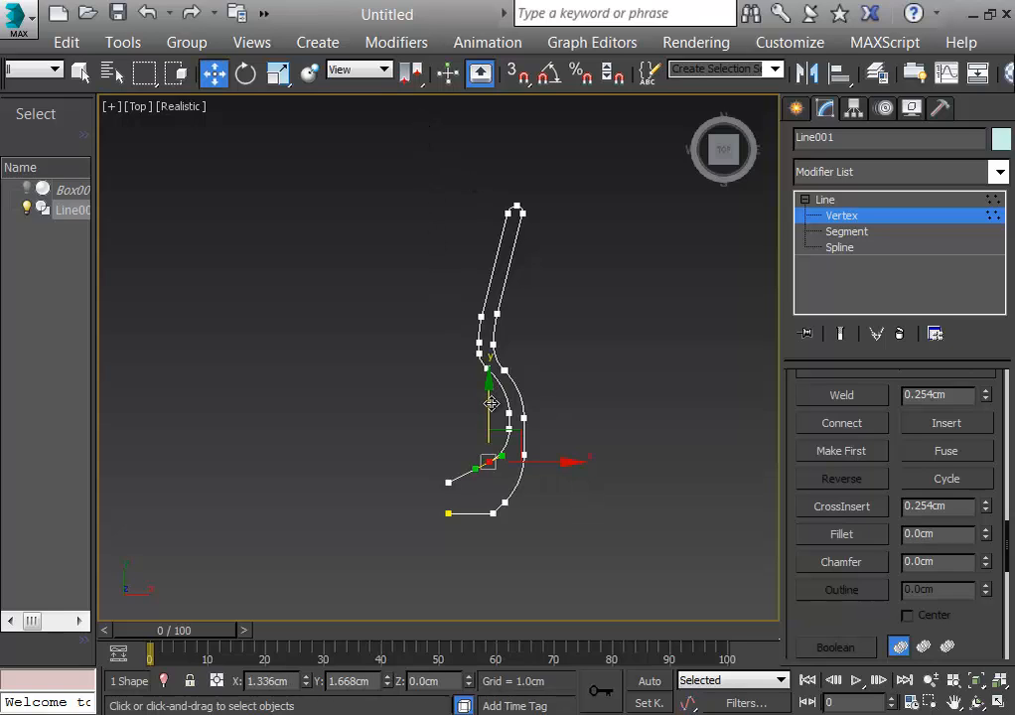
left_click_drag(494, 404, 495, 417)
left_click(605, 419)
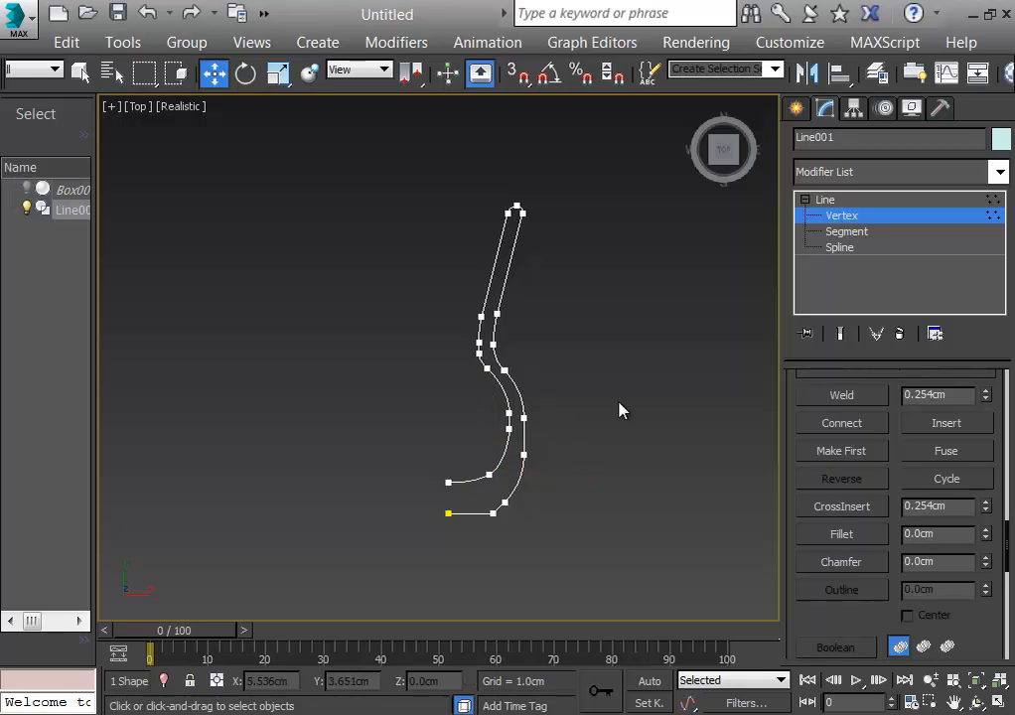
left_click(842, 215)
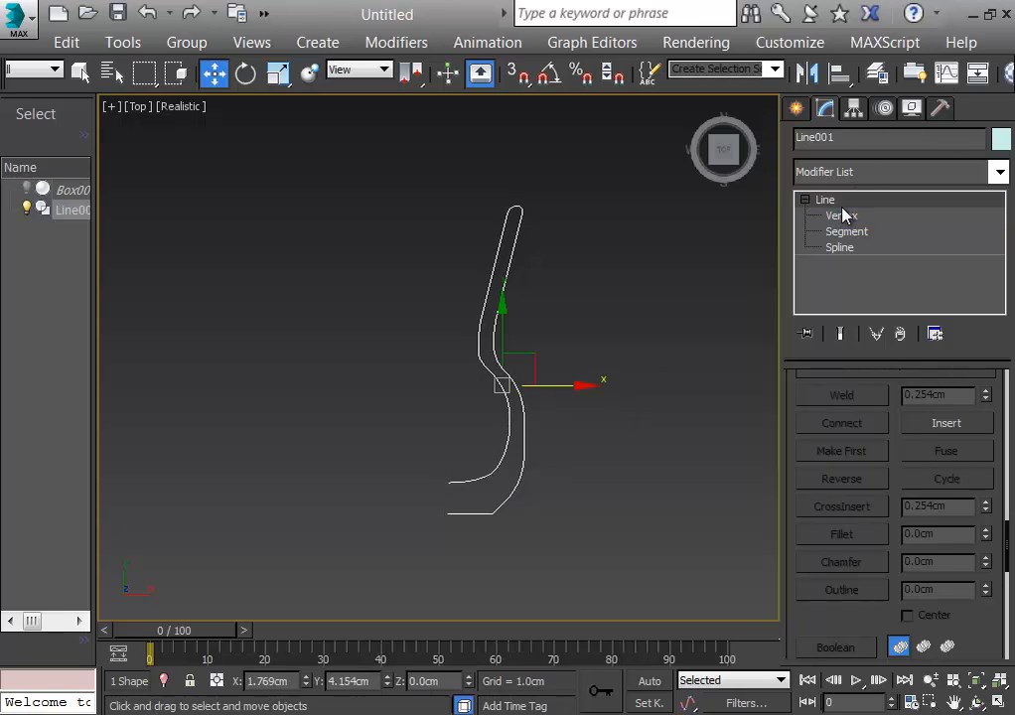
Apply a Lathe modifier to the profile line and align its revolve axis to Min
left_click(870, 173)
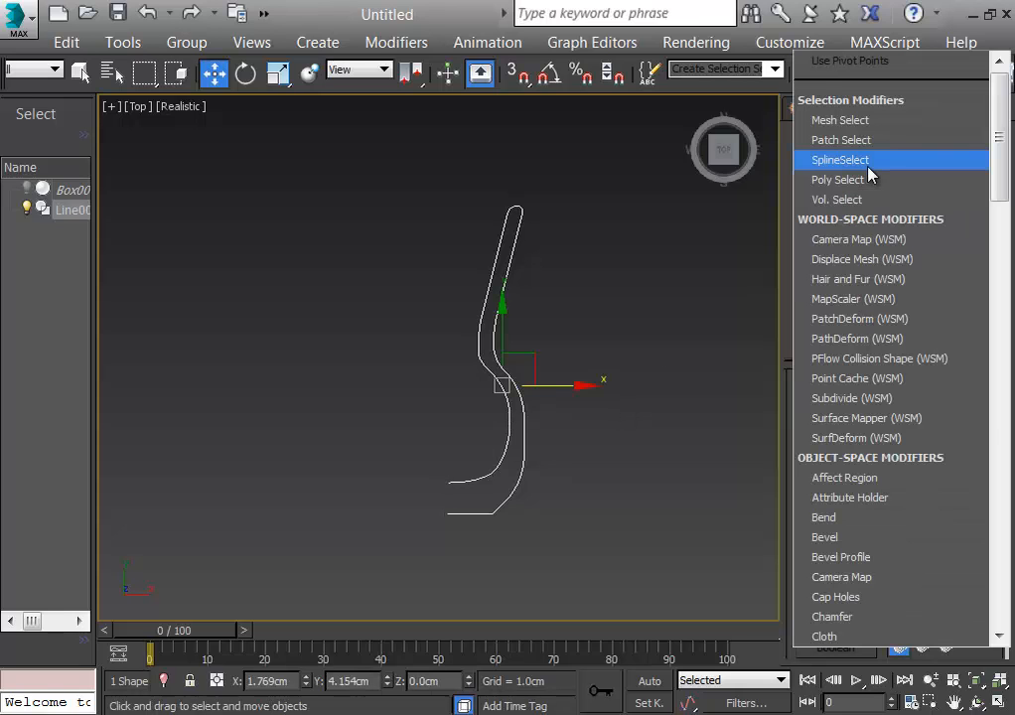
key("l")
key("Return")
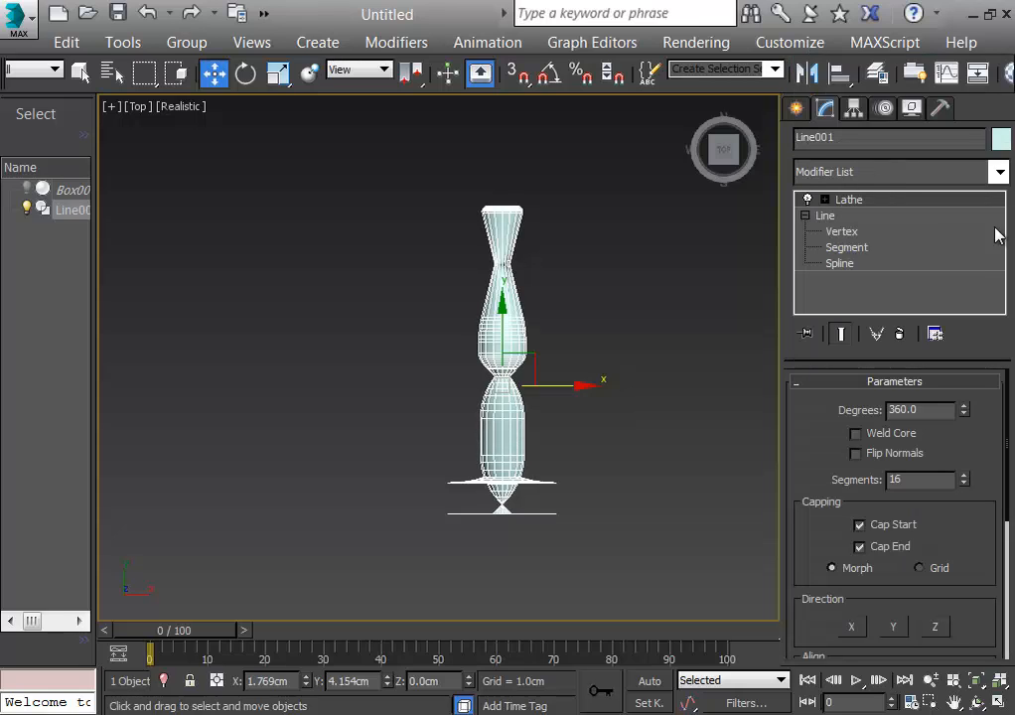
scroll(1009, 487, "down", 4)
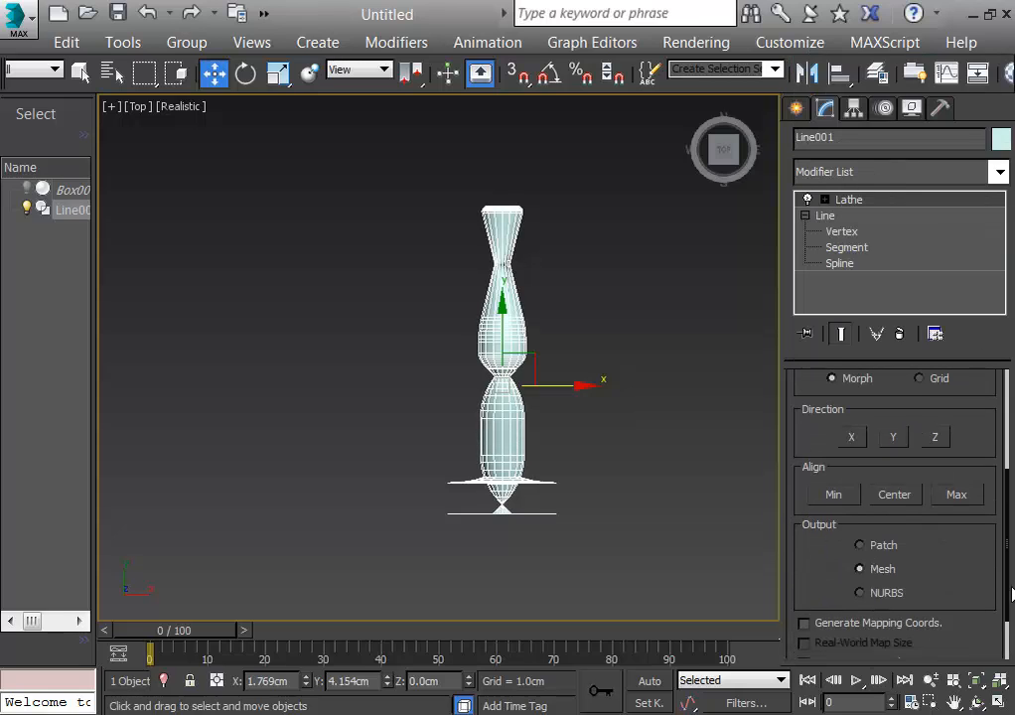
left_click(834, 495)
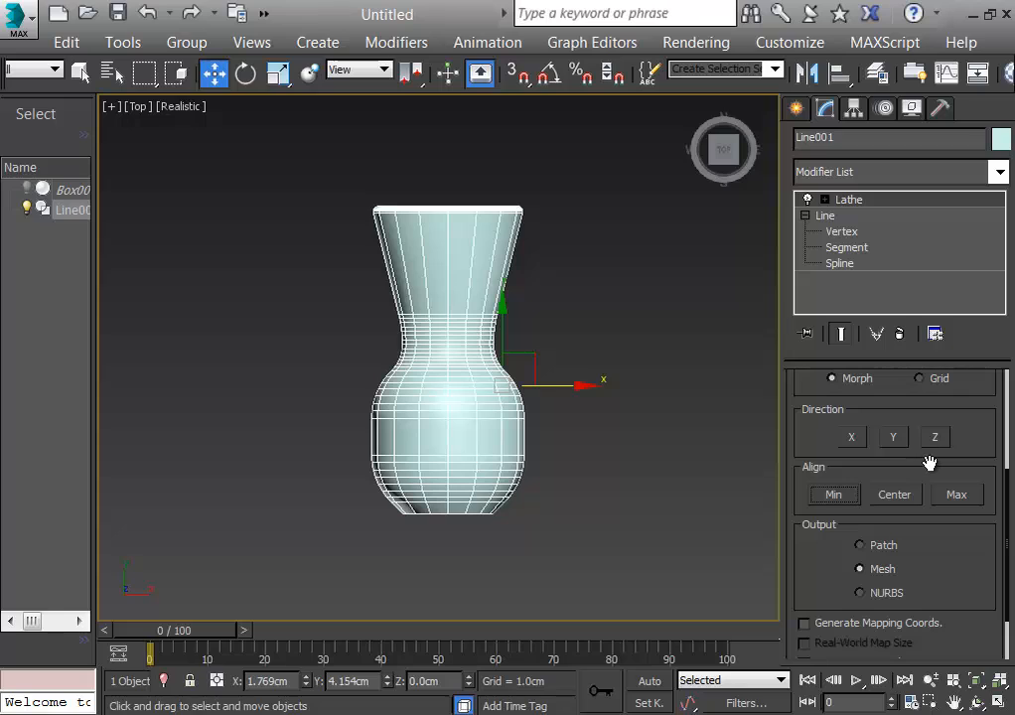
Enable Weld Core and Flip Normals on the lathe, set Segments to 20, and disable Cap Start and Cap End
scroll(1008, 456, "up", 5)
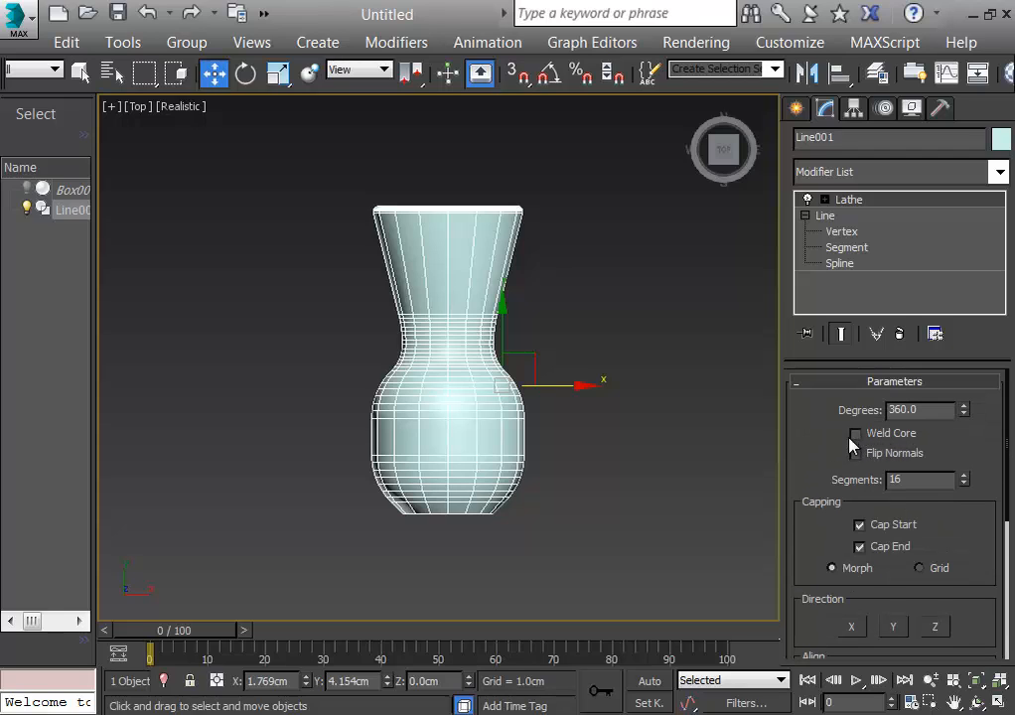
left_click(855, 433)
left_click(856, 454)
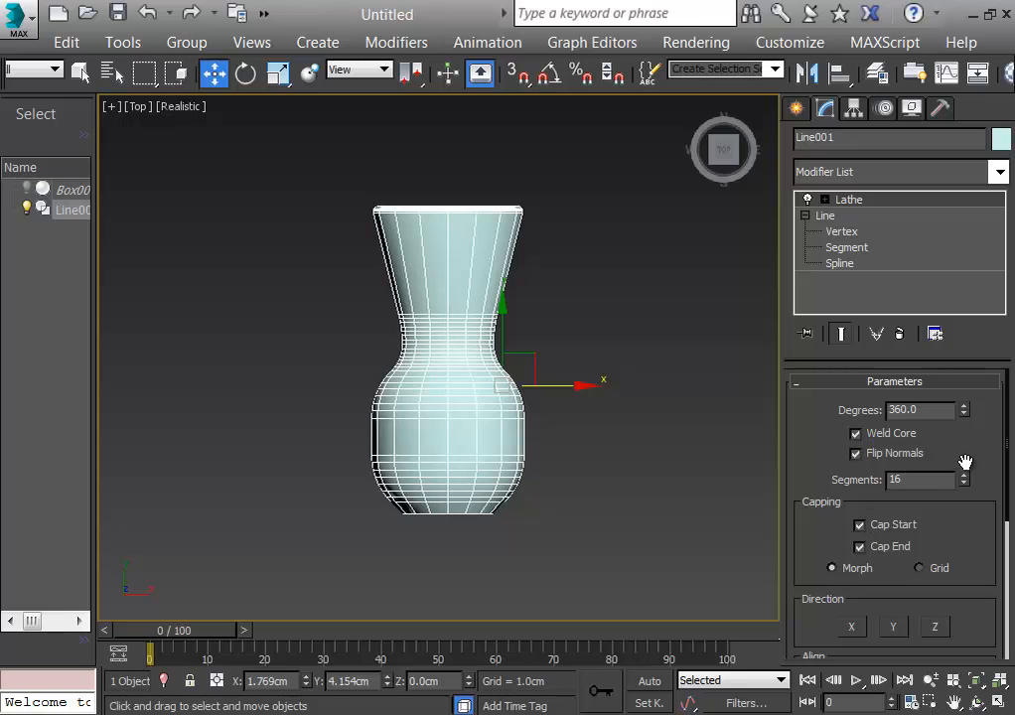
left_click_drag(965, 484, 964, 471)
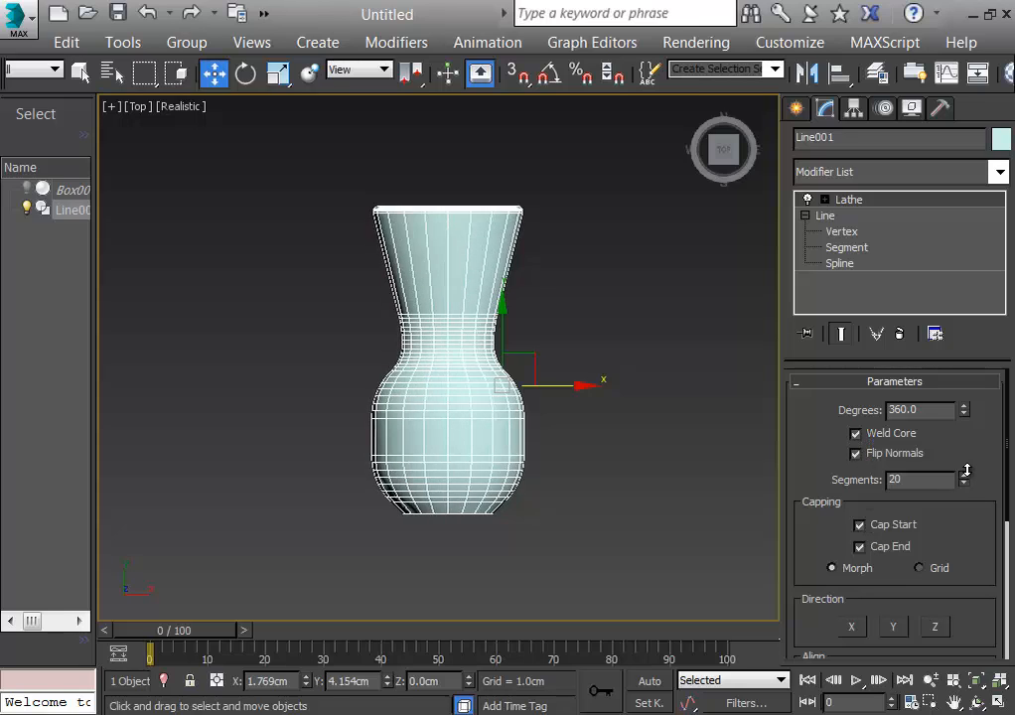
left_click(860, 547)
left_click(860, 524)
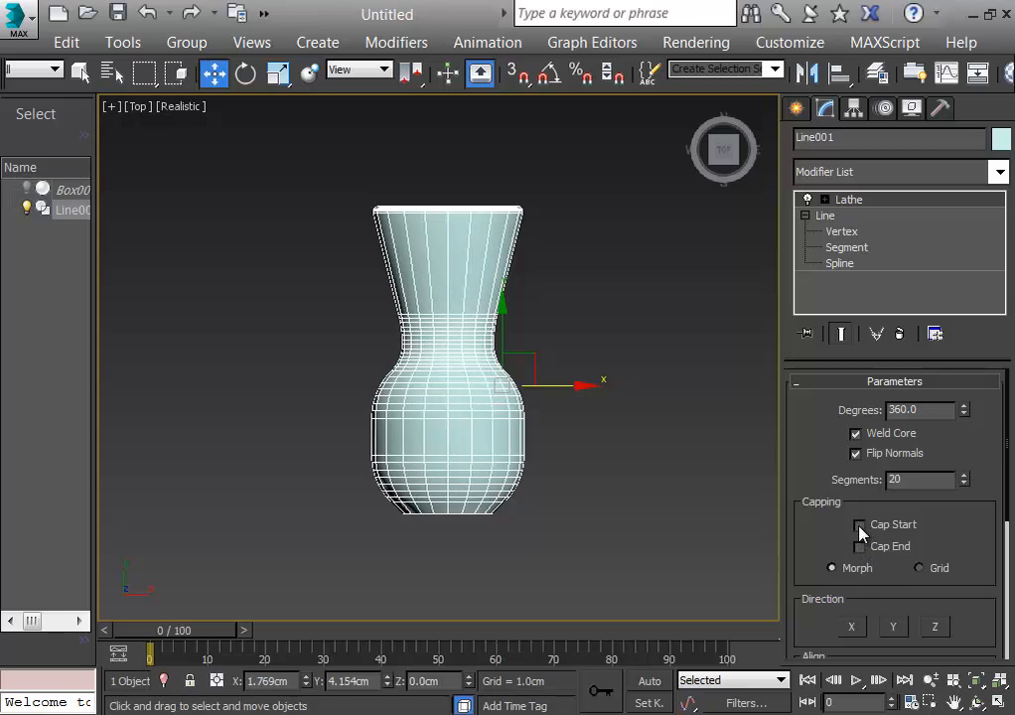
Move the profile's neck and rim vertices outward along X by about 0.385 cm, and the rim vertices further out to flare the mouth
left_click(823, 217)
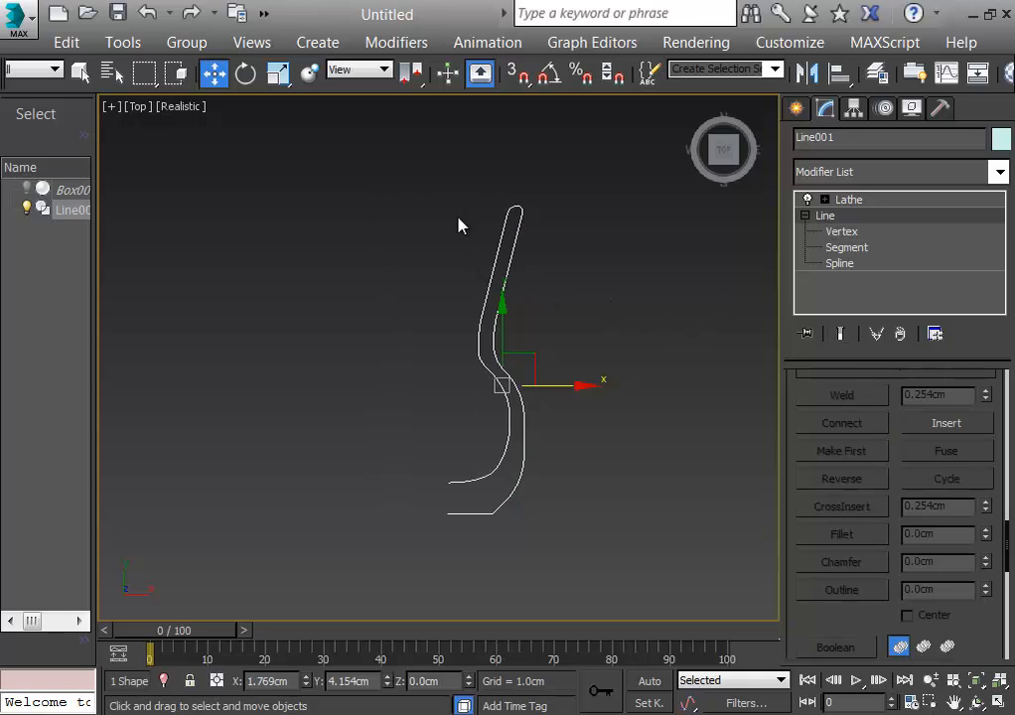
left_click_drag(471, 185, 573, 423)
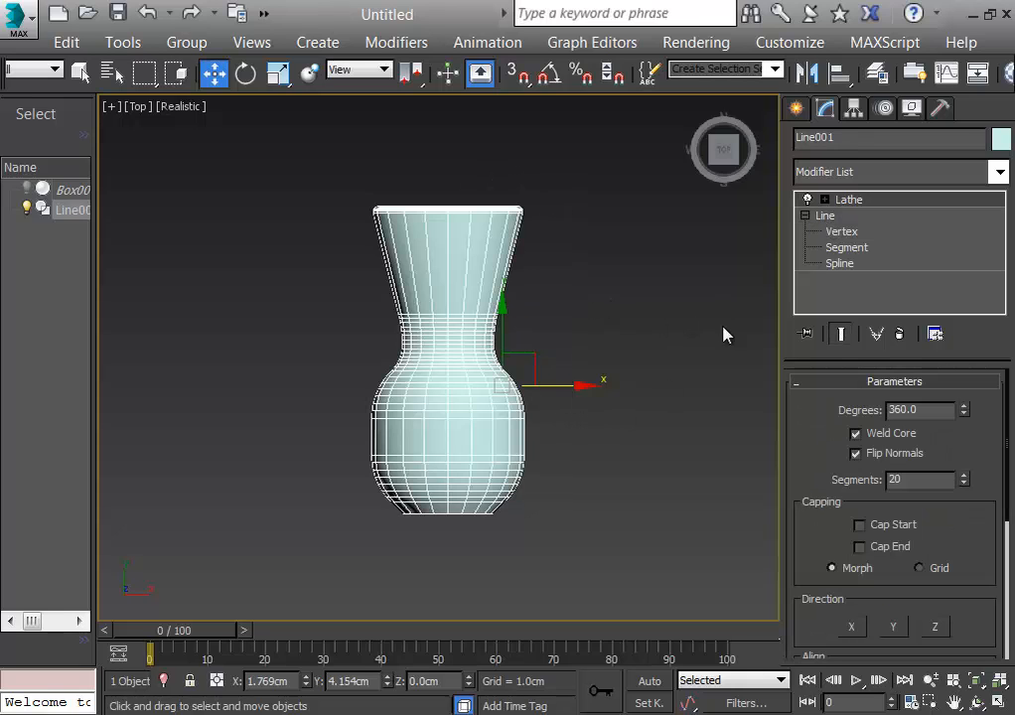
left_click(832, 217)
left_click(844, 232)
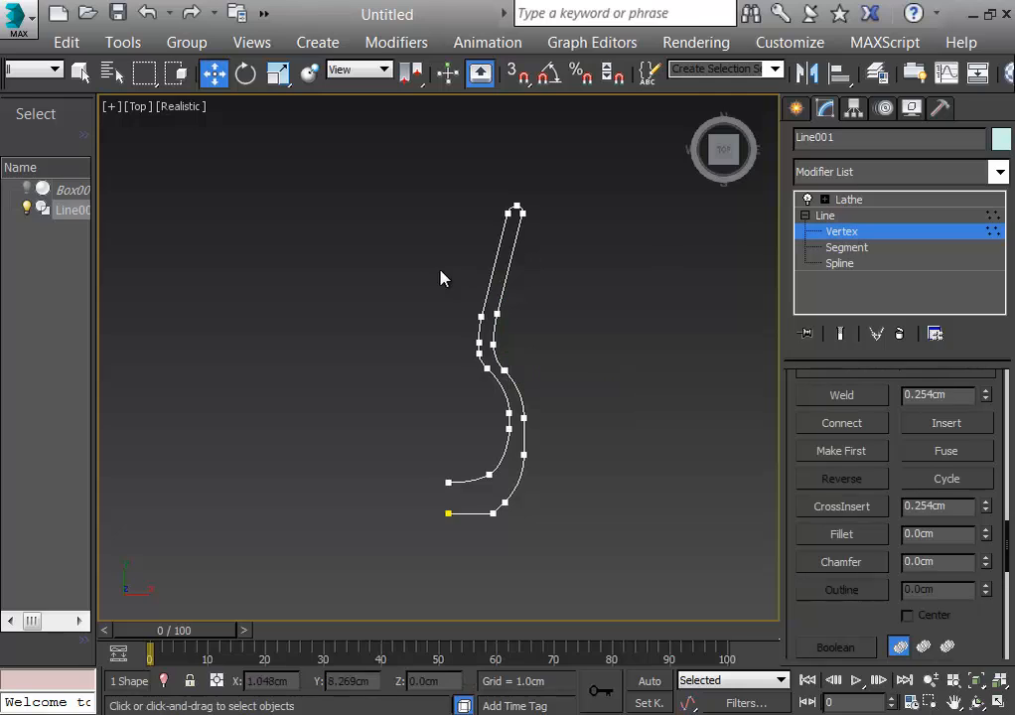
left_click_drag(439, 191, 577, 371)
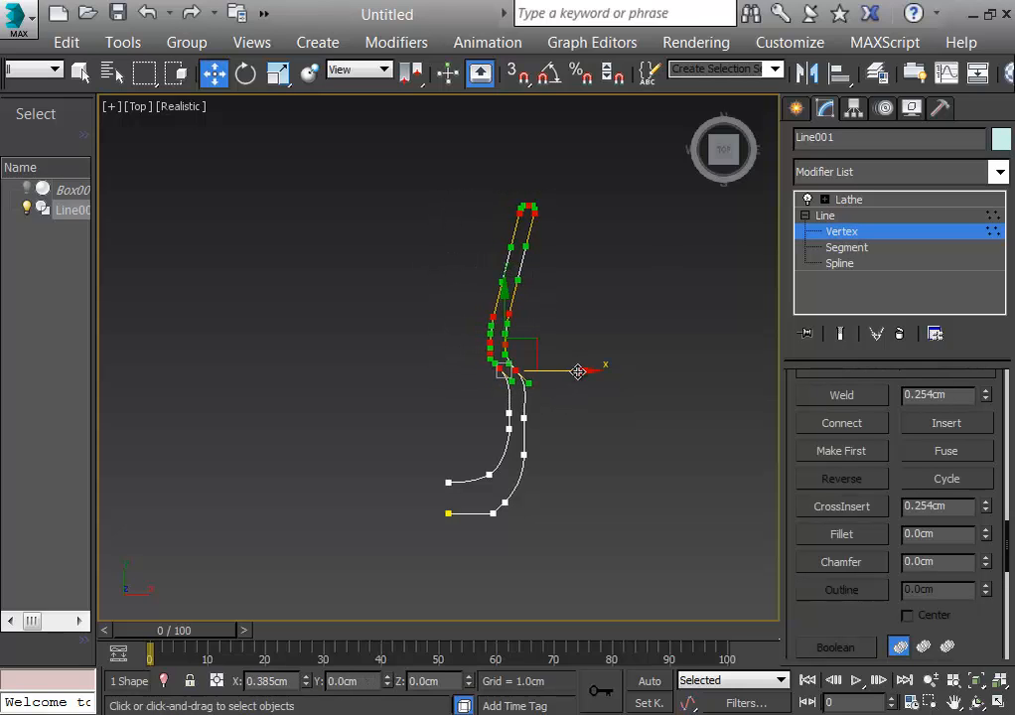
left_click(580, 412)
left_click_drag(458, 195, 592, 260)
left_click_drag(582, 216, 601, 215)
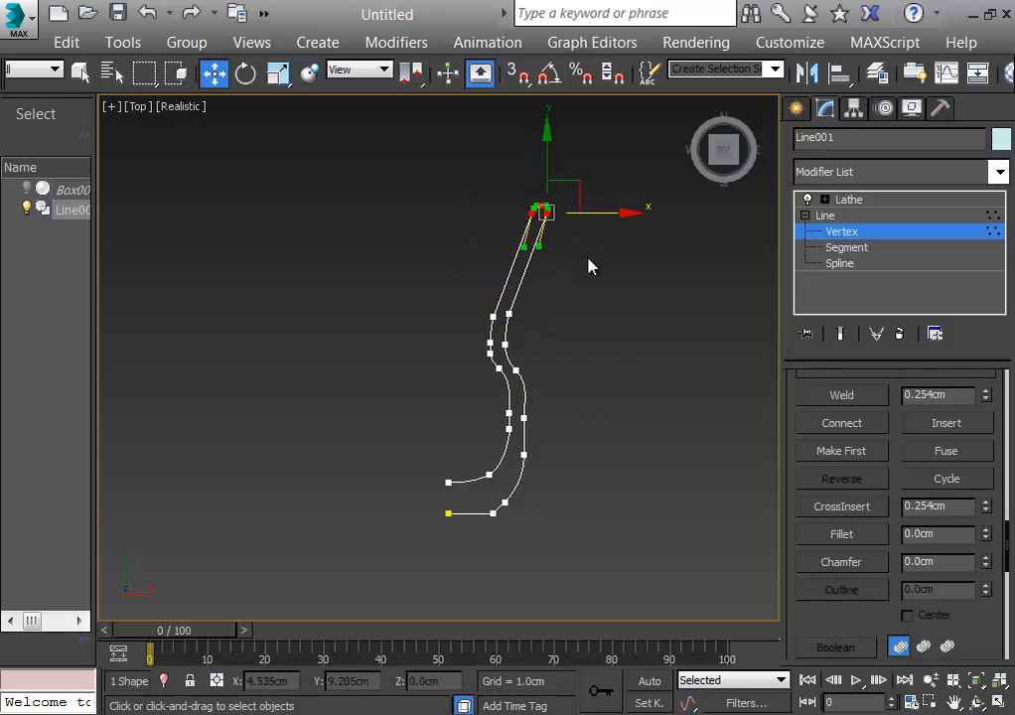
Shift the two outer belly vertices slightly outward along X and return to the Lathe level to check the vase
left_click(559, 398)
left_click_drag(562, 394, 516, 478)
left_click_drag(570, 455, 578, 455)
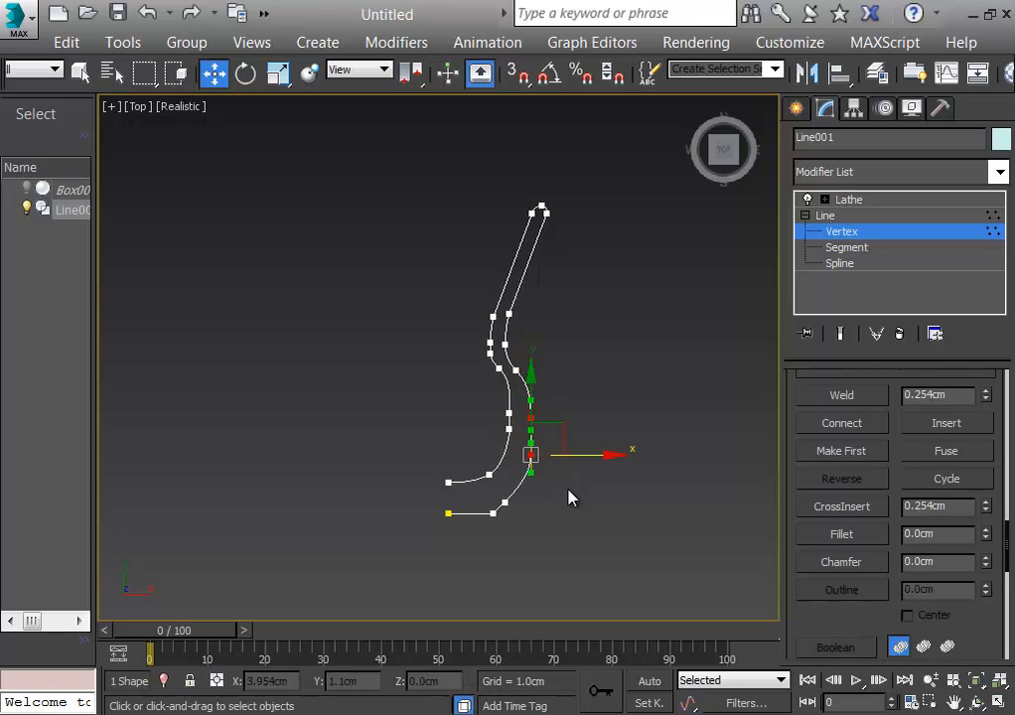
left_click(571, 496)
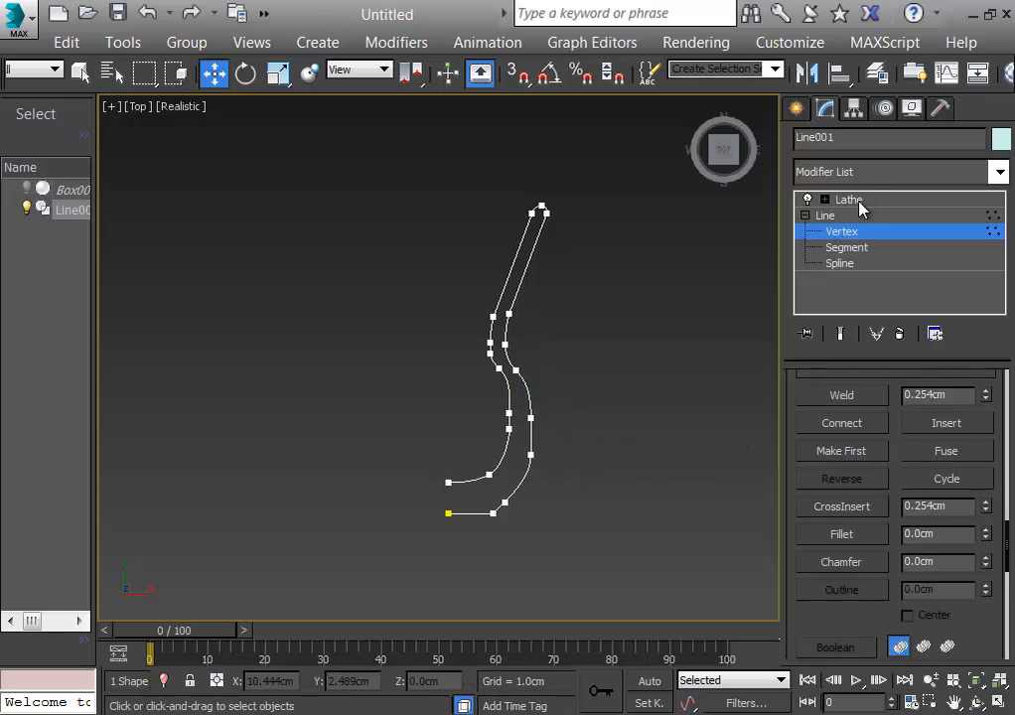
left_click(856, 202)
left_click(674, 461)
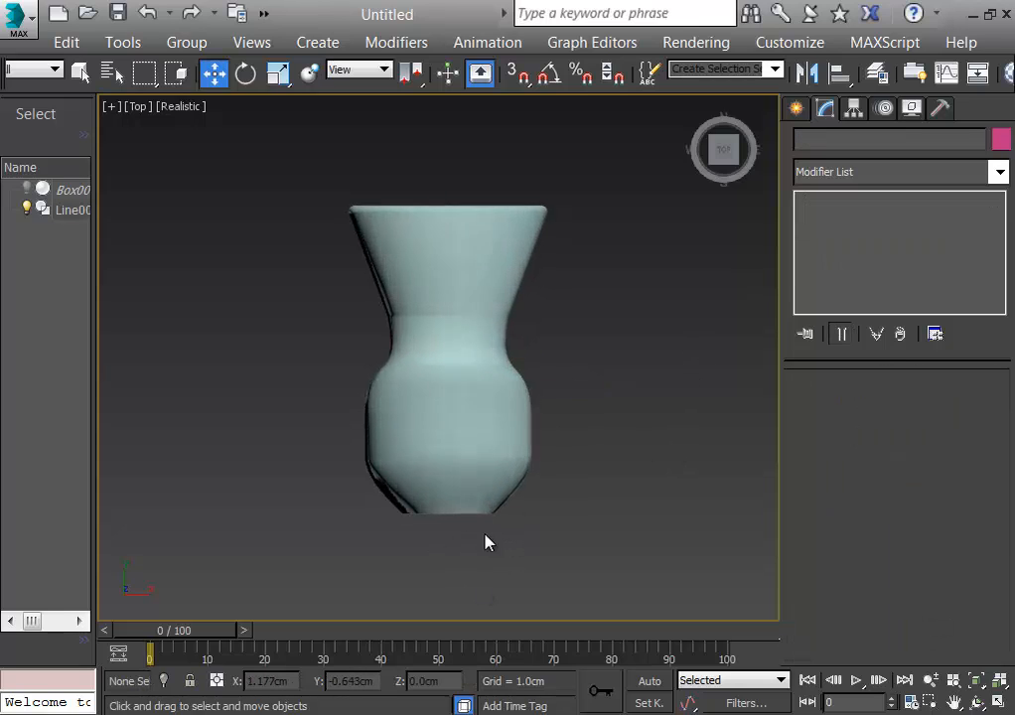
left_click(403, 235)
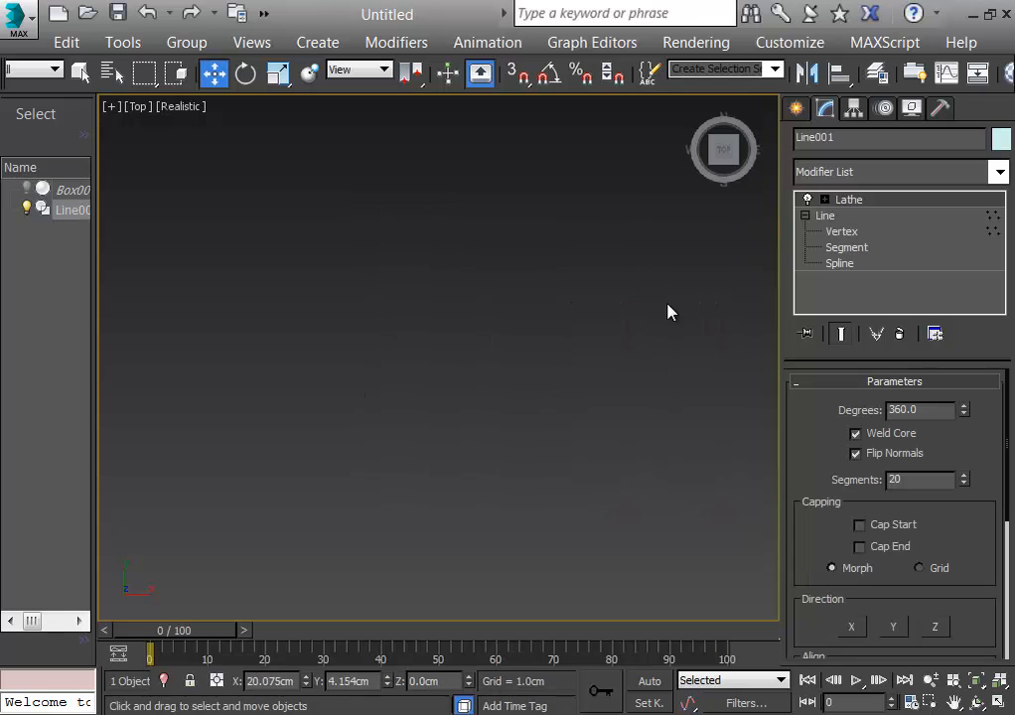
Widen the vase body by moving the inner and outer belly and base corner vertices outward along X together
left_click(844, 230)
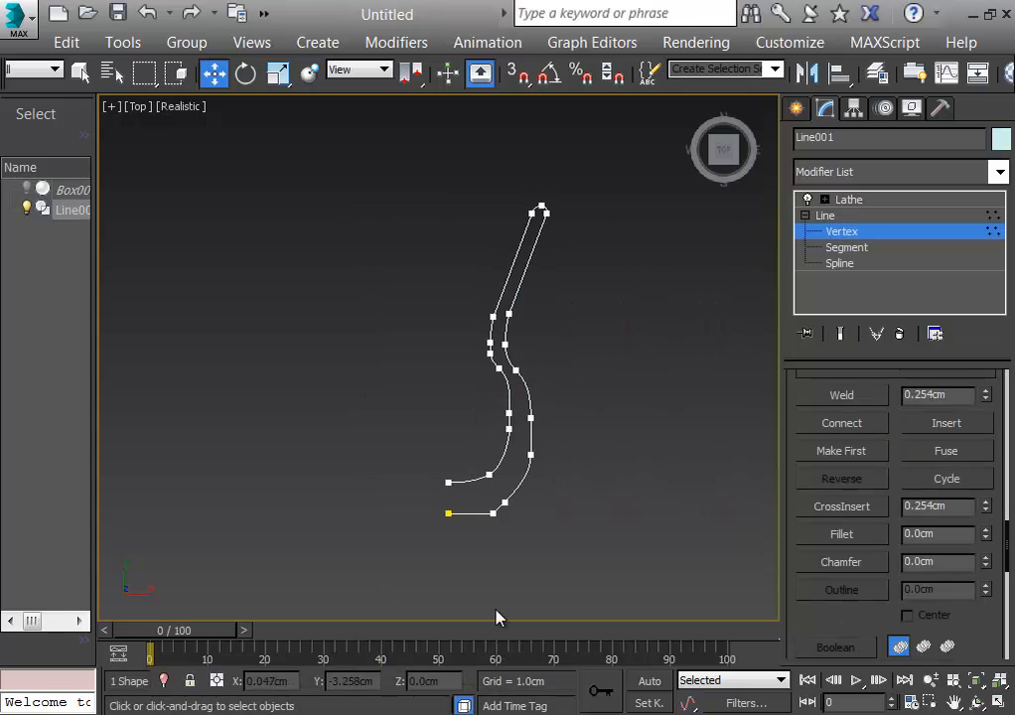
left_click_drag(471, 409, 582, 489)
left_click(227, 372)
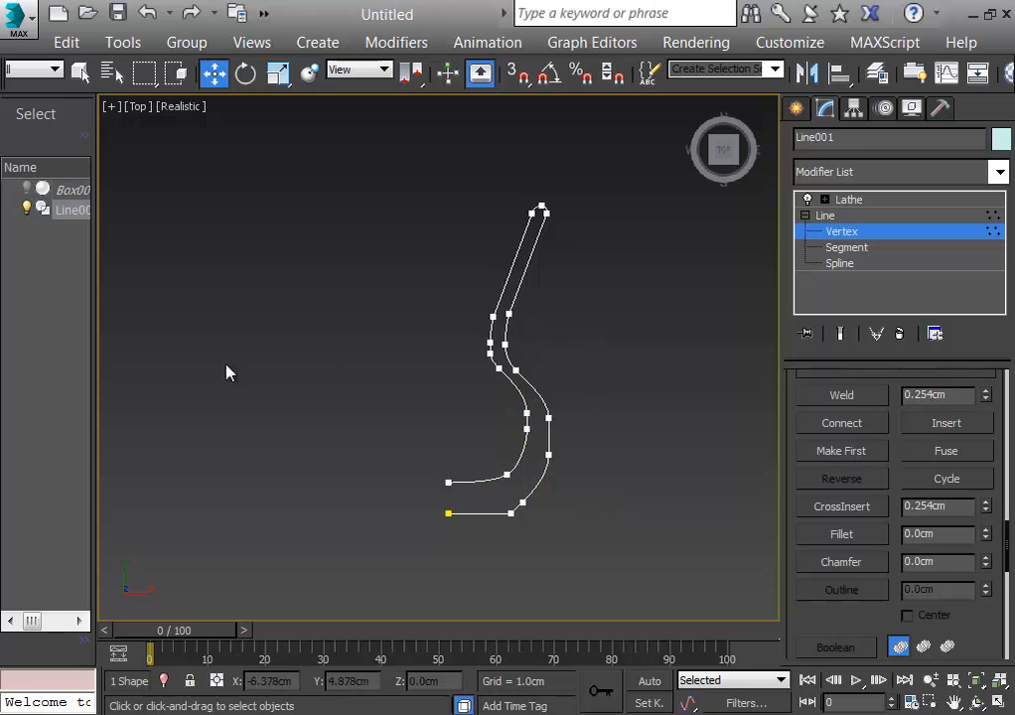
Raise the neck vertices and shift them slightly outward, move the two vertices just below the neck outward, and return to the Lathe level
left_click_drag(452, 282, 538, 366)
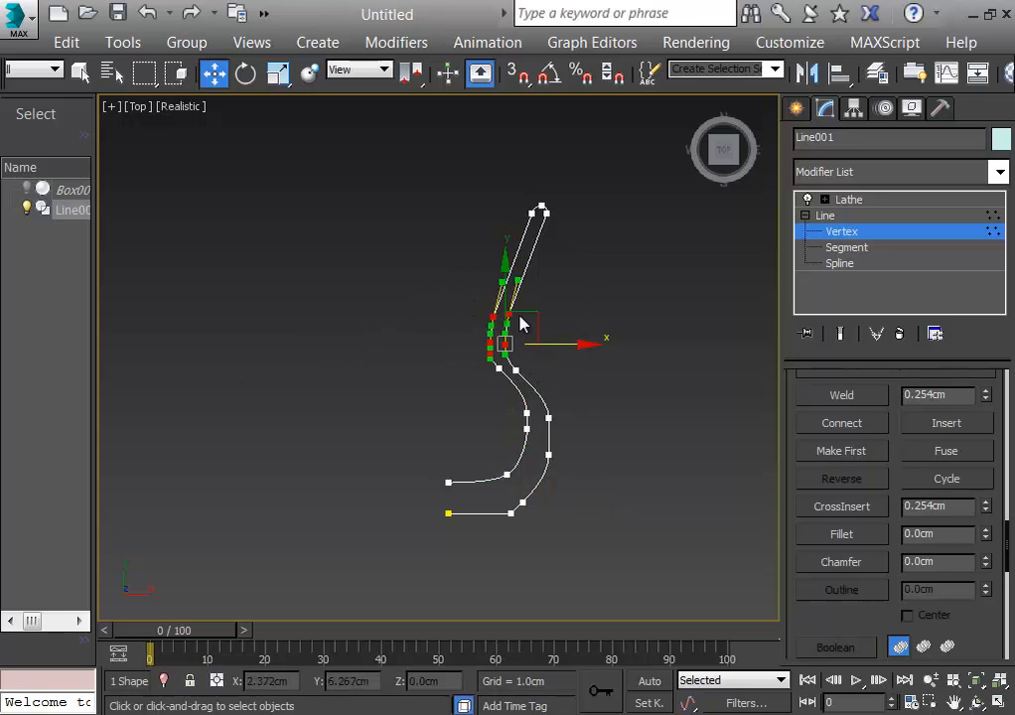
left_click_drag(521, 322, 521, 285)
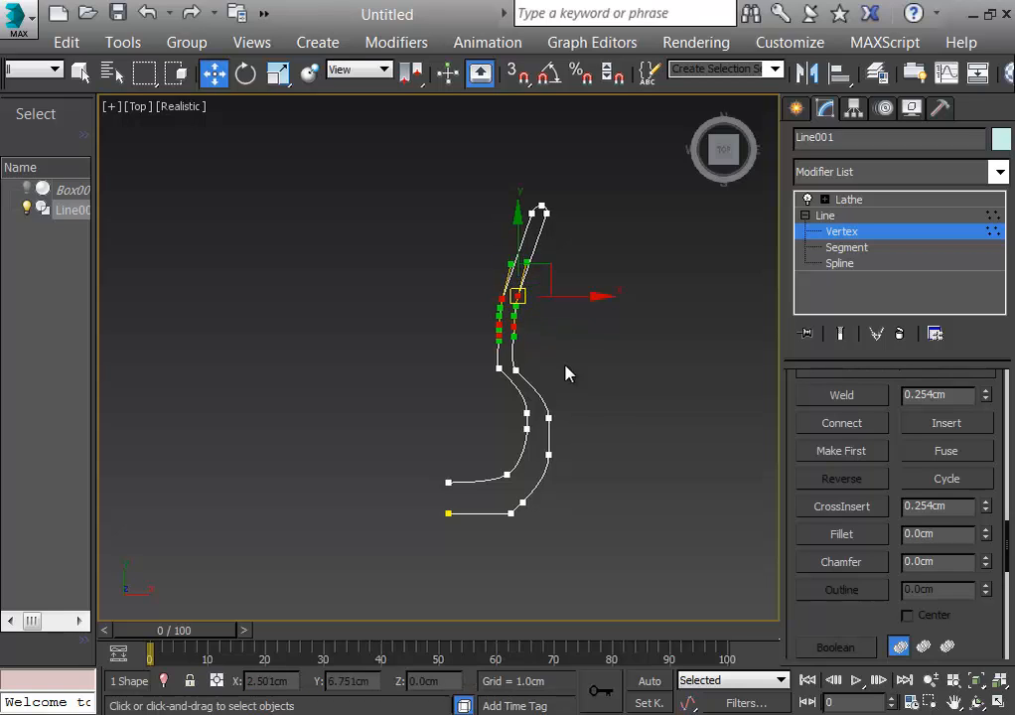
left_click(625, 437)
left_click_drag(476, 345, 559, 371)
left_click(611, 534)
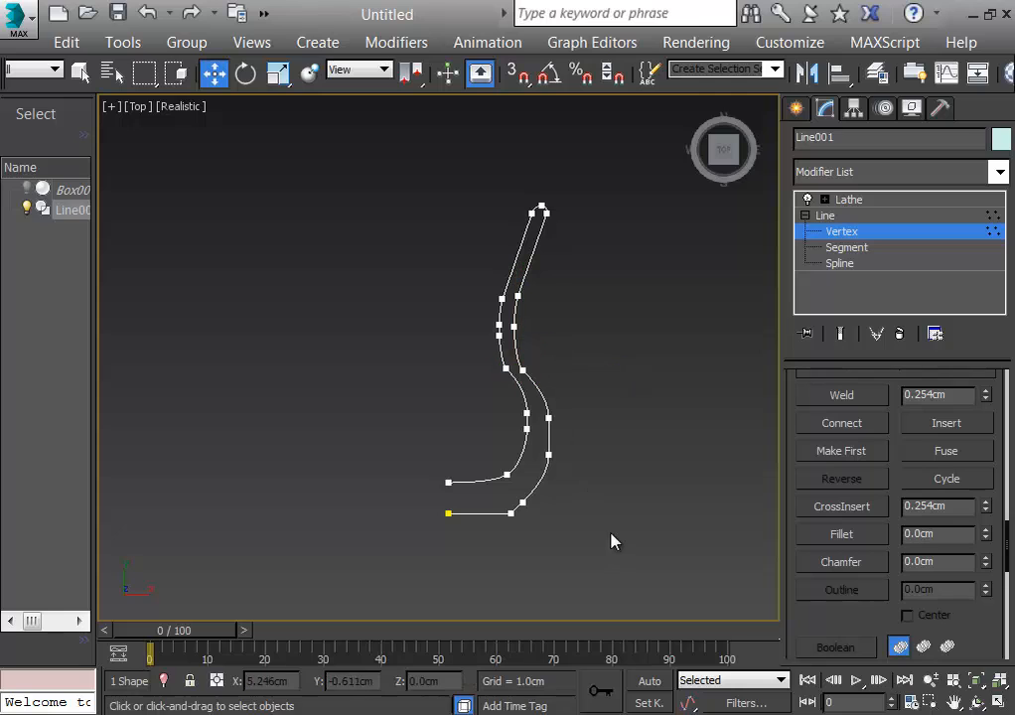
left_click(862, 202)
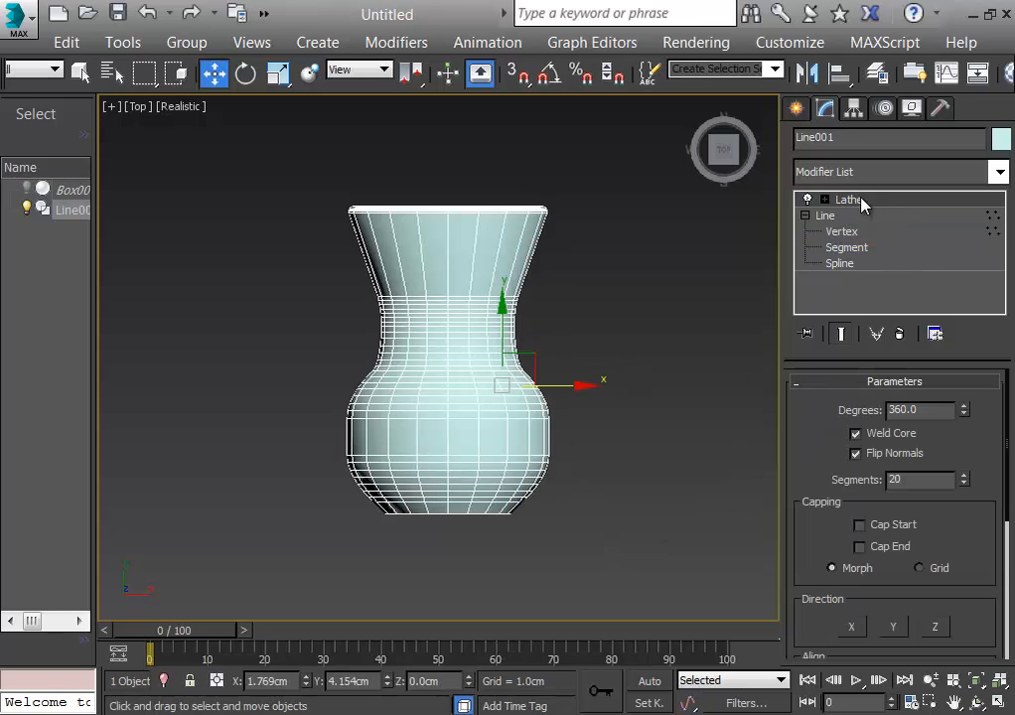
left_click(673, 510)
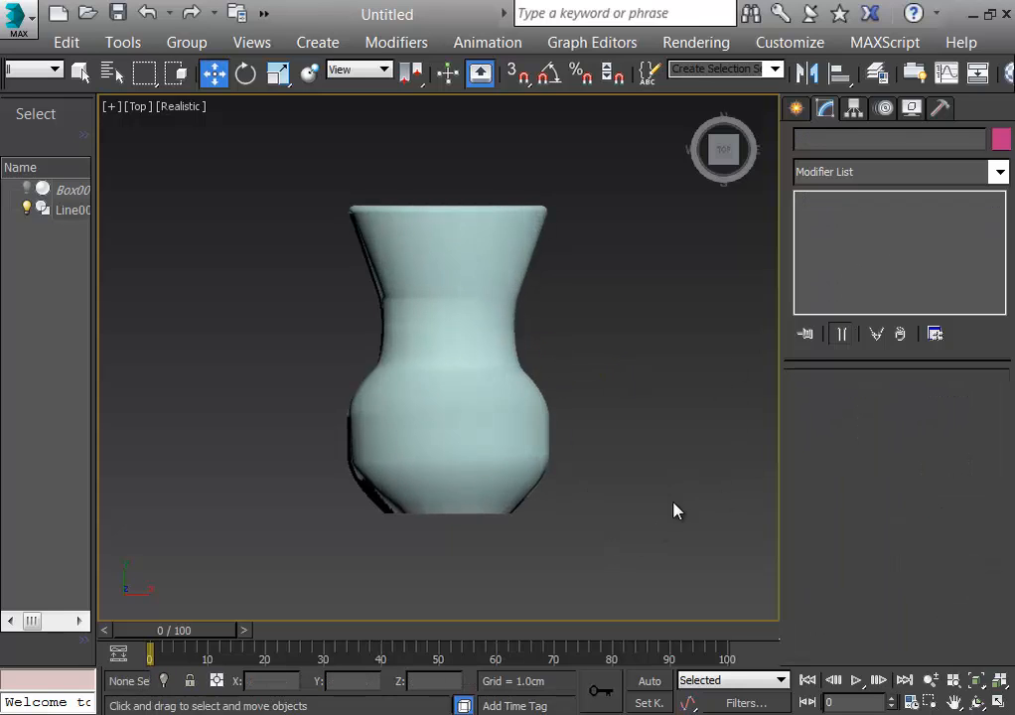
Switch to the home perspective view framed on the vase and show the grid
middle_click_drag(622, 487, 666, 444, "alt")
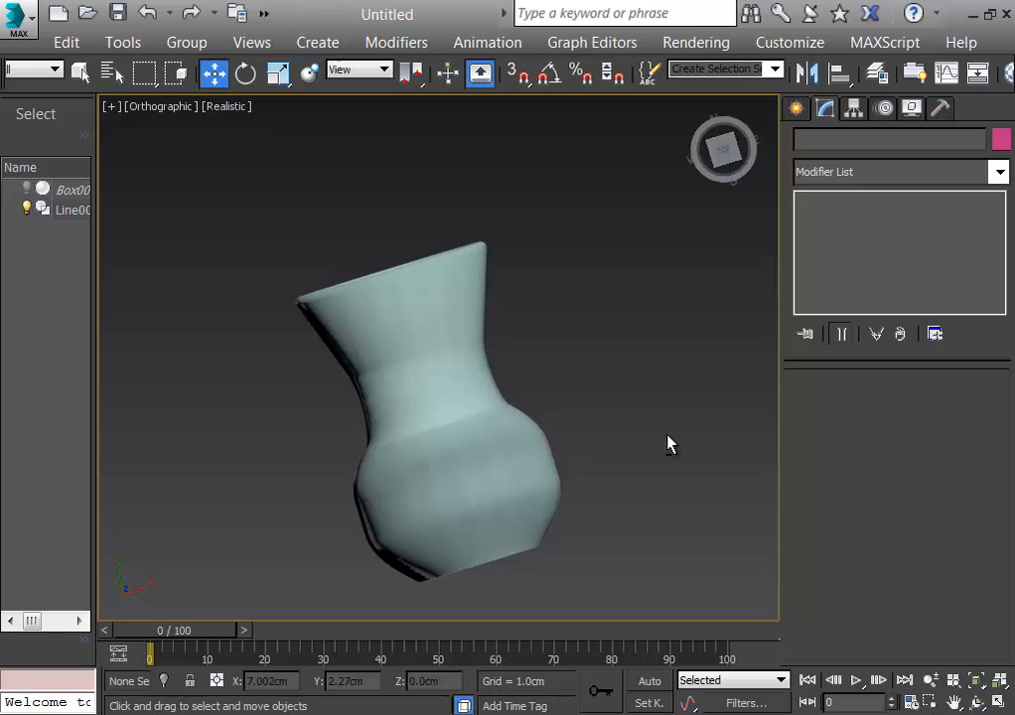
key("p")
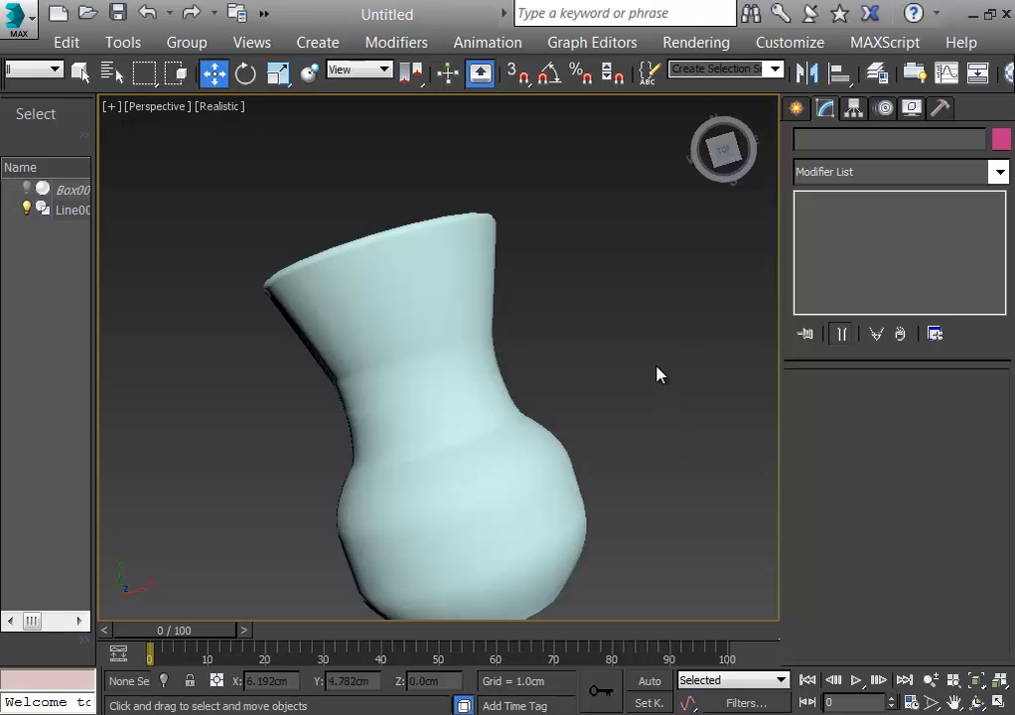
left_click(695, 105)
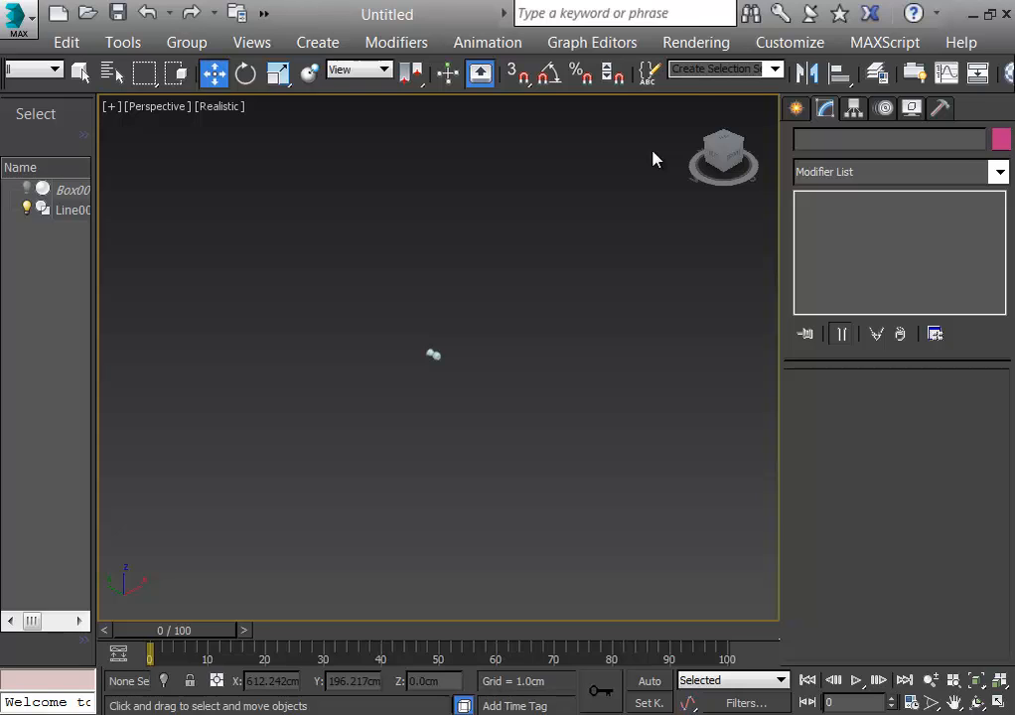
key("z")
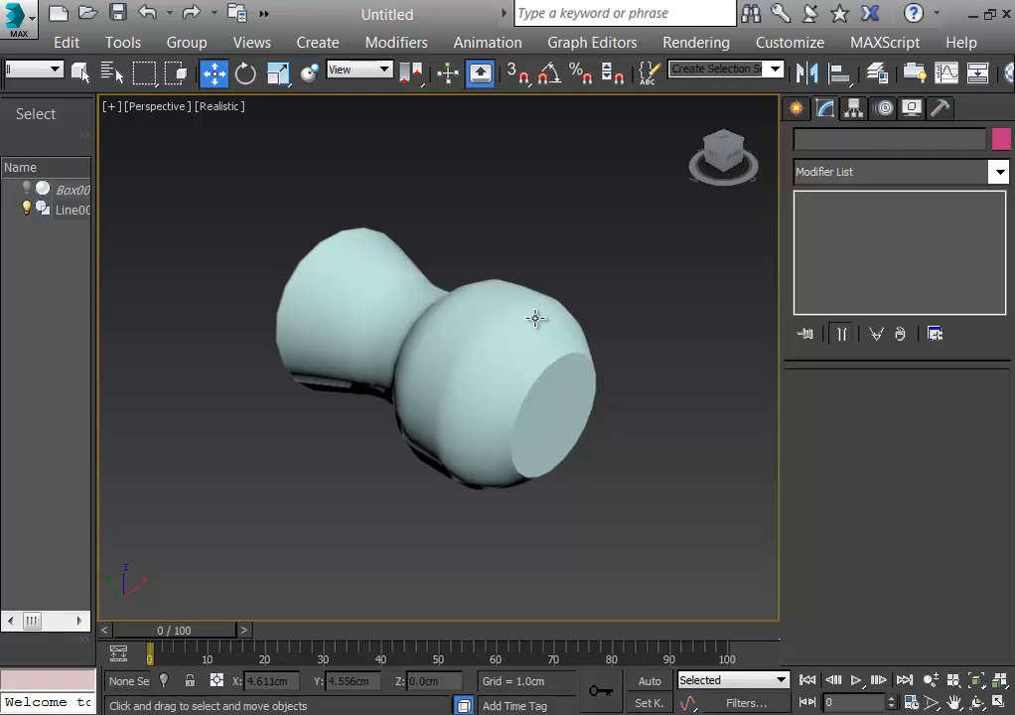
key("g")
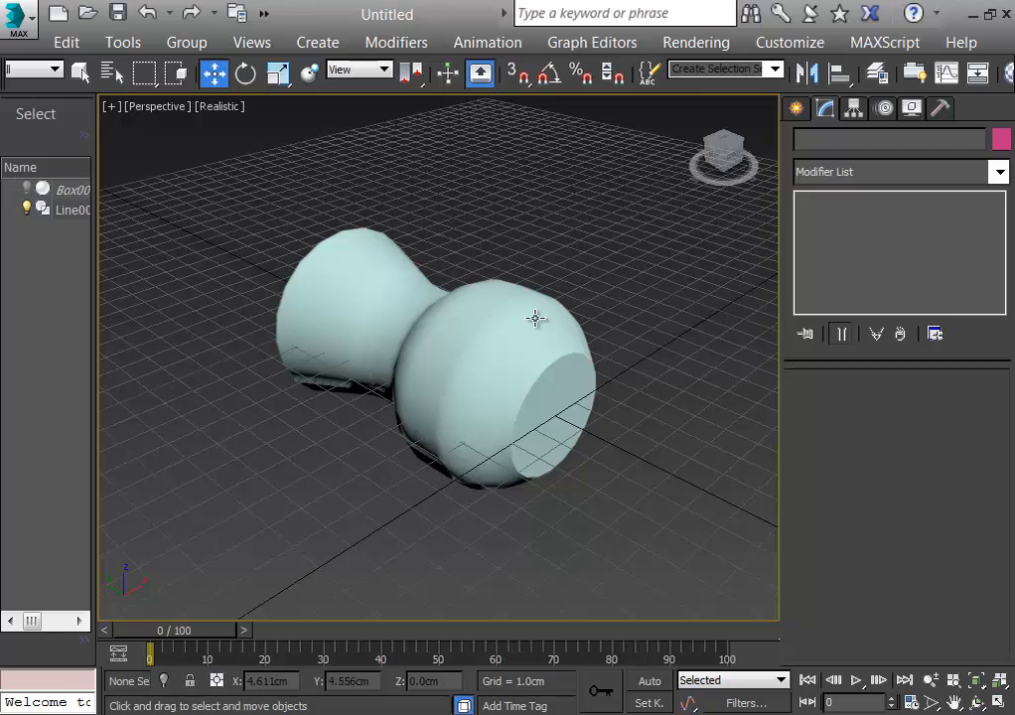
Stand the vase upright by rotating it to 90 degrees on X
left_click(245, 73)
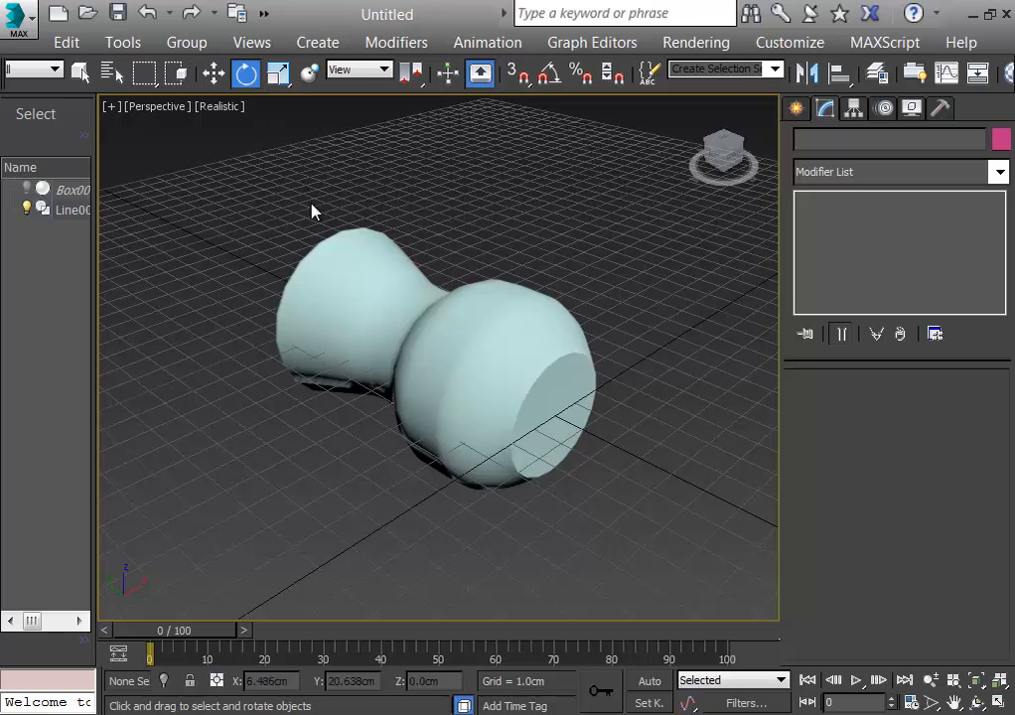
left_click(516, 356)
left_click_drag(518, 295, 523, 423)
left_click_drag(291, 683, 235, 679)
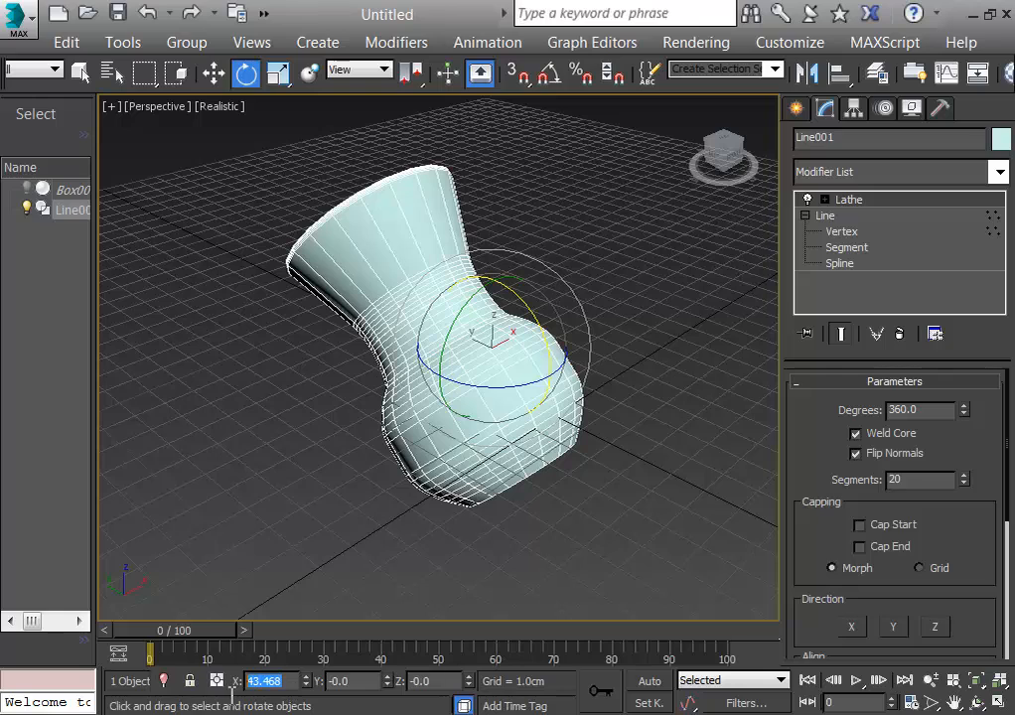
type("90")
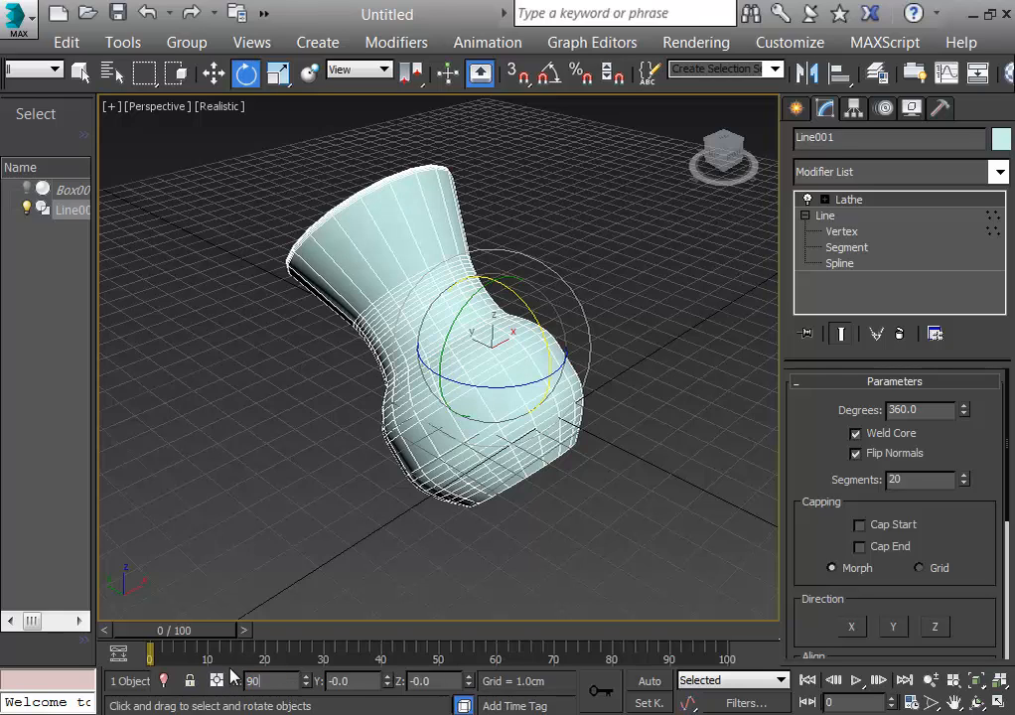
key("Return")
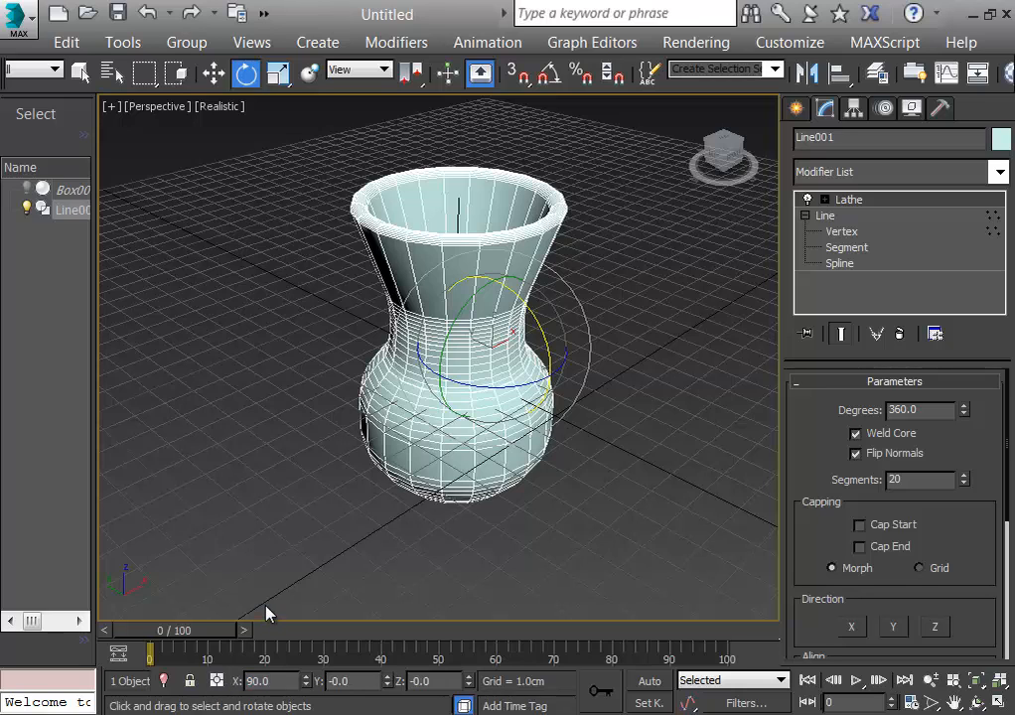
Raise the vase along Z to about 4.2 cm so its base rests on the grid line in the Left view
key("w")
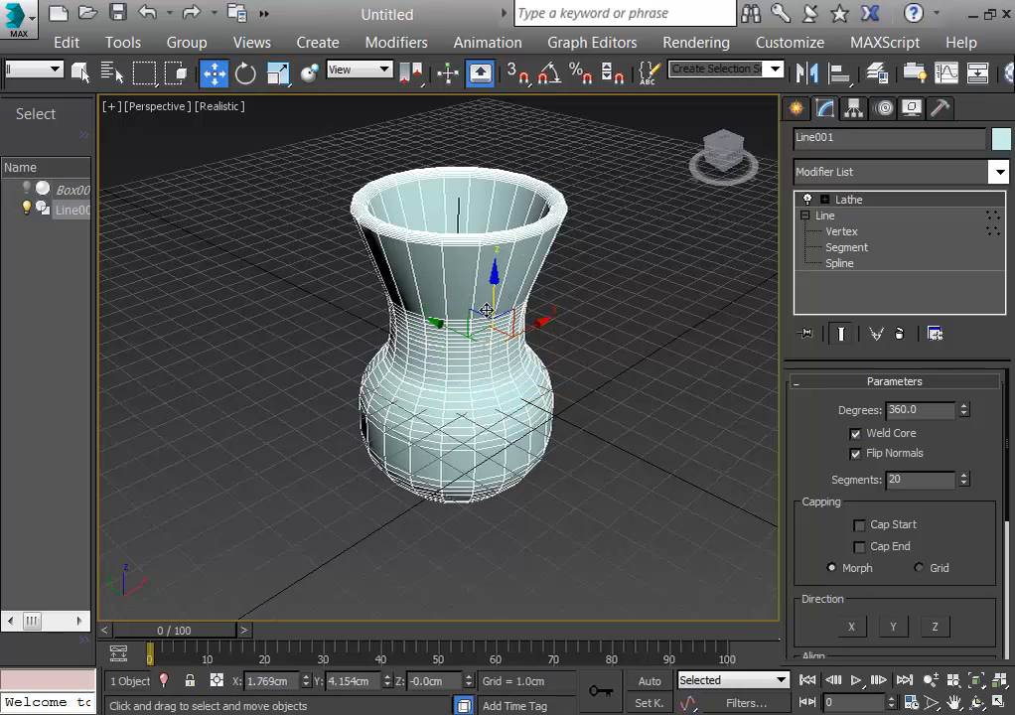
left_click_drag(495, 306, 497, 217)
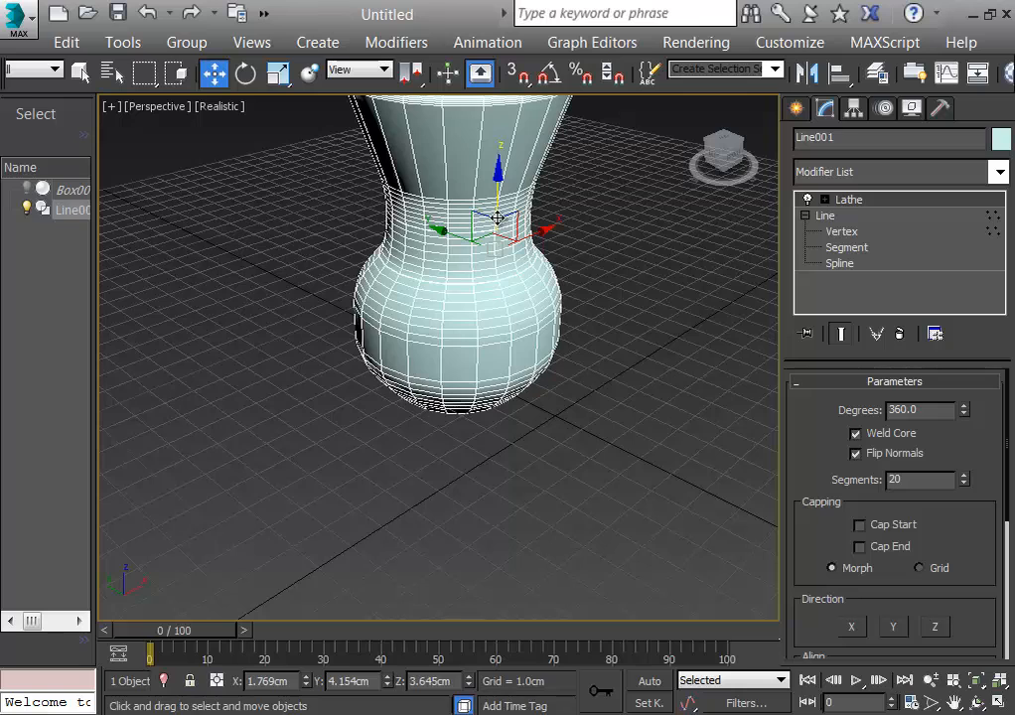
key("l")
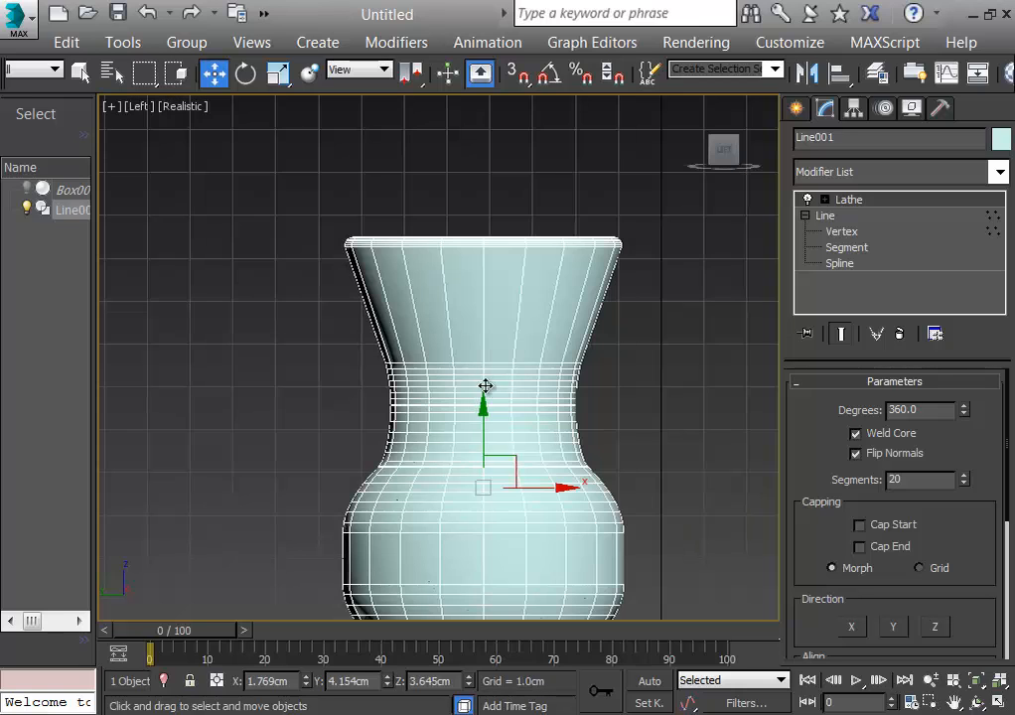
middle_click_drag(549, 410, 492, 234)
scroll(493, 234, "down", 2)
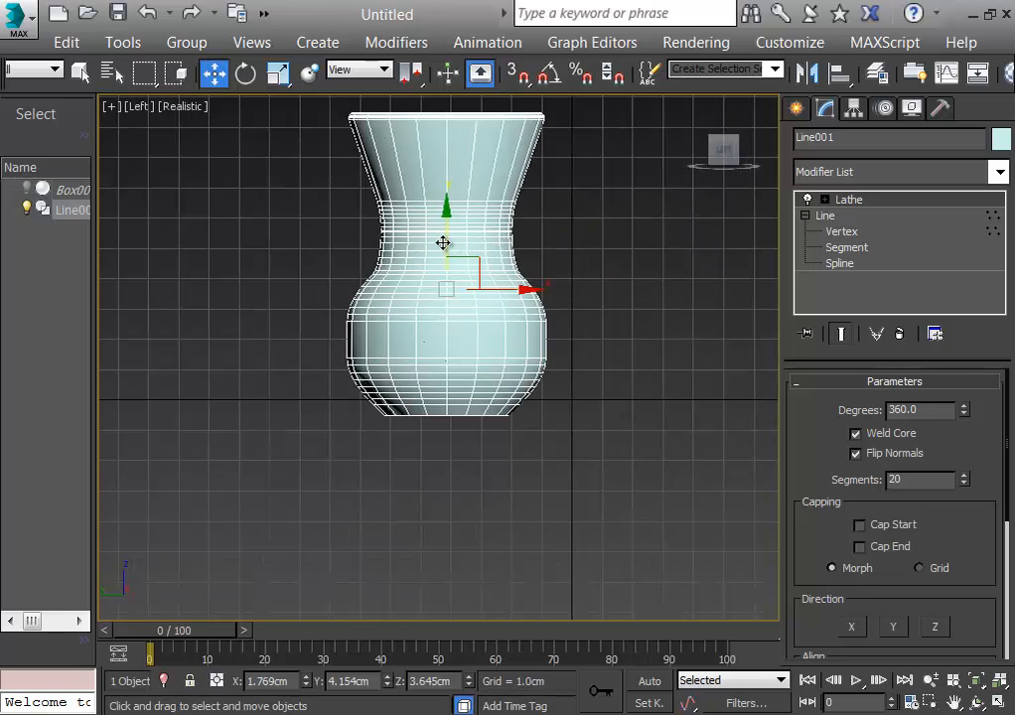
mouse_move(443, 243)
left_mouse_down()
mouse_move(444, 218)
mouse_move(444, 227)
left_mouse_up()
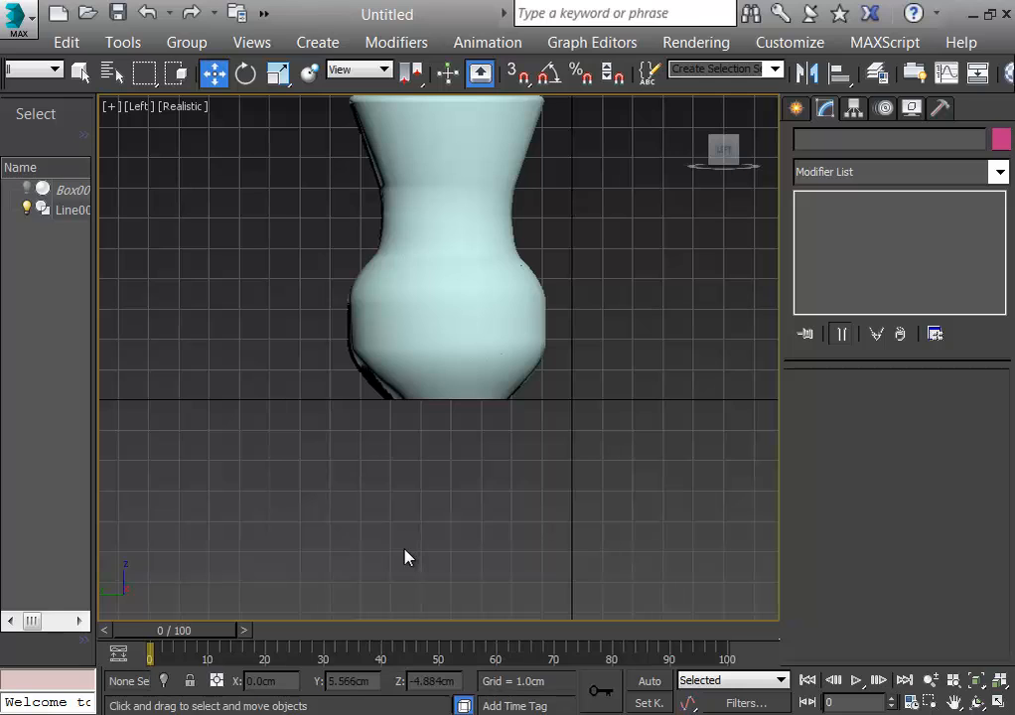
Return to the home perspective view, frame the upright vase, and select it to examine its shape and mesh up close
scroll(407, 422, "down", 2)
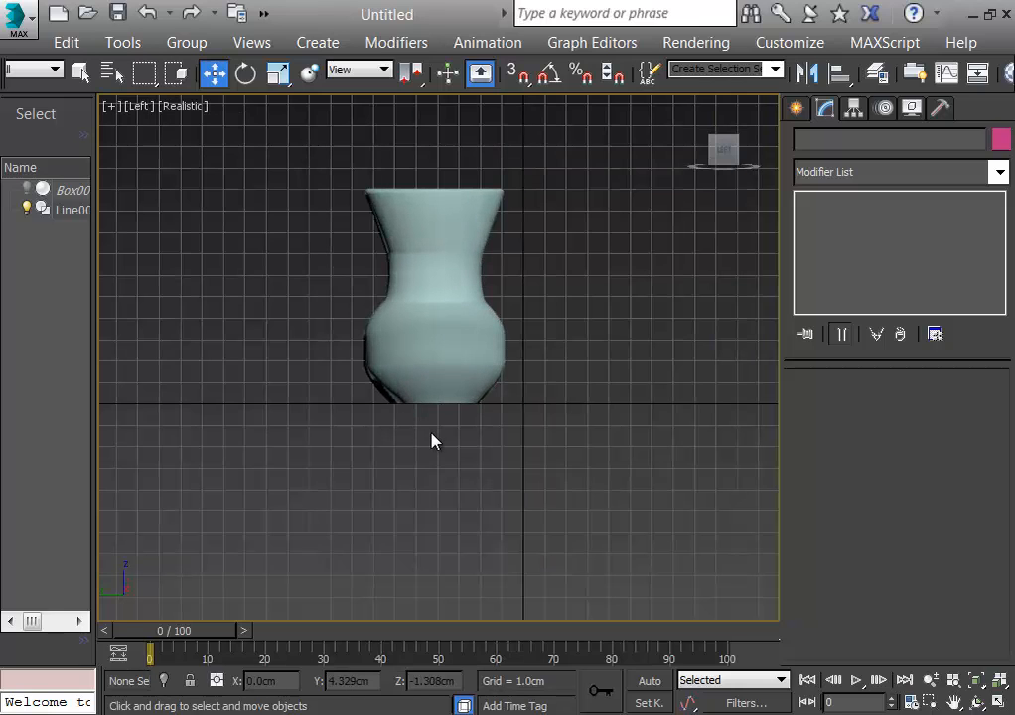
key("p")
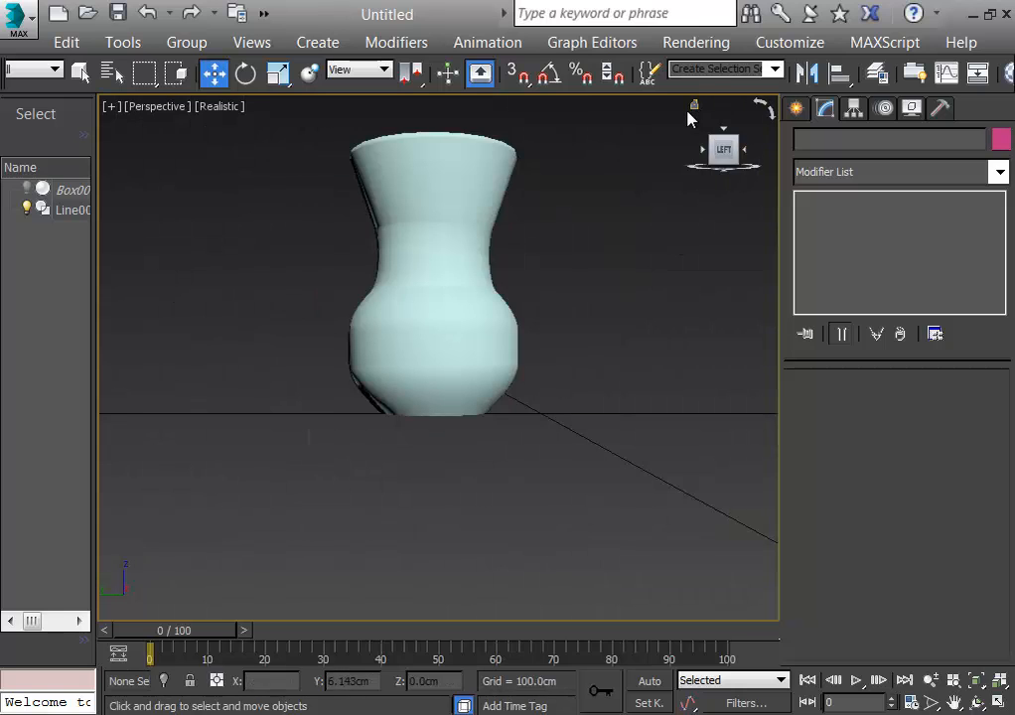
left_click(694, 105)
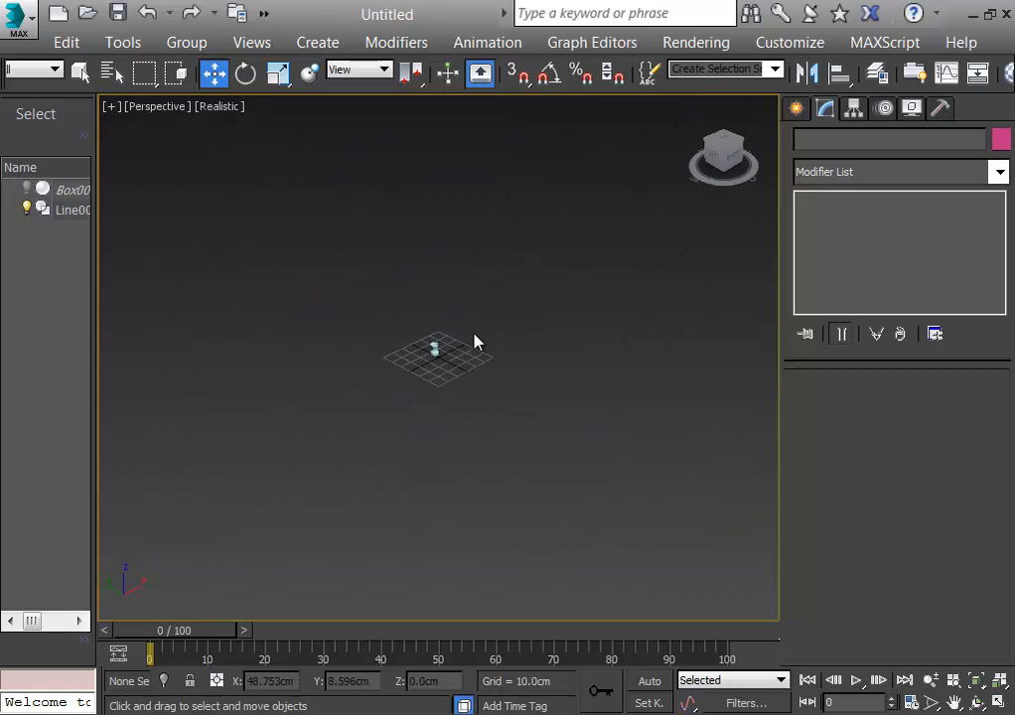
key("z")
scroll(548, 344, "down", 3)
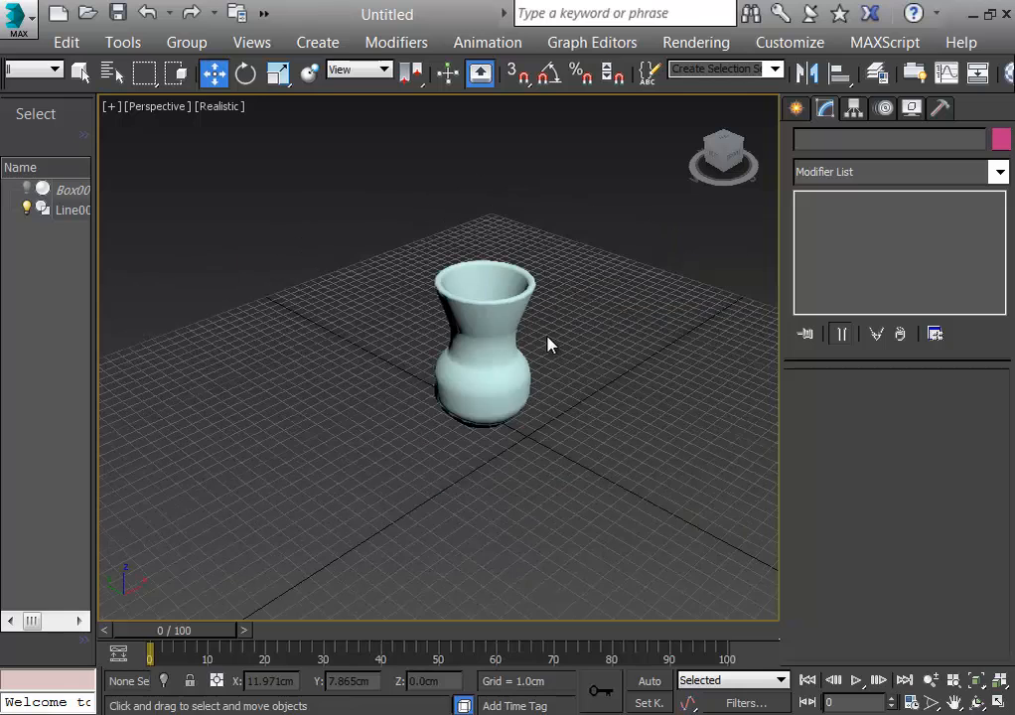
scroll(549, 344, "up", 3)
scroll(548, 344, "up", 4)
left_click(327, 308)
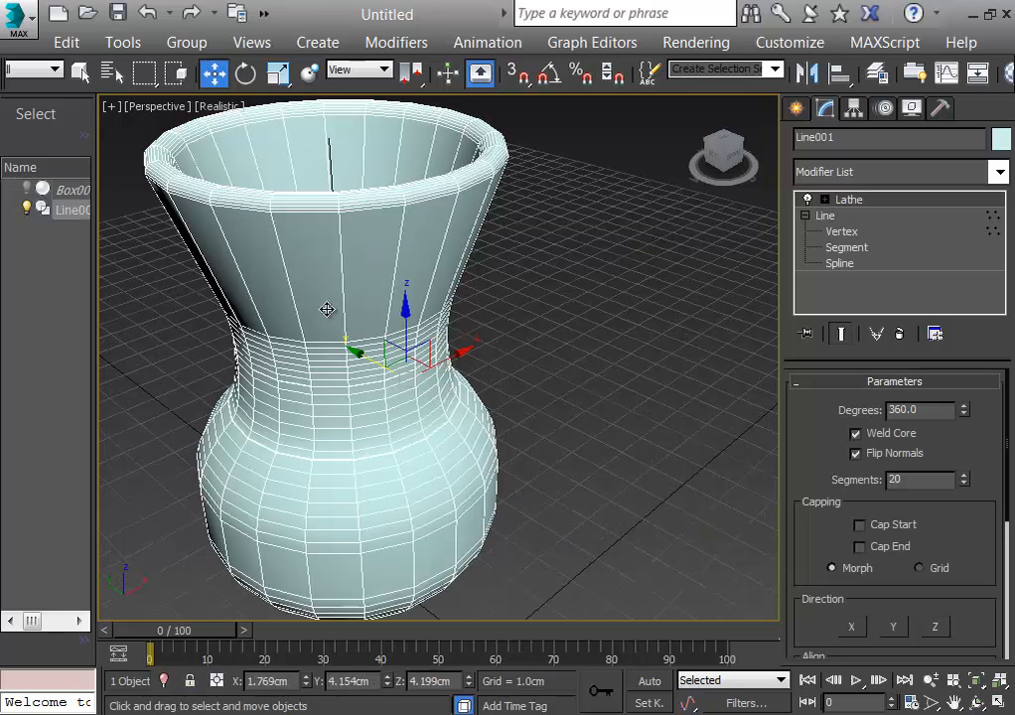
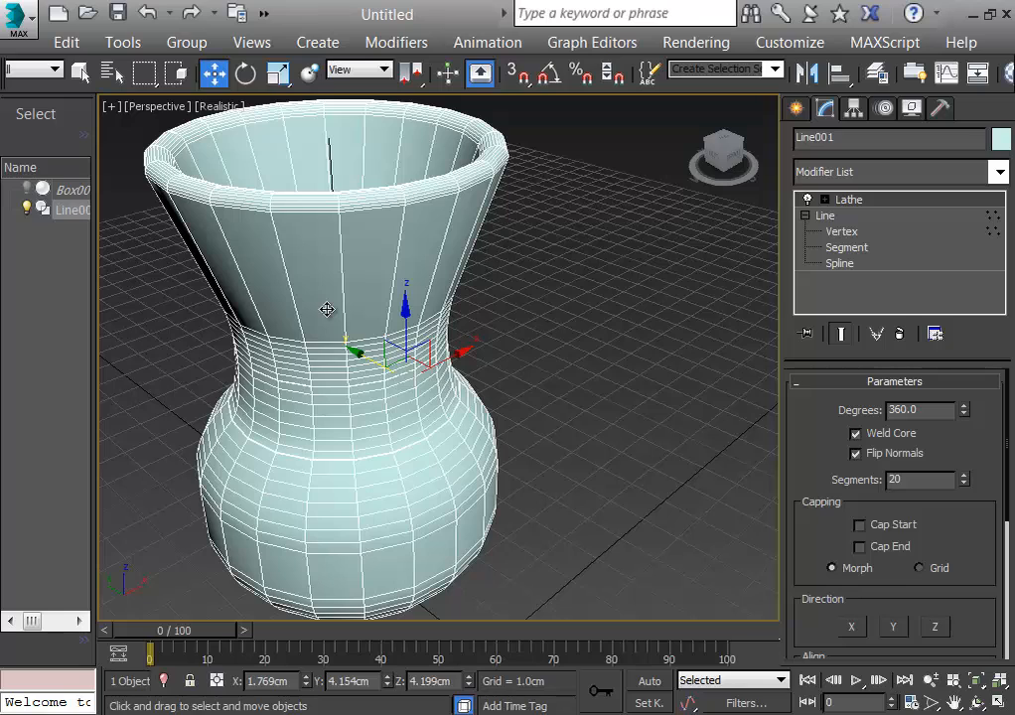
Convert the vase to an Editable Poly and select one tall polygon on its flared upper section
right_click(327, 309)
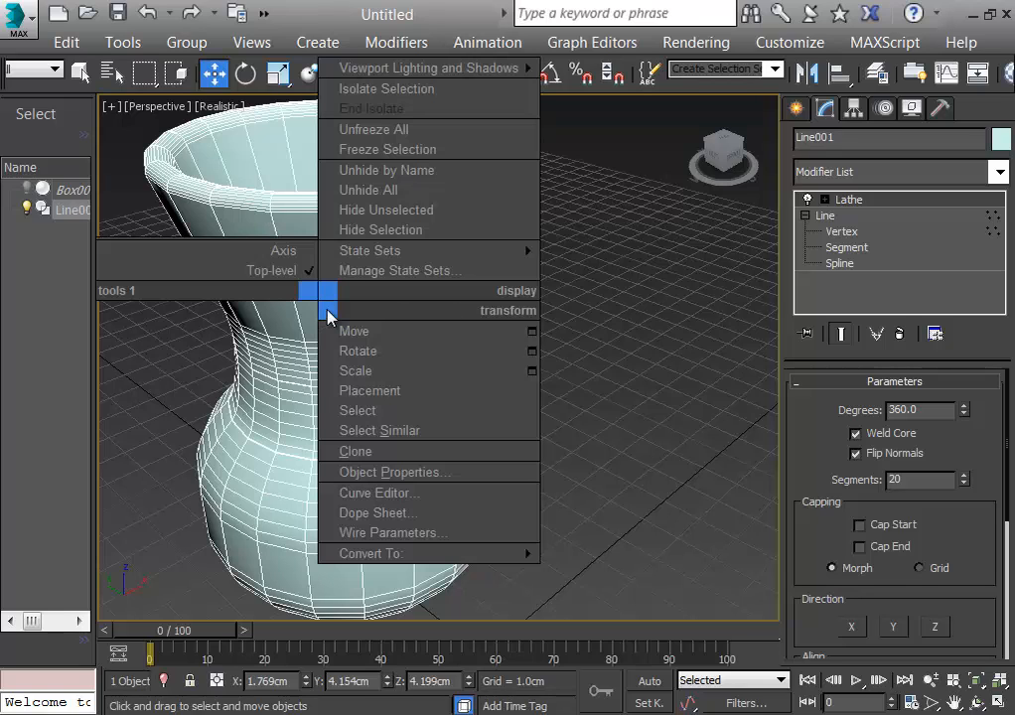
mouse_move(473, 556)
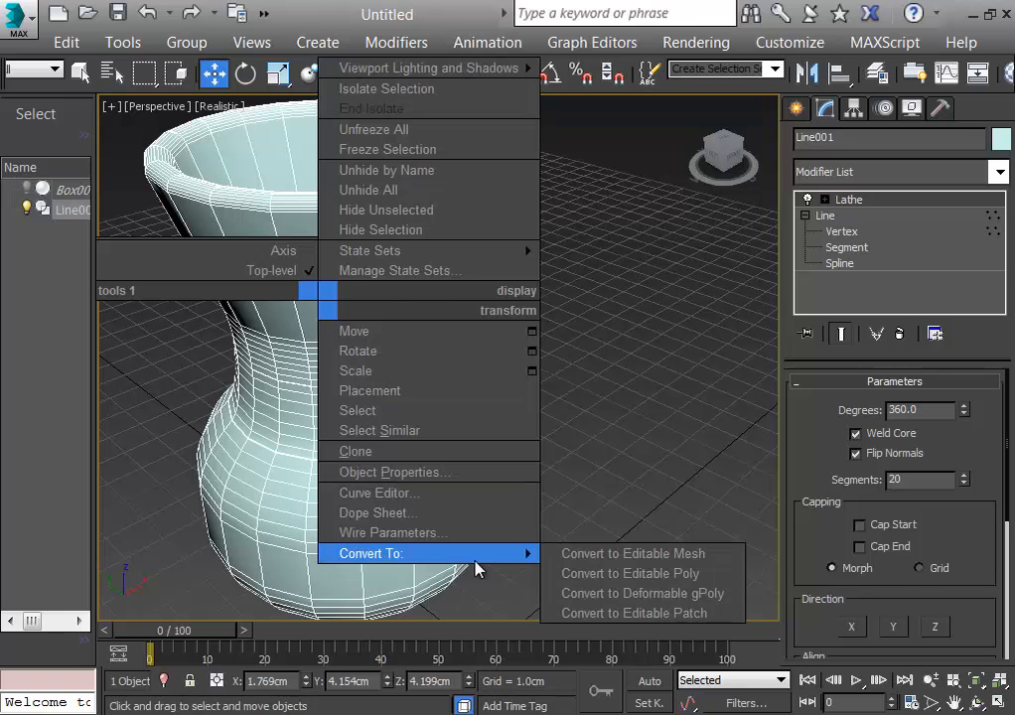
left_click(619, 576)
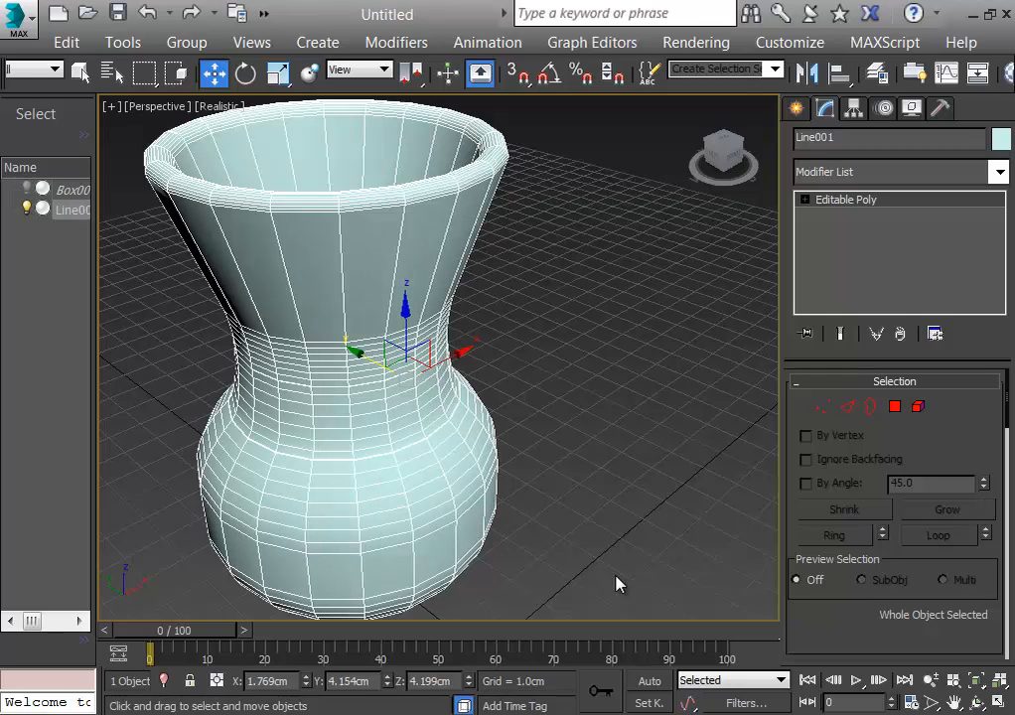
left_click(897, 407)
left_click(358, 243)
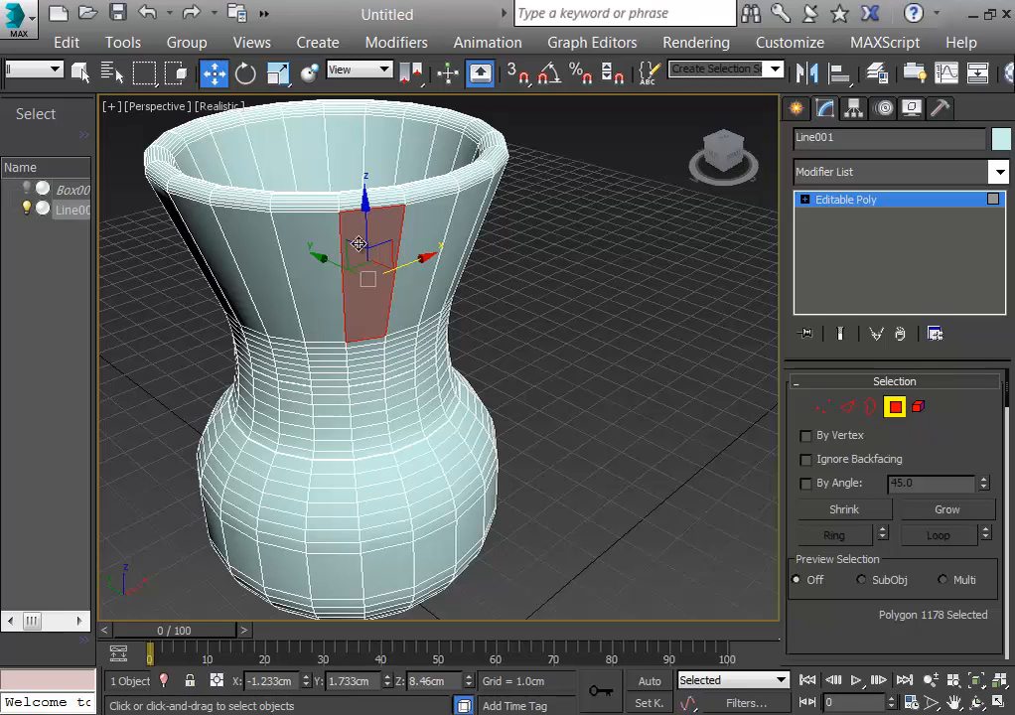
In the Front view, clear the polygon selection and select all vertical edges of the vase's flared upper section
key("f")
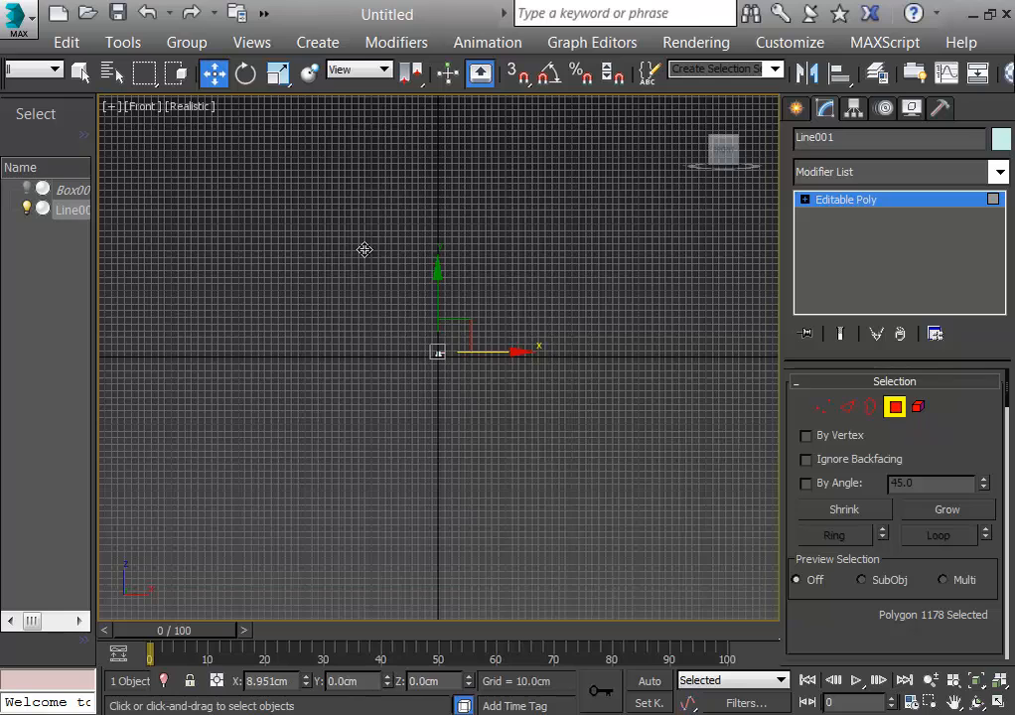
scroll(439, 352, "up", 15)
scroll(450, 380, "down", 4)
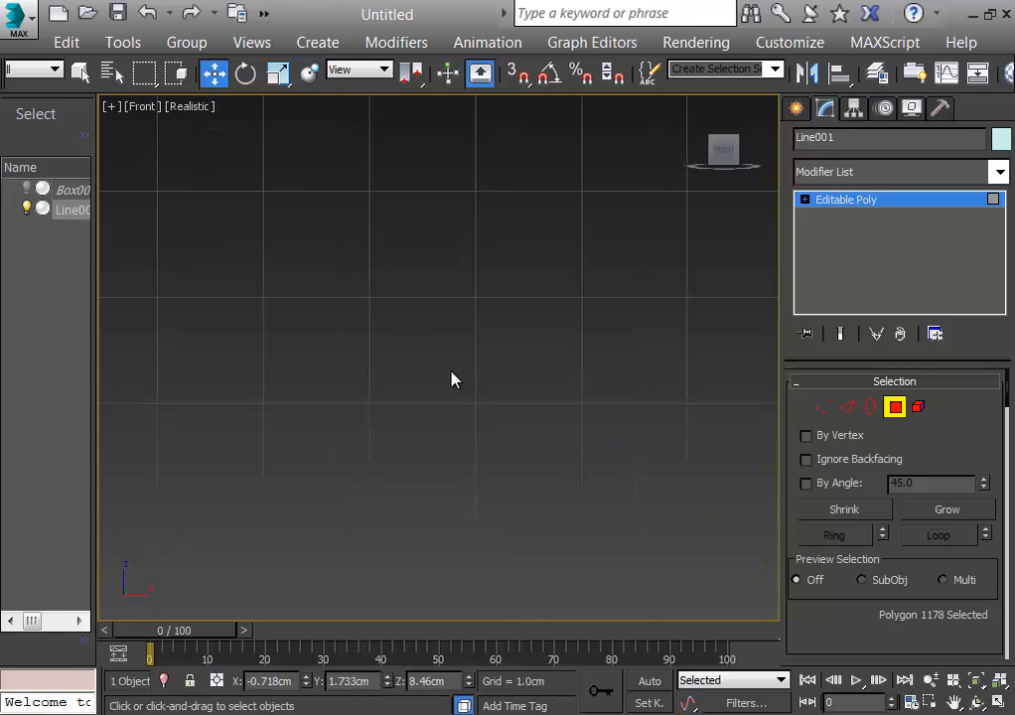
middle_click_drag(451, 380, 698, 348)
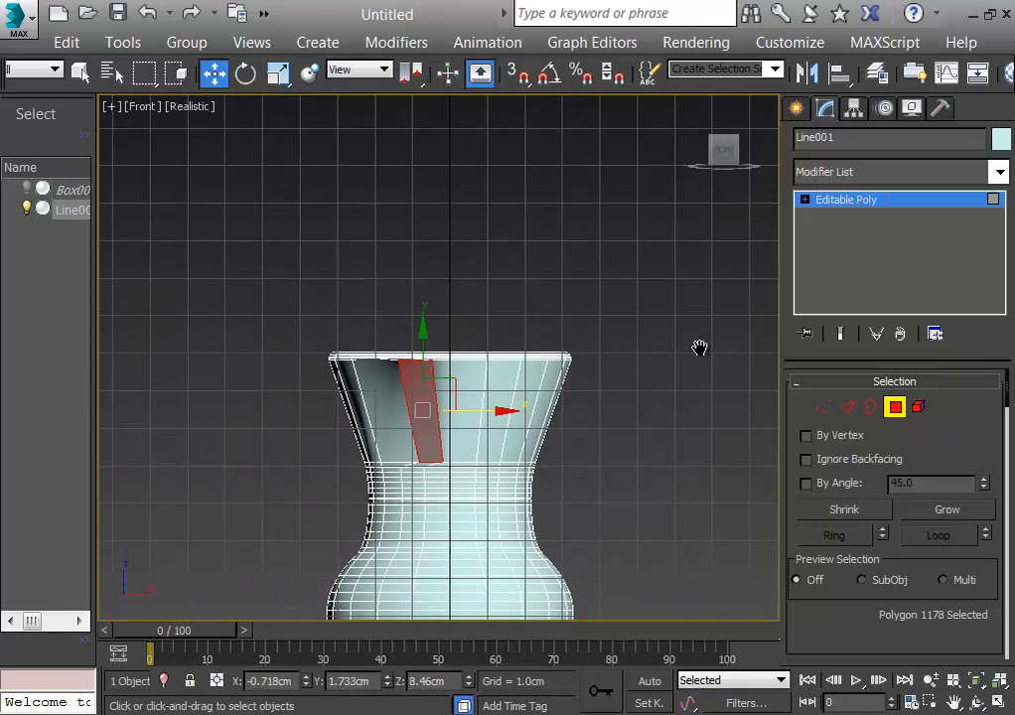
left_click(685, 379)
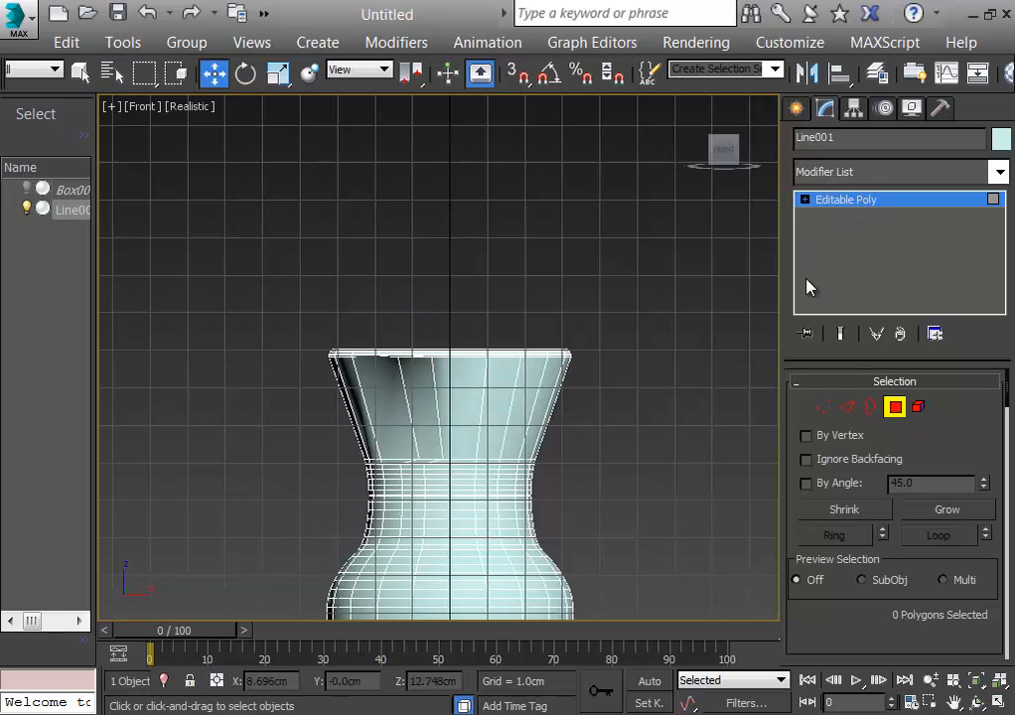
left_click(847, 406)
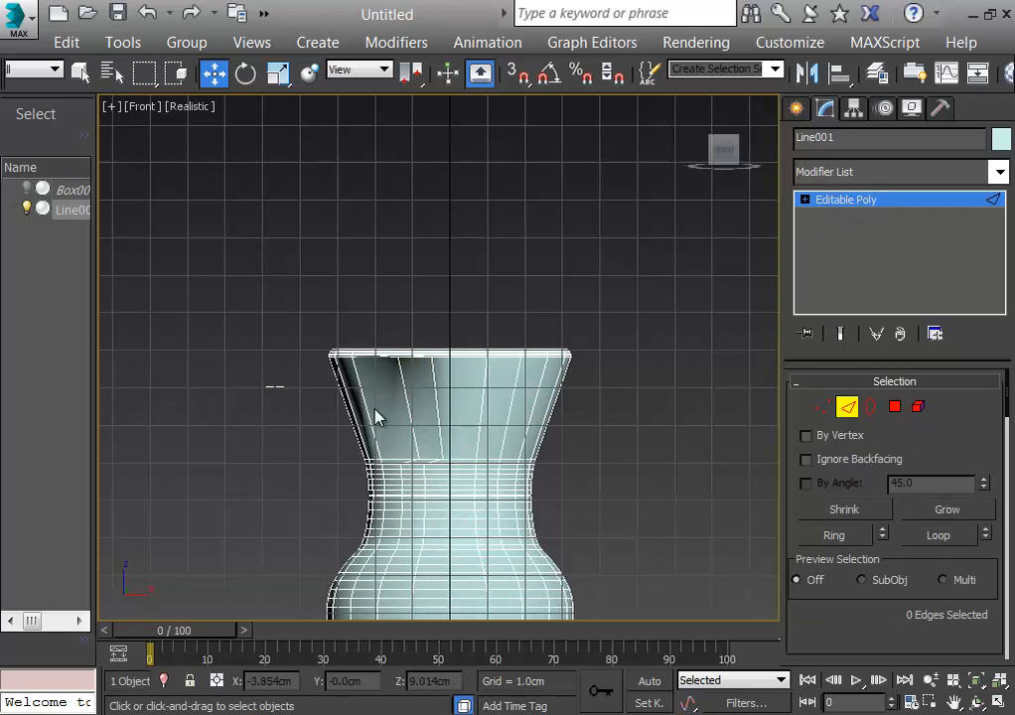
left_click_drag(267, 385, 668, 429)
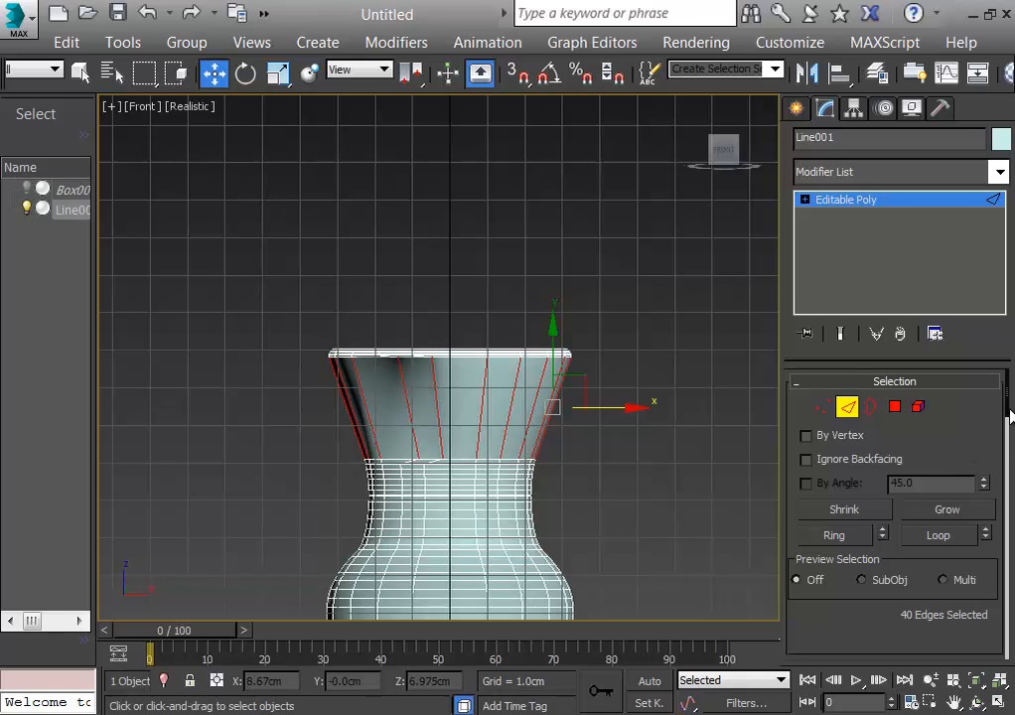
Try connecting the selected vertical edges with 5 segments, then clear the edge selection
left_click_drag(1008, 410, 1008, 447)
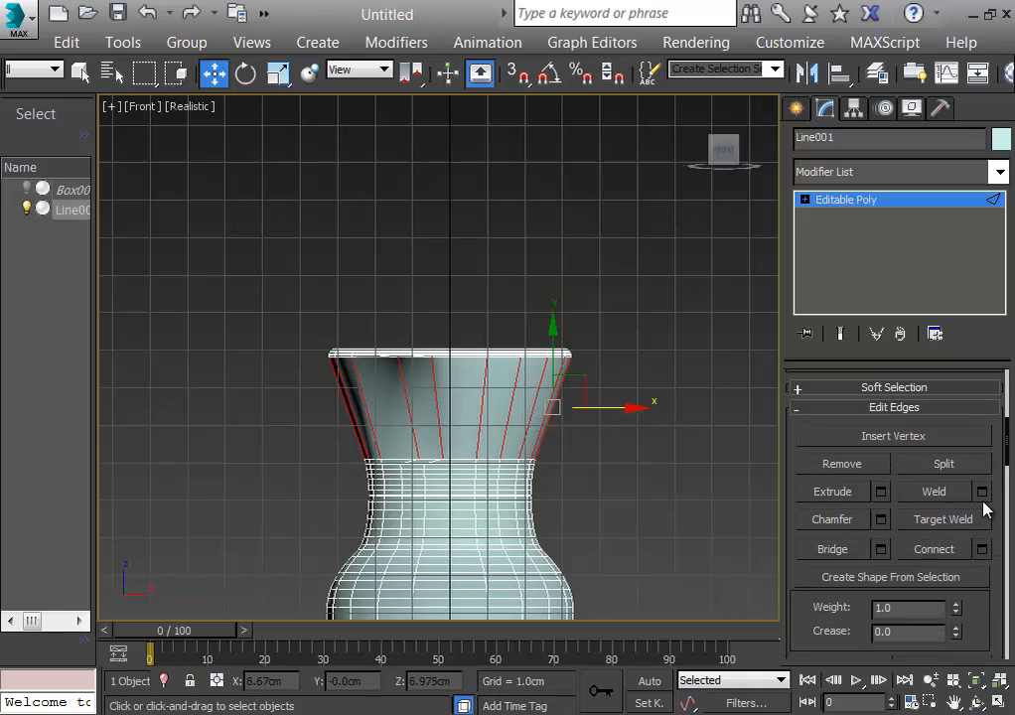
left_click(981, 549)
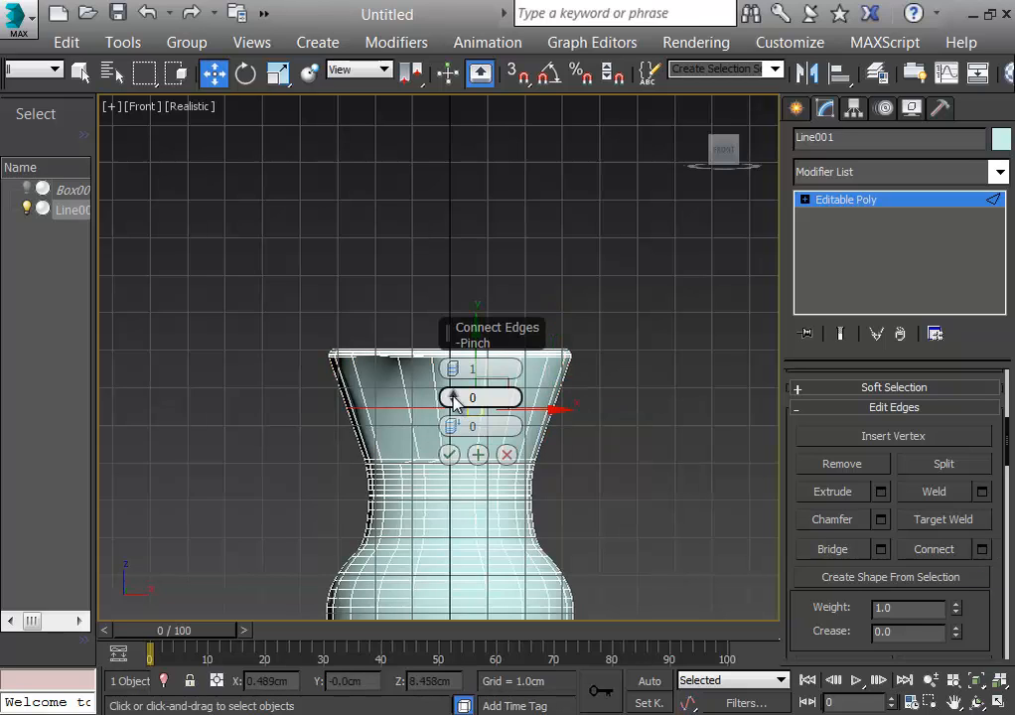
left_click_drag(451, 401, 456, 337)
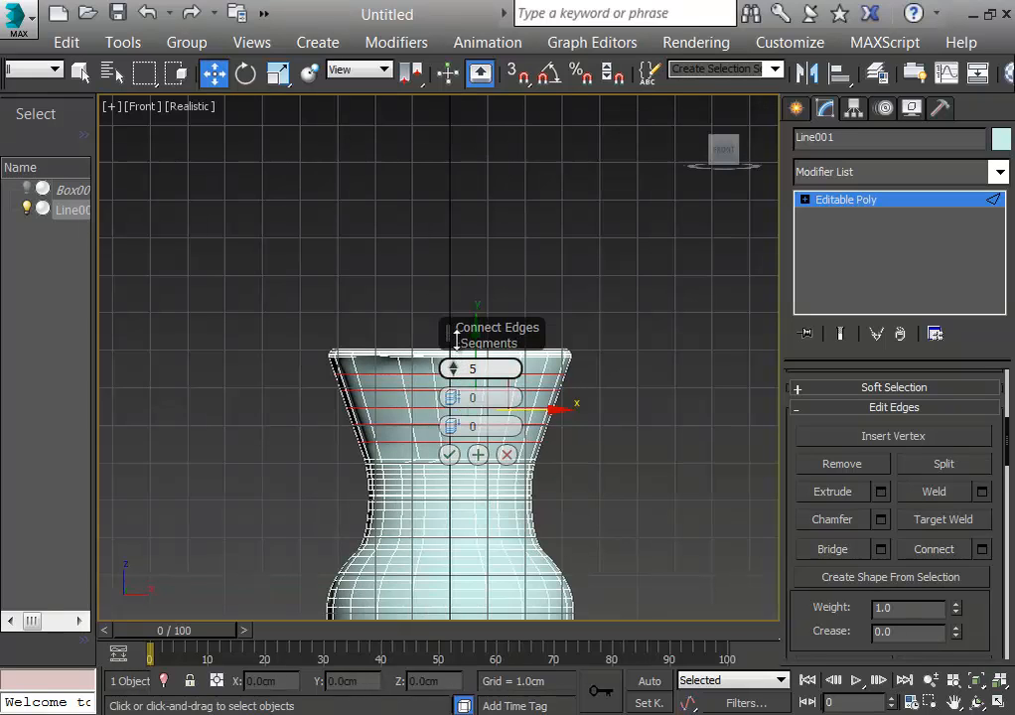
left_click(449, 454)
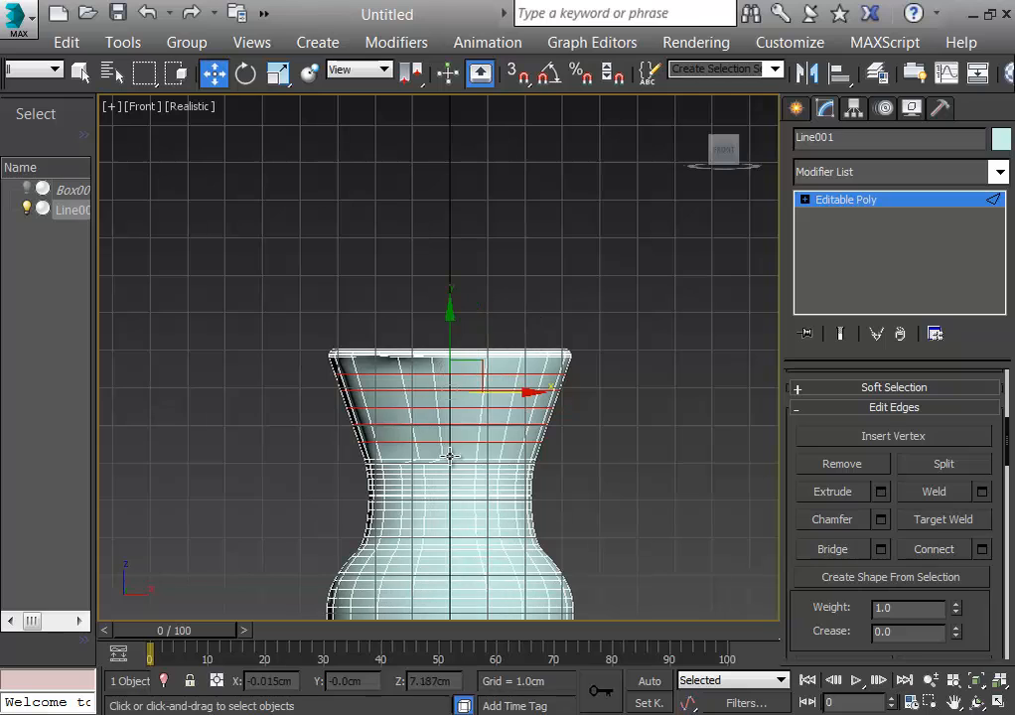
left_click(616, 480)
Inspect the vase in the home perspective view and undo the edge connection, the edge selection and the accidental polygon shift
key("p")
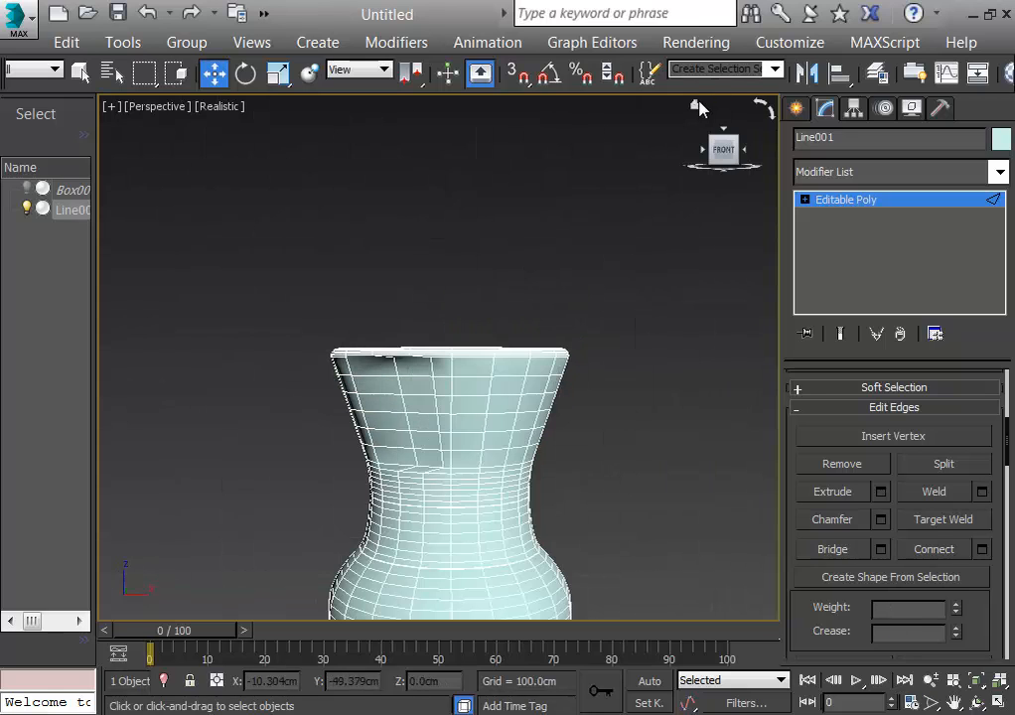
left_click(693, 106)
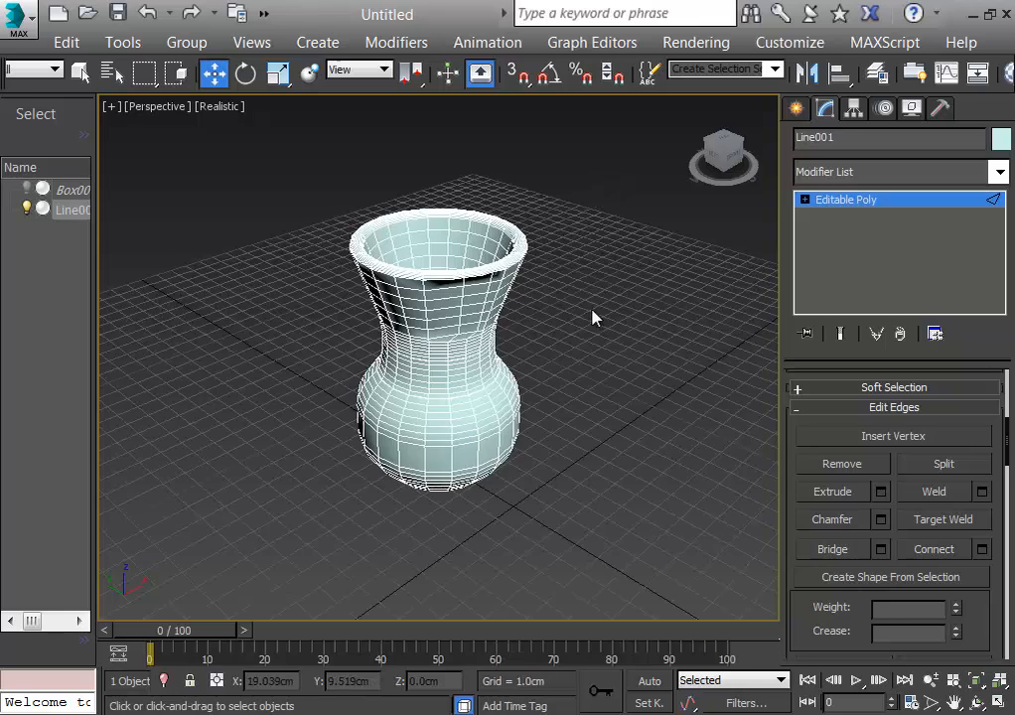
key("z")
scroll(538, 340, "down", 3)
scroll(534, 336, "up", 8)
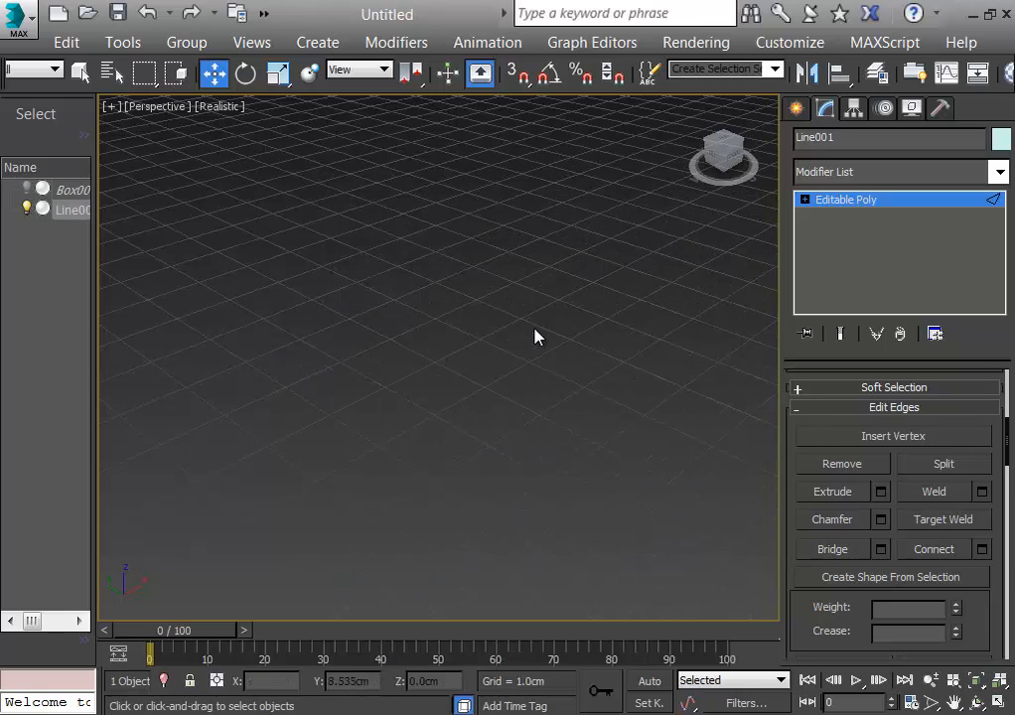
scroll(534, 336, "down", 3)
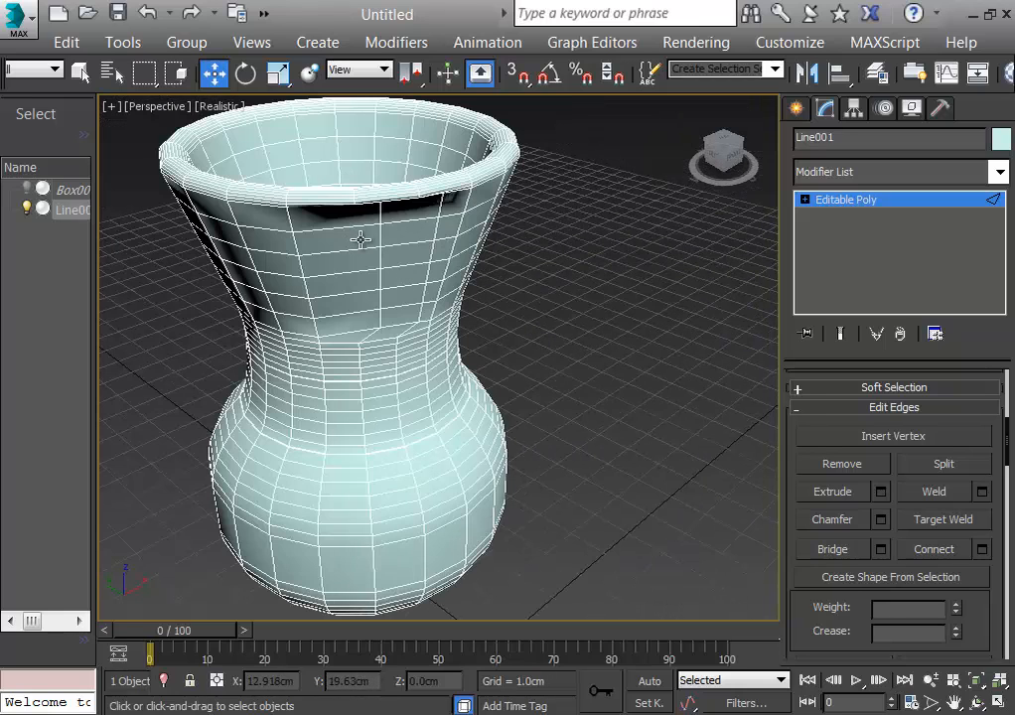
key("ctrl+z")
key("ctrl+z")
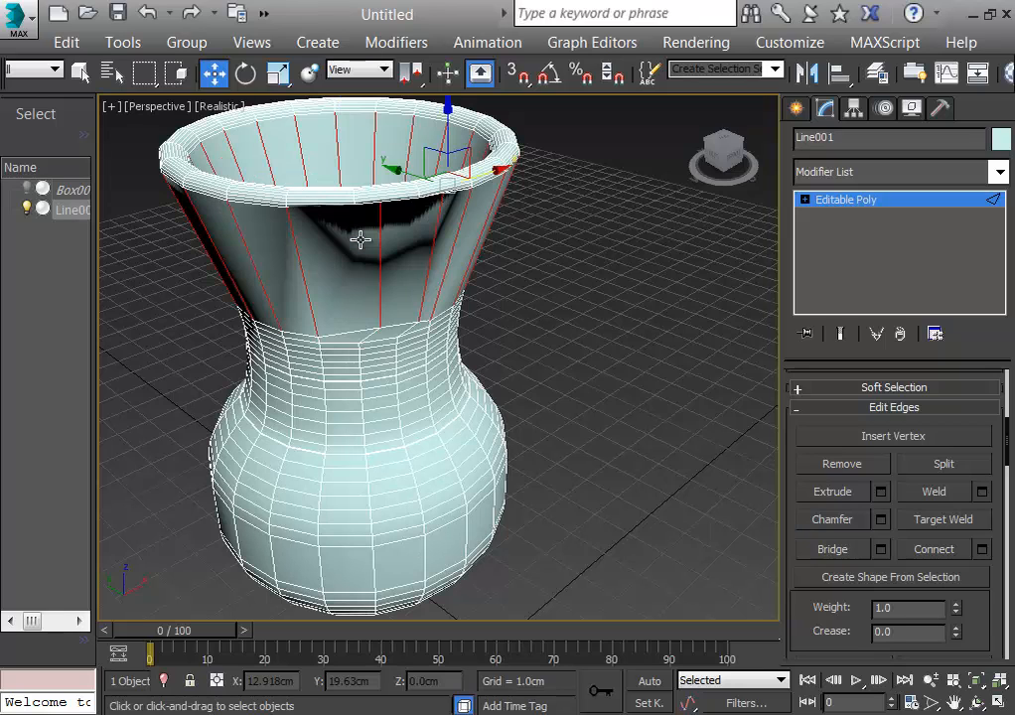
key("ctrl+z")
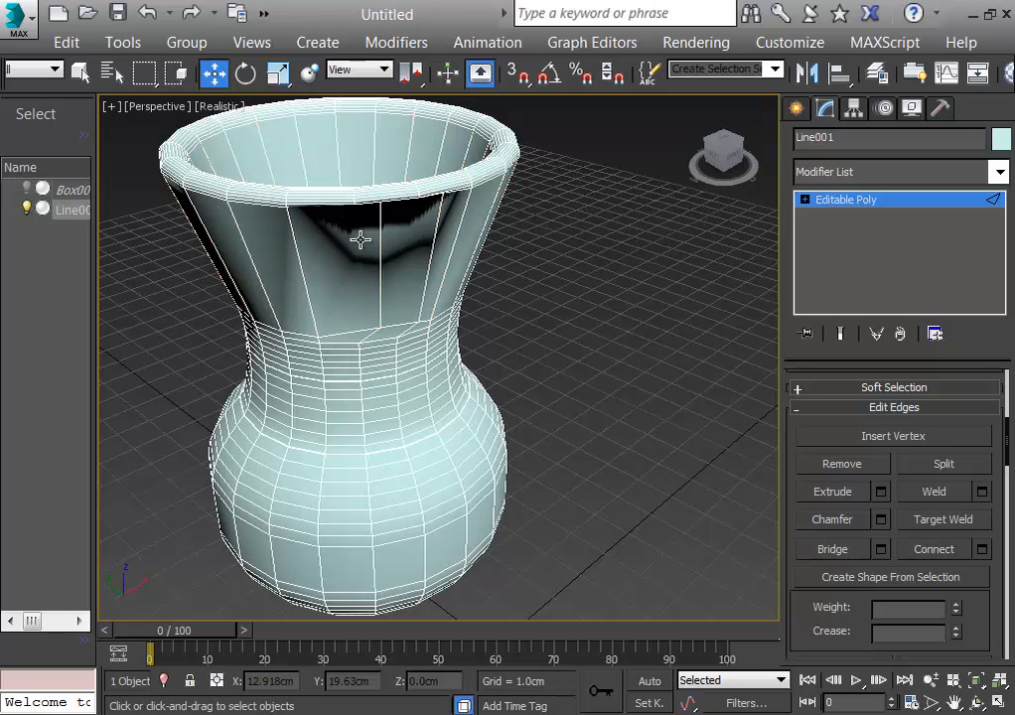
key("ctrl+z")
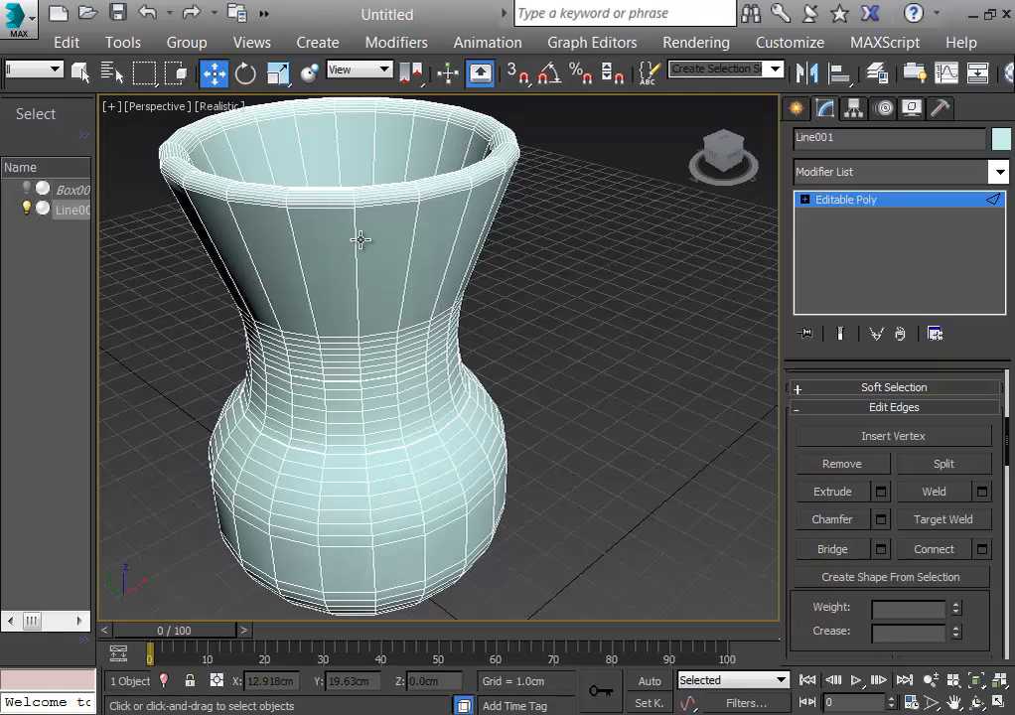
In the Left view, select all vertical edges between the vase's rim and its narrow neck
key("l")
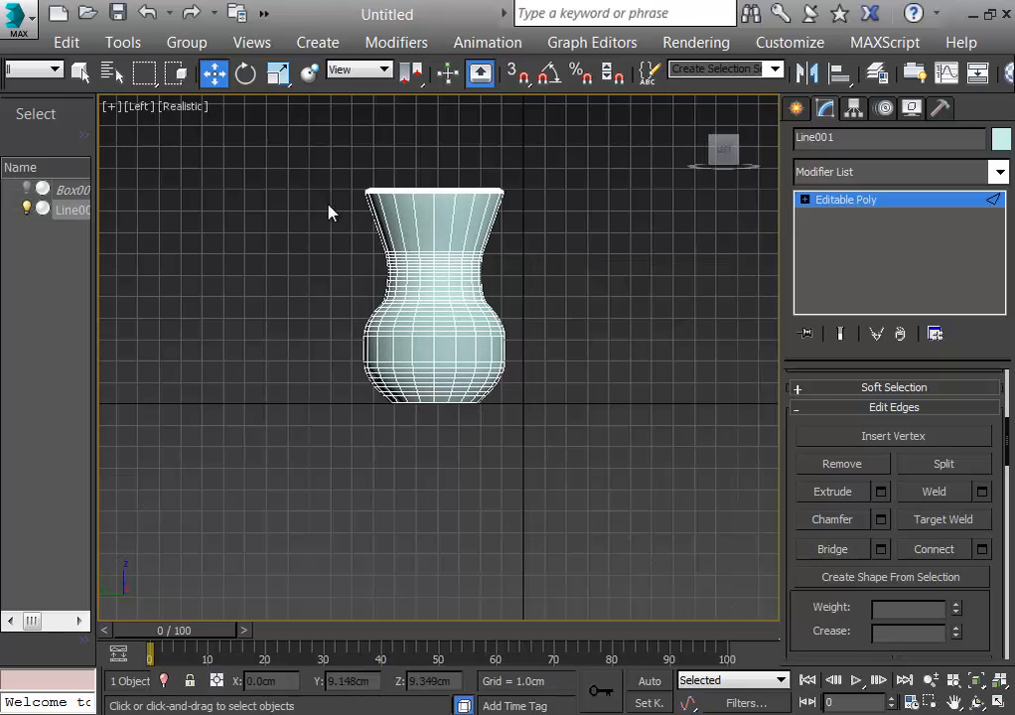
left_click(804, 199)
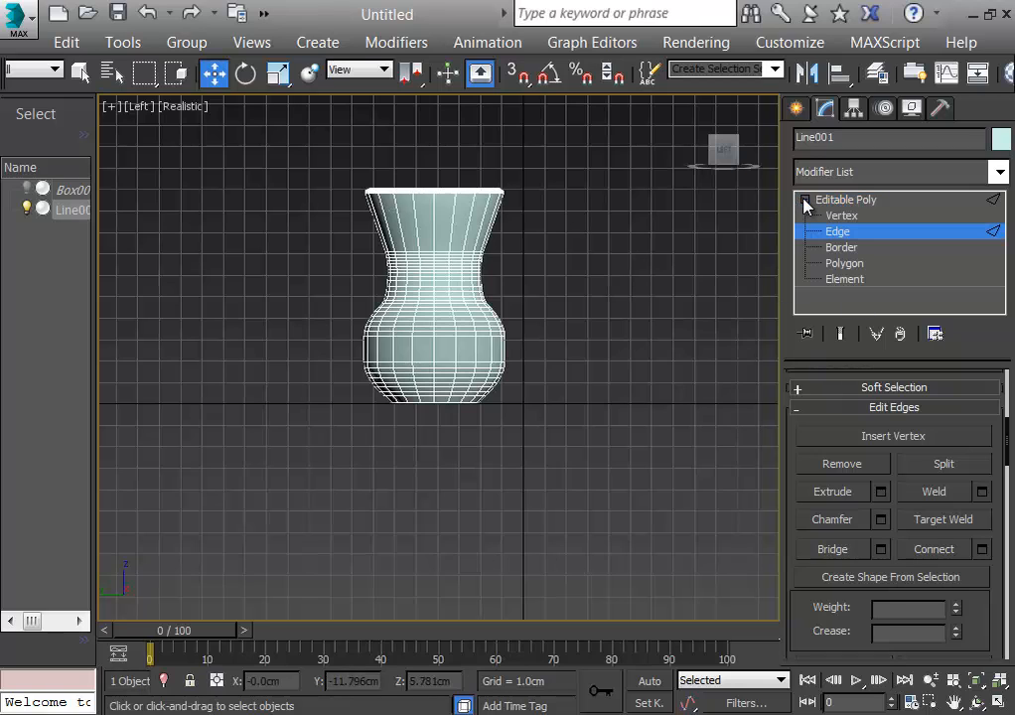
left_click(833, 232)
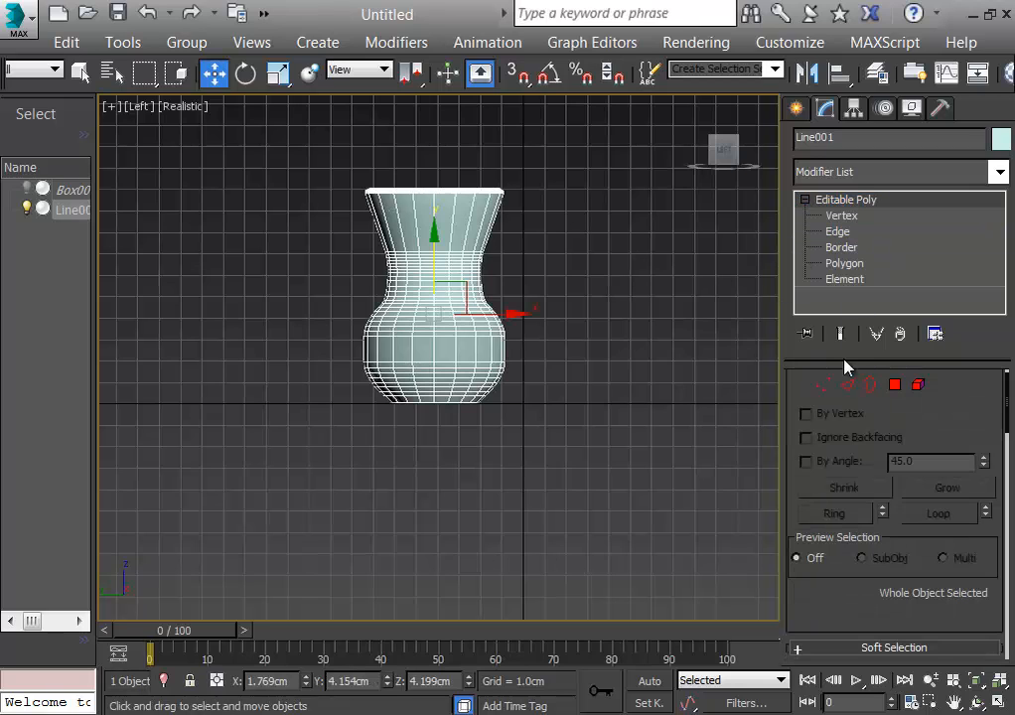
left_click(847, 385)
left_click_drag(345, 216, 531, 241)
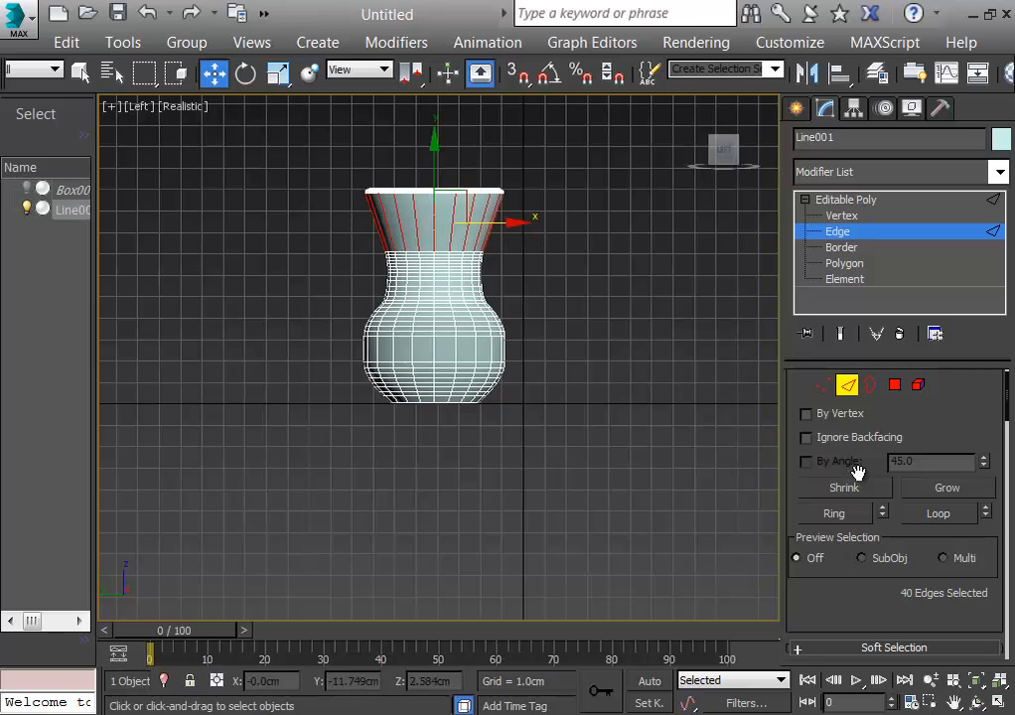
Connect the selected vertical edges with 4 segments to add horizontal edge loops to the flared section
scroll(1010, 405, "down", 5)
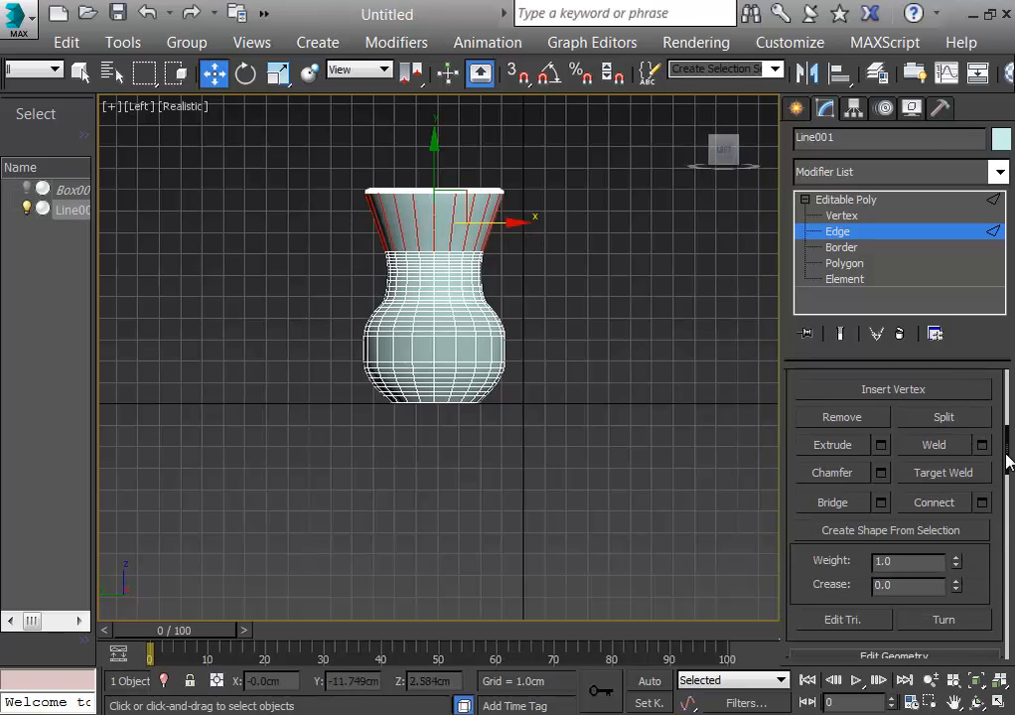
left_click(980, 503)
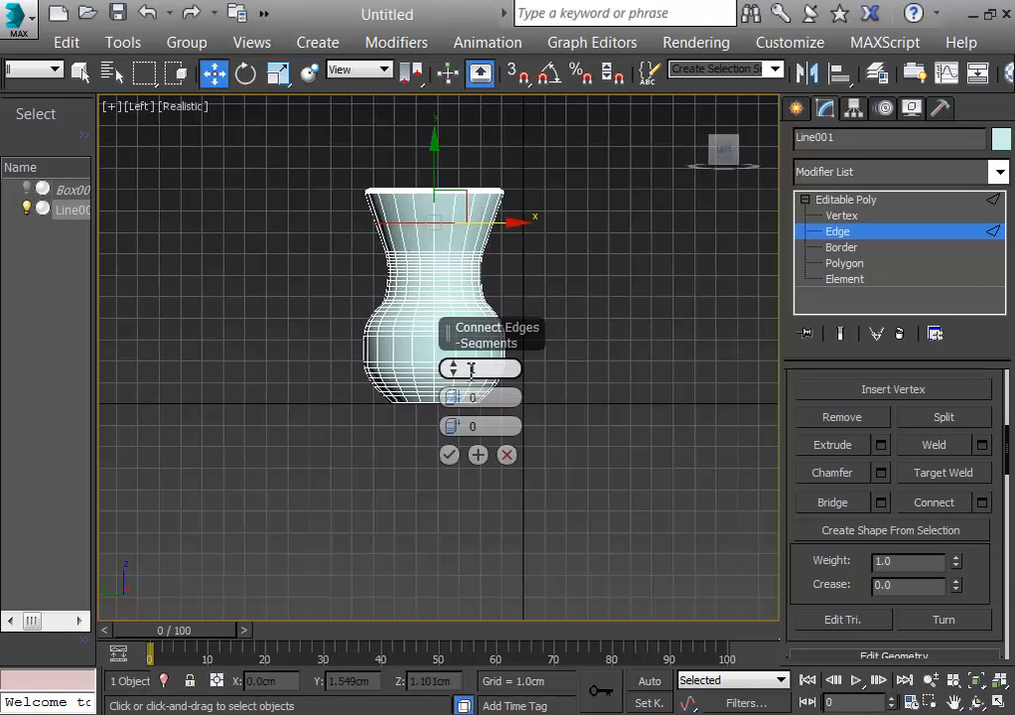
left_click_drag(453, 367, 454, 364)
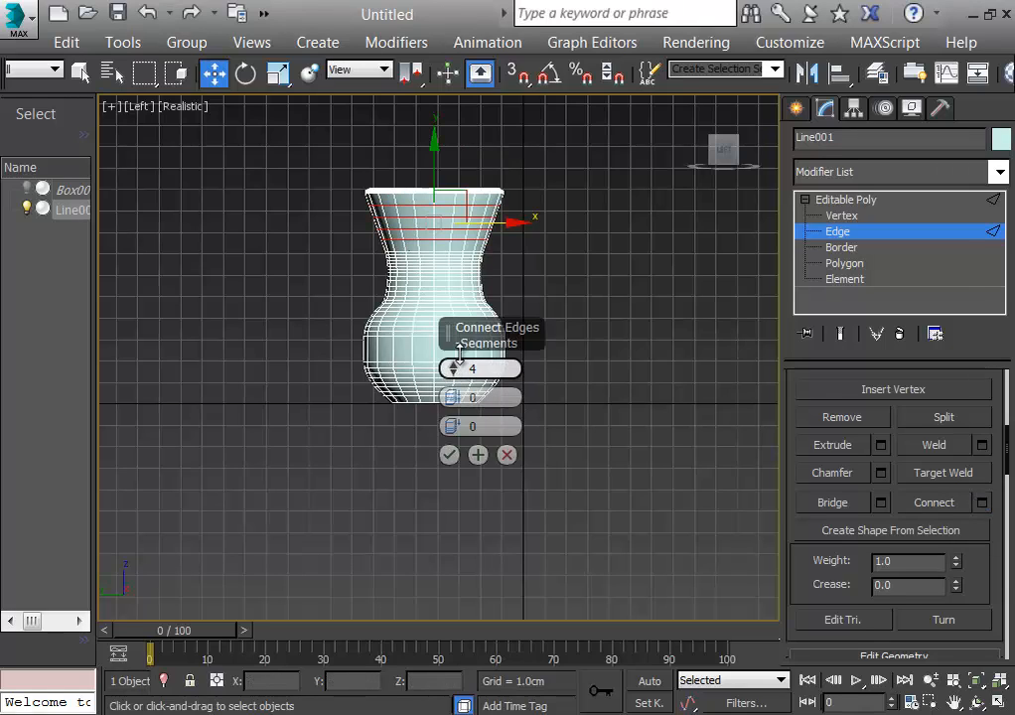
left_click(448, 455)
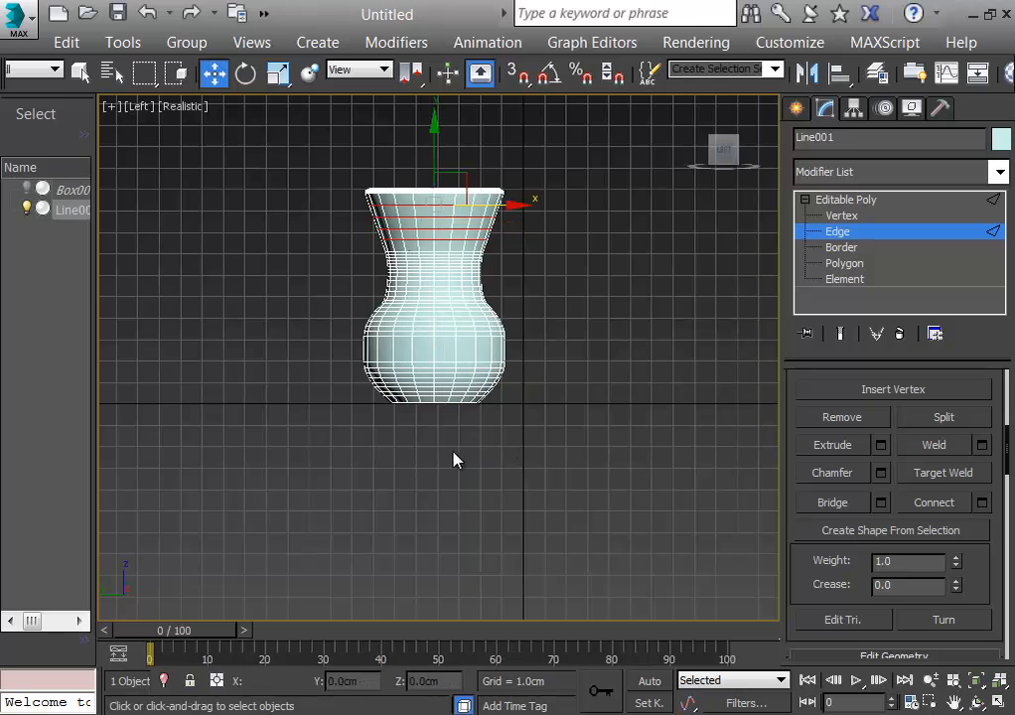
Return to a close home perspective view of the vase, switch to polygon editing and clear the polygon selection
key("p")
left_click(670, 341)
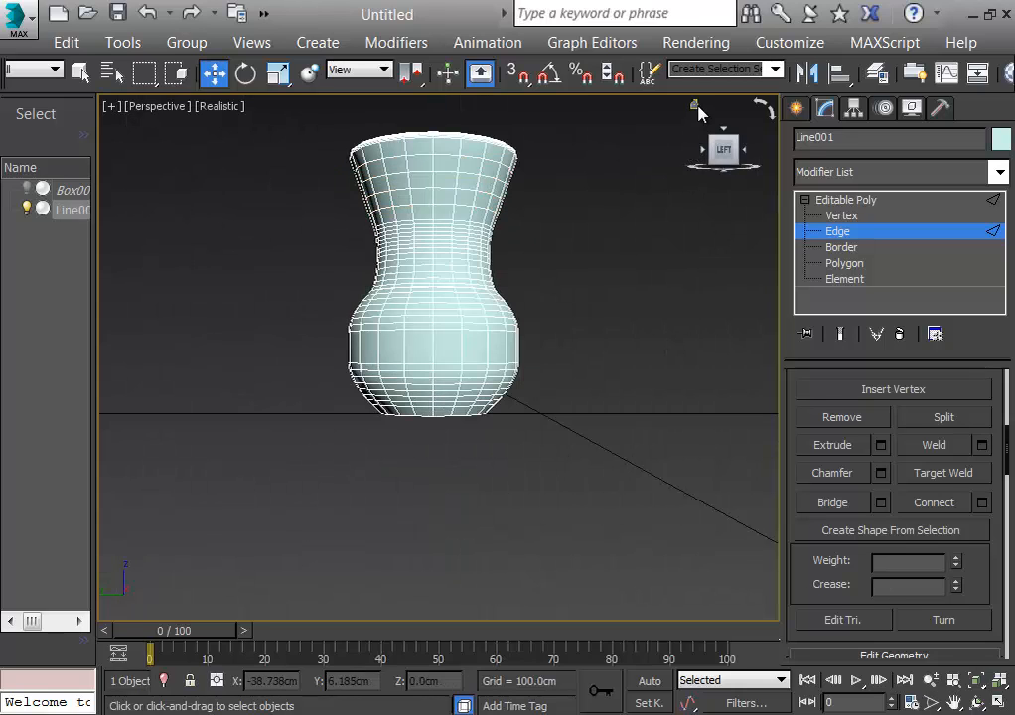
left_click(696, 106)
key("z")
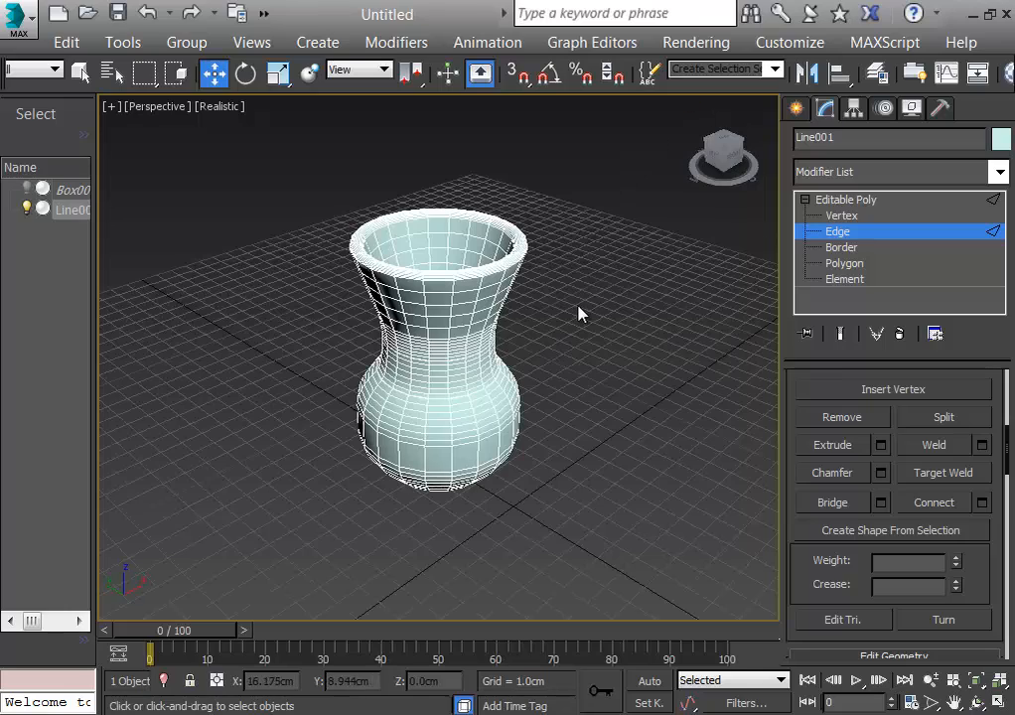
scroll(578, 313, "down", 3)
scroll(578, 313, "up", 6)
middle_click_drag(578, 304, 585, 279)
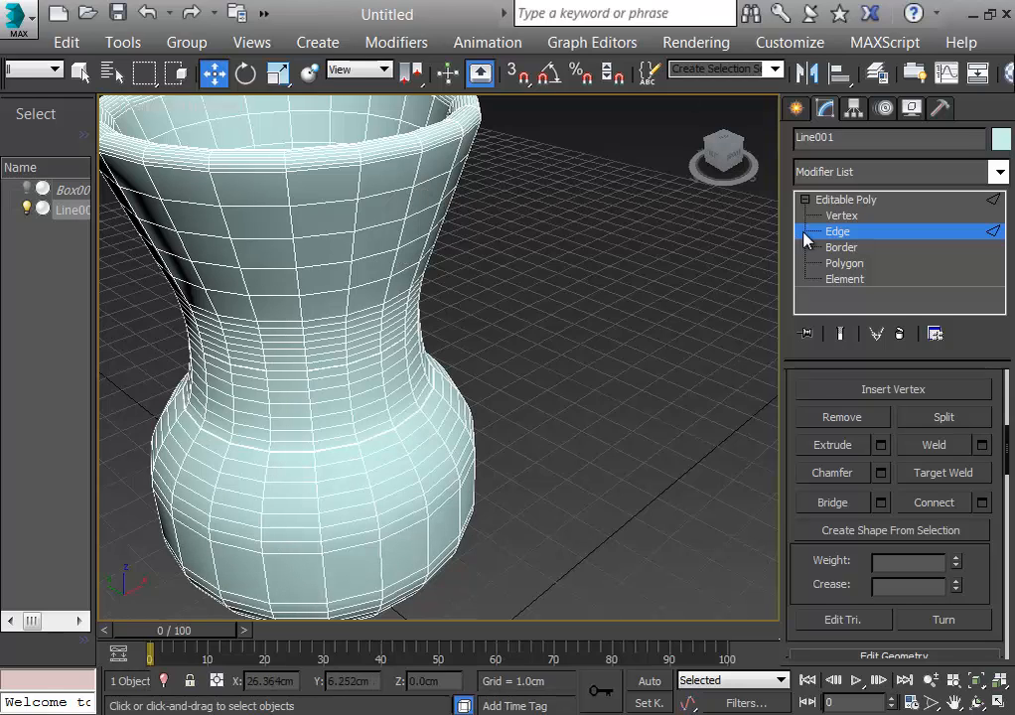
left_click(844, 263)
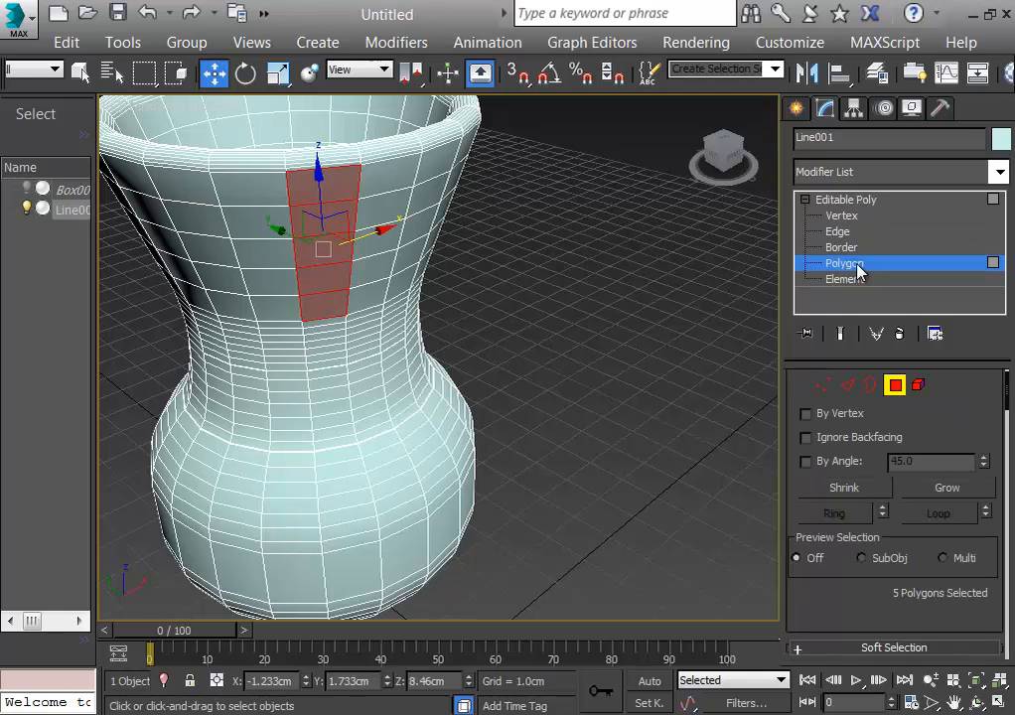
left_click(681, 304)
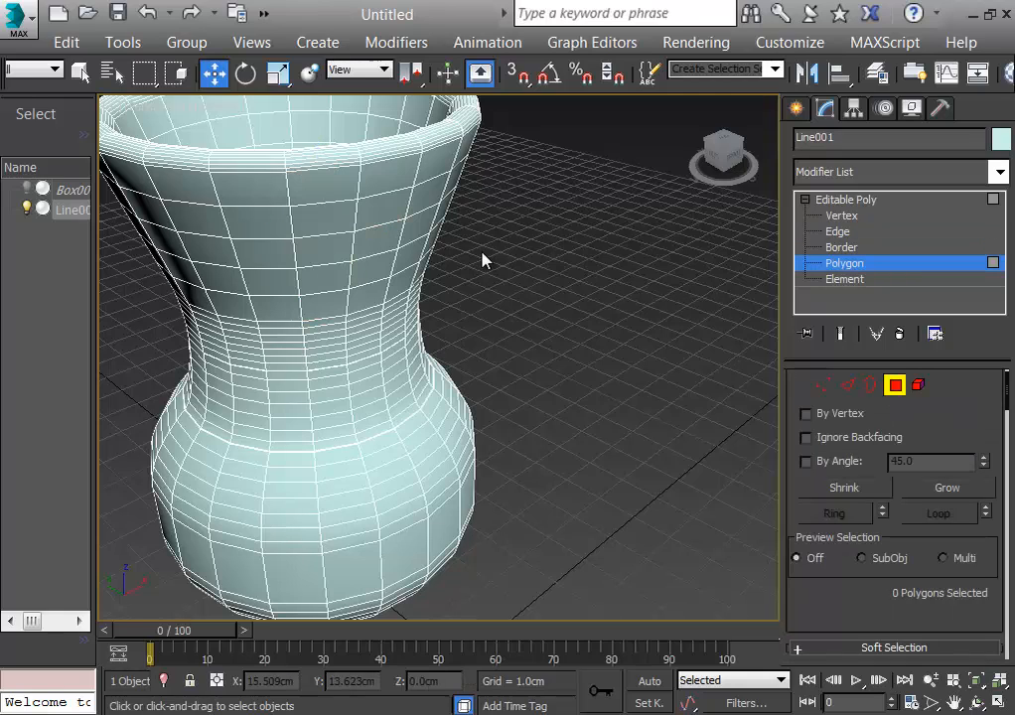
Select one polygon on the flared section below the rim and apply Hinge From Edge, picking an edge on the neck below as the hinge
left_click(386, 211)
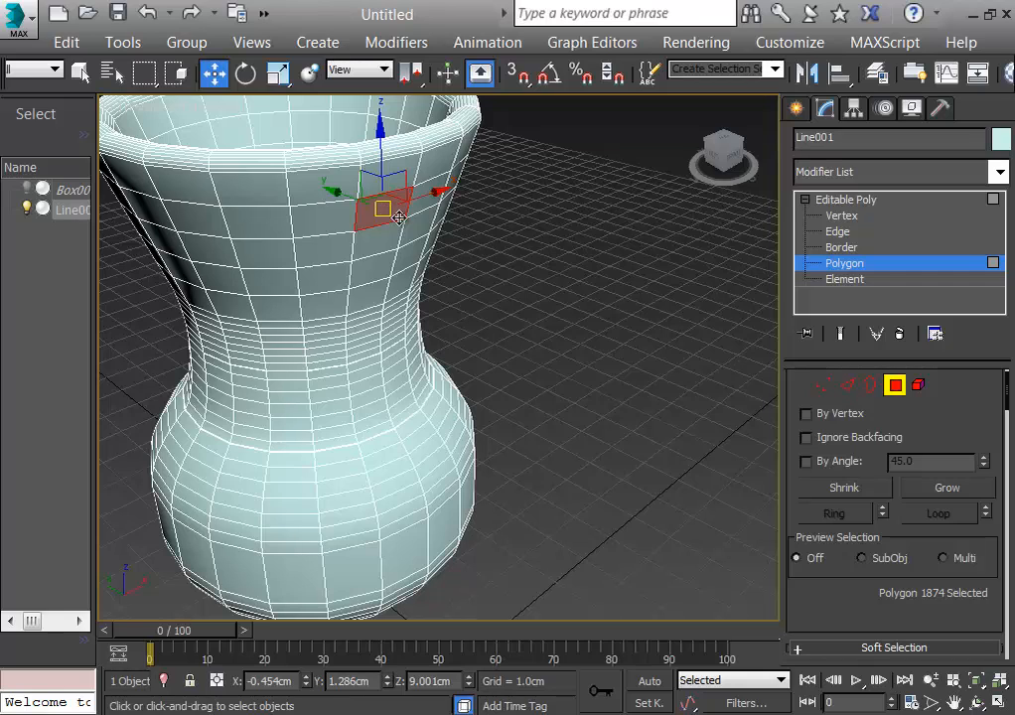
scroll(1001, 437, "down", 10)
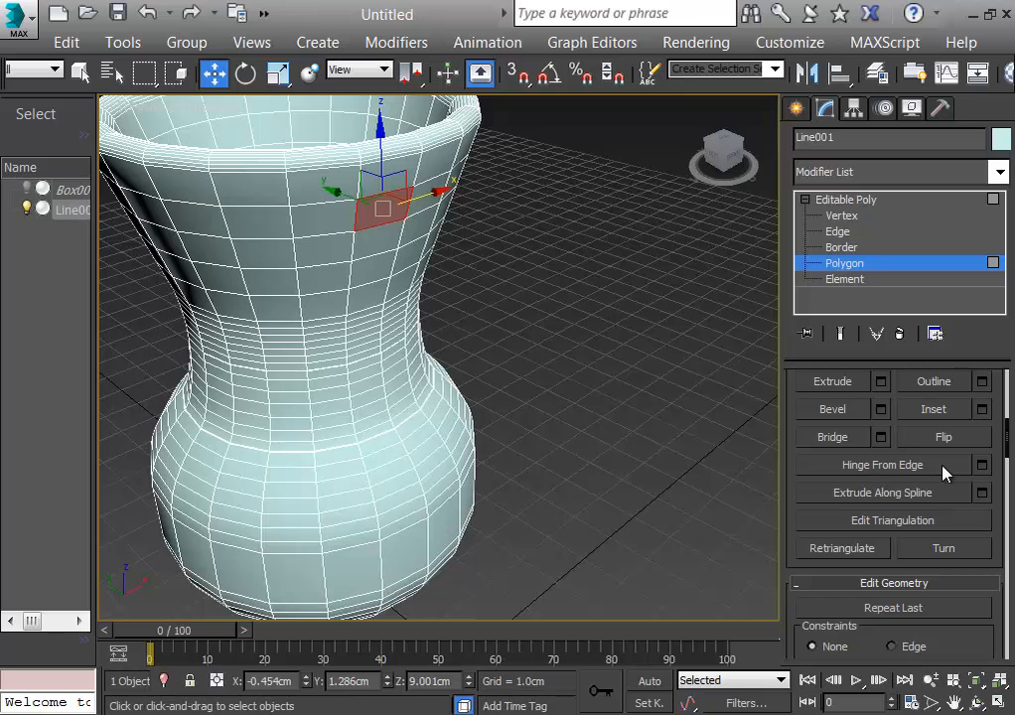
left_click(981, 466)
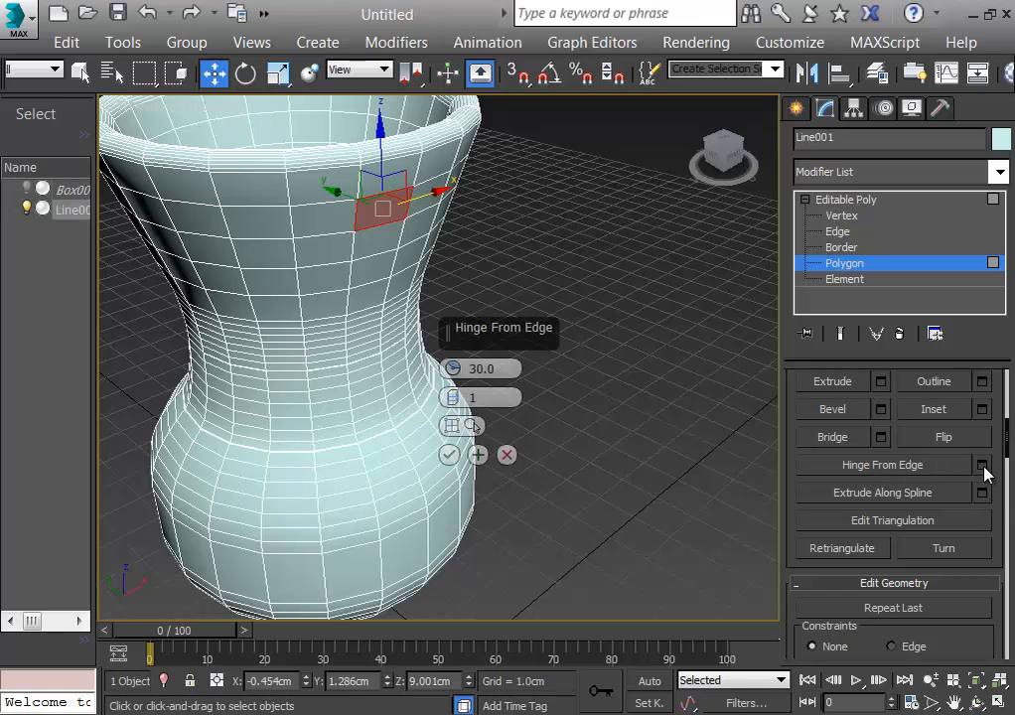
mouse_move(661, 426)
middle_mouse_down()
mouse_move(667, 434)
mouse_move(671, 405)
mouse_move(665, 412)
middle_mouse_up()
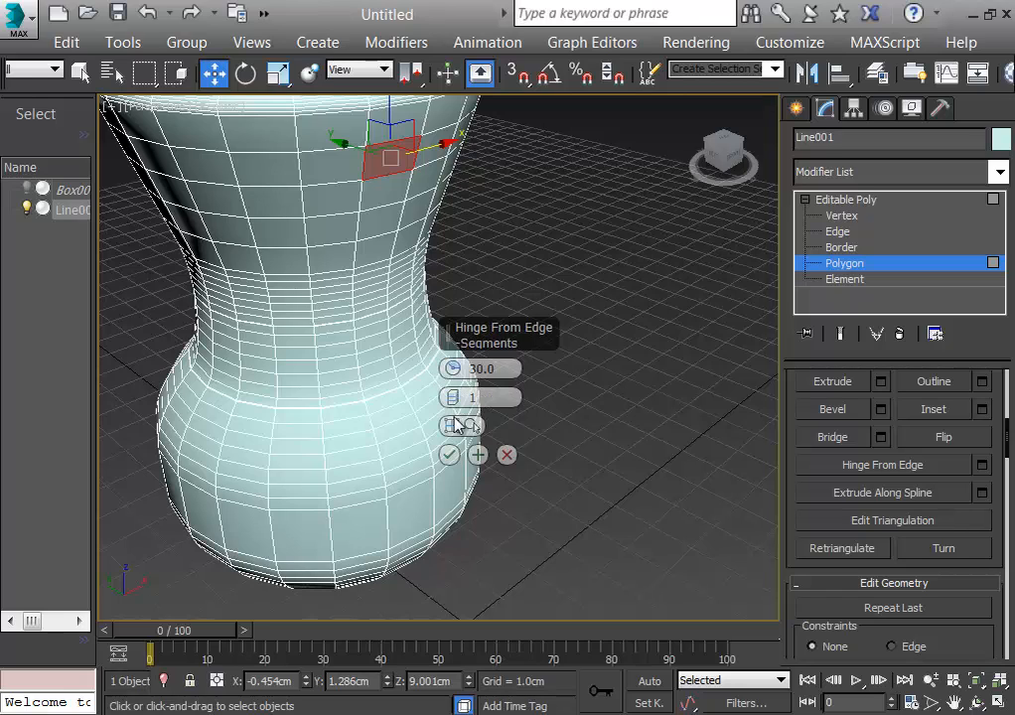
left_click(461, 426)
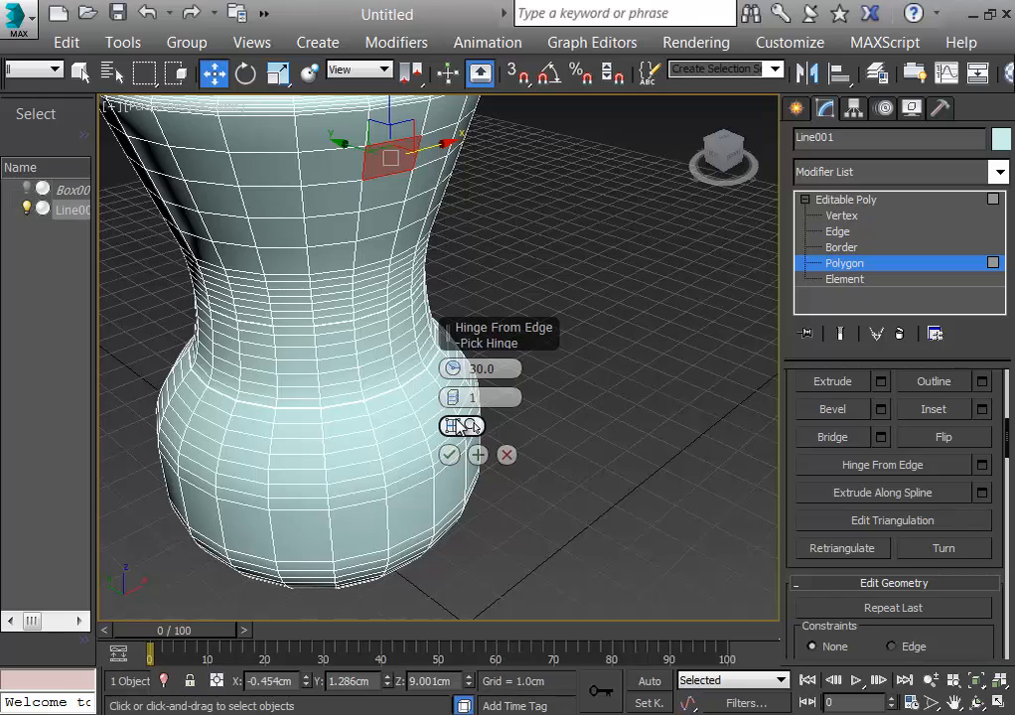
left_click(461, 426)
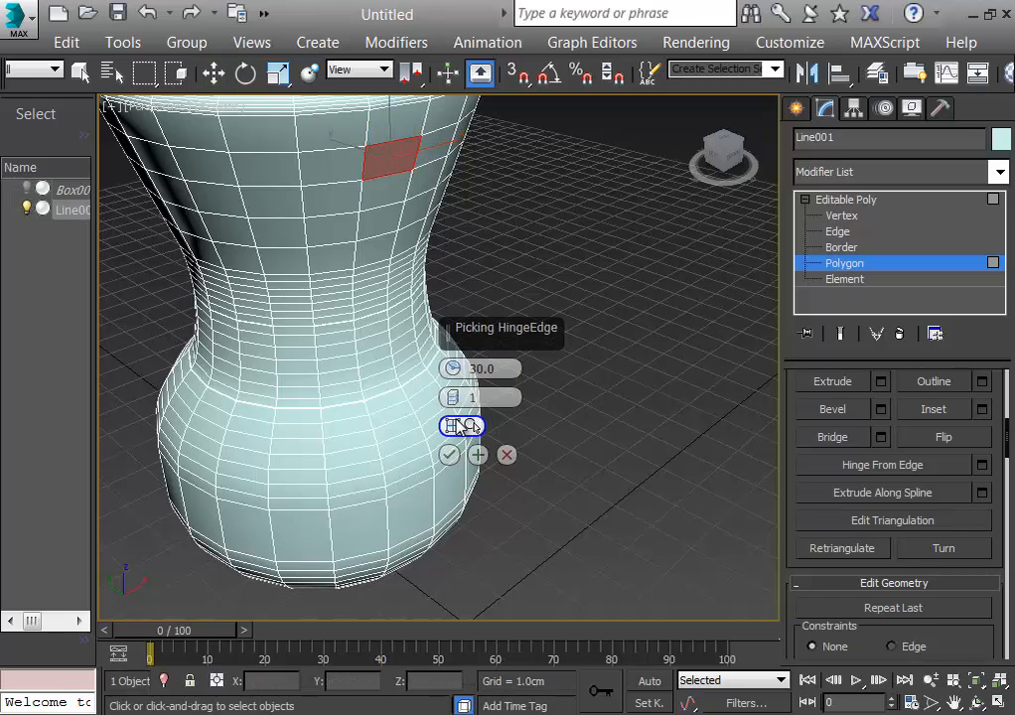
left_click(375, 306)
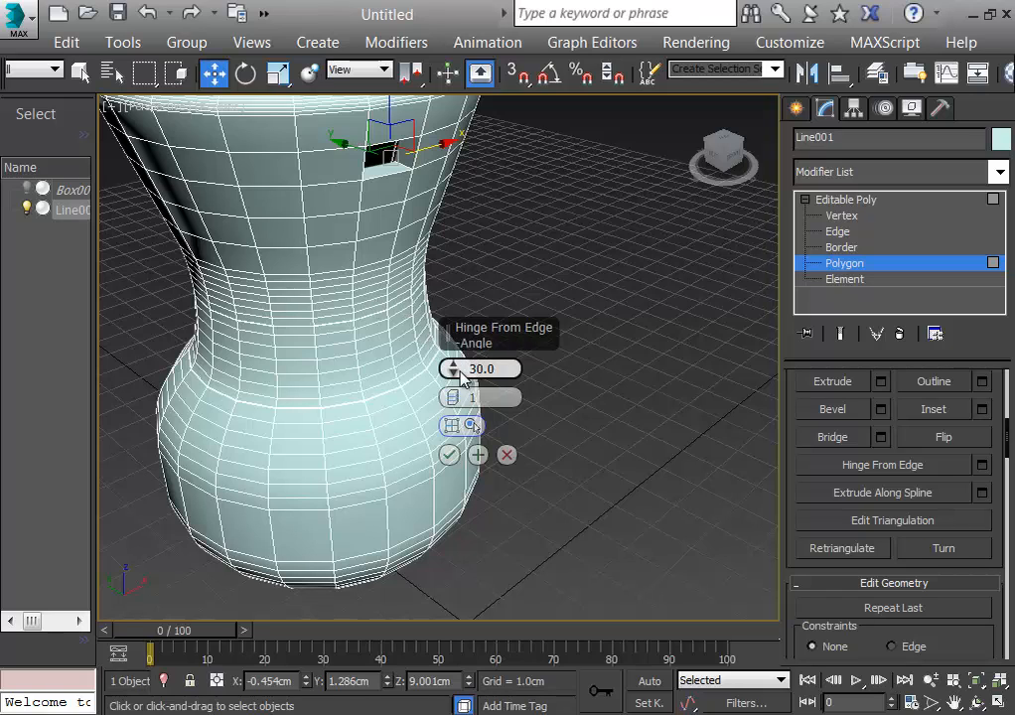
Set the hinge angle to -134.5 and the segments to 18, and apply it to form a curved handle
left_click_drag(461, 377, 449, 574)
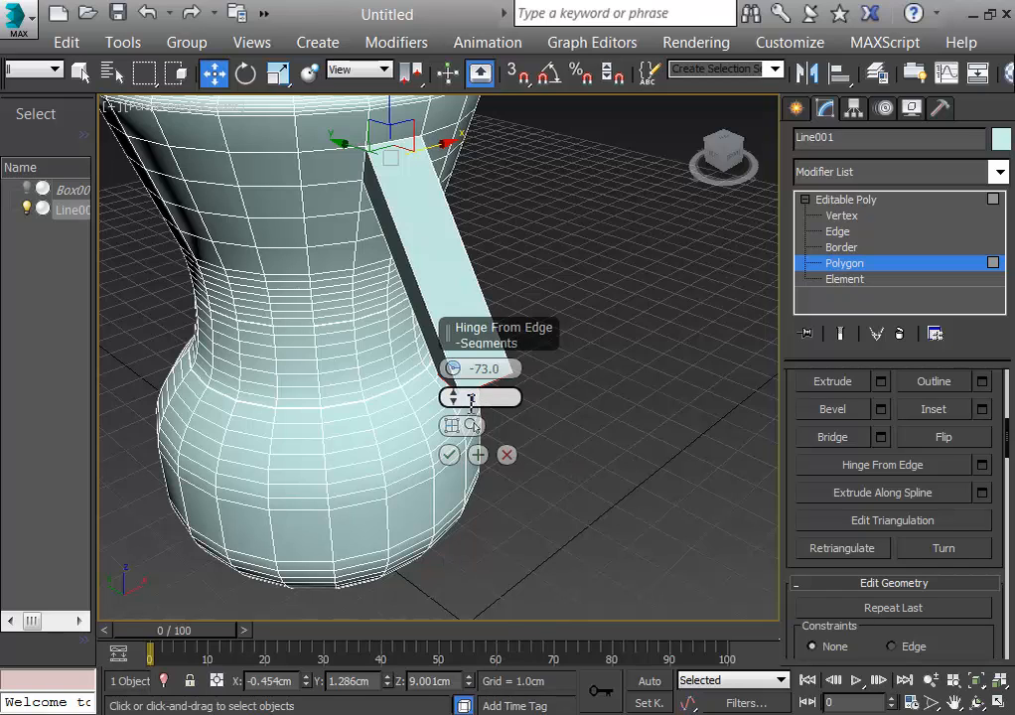
left_click_drag(471, 397, 458, 338)
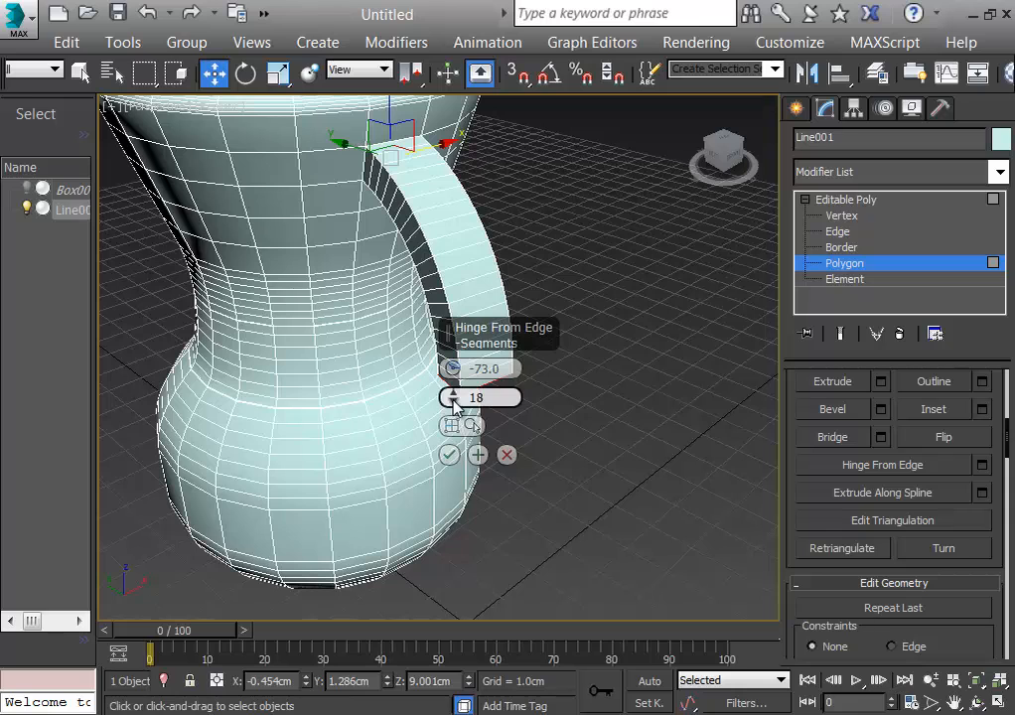
left_click_drag(452, 364, 466, 480)
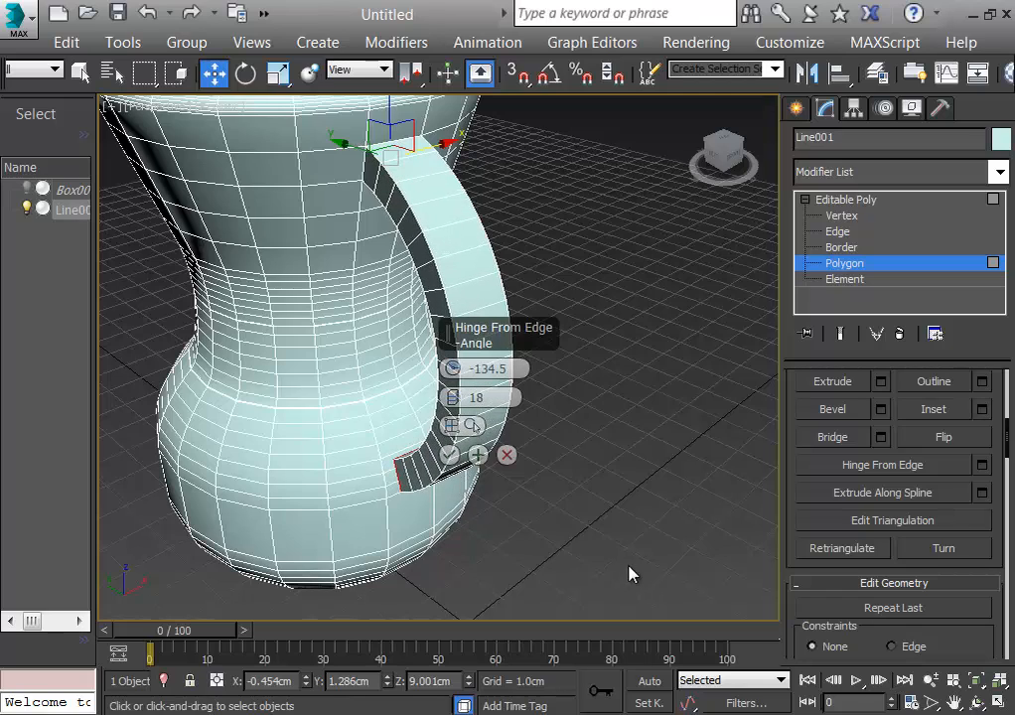
middle_click_drag(616, 545, 638, 529, "alt")
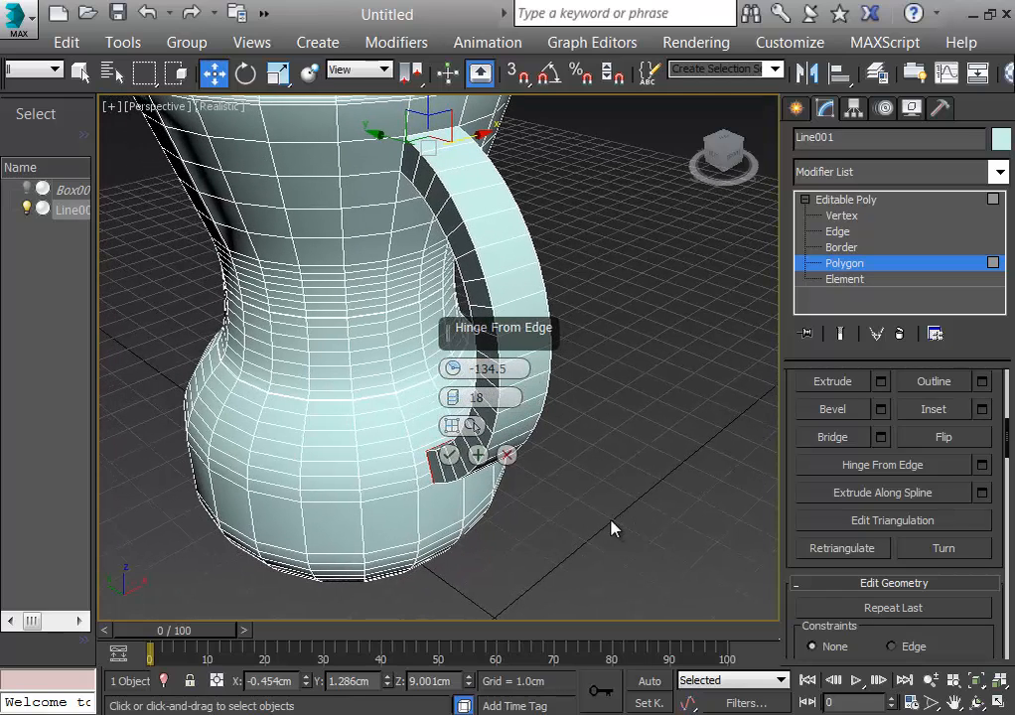
left_click(449, 455)
Select the end polygon at the handle's lower free end and open the Bridge Polygons settings
scroll(553, 558, "up", 2)
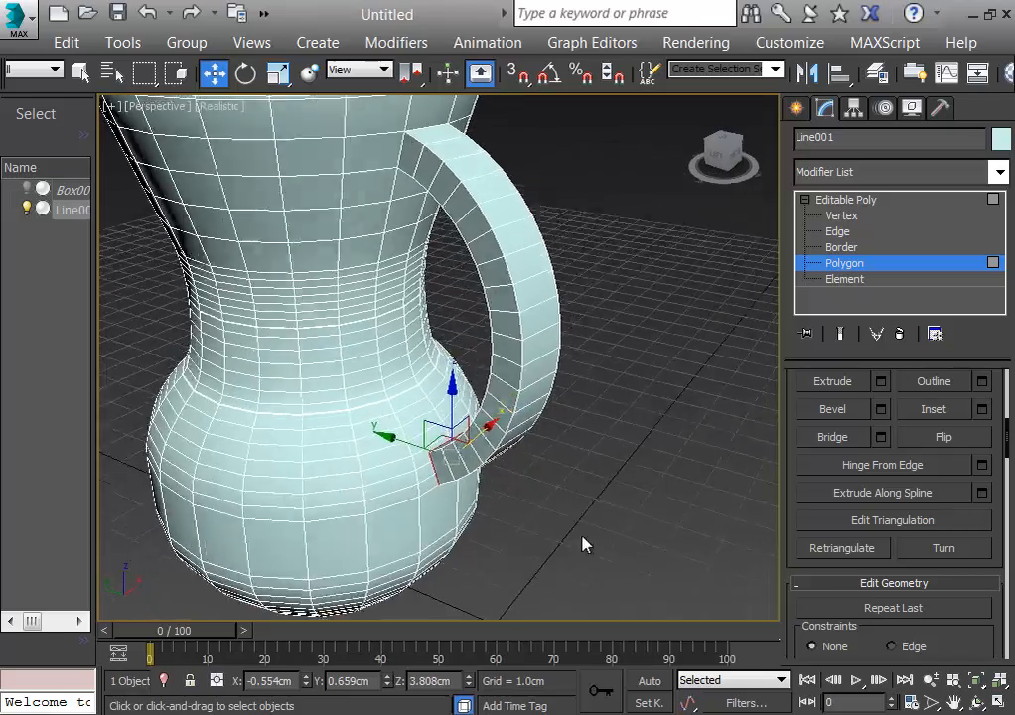
scroll(481, 478, "down", 4)
scroll(479, 480, "up", 7)
middle_click_drag(478, 472, 511, 473)
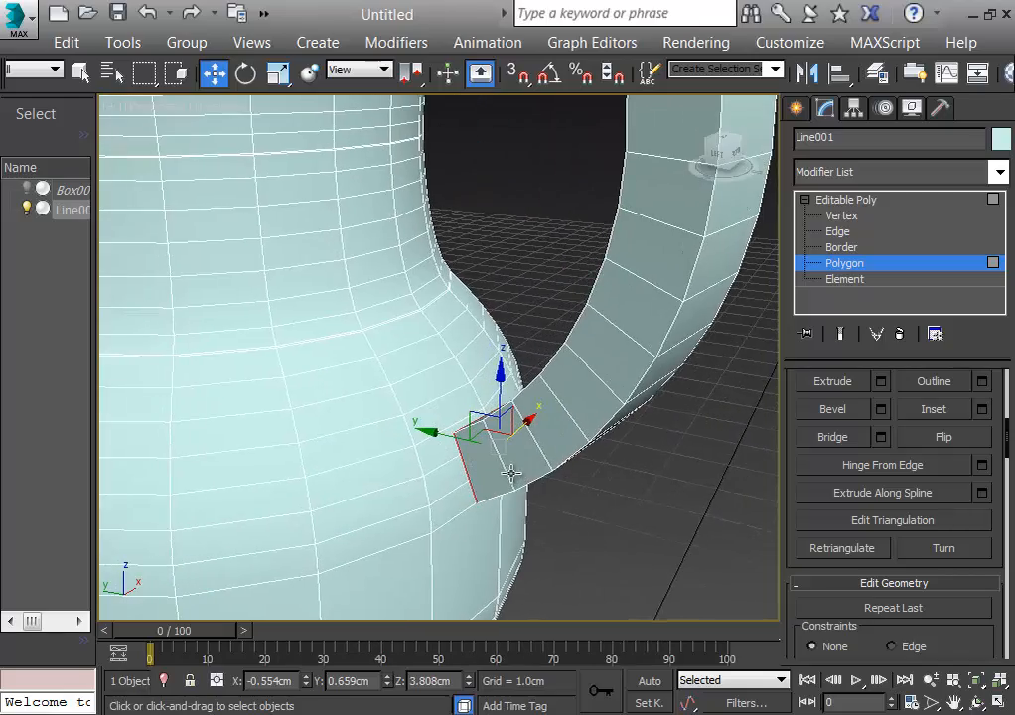
scroll(503, 476, "up", 1)
scroll(503, 475, "down", 1)
middle_click_drag(545, 518, 603, 522, "alt")
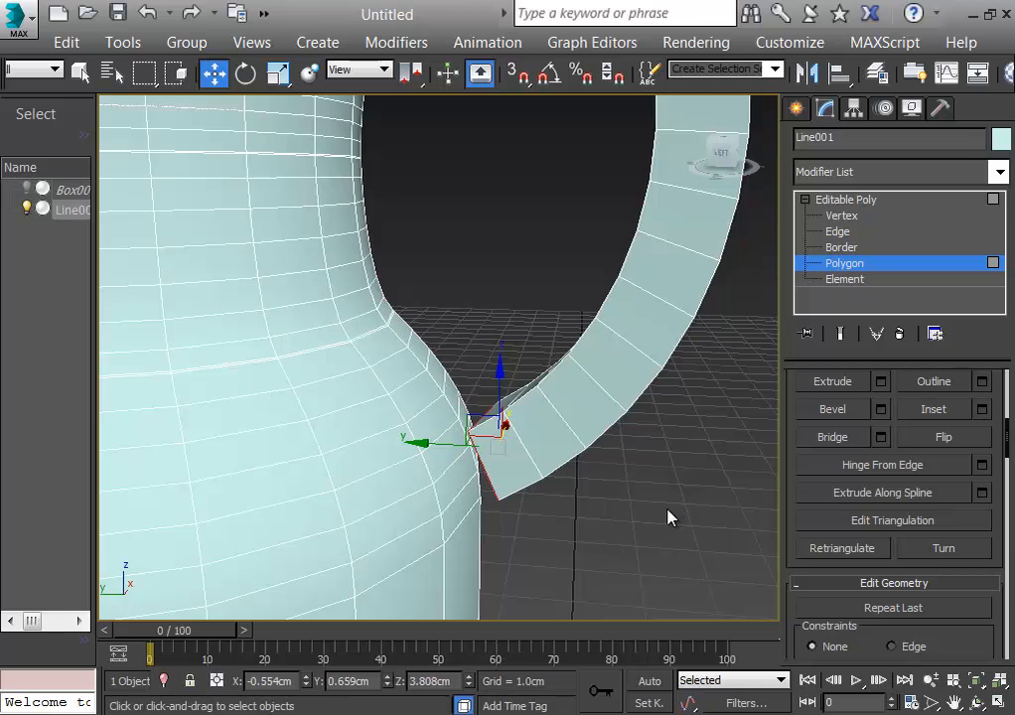
middle_click_drag(668, 516, 734, 483, "alt")
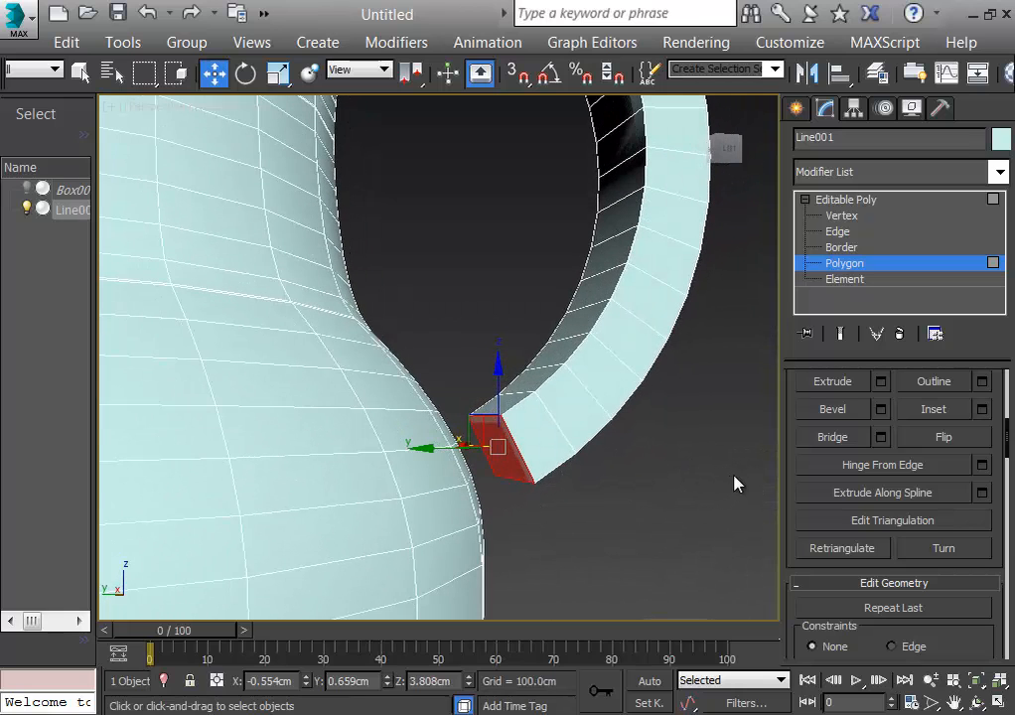
left_click(678, 504)
left_click(497, 453)
left_click(882, 445)
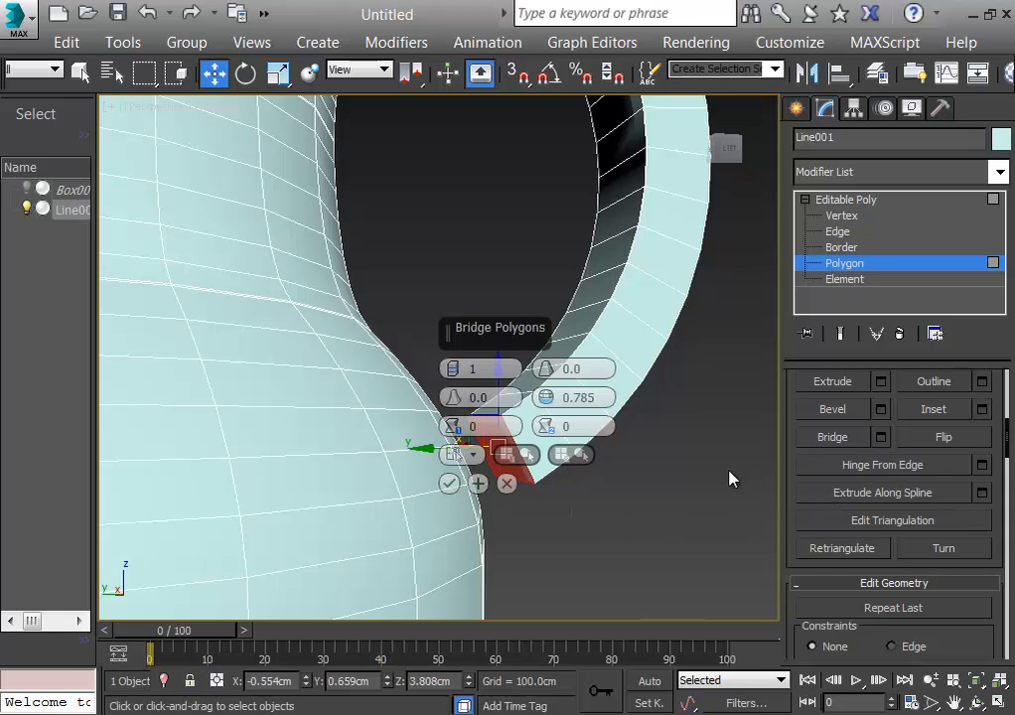
Bridge the handle's free end to the adjacent polygons on the vase's body and clear the polygon selection
middle_click_drag(608, 480, 524, 483, "alt")
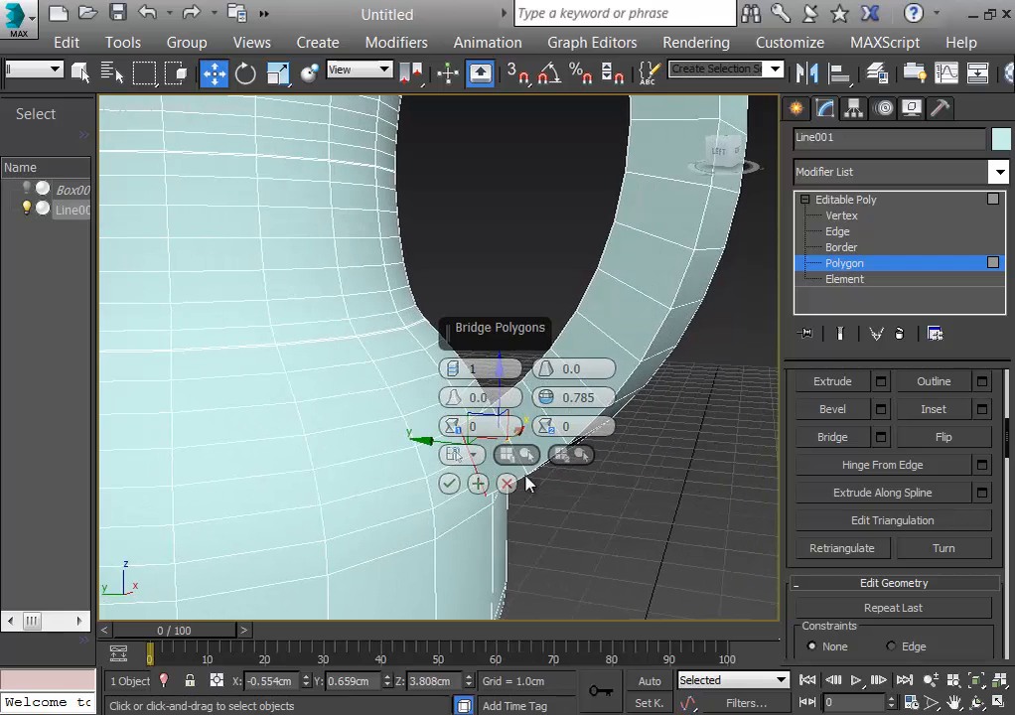
left_click_drag(476, 331, 470, 106)
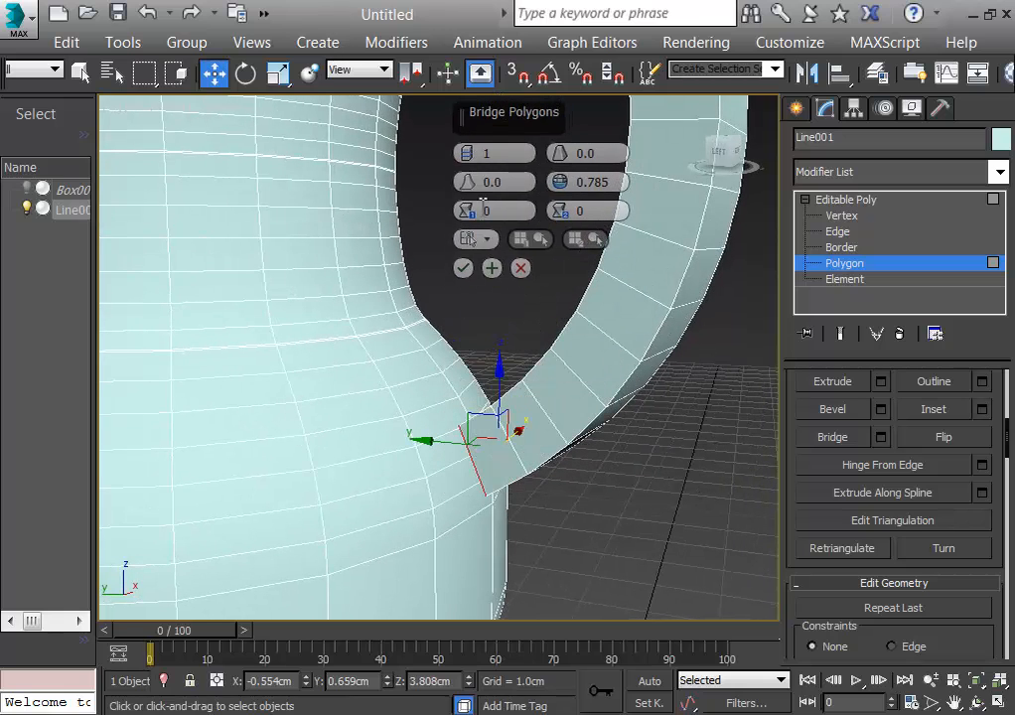
middle_click_drag(567, 576, 598, 569, "alt")
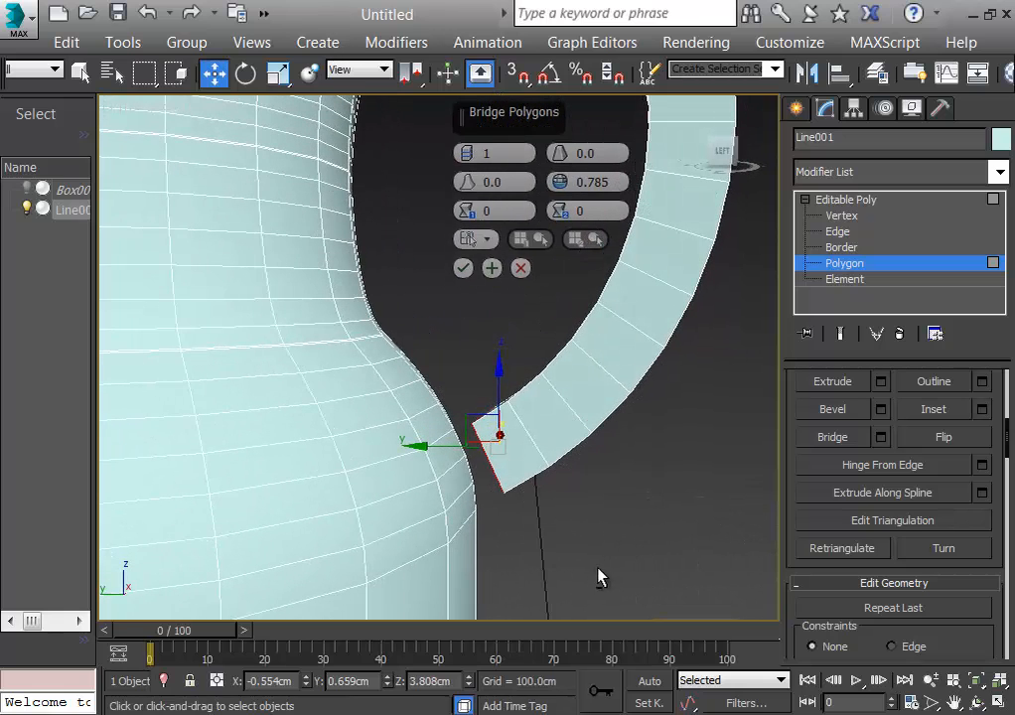
left_click(447, 459, "ctrl")
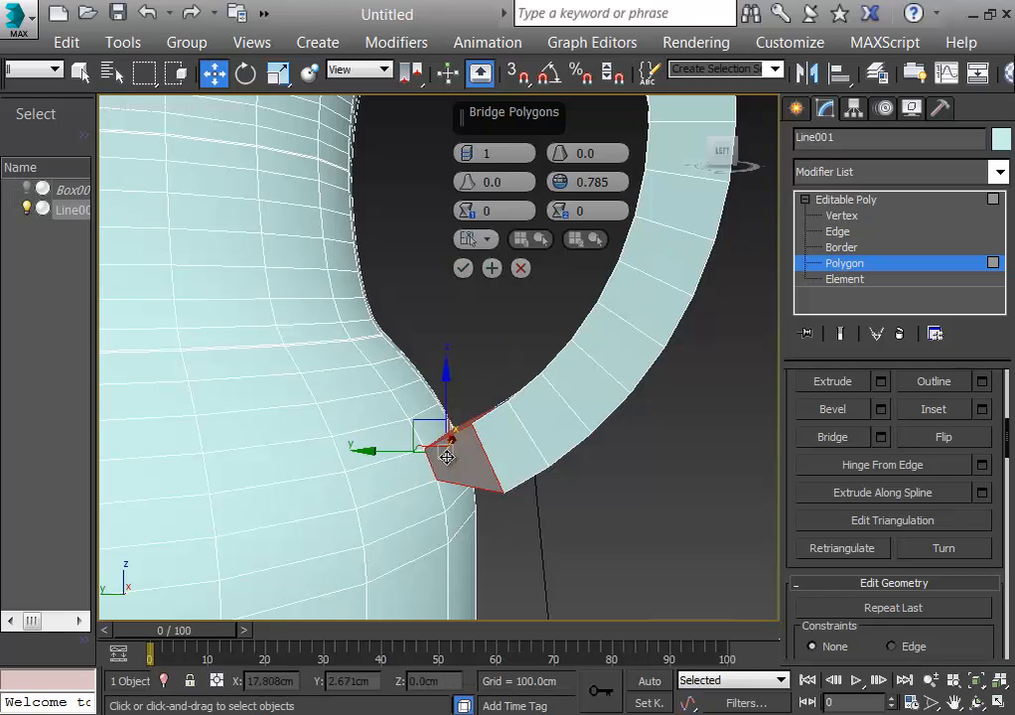
left_click(463, 522, "ctrl")
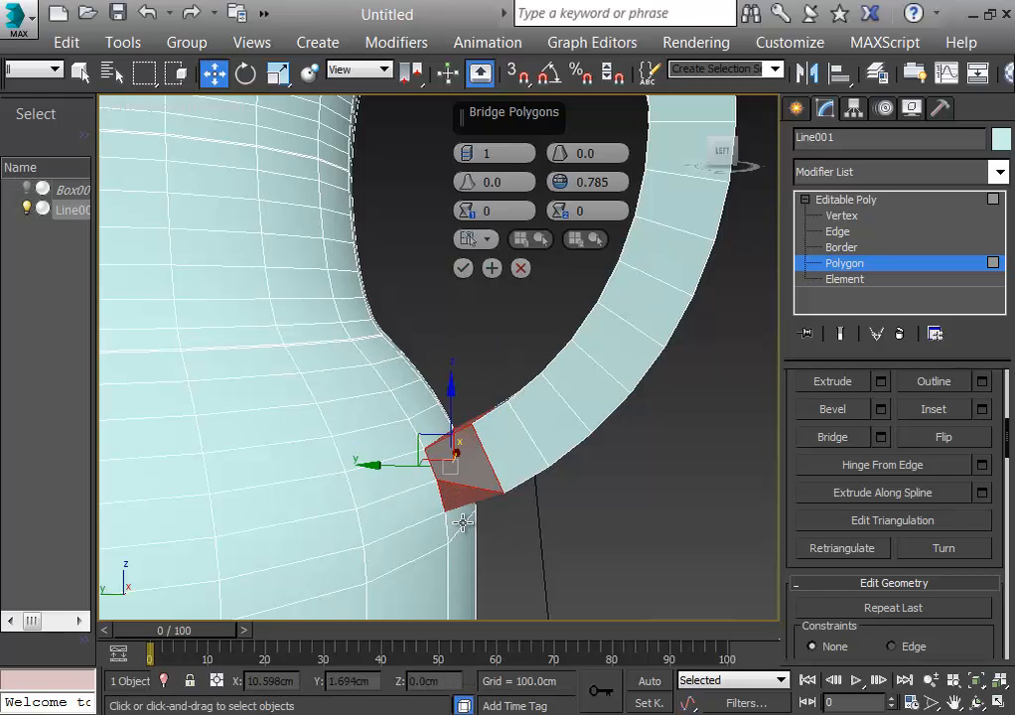
middle_click_drag(587, 545, 625, 559, "alt")
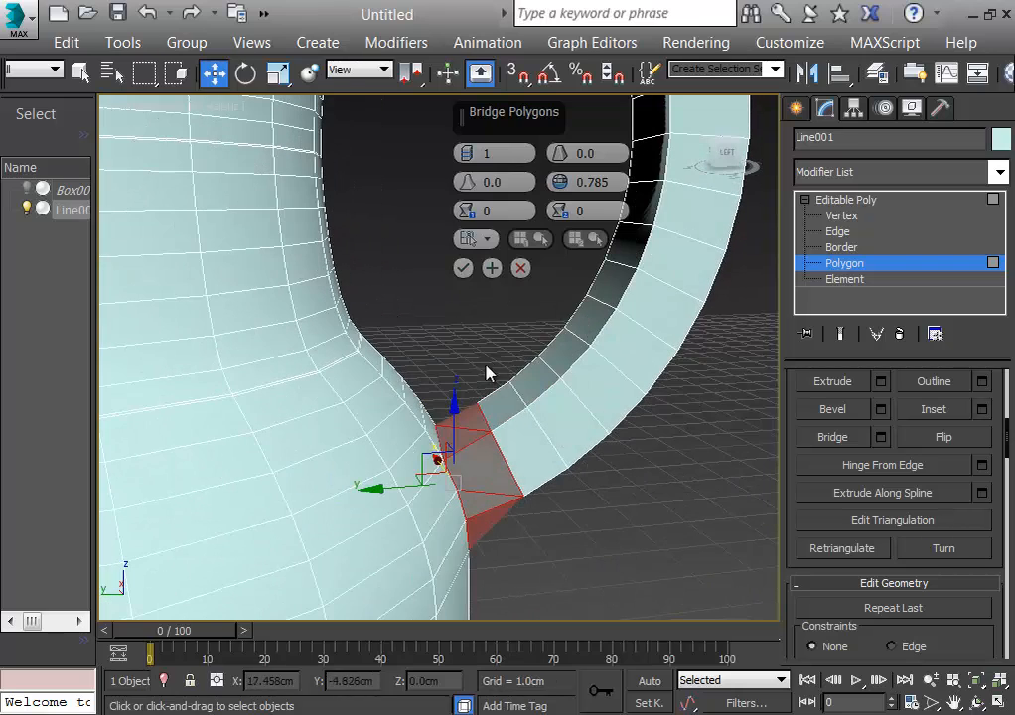
left_click(462, 268)
left_click(607, 536)
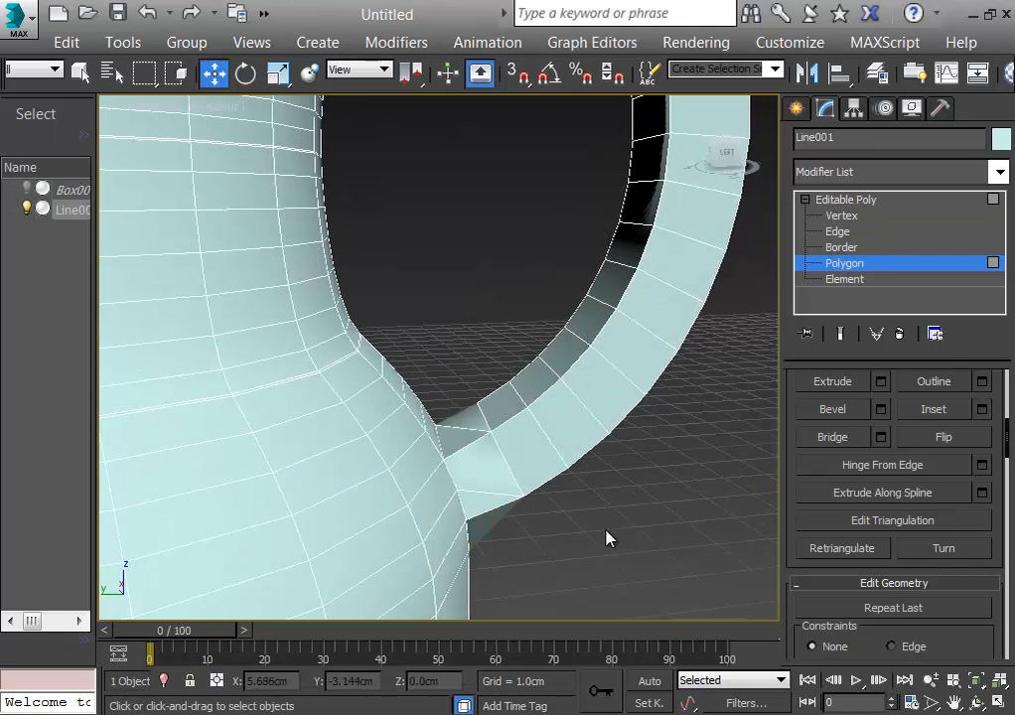
Leave polygon editing and rotate the whole jug about Z in the Top view until its handle lines up with the Y axis, then deselect it
scroll(613, 533, "down", 5)
middle_click_drag(655, 533, 550, 536, "alt")
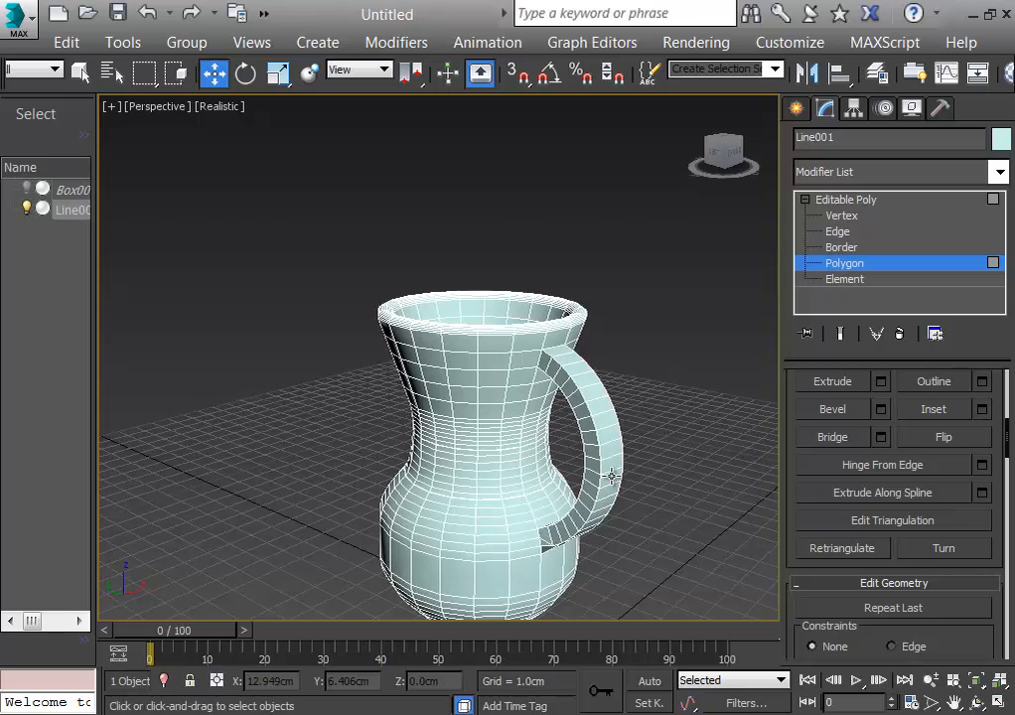
key("l")
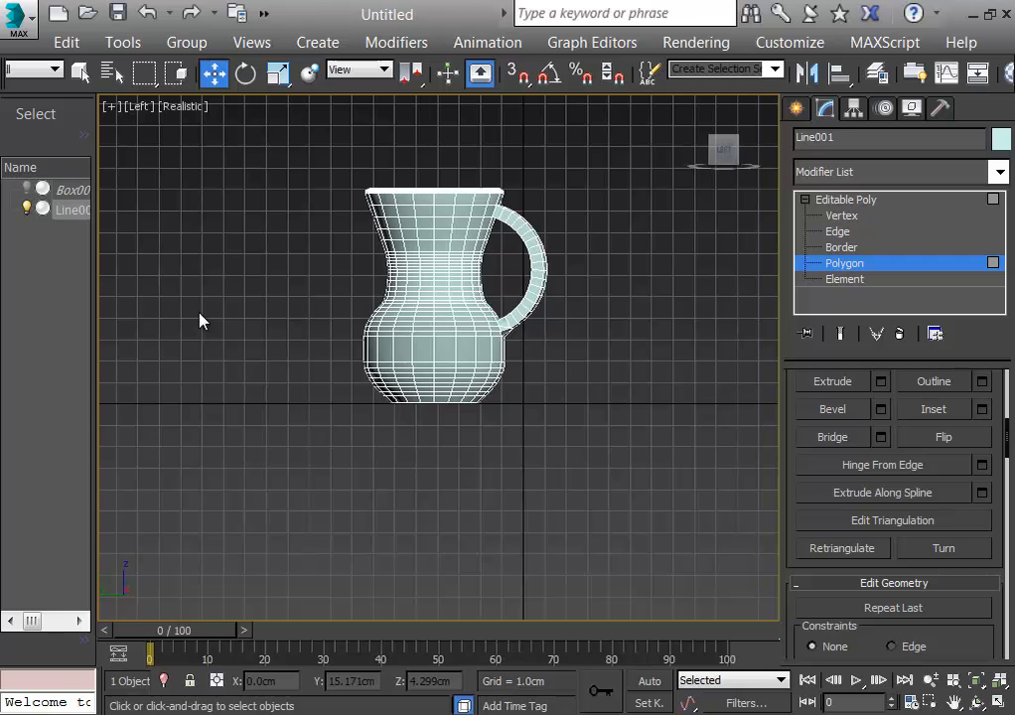
middle_click_drag(679, 337, 671, 531)
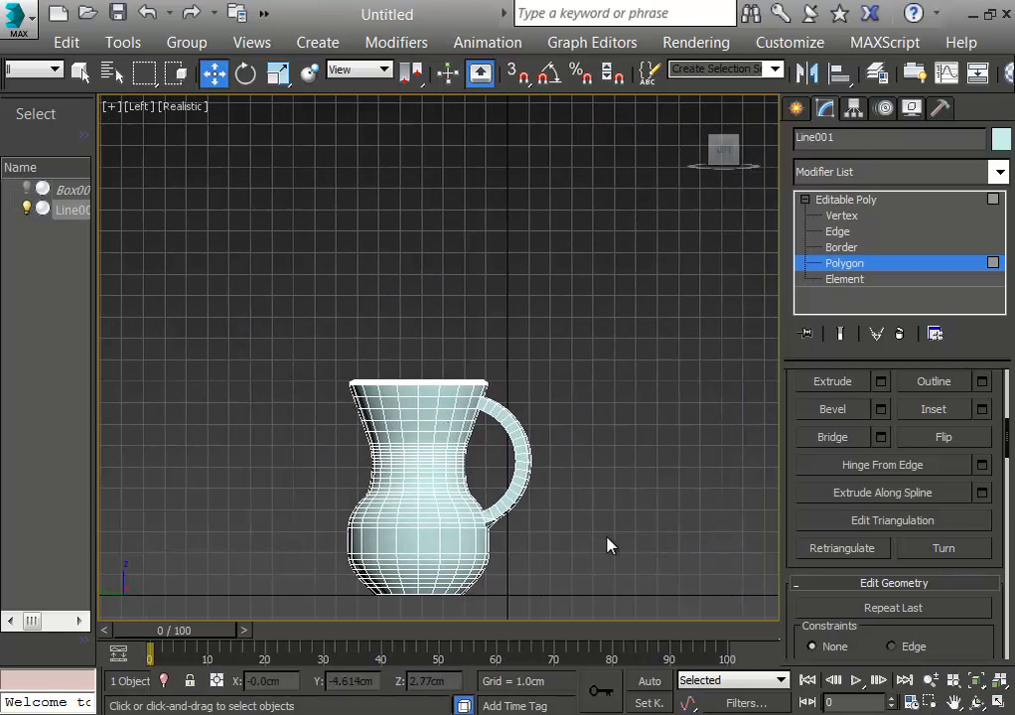
key("t")
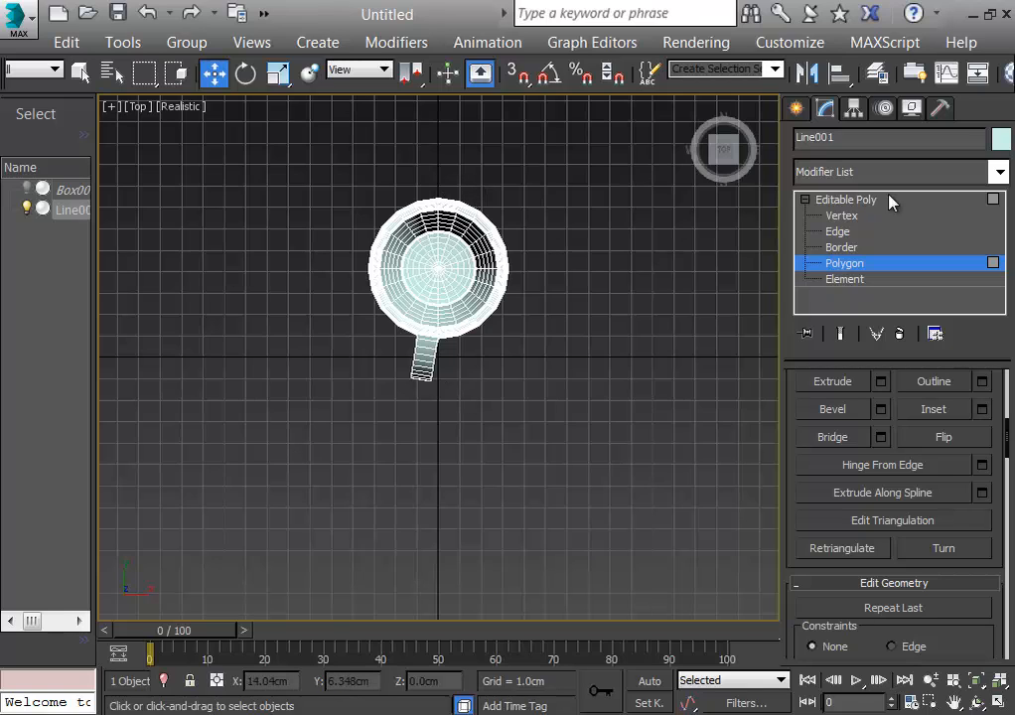
left_click(862, 200)
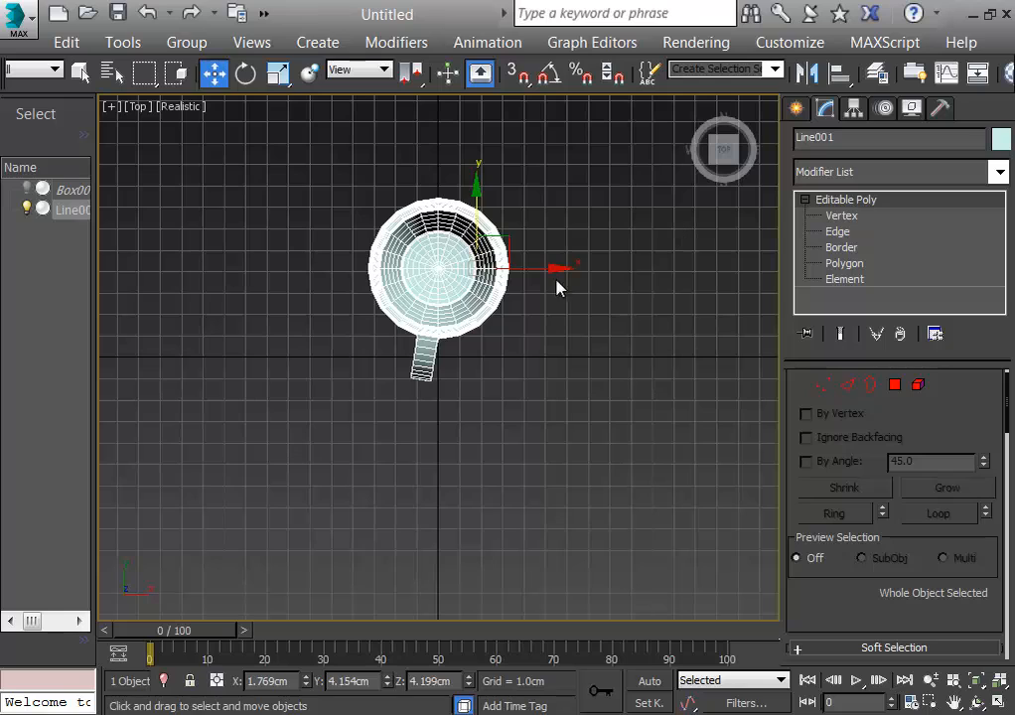
key("r")
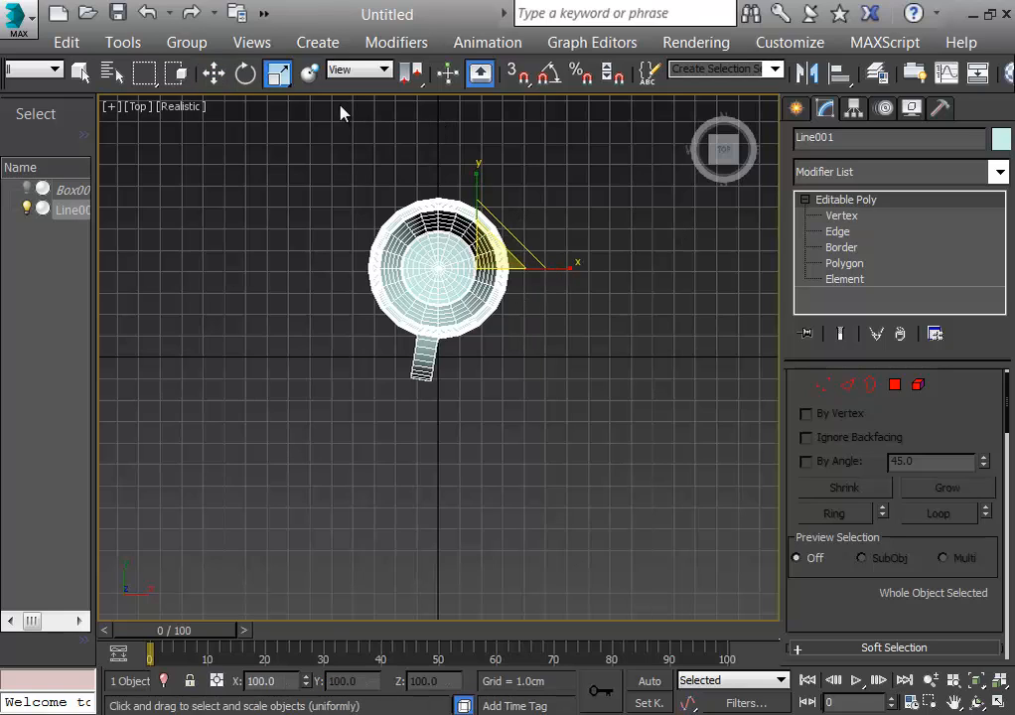
key("q")
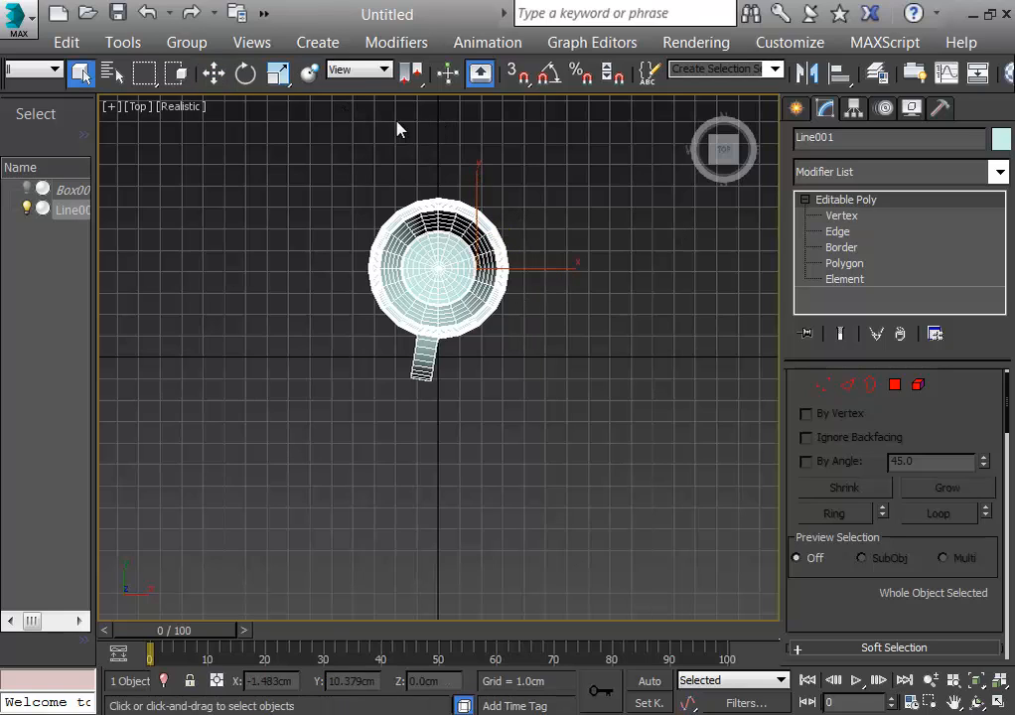
left_click(246, 76)
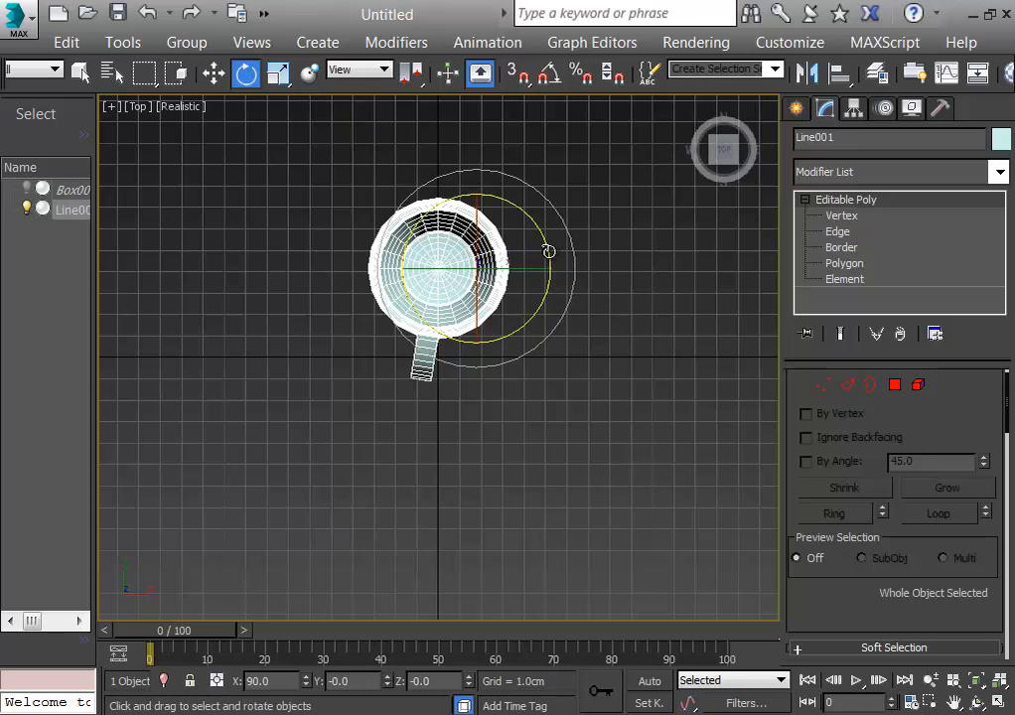
left_click_drag(548, 251, 543, 222)
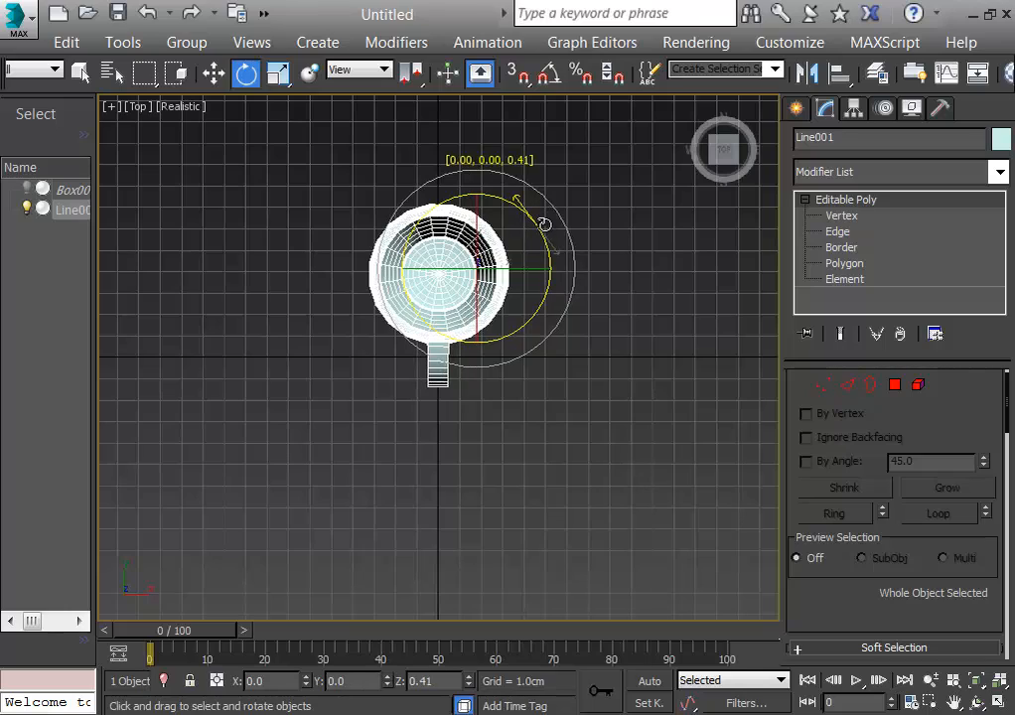
left_click(562, 429)
Show the jug in the Left view with empty space above it and start the Line spline tool
middle_click_drag(564, 429, 695, 317, "alt")
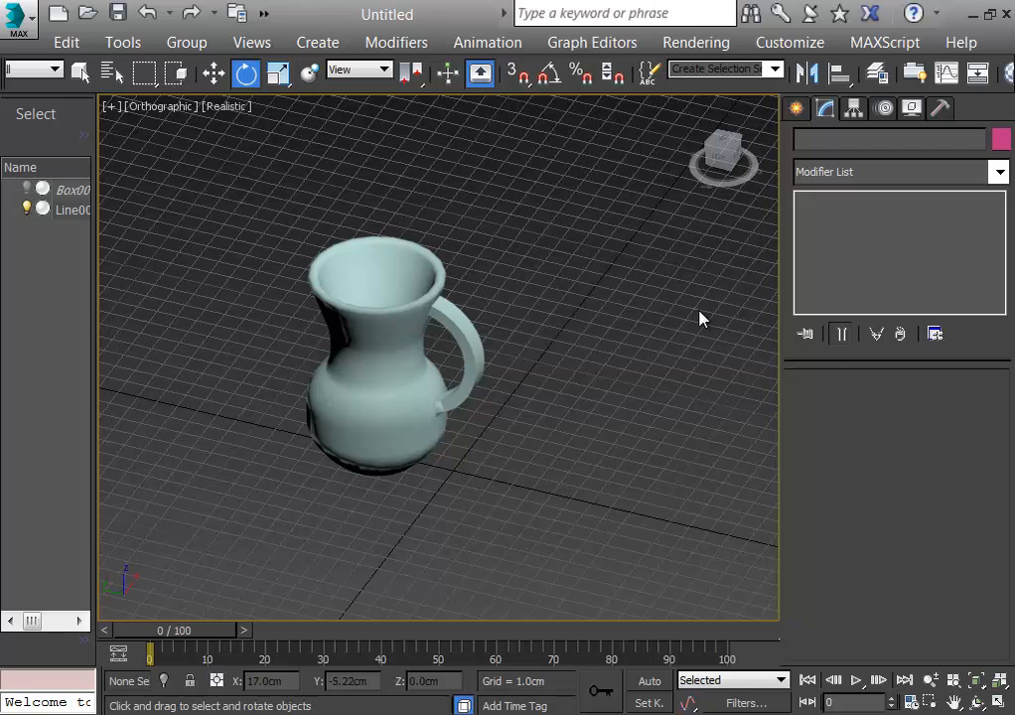
key("l")
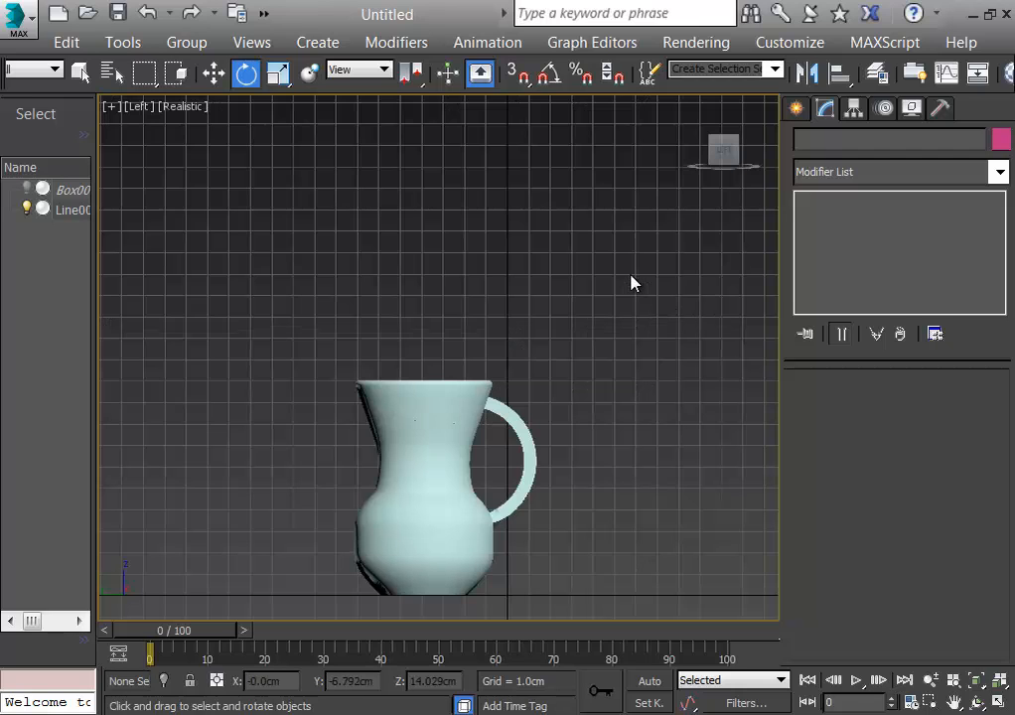
middle_click_drag(632, 275, 572, 452)
scroll(572, 452, "down", 2)
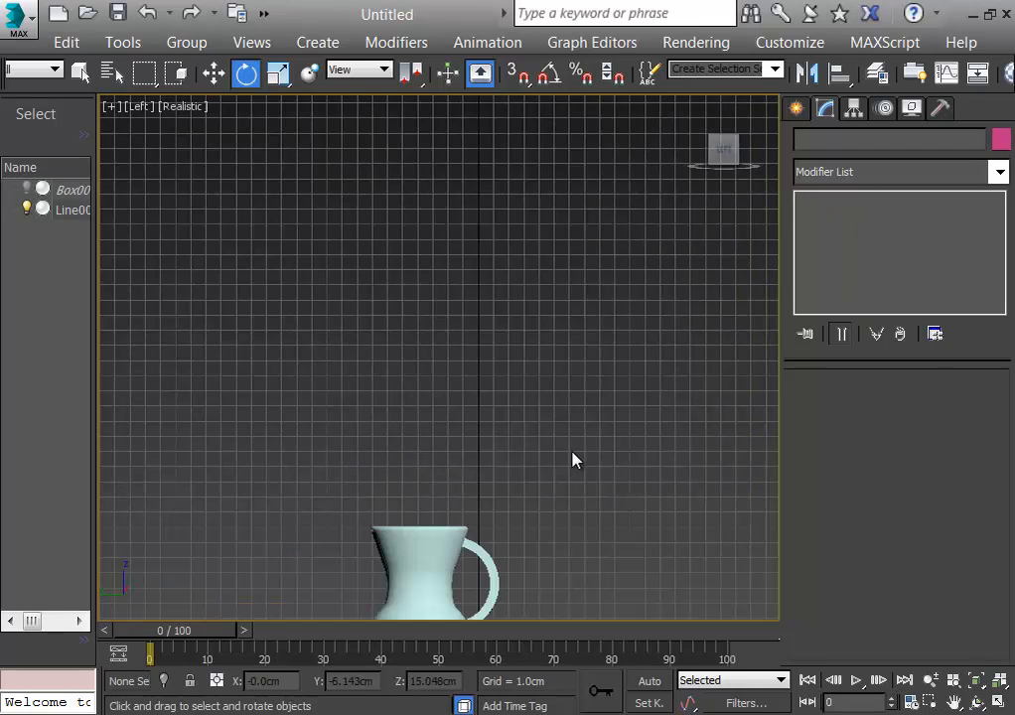
middle_click_drag(513, 355, 486, 377)
left_click(786, 114)
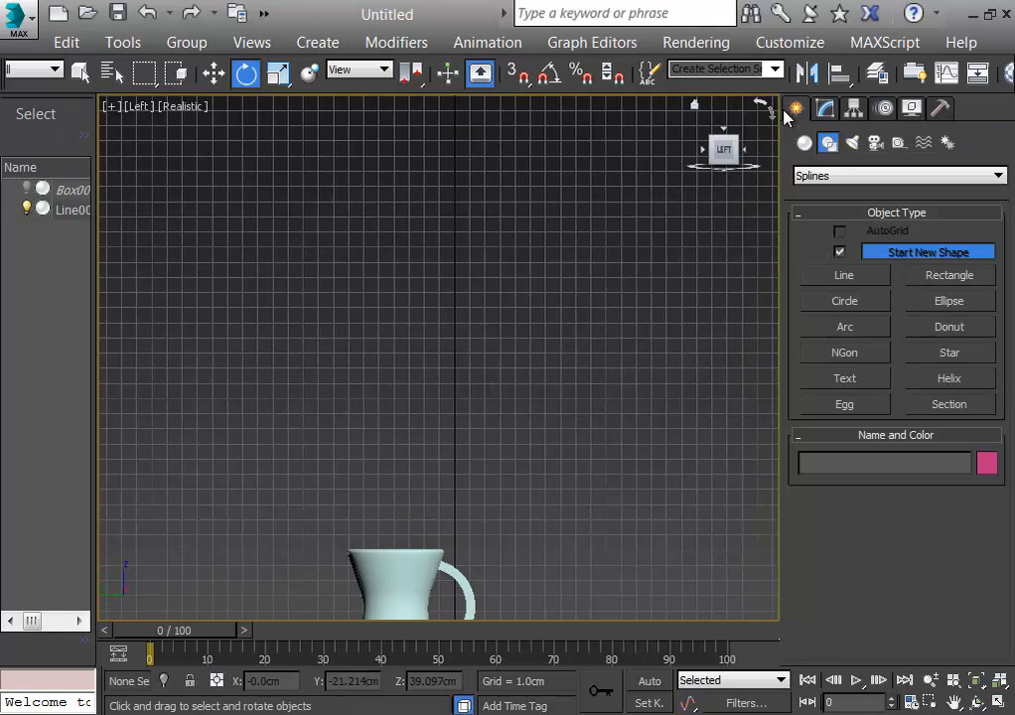
left_click(846, 276)
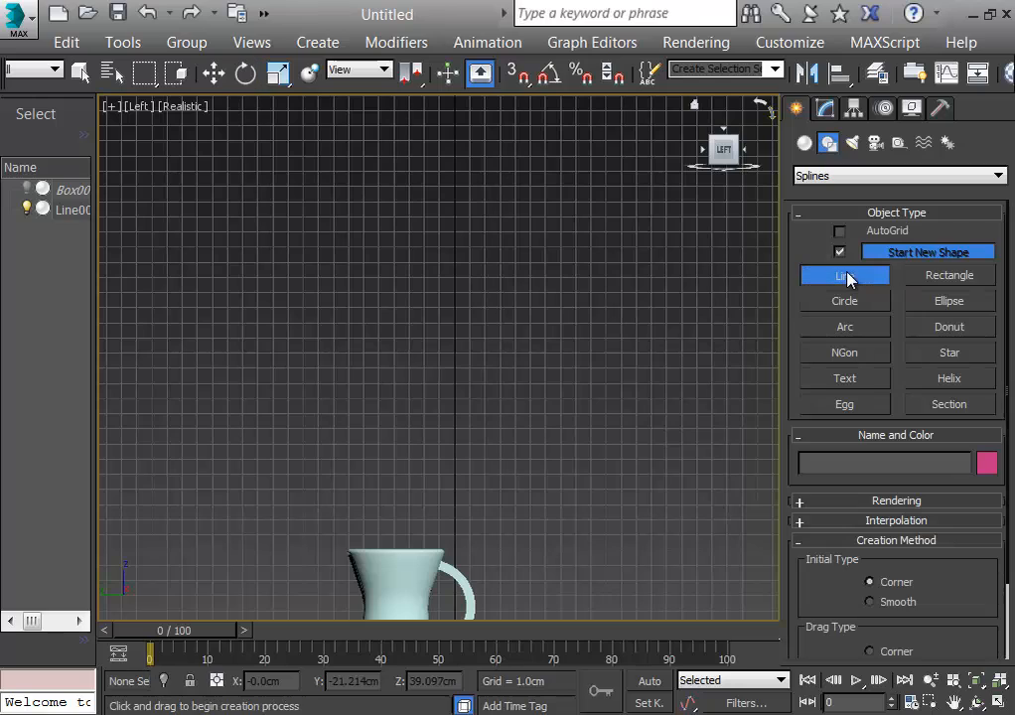
left_click(408, 534)
left_click_drag(408, 535, 342, 474)
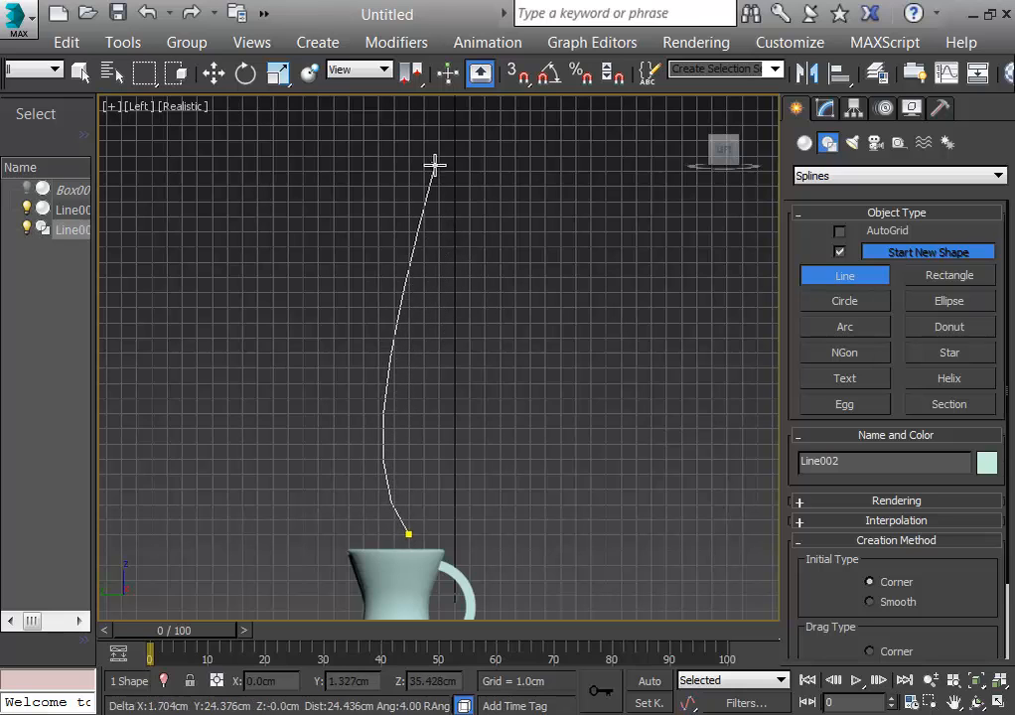
right_click(491, 165)
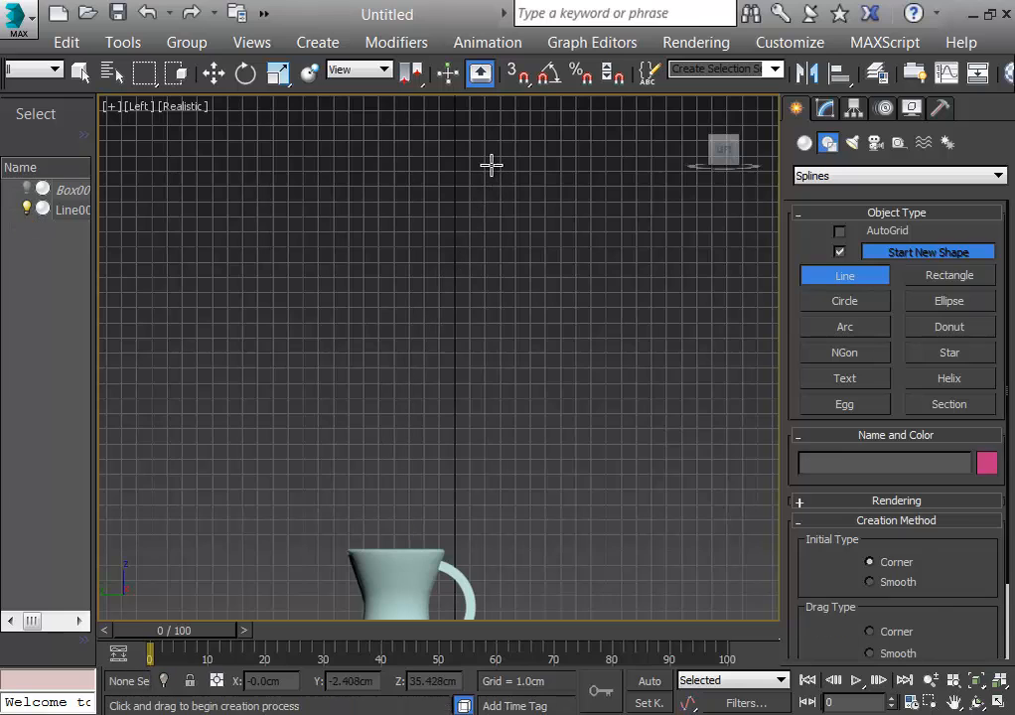
Draw an open spline rising about 24 cm from just above the jug's mouth, curving into a short tip about 2.6 cm long towards the handle side
left_click(409, 533)
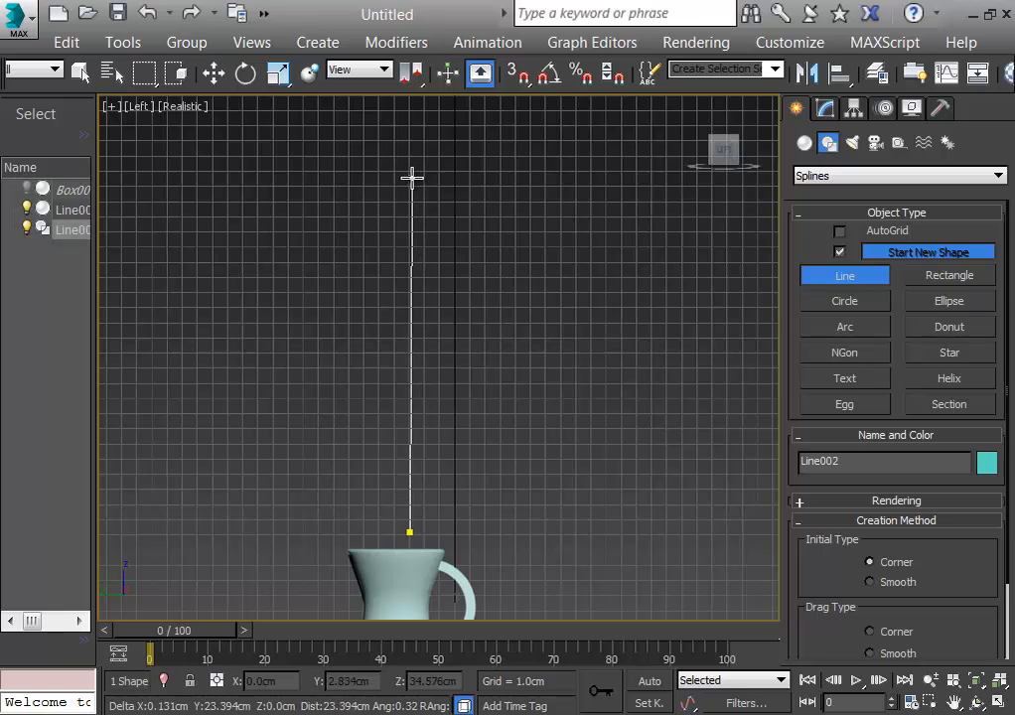
left_click_drag(409, 171, 447, 158)
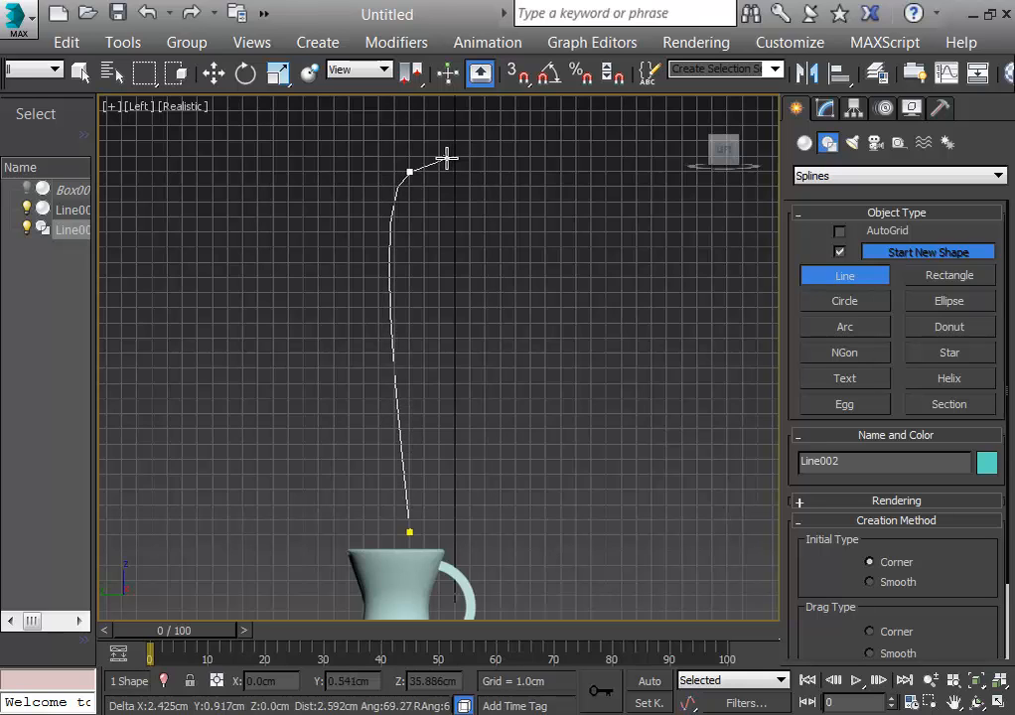
left_click(447, 158)
right_click(447, 158)
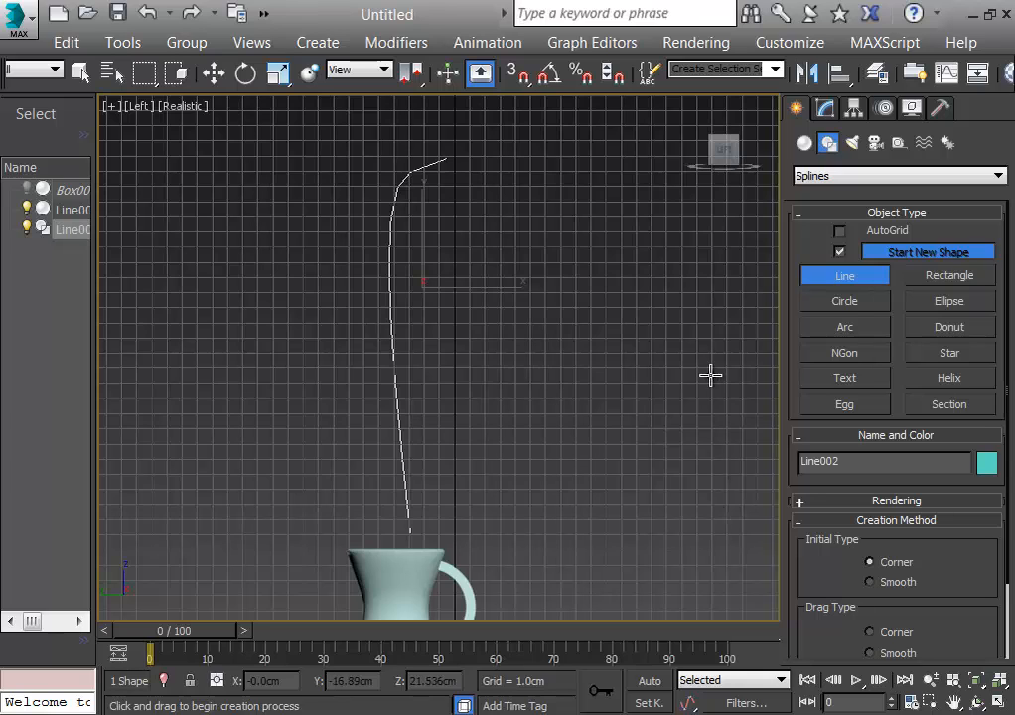
Rotate the spline about 10 degrees clockwise in the Left view, then move it about 3.6 cm towards the handle side and slightly down
left_click(246, 76)
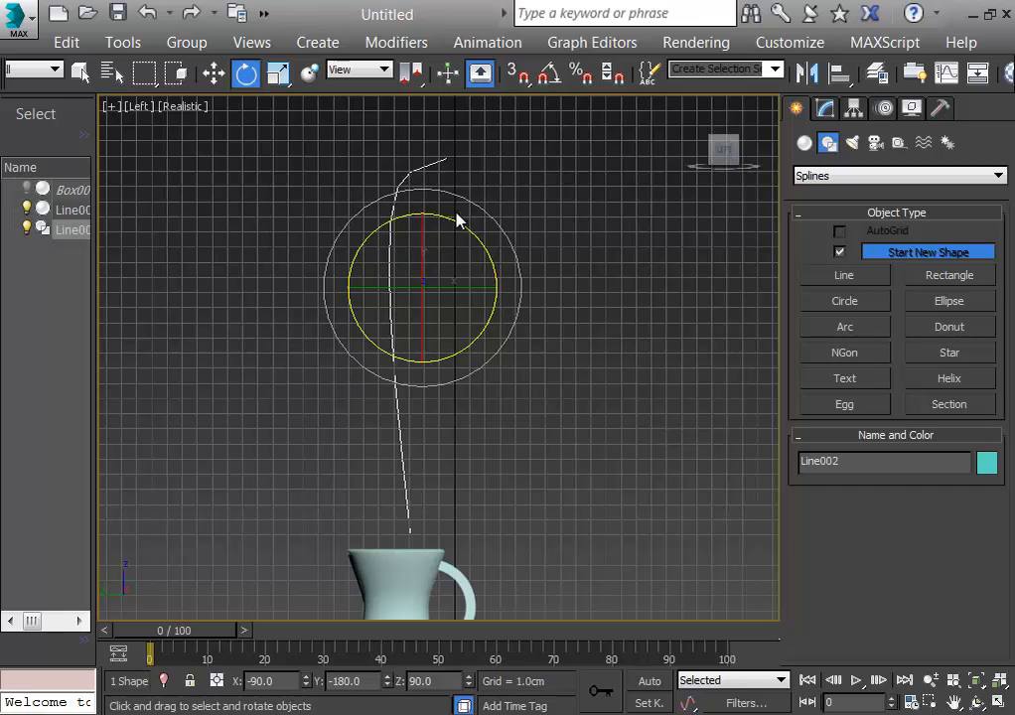
left_click_drag(474, 233, 483, 242)
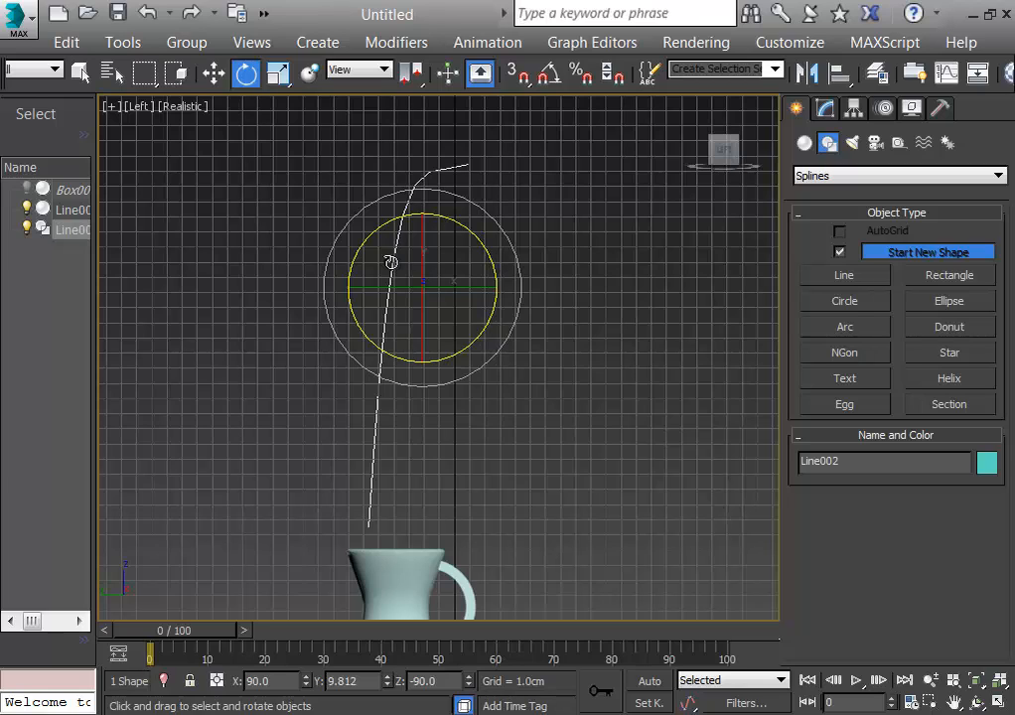
left_click(186, 312)
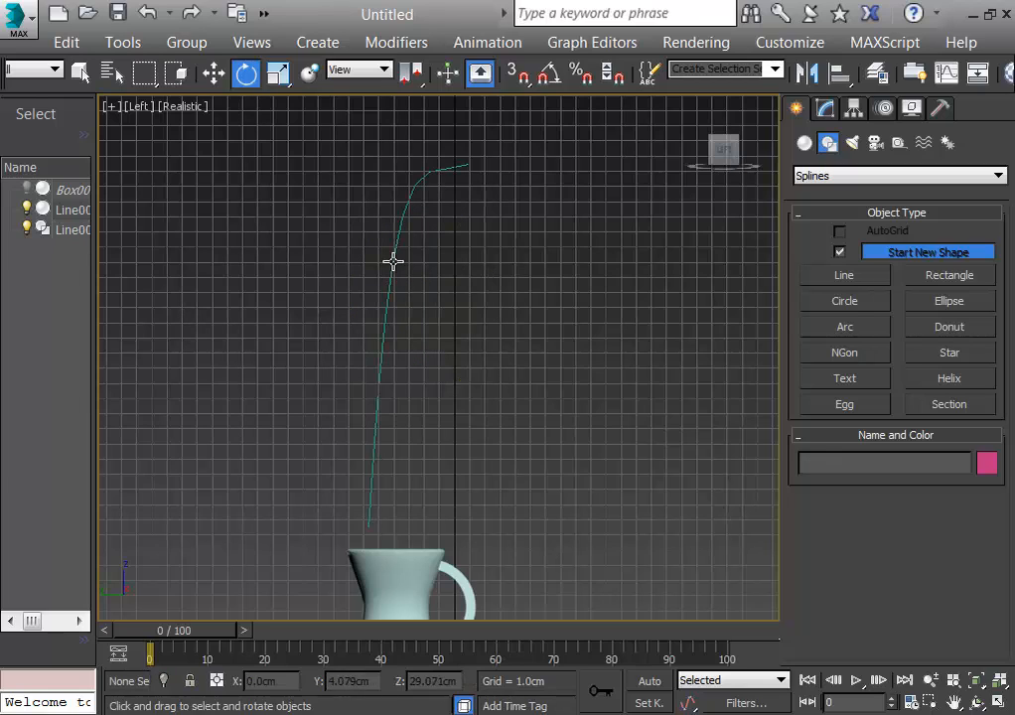
left_click(393, 261)
left_click(214, 72)
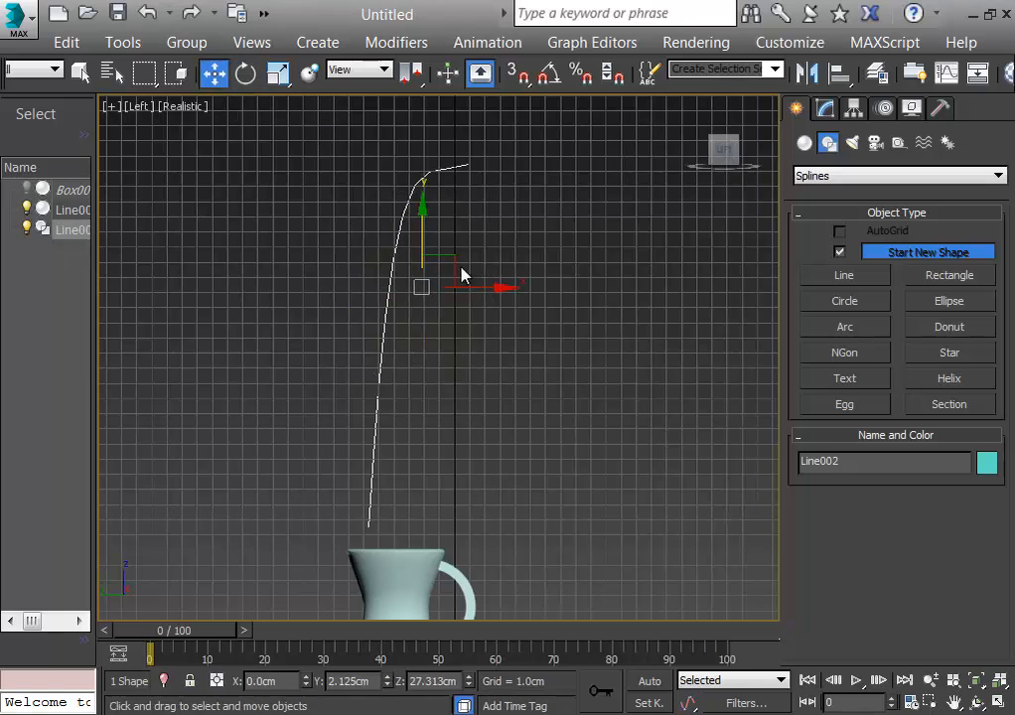
left_click_drag(511, 287, 563, 289)
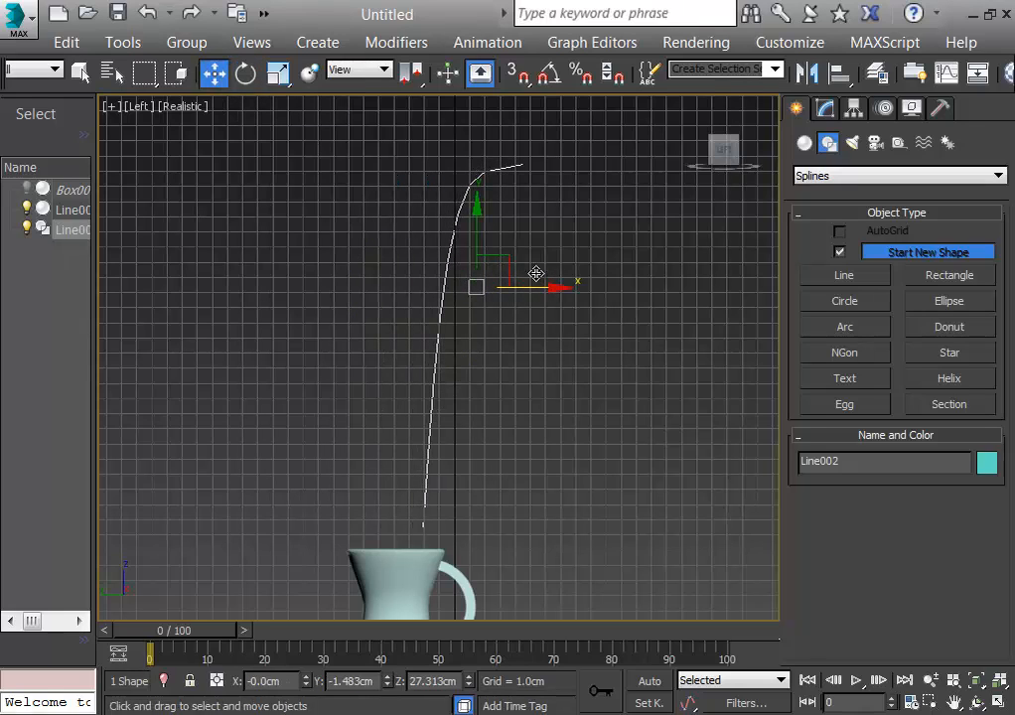
mouse_move(478, 225)
left_mouse_down()
mouse_move(478, 242)
mouse_move(476, 226)
left_mouse_up()
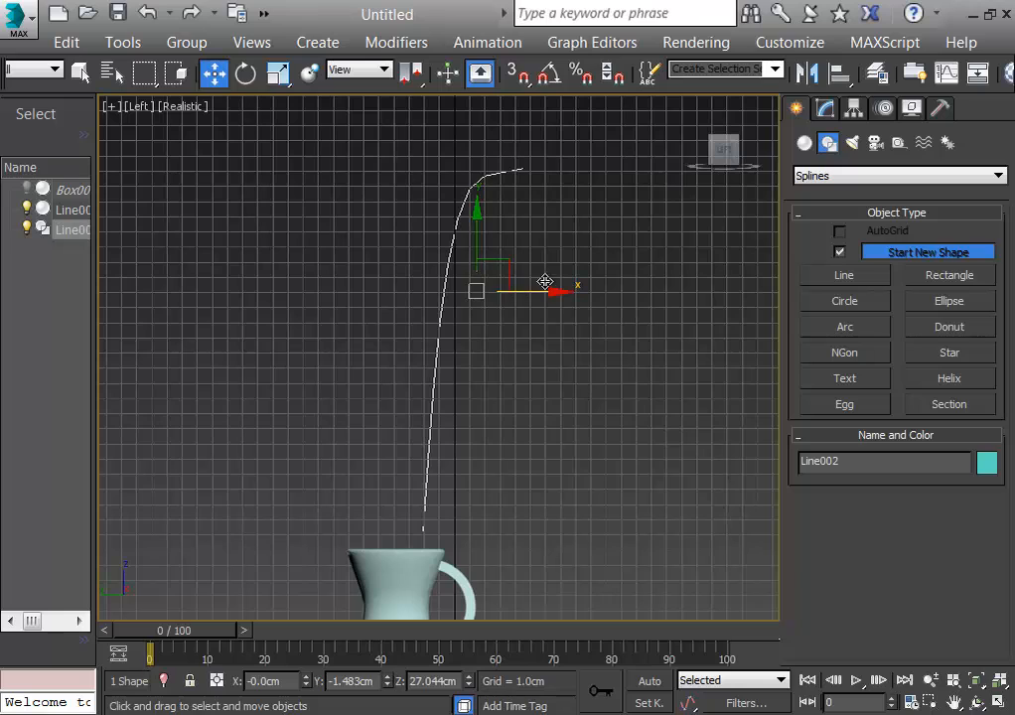
Draw a circle in the empty area beside the spline, set its radius to 1 cm and deselect it
left_click(853, 303)
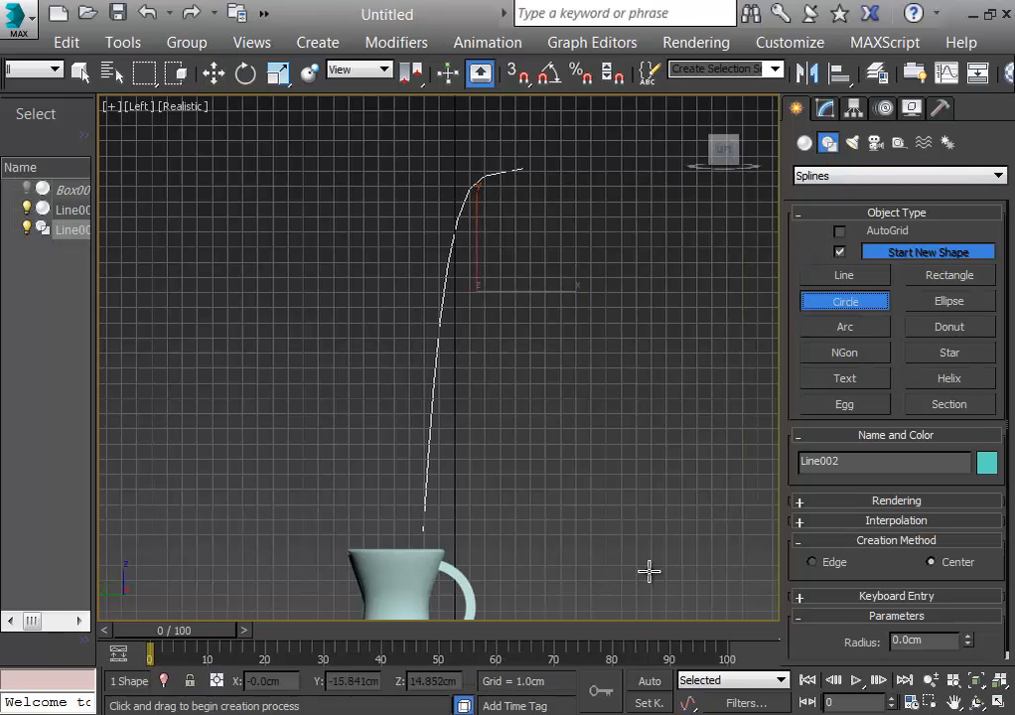
mouse_move(671, 474)
left_mouse_down()
mouse_move(686, 505)
mouse_move(675, 496)
mouse_move(683, 488)
left_mouse_up()
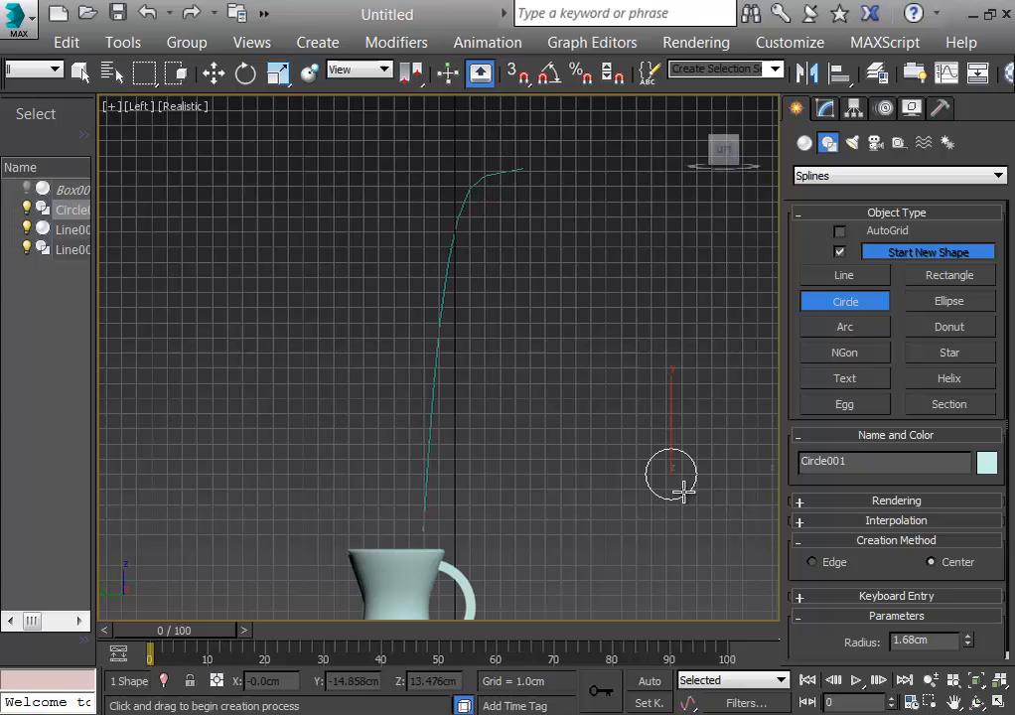
left_click(824, 109)
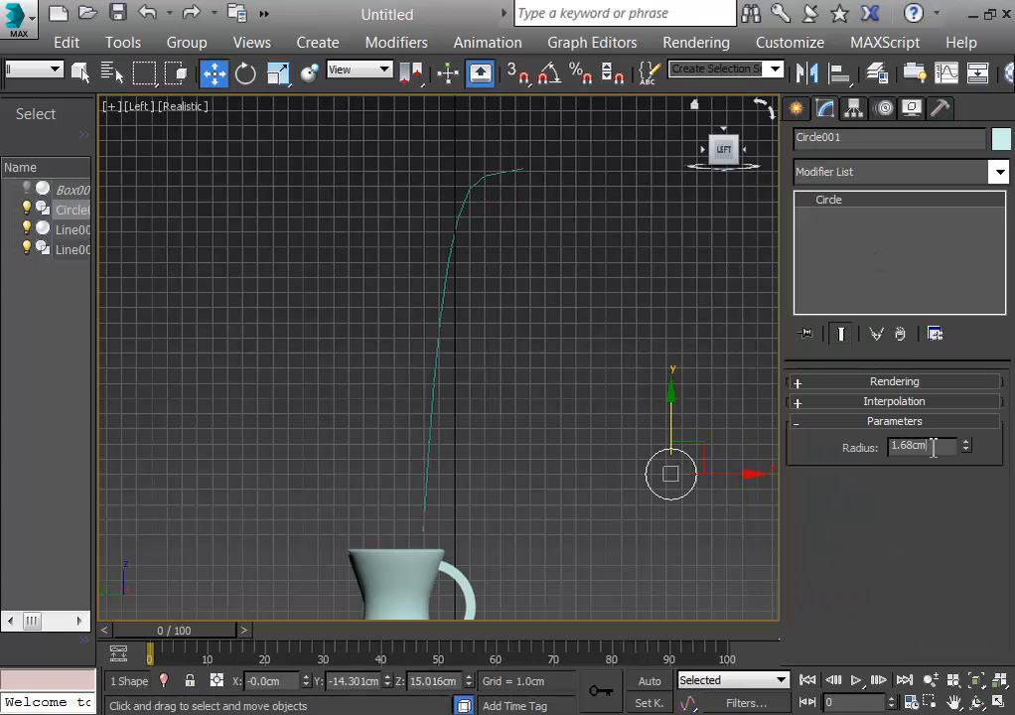
left_click(923, 445)
type("1")
key("Return")
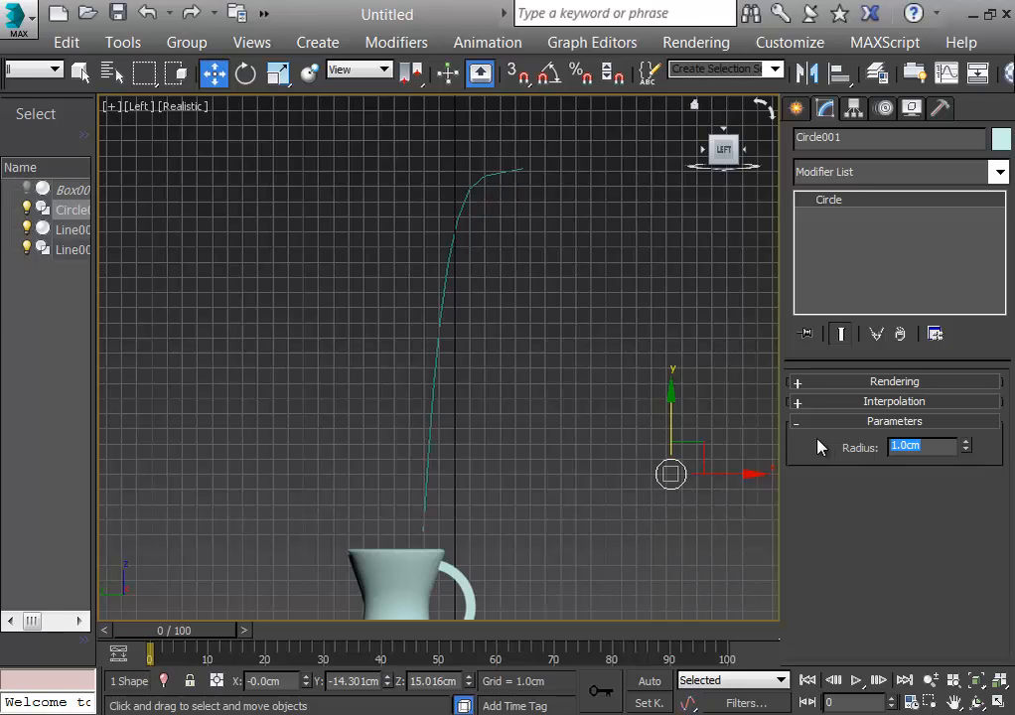
left_click(715, 428)
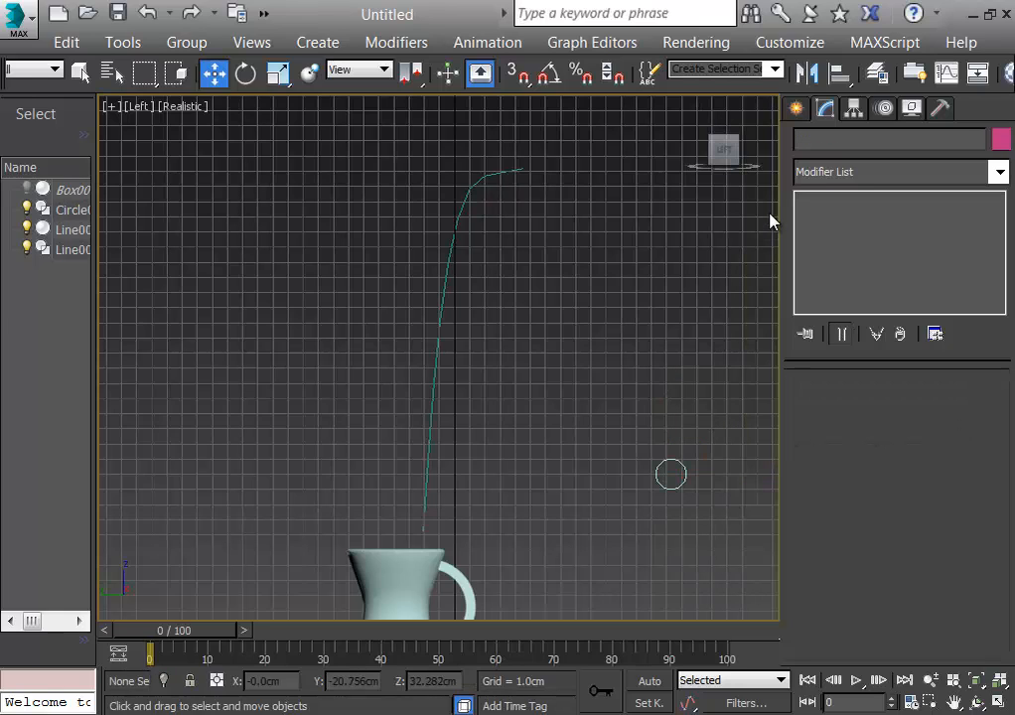
Create a Loft compound object using the curved spline as the path and the circle as the shape
left_click(802, 109)
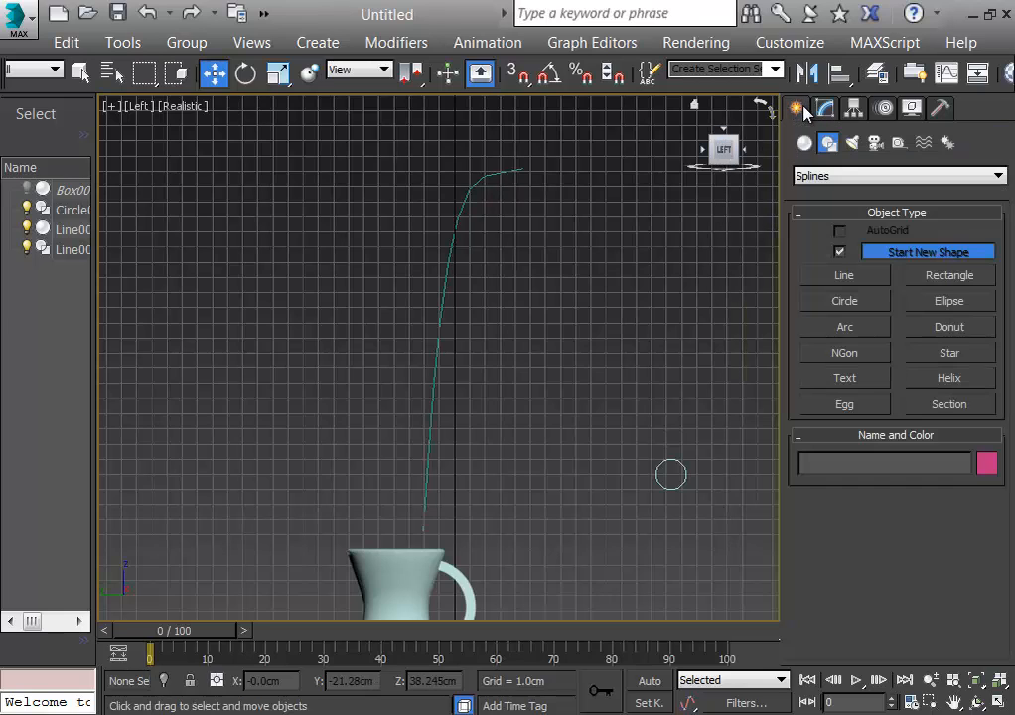
left_click(804, 143)
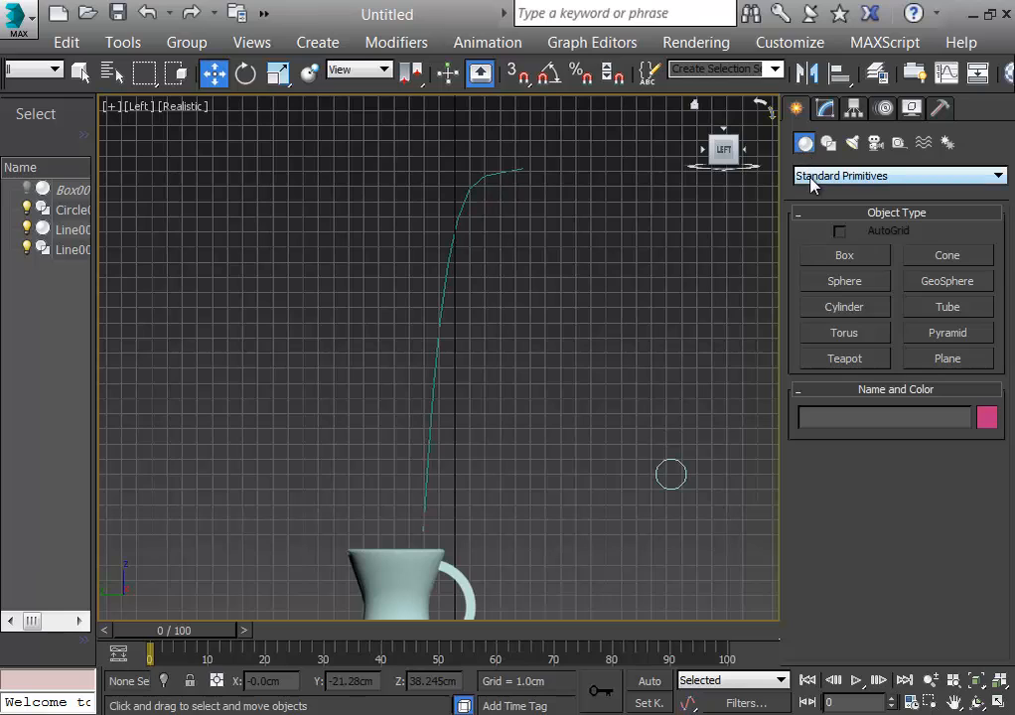
left_click(812, 179)
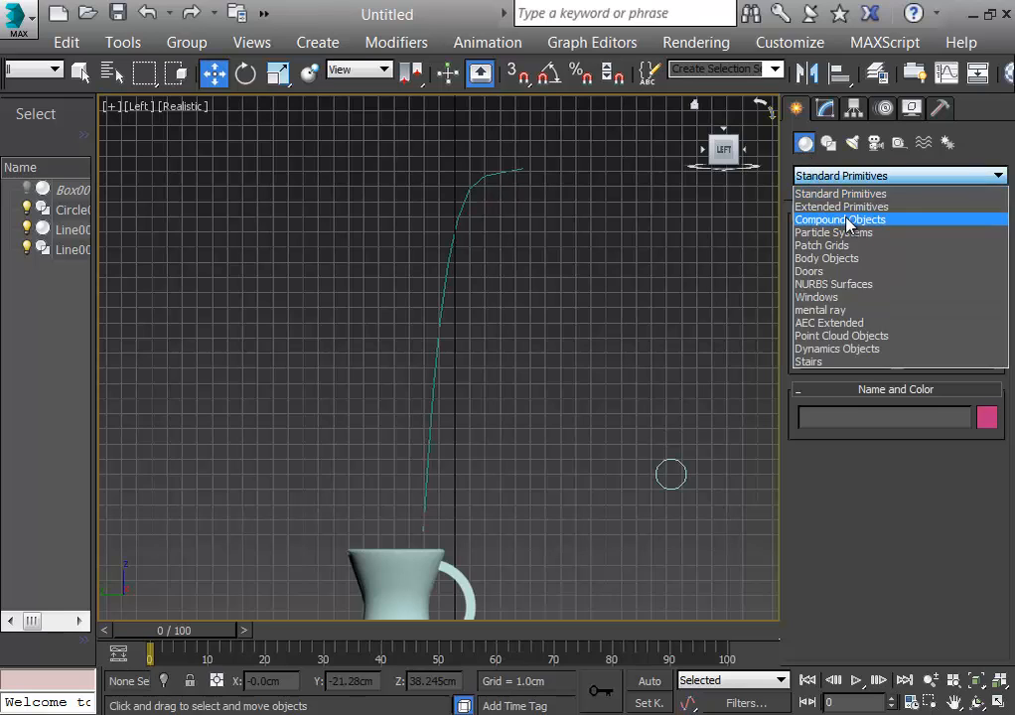
left_click(824, 220)
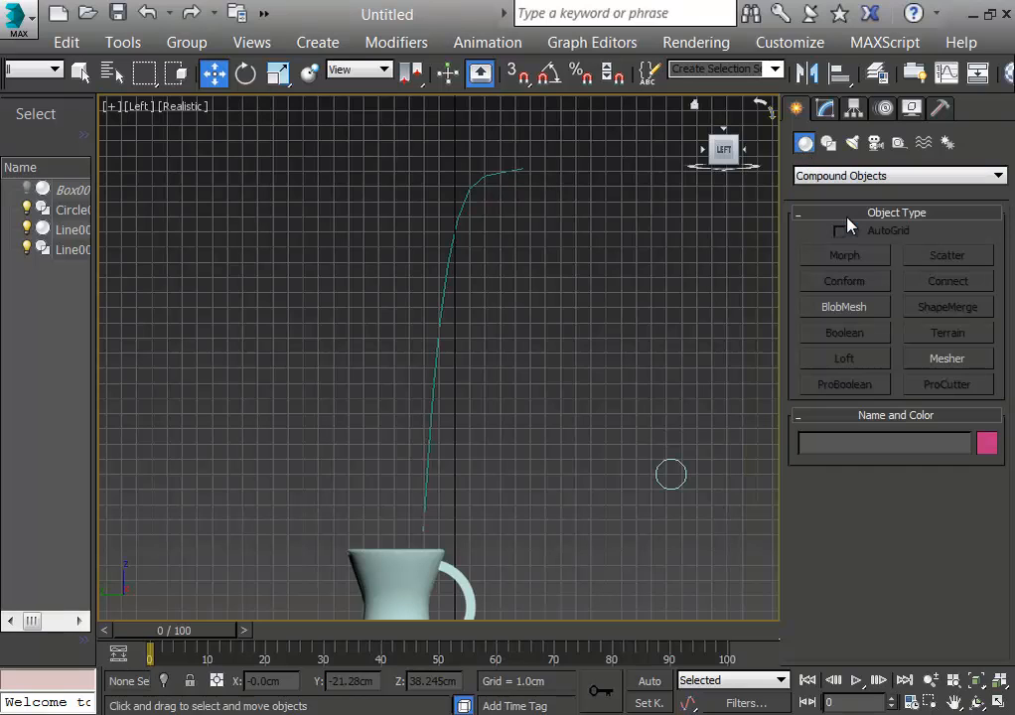
left_click(450, 255)
left_click(856, 364)
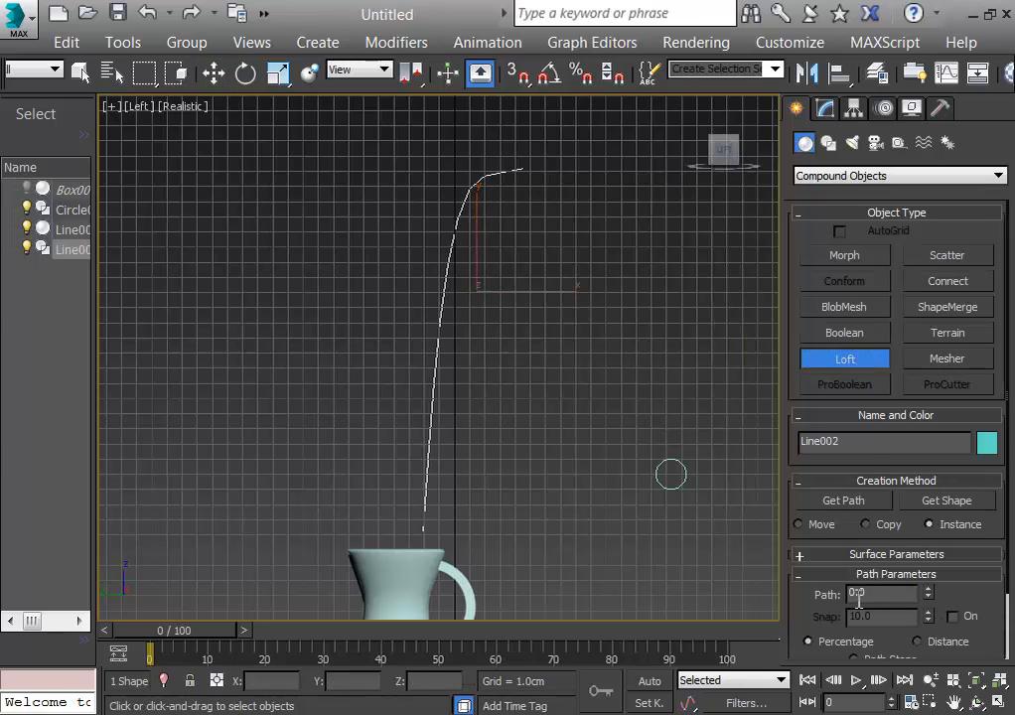
left_click(926, 502)
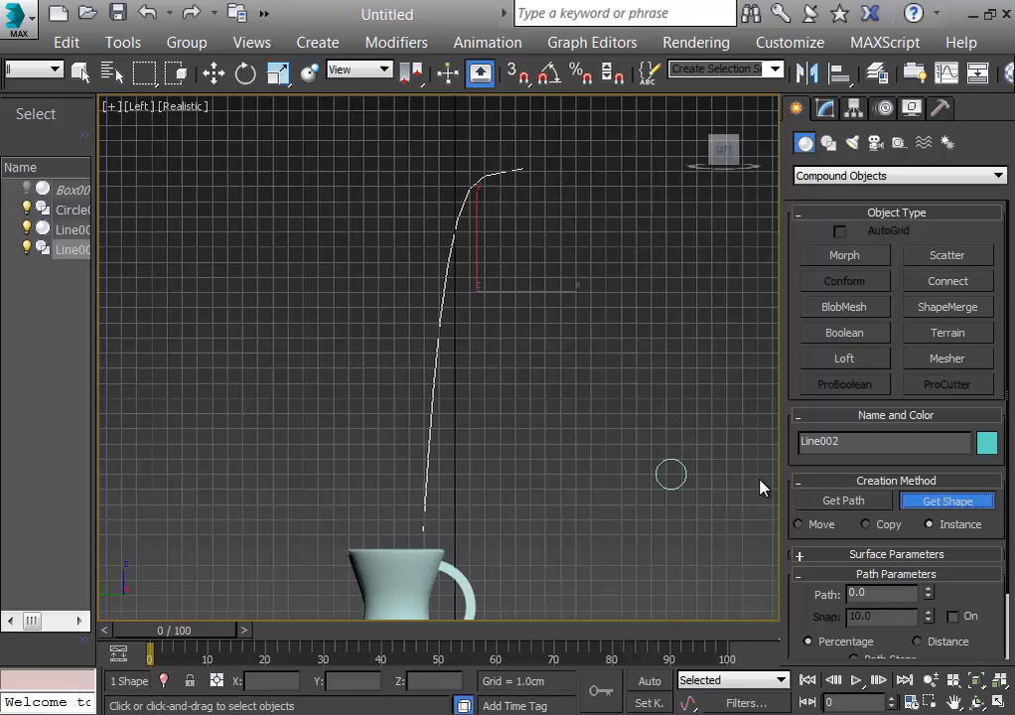
left_click(675, 485)
right_click(707, 471)
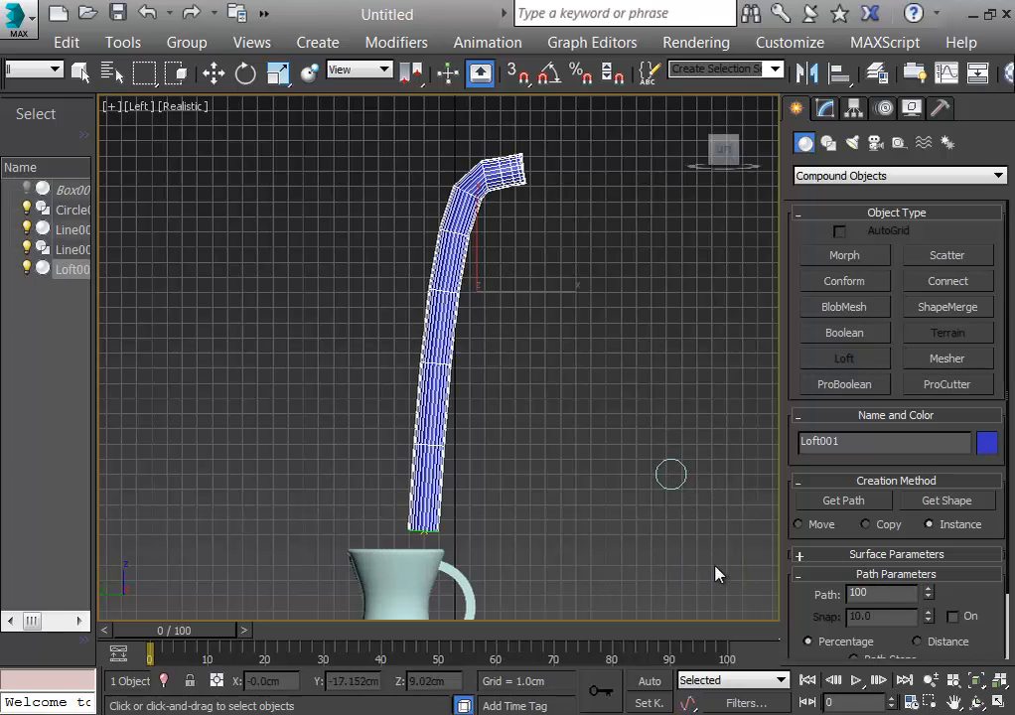
Set the loft's path level to 100 percent and assign the same circle as the shape there
key("Return")
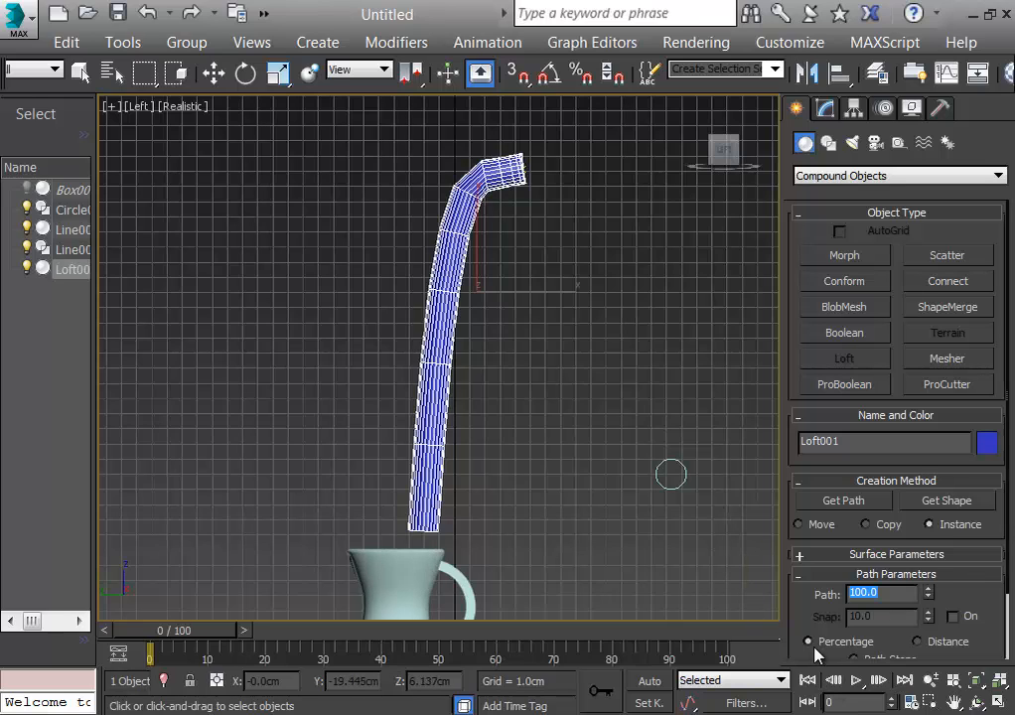
left_click(945, 502)
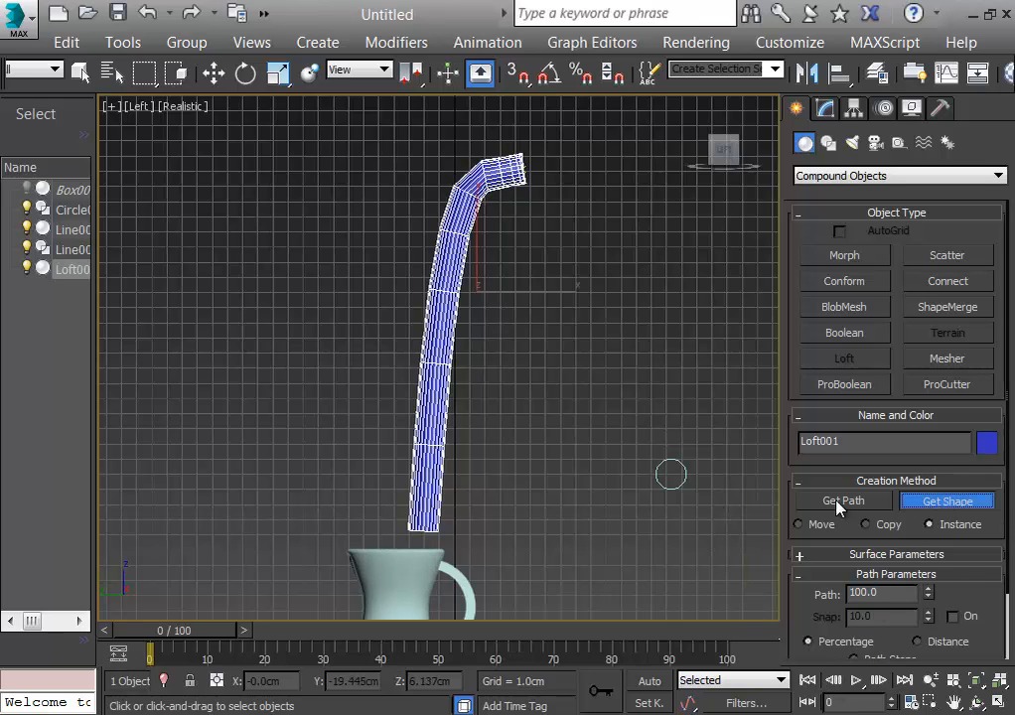
left_click(671, 487)
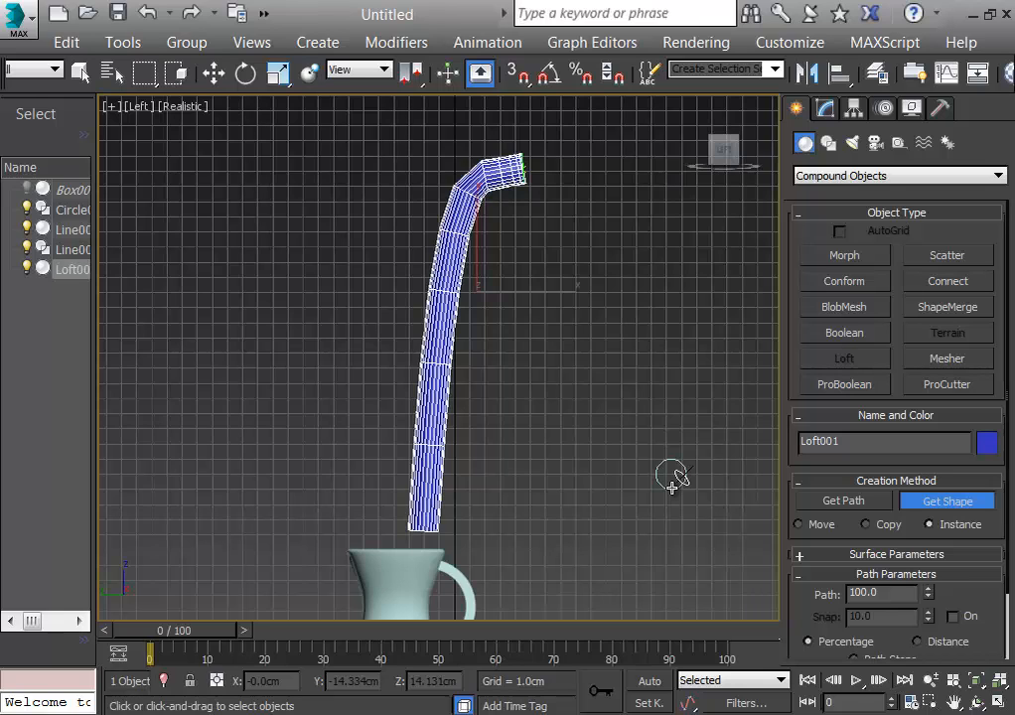
Select the circle at the loft's upper end at Shape sub-object level, try moving it, and undo the move
left_click(825, 108)
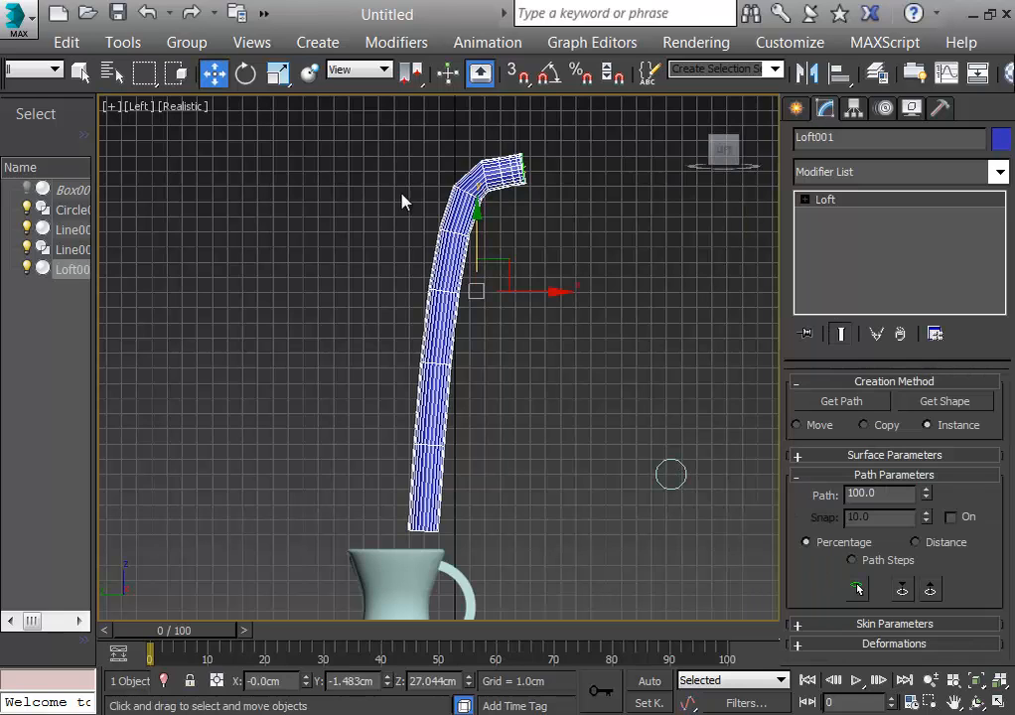
left_click(805, 200)
left_click(820, 216)
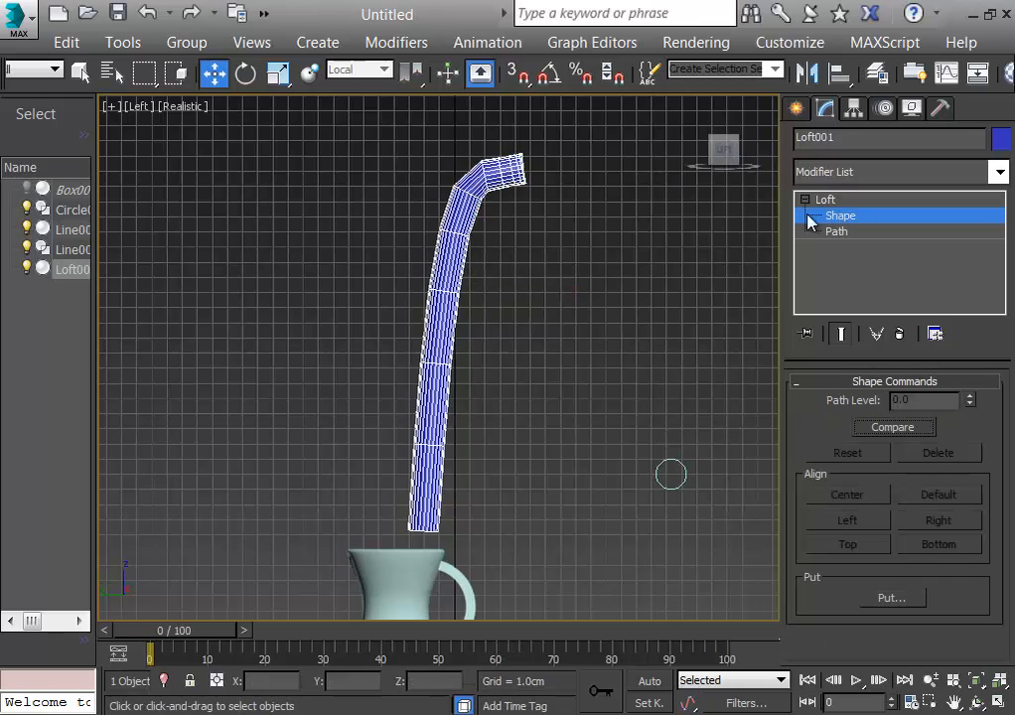
left_click(524, 171)
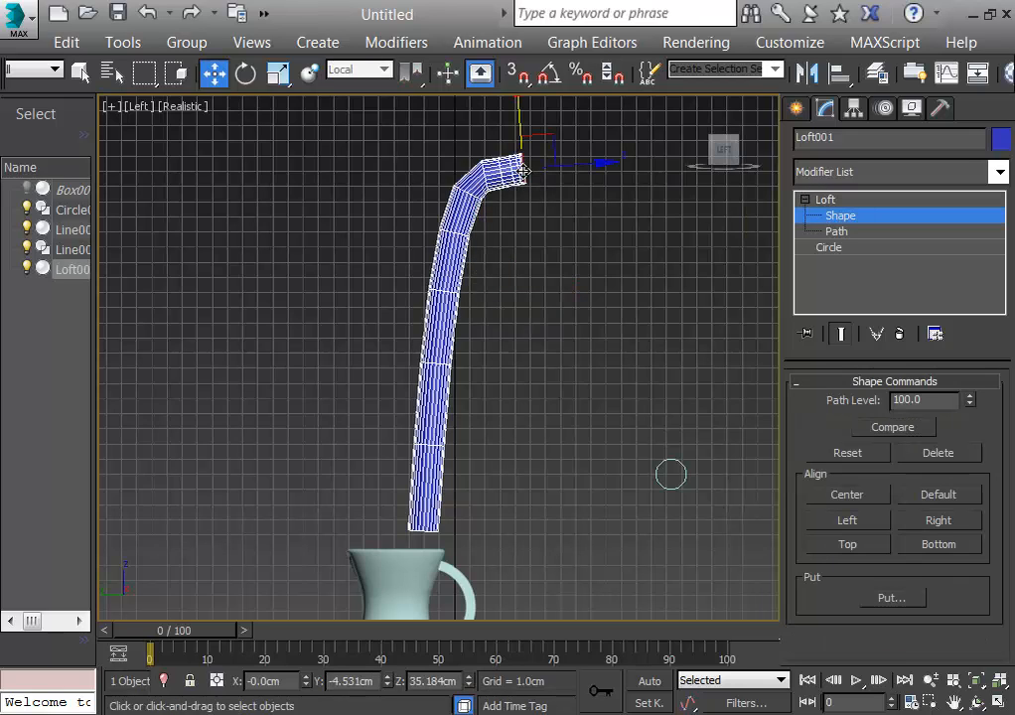
left_click_drag(523, 171, 180, 86)
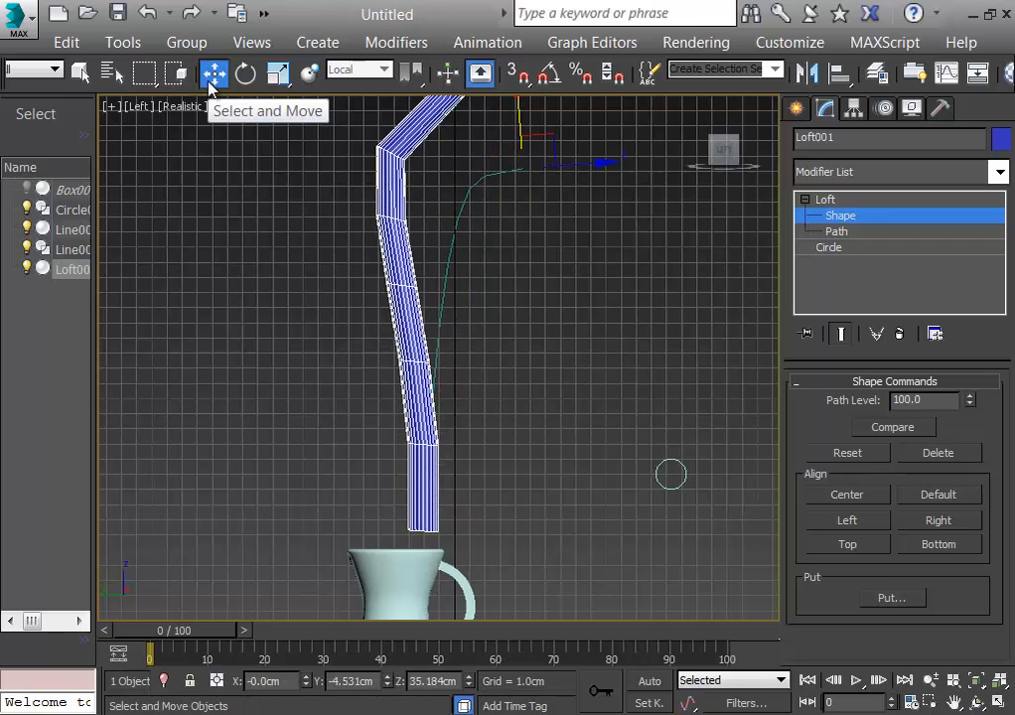
key("ctrl+z")
key("ctrl+z")
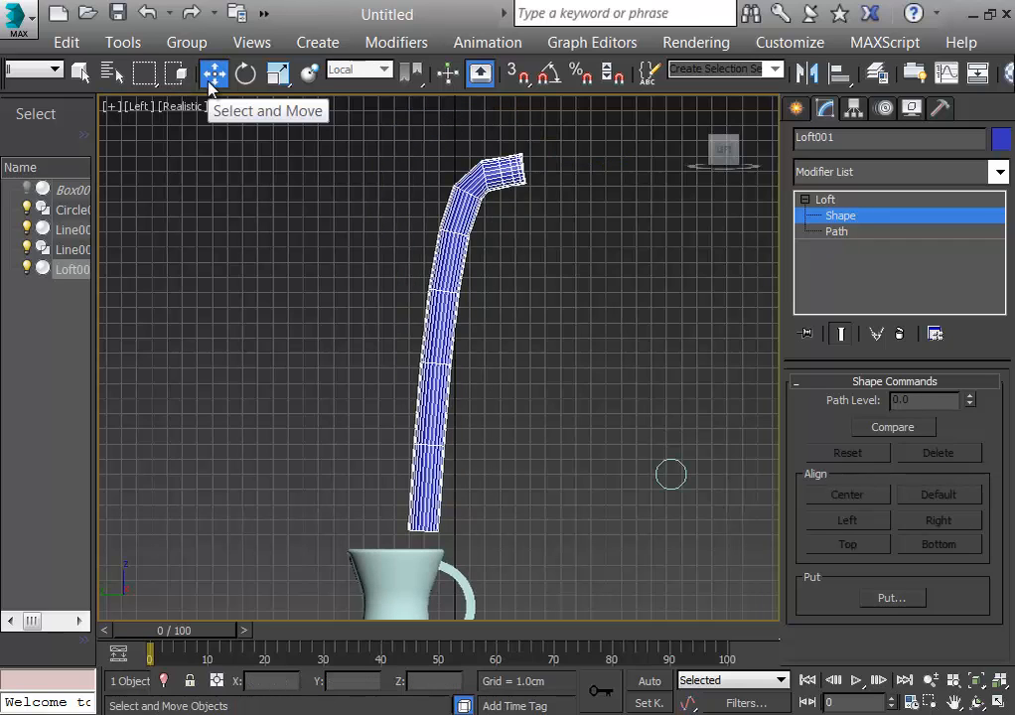
Try to select and scale the circle at the tube's upper end
left_click(281, 77)
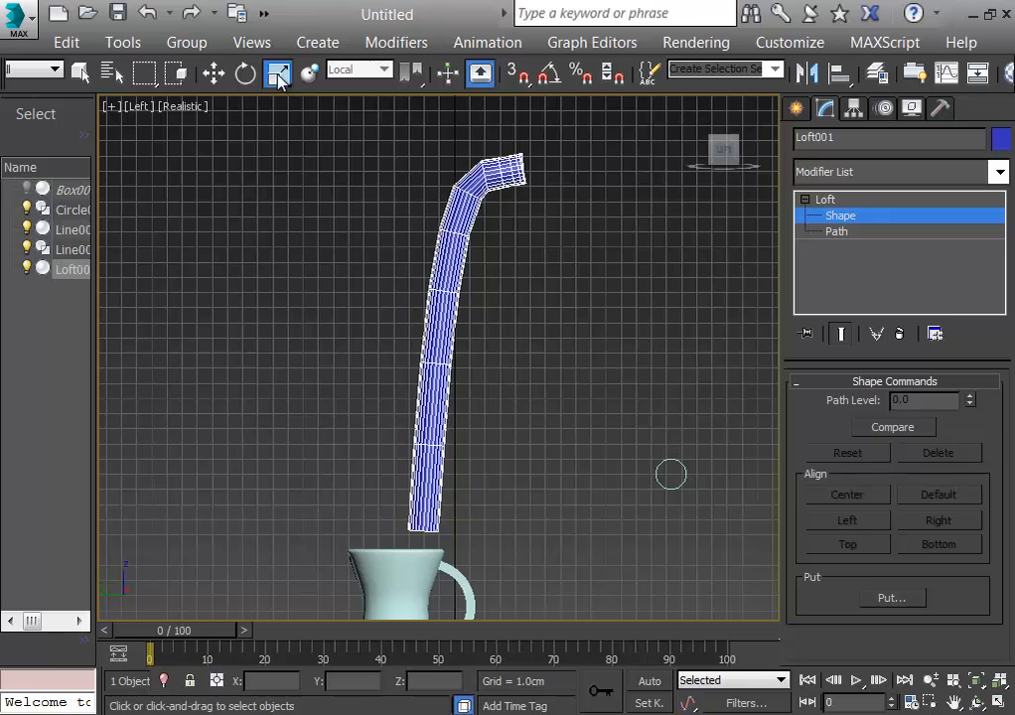
left_click(522, 173)
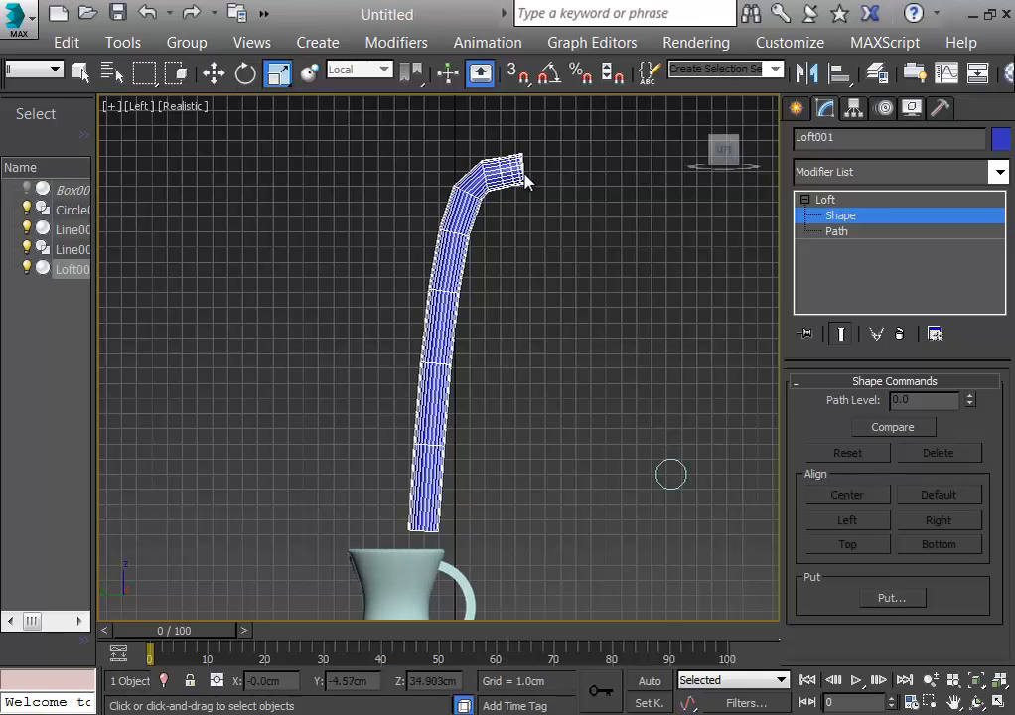
left_click_drag(522, 173, 943, 281)
scroll(645, 250, "up", 3)
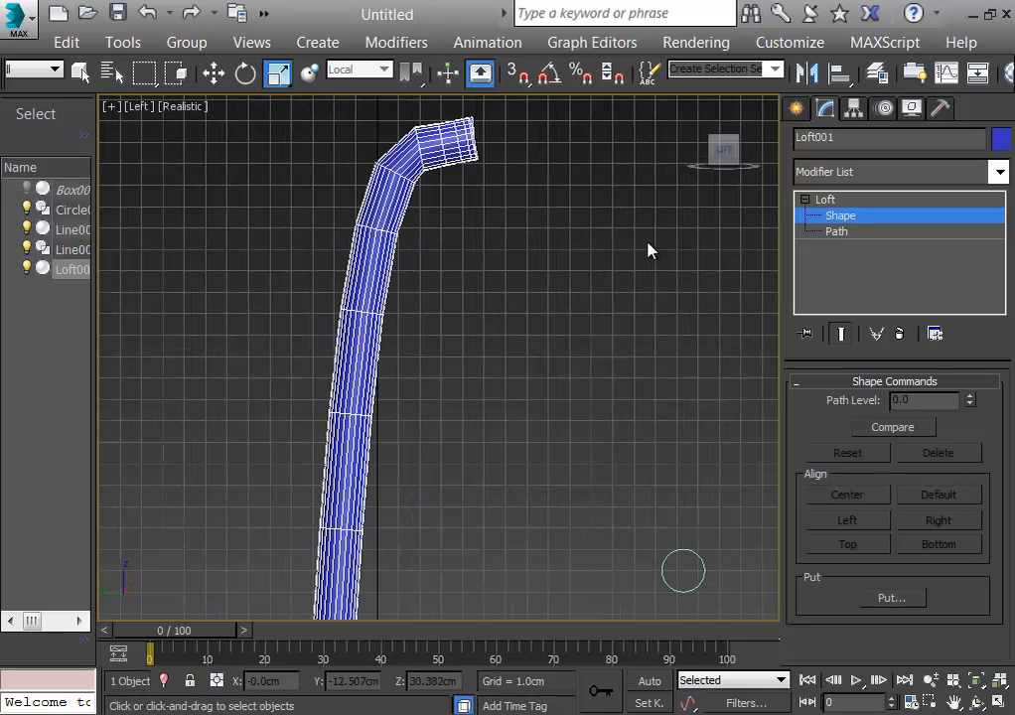
scroll(645, 338, "up", 4)
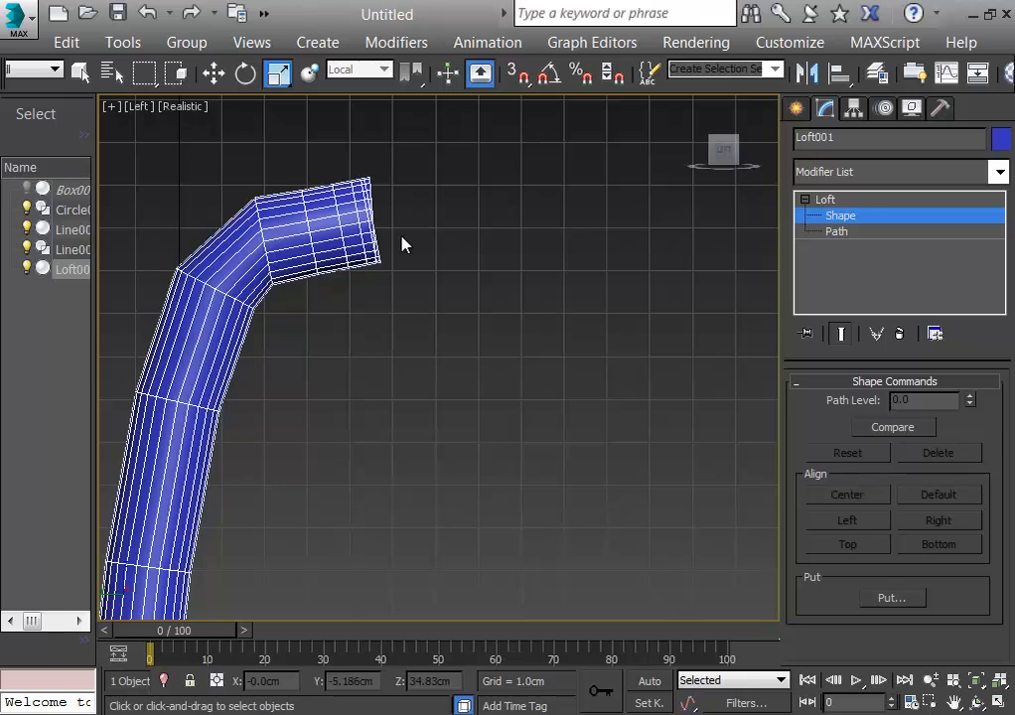
Undo the creation of the loft and deselect the spline
key("ctrl+z")
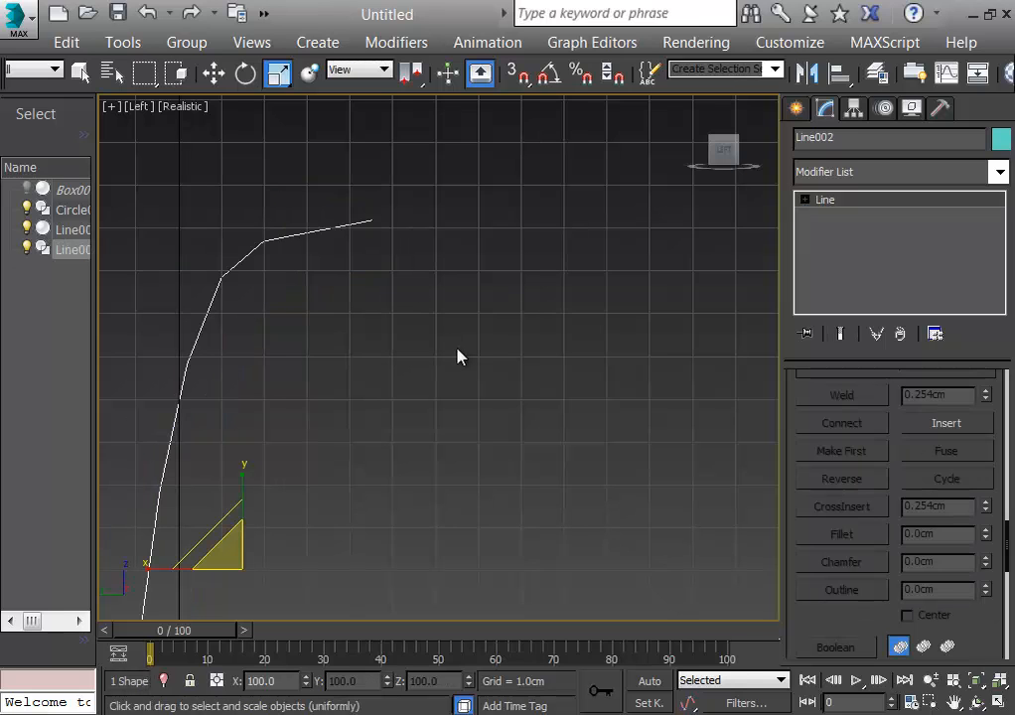
left_click(607, 500)
scroll(609, 490, "down", 4)
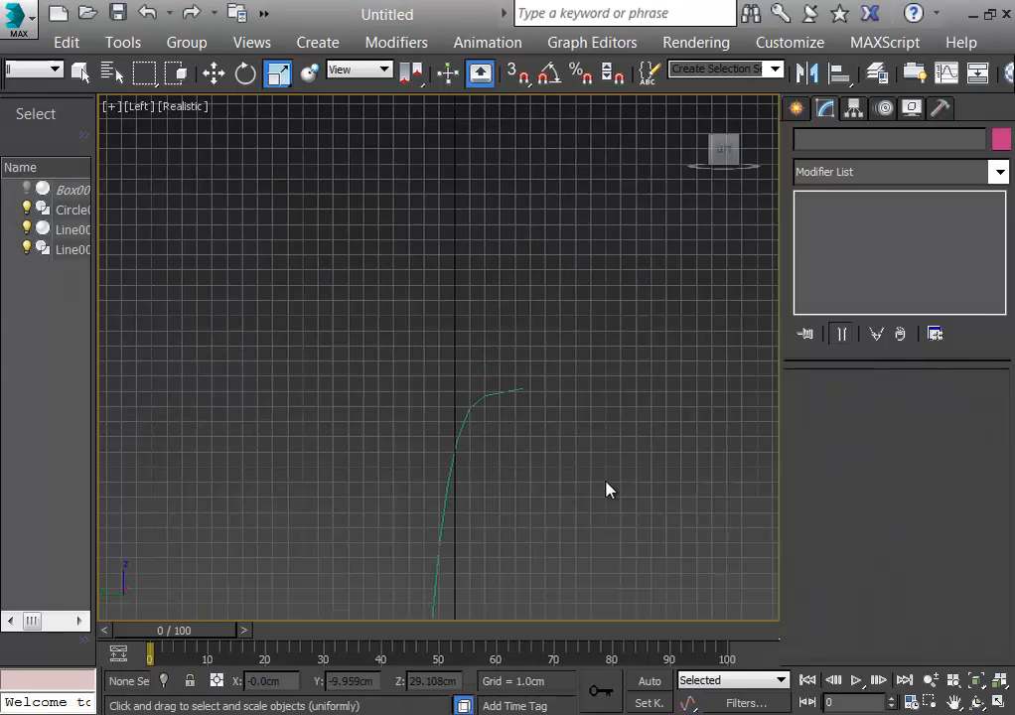
middle_click_drag(609, 490, 532, 204)
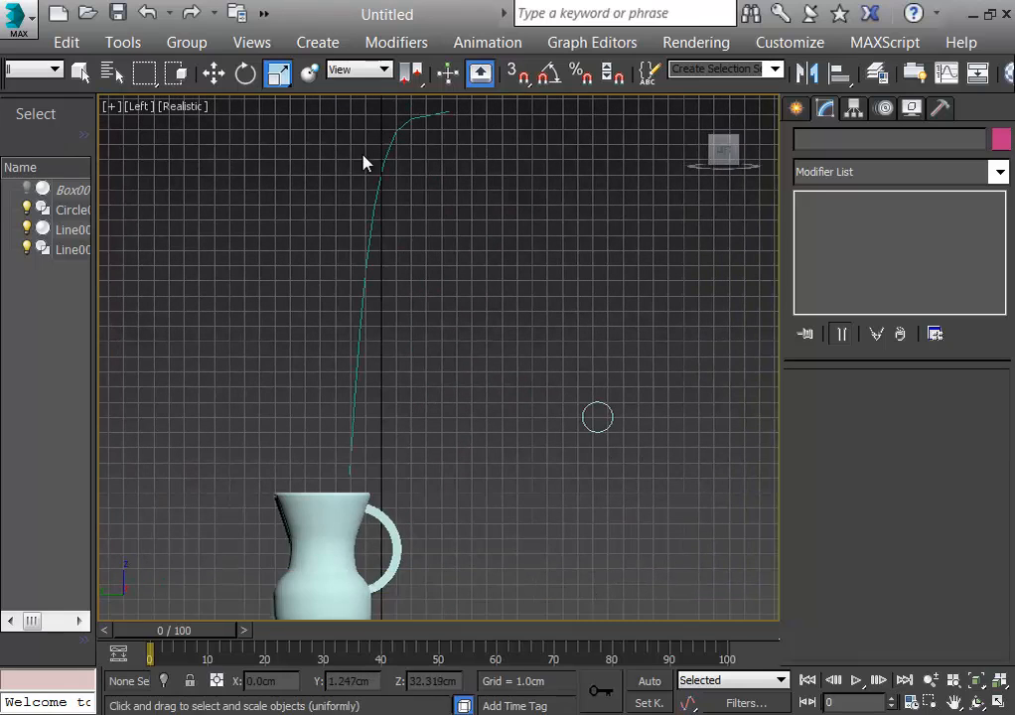
Create a new Loft compound object from the curved spline, using the circle as its shape
left_click(797, 108)
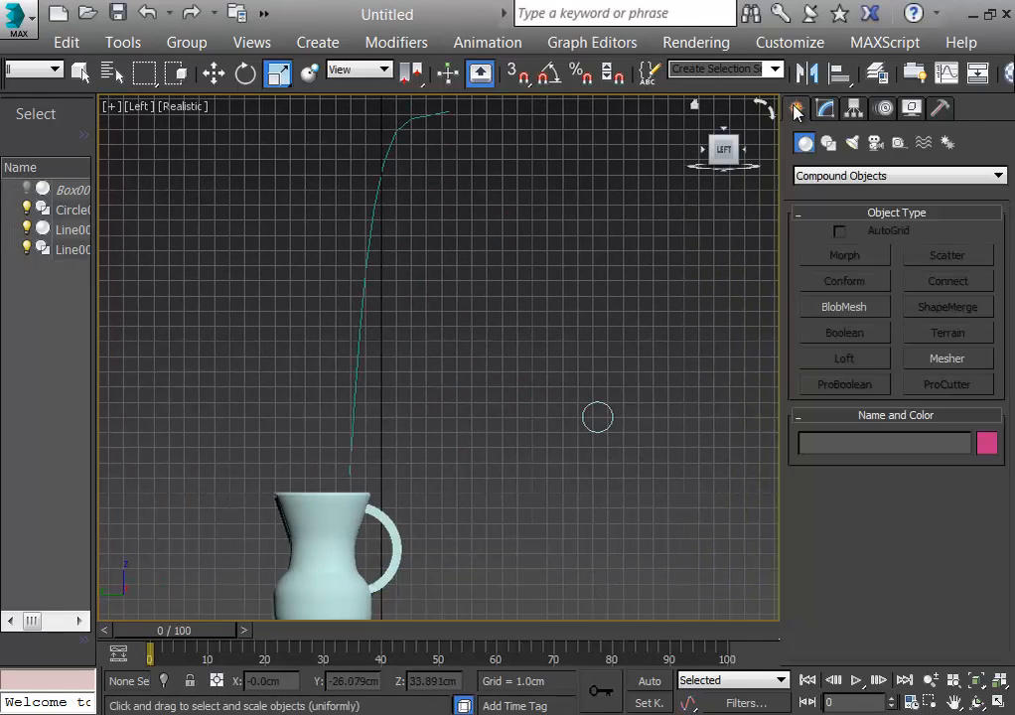
left_click(827, 111)
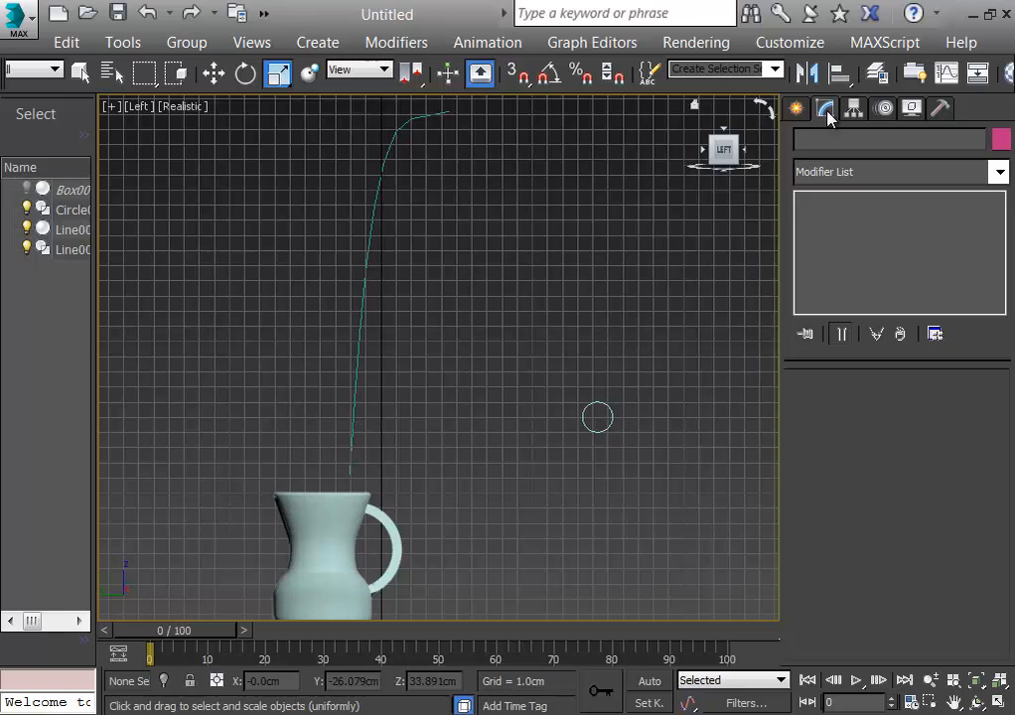
left_click(383, 165)
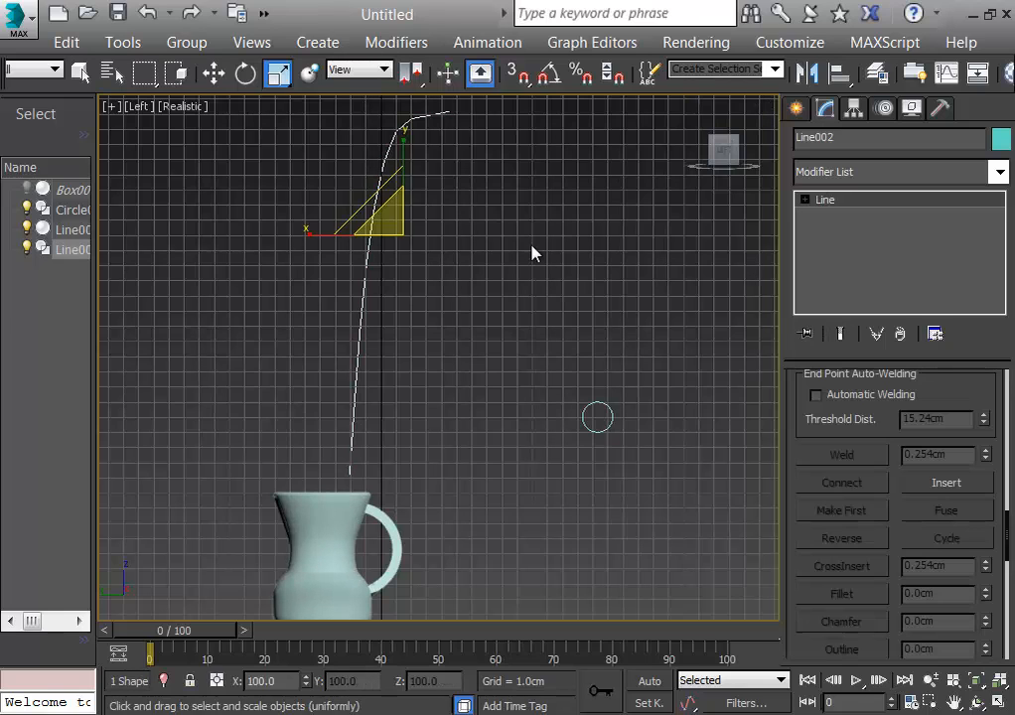
left_click(796, 109)
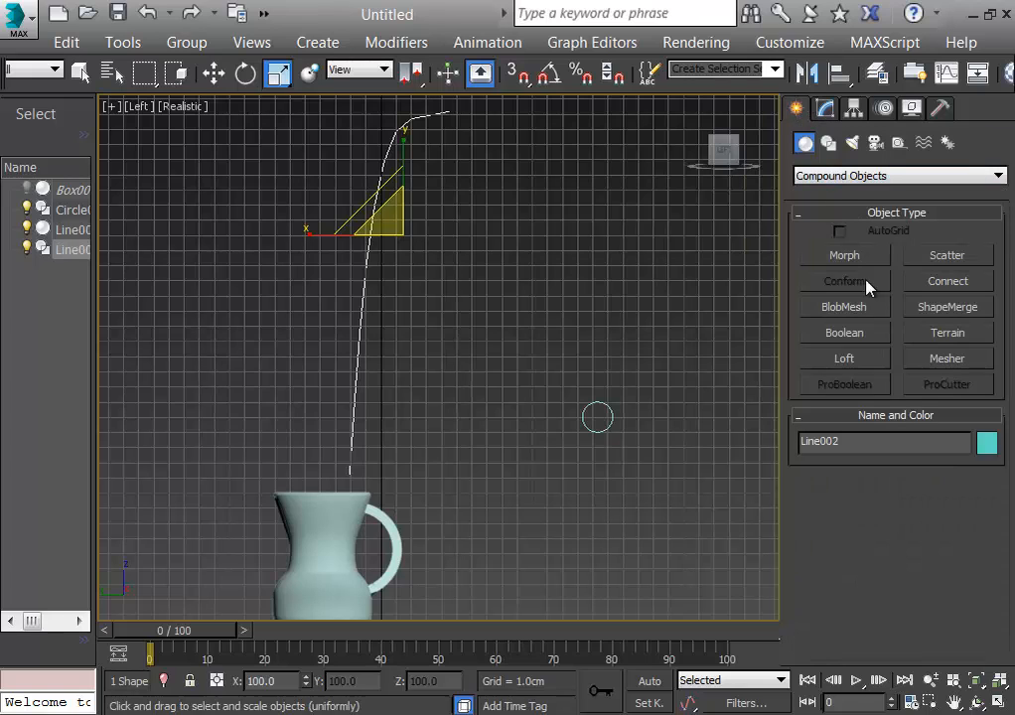
left_click(872, 361)
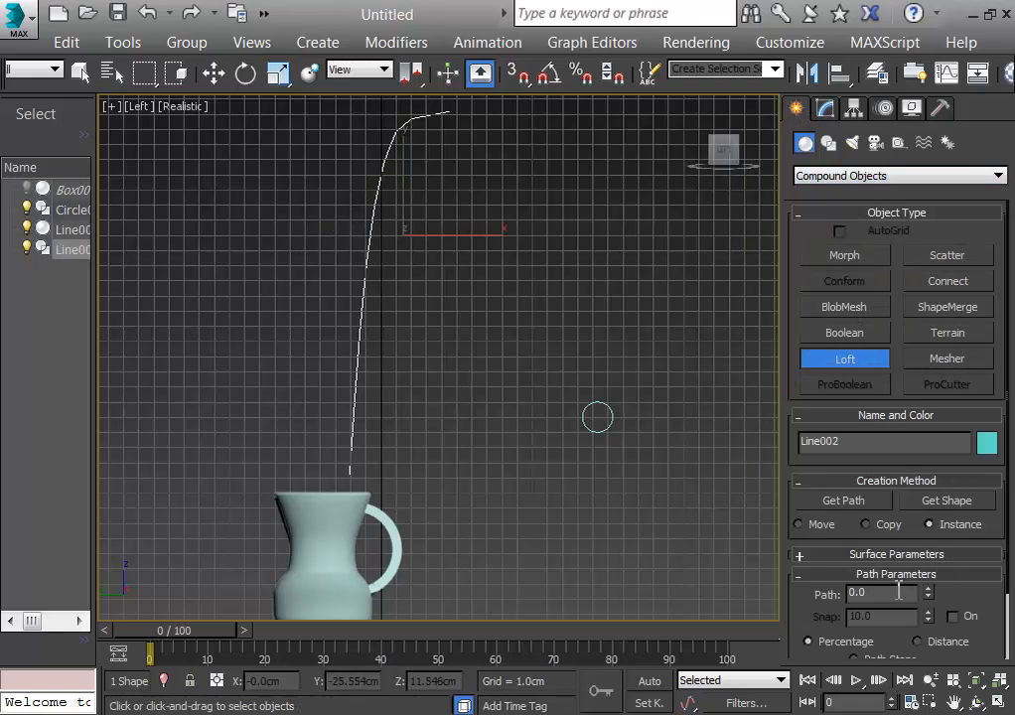
left_click(968, 501)
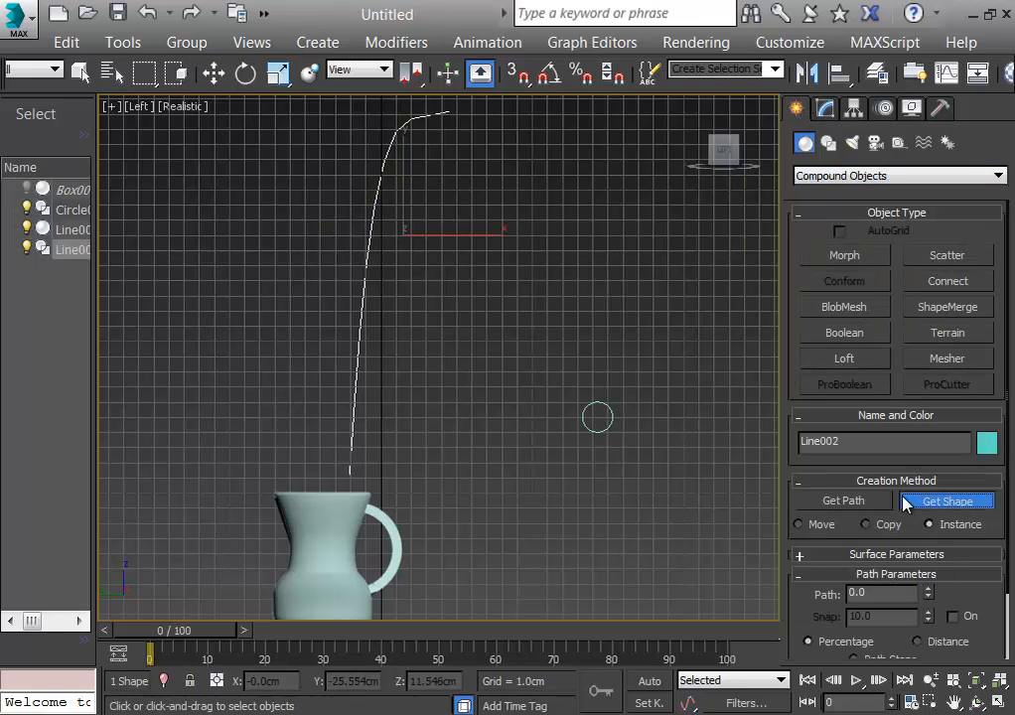
left_click(595, 427)
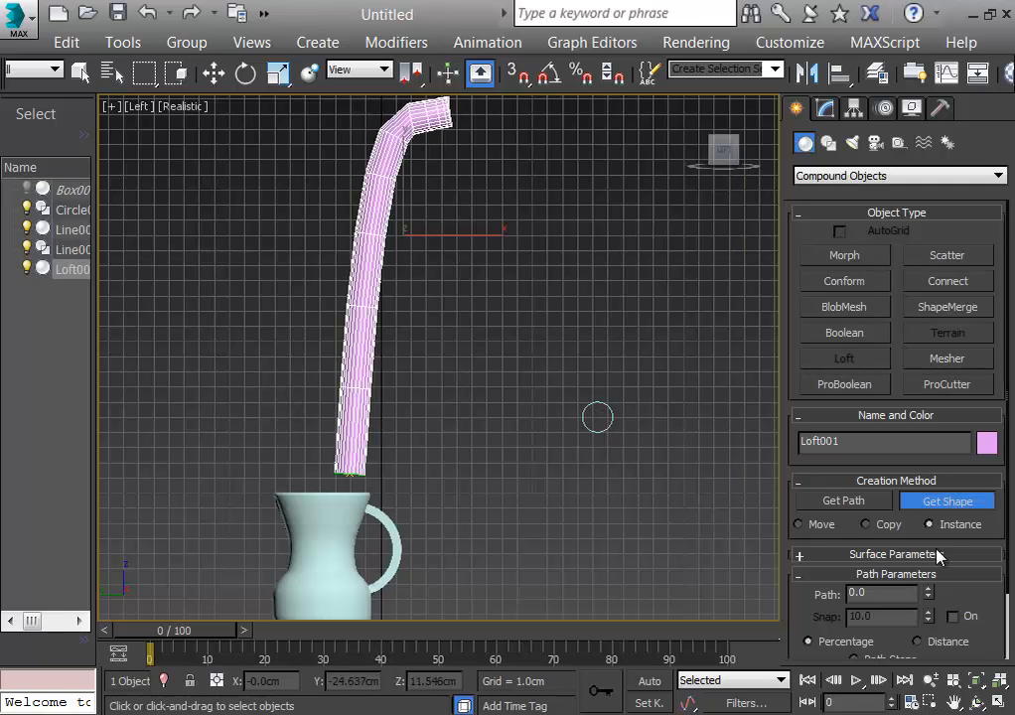
Set the new loft's path level to 100 percent and assign the same circle as the shape there
left_click(851, 594)
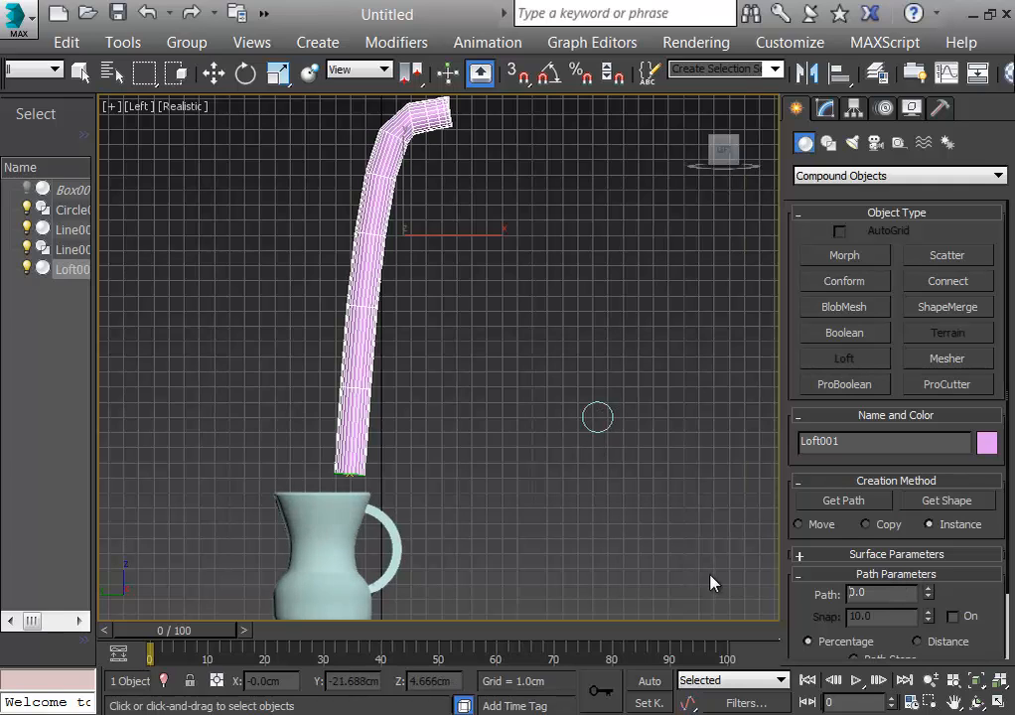
type("10")
key("Return")
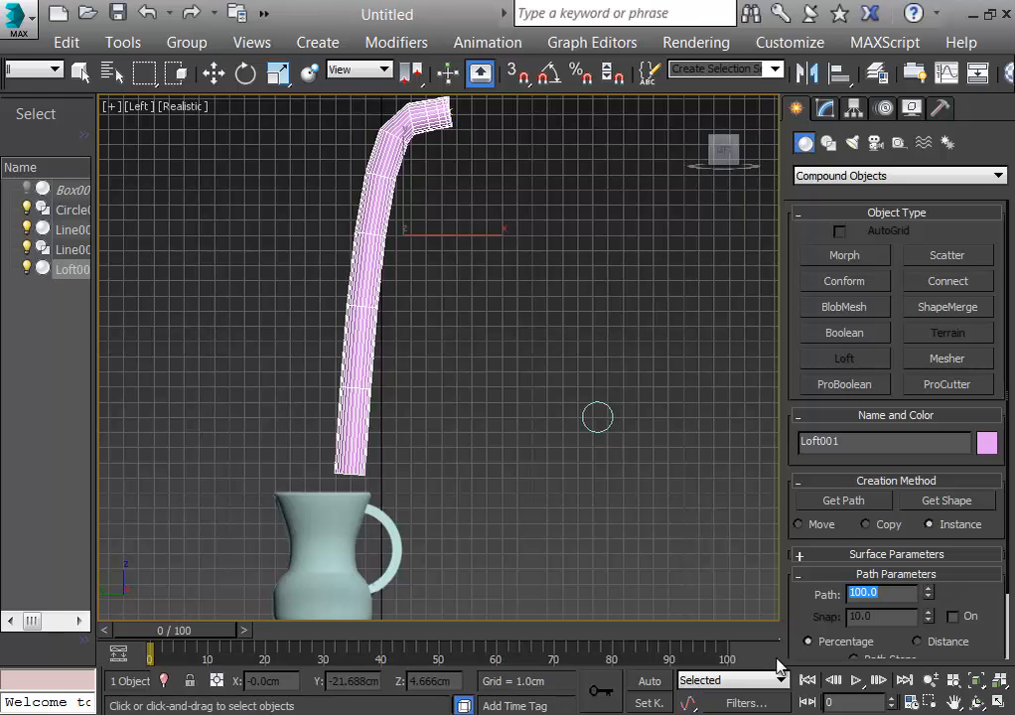
left_click(951, 502)
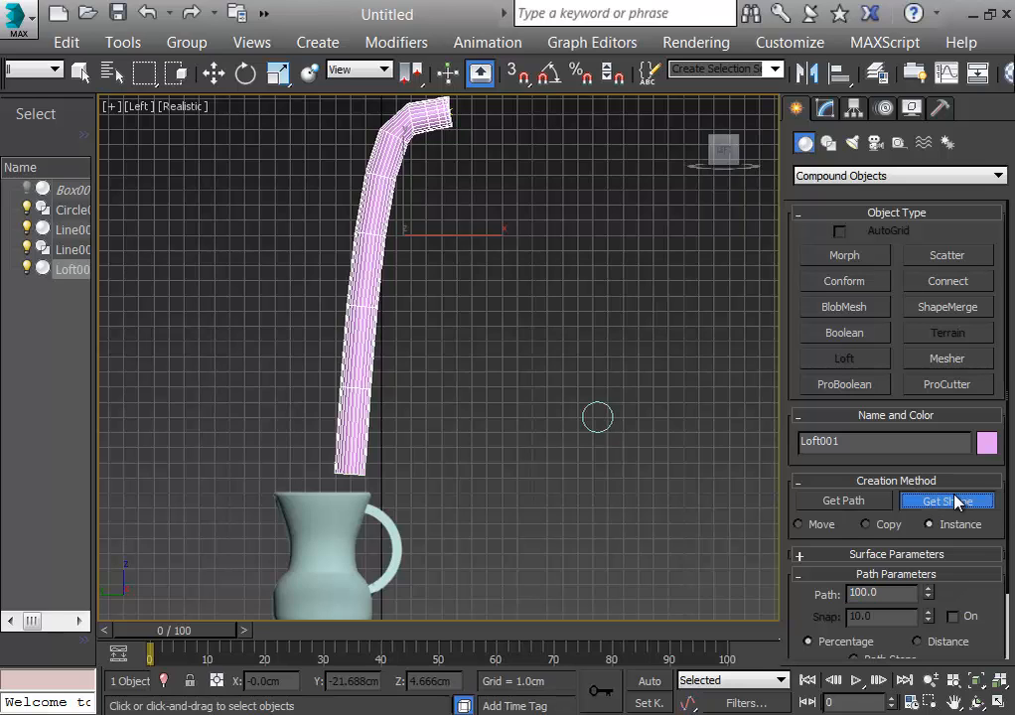
left_click(592, 428)
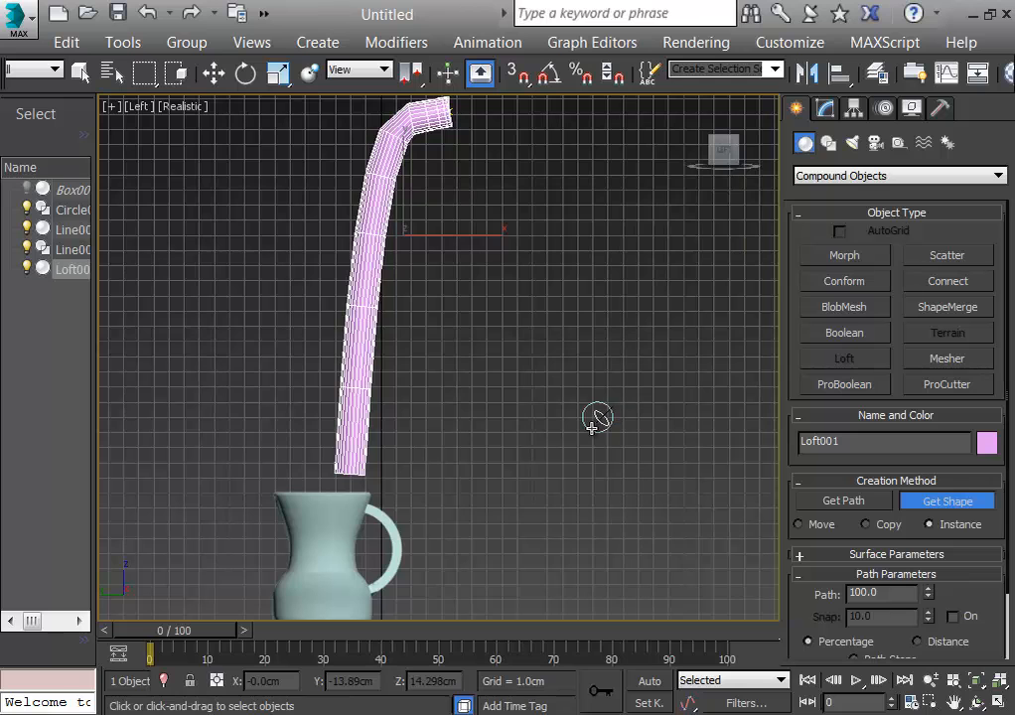
Enter the new loft's Shape sub-object level to edit the circle at the tube's upper end
left_click(826, 109)
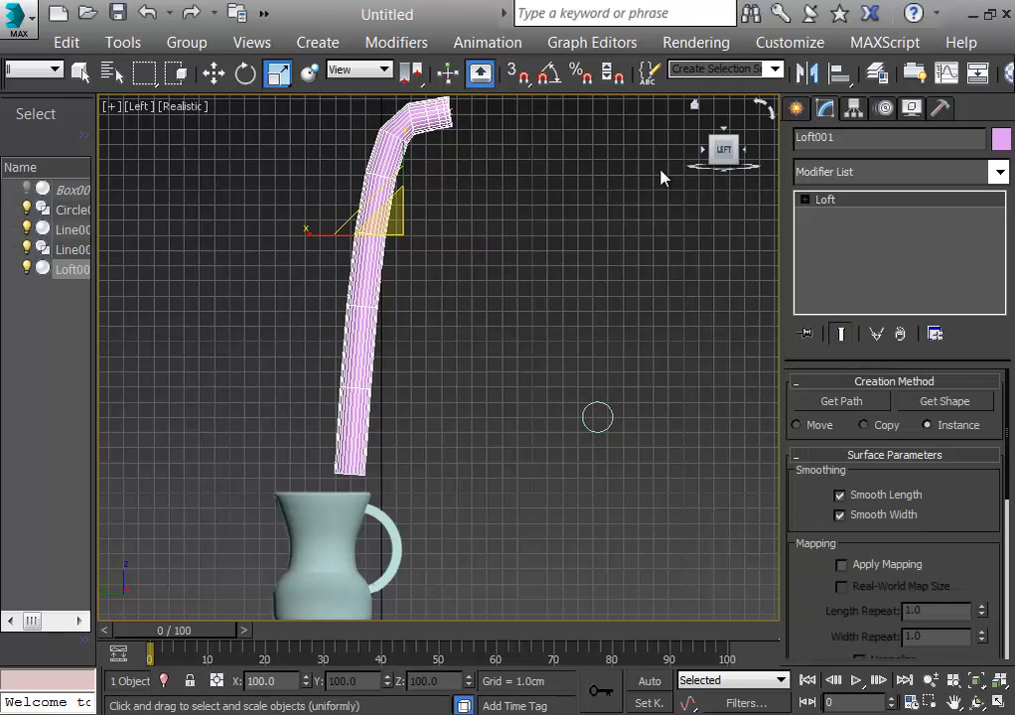
scroll(479, 164, "up", 6)
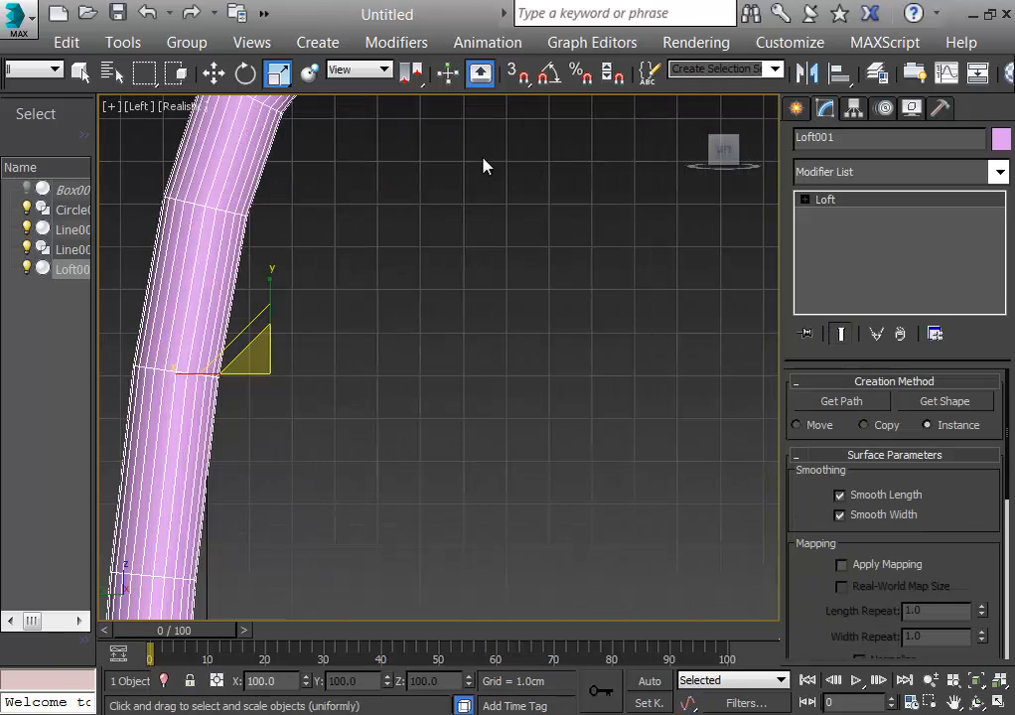
scroll(555, 500, "down", 5)
scroll(546, 476, "up", 4)
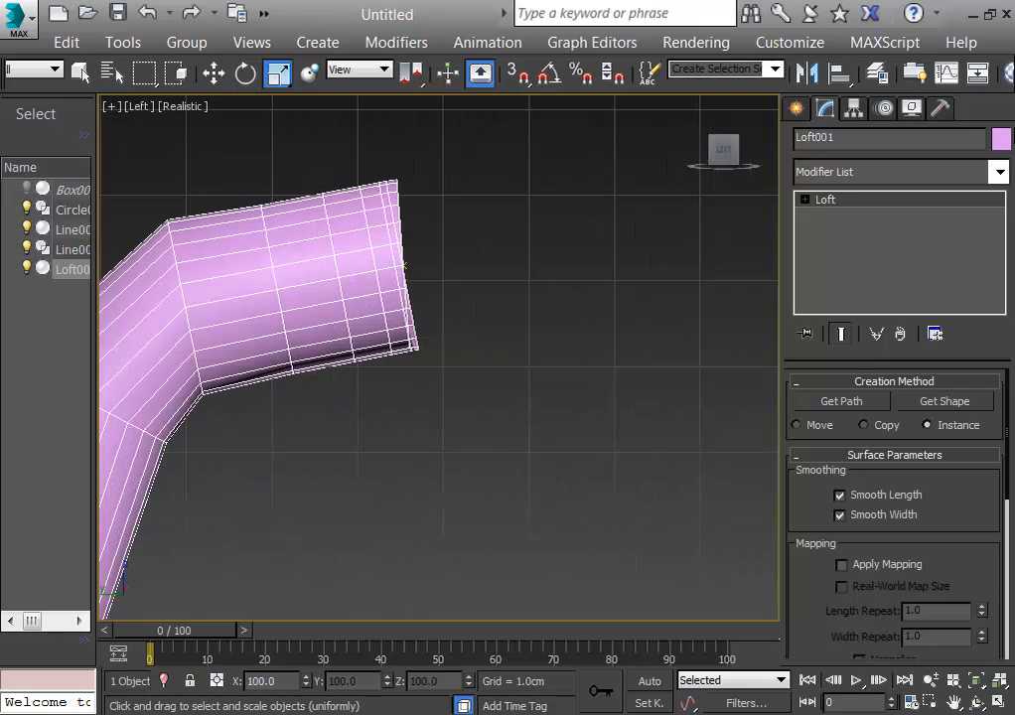
left_click(804, 200)
left_click(834, 216)
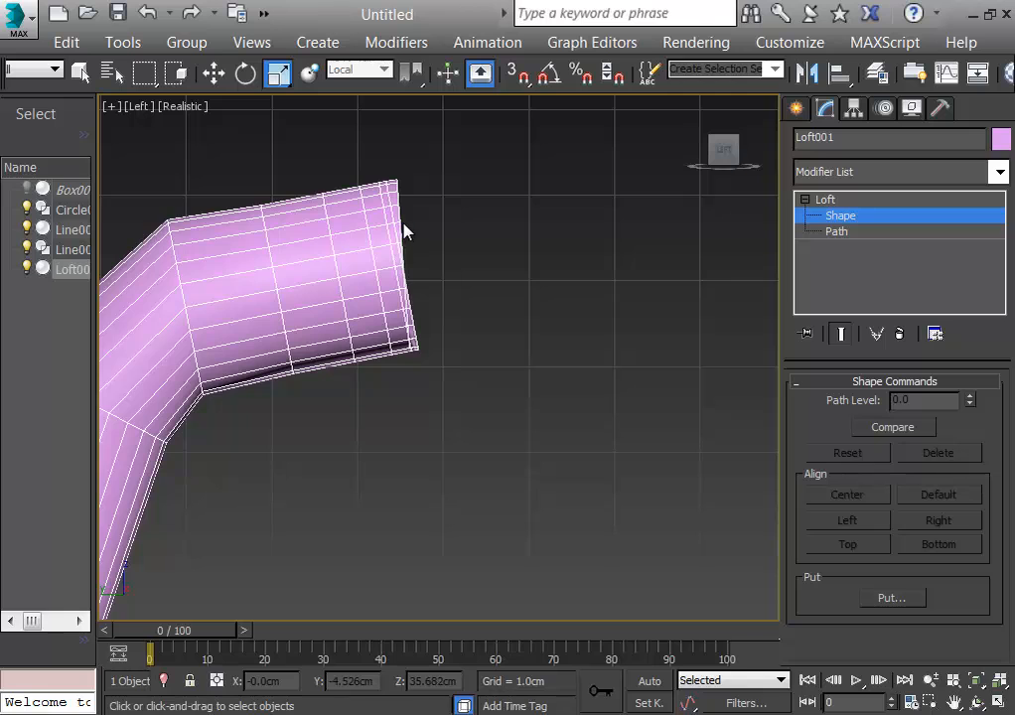
Try to select the circle at the tube's capped upper end, and return to the loft's top level
middle_click_drag(489, 233, 398, 235, "alt")
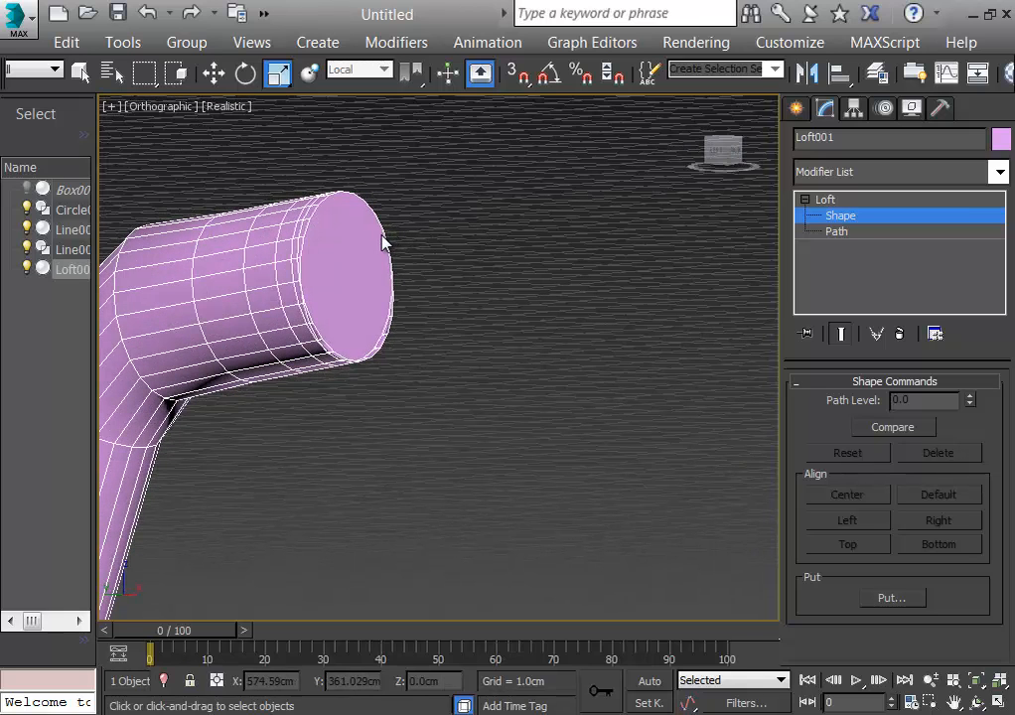
left_click(836, 232)
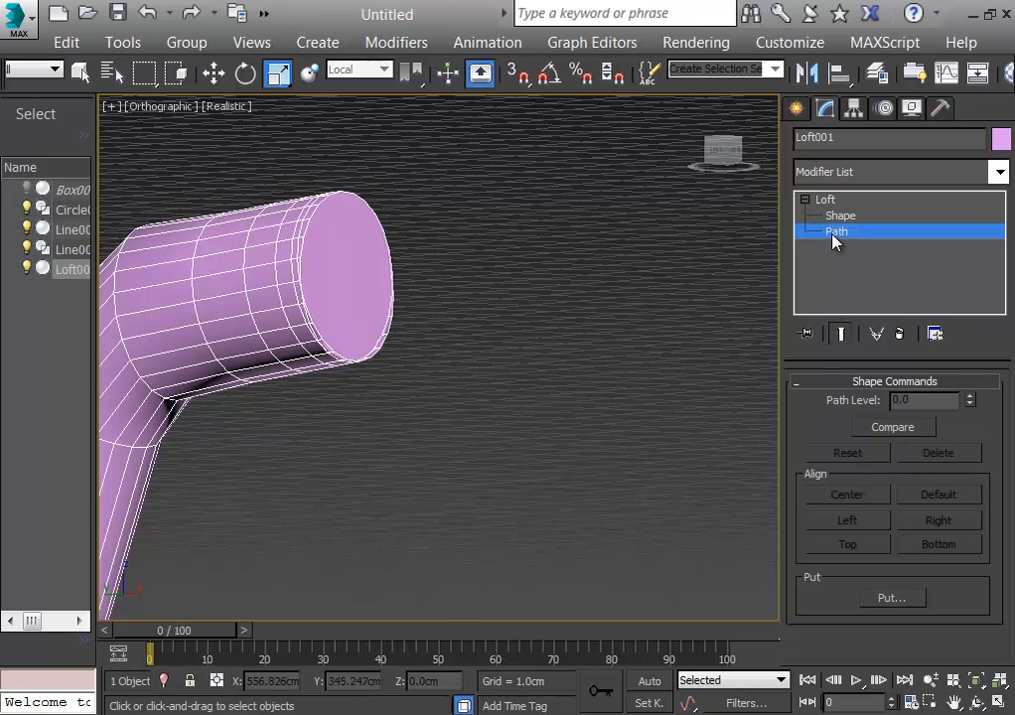
left_click(834, 217)
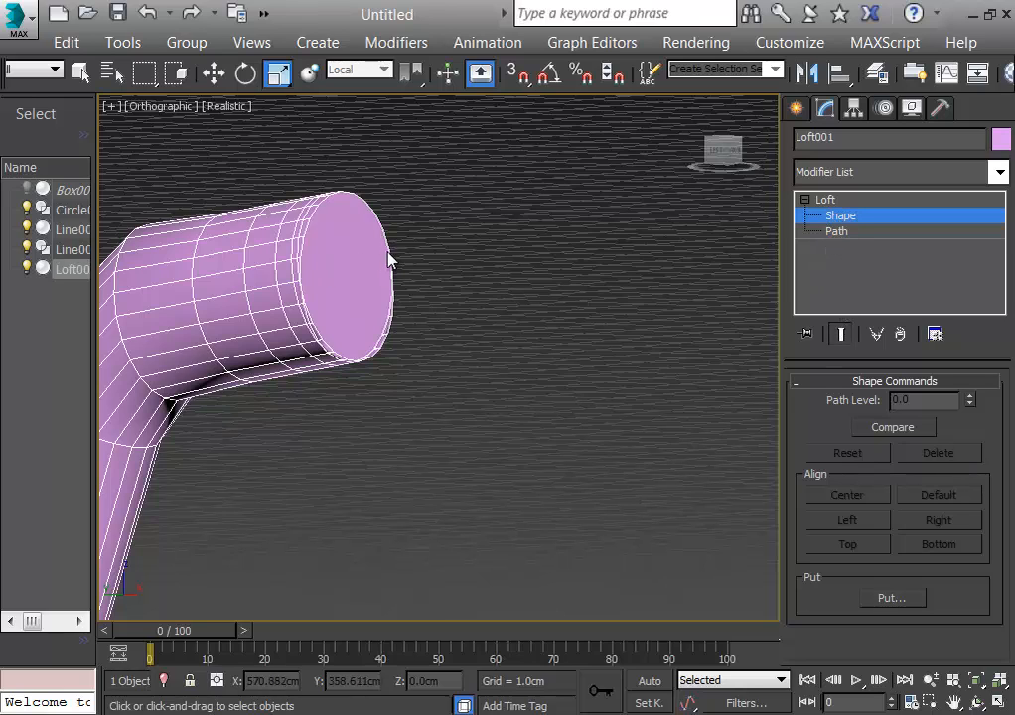
left_click_drag(274, 151, 537, 500)
middle_click_drag(471, 356, 609, 309, "alt")
scroll(609, 301, "down", 4)
scroll(610, 301, "up", 4)
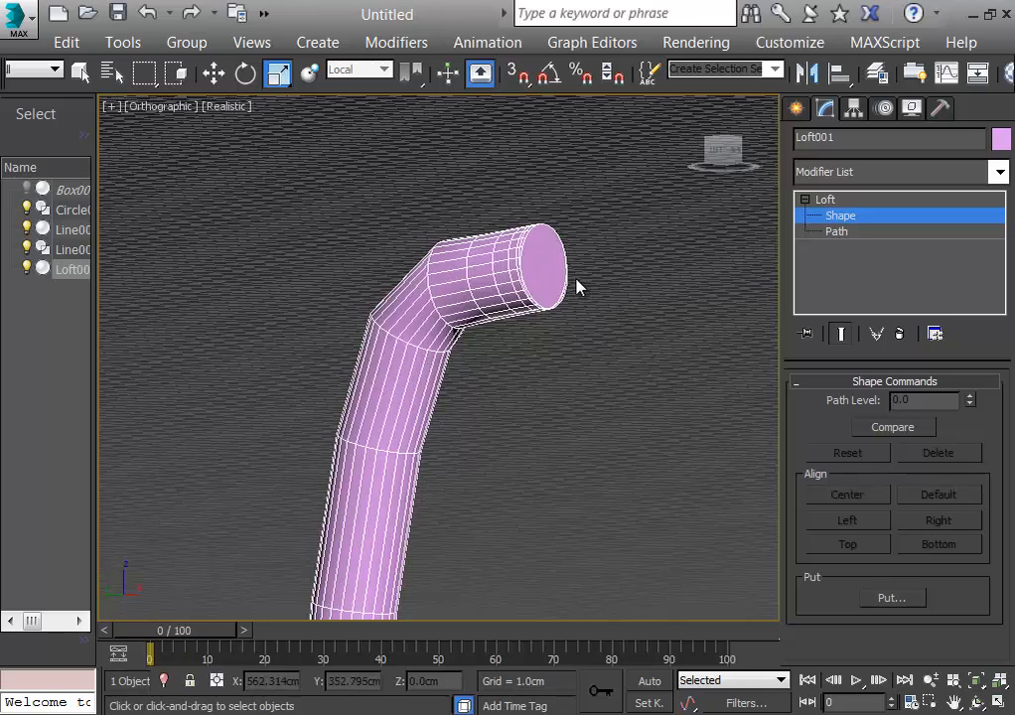
left_click(825, 200)
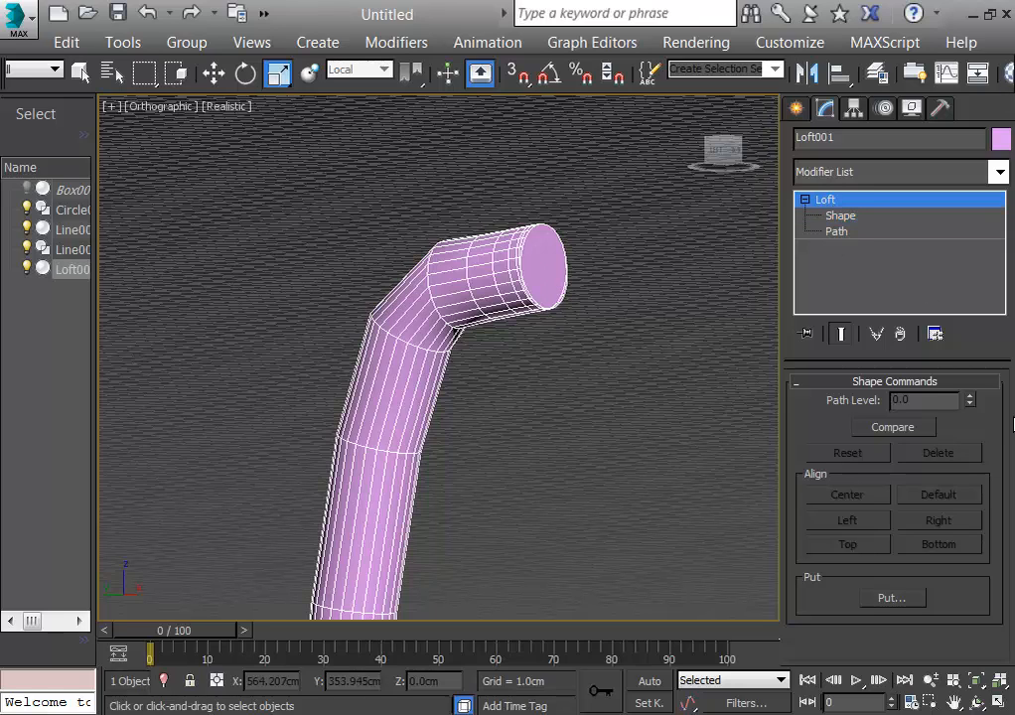
left_click(805, 199)
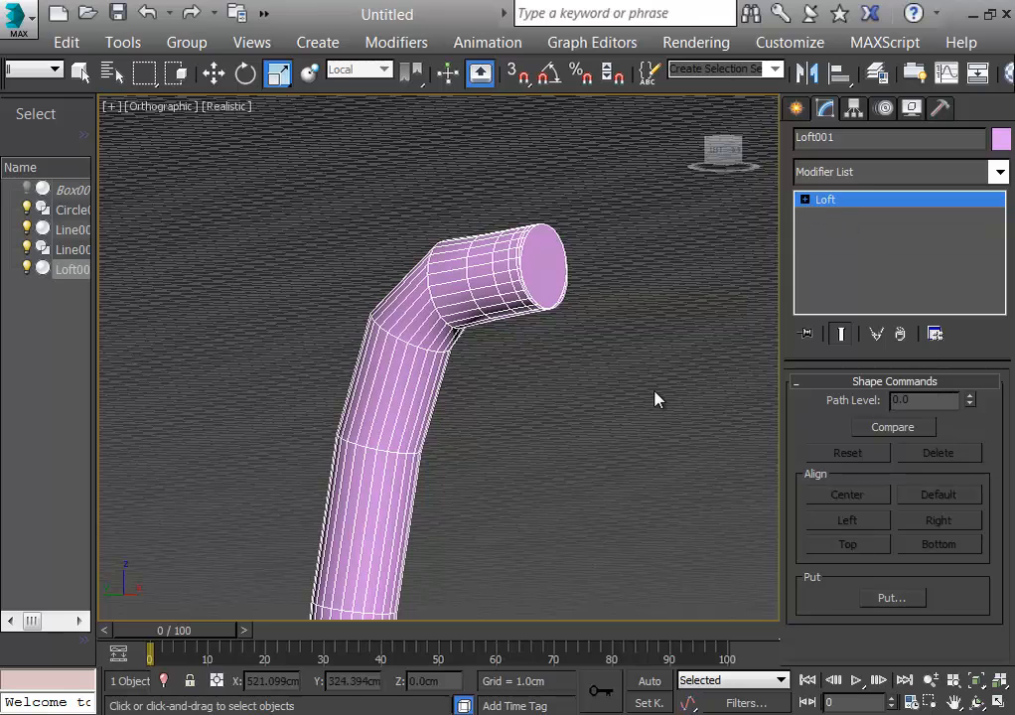
Show the whole scene with the jug and tube from the home position in the Perspective view
left_click(72, 269)
key("p")
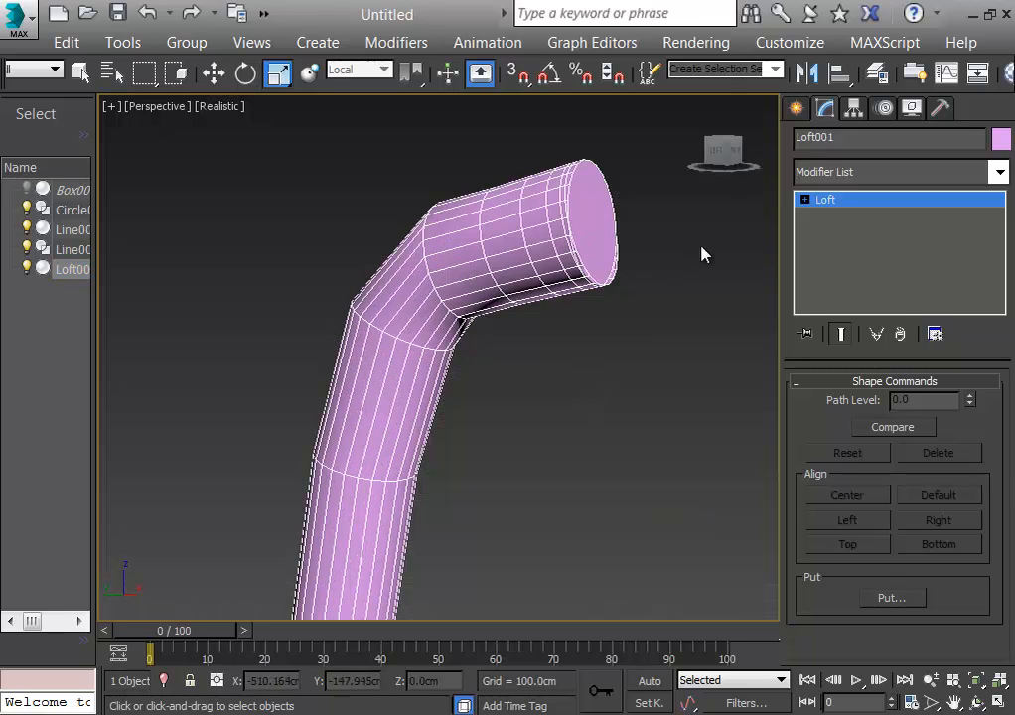
left_click(695, 106)
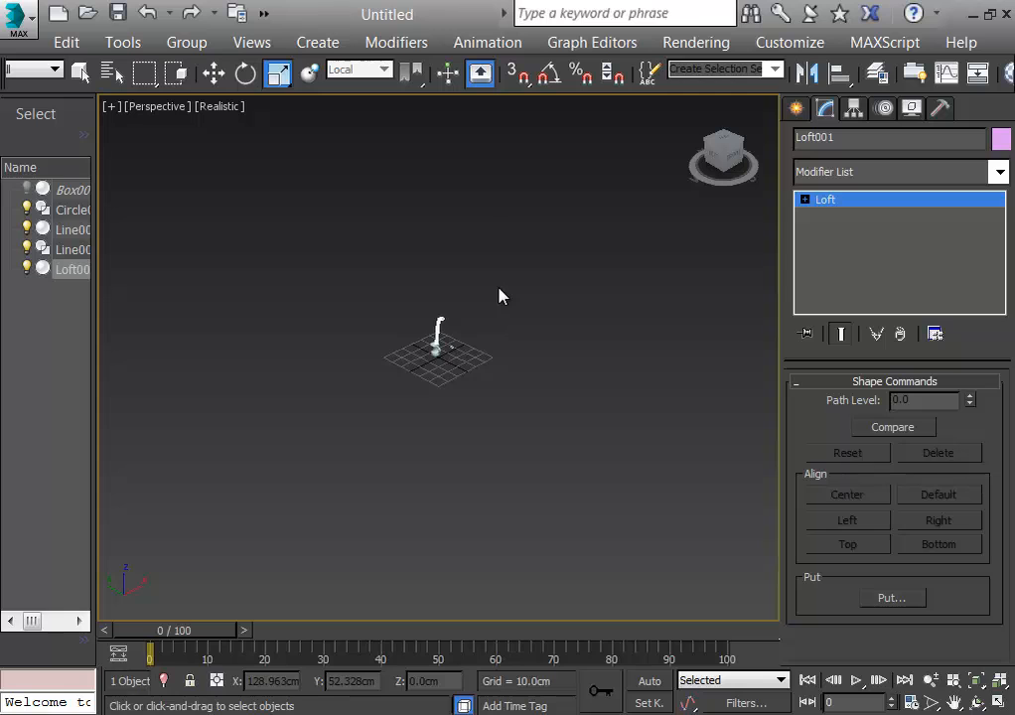
Examine the tube's upper end and the jug below it, then leave the loft's Shape level for its top level
key("z")
scroll(488, 407, "up", 5)
mouse_move(482, 401)
middle_mouse_down()
mouse_move(524, 462)
mouse_move(482, 395)
middle_mouse_up()
scroll(491, 396, "down", 5)
scroll(589, 362, "up", 3)
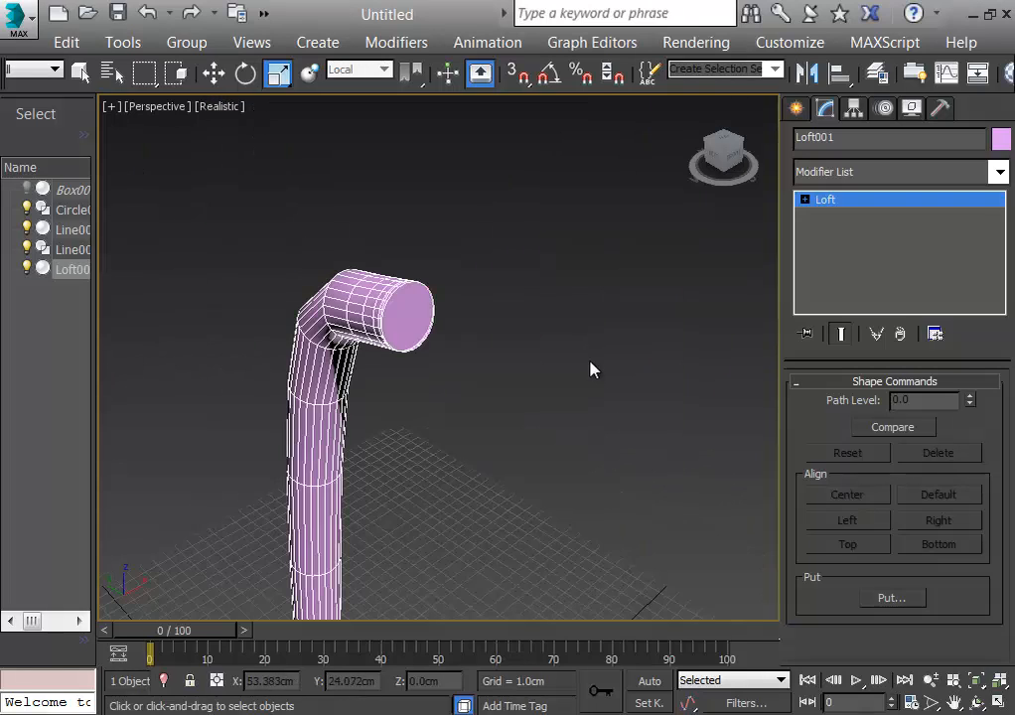
scroll(396, 304, "up", 1)
scroll(396, 308, "down", 5)
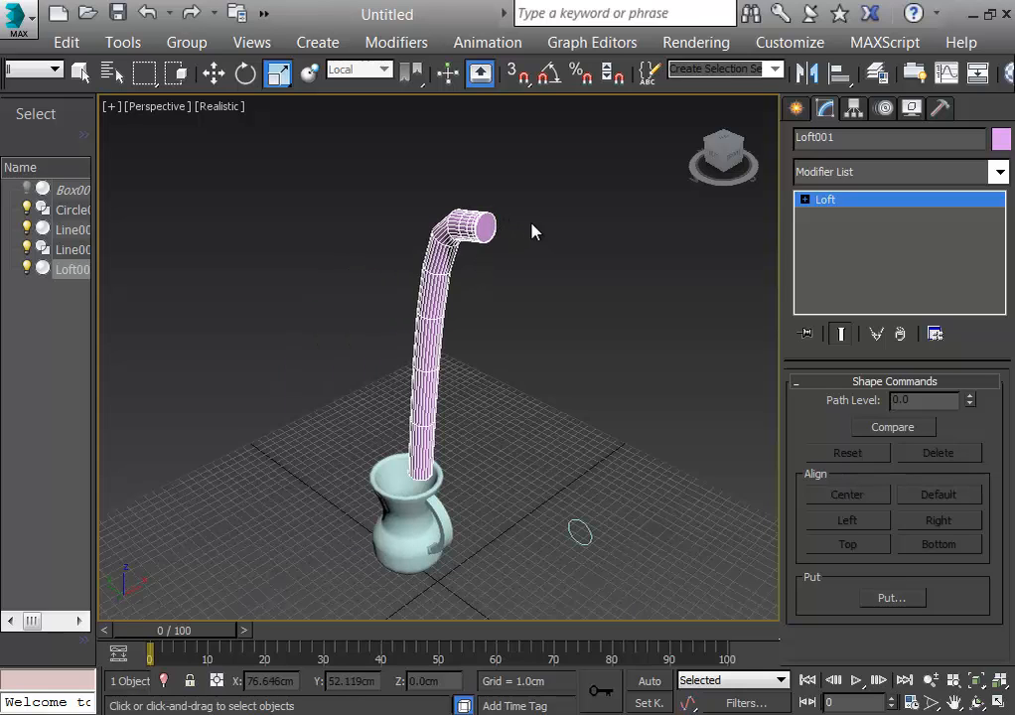
left_click(805, 201)
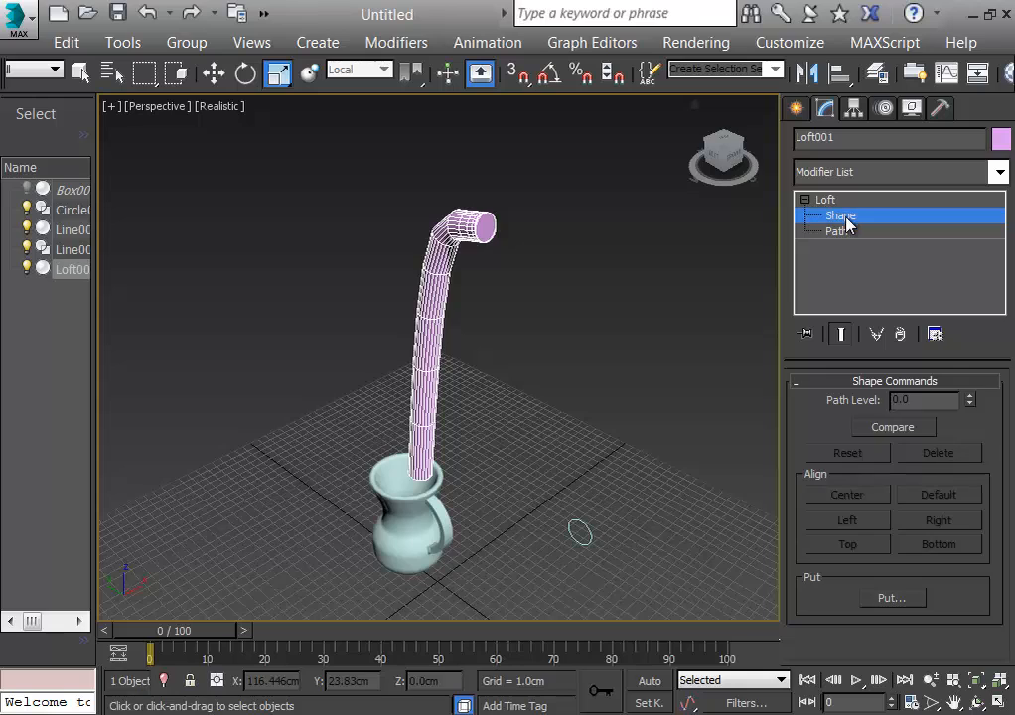
left_click(849, 220)
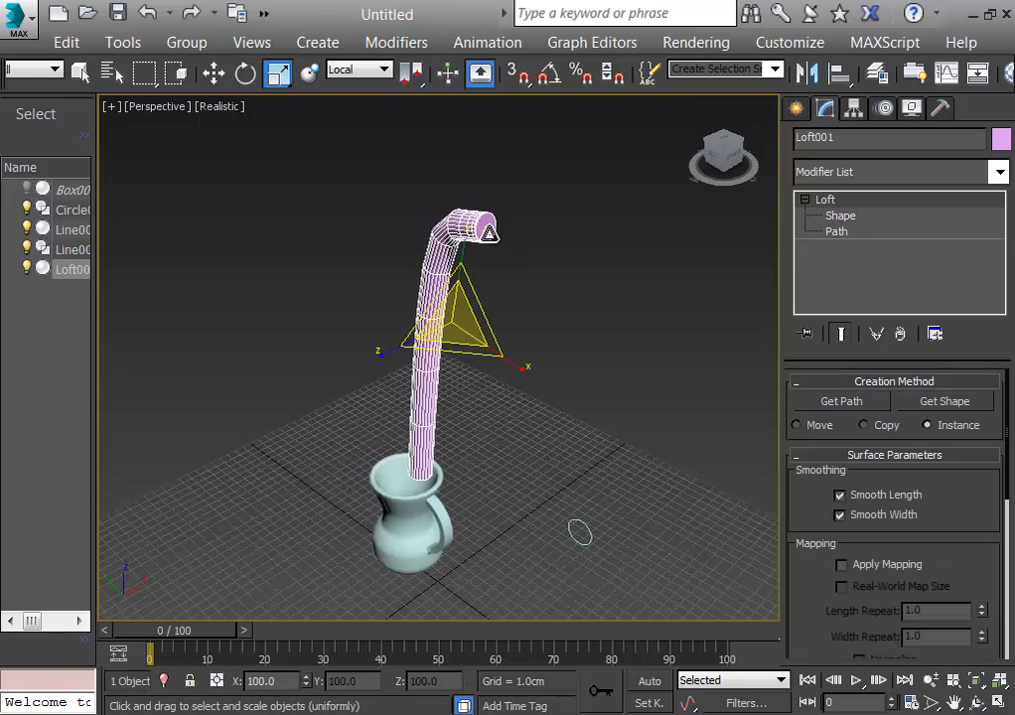
Try to uniformly scale the tube from its capped upper end, and undo the scaling
scroll(1010, 579, "down", 3)
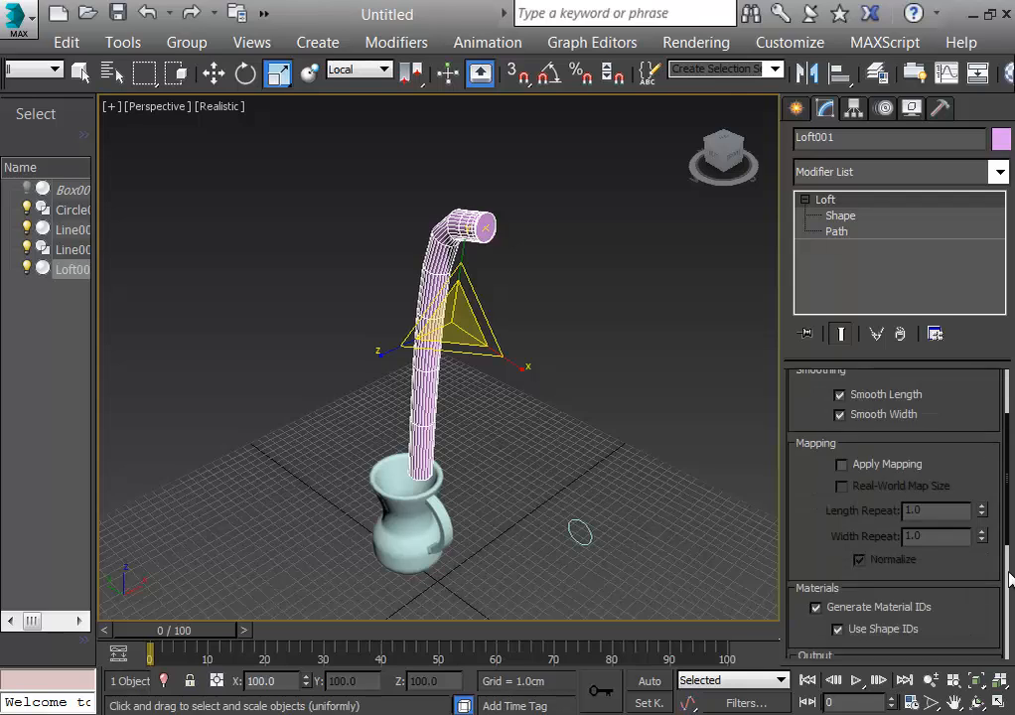
scroll(1010, 579, "down", 6)
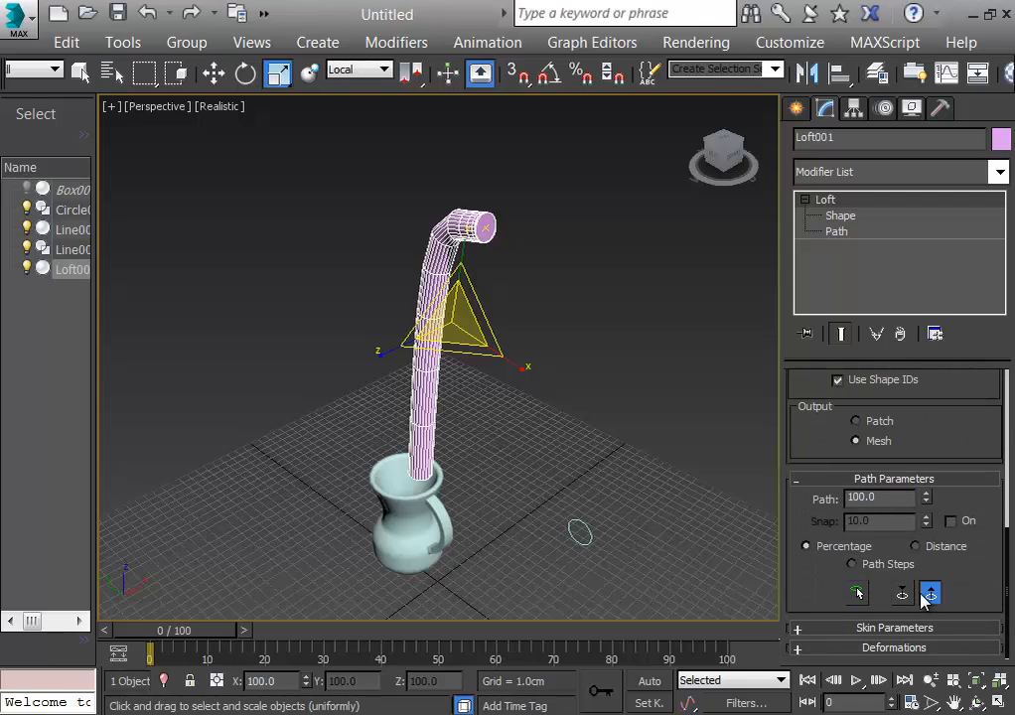
left_click(586, 342)
left_click(480, 228)
left_click_drag(481, 229, 712, 513)
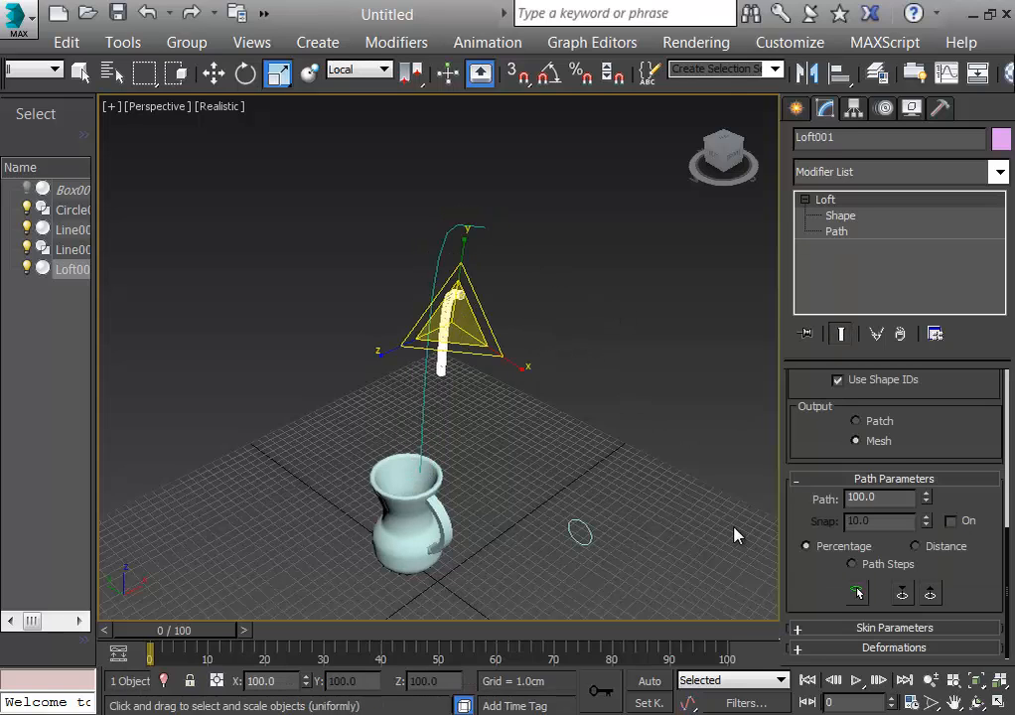
key("ctrl+z")
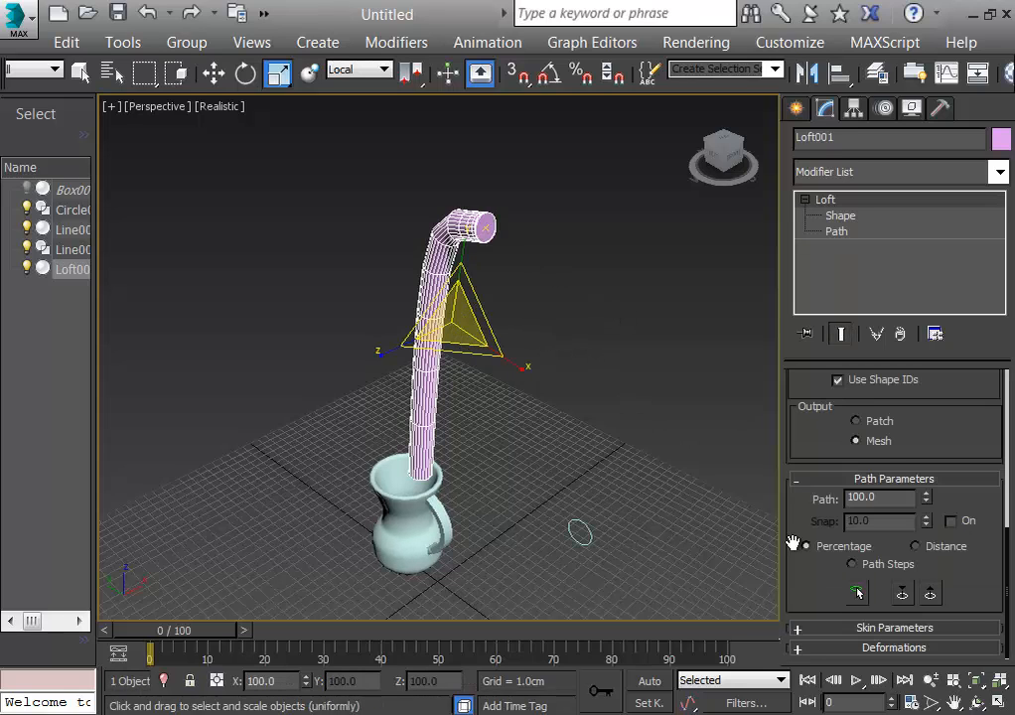
Return to the loft's Shape level with the Move tool active and examine the tube's capped upper end up close
left_click(938, 598)
left_click(840, 215)
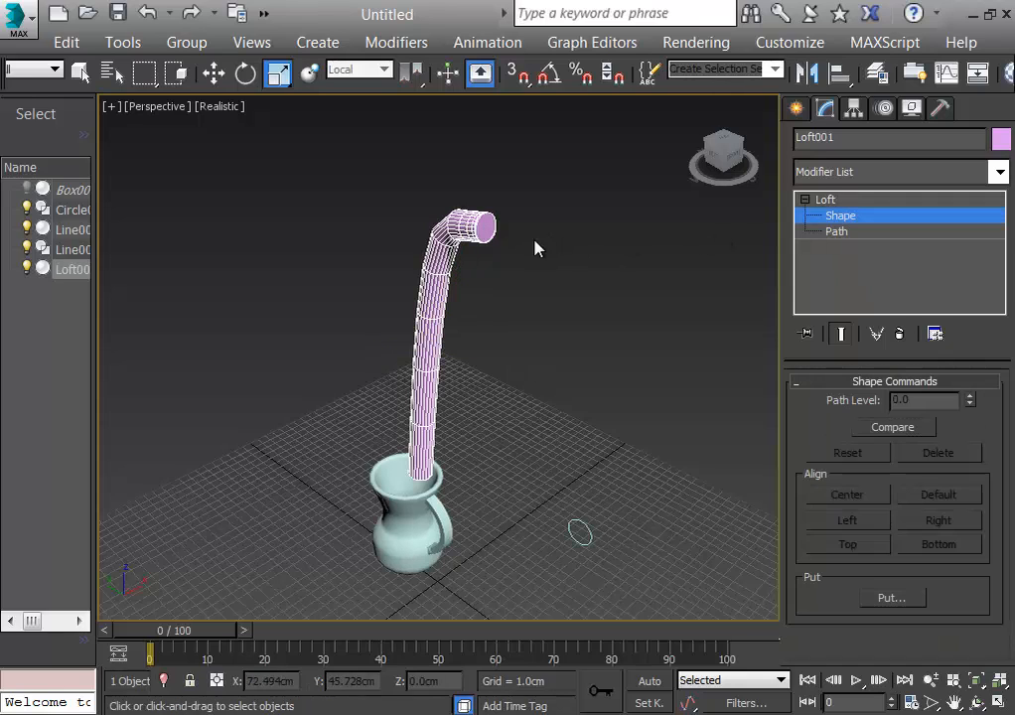
left_click(213, 73)
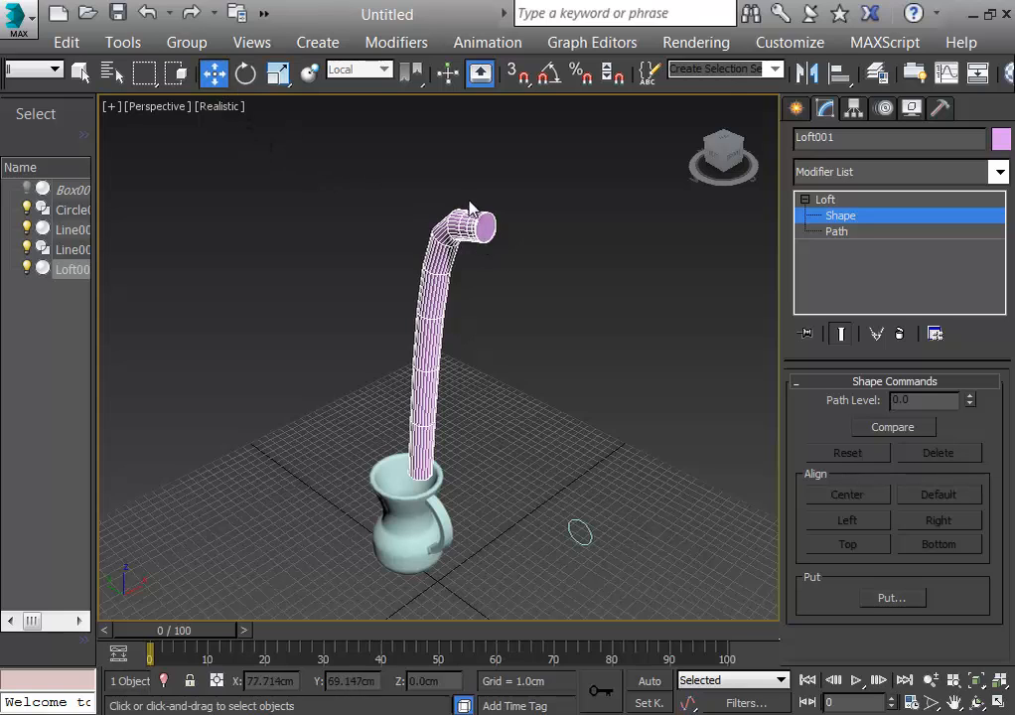
scroll(497, 200, "up", 1)
scroll(497, 199, "down", 1)
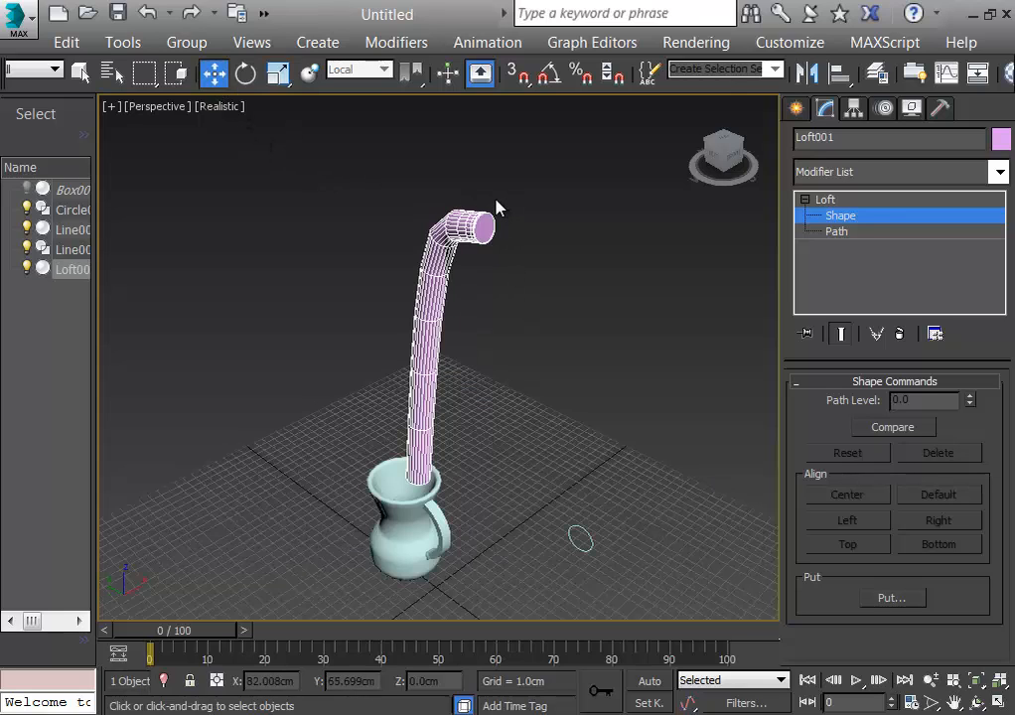
middle_click_drag(480, 203, 490, 264, "alt")
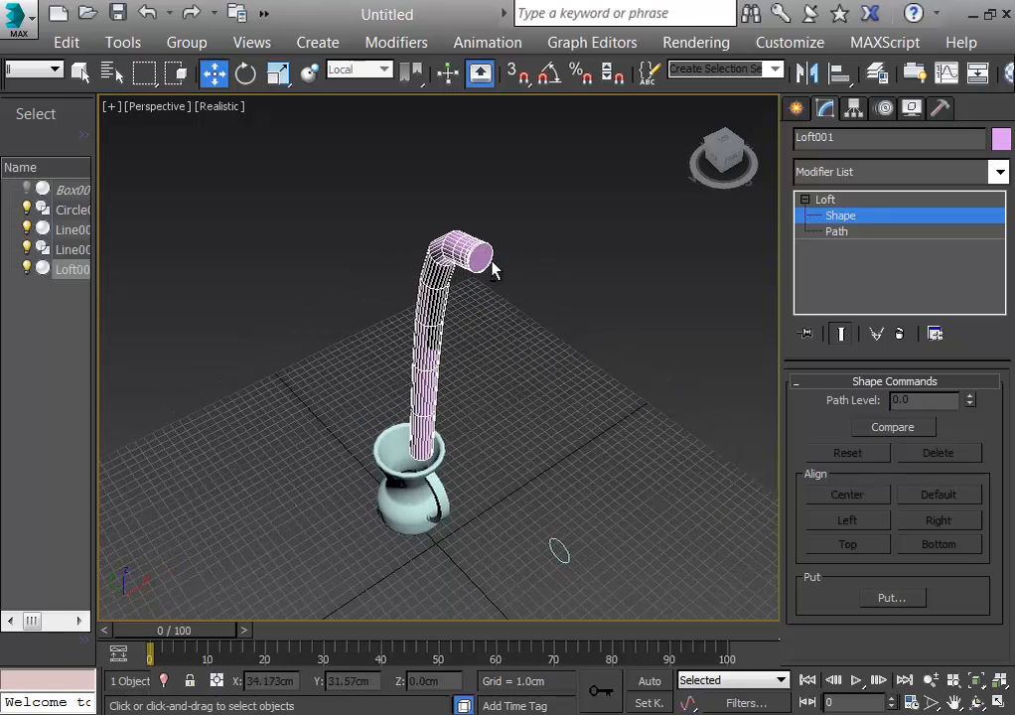
scroll(492, 268, "up", 5)
scroll(506, 268, "up", 4)
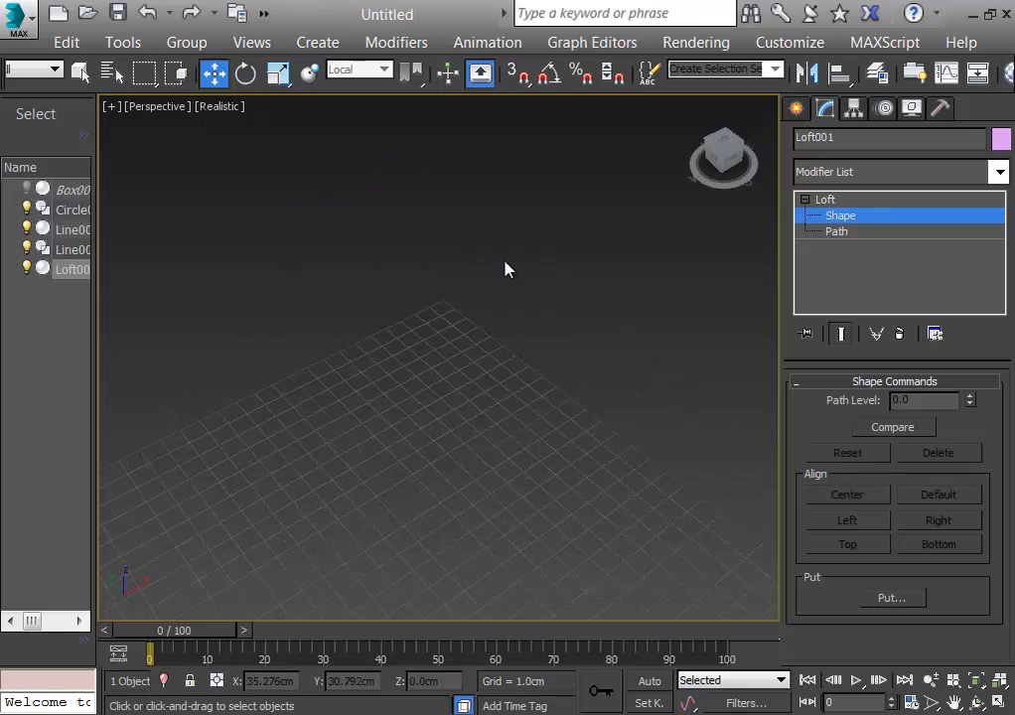
scroll(506, 268, "down", 6)
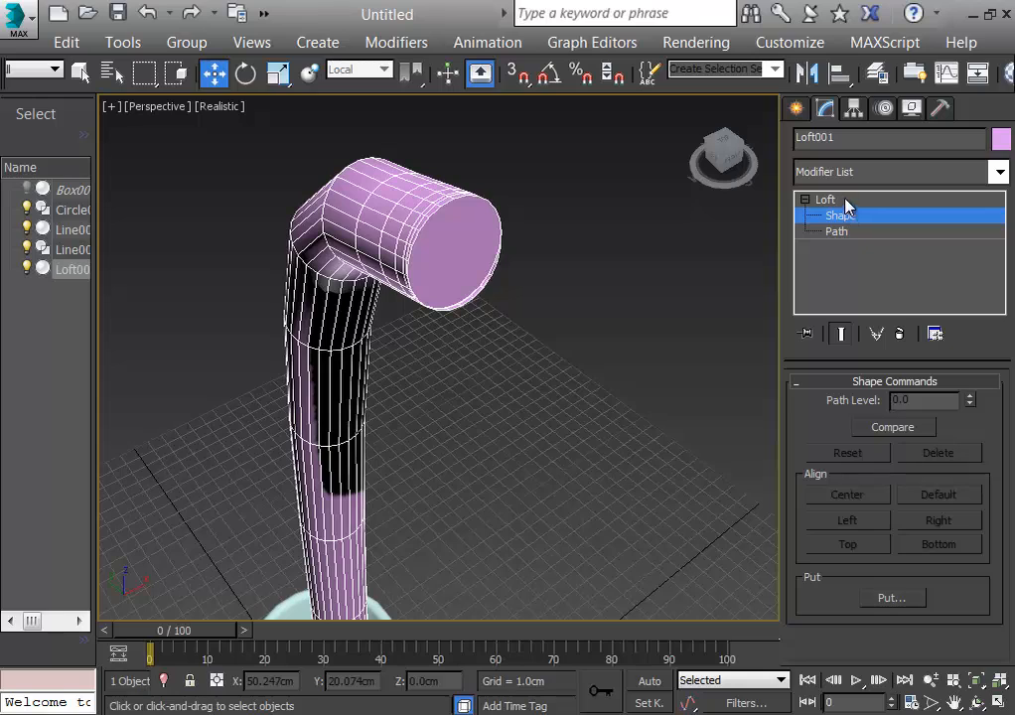
Look through the loft's Shape and Path levels and the path line's sub-objects, ending at the loft's top level
left_click(864, 221)
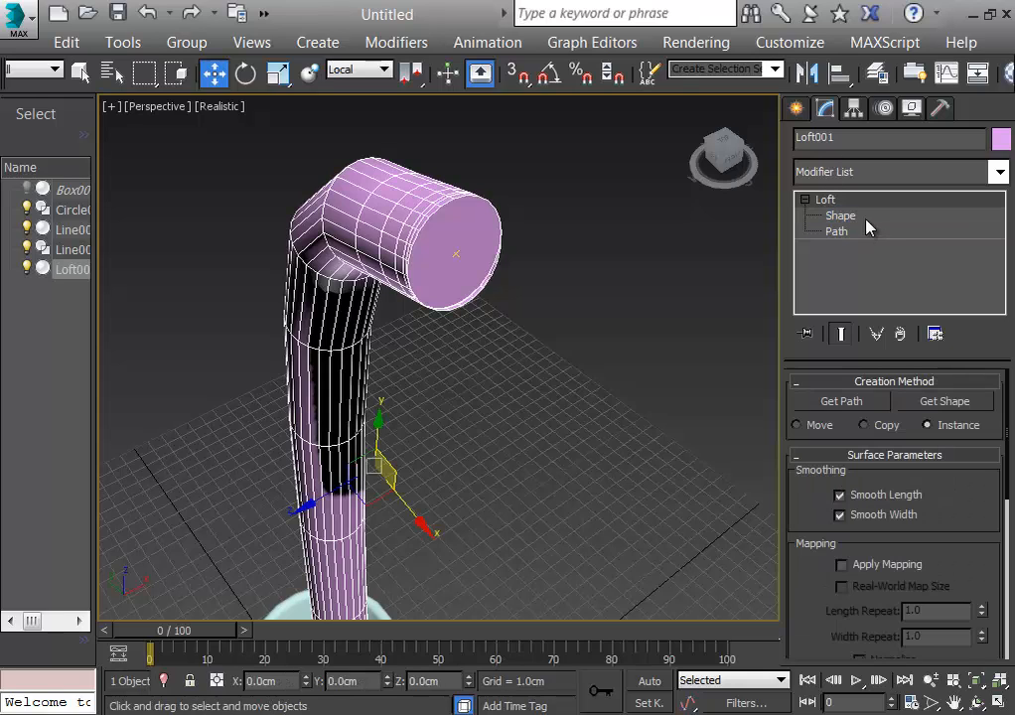
left_click(861, 221)
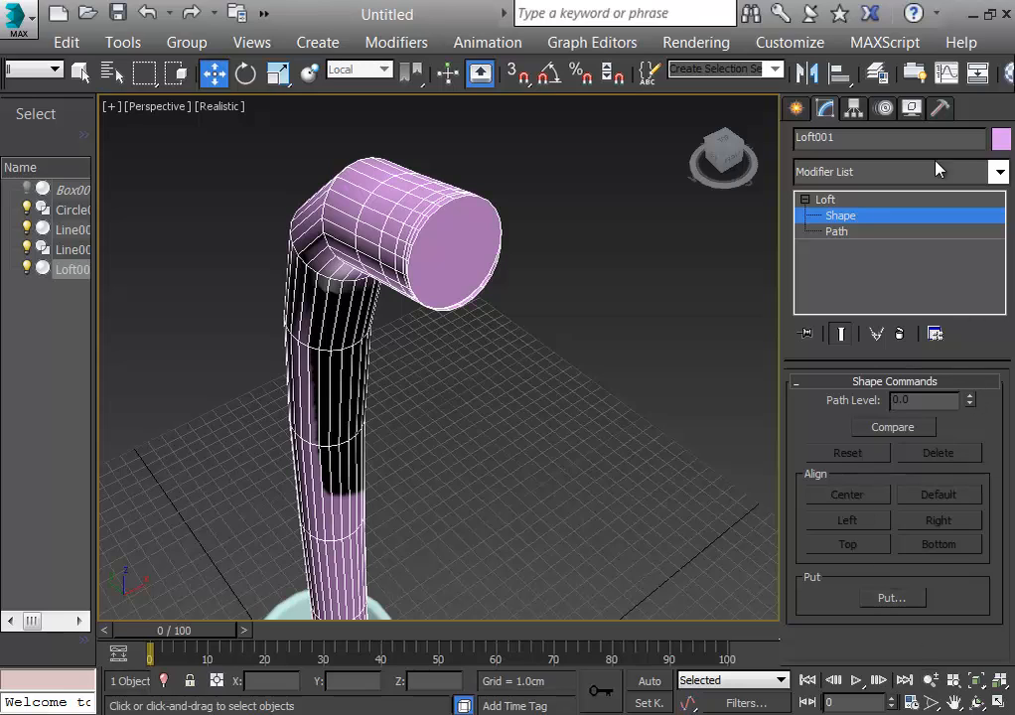
left_click(849, 230)
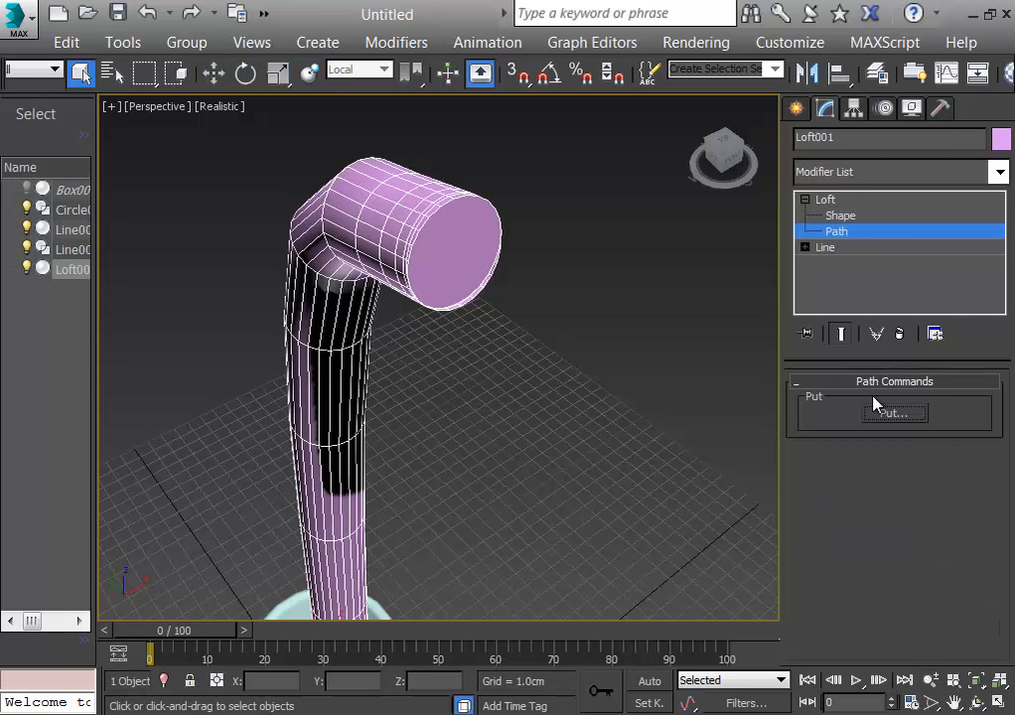
left_click(805, 247)
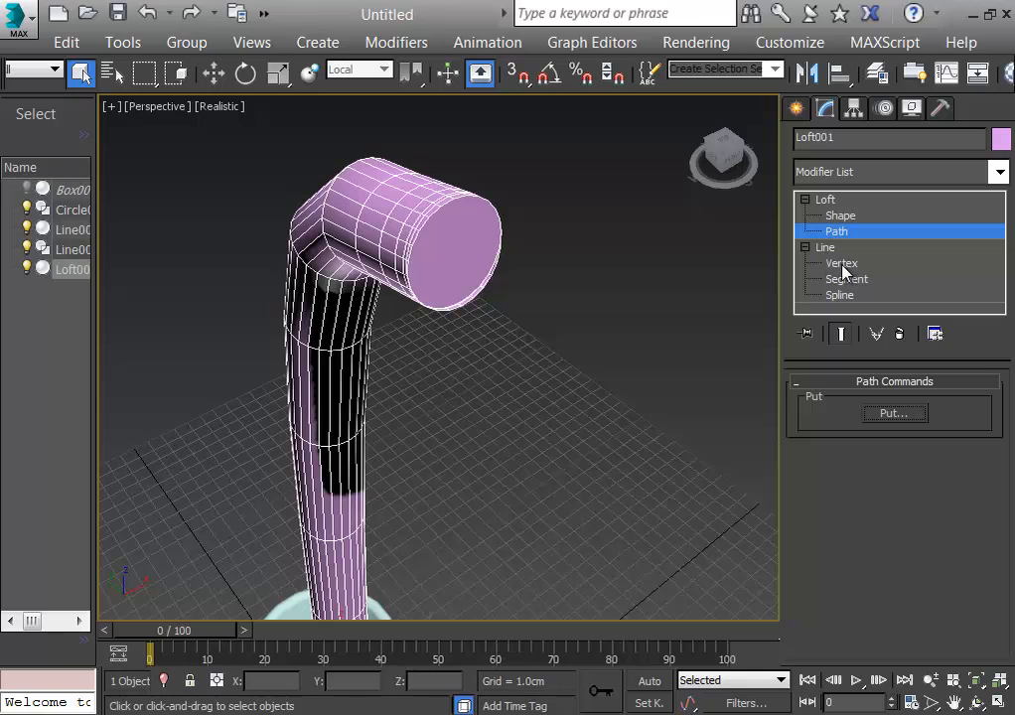
left_click(841, 263)
left_click(840, 215)
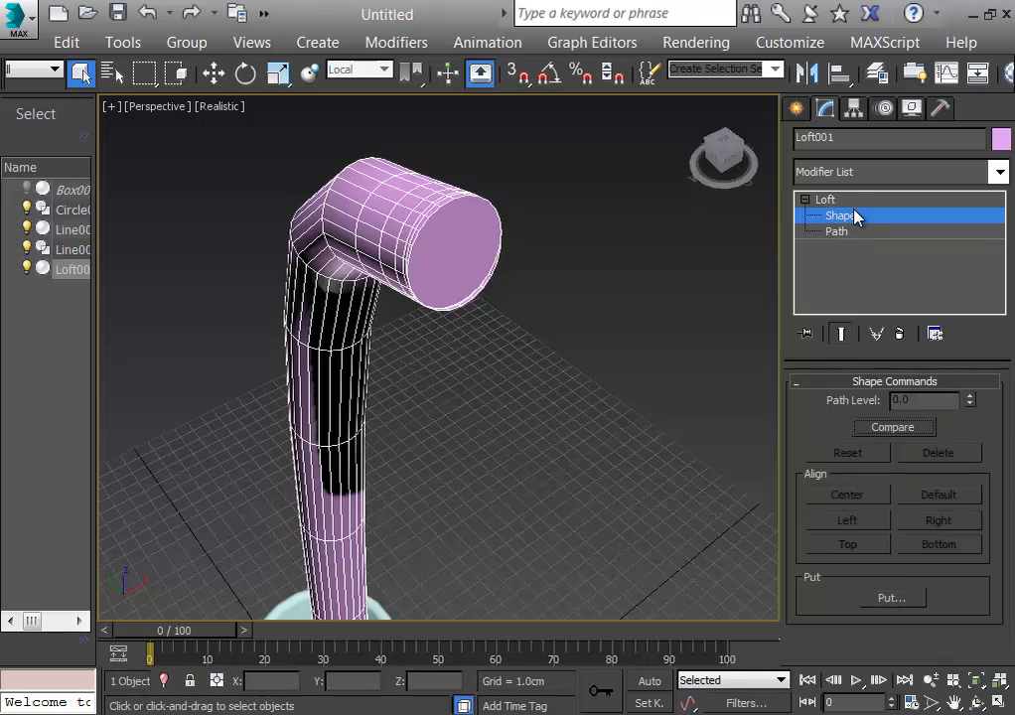
left_click(843, 200)
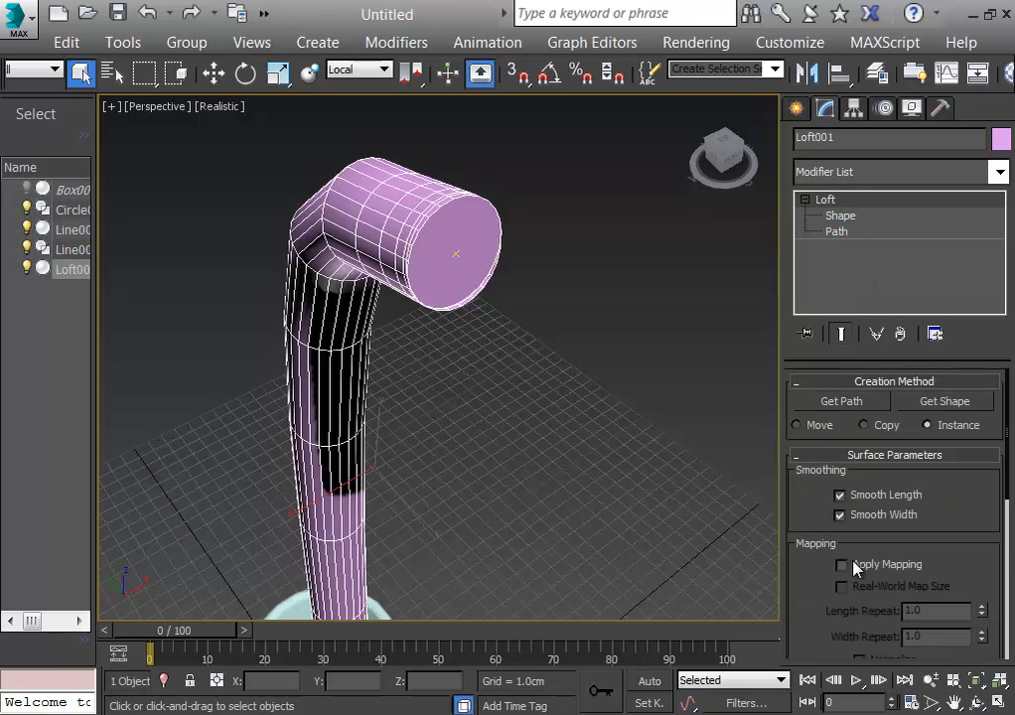
Try the loft's Get Shape and Pick Shape modes to pick the circle at the tube's upper end
left_click(964, 402)
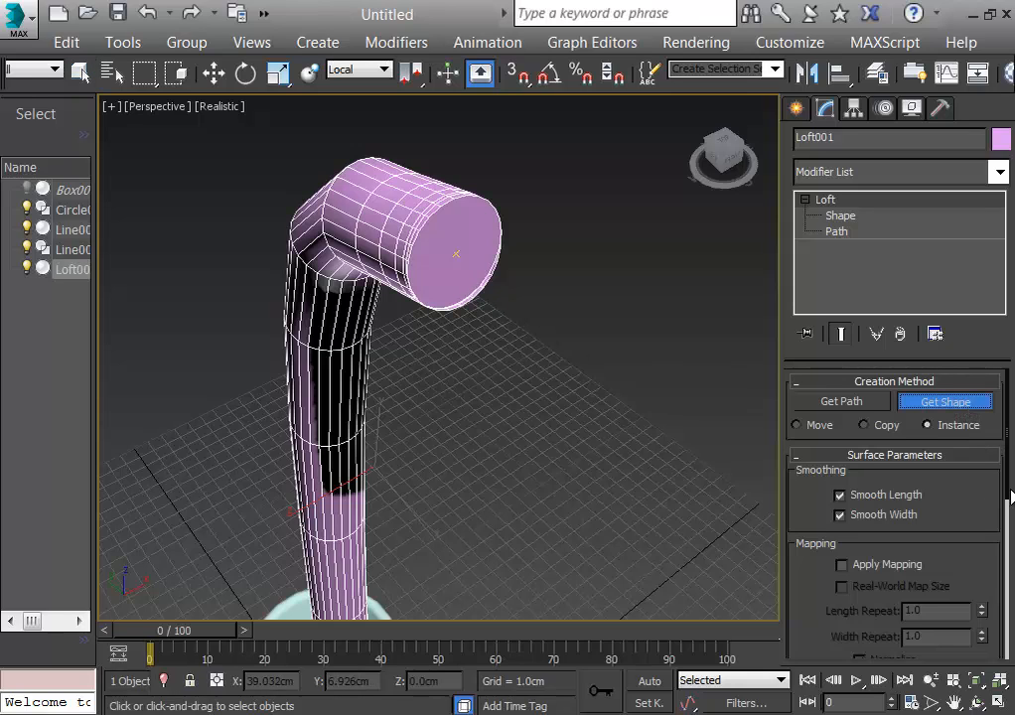
left_click_drag(1010, 493, 993, 653)
left_click(856, 614)
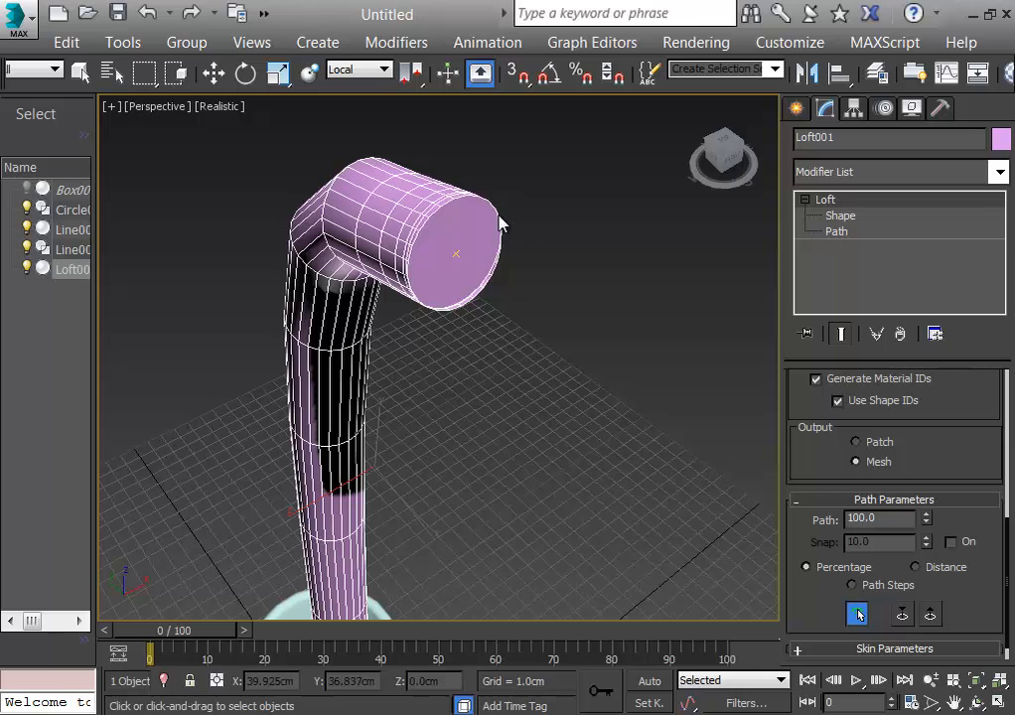
scroll(544, 286, "down", 3)
scroll(544, 287, "up", 3)
scroll(543, 287, "down", 3)
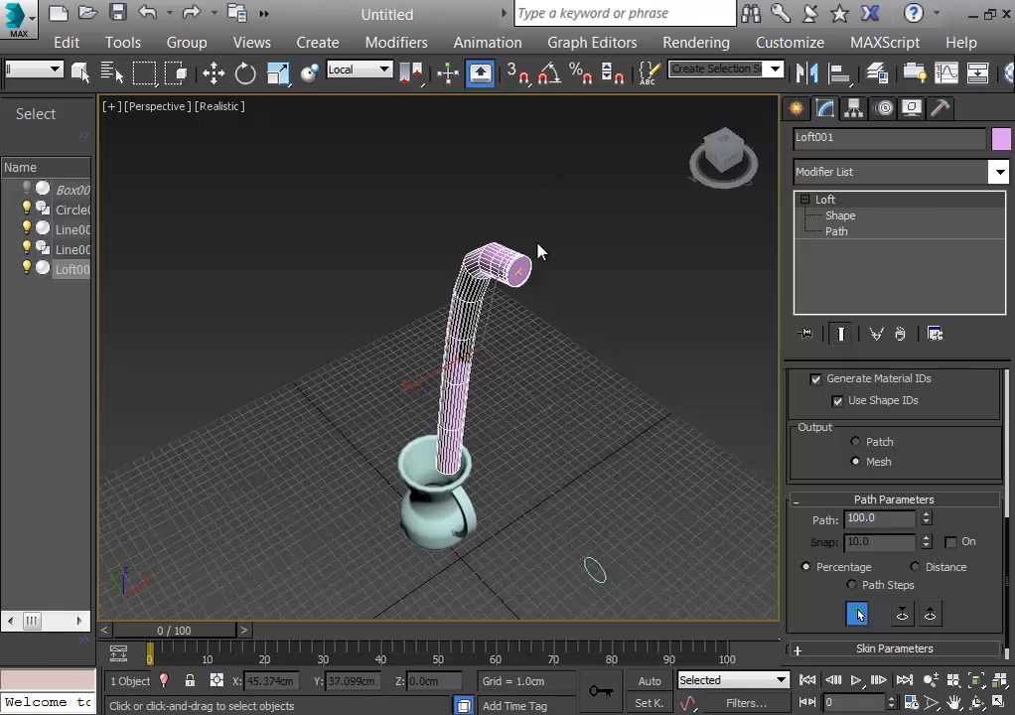
Enter the loft's Shape level with the Move tool and inspect the tube in the Top and Left views
left_click(842, 217)
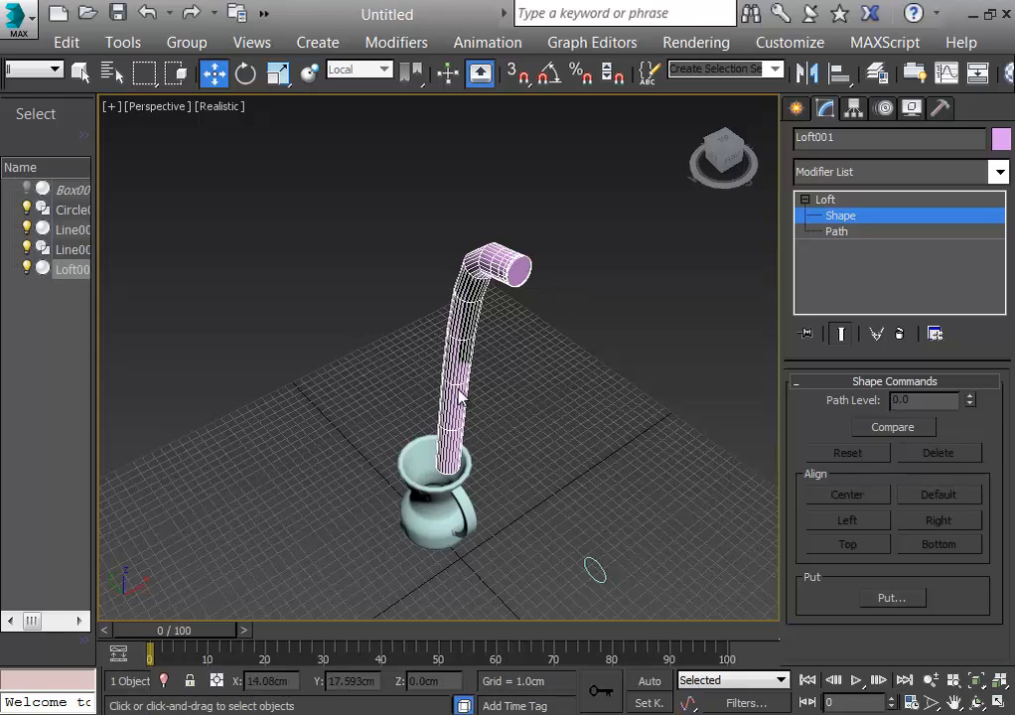
key("t")
key("z")
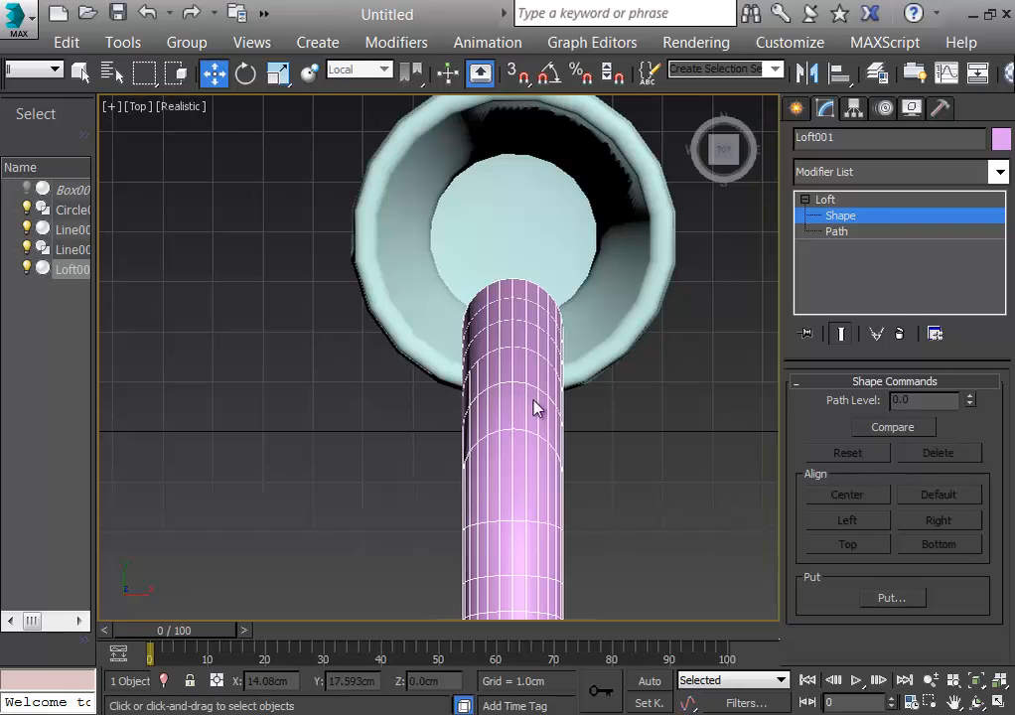
key("l")
middle_click_drag(571, 340, 349, 626)
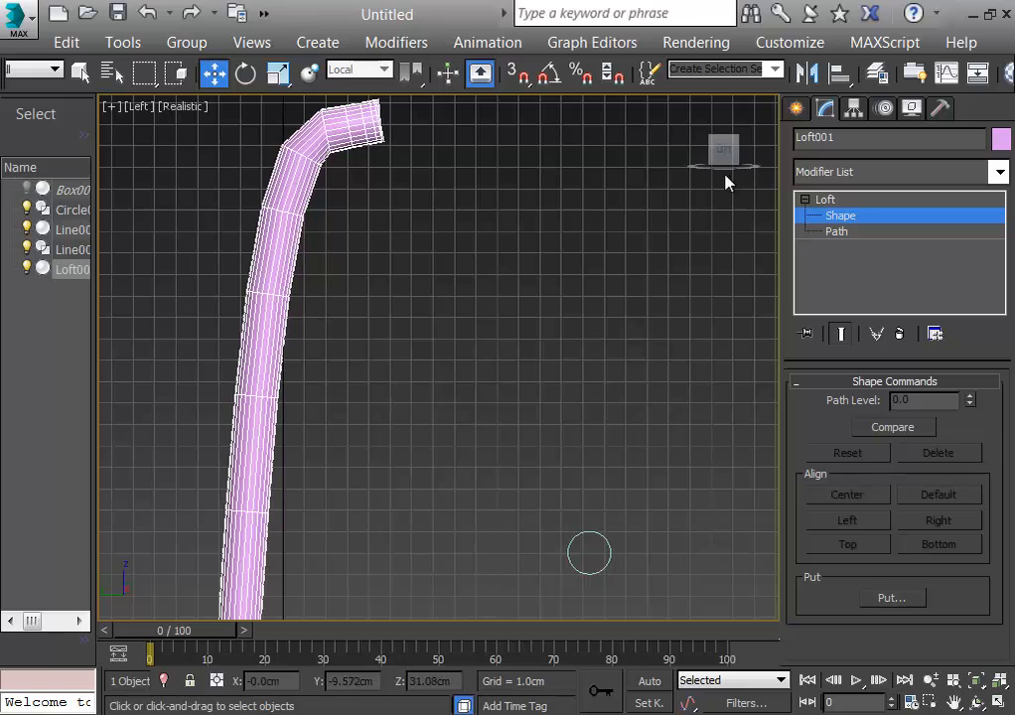
Delete the tube loft from its top level, and undo the deletion
left_click(849, 200)
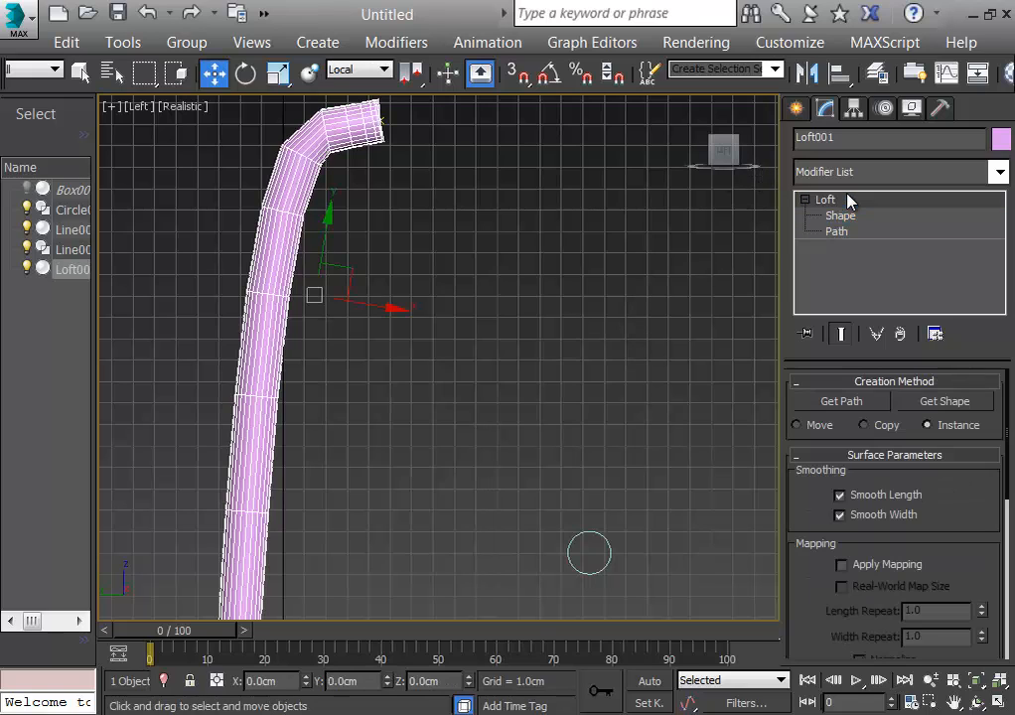
key("Delete")
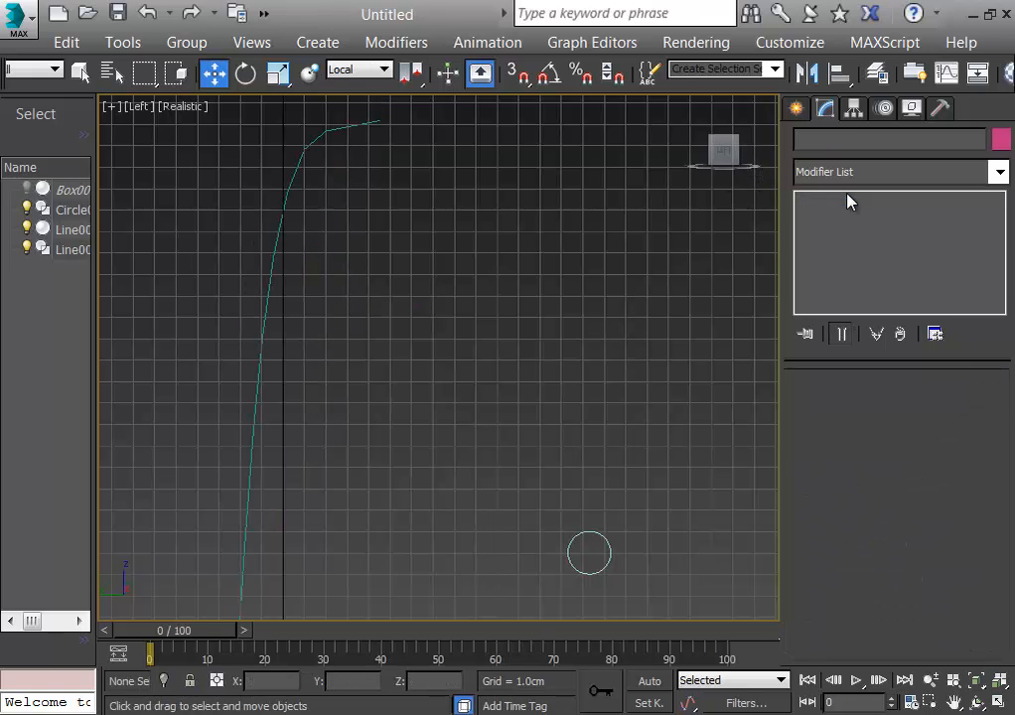
left_click_drag(770, 104, 812, 116)
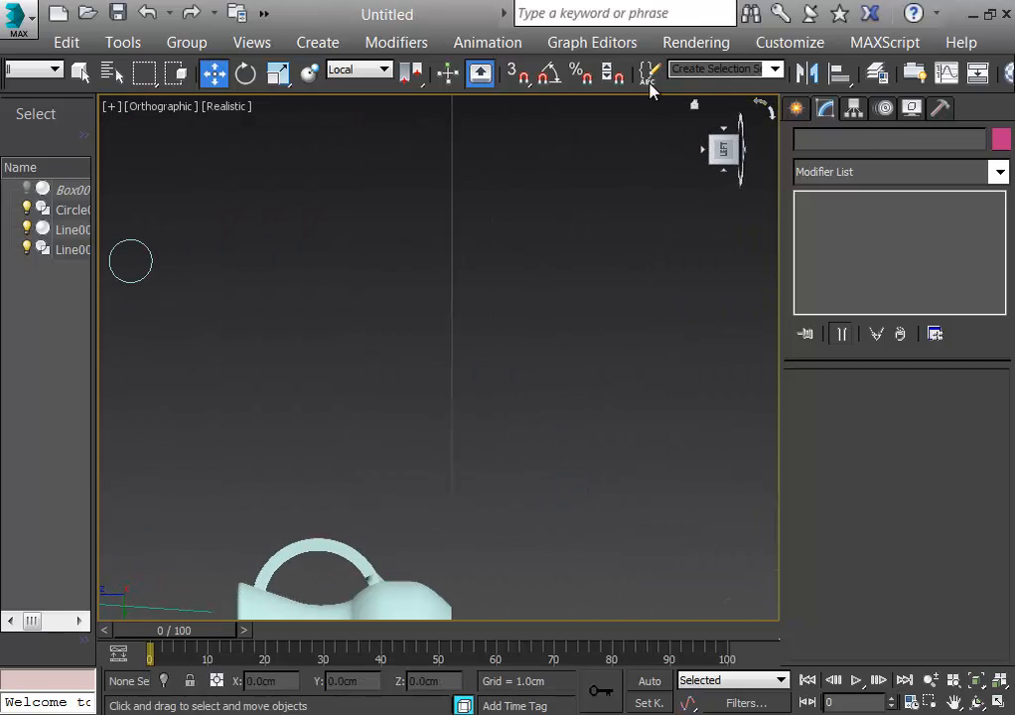
key("ctrl+z")
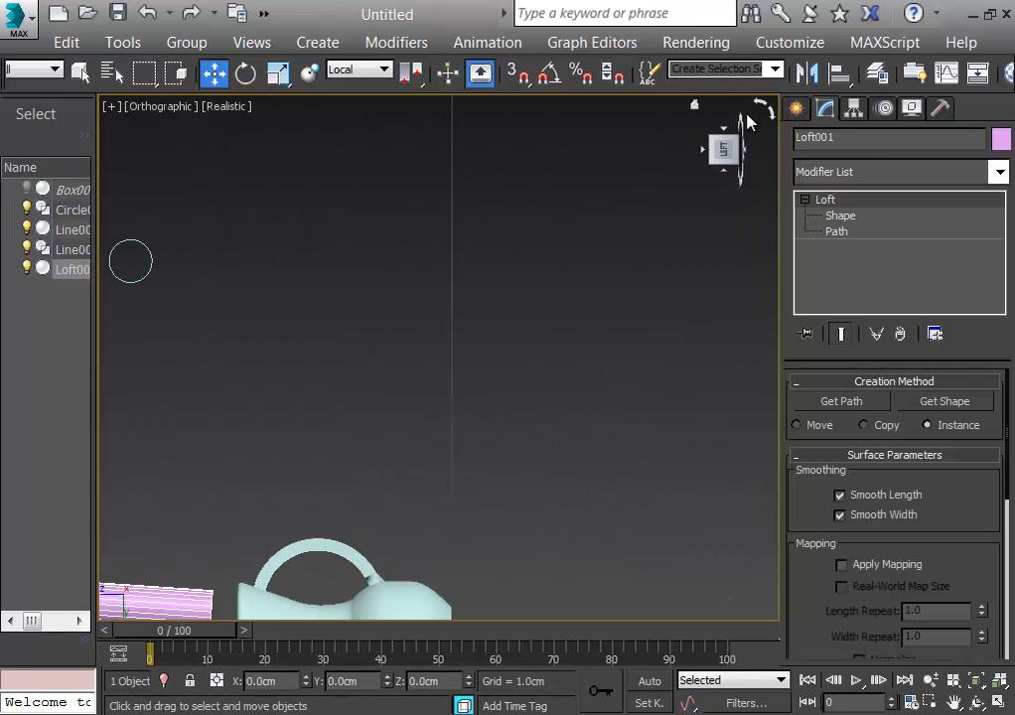
Draw a small circle of about 0.37 cm radius beside the existing circle in the Left view
left_click(673, 107)
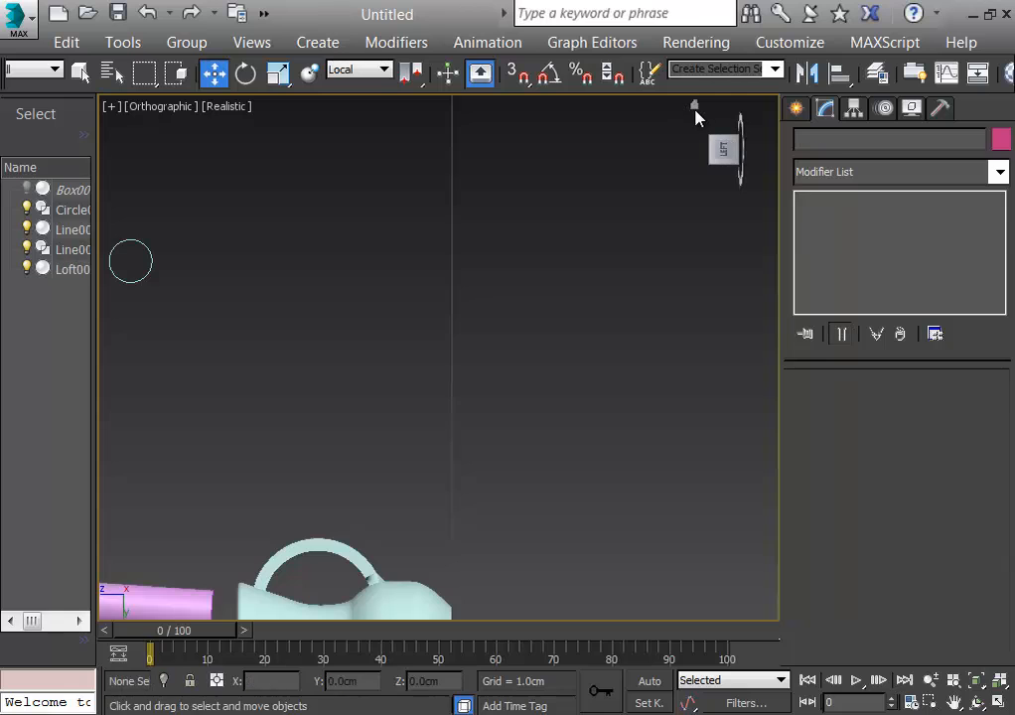
left_click(695, 106)
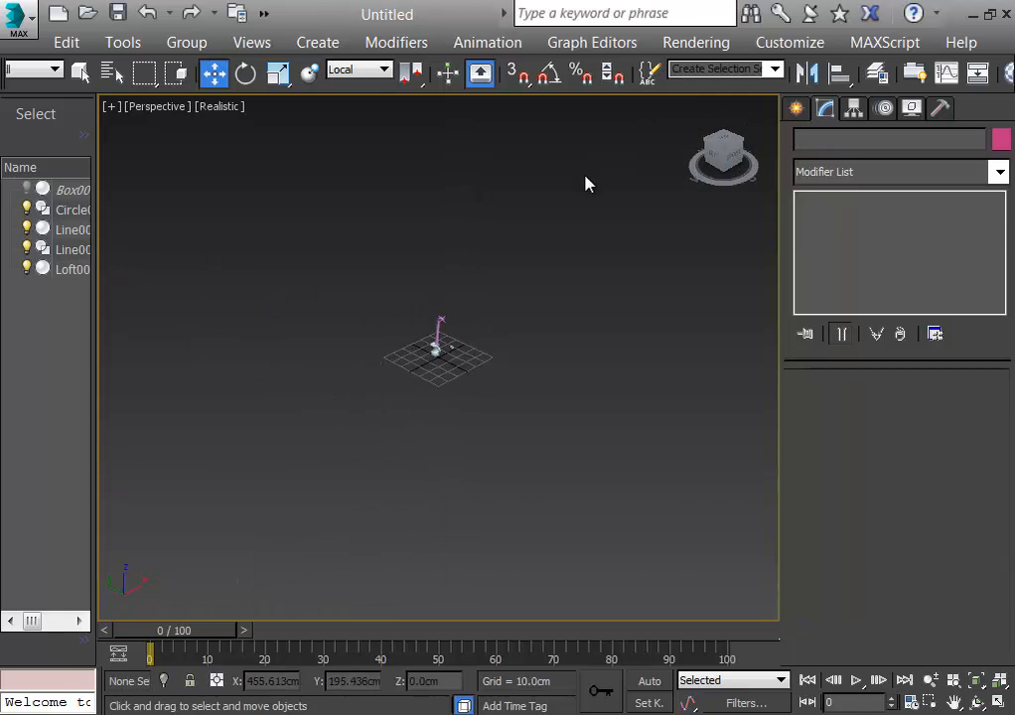
key("l")
scroll(591, 316, "down", 3)
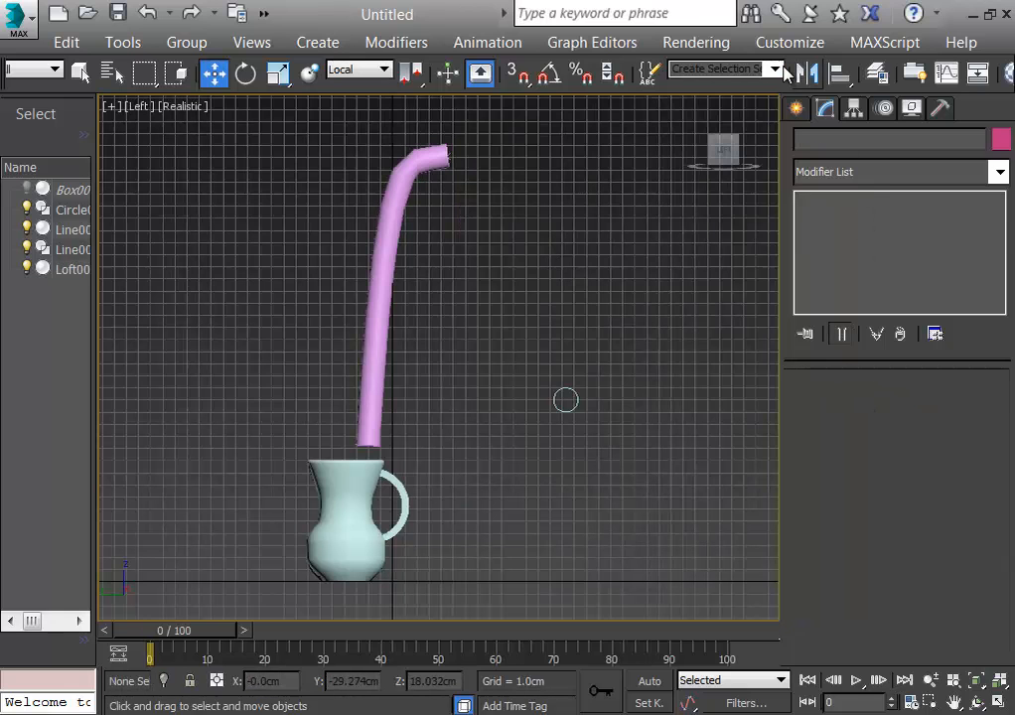
left_click(798, 109)
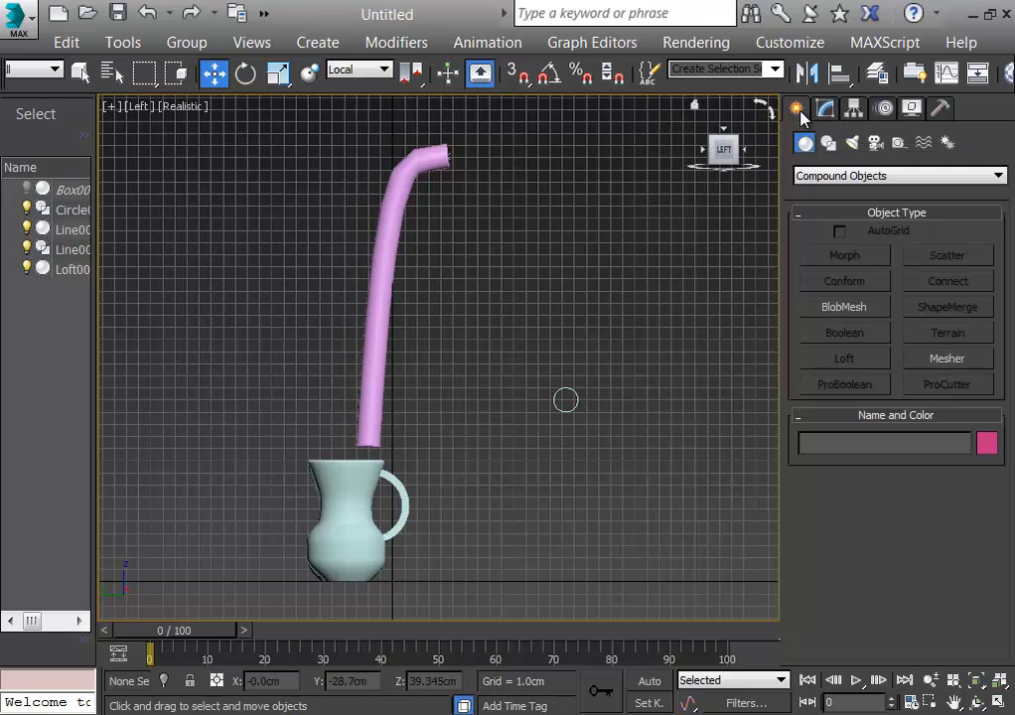
left_click(829, 144)
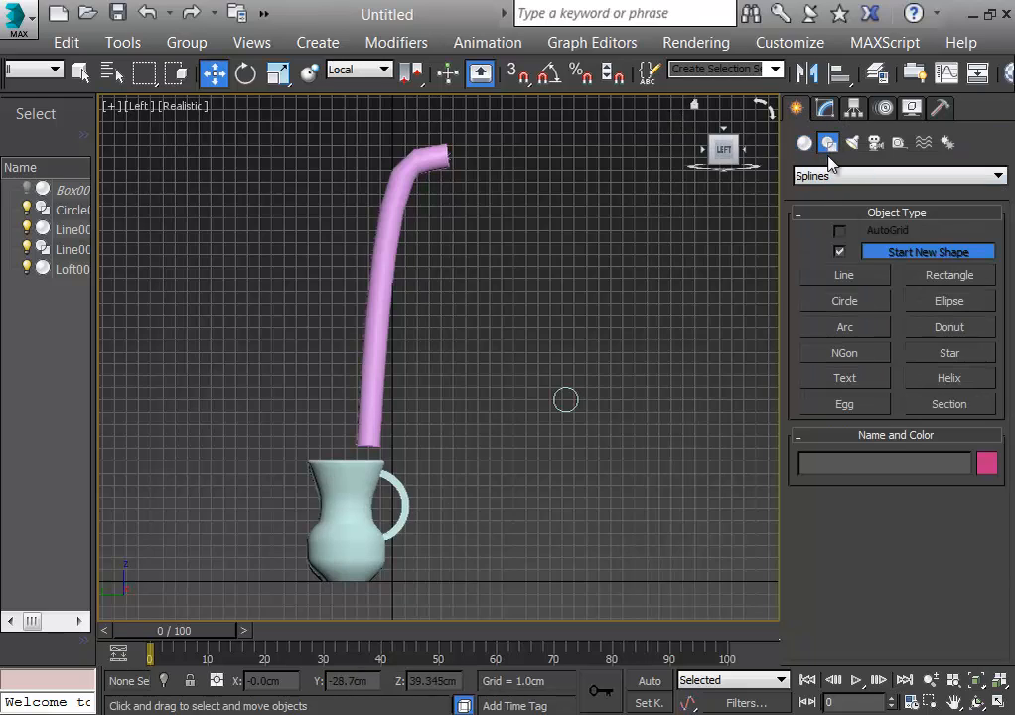
left_click(856, 301)
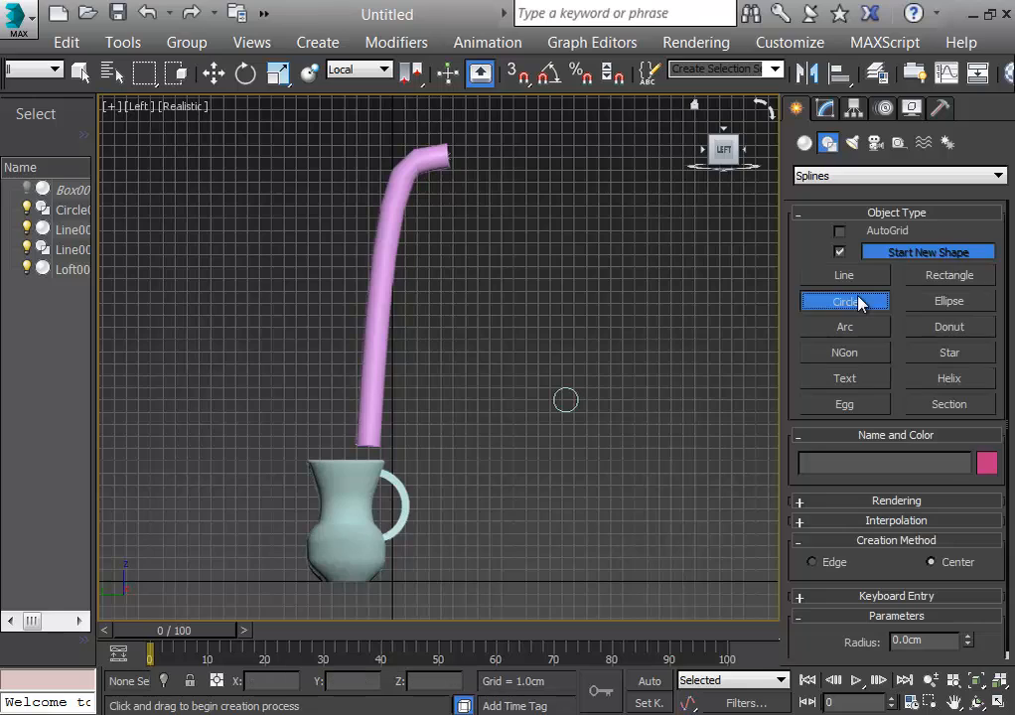
left_click_drag(623, 401, 627, 403)
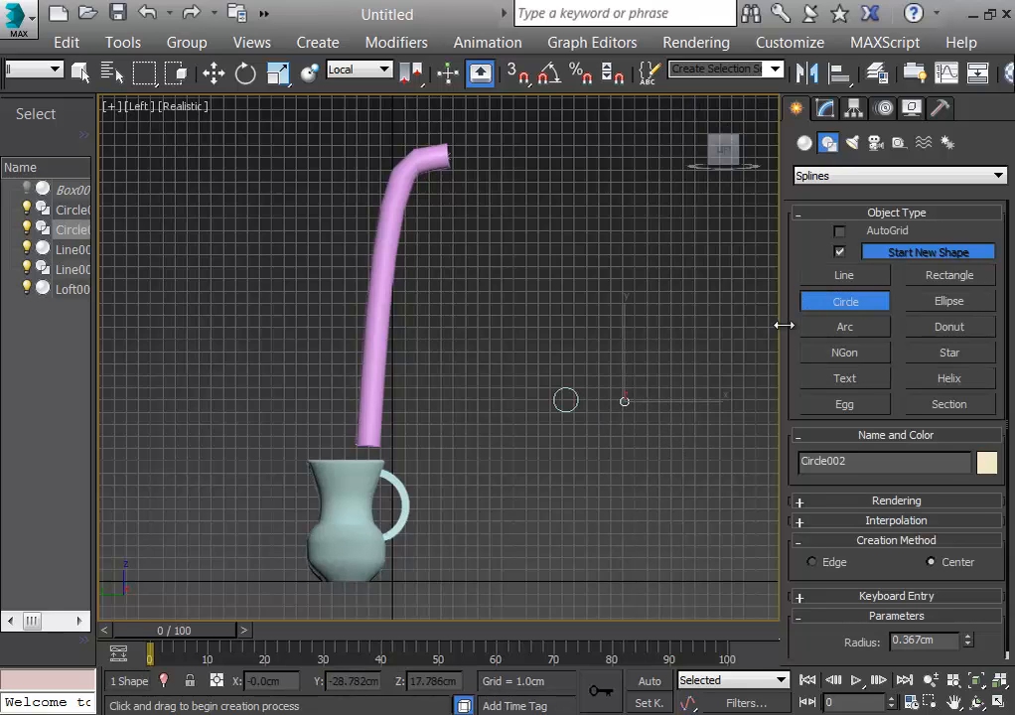
Set the small circle's radius to 0.1 cm
left_click(825, 109)
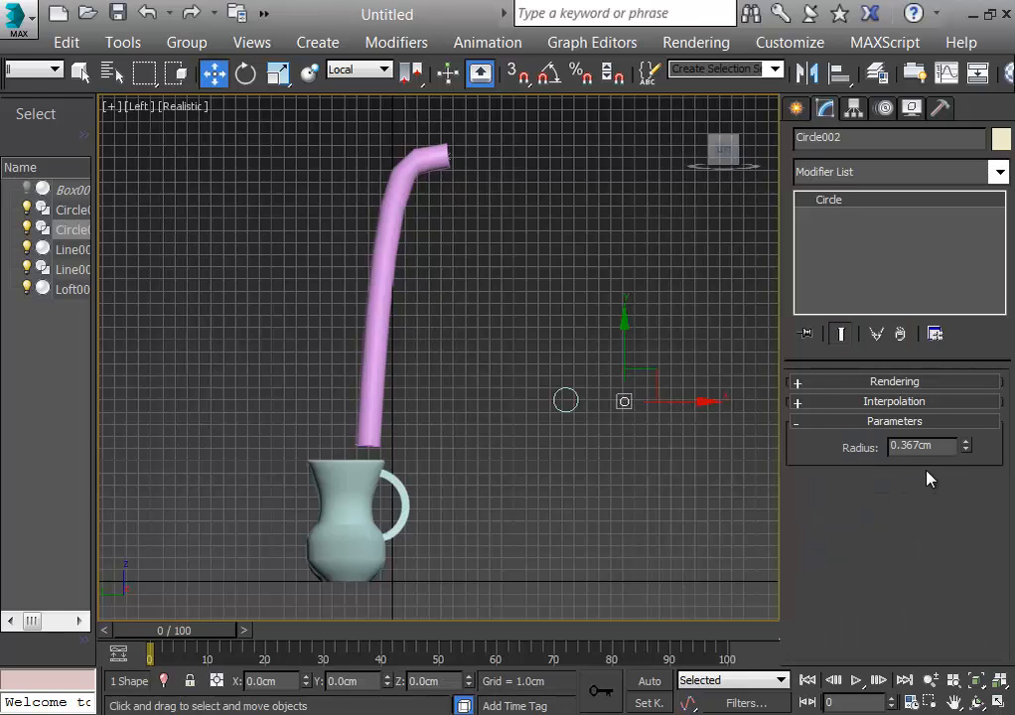
left_click_drag(949, 445, 822, 448)
type("0.1")
key("Return")
Delete the tube loft and create a new loft along the bent line using the larger circle as its shape
left_click(66, 289)
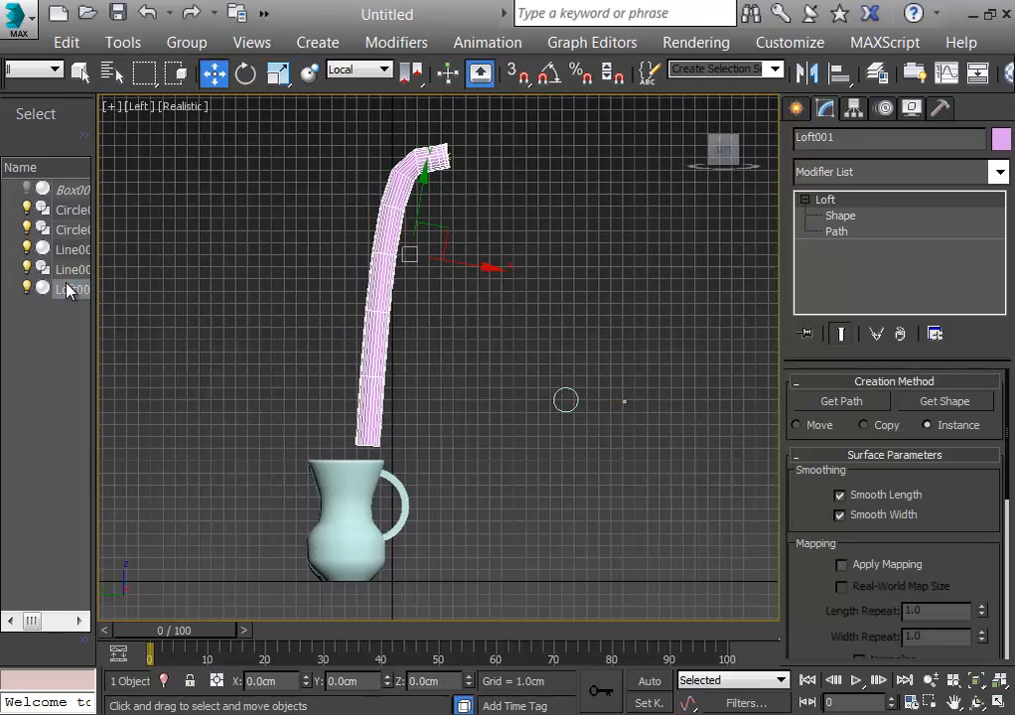
key("Delete")
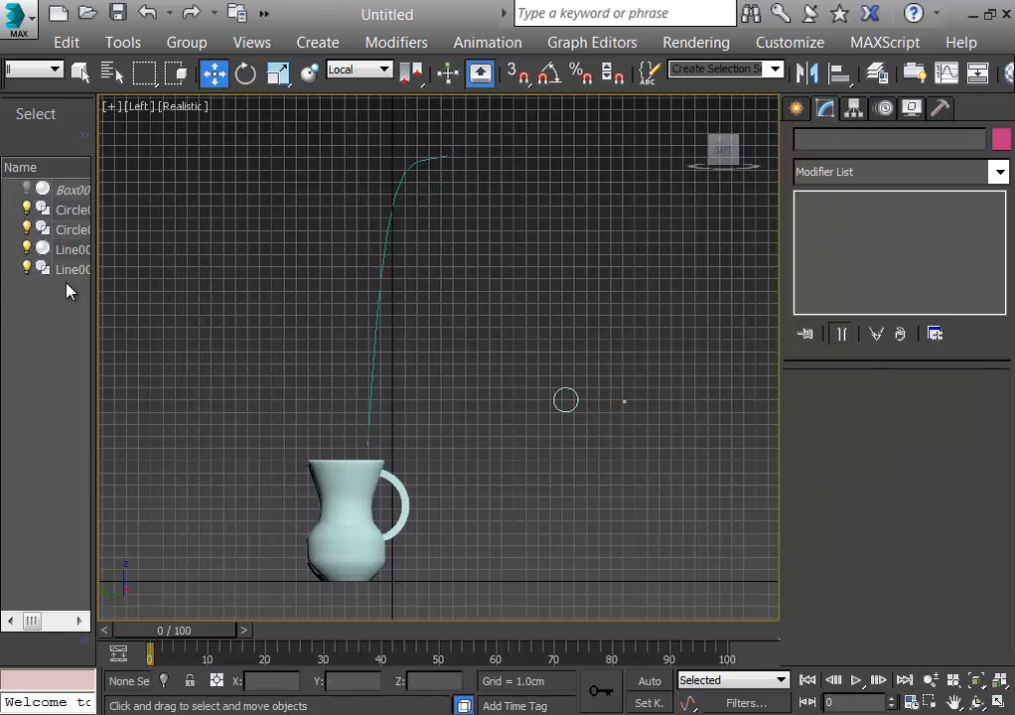
left_click(59, 268)
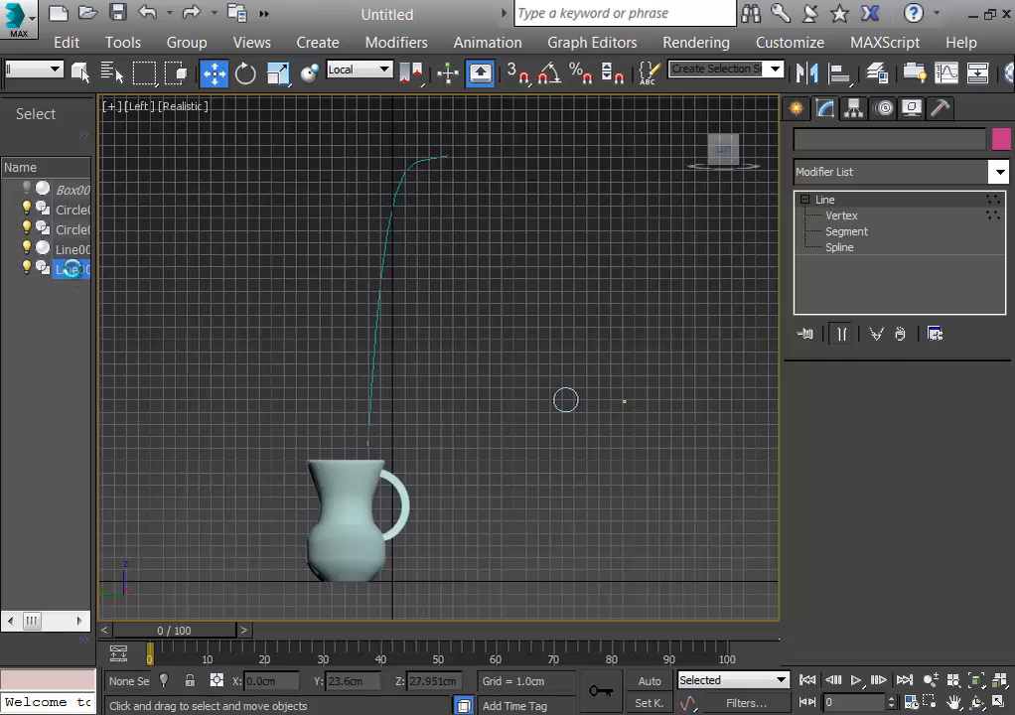
key("1")
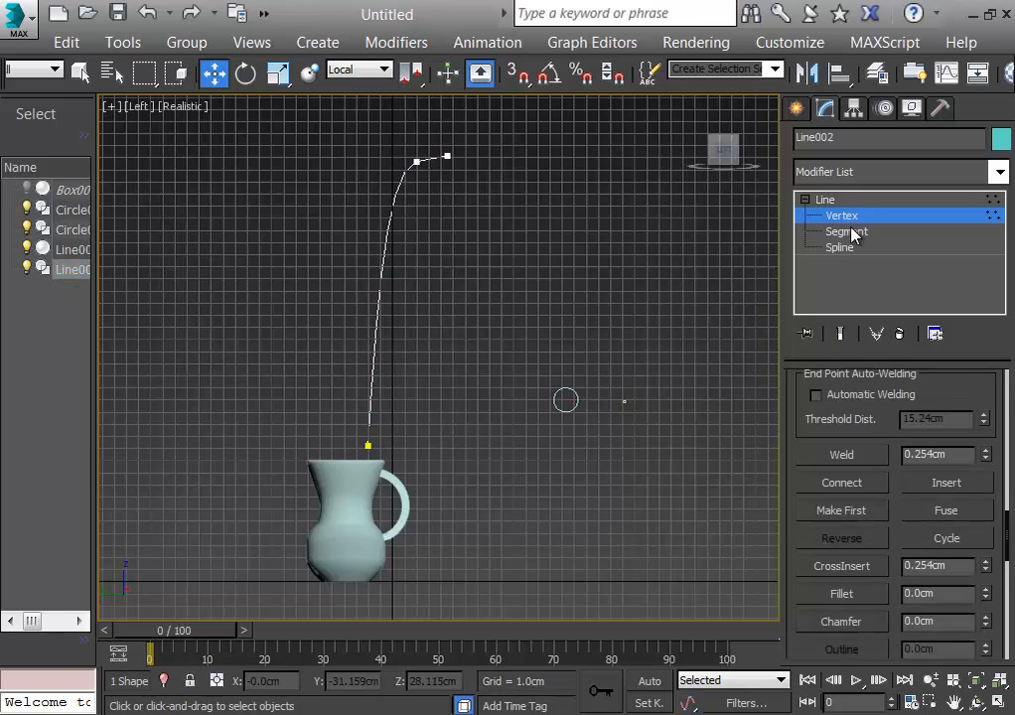
left_click(796, 109)
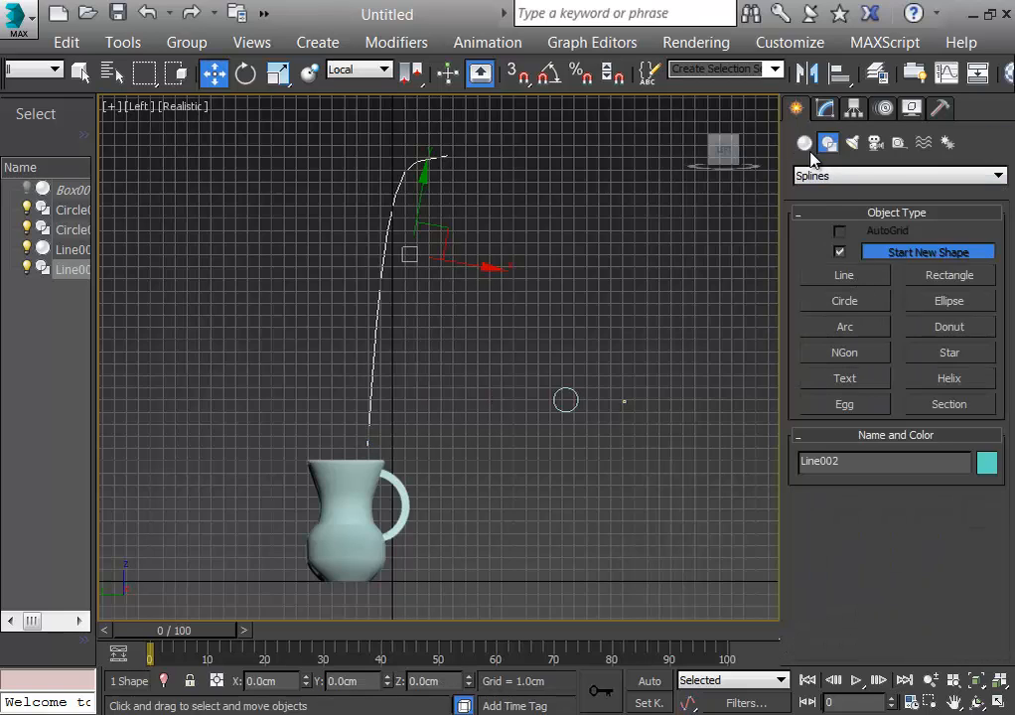
left_click(806, 144)
left_click(843, 360)
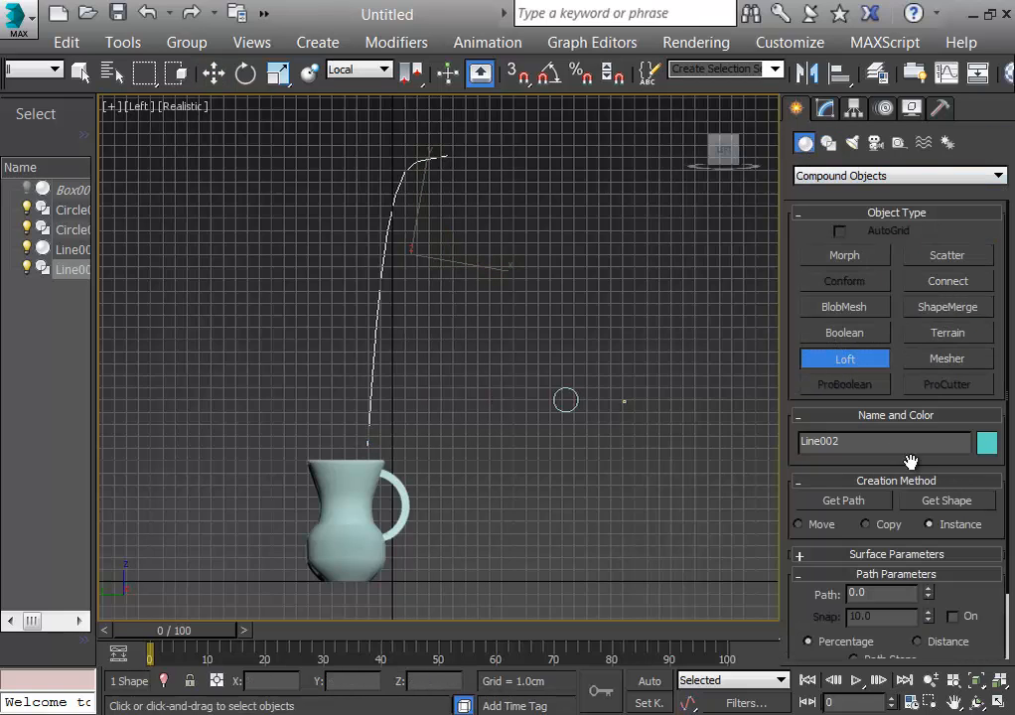
left_click(947, 500)
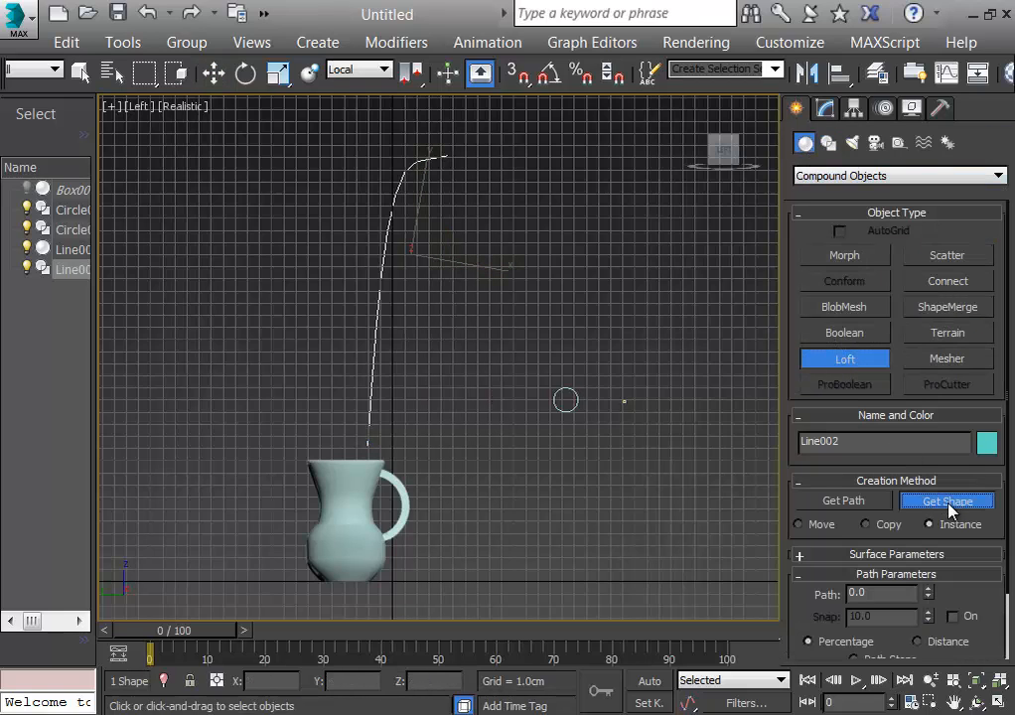
left_click(566, 401)
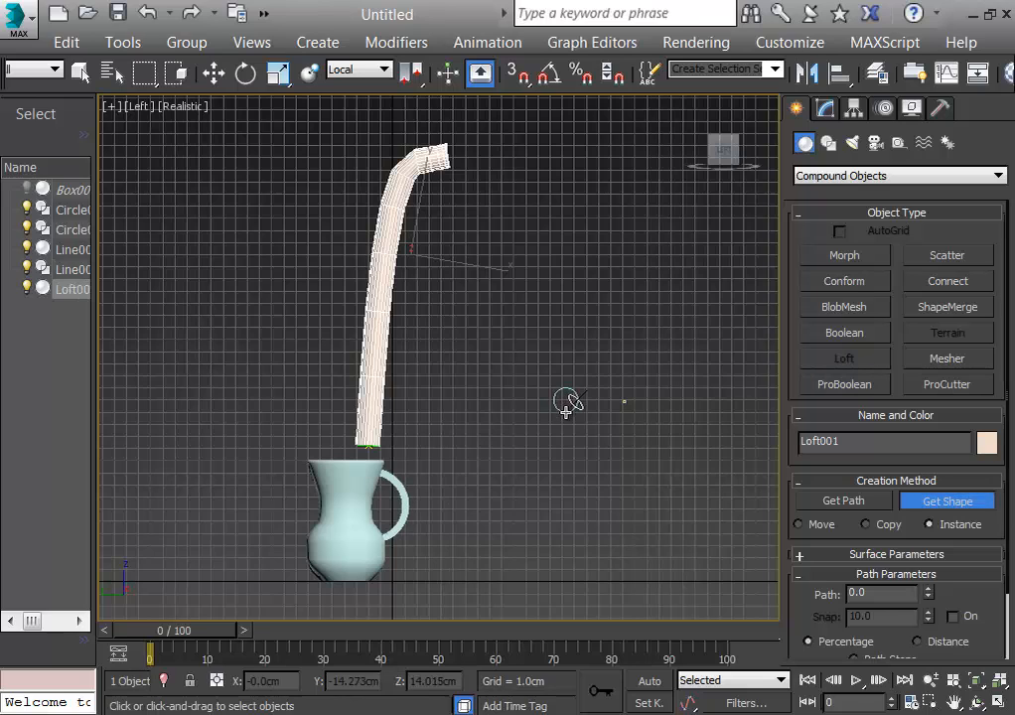
Set the loft's path position to 100 percent and get the small circle as its end shape
double_click(864, 593)
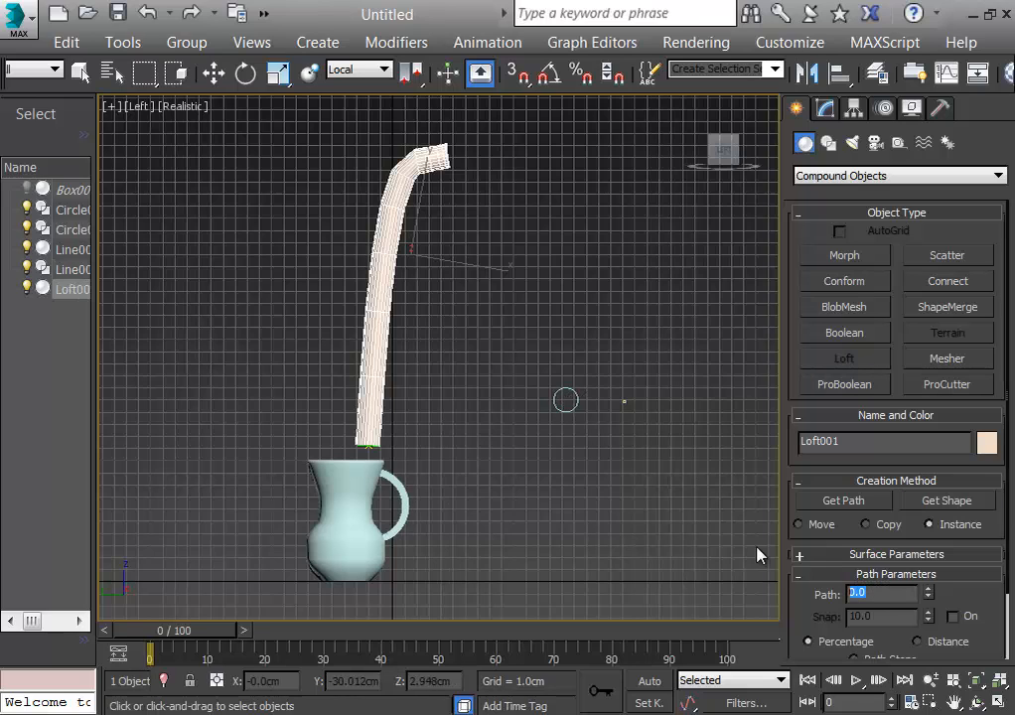
type("100")
key("Return")
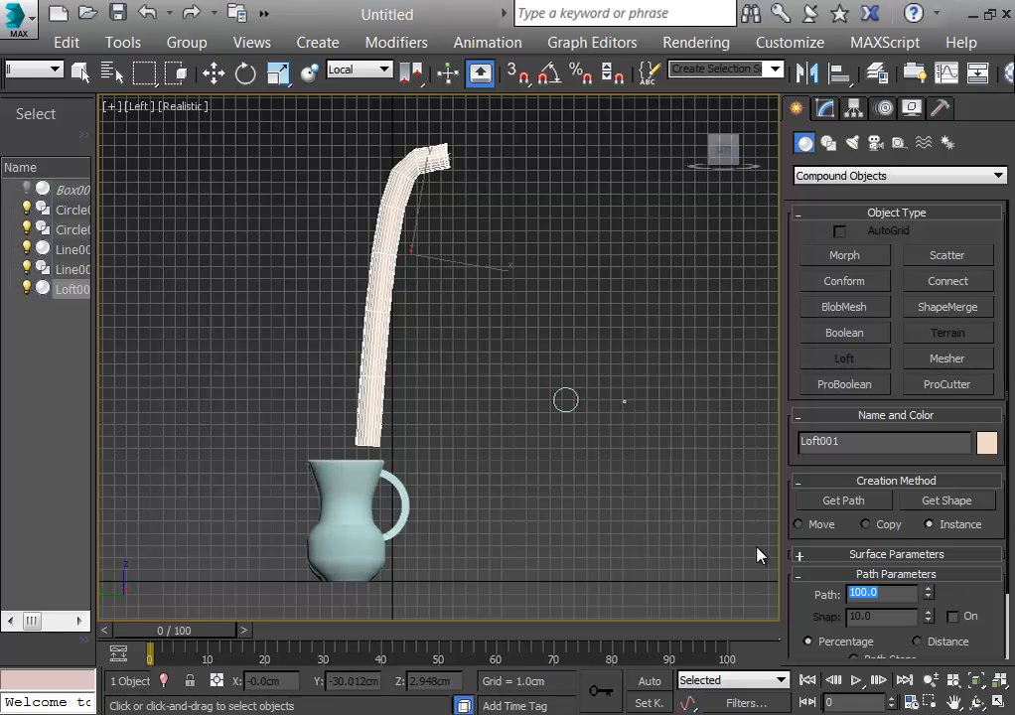
left_click(946, 501)
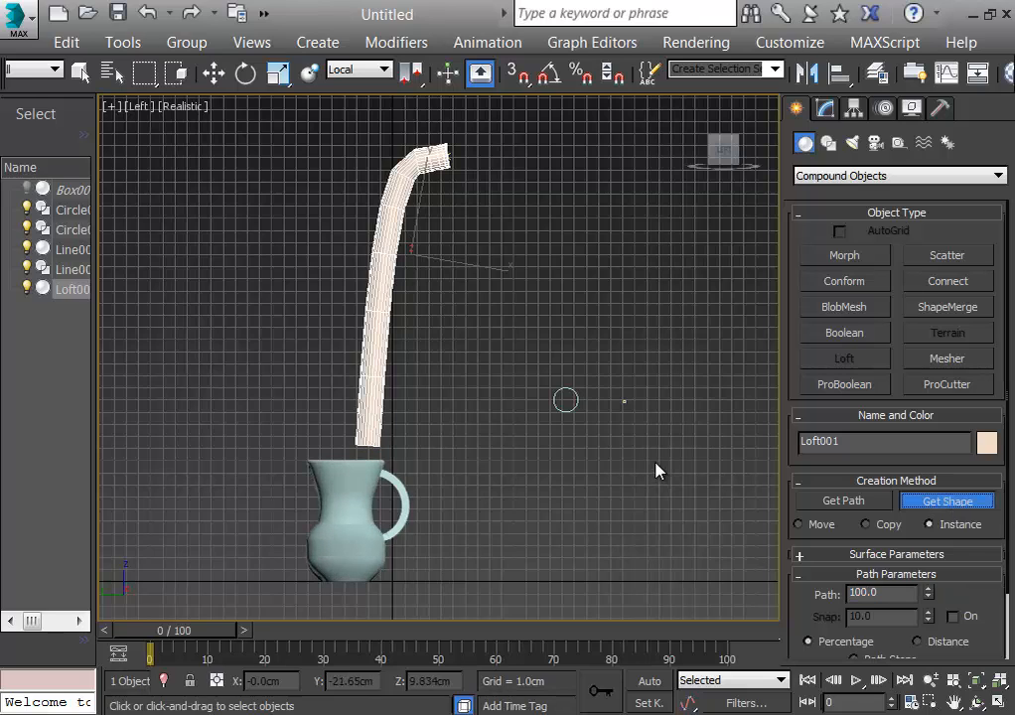
left_click(625, 401)
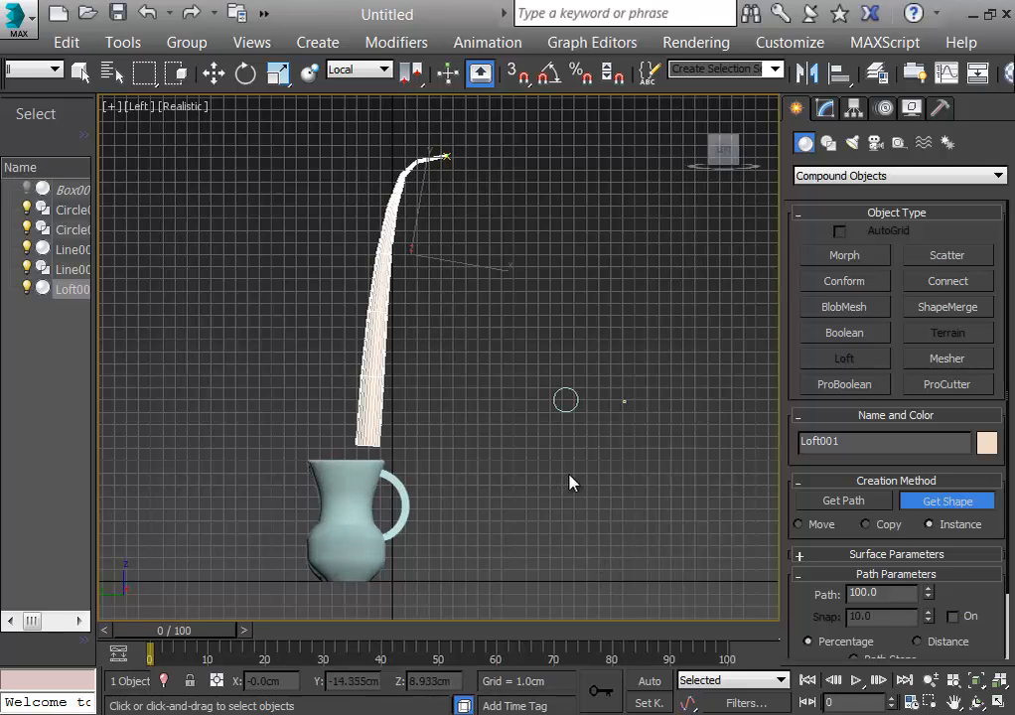
Clone the tapered loft as one independent copy, offset along its local X axis away from the two circles
left_click(827, 110)
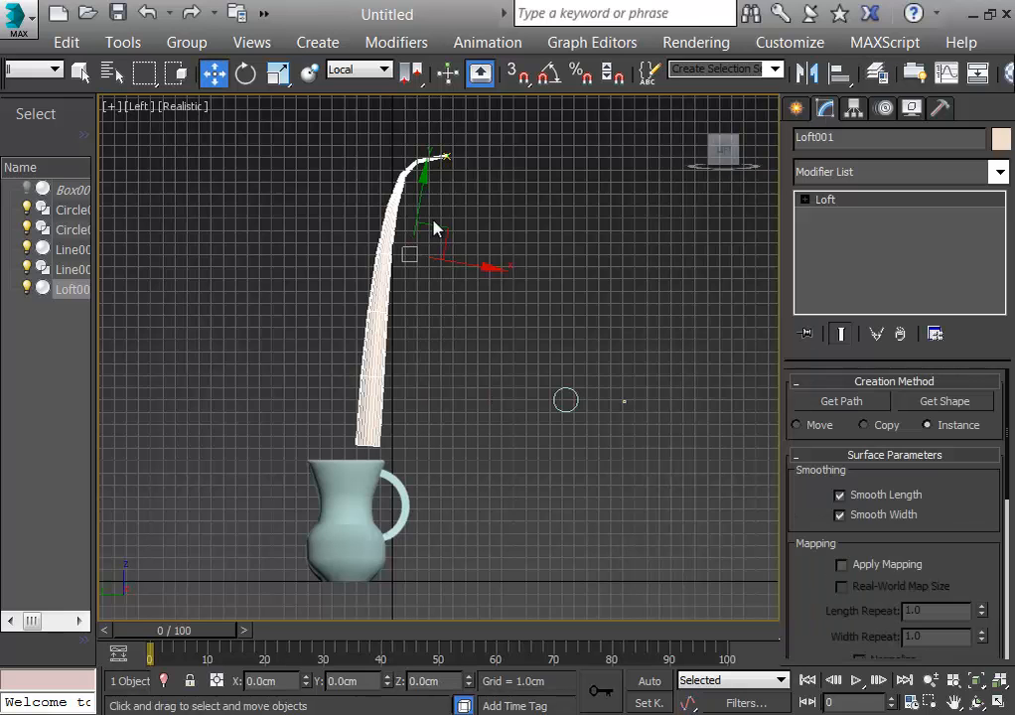
left_click(458, 353)
scroll(457, 353, "up", 3)
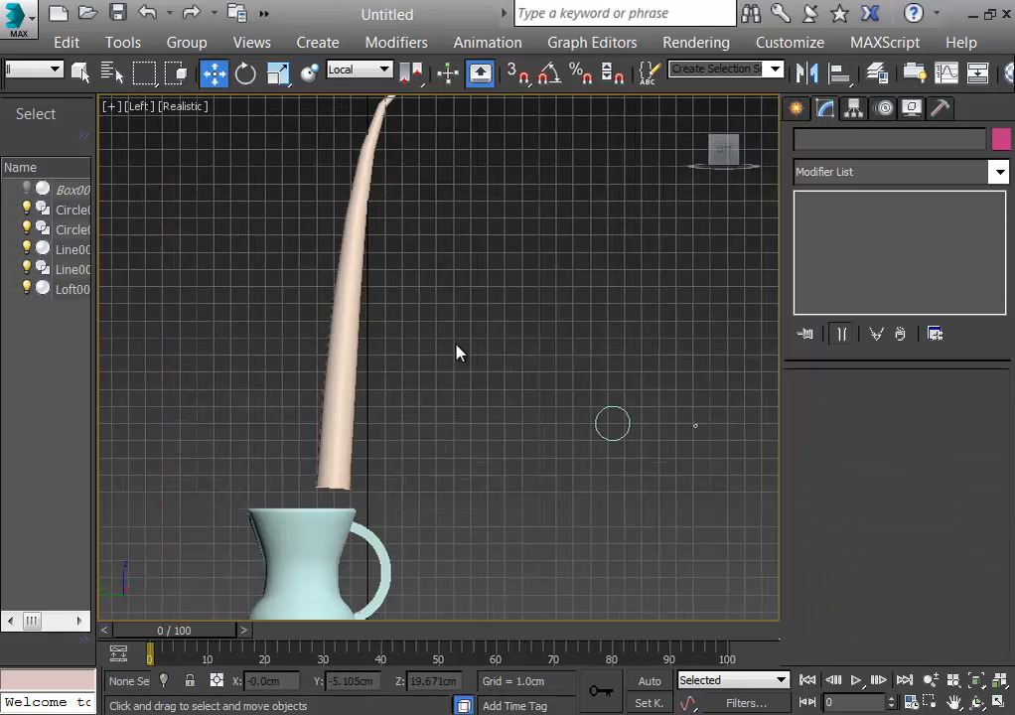
middle_click_drag(456, 353, 479, 421, "alt")
left_click(372, 307)
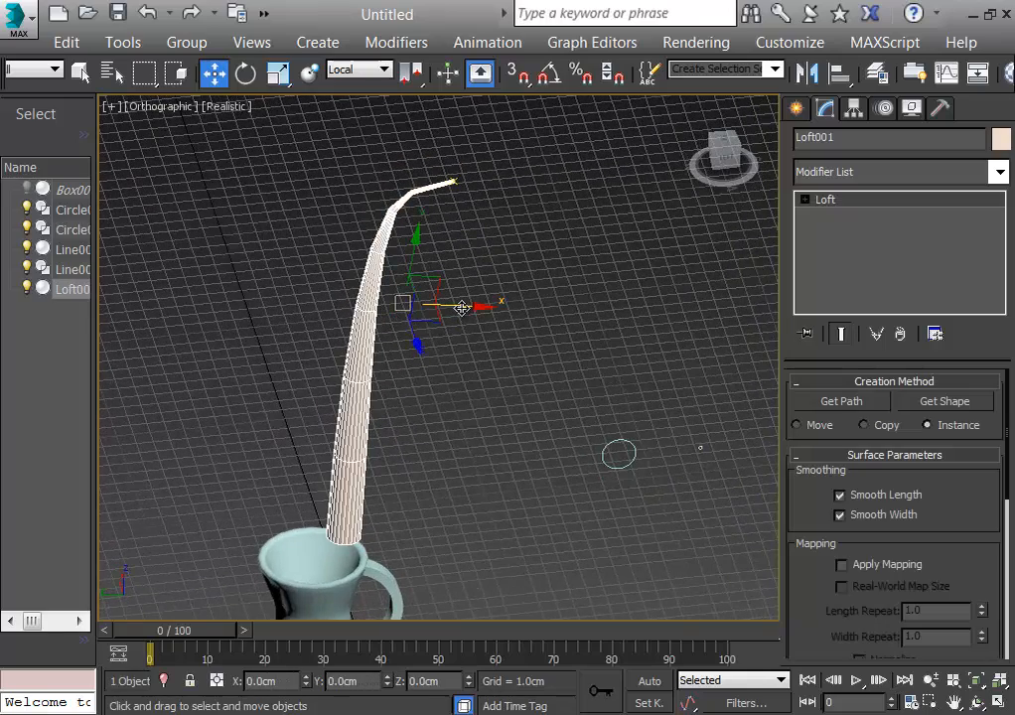
left_click_drag(462, 307, 377, 307, "shift")
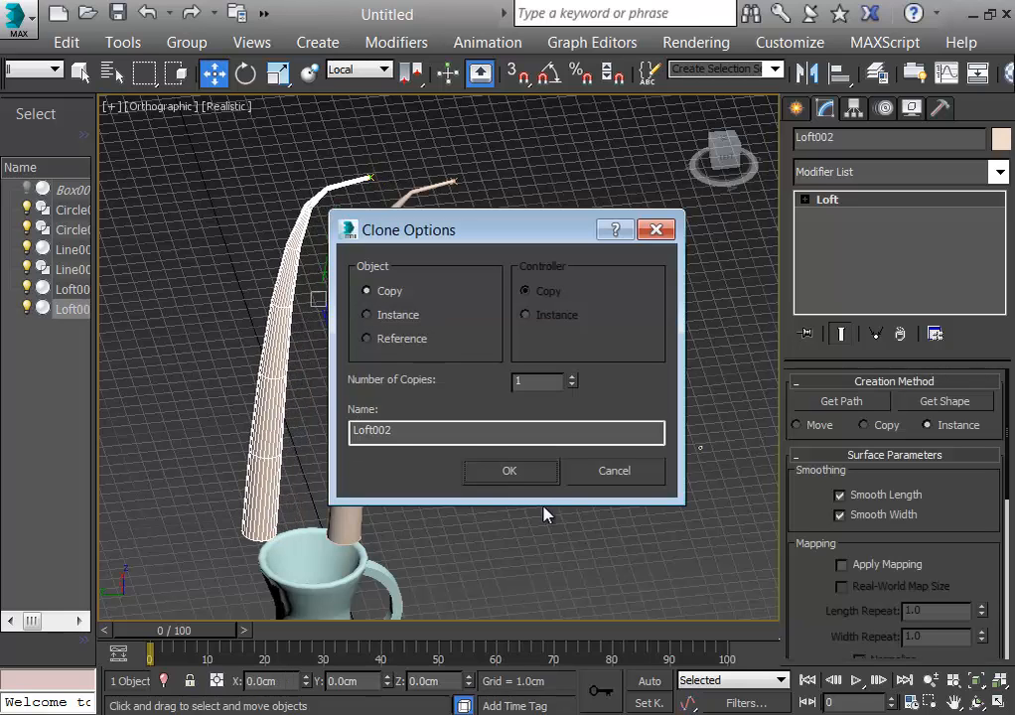
left_click(536, 478)
Try rotating the copied loft about the Z axis in the Top view, entering a Z rotation of 180 degrees
key("t")
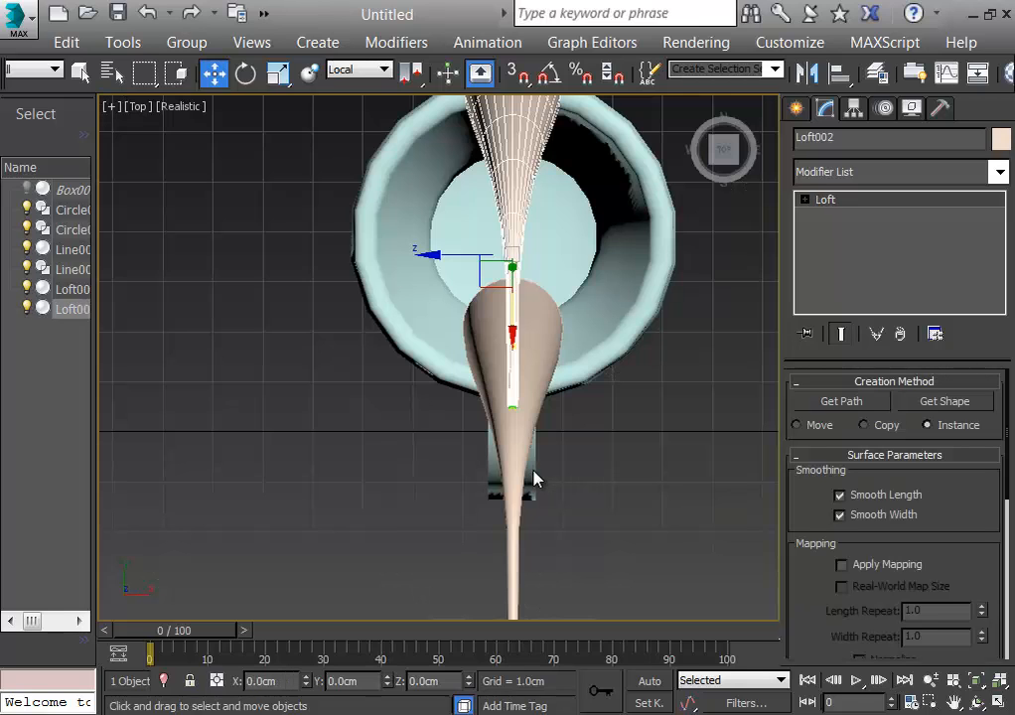
middle_click_drag(575, 482, 561, 526)
scroll(560, 527, "down", 3)
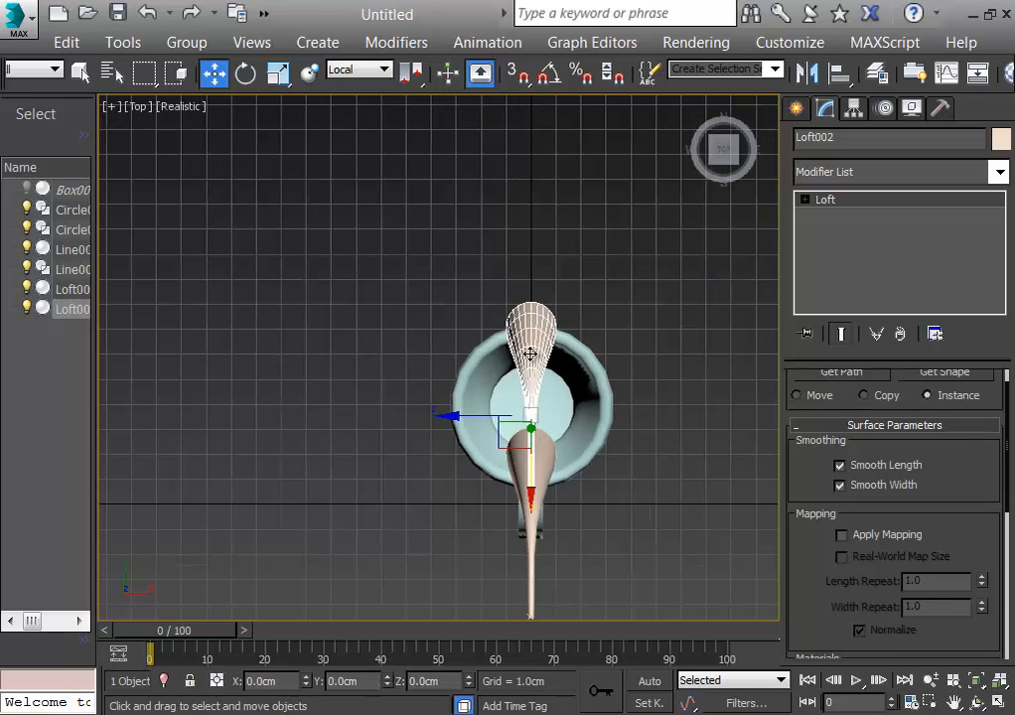
left_click(246, 74)
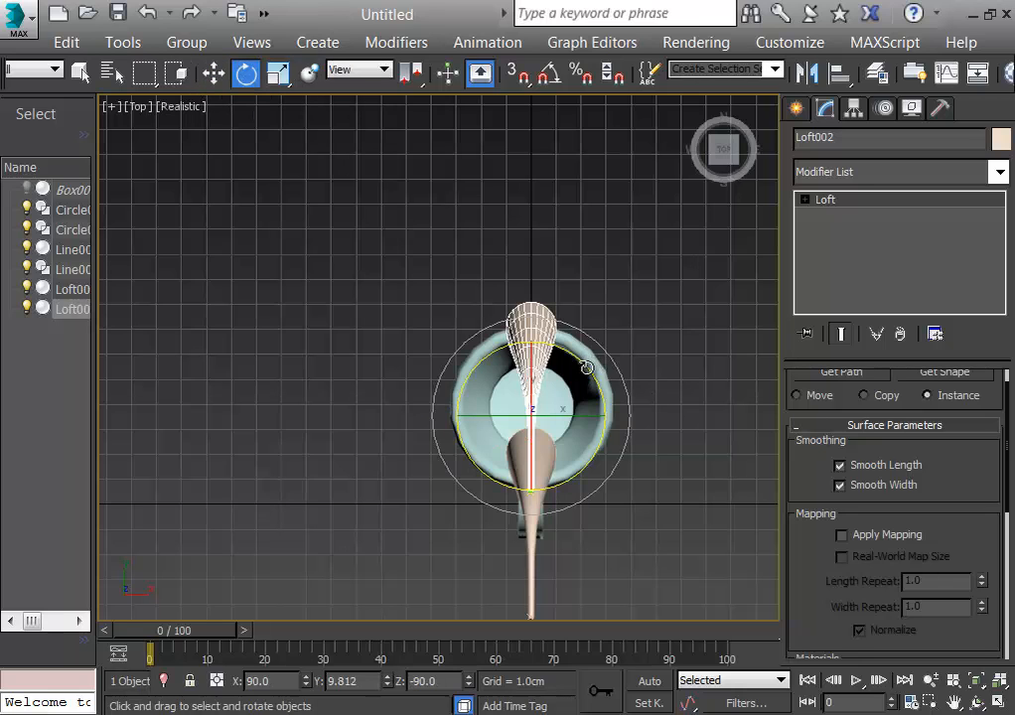
left_click_drag(587, 367, 705, 384)
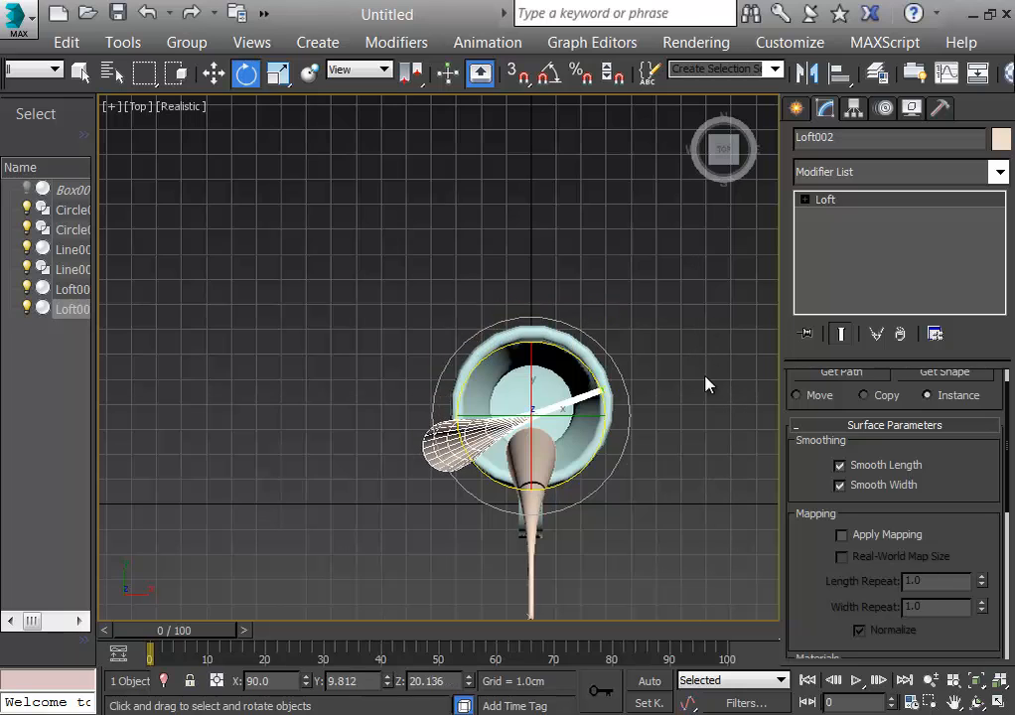
double_click(459, 681)
type("180")
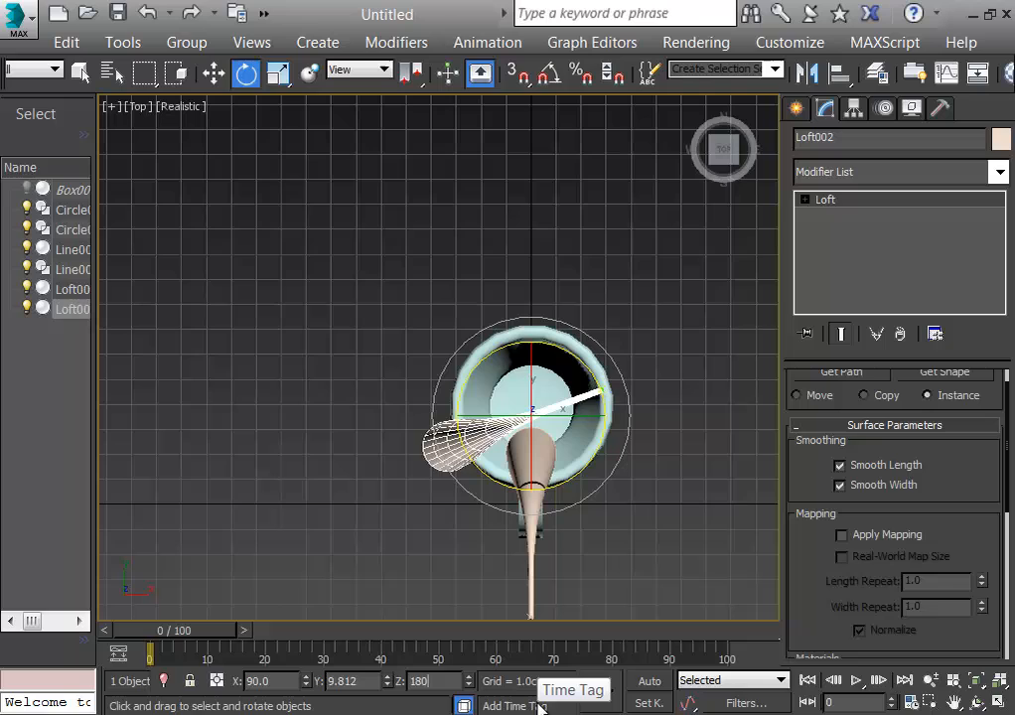
key("Return")
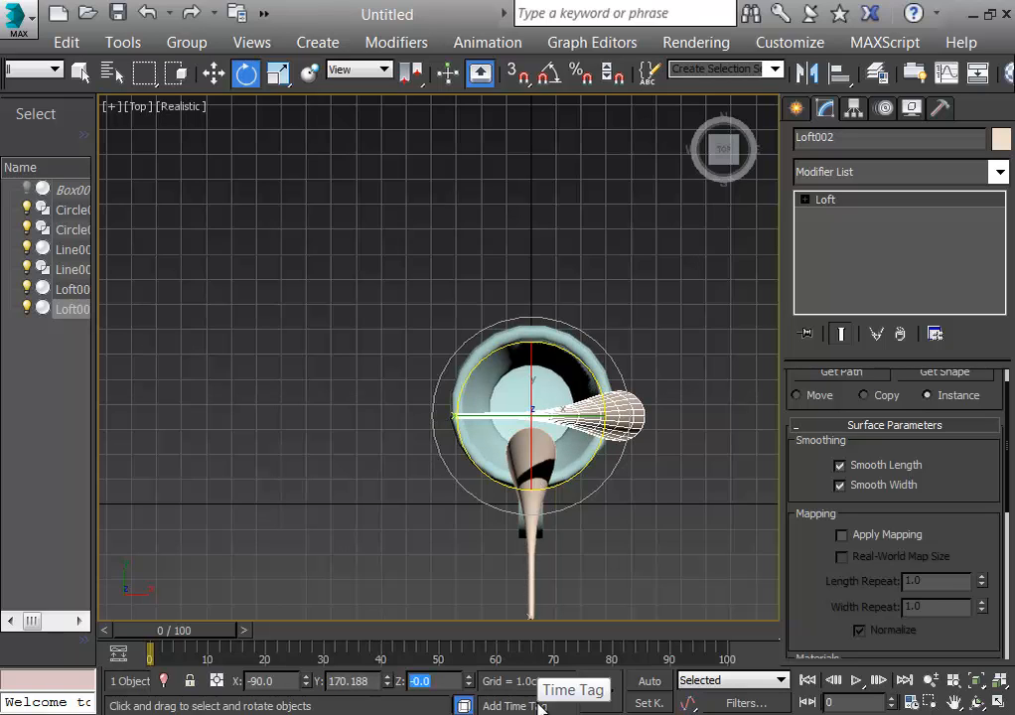
Undo the rotations applied to the copied loft
left_click(679, 499)
key("ctrl+z")
key("ctrl+z")
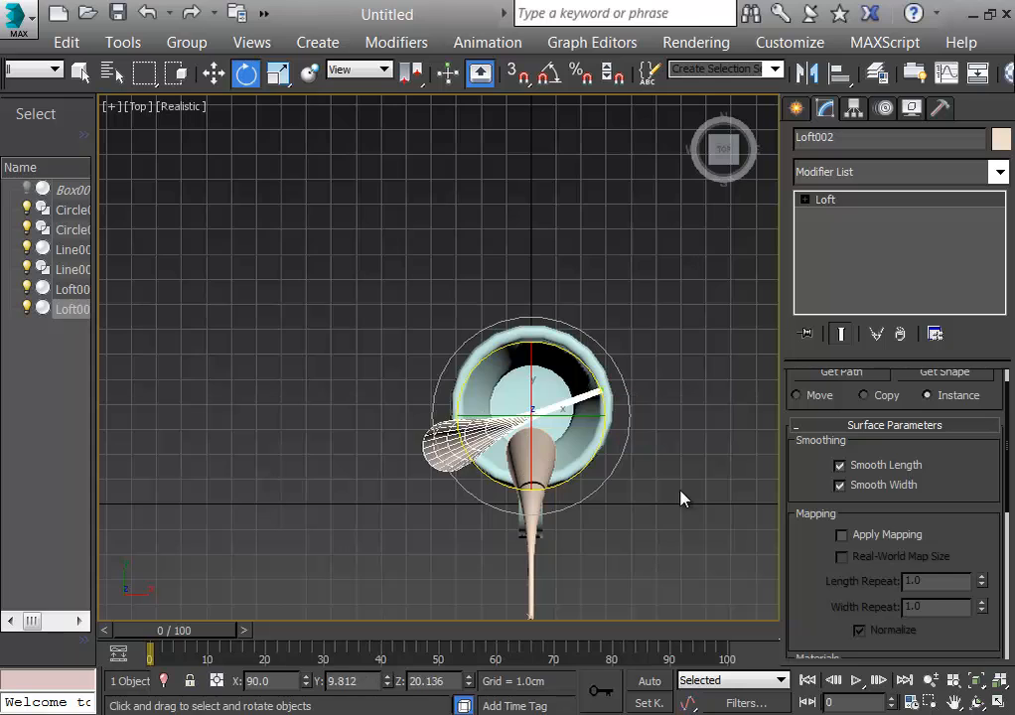
key("ctrl+z")
Rotate the copied loft to a Z rotation of 90 degrees so it faces opposite the original
left_click_drag(592, 448, 541, 517)
left_click_drag(460, 681, 423, 681)
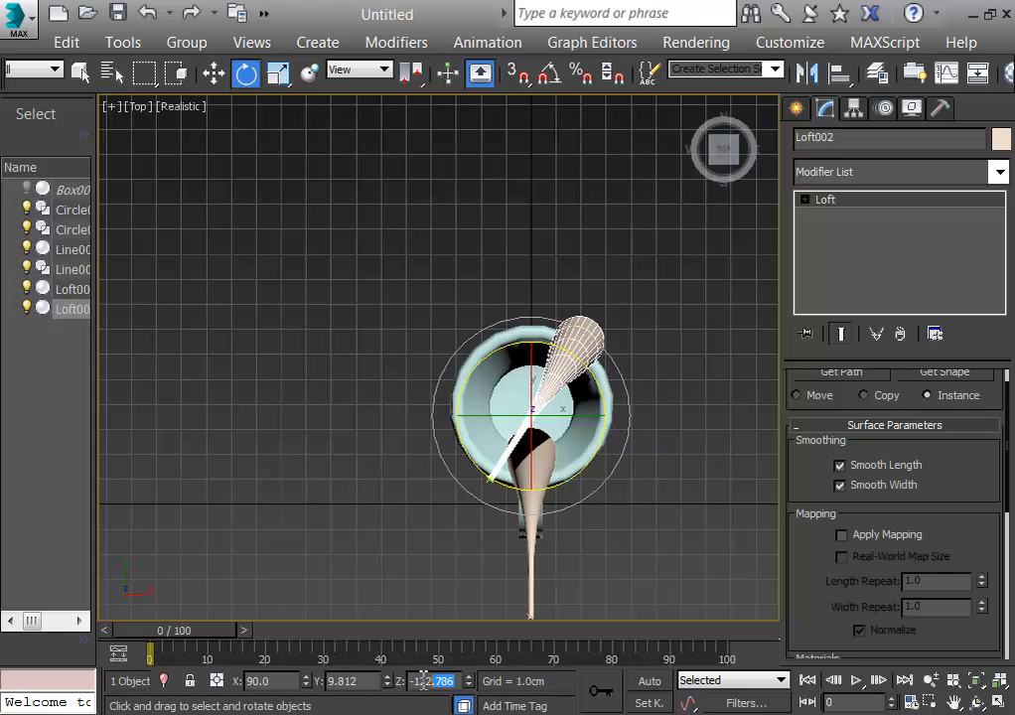
key("BackSpace")
key("BackSpace")
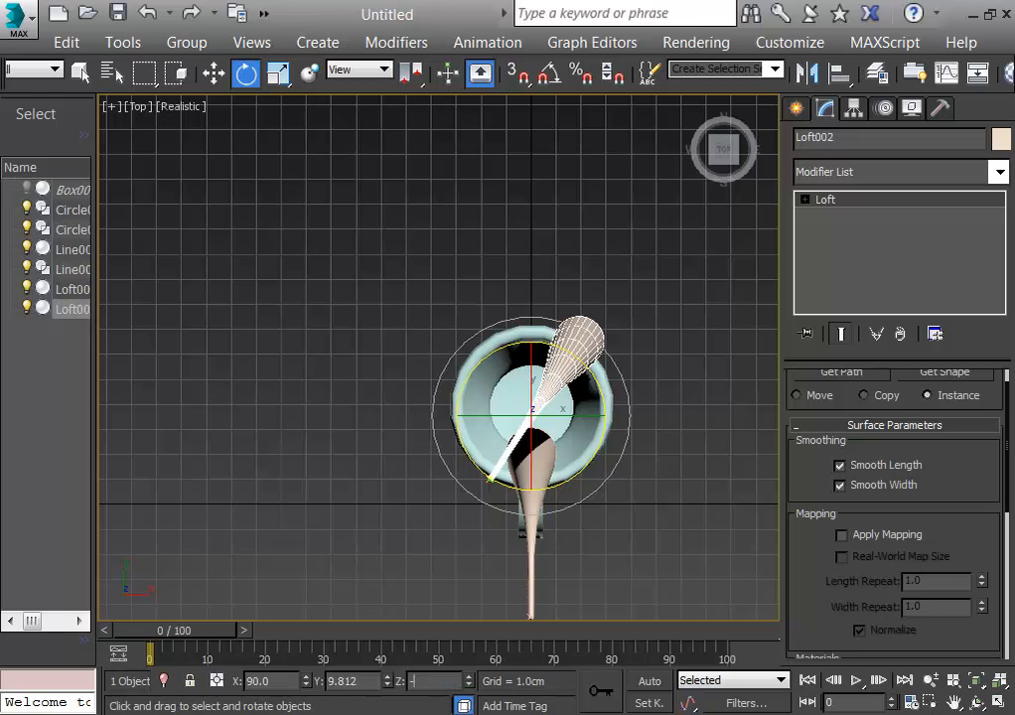
key("Return")
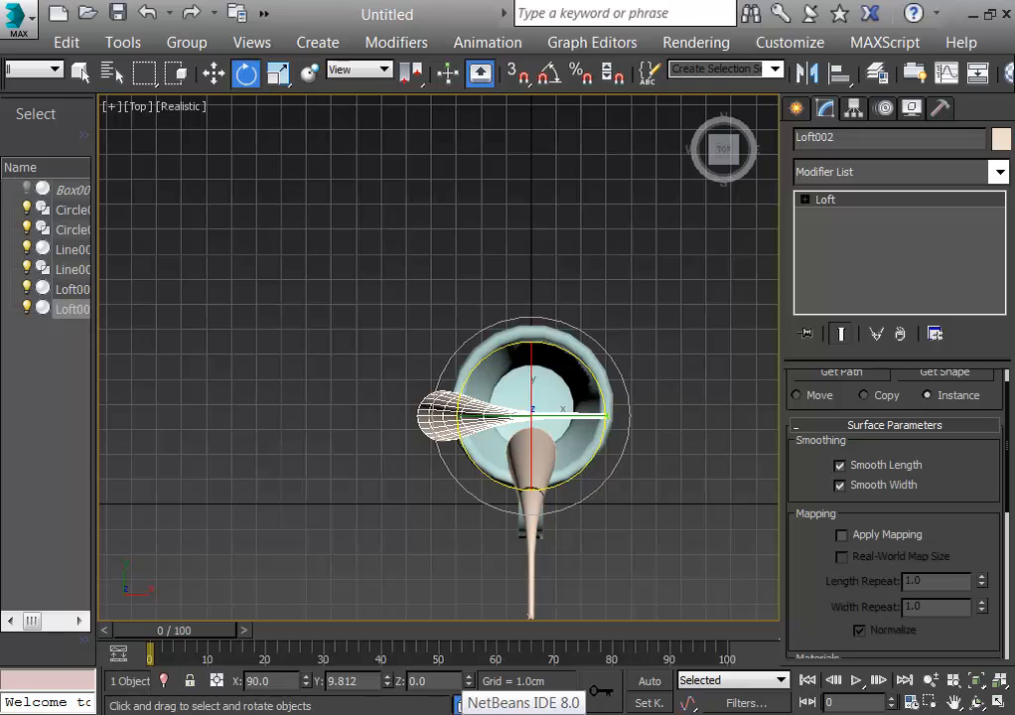
type("90")
key("Return")
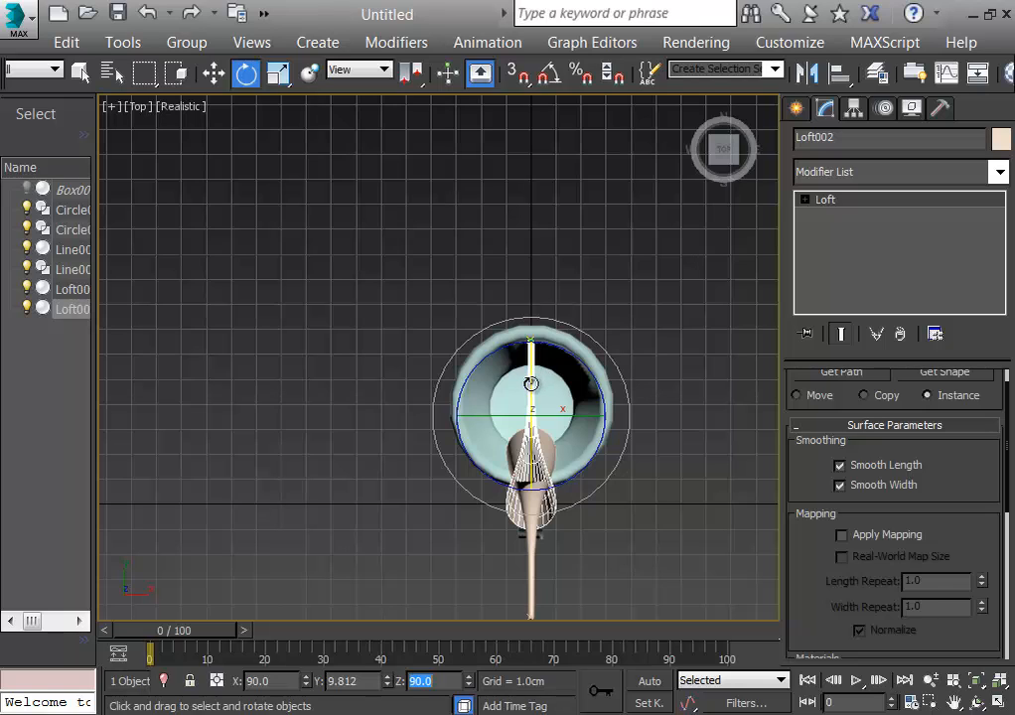
Move the copied loft along its local X axis in the Top view until its base meets the original's, and switch to the Left view
left_click(213, 72)
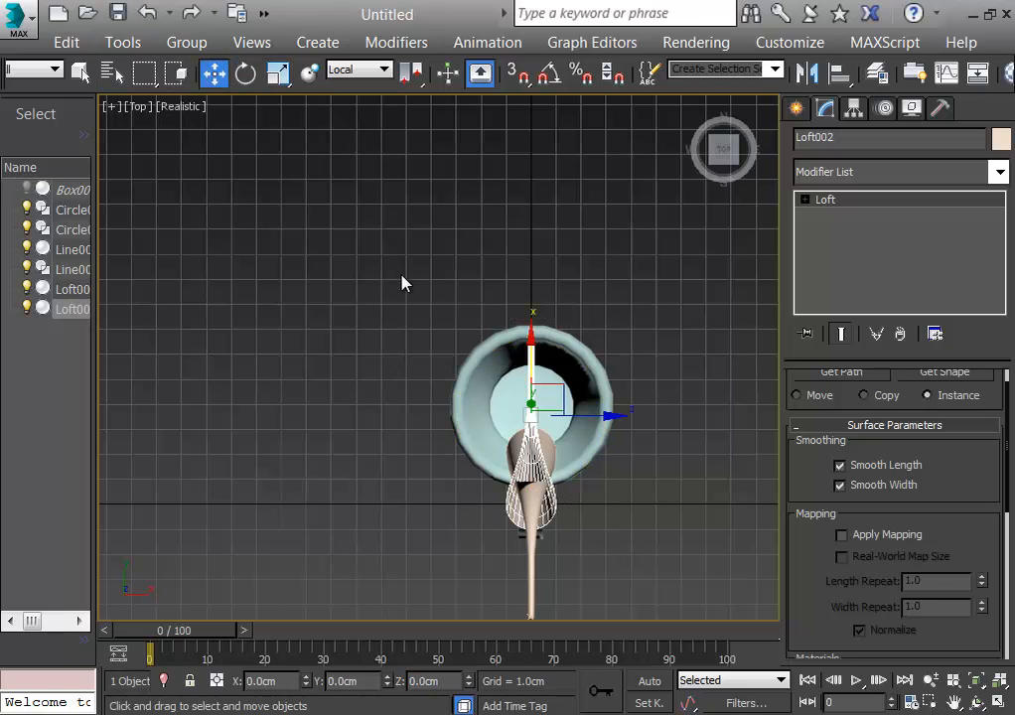
left_click_drag(536, 388, 539, 321)
key("l")
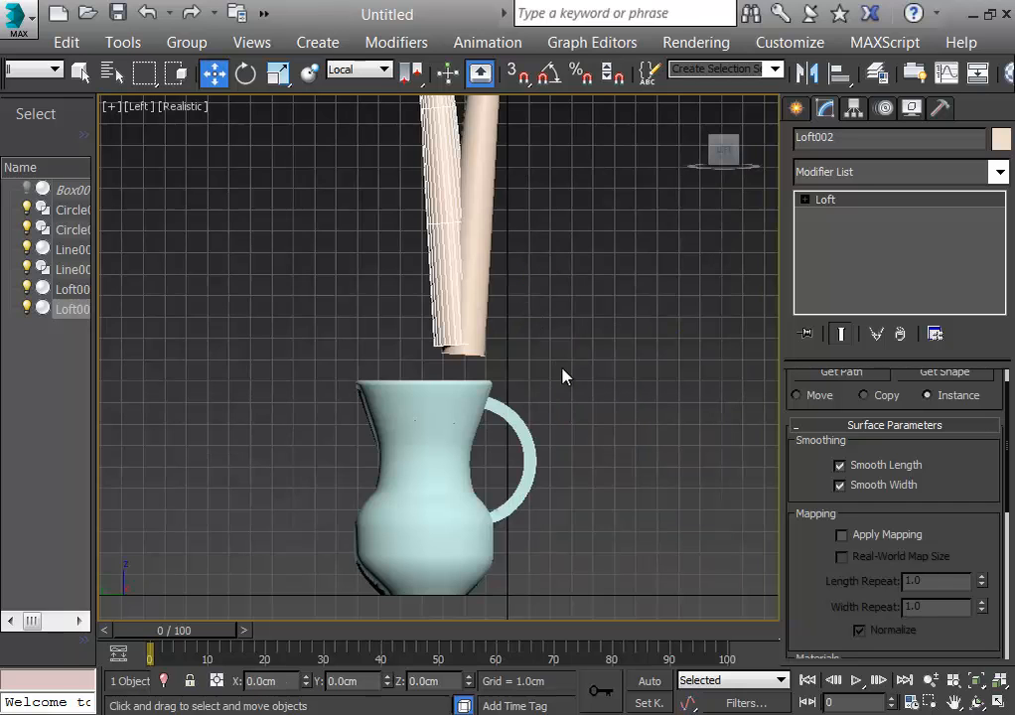
scroll(594, 434, "down", 4)
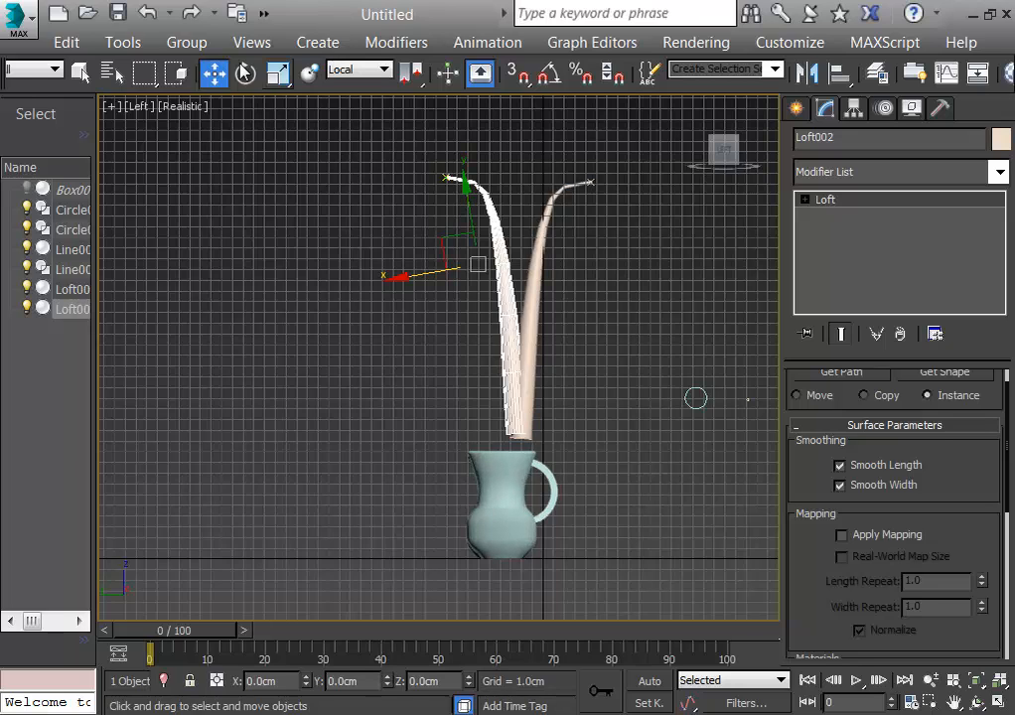
Scale the copied loft down uniformly in the Left view so it is shorter than the original
left_click_drag(278, 73, 281, 103)
left_click_drag(495, 346, 488, 314)
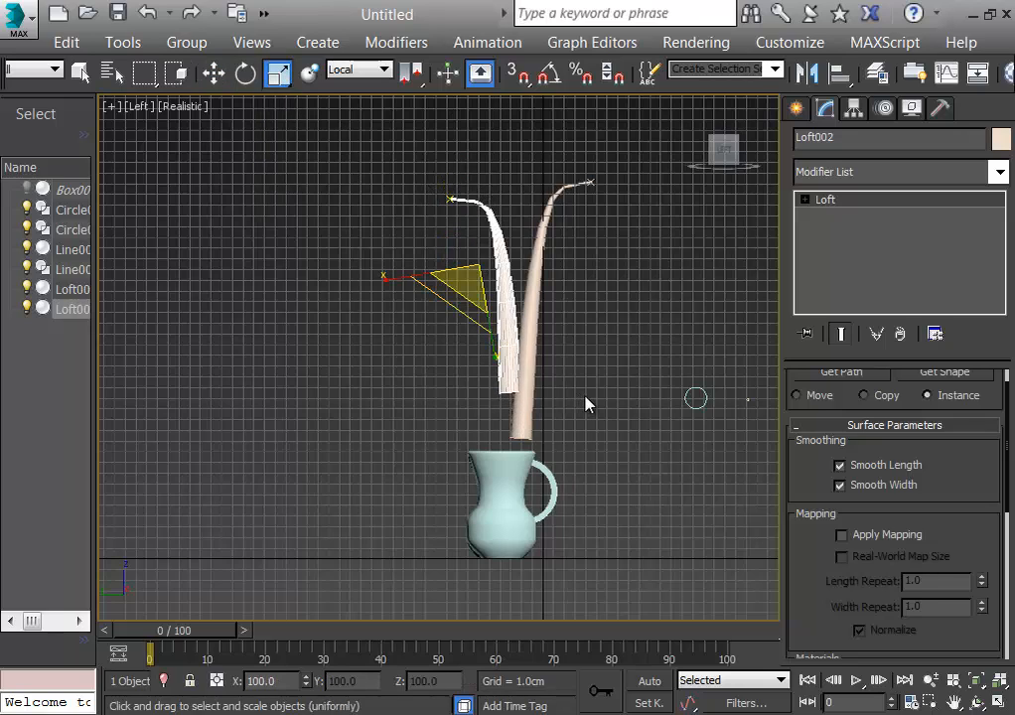
left_click(583, 404)
left_click_drag(438, 184, 497, 298)
Move the scaled loft along its local X and Y axes until its base lines up with the base of the original loft
left_click(213, 73)
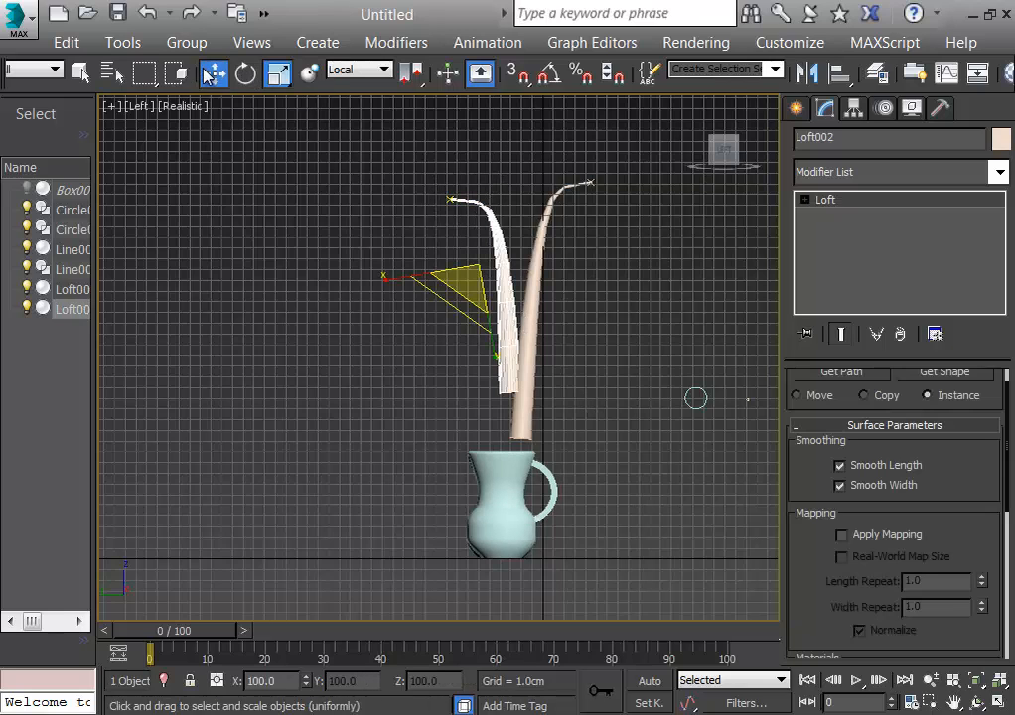
left_click_drag(433, 273, 447, 271)
left_click_drag(489, 209, 492, 248)
mouse_move(451, 310)
left_mouse_down()
mouse_move(434, 312)
mouse_move(444, 312)
left_mouse_up()
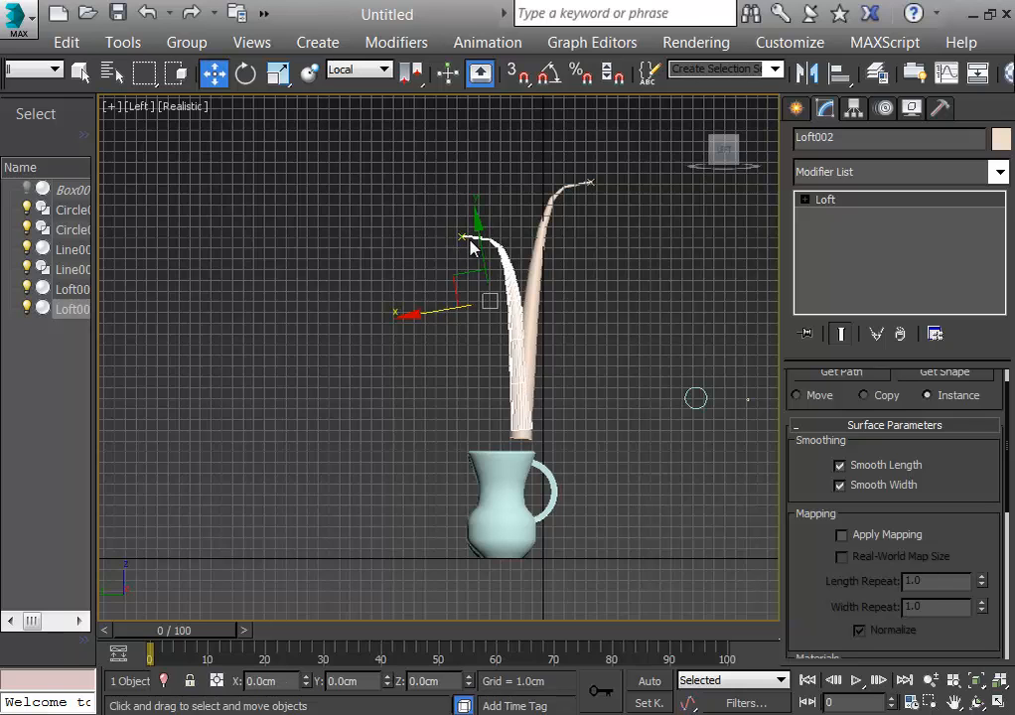
left_click_drag(473, 248, 474, 256)
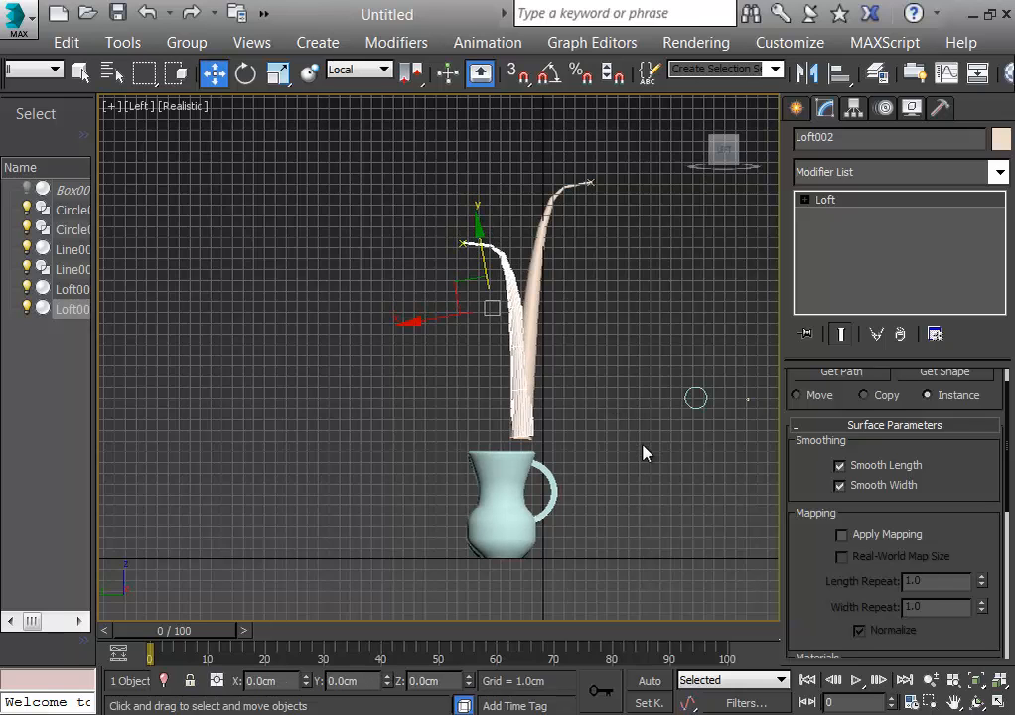
scroll(643, 453, "down", 2)
scroll(639, 448, "up", 6)
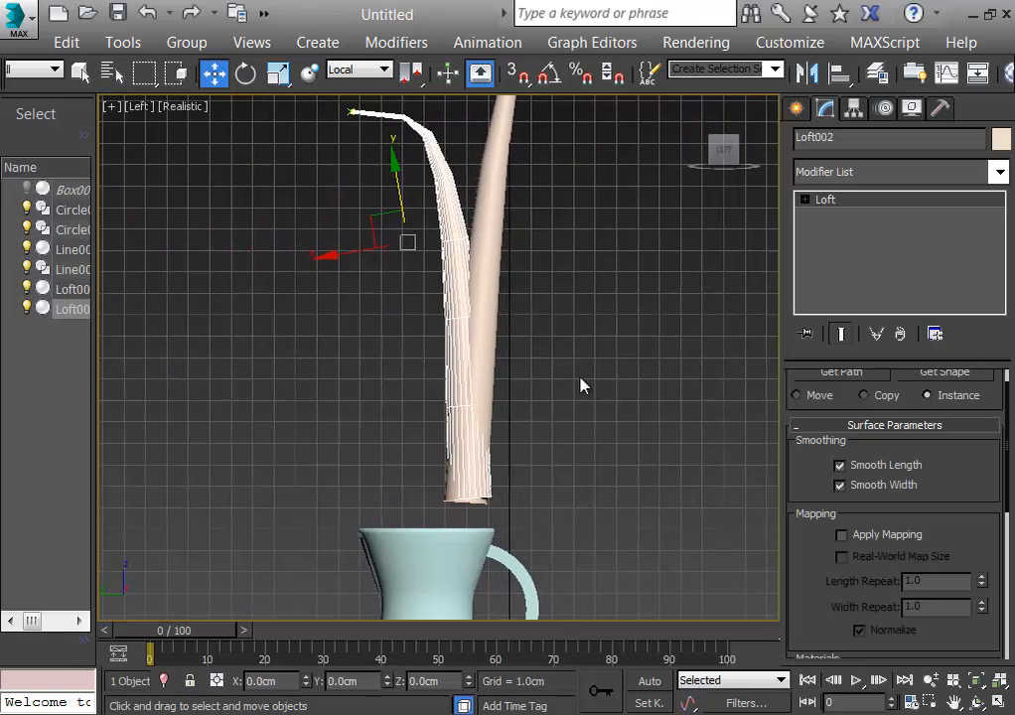
left_click_drag(359, 255, 355, 263)
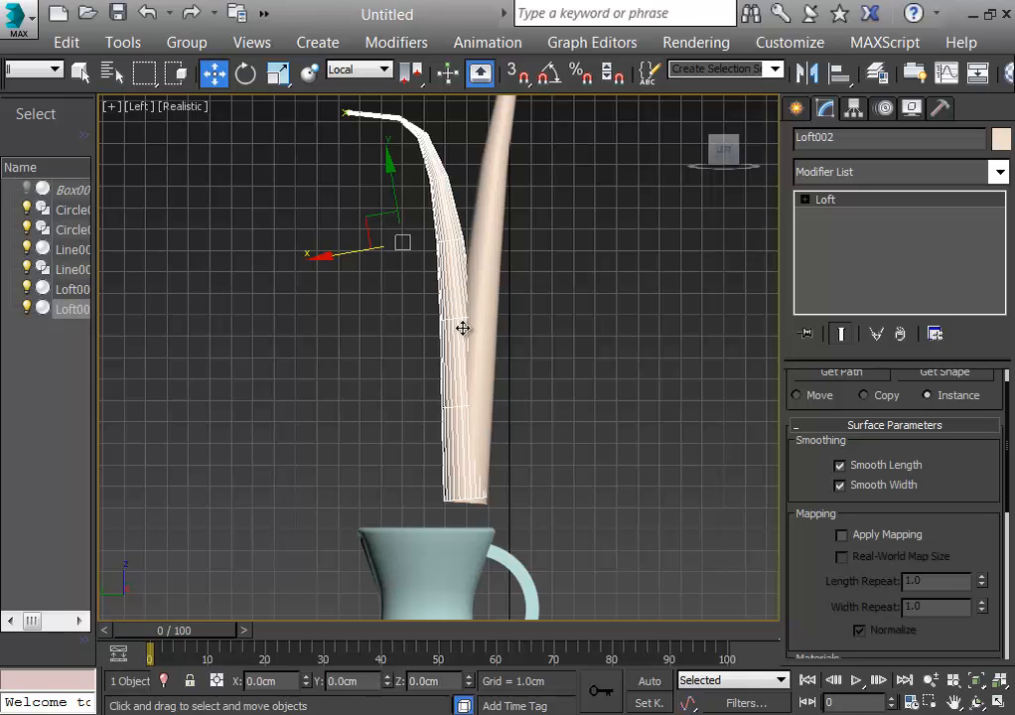
Change the copied loft's object color to light blue and deselect it
left_click(1000, 138)
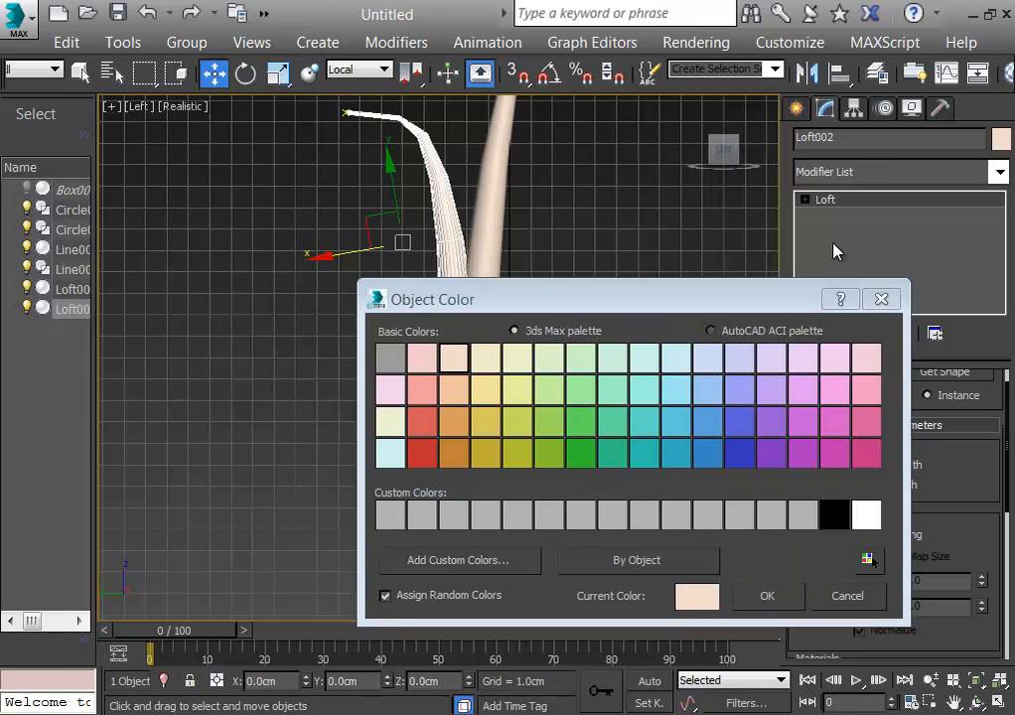
left_click(702, 397)
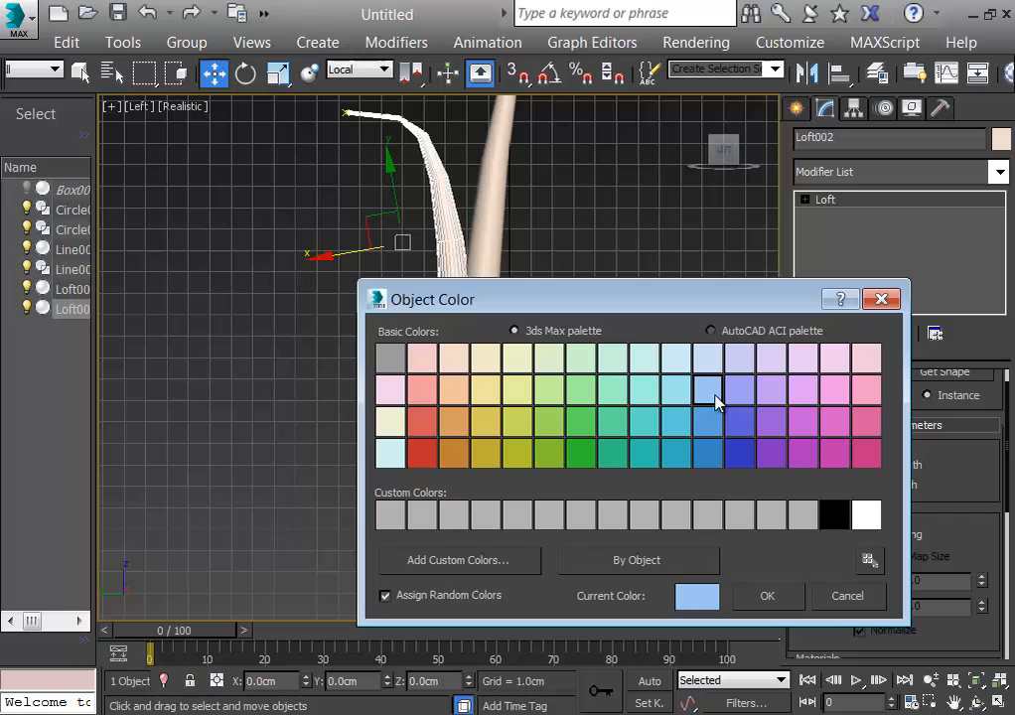
left_click(767, 595)
left_click(657, 415)
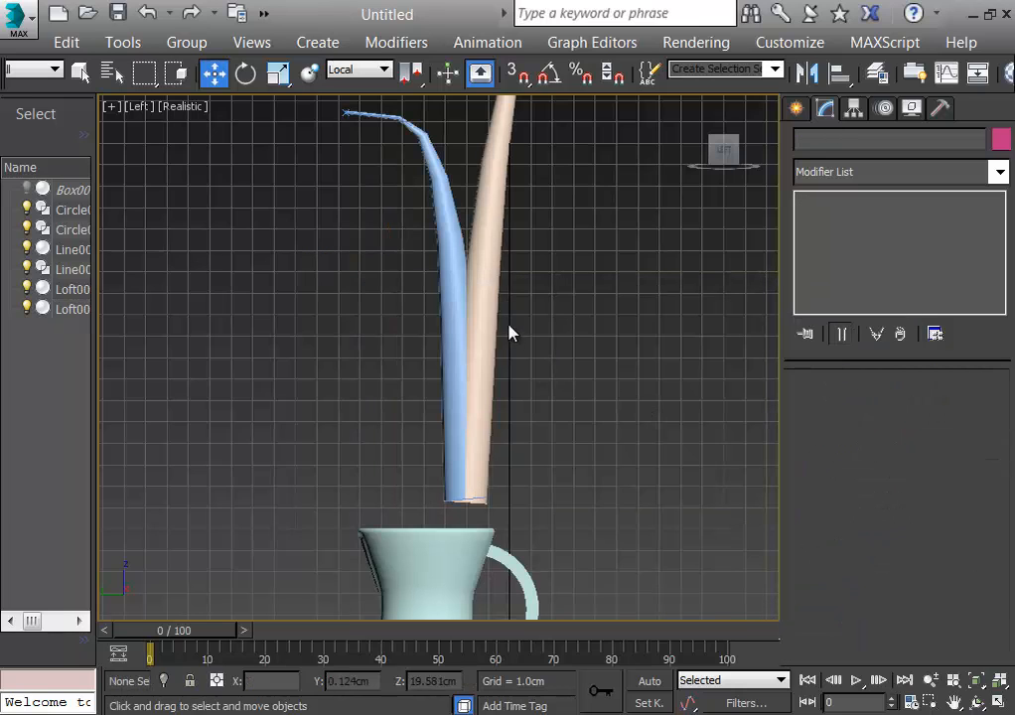
Try a light orange object color on the original loft
left_click(481, 258)
left_click_drag(480, 258, 682, 233)
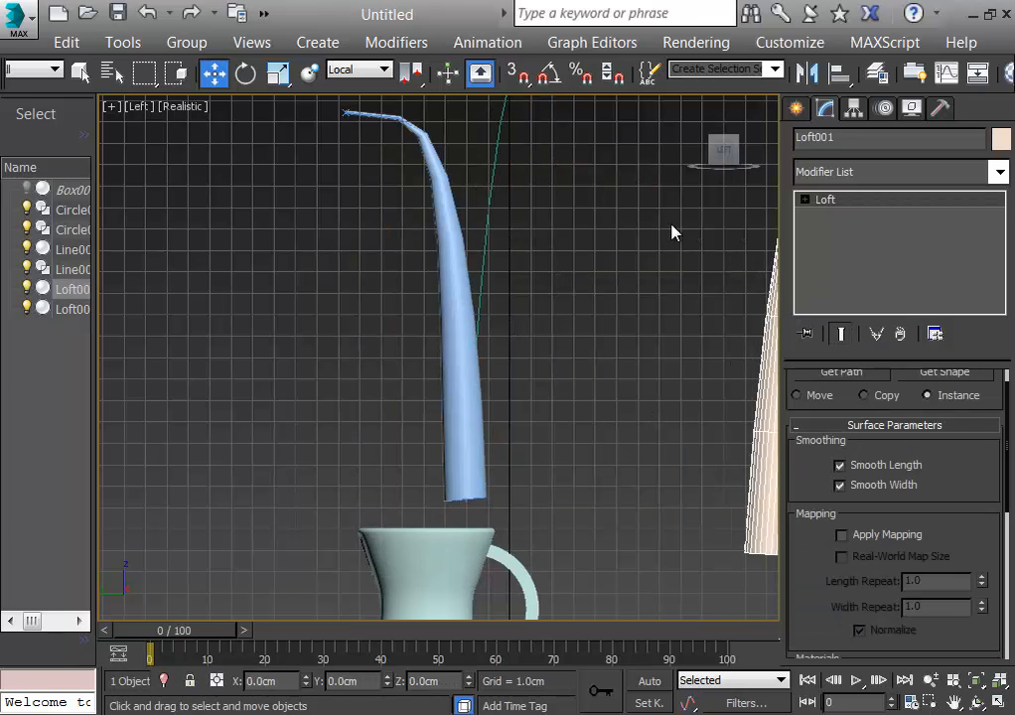
key("ctrl+z")
left_click(1002, 144)
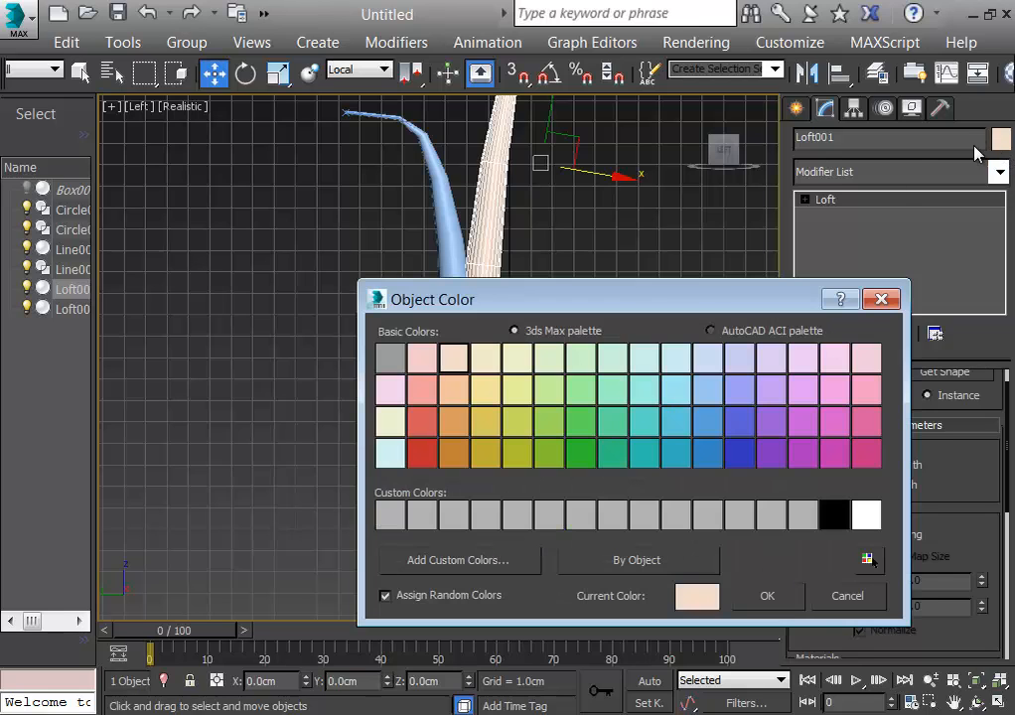
left_click(459, 427)
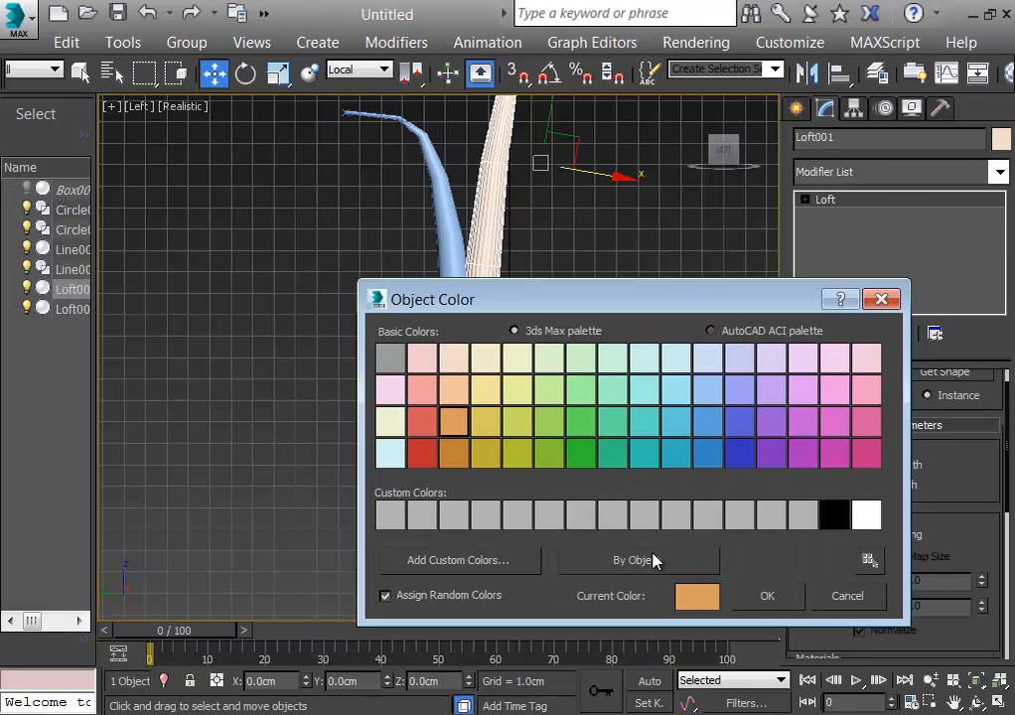
left_click(766, 594)
left_click(692, 448)
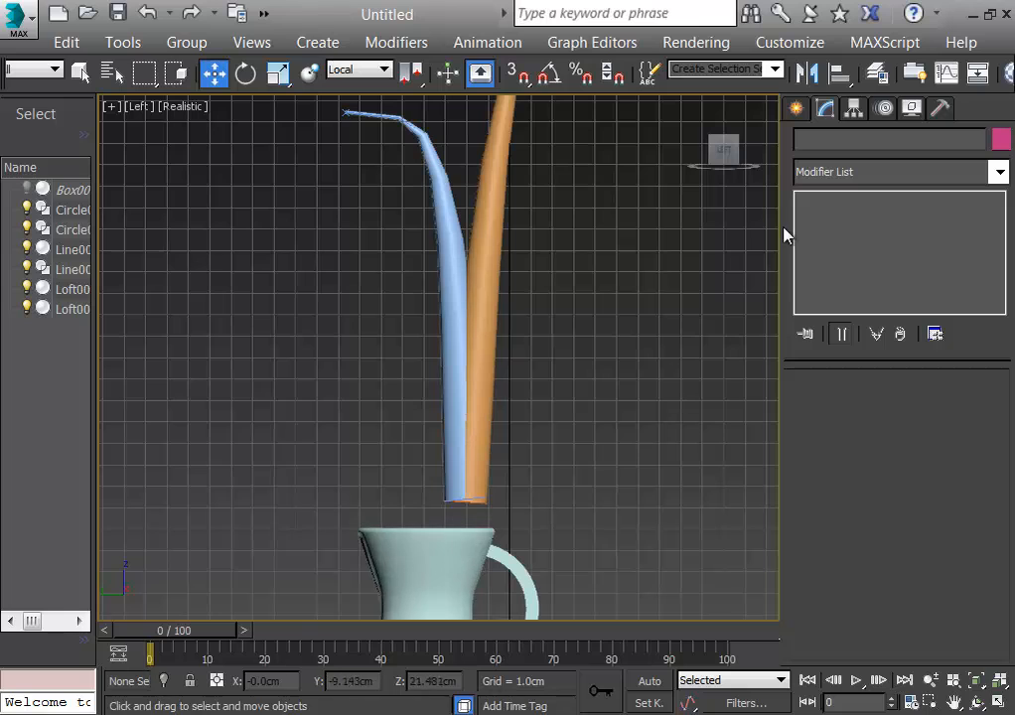
Change the original loft's object color to the dark orange in the palette's bottom row
left_click(477, 200)
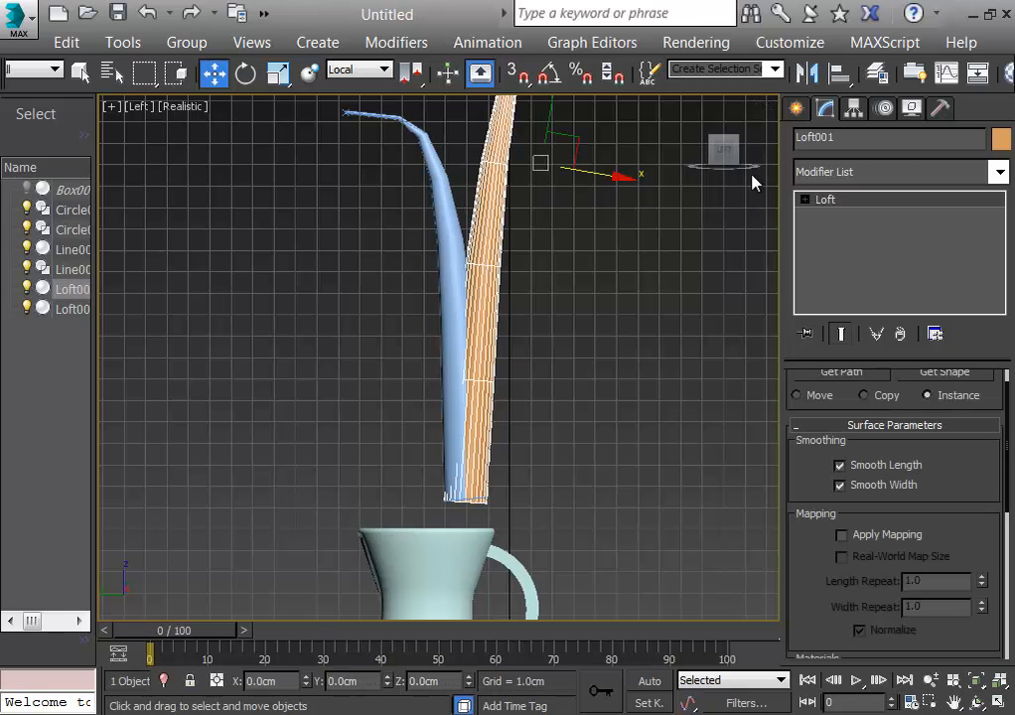
left_click(1000, 140)
left_click(454, 454)
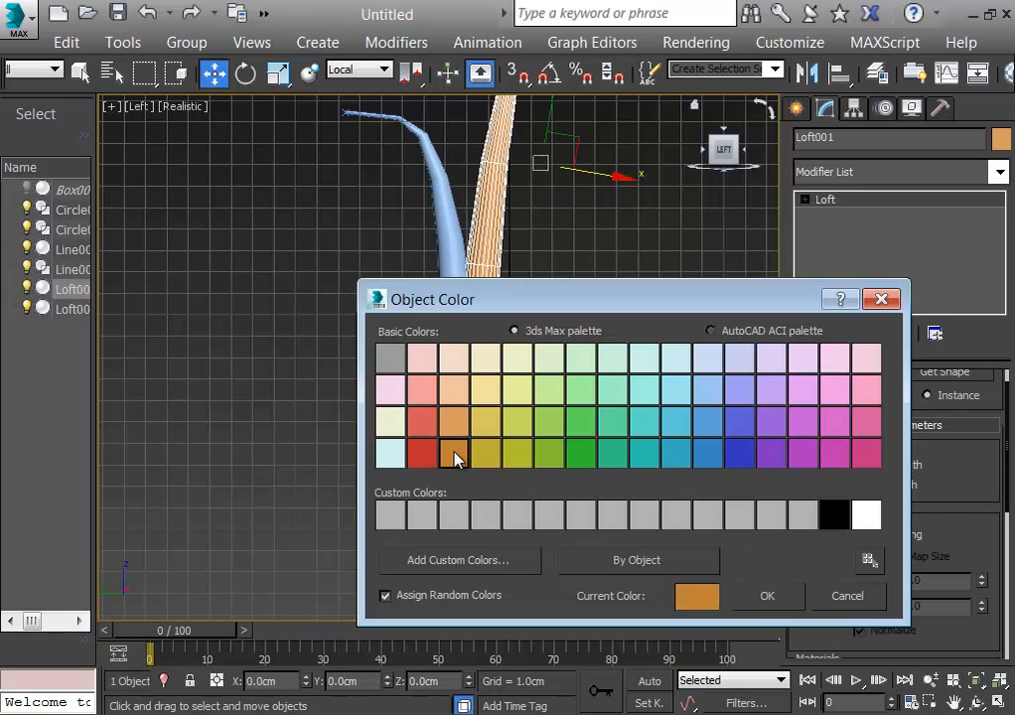
left_click(766, 596)
left_click(610, 482)
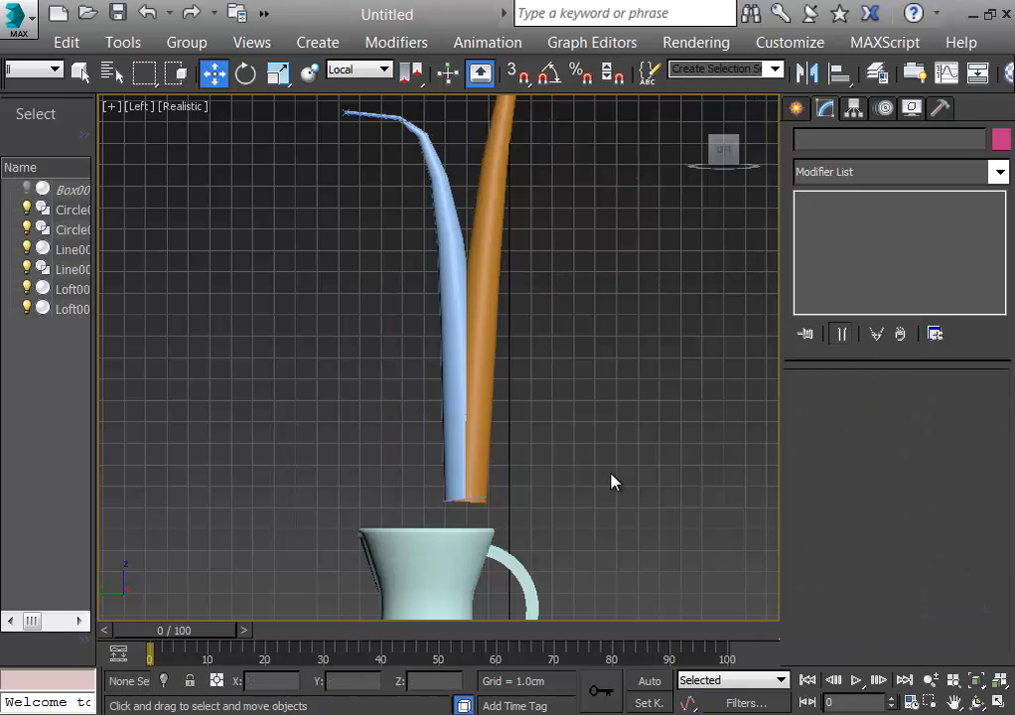
Delete the leftover spline line that served as the loft path, choosing it from the scene object list
left_click_drag(627, 463, 263, 391)
left_click(158, 303)
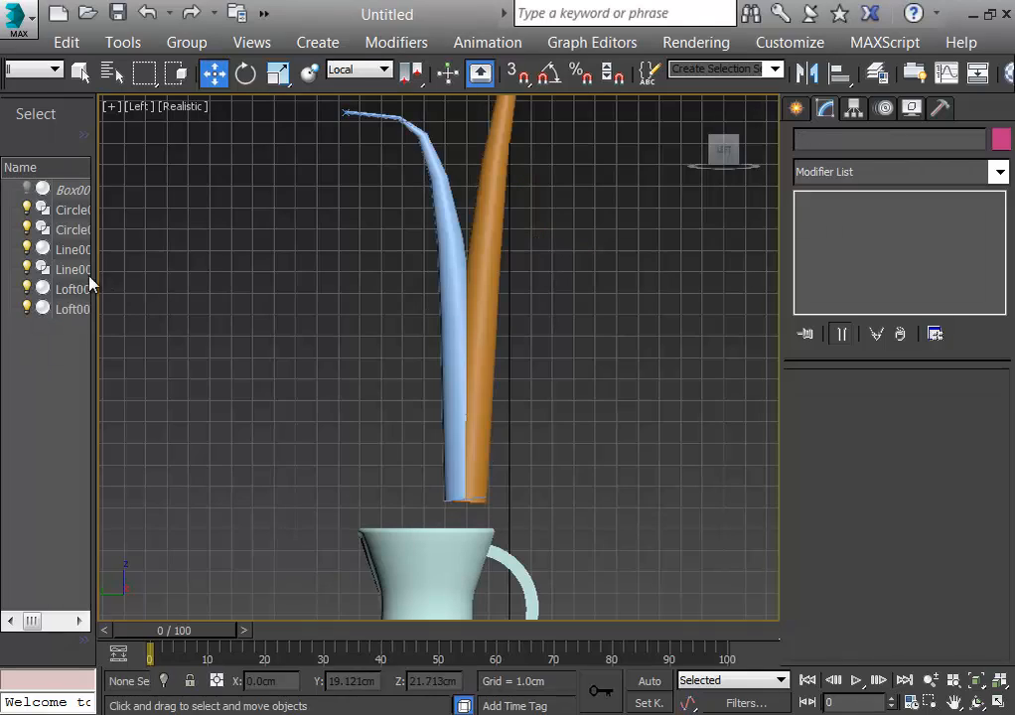
left_click(67, 269)
key("Delete")
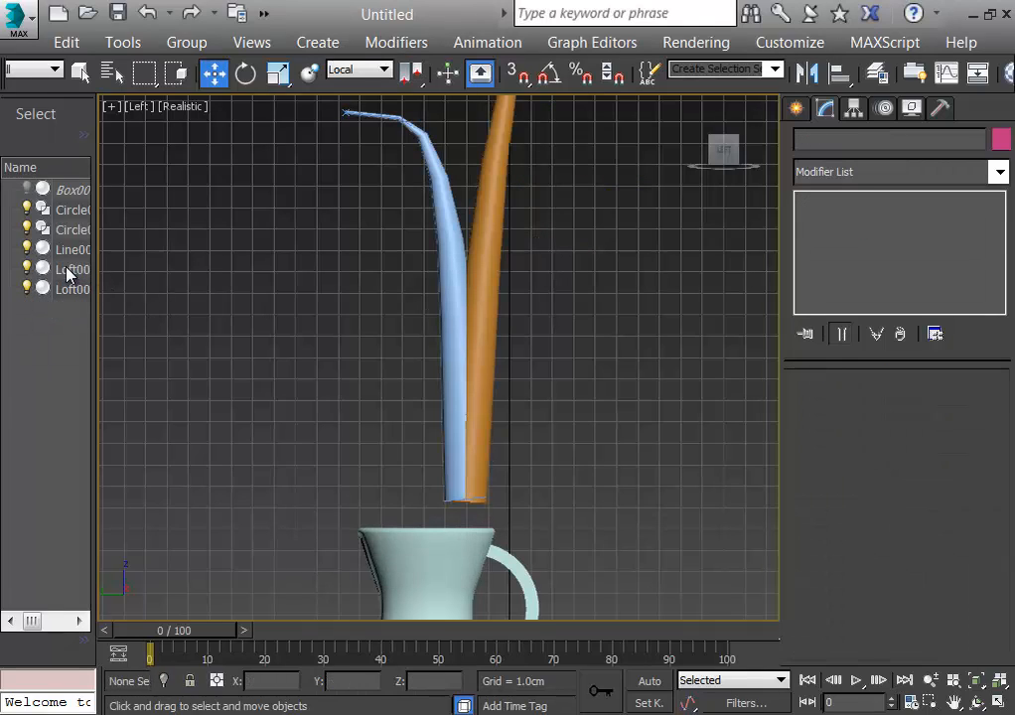
Try moving both lofts together along their local X axes in the Left view
left_click_drag(614, 492, 308, 447)
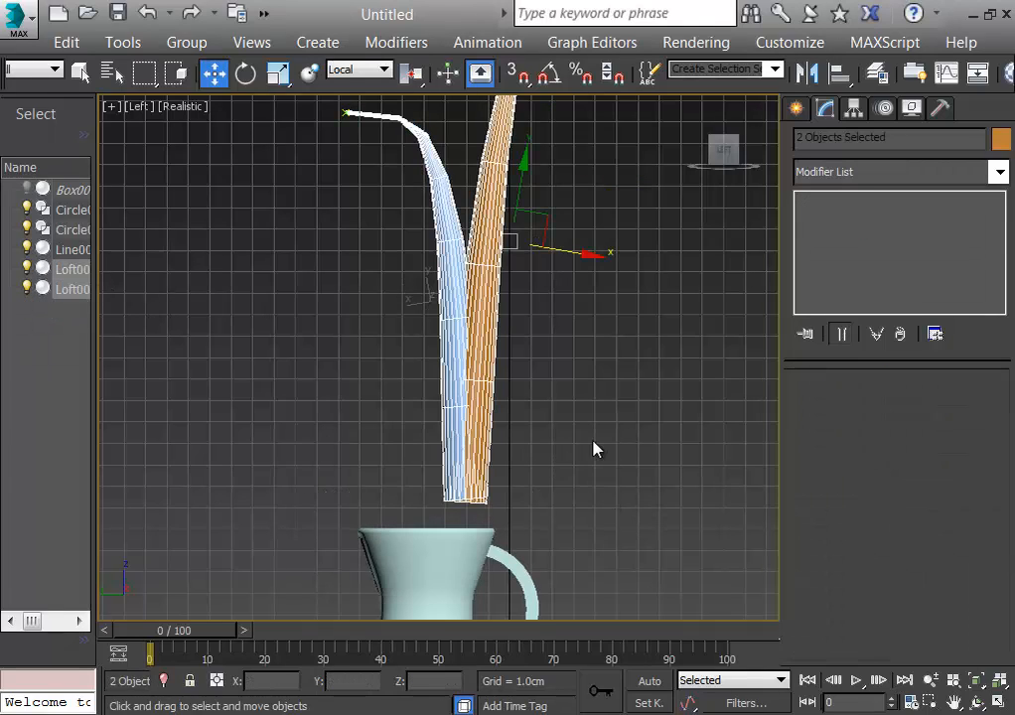
left_click_drag(595, 250, 554, 256)
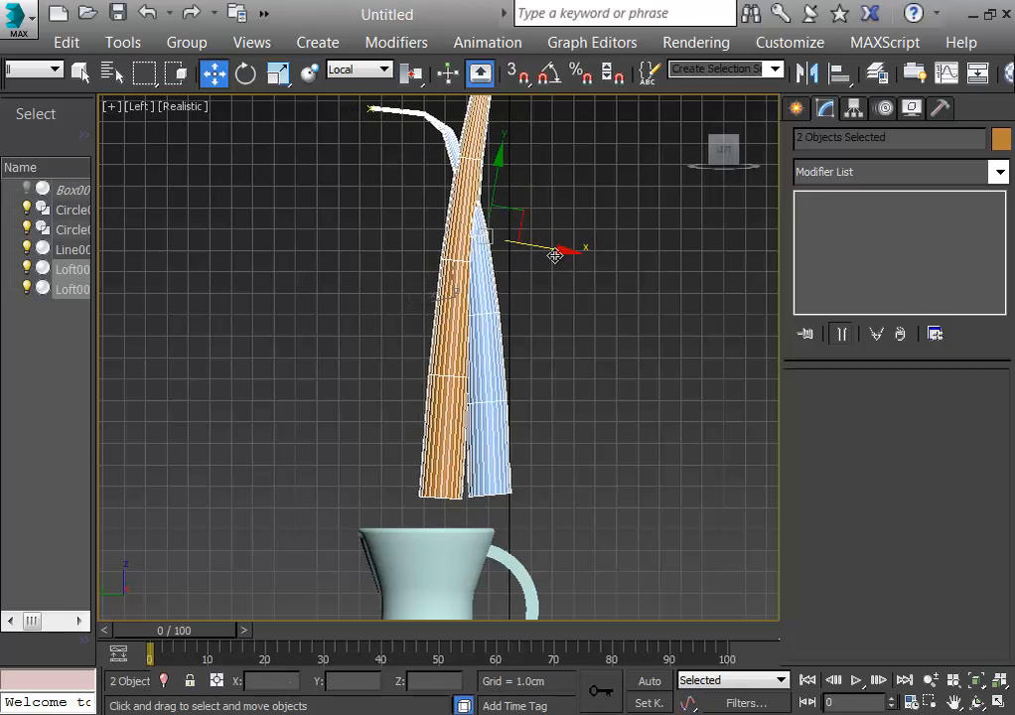
key("ctrl+z")
middle_click_drag(635, 418, 614, 497)
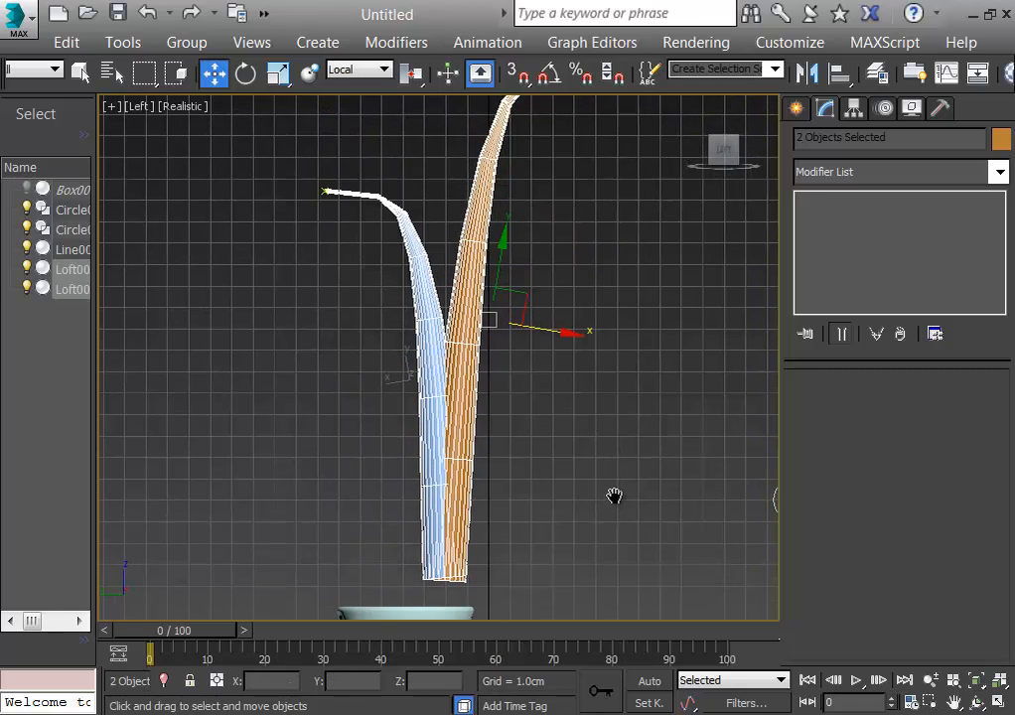
scroll(613, 477, "down", 3)
left_click_drag(373, 243, 636, 534)
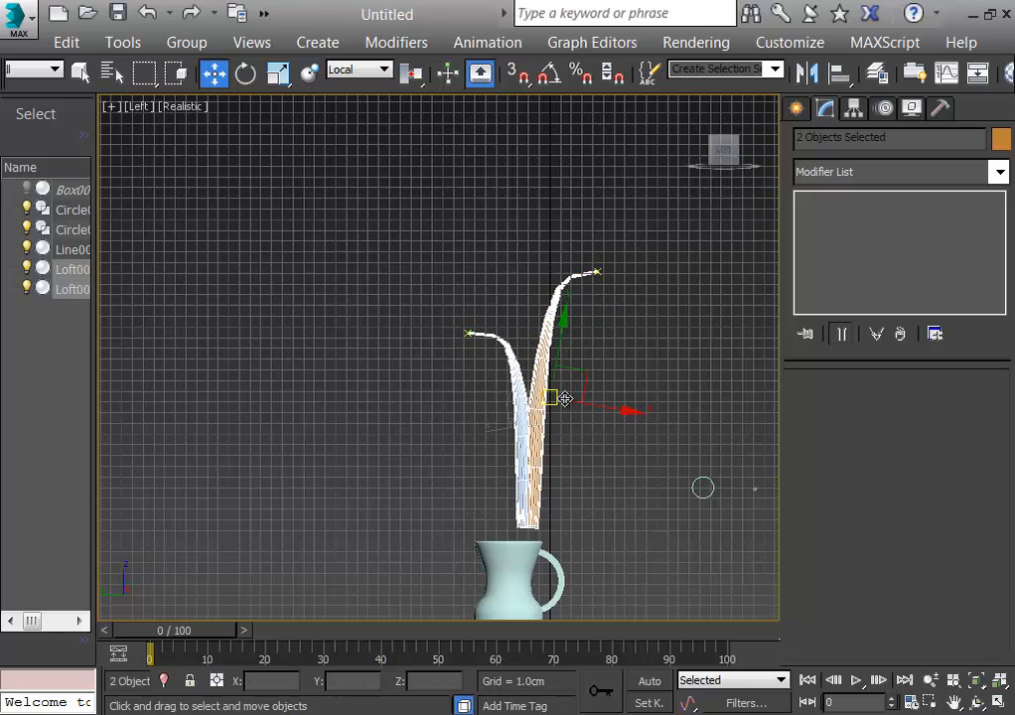
left_click(598, 498)
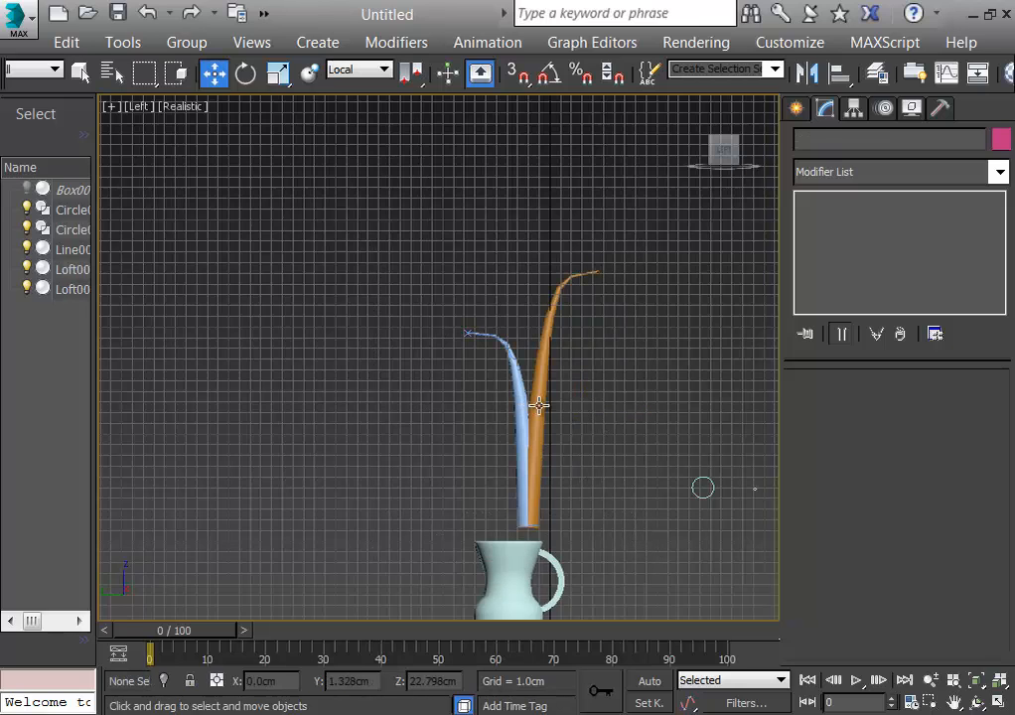
Move the orange loft down in the Left view so its base sits at the middle of the jug's rim
left_click(539, 402)
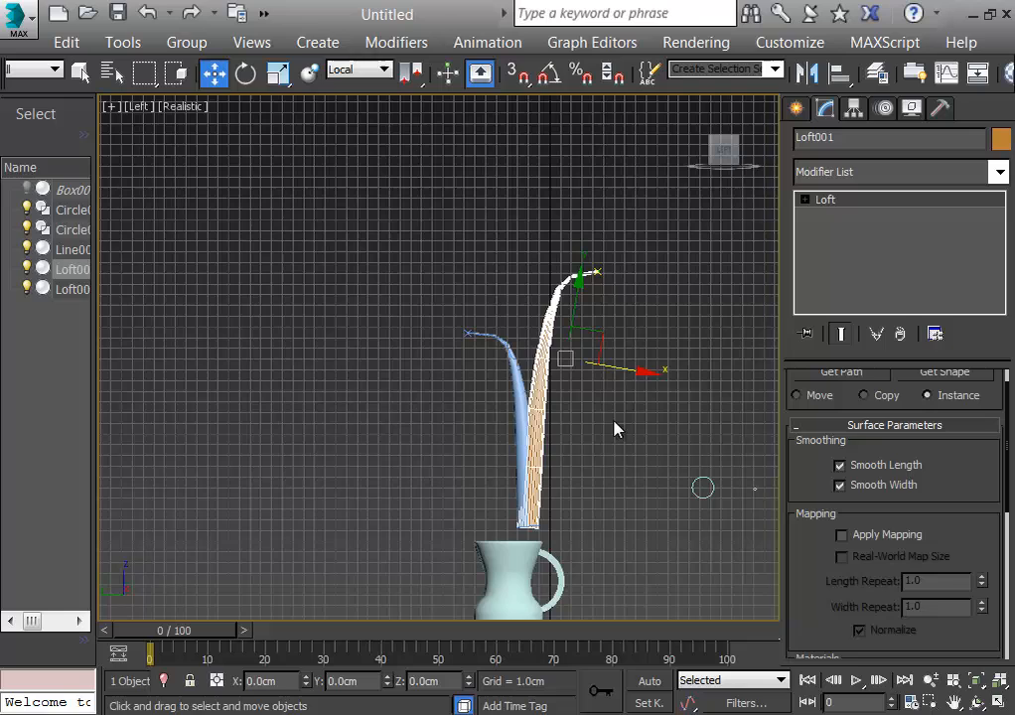
left_click(564, 352)
left_click(546, 393)
mouse_move(592, 348)
left_mouse_down()
mouse_move(576, 349)
mouse_move(584, 348)
left_mouse_up()
left_click(556, 485)
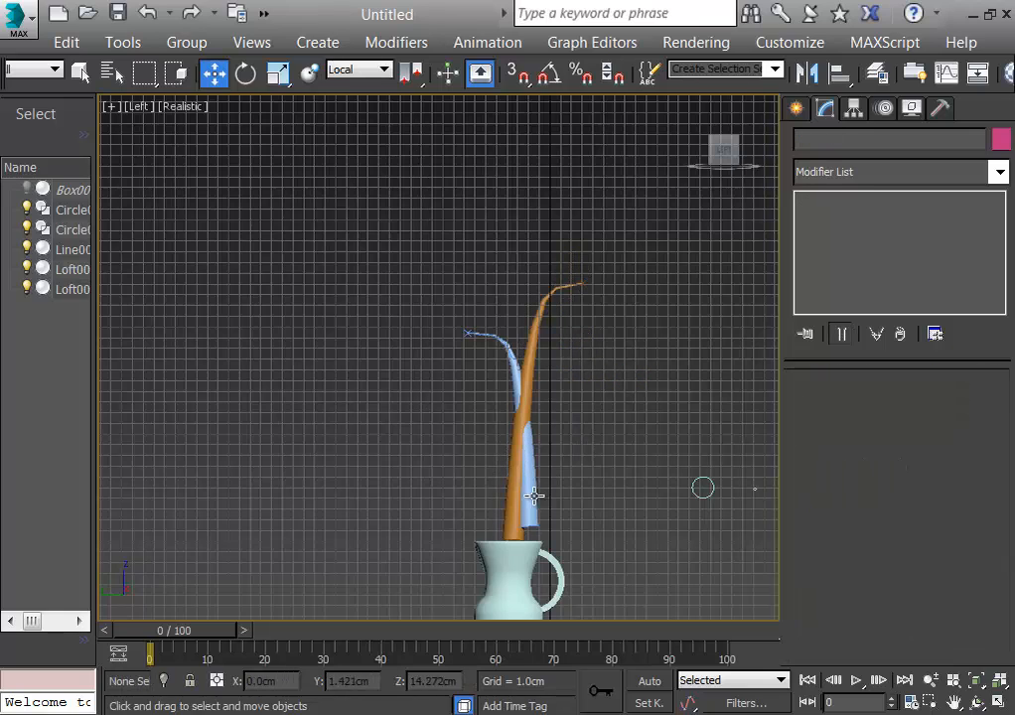
Move the blue loft down beside the orange one so its base also rests at the jug's rim
left_click(508, 354)
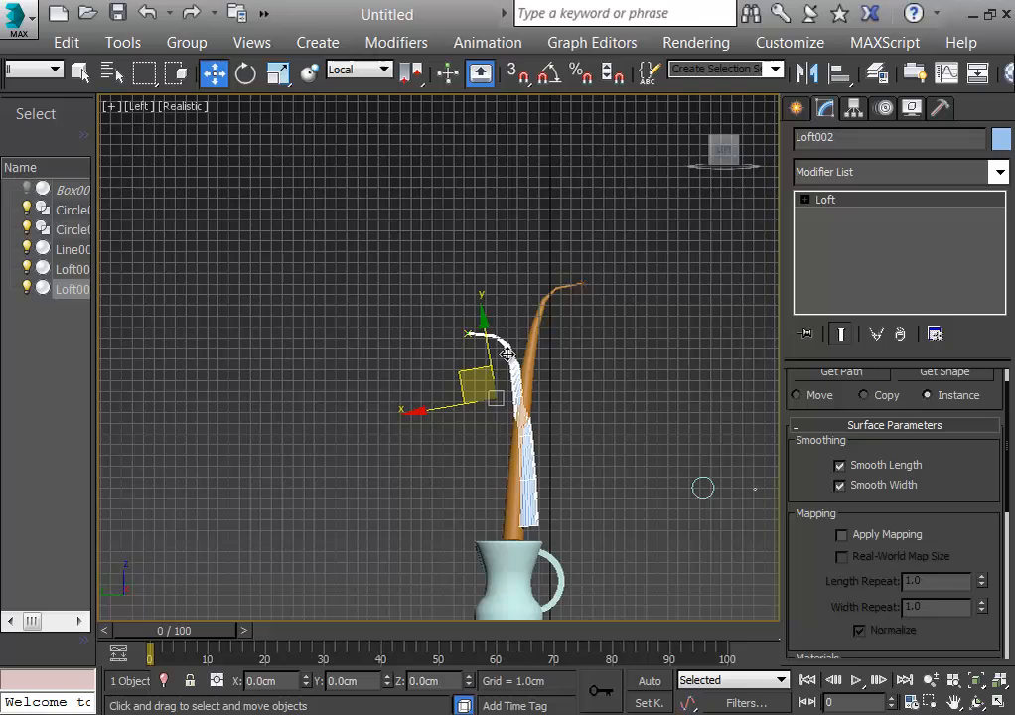
left_click(469, 386)
left_click(510, 362)
left_click_drag(475, 386, 464, 377)
left_click_drag(457, 383, 457, 383)
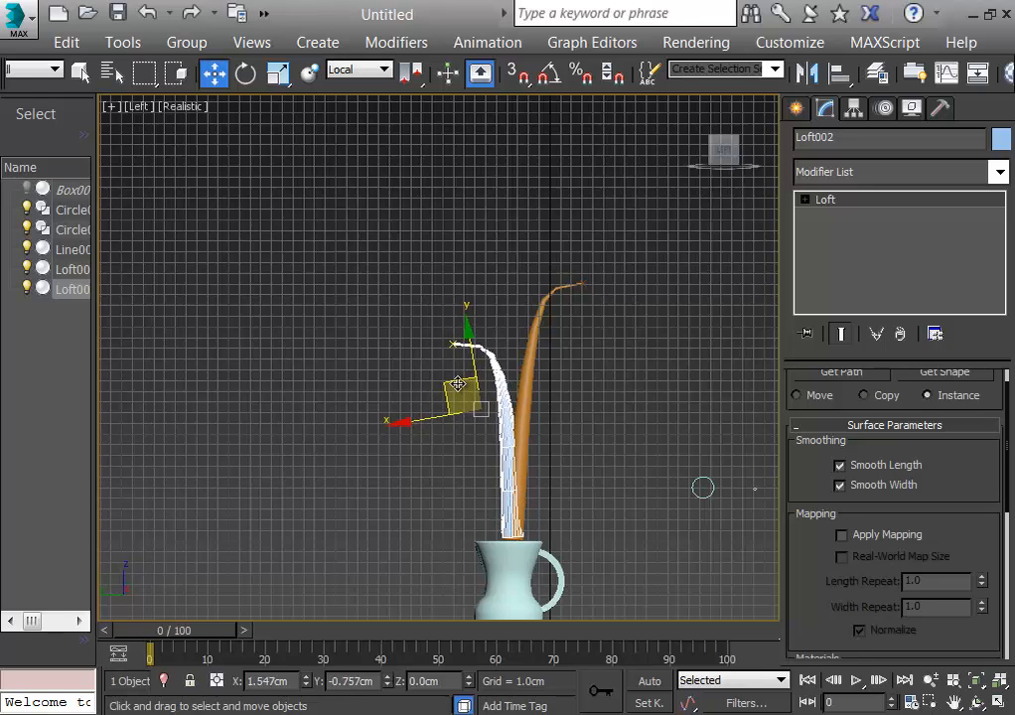
left_click(598, 454)
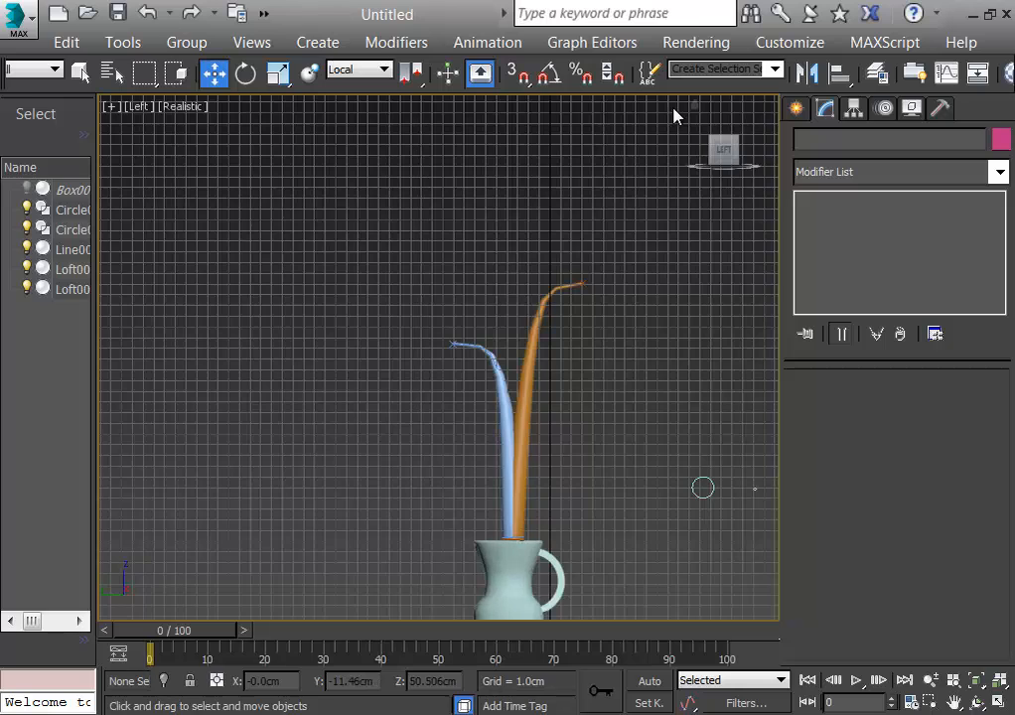
Examine the jug and both lofts in the Perspective view from the home orientation
key("p")
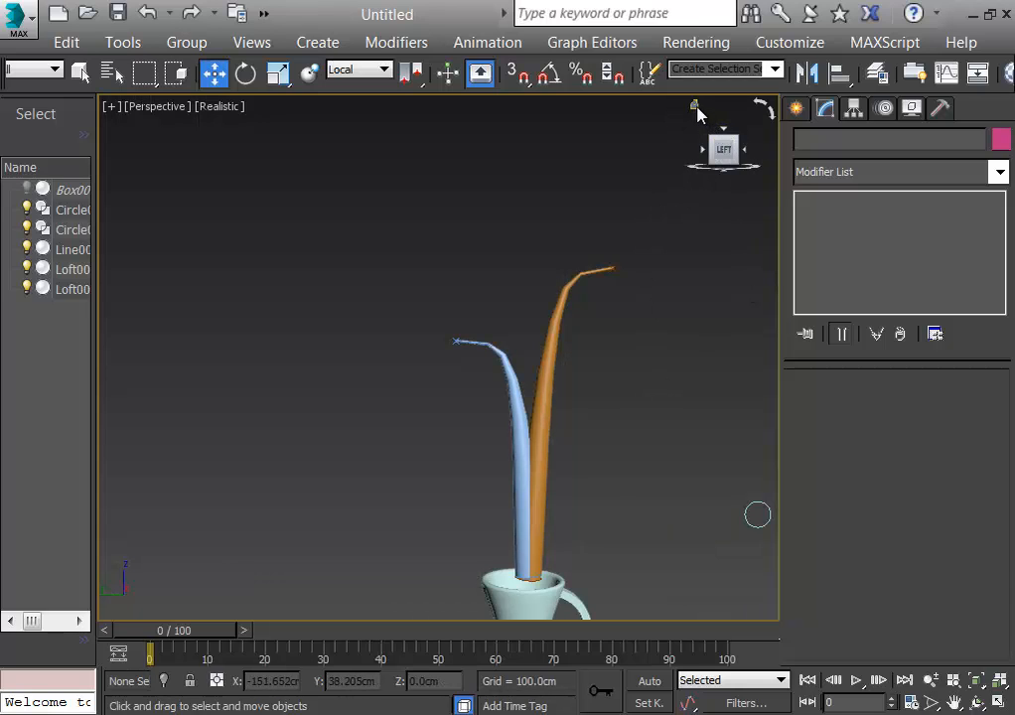
left_click(695, 106)
scroll(446, 390, "up", 10)
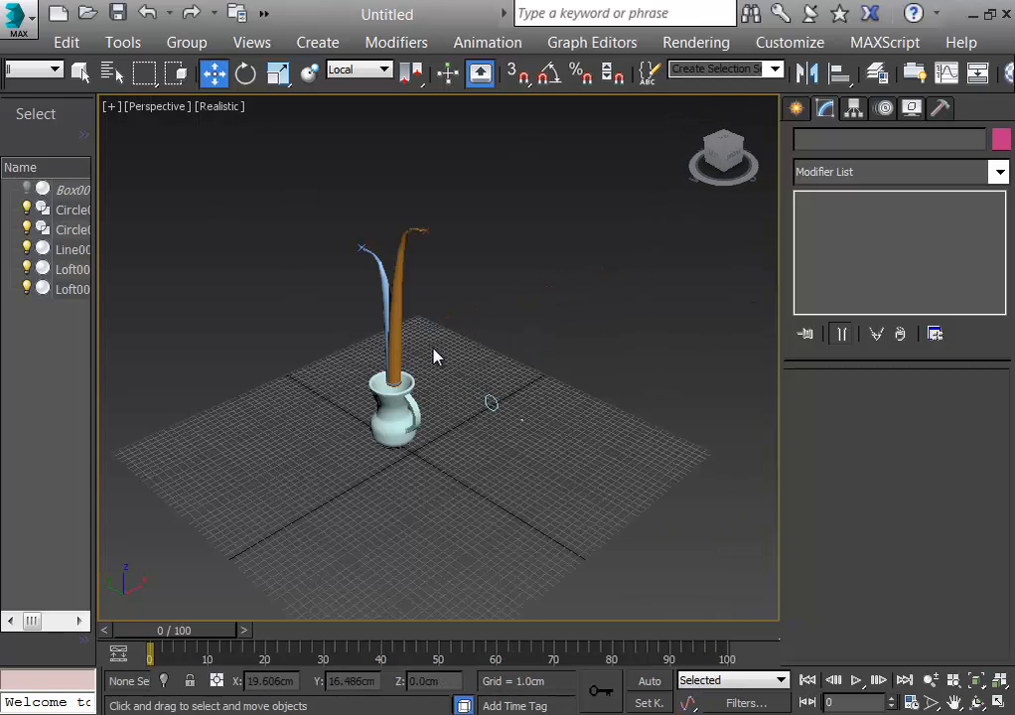
scroll(434, 346, "up", 3)
middle_click_drag(448, 352, 480, 377)
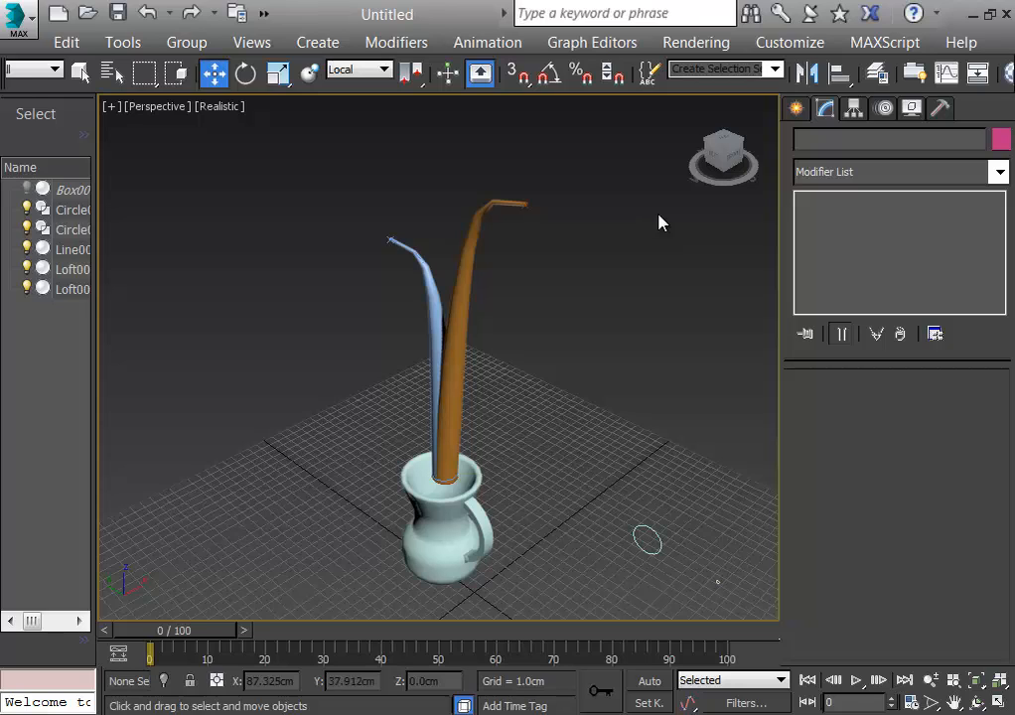
Create two standard-primitive teapots beside the jug in the Perspective view, with radii of about 5.2 cm and 5.9 cm
left_click(795, 109)
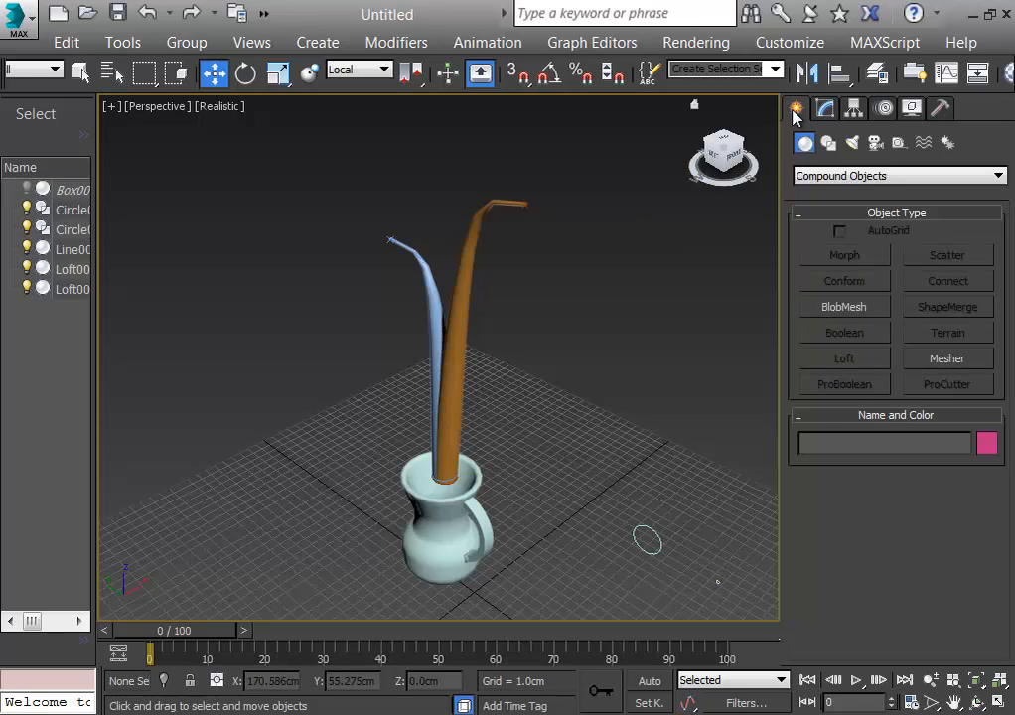
left_click(814, 175)
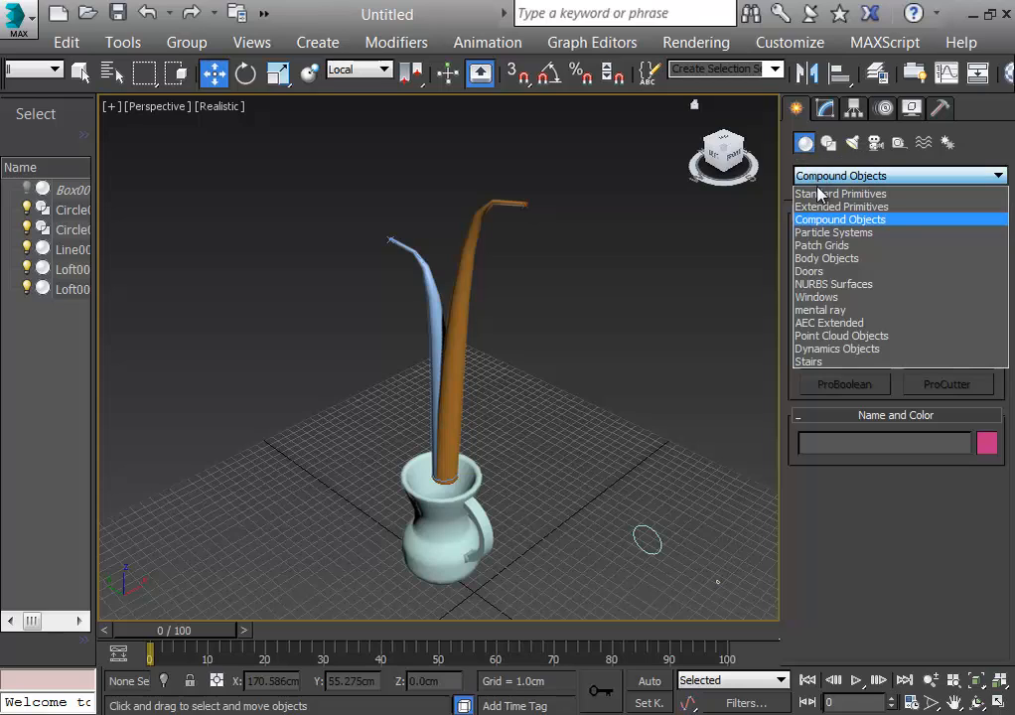
left_click(817, 194)
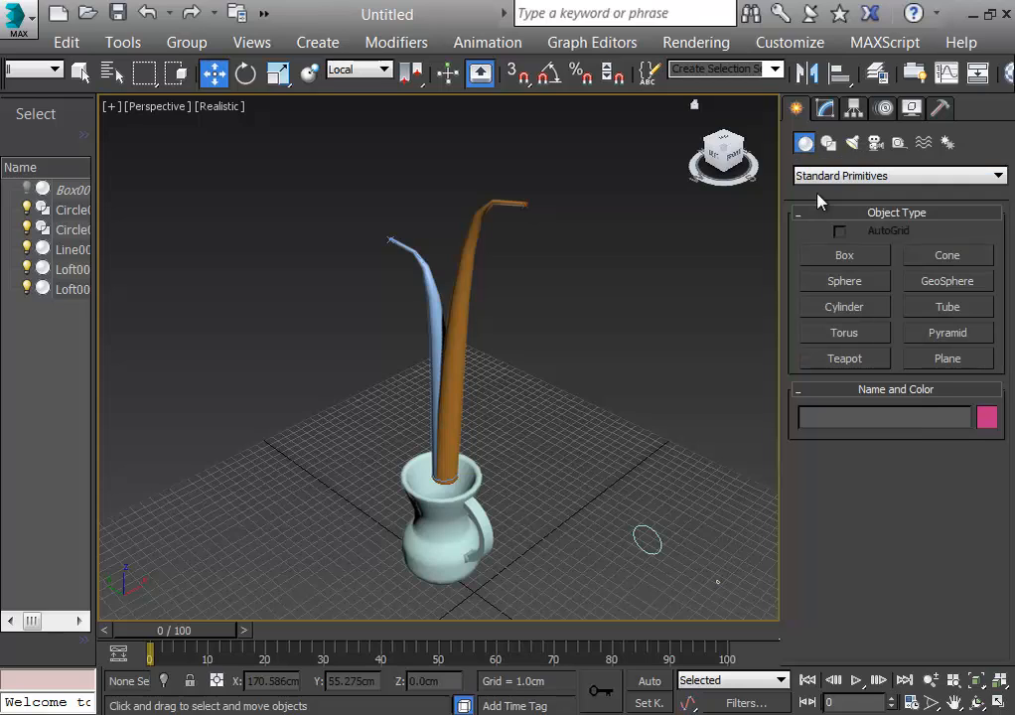
left_click(854, 358)
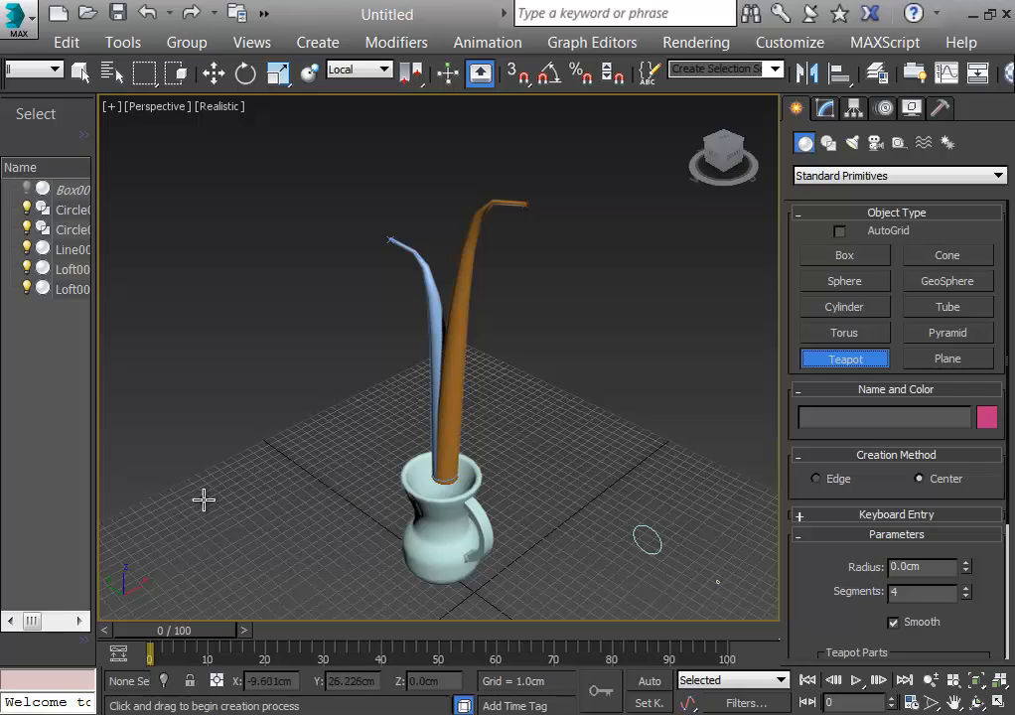
left_click_drag(203, 498, 240, 522)
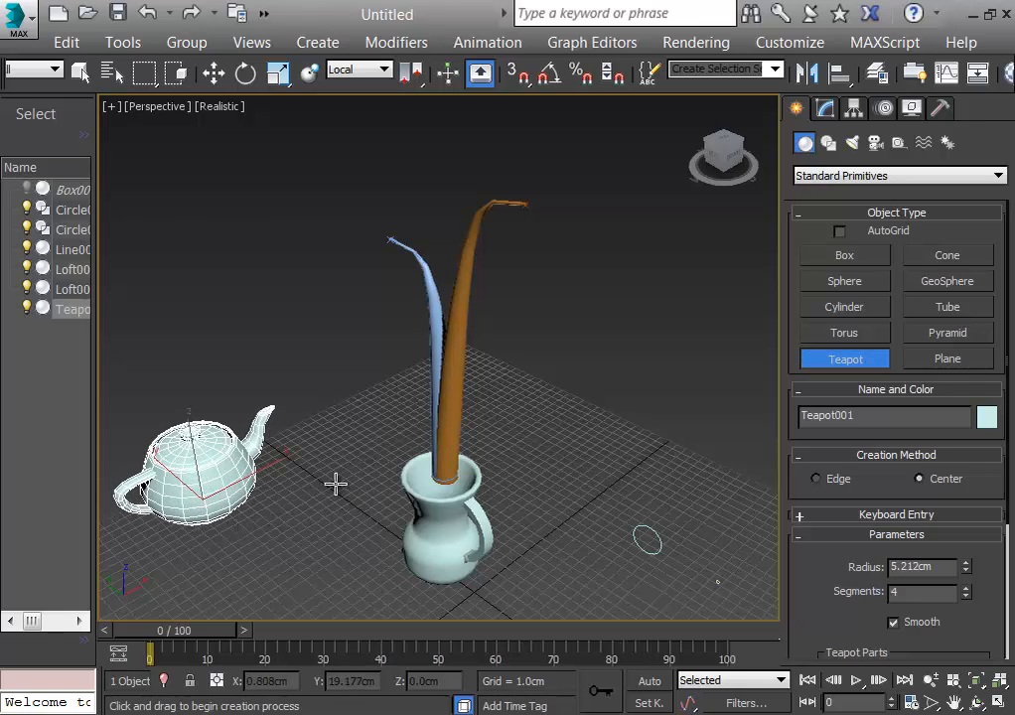
left_click_drag(336, 483, 376, 511)
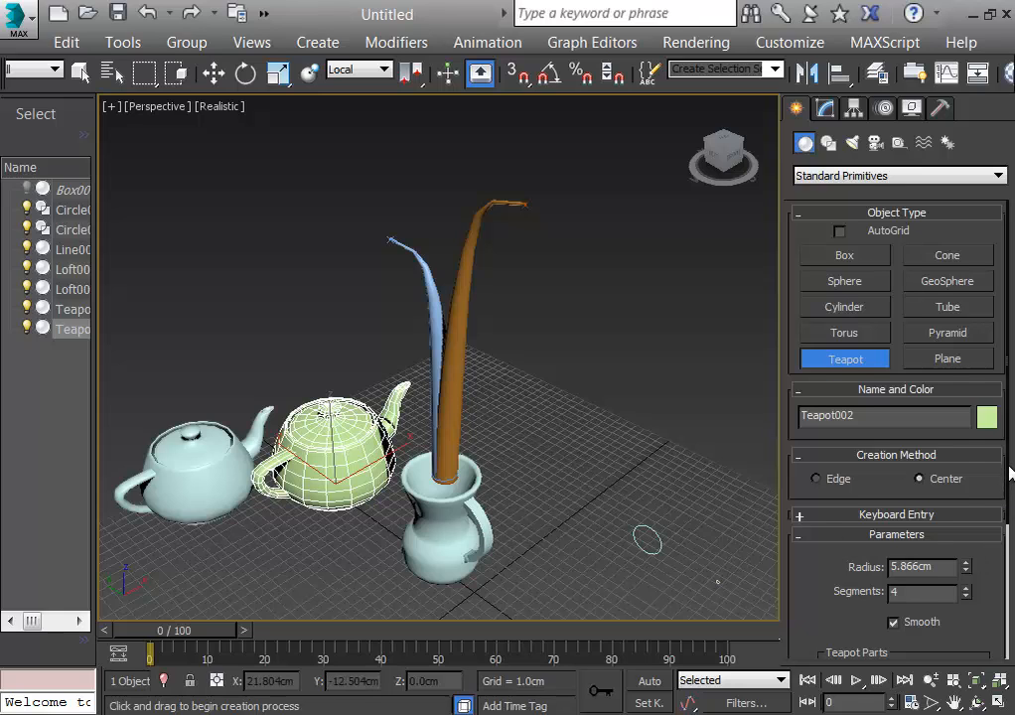
Remove the lid from the green teapot
left_click_drag(1010, 474, 1010, 483)
left_click(825, 108)
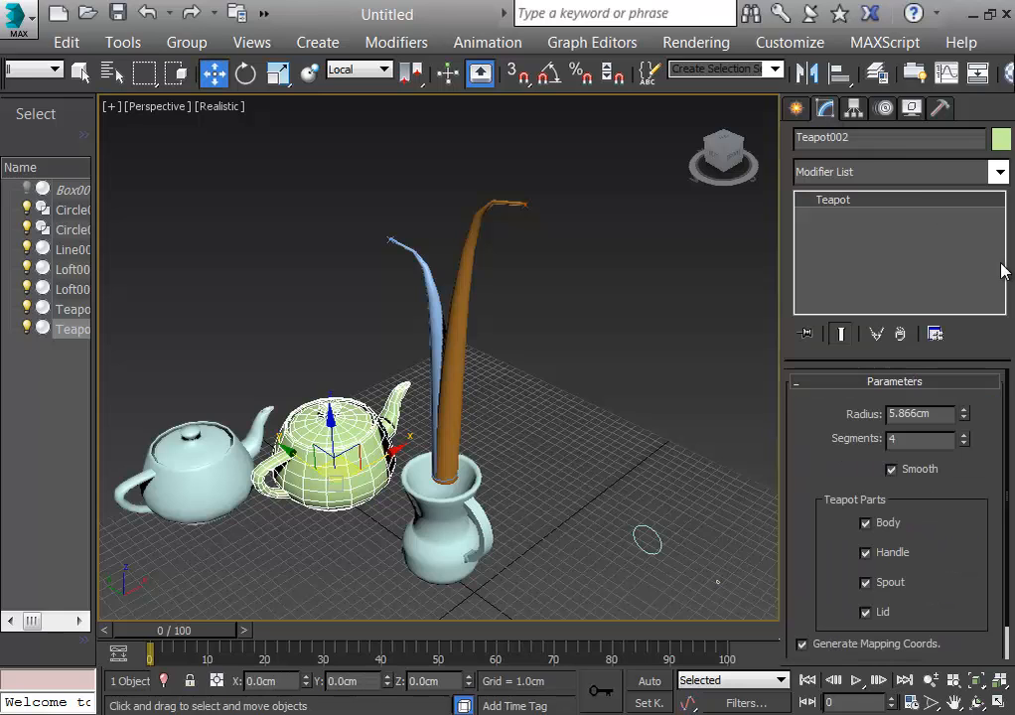
left_click(866, 613)
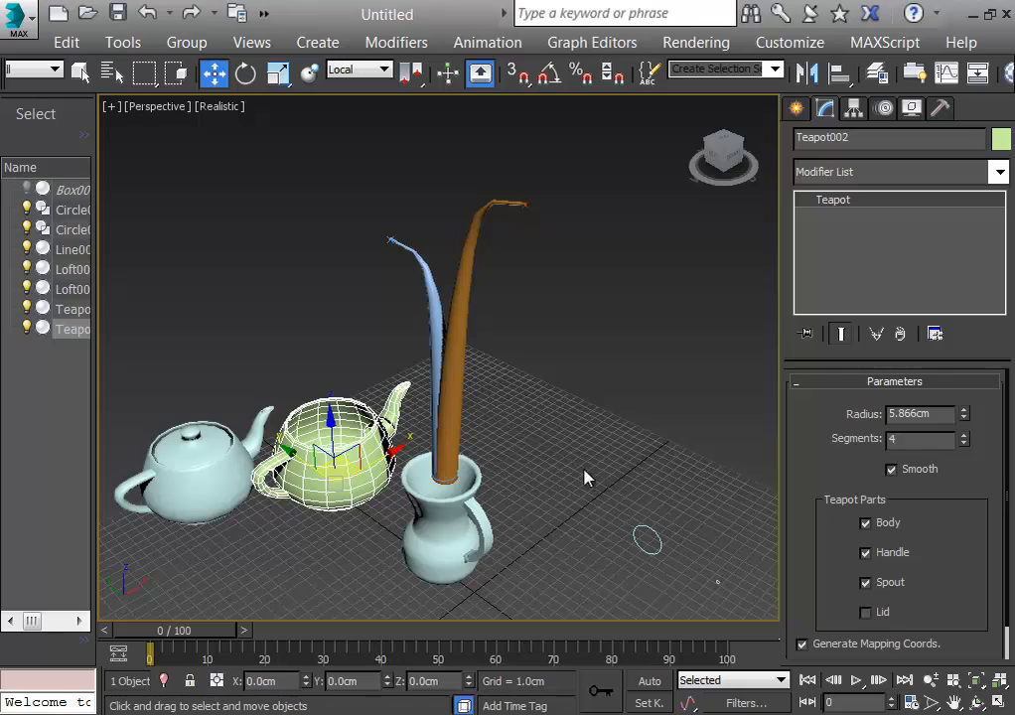
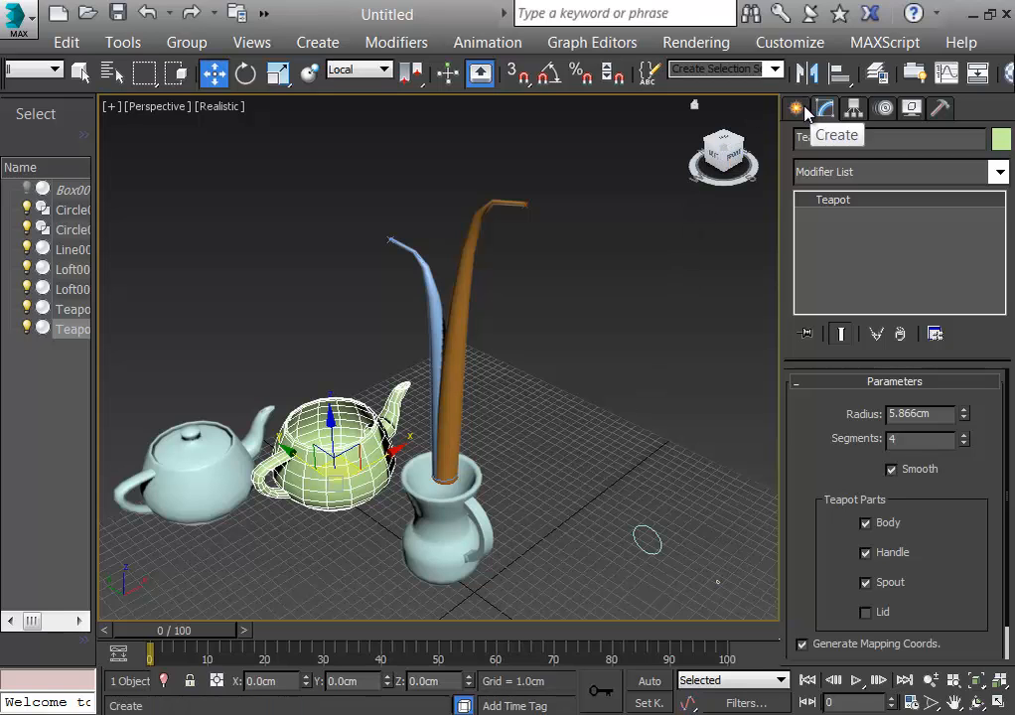
Raise the green teapot straight up in the Left view, well above the closed teapot
key("l")
scroll(552, 298, "up", 2)
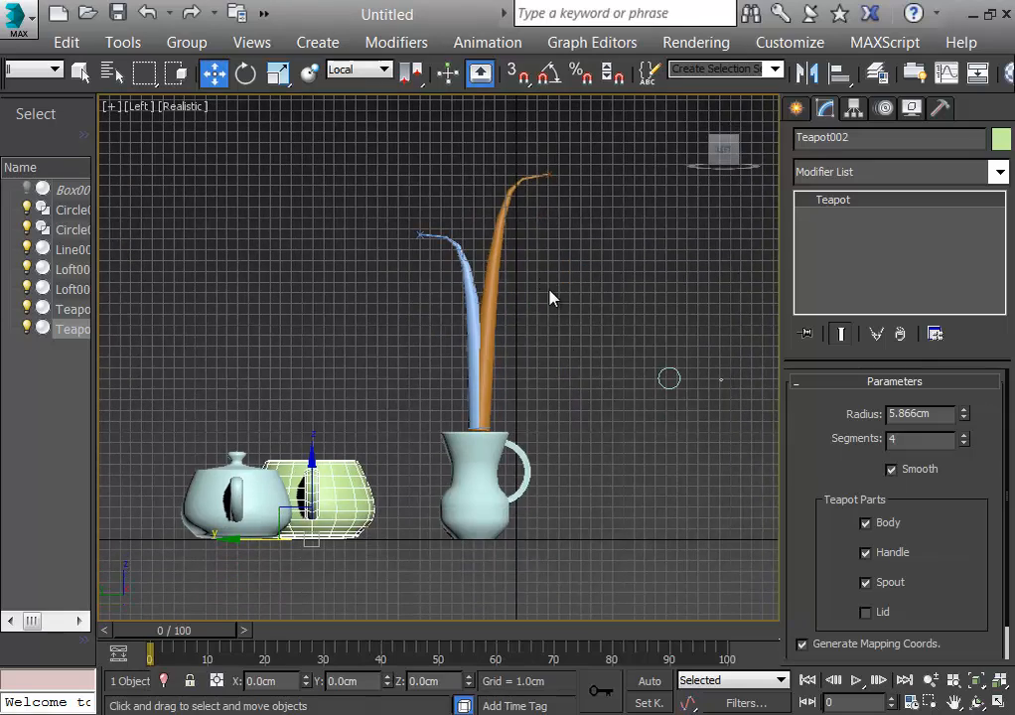
scroll(546, 294, "up", 3)
scroll(546, 298, "down", 3)
left_click(384, 462)
left_click(358, 484)
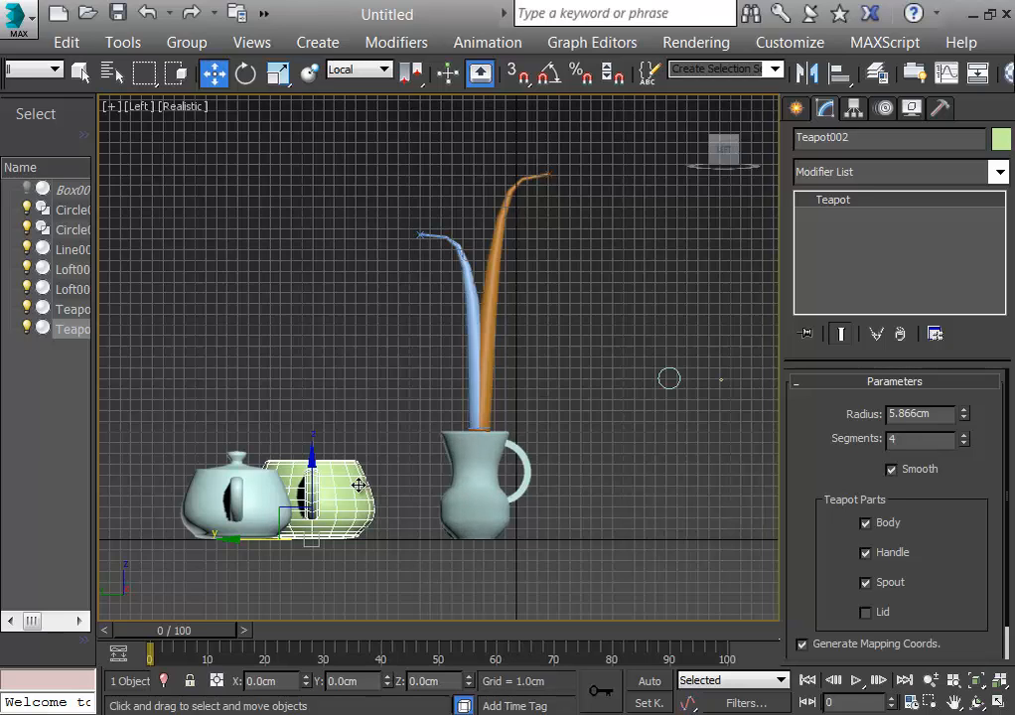
left_click_drag(308, 481, 305, 278)
Try rotating the green teapot around its vertical axis, entering Z rotations of 175 and 180 degrees
left_click(246, 74)
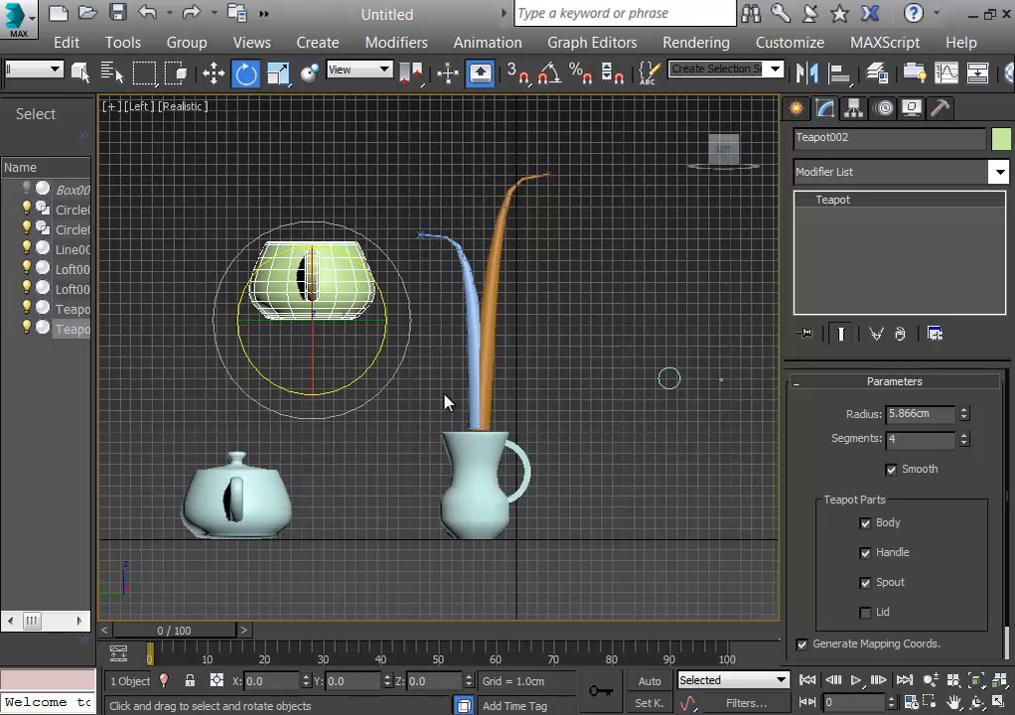
left_click_drag(357, 314, 162, 297)
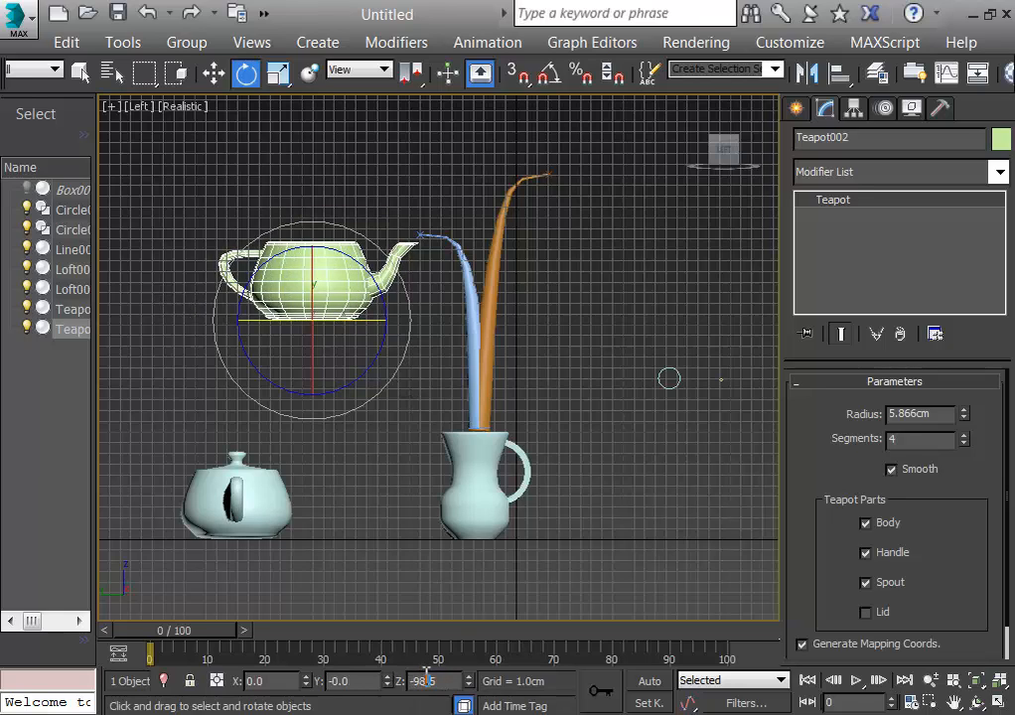
type("175")
key("Return")
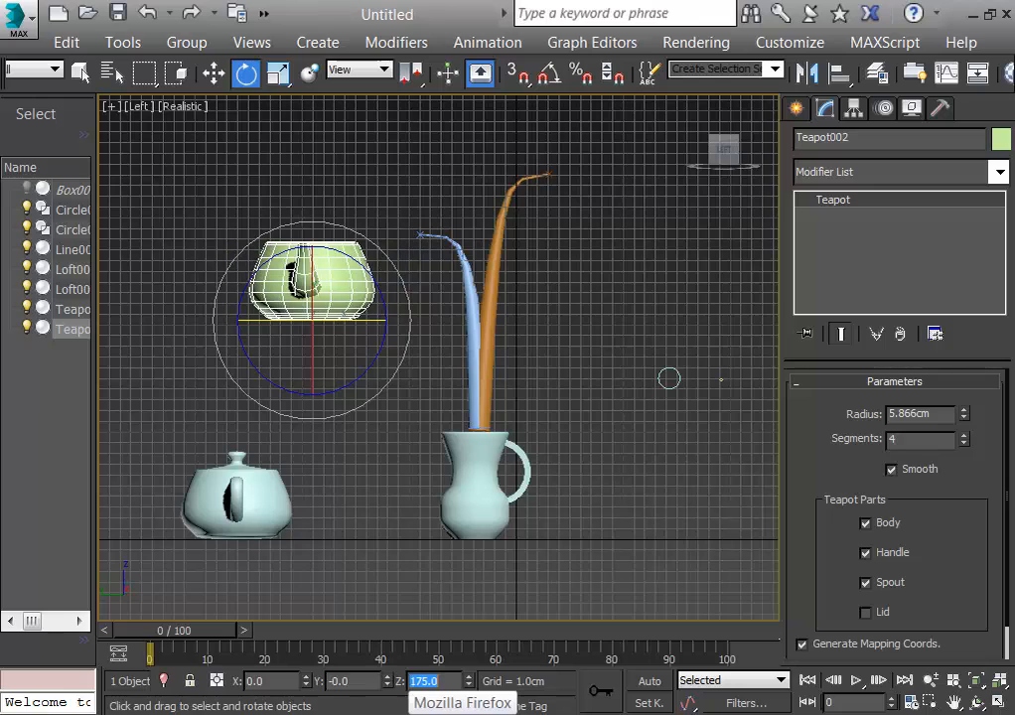
type("18")
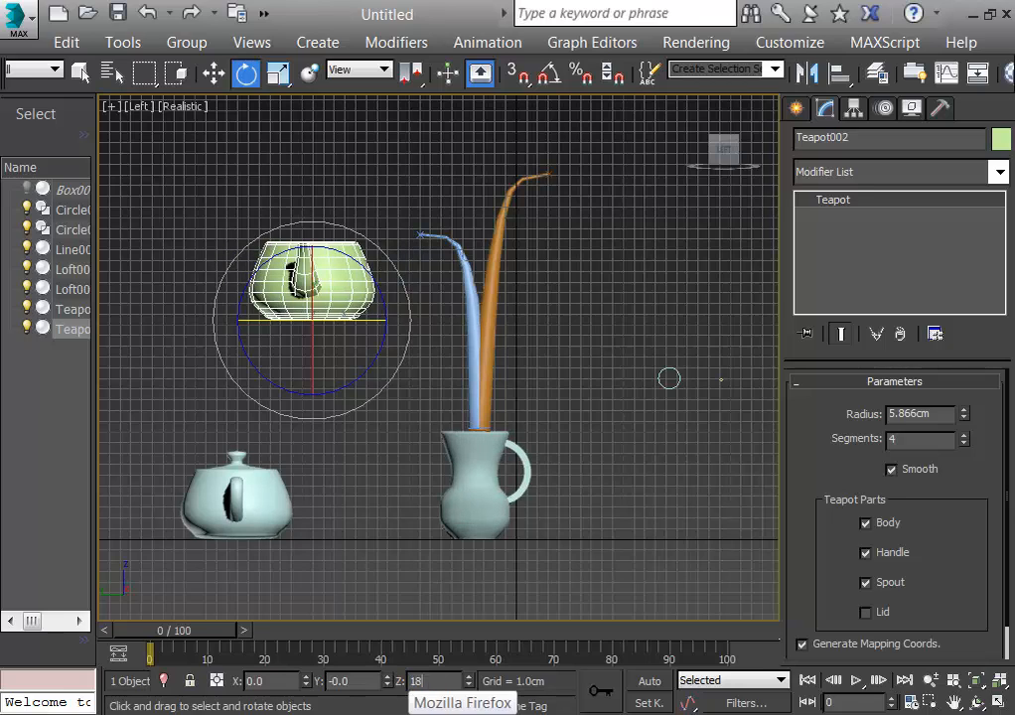
type("0")
key("Return")
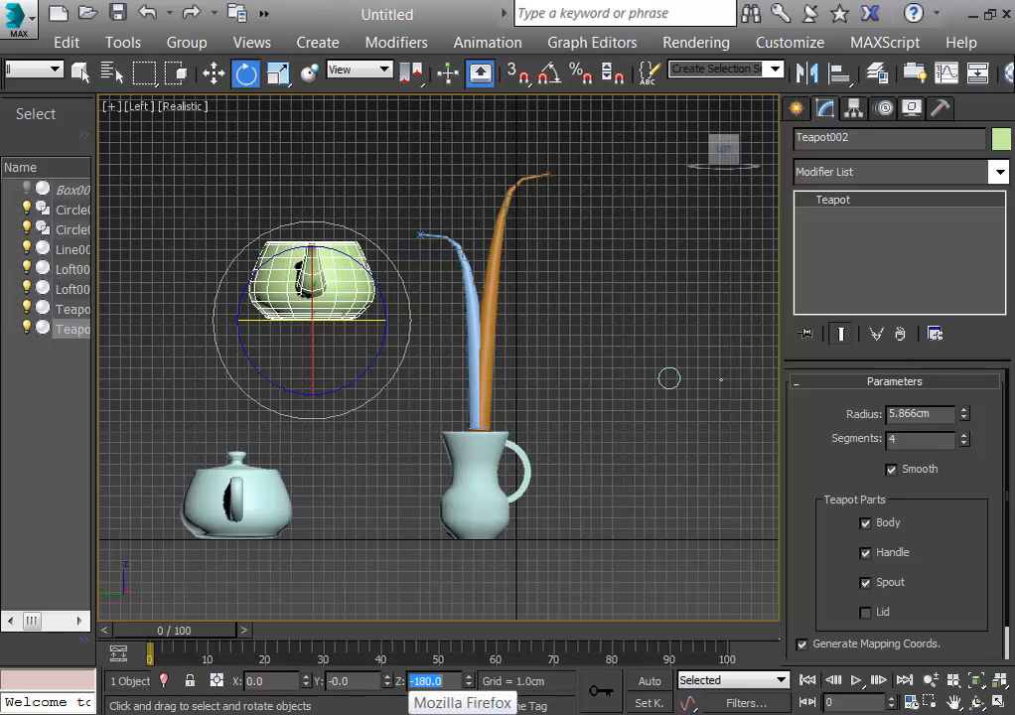
Rotate the green teapot to about -91 degrees around Z, spout toward the lofts, and tilt it forward about 20 degrees
left_click_drag(349, 319, 506, 313)
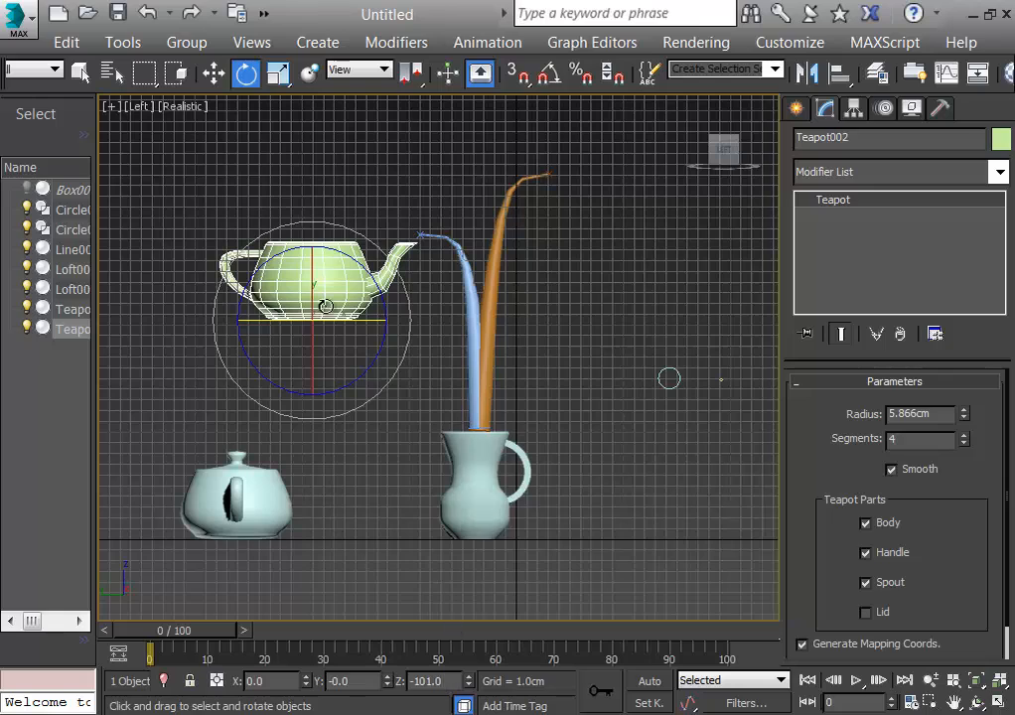
left_click_drag(330, 318, 345, 314)
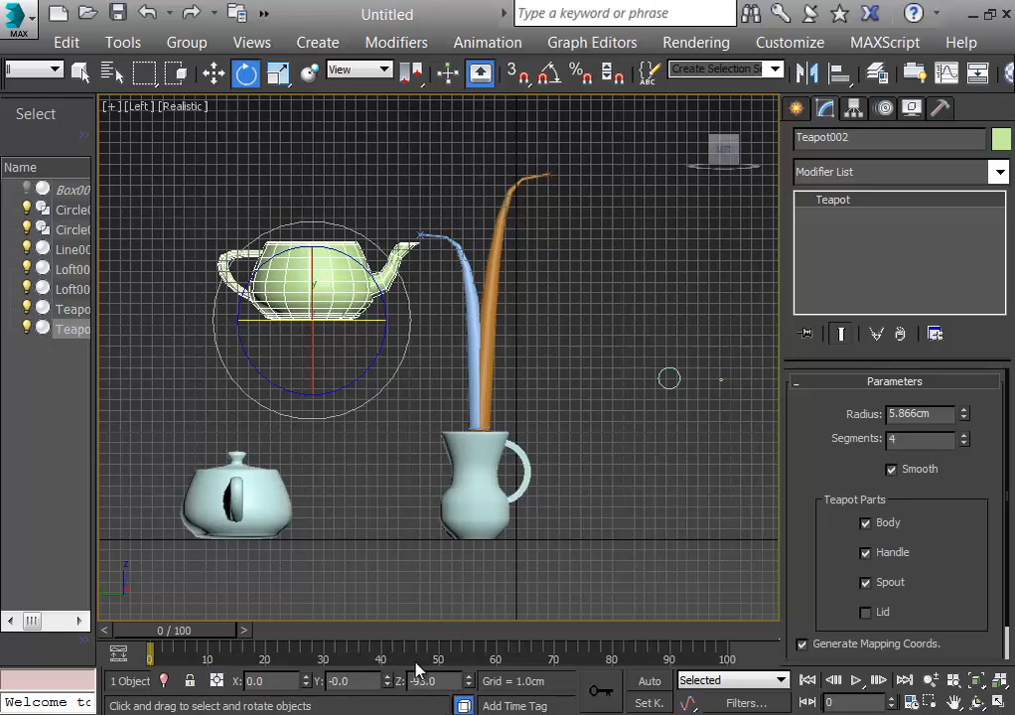
left_click_drag(335, 320, 340, 337)
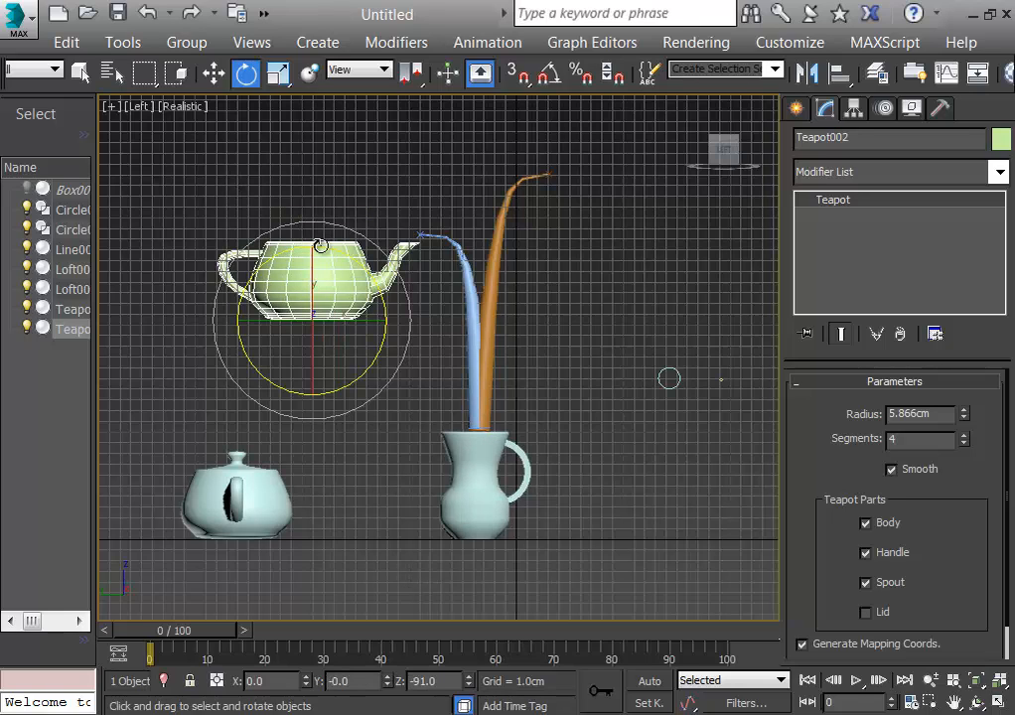
left_click_drag(320, 244, 360, 300)
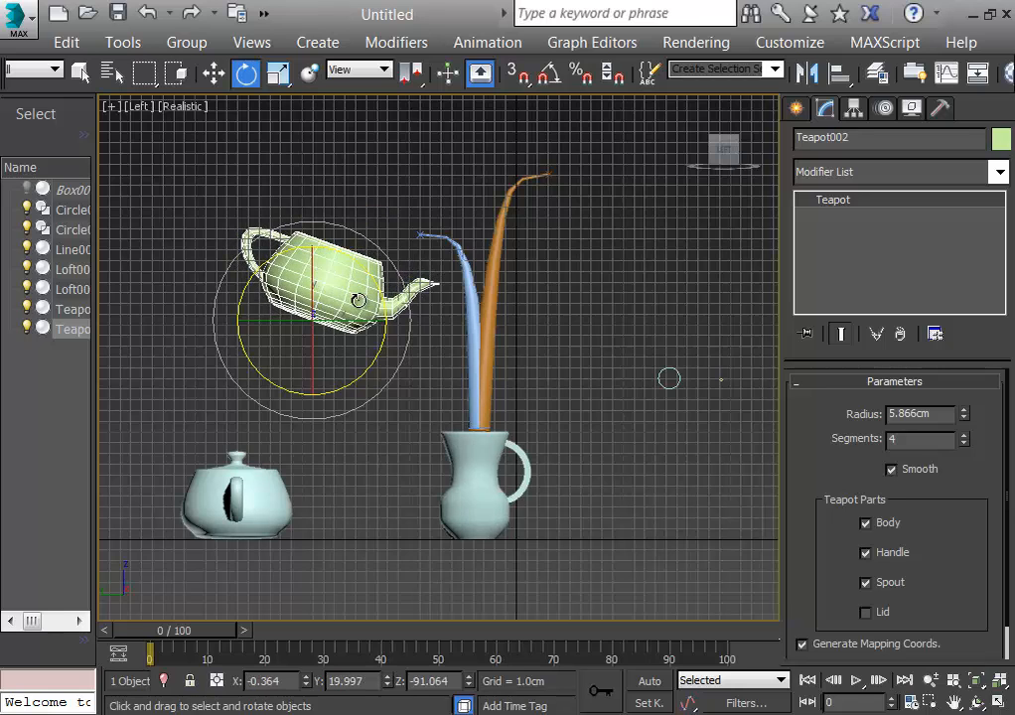
Shift the green teapot sideways in the Top view so its spout lines up with the blue loft
key("t")
middle_click_drag(591, 253, 604, 455)
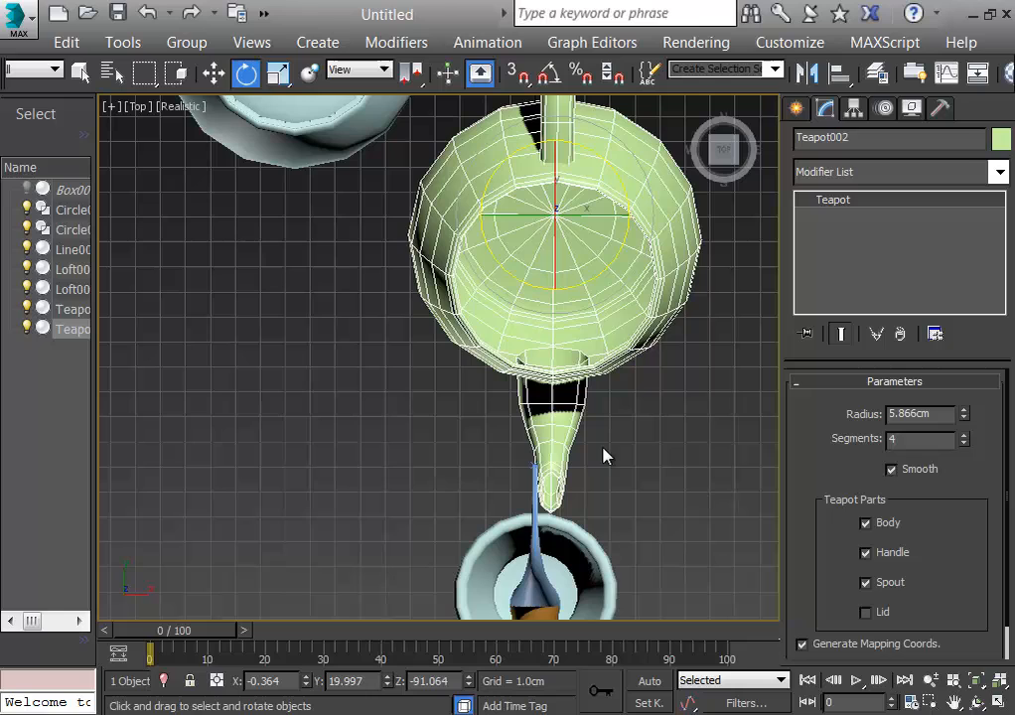
left_click(214, 72)
left_click_drag(619, 217, 604, 216)
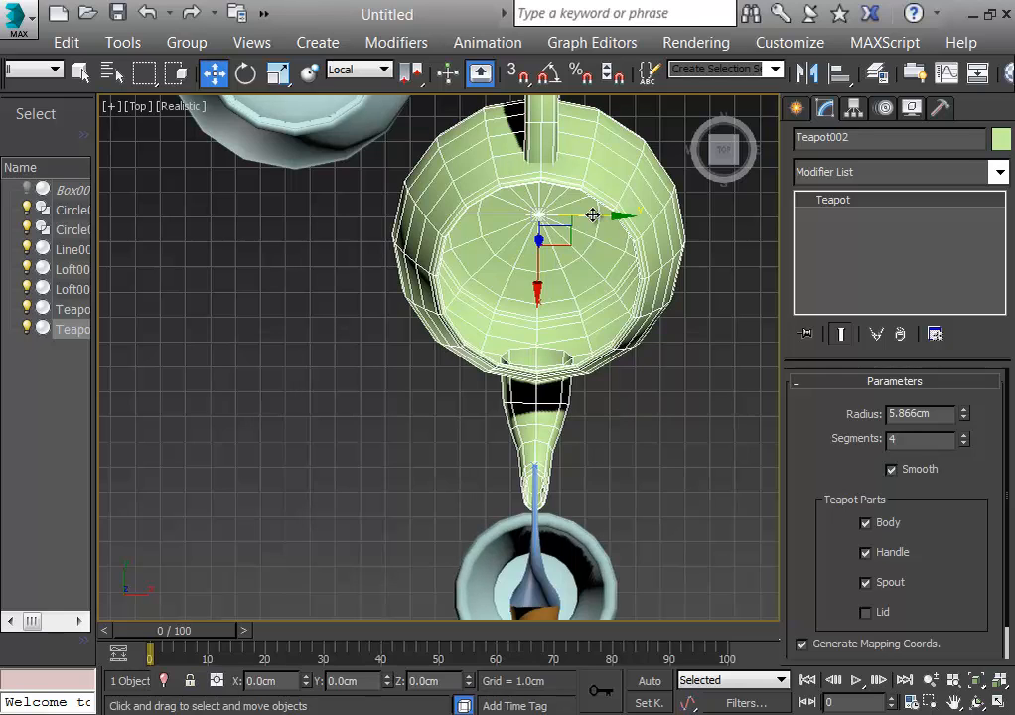
Move the green teapot in the Left view so its spout opening meets the thin tip of the blue loft
key("l")
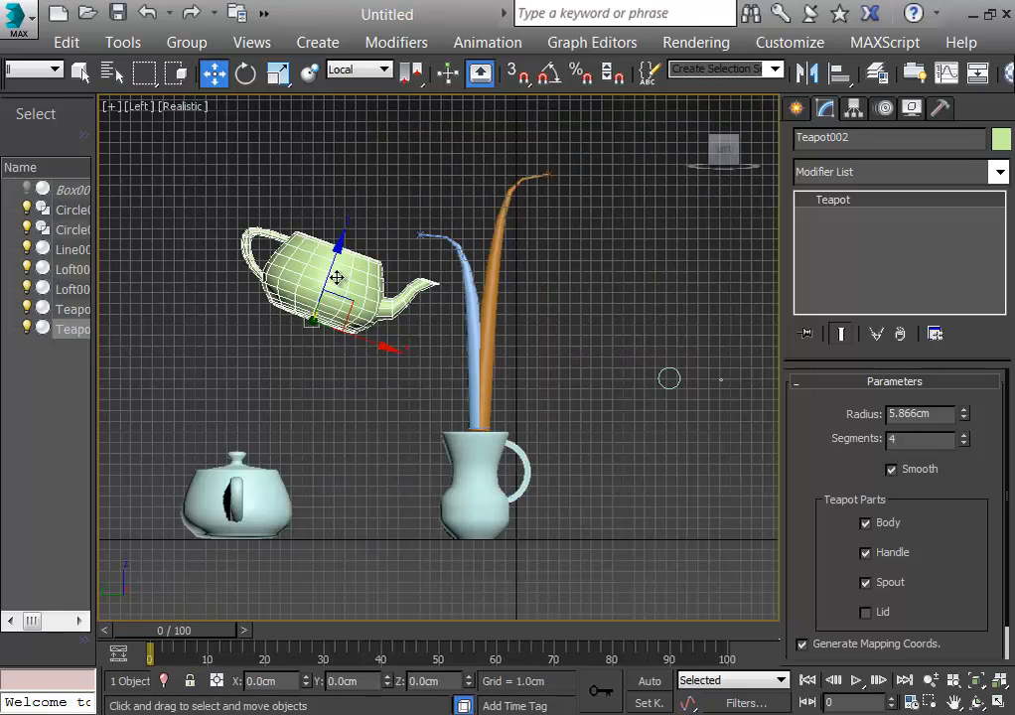
left_click_drag(334, 275, 347, 225)
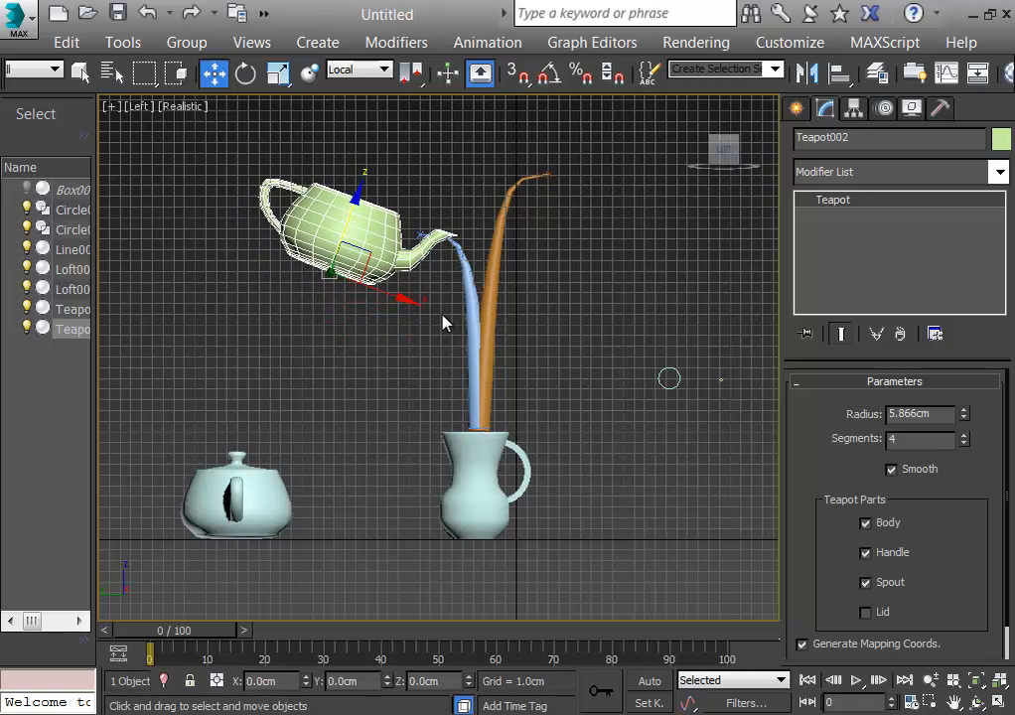
left_click_drag(403, 298, 384, 303)
left_click_drag(331, 222, 330, 230)
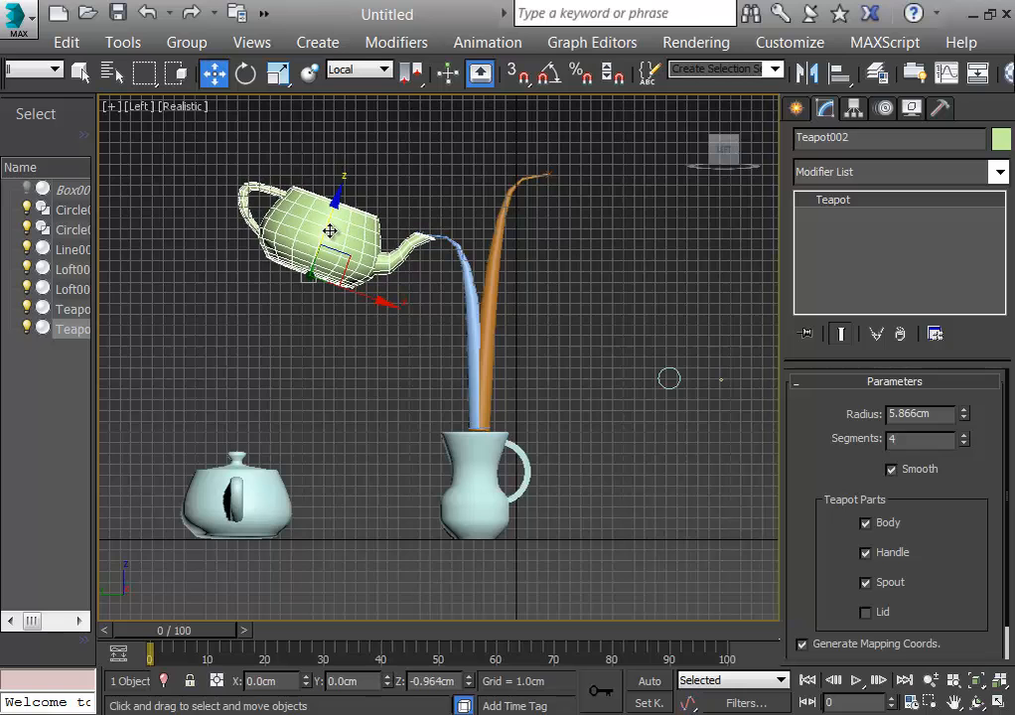
scroll(461, 236, "up", 8)
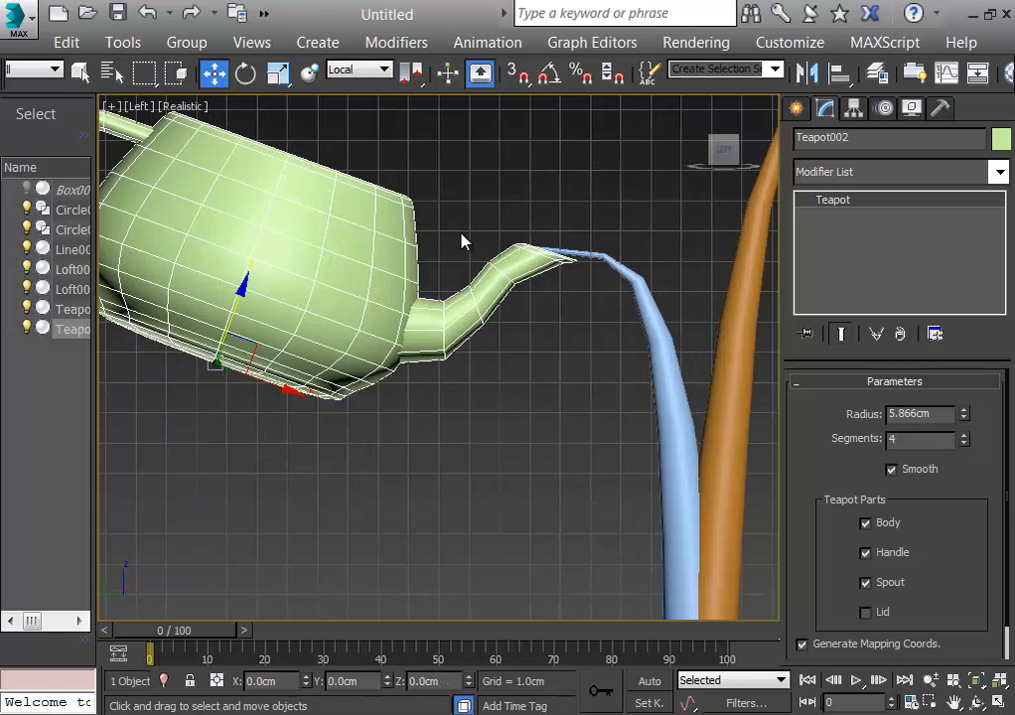
left_click_drag(254, 358, 272, 356)
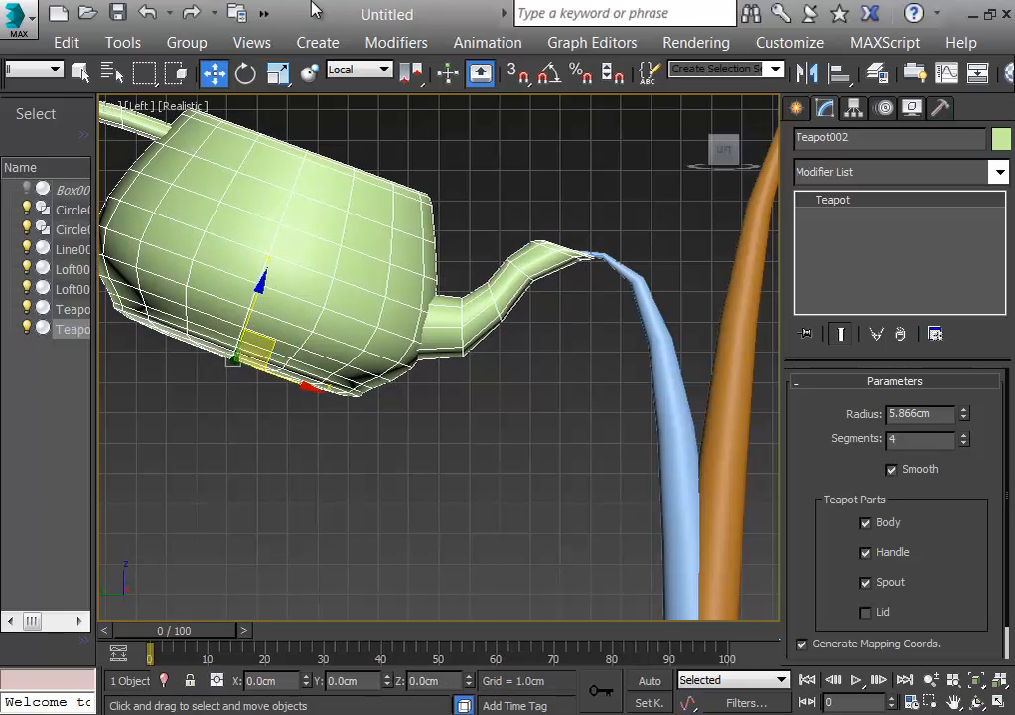
Tilt the green teapot forward to about 22 degrees and reposition its spout over the blue loft's tip
left_click(245, 74)
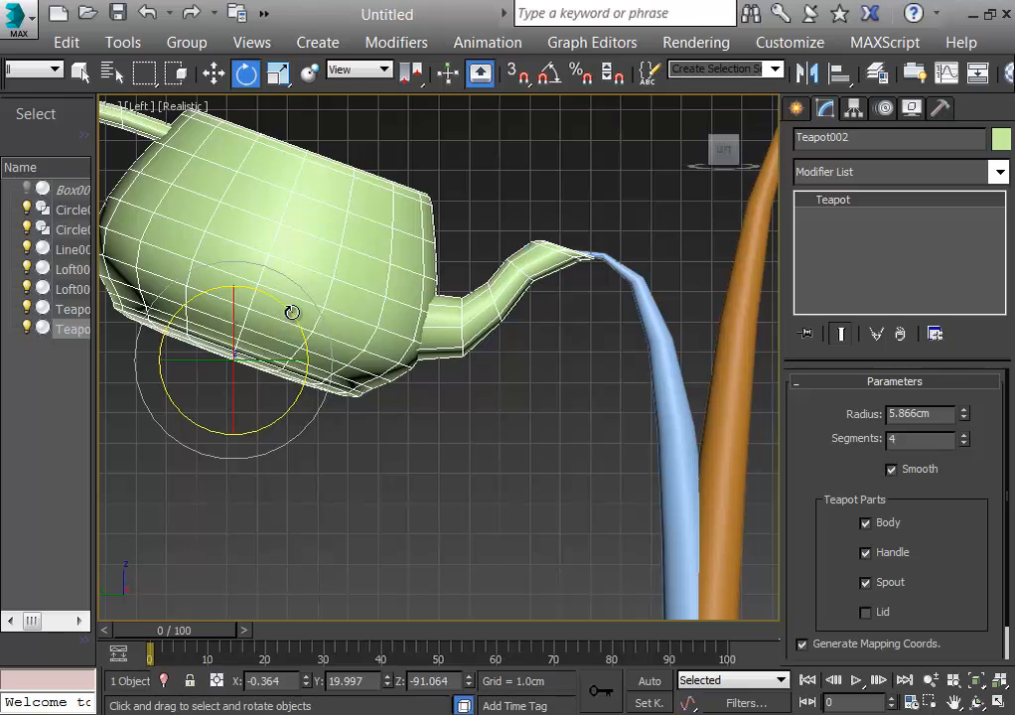
left_click_drag(288, 308, 288, 315)
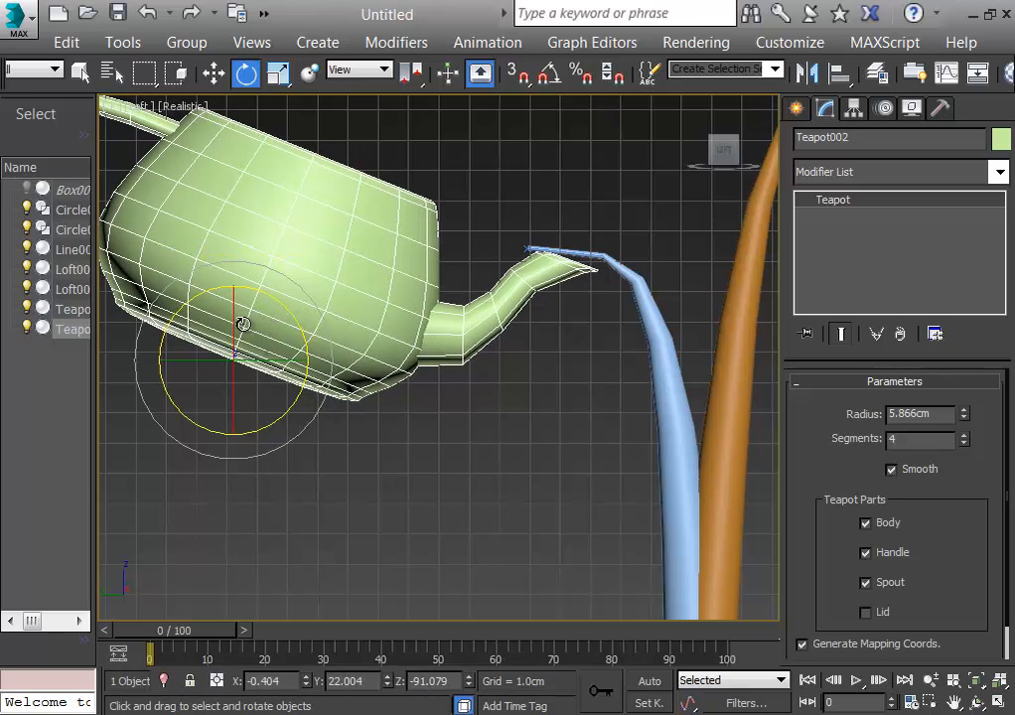
key("w")
left_click_drag(269, 352, 259, 339)
left_click(483, 423)
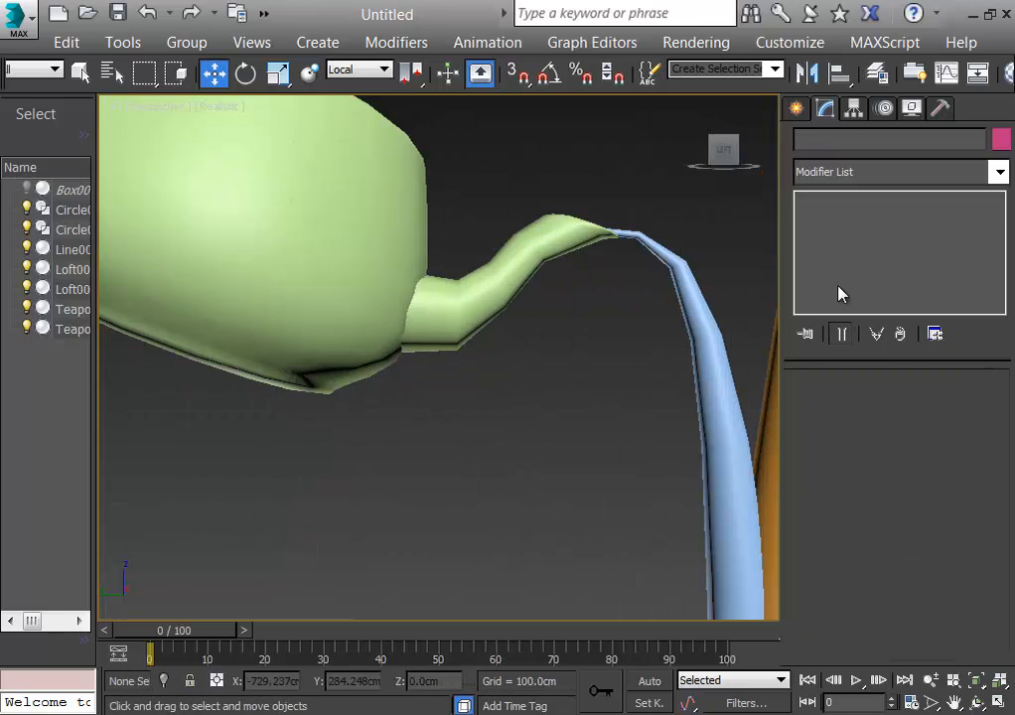
Move the light blue teapot along Y to the opposite side of the jug in the Left view, and delete the leftover loft circles
left_click(692, 107)
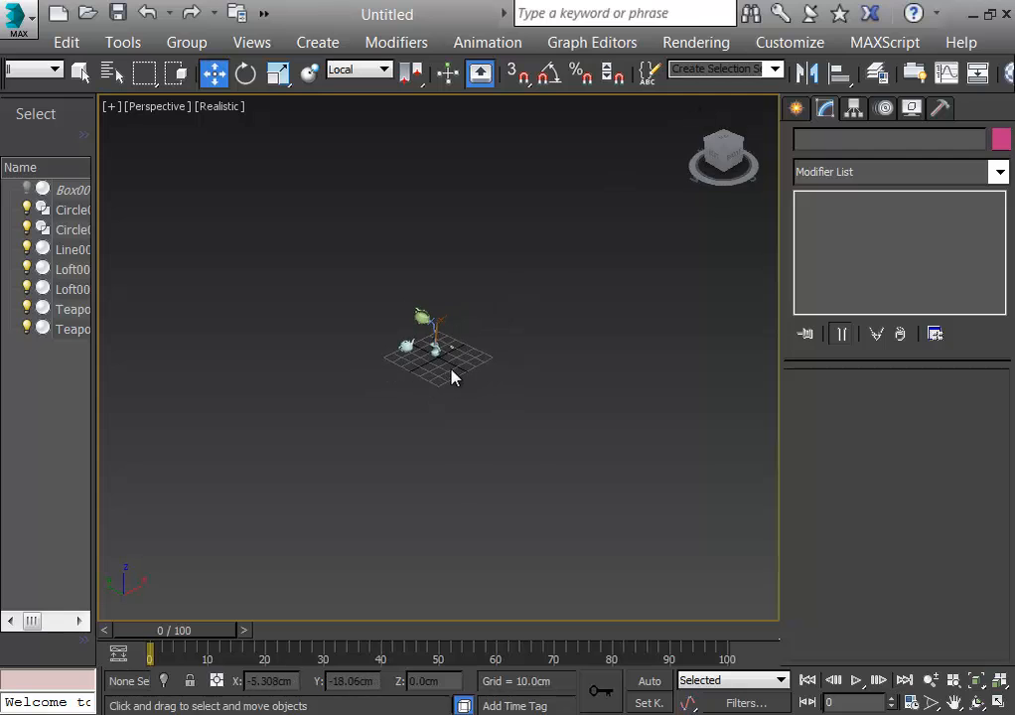
scroll(477, 392, "up", 5)
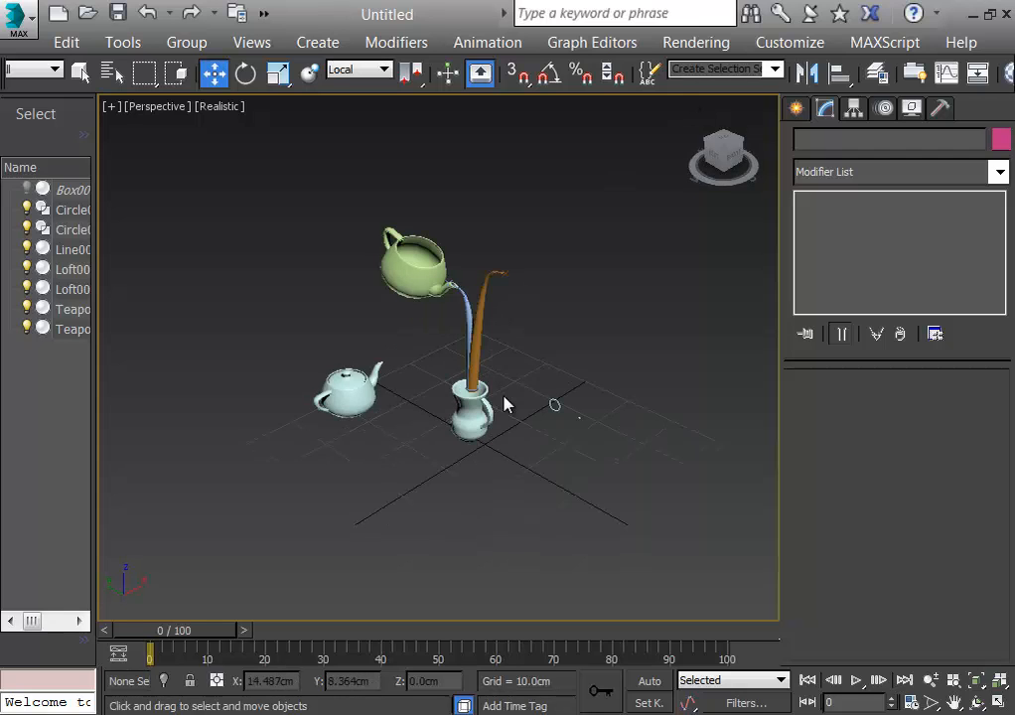
scroll(505, 405, "up", 3)
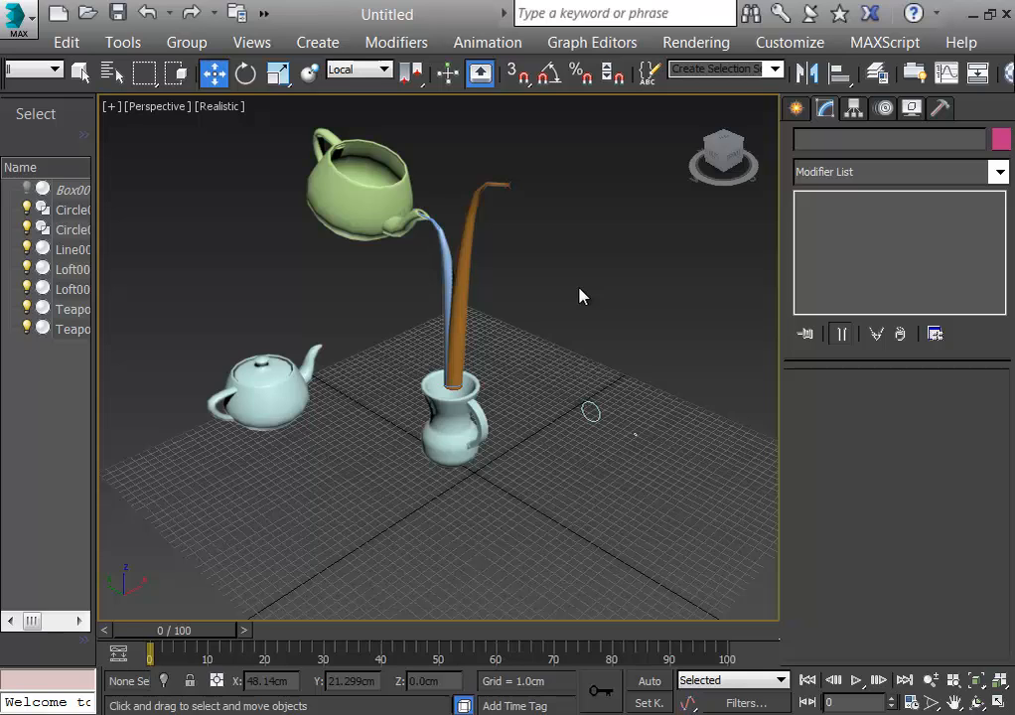
left_click(296, 417)
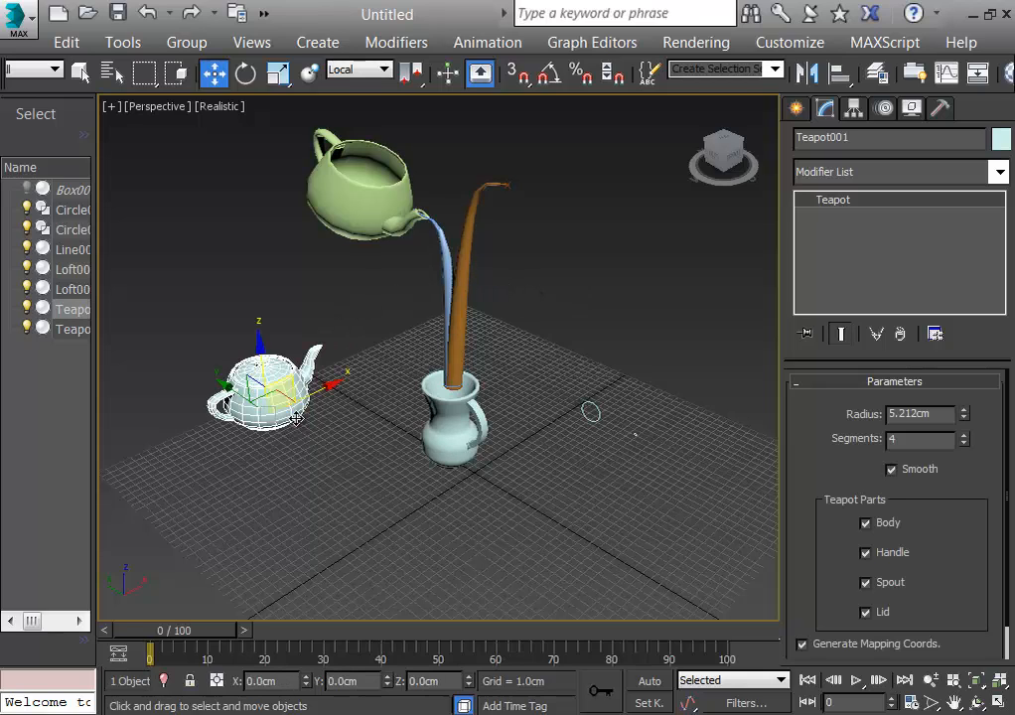
key("l")
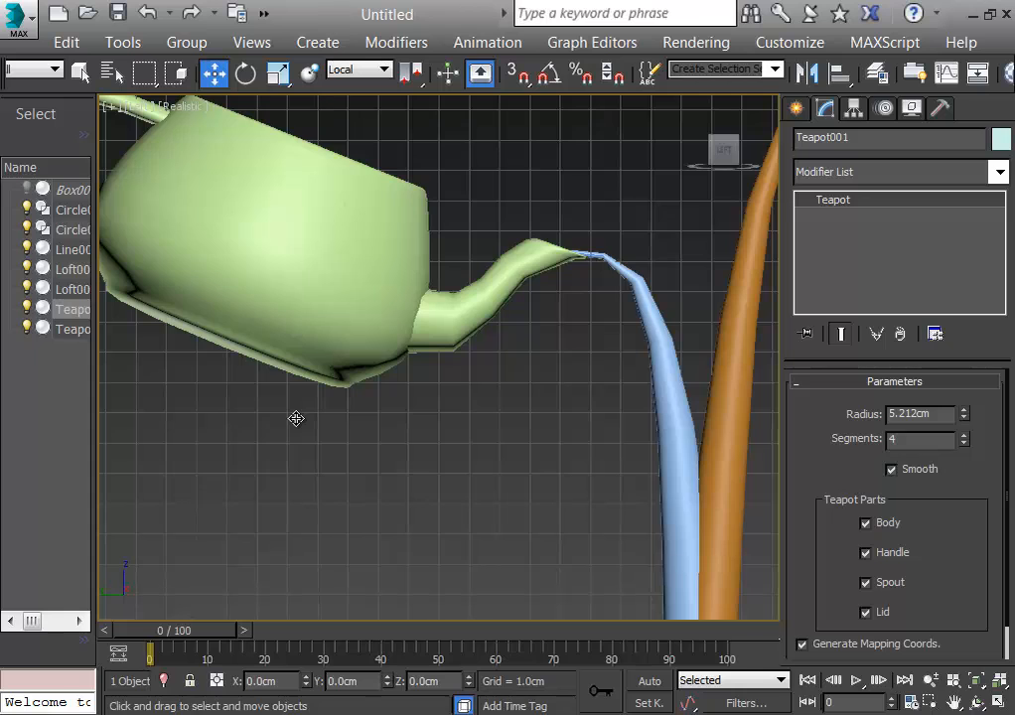
scroll(296, 418, "down", 8)
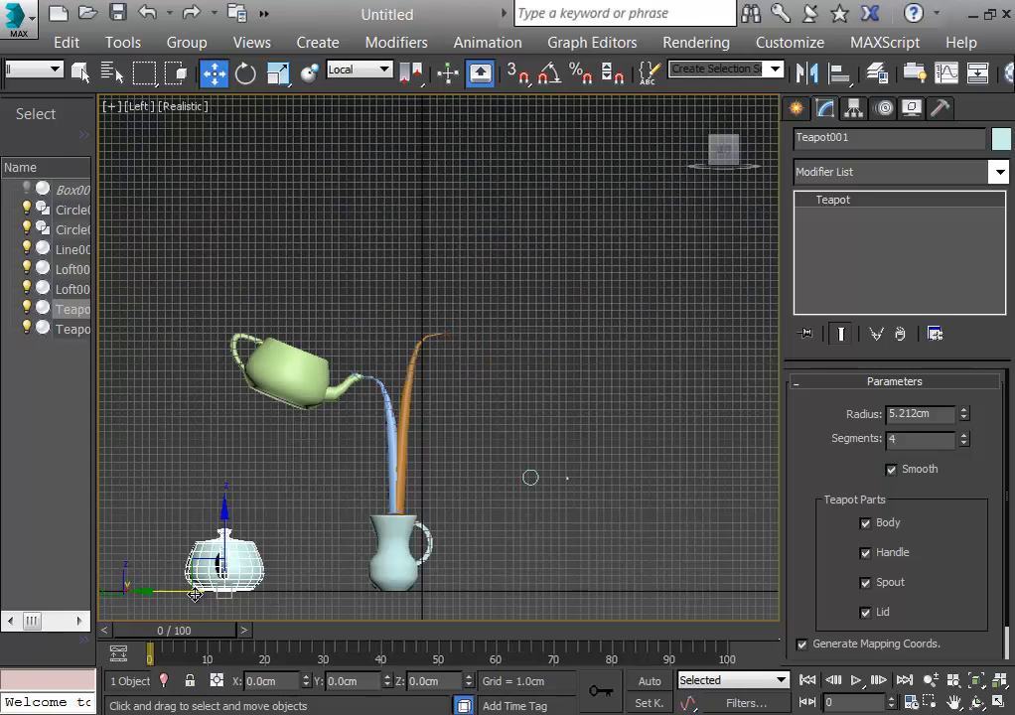
left_click_drag(195, 594, 514, 593)
left_click_drag(499, 439, 598, 497)
key("Delete")
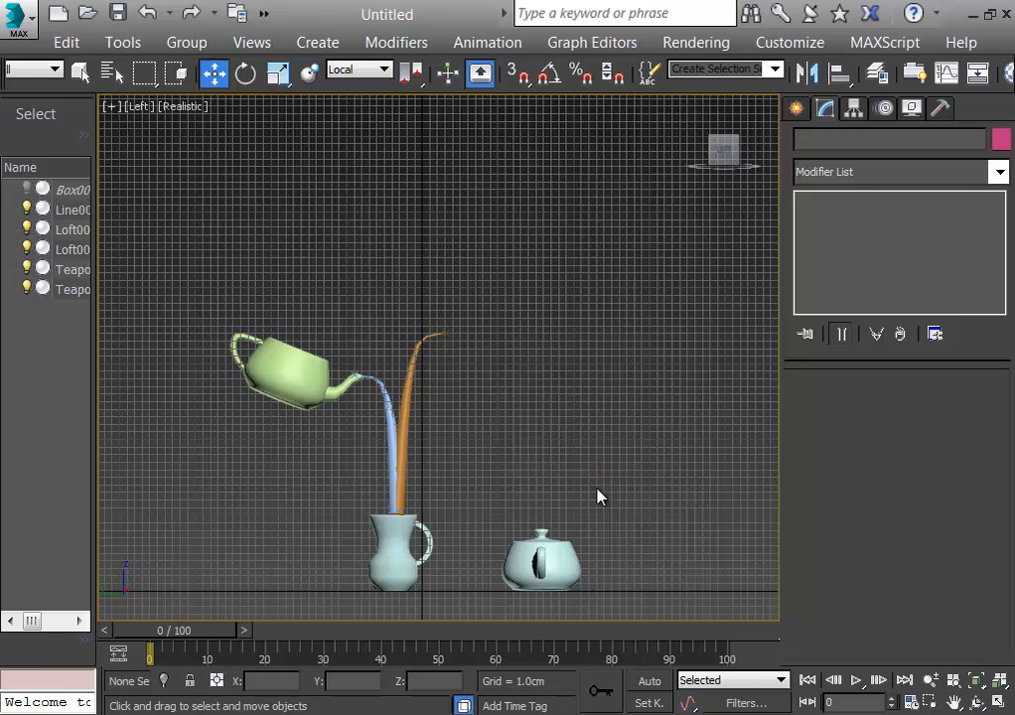
Rotate the light blue teapot about 91 degrees around Z and raise it so its spout meets the orange loft's thin tip
left_click(567, 576)
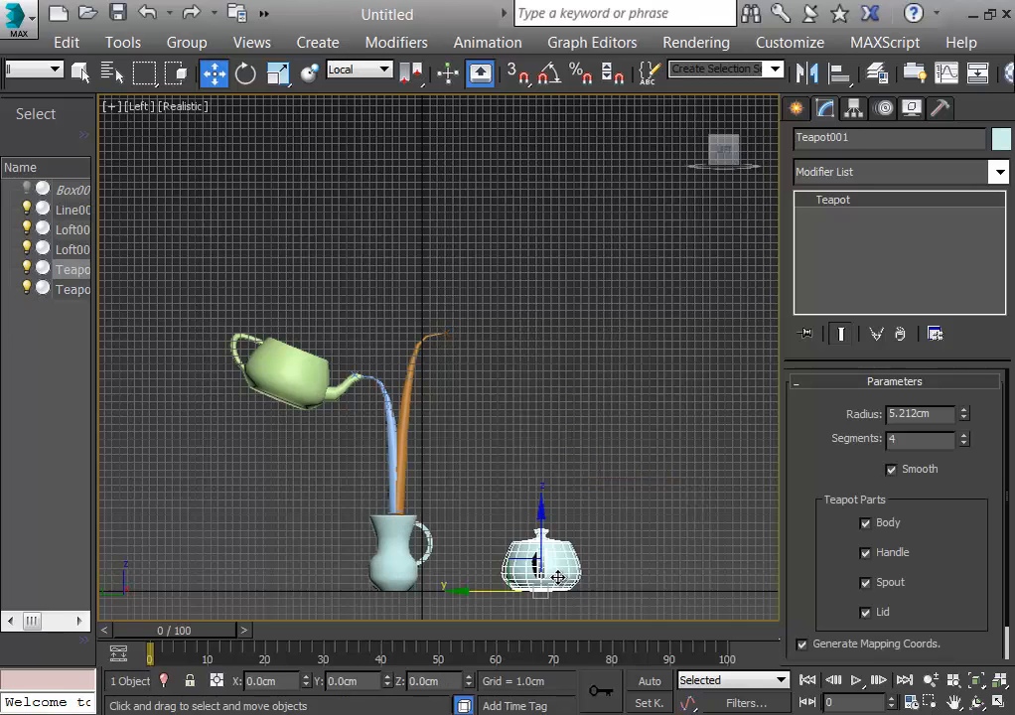
left_click(246, 77)
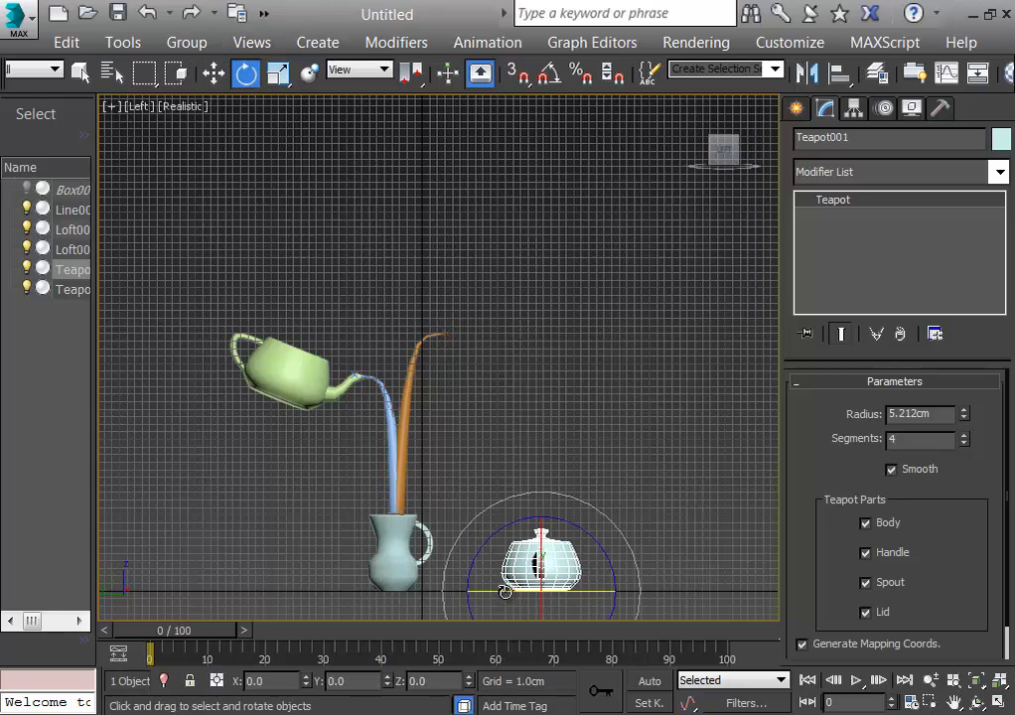
left_click_drag(506, 593, 681, 593)
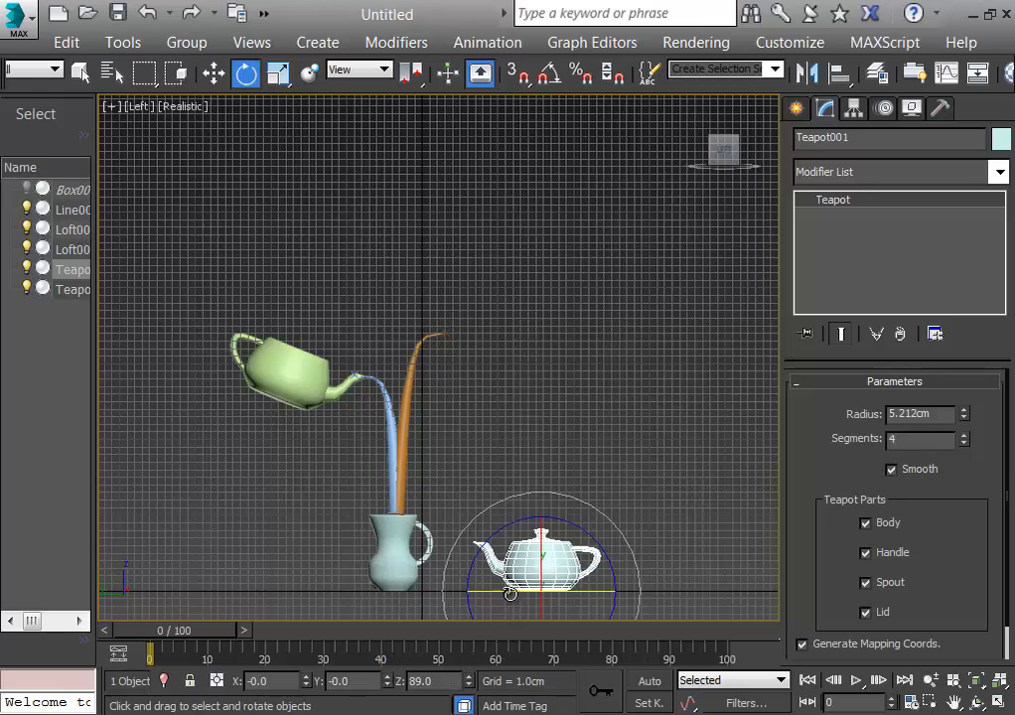
left_click_drag(511, 592, 539, 358)
key("w")
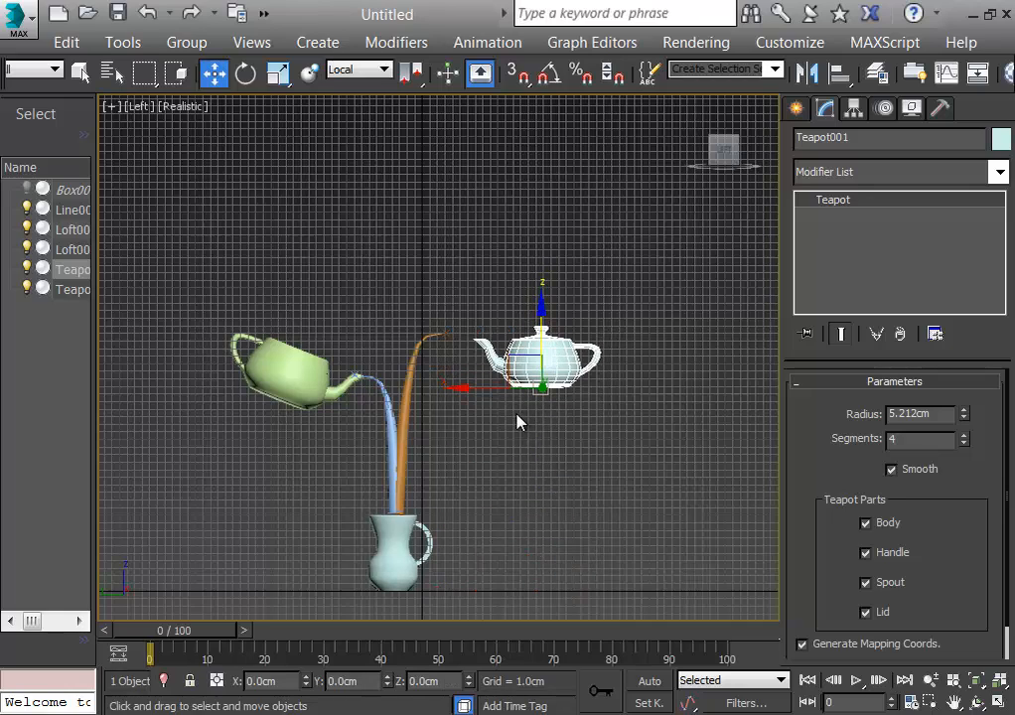
left_click_drag(493, 386, 512, 344)
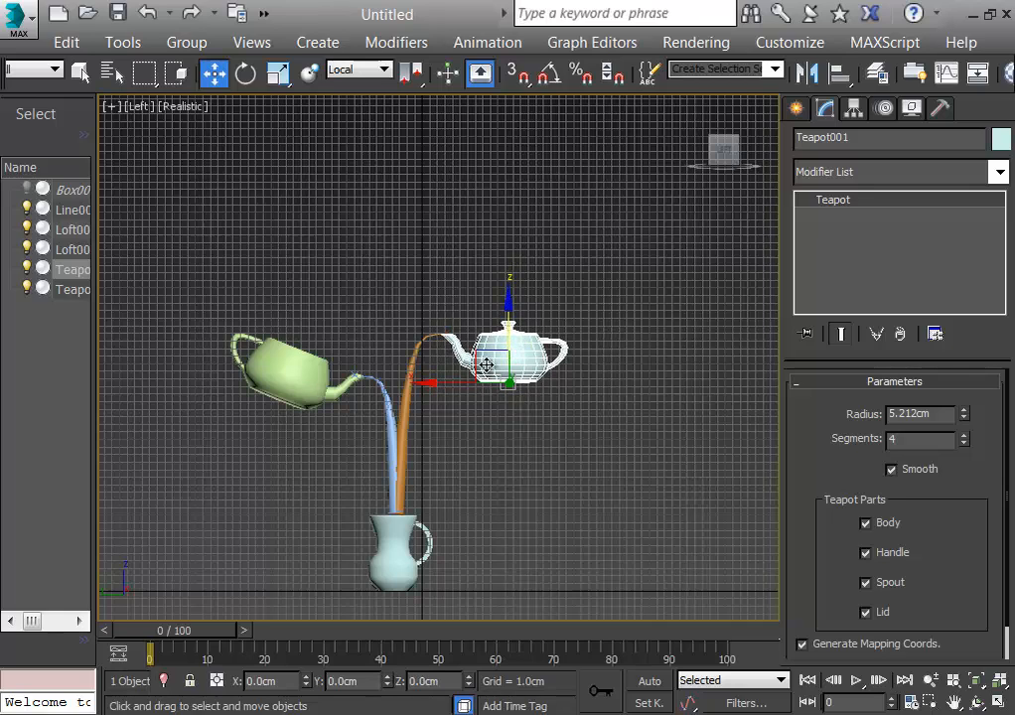
Tilt the light blue teapot forward about 14 degrees and move its spout back to the orange loft's tip
left_click(246, 75)
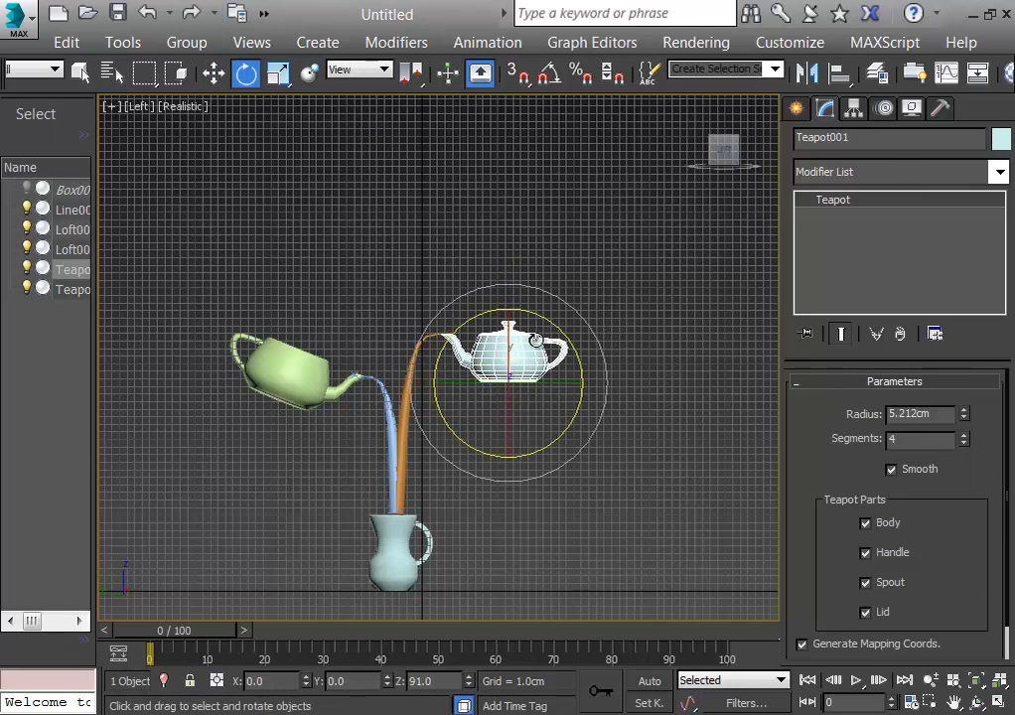
mouse_move(545, 328)
left_mouse_down()
mouse_move(556, 311)
mouse_move(548, 304)
left_mouse_up()
left_click(214, 73)
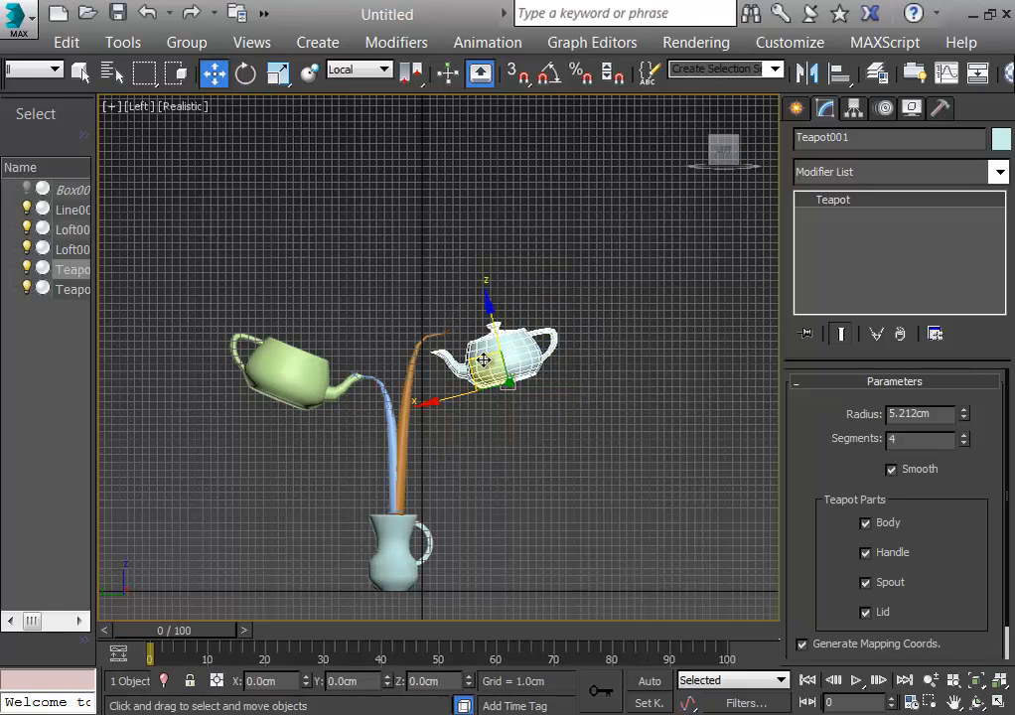
left_click_drag(493, 369, 490, 338)
Shift the light blue teapot sideways in the Top view so its spout lines up with the orange loft
key("t")
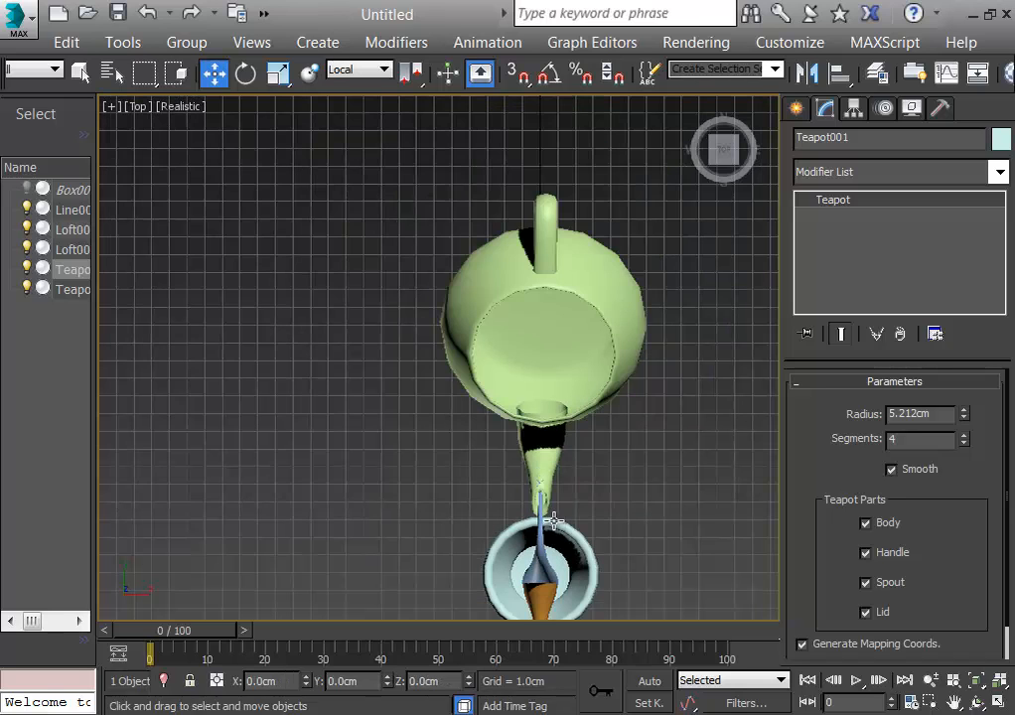
middle_click_drag(554, 520, 501, 214)
left_click_drag(266, 559, 427, 573)
Nudge the light blue teapot in the Left view so its spout opening covers the tip of the orange loft
key("l")
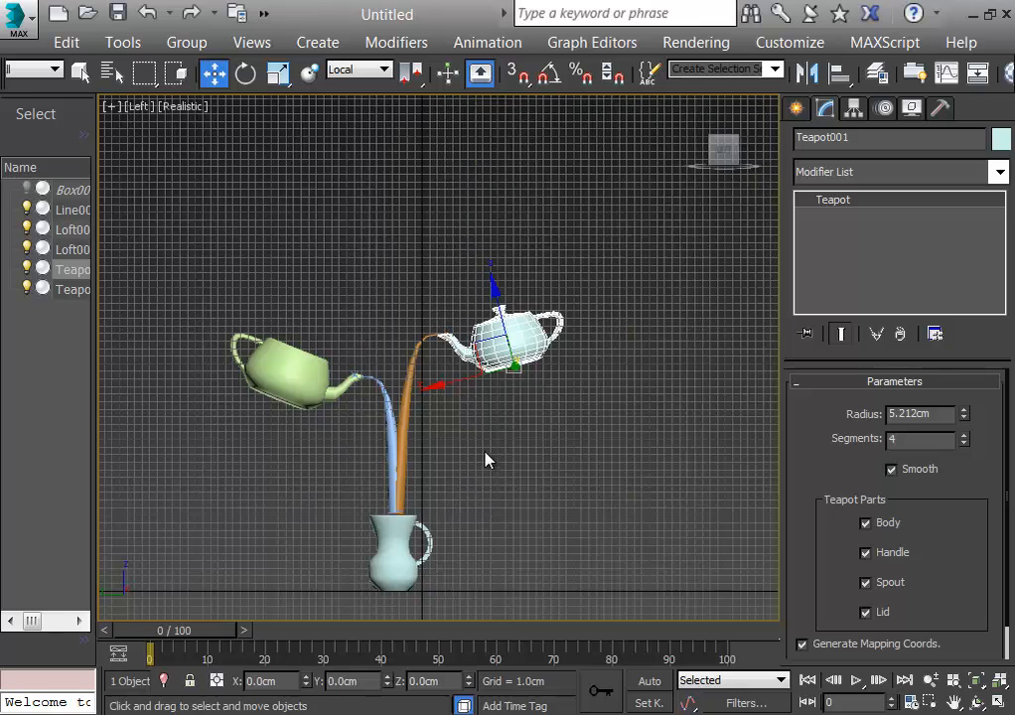
scroll(484, 460, "down", 4)
scroll(485, 460, "up", 10)
middle_click_drag(484, 460, 503, 576)
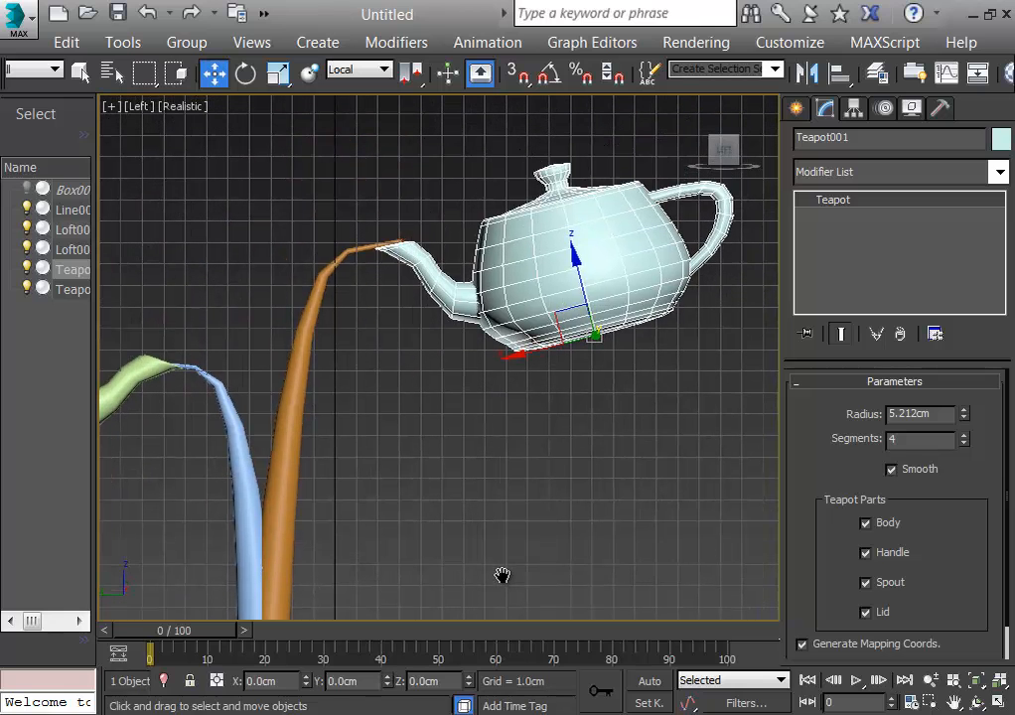
left_click_drag(553, 320, 547, 315)
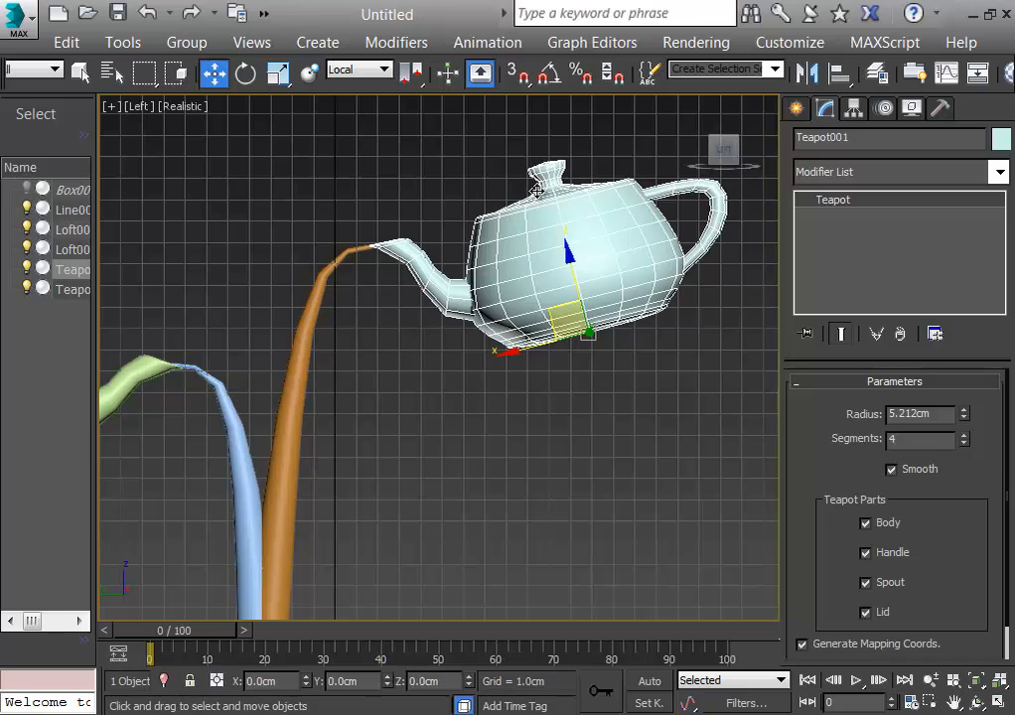
Tilt the light blue teapot forward to about 17 degrees and reposition its spout against the orange loft
left_click(245, 73)
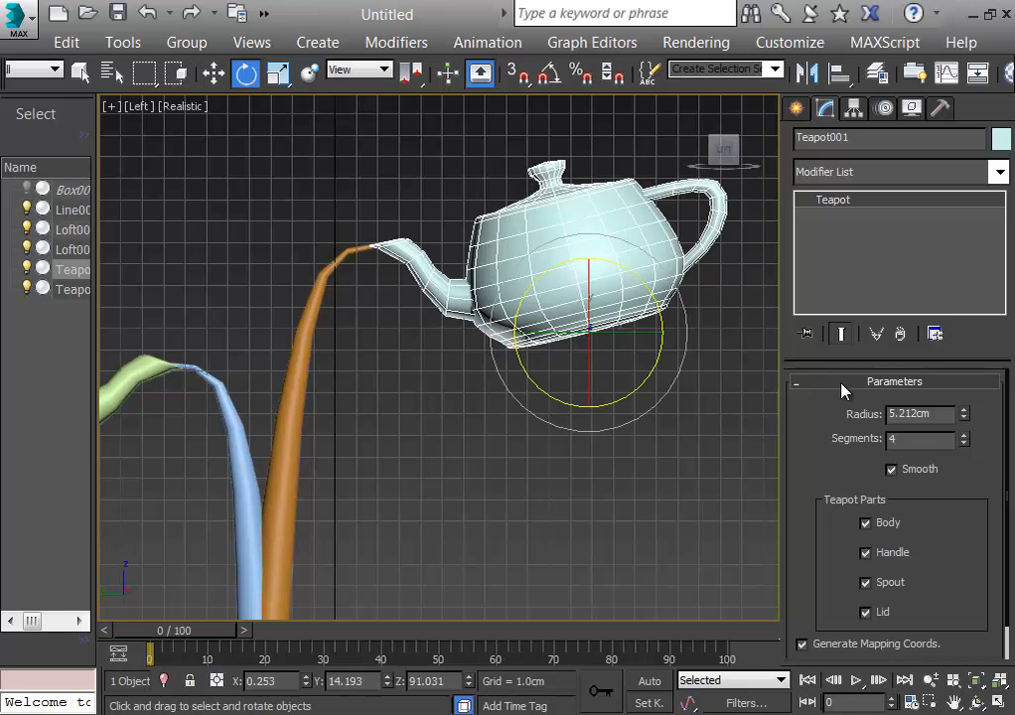
left_click_drag(651, 298, 645, 293)
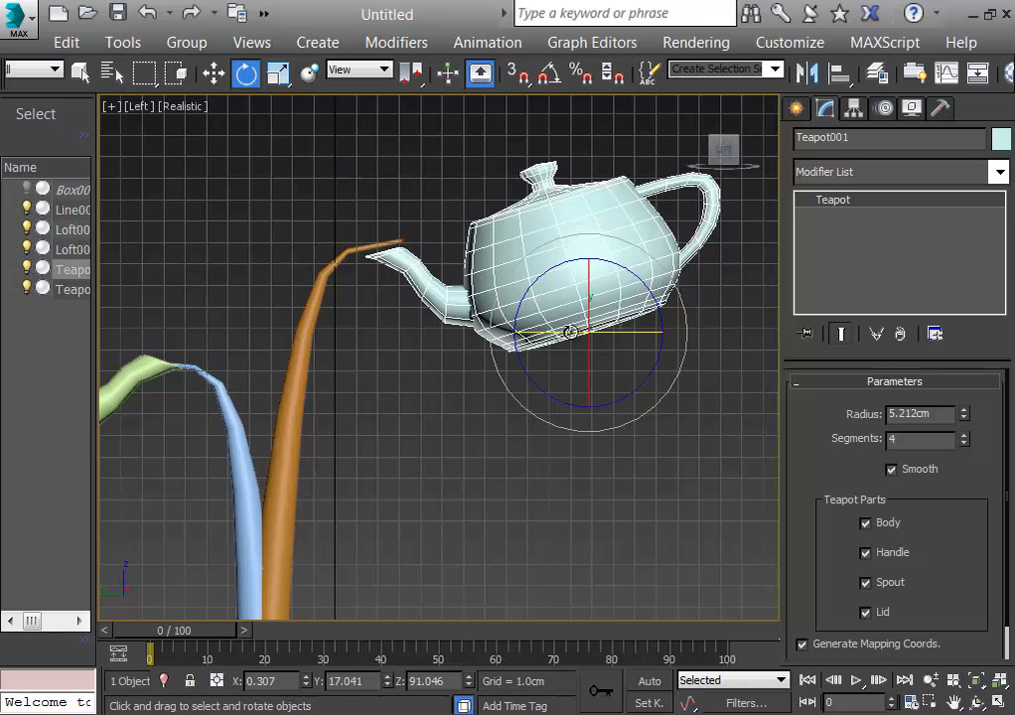
key("w")
left_click_drag(568, 321, 569, 301)
left_click_drag(565, 303, 550, 307)
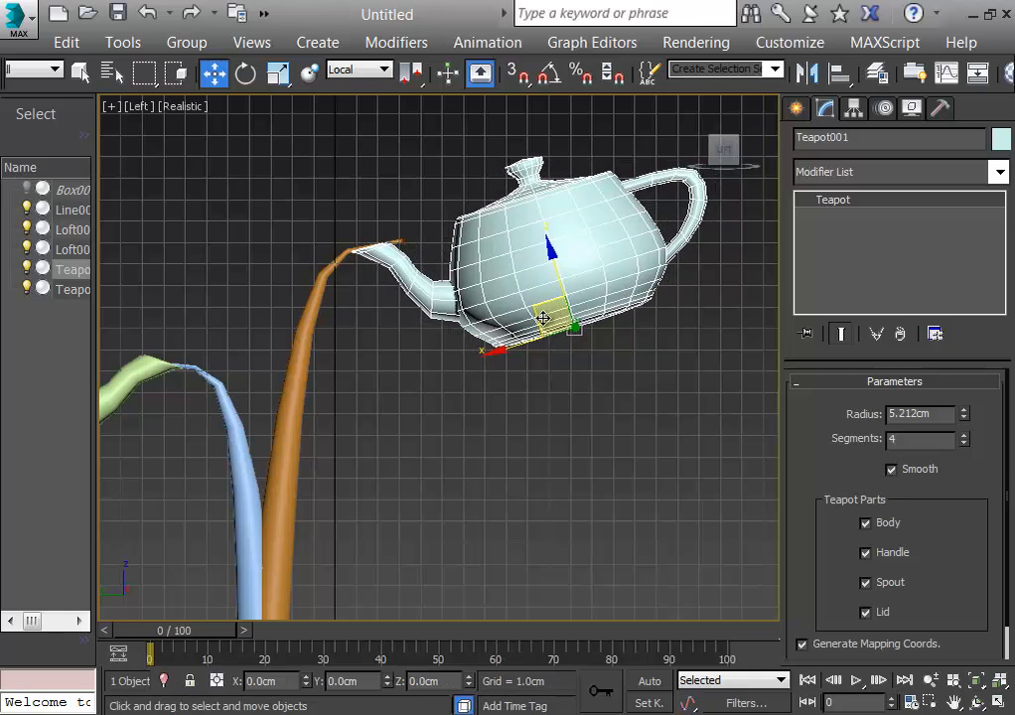
Increase the light blue teapot's forward tilt to about 26 degrees and fit its spout opening over the orange loft's tip
left_click(398, 241)
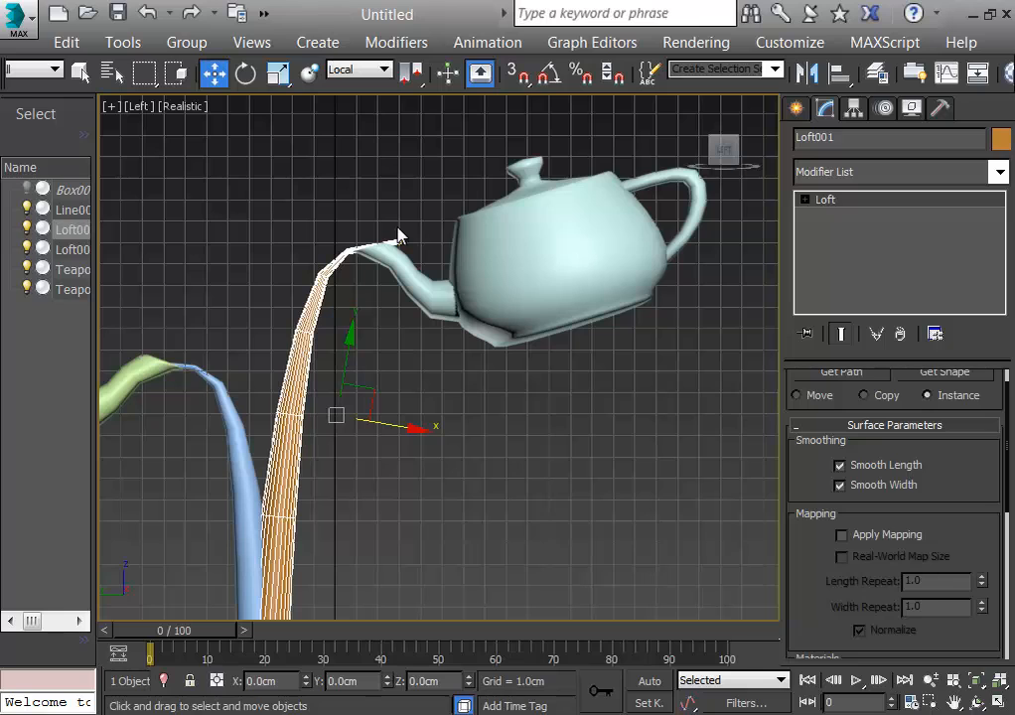
left_click(495, 319)
left_click(505, 326)
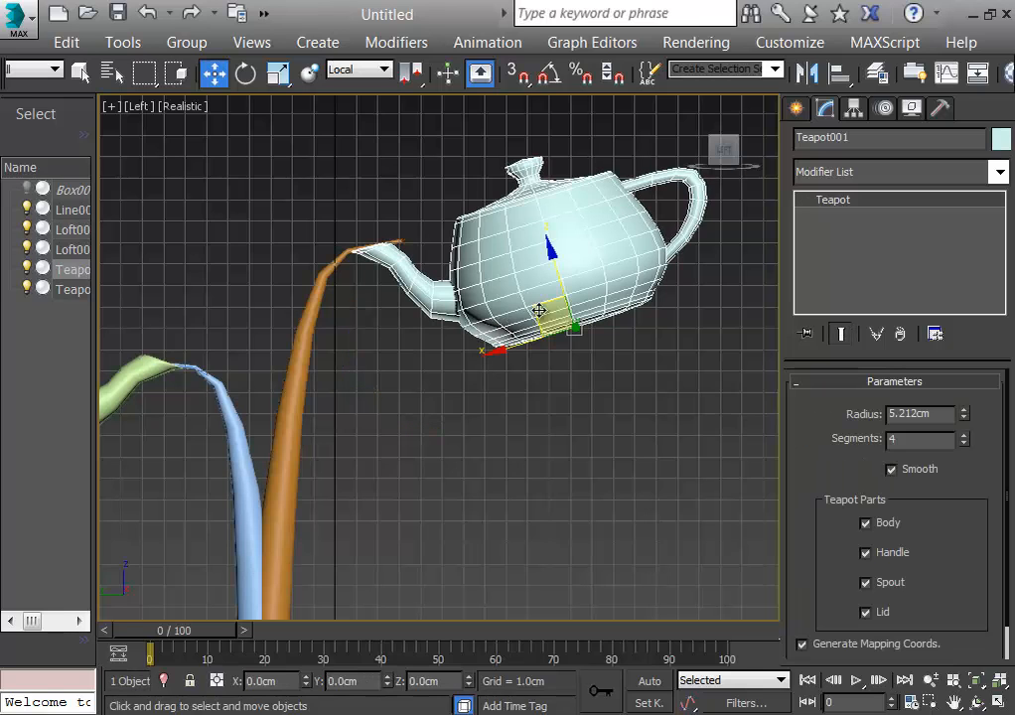
left_click_drag(538, 310, 583, 289)
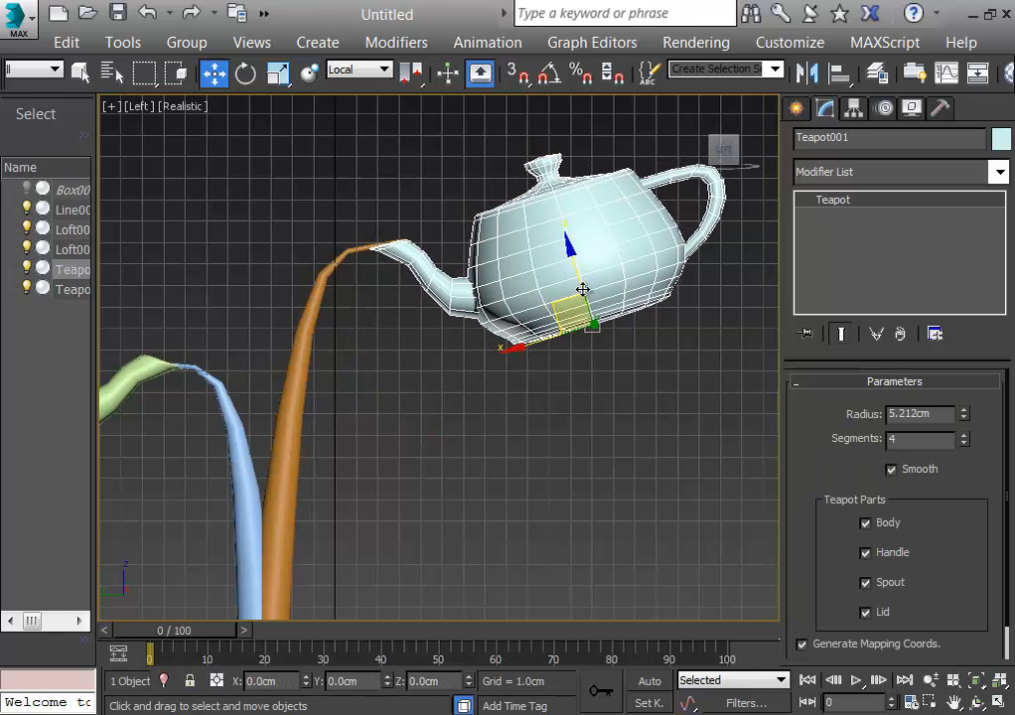
left_click(245, 73)
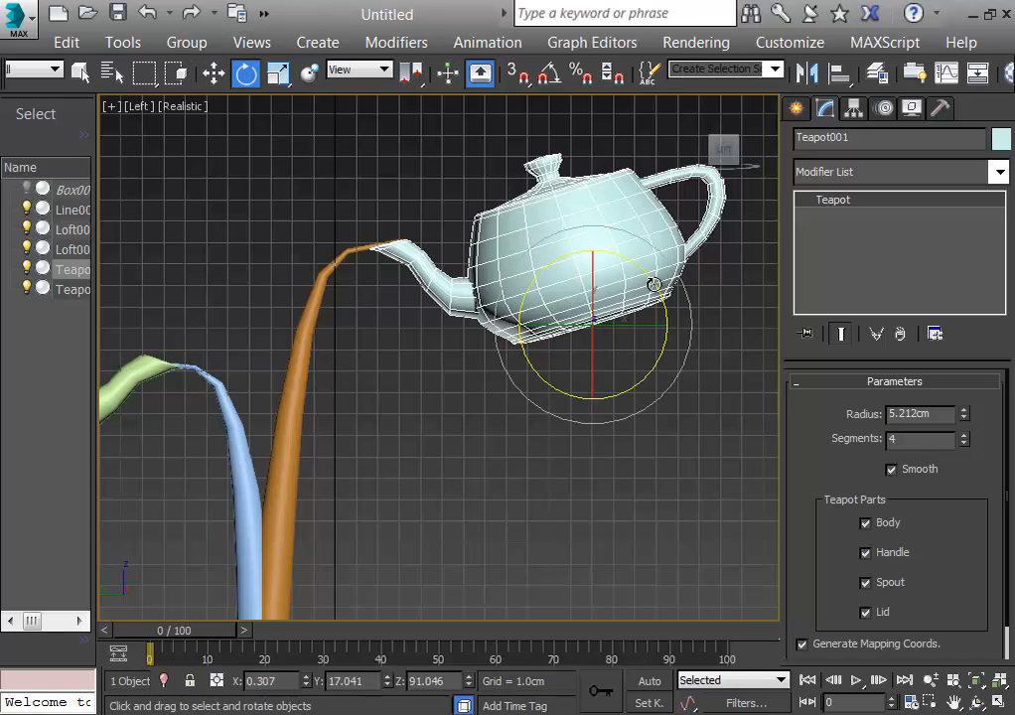
left_click_drag(653, 285, 380, 198)
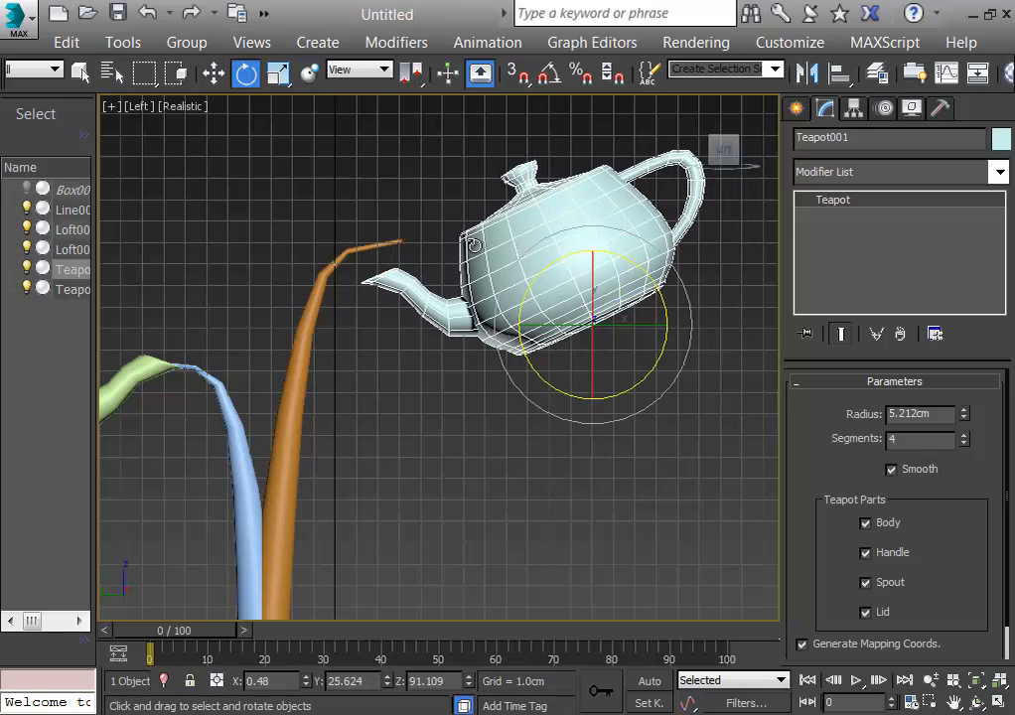
left_click(213, 74)
left_click_drag(556, 304, 559, 282)
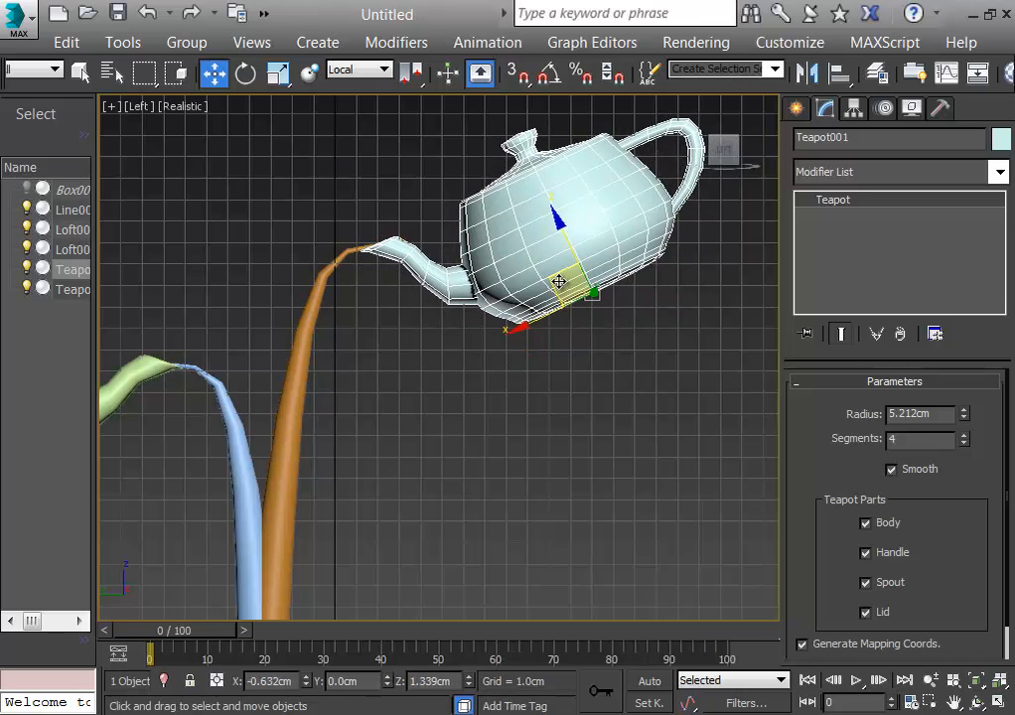
Examine in the Perspective view how both streams run from the teapot spouts into the jug
left_click(557, 409)
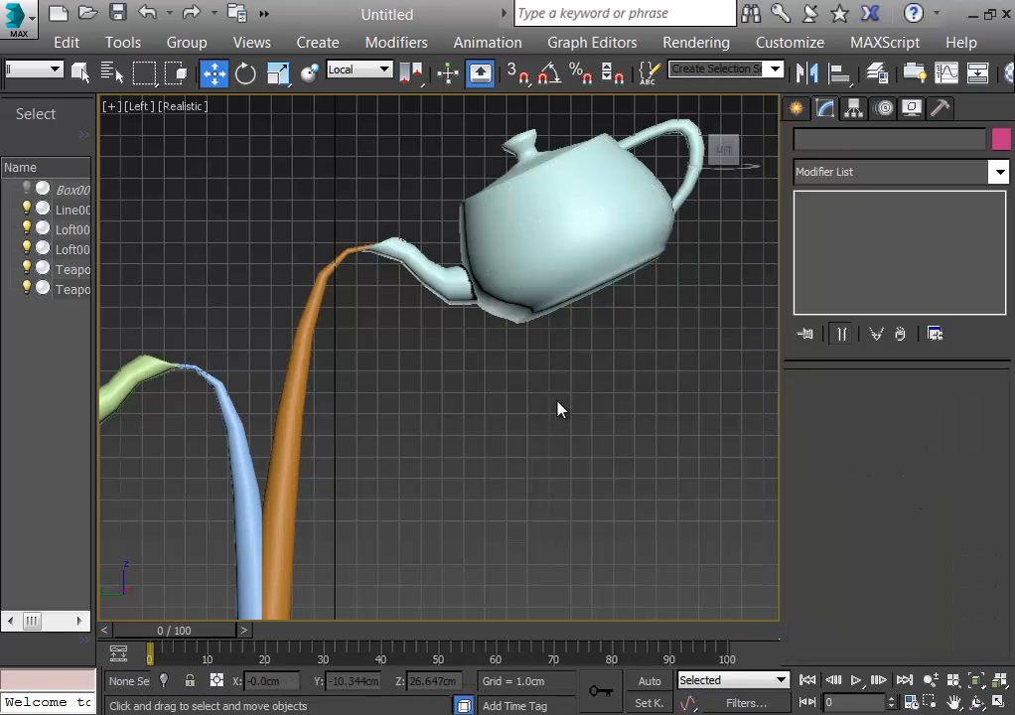
key("p")
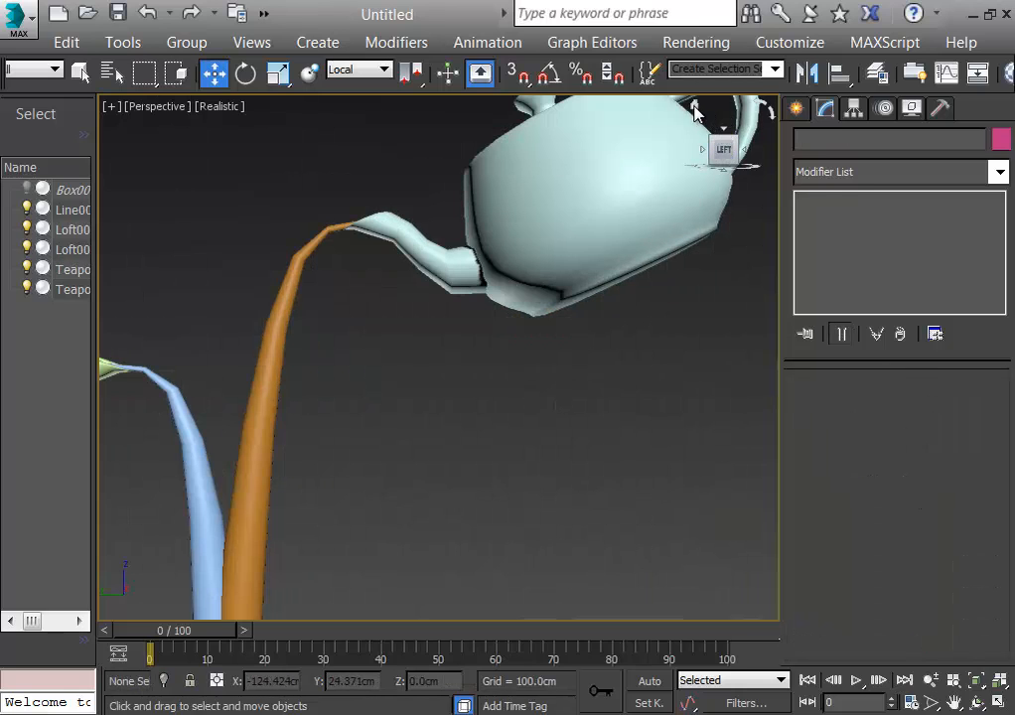
left_click(694, 106)
key("z")
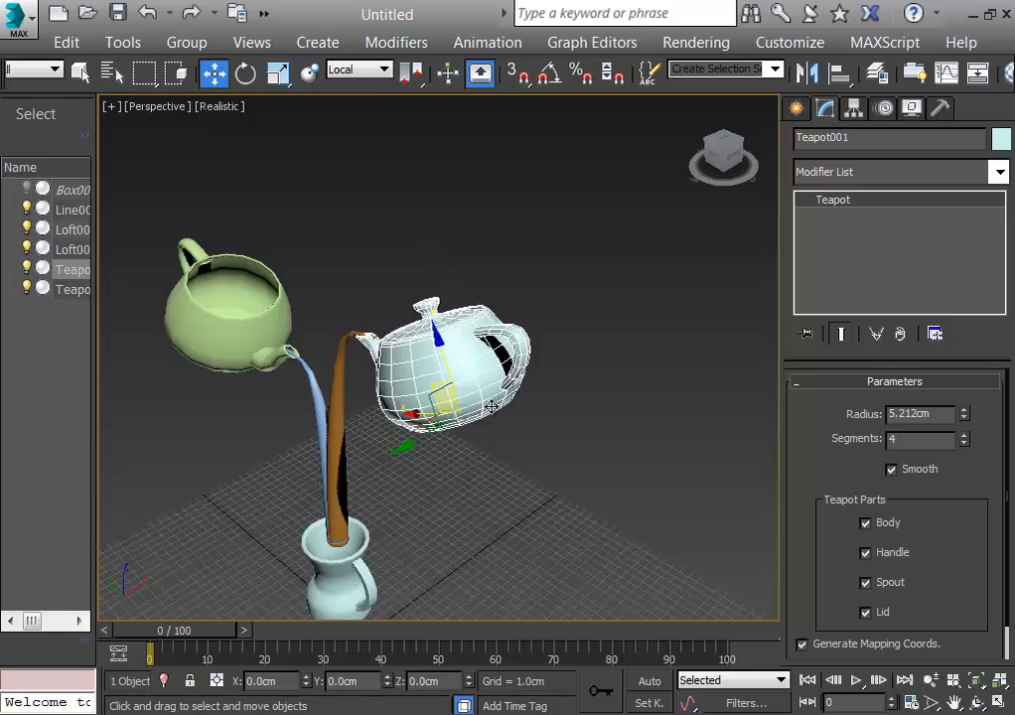
left_click(482, 477)
middle_click_drag(483, 478, 585, 401)
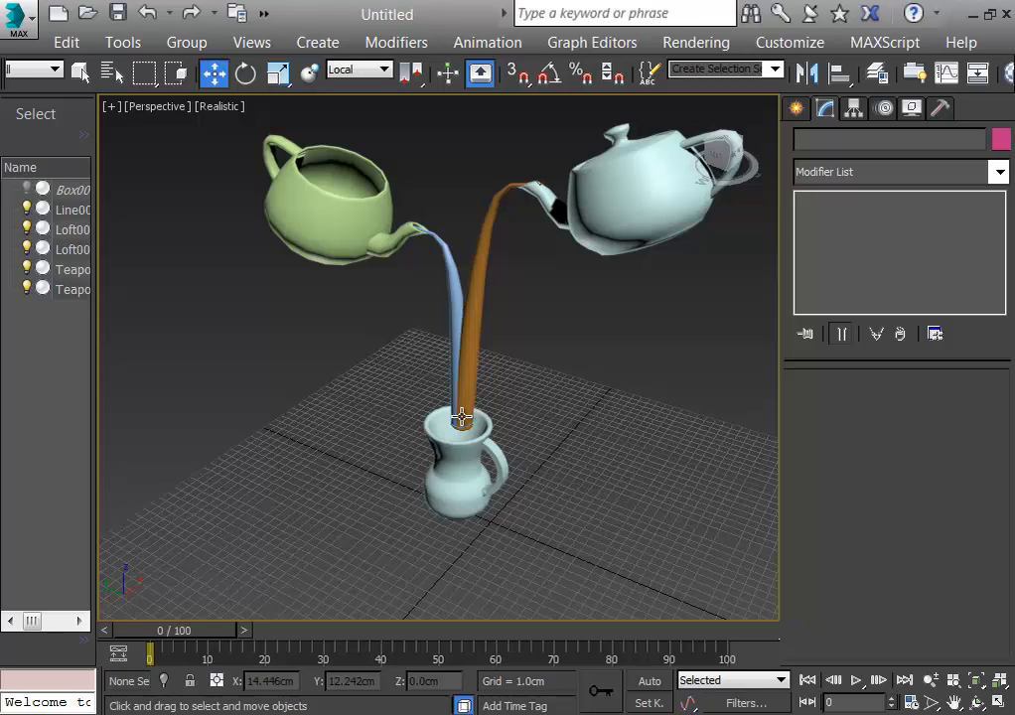
Hide the jug around the lofts' lower ends in the Left view and open the Standard Primitives creation options
key("l")
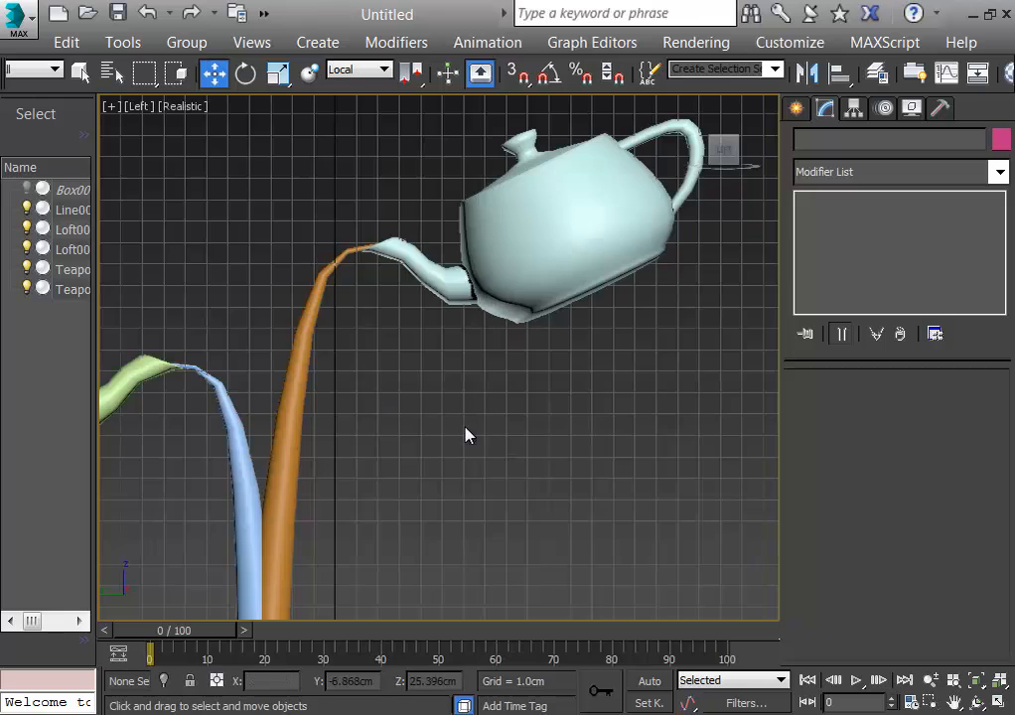
middle_click_drag(417, 442, 536, 133)
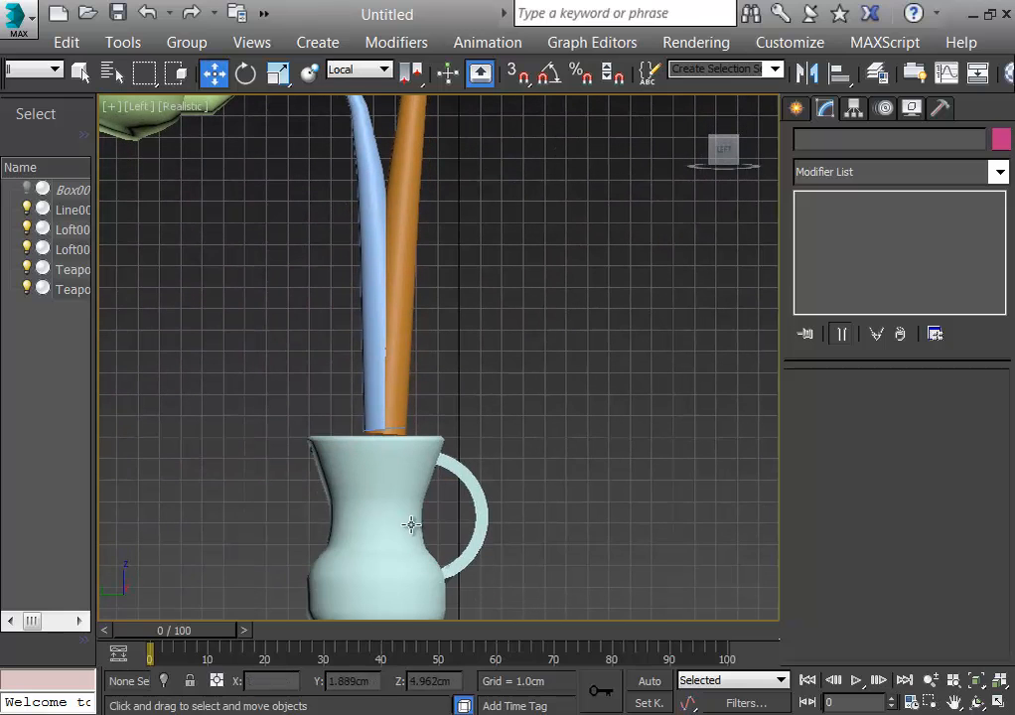
left_click(27, 210)
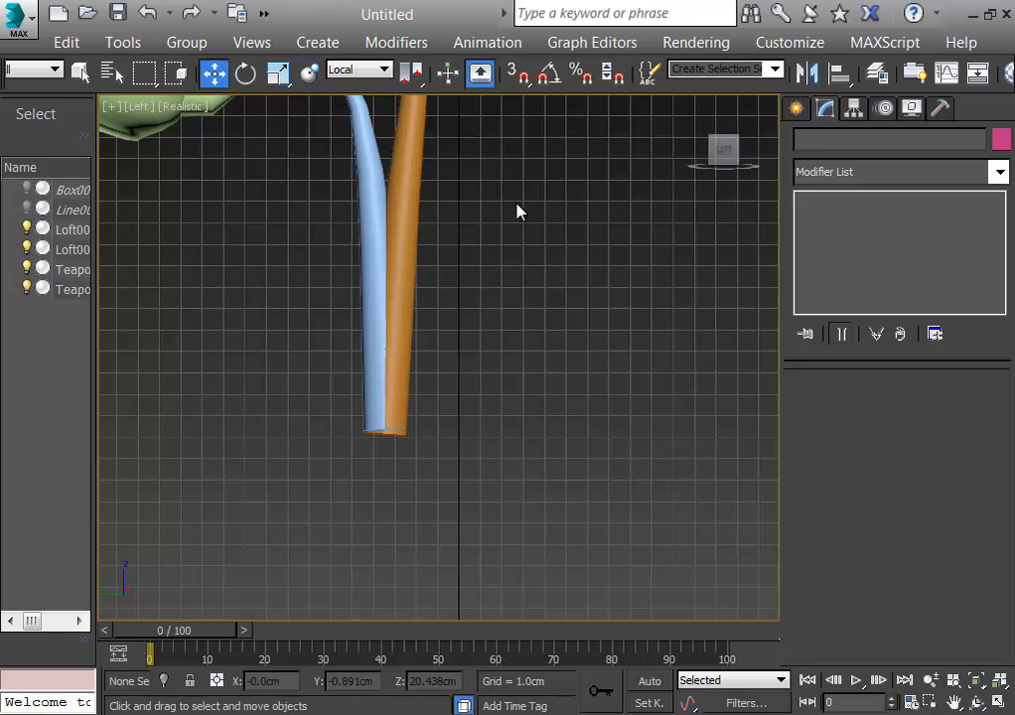
left_click(796, 109)
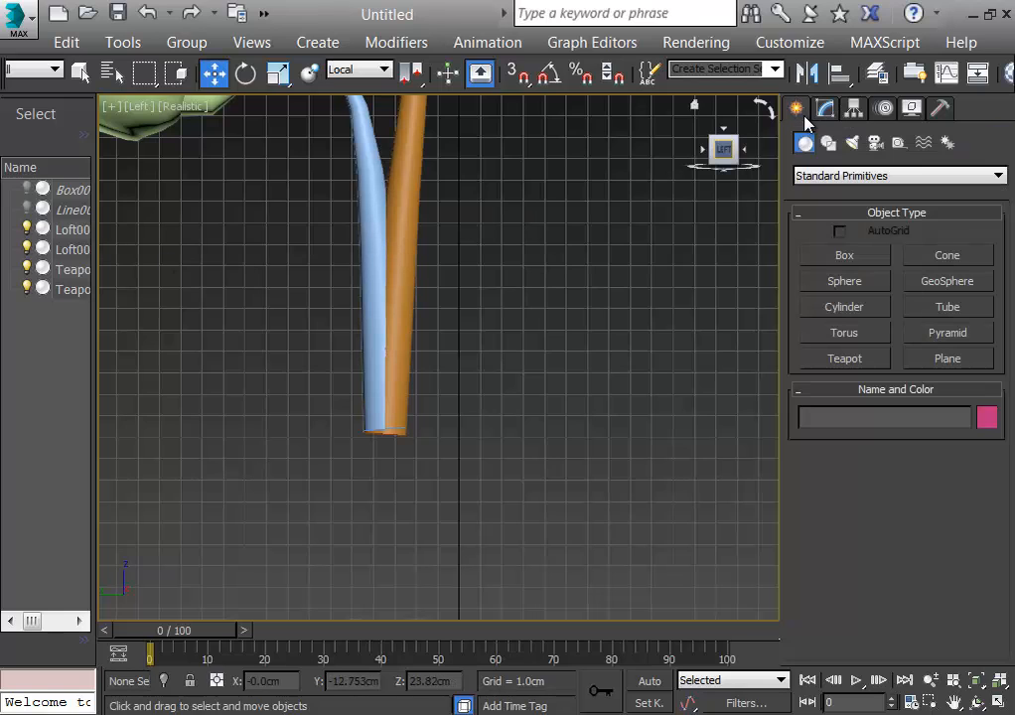
Create a sphere about 1.56 cm in radius at the lofts' lower ends and shift it sideways between the two streams
left_click(853, 287)
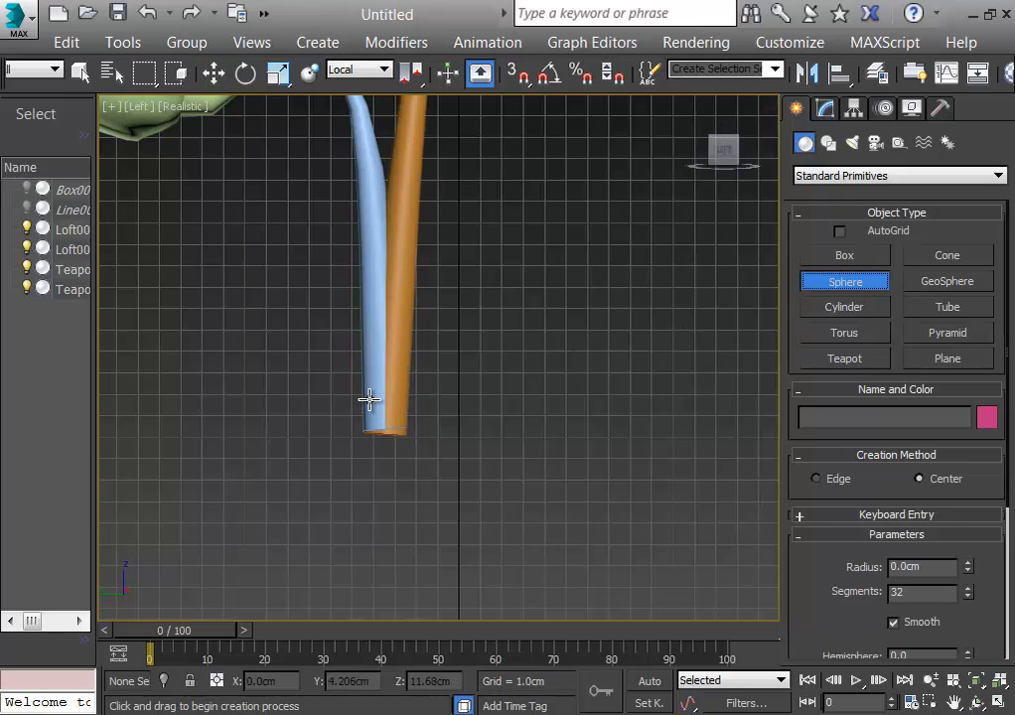
left_click_drag(367, 398, 398, 428)
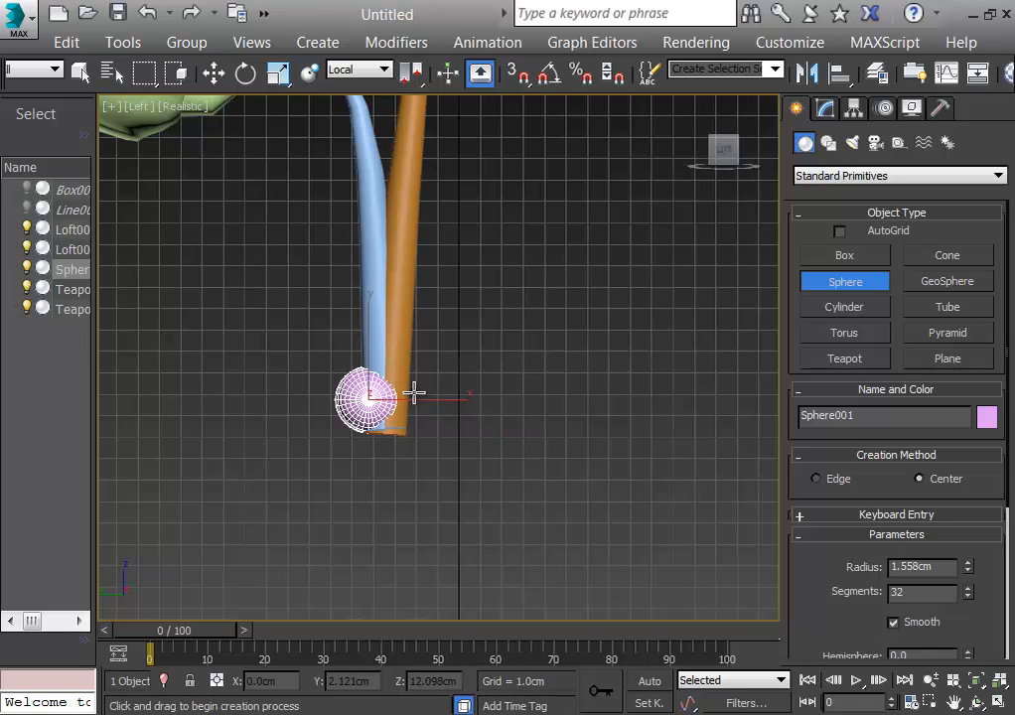
key("w")
left_click_drag(430, 403, 444, 405)
Scale the sphere down uniformly to slightly more than the combined width of the two lofts
scroll(433, 403, "down", 4)
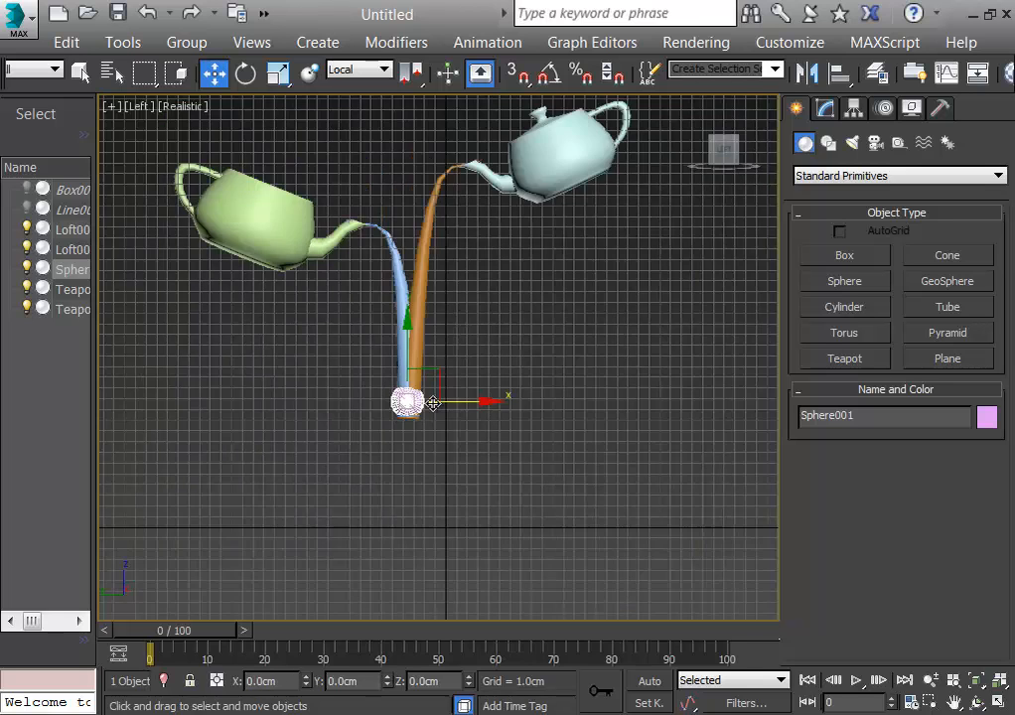
scroll(433, 403, "up", 5)
scroll(437, 402, "up", 3)
middle_click_drag(442, 405, 713, 327)
scroll(588, 359, "up", 3)
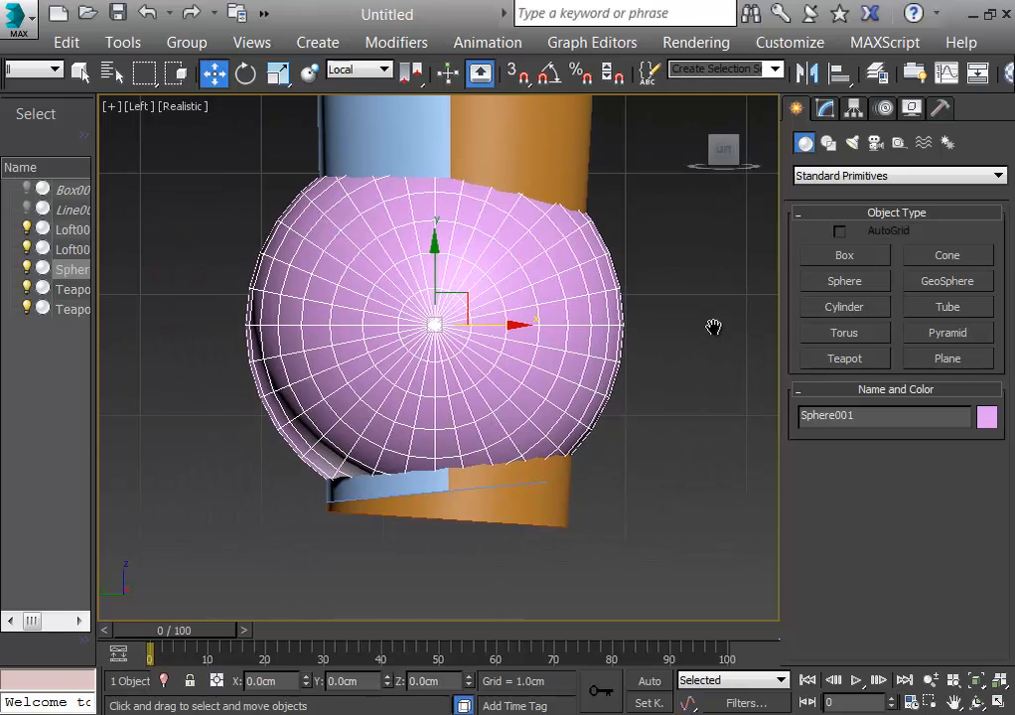
left_click(278, 73)
left_click_drag(453, 306, 437, 341)
right_click(442, 336)
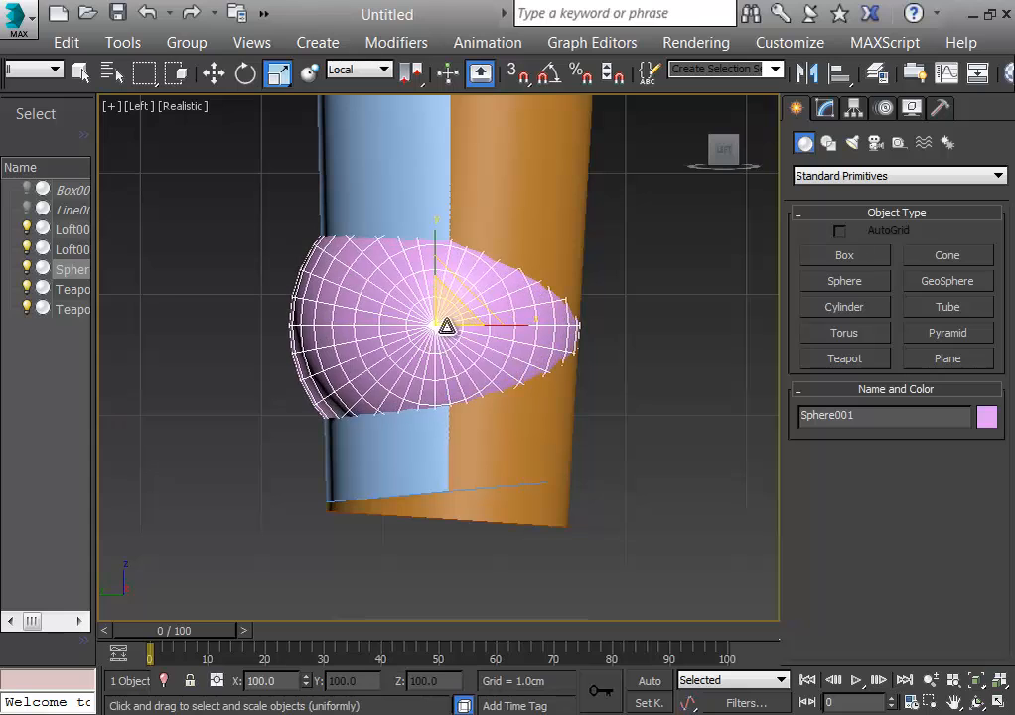
Center the sphere across both lofts and lower it over their bottom ends
key("w")
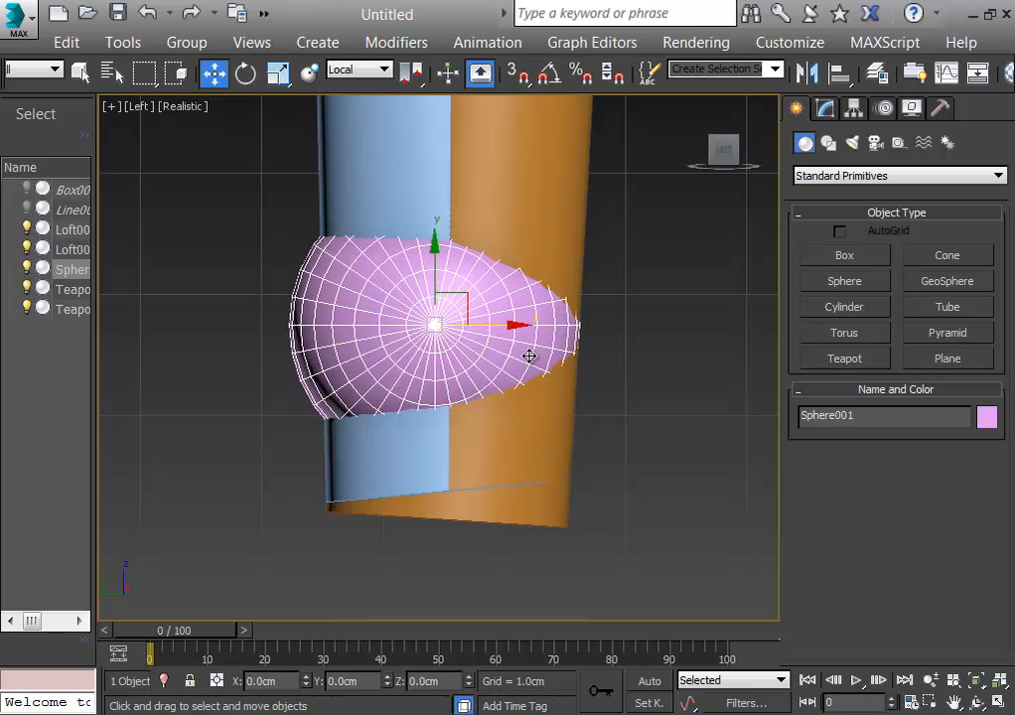
left_click_drag(517, 324, 528, 325)
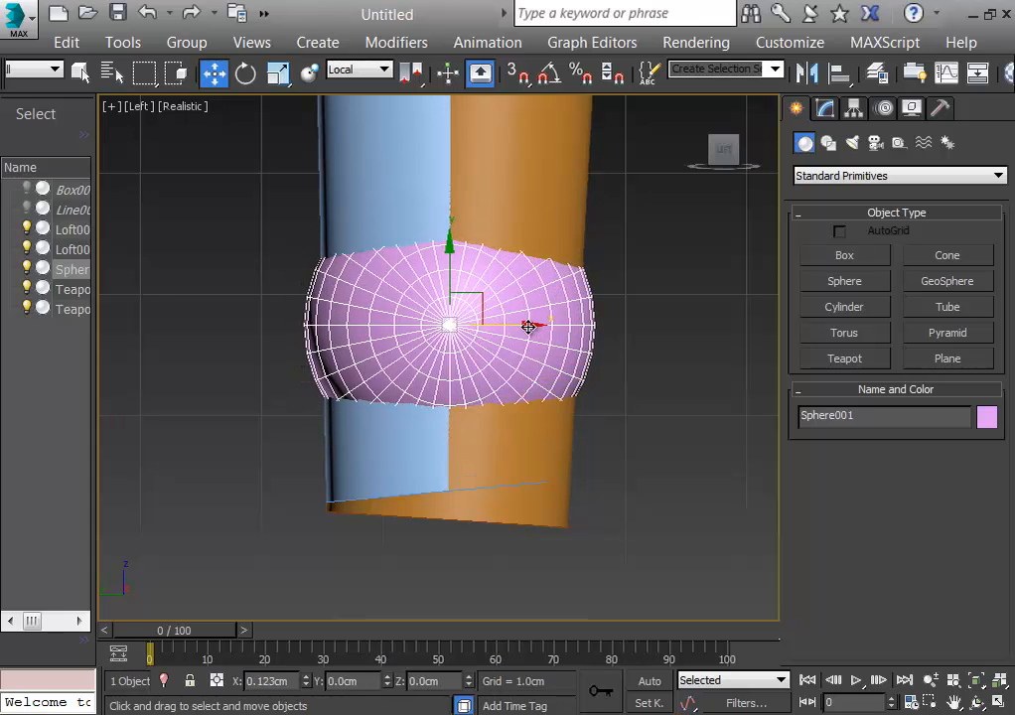
left_click_drag(452, 274, 444, 397)
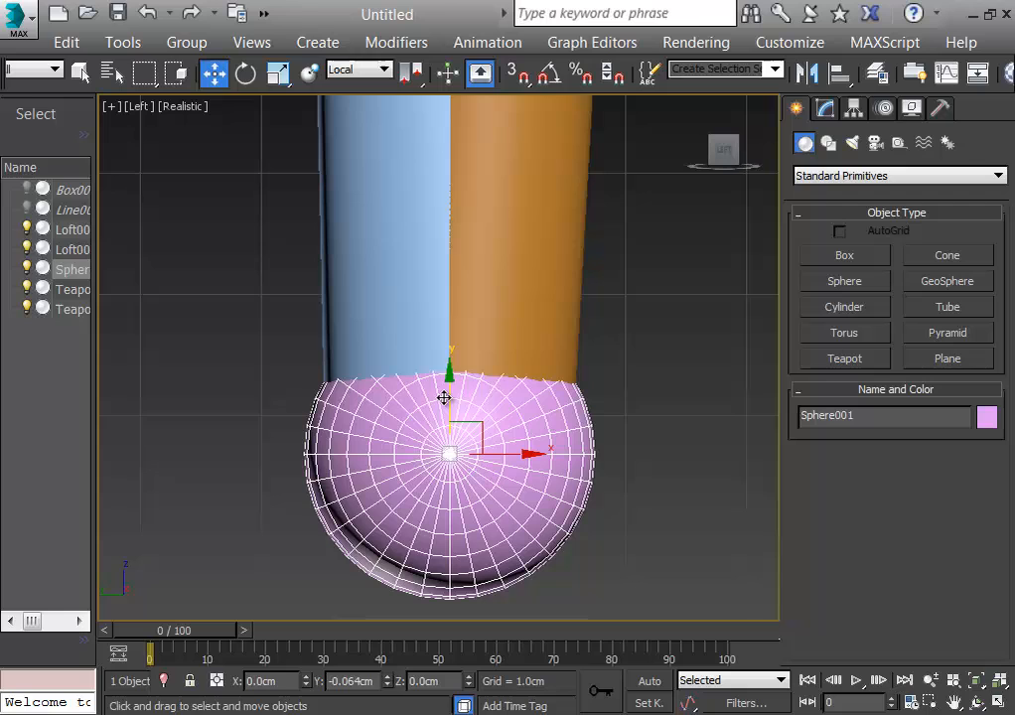
Shrink the sphere slightly to match the streams' width and check its fit around the lofts in the wireframe Top view
left_click(278, 73)
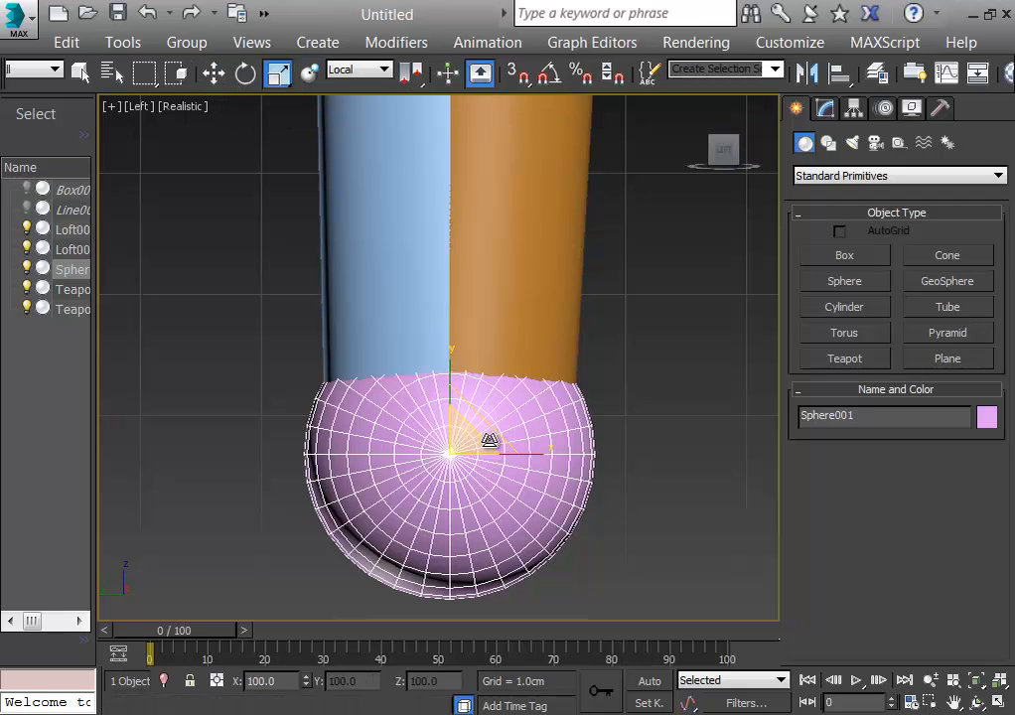
left_click_drag(475, 443, 470, 453)
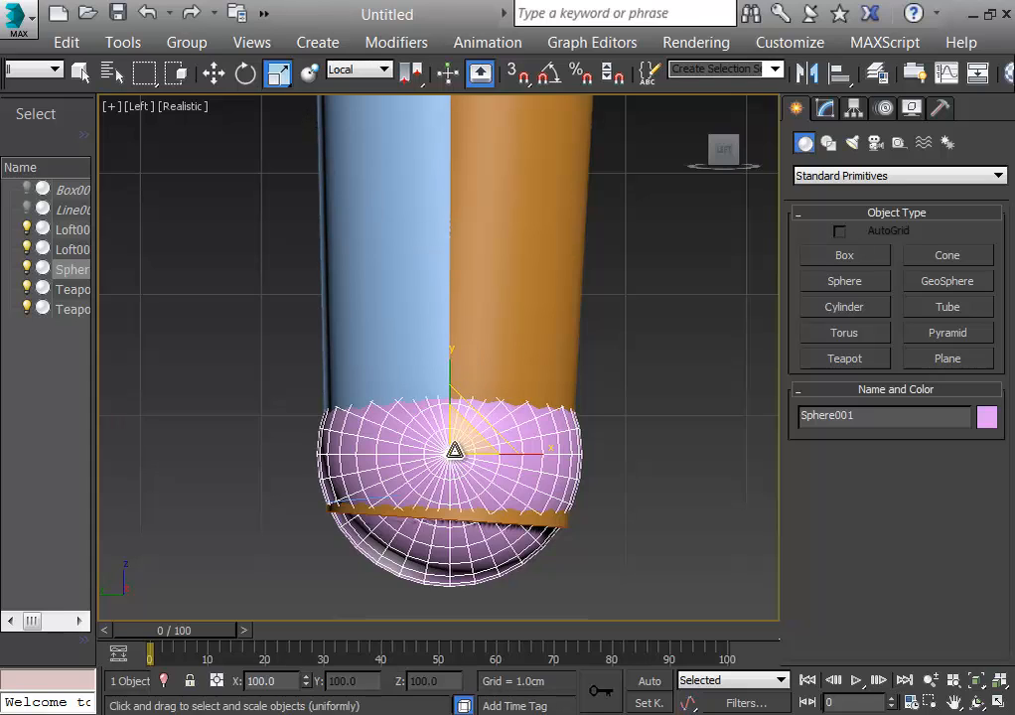
key("t")
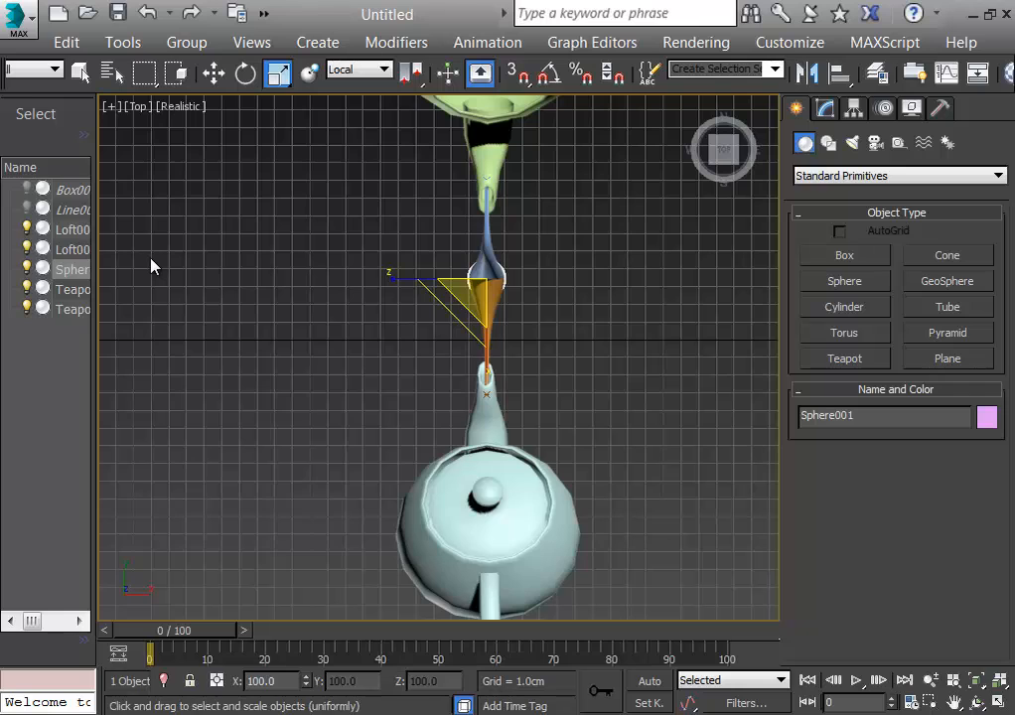
key("F3")
scroll(608, 323, "down", 2)
scroll(608, 319, "up", 6)
scroll(602, 309, "up", 2)
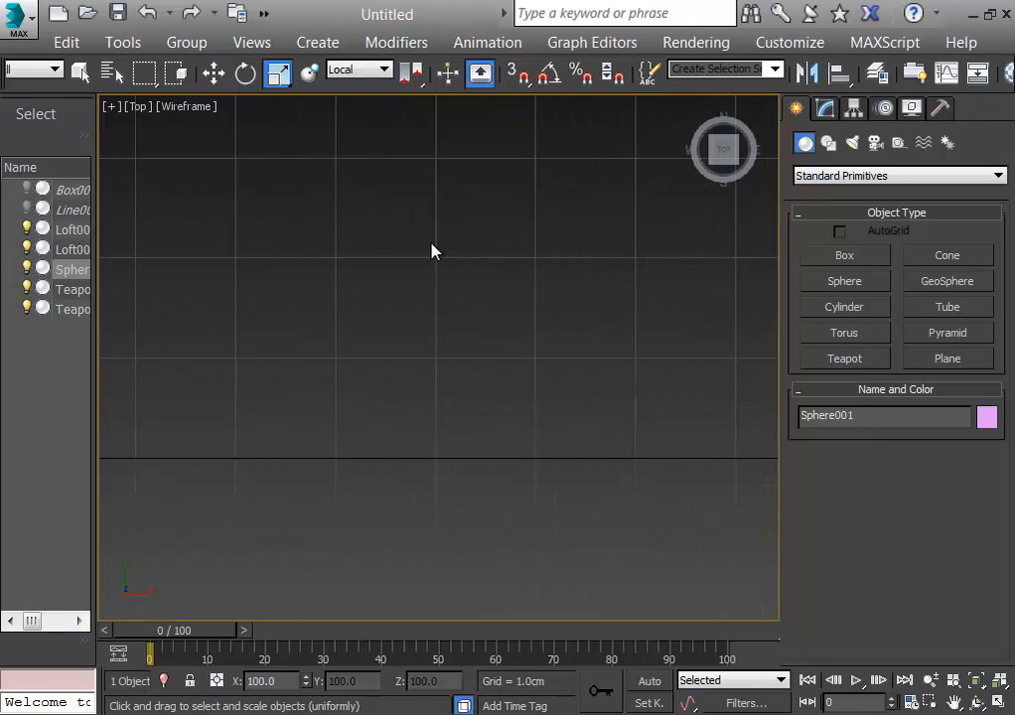
middle_click_drag(271, 234, 722, 381)
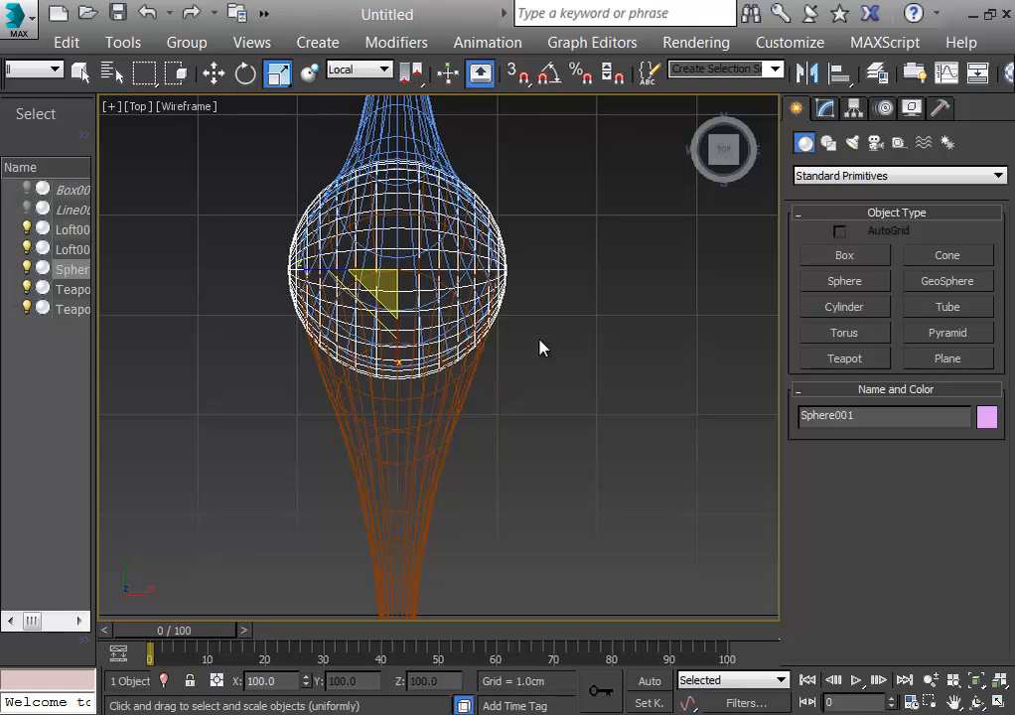
Nudge the sphere sideways and slightly down in the Left view to align it with the lofts' lower ends
key("l")
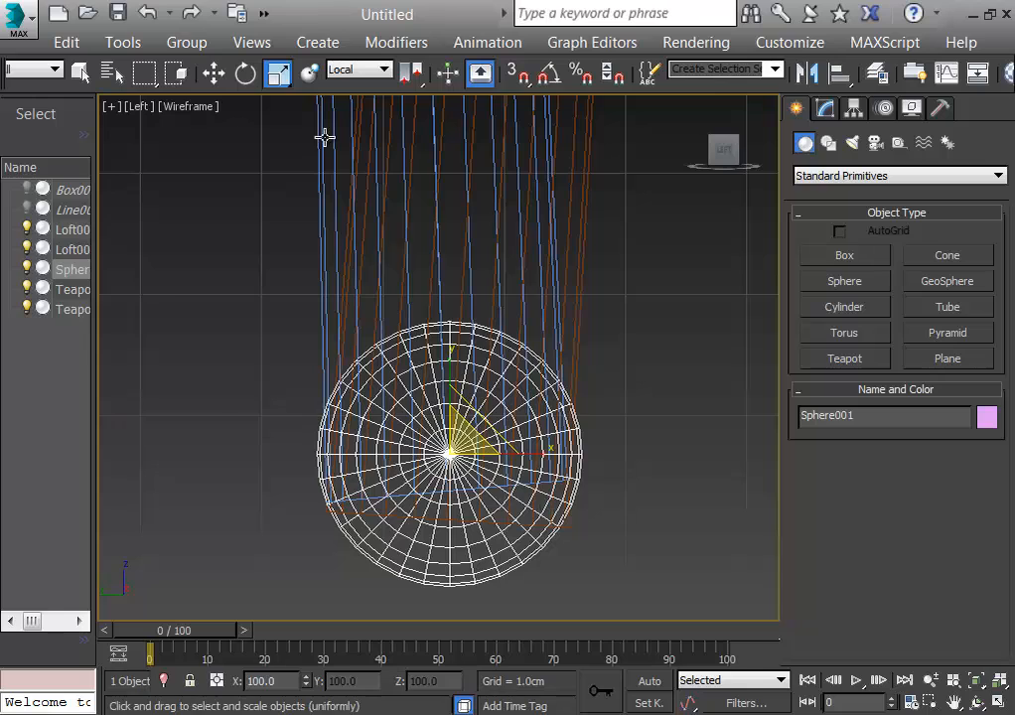
left_click(213, 72)
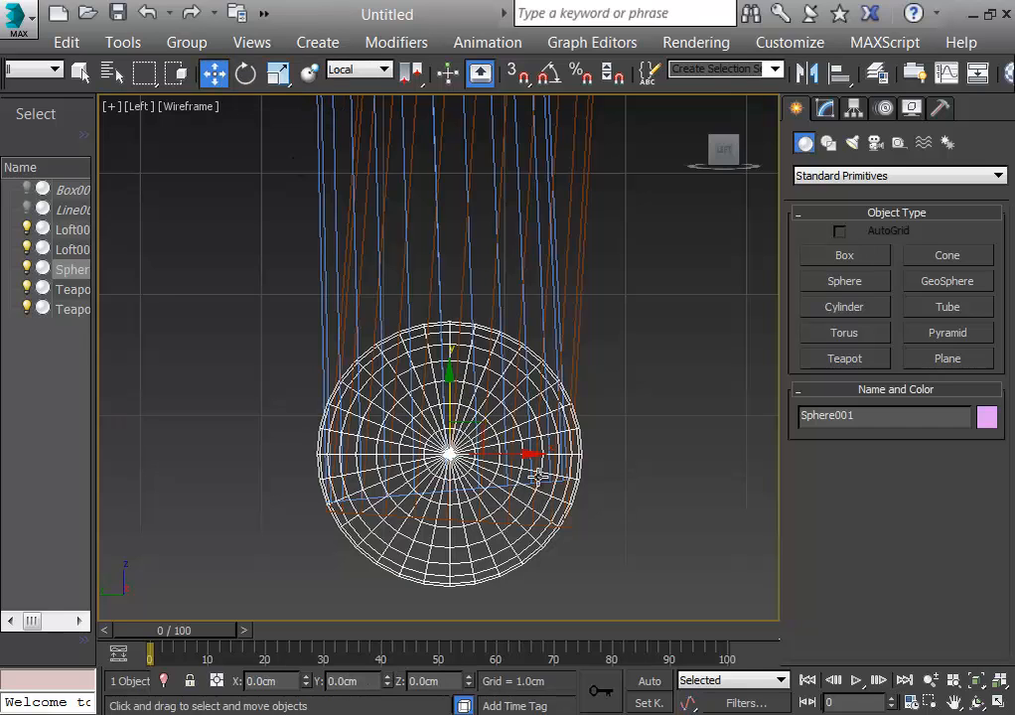
left_click_drag(525, 458, 521, 457)
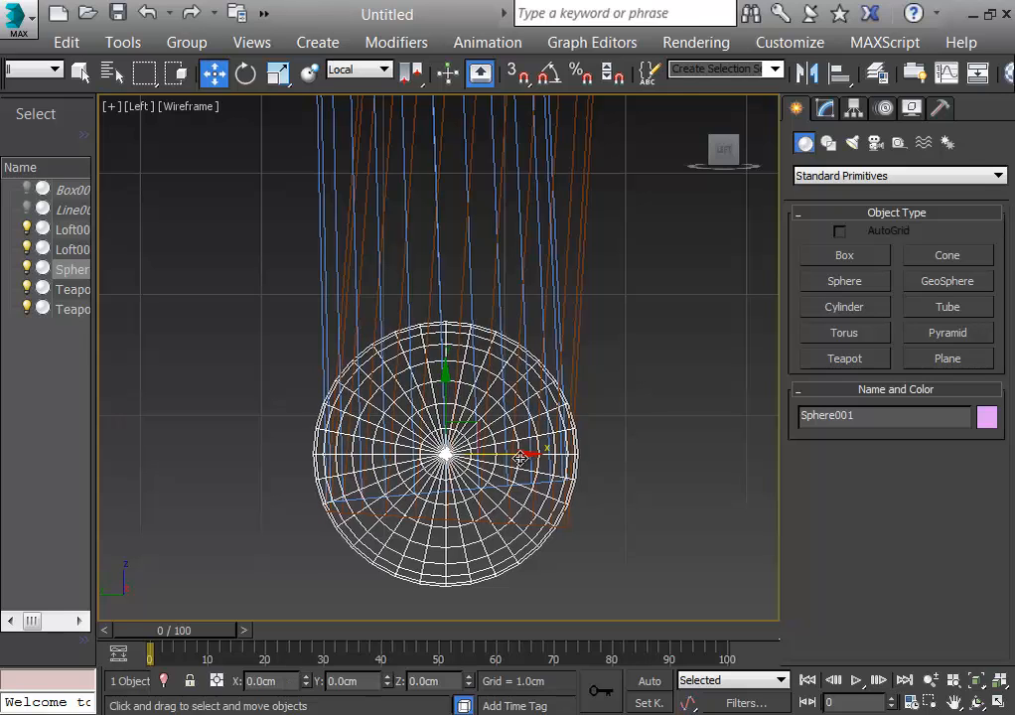
left_click_drag(448, 402, 451, 421)
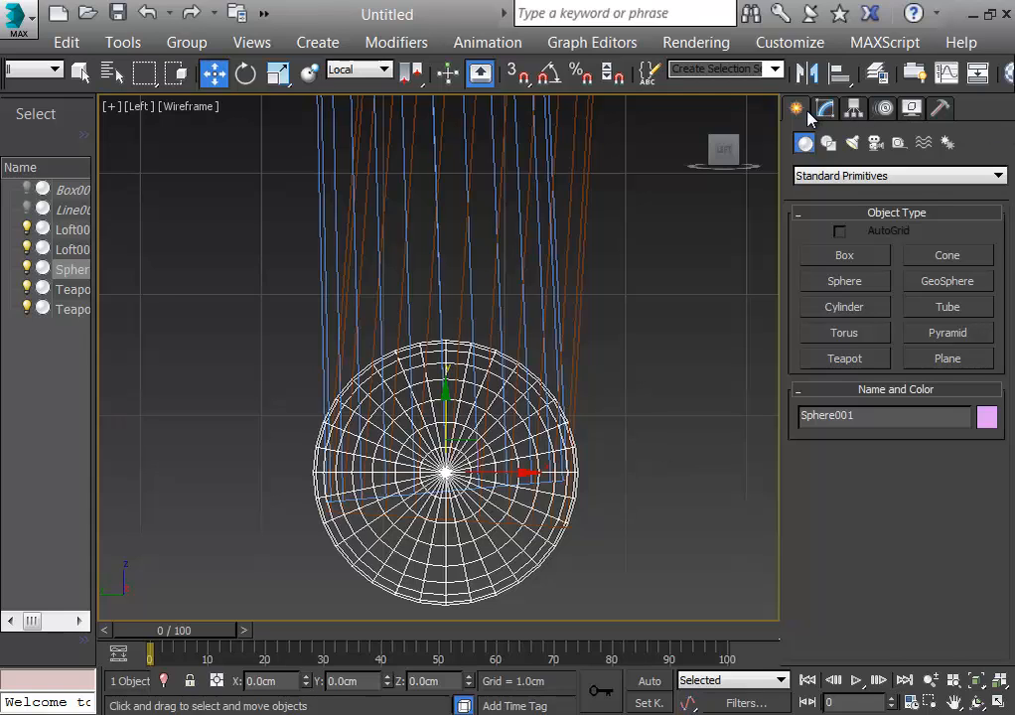
Change the sphere's object color to light orange
left_click(853, 109)
left_click(834, 113)
left_click(997, 142)
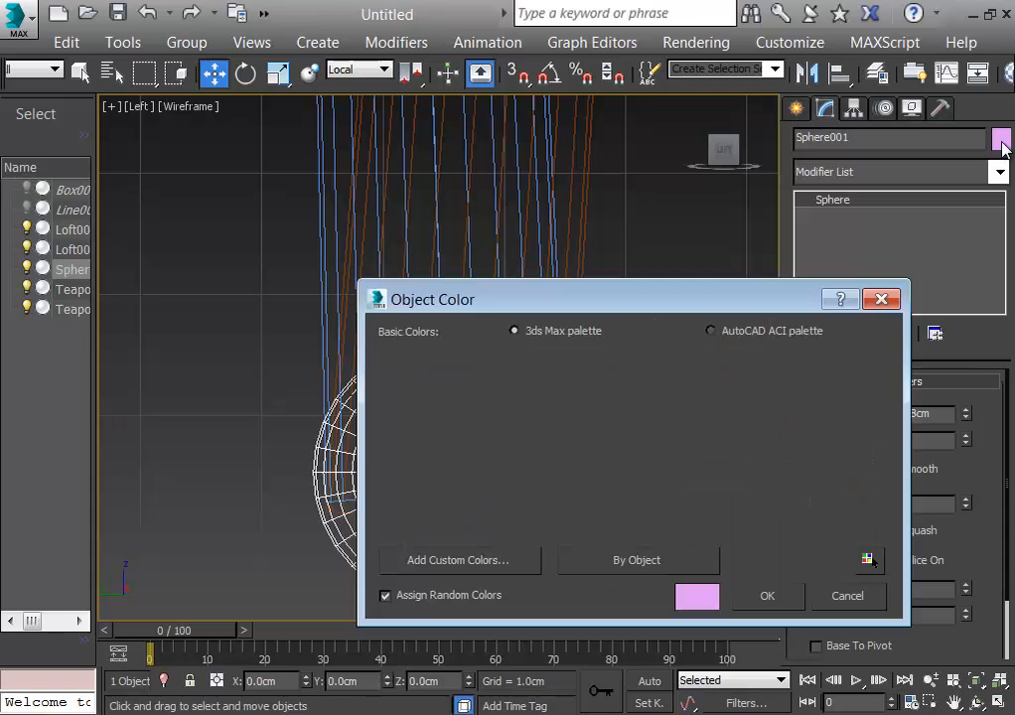
left_click(452, 425)
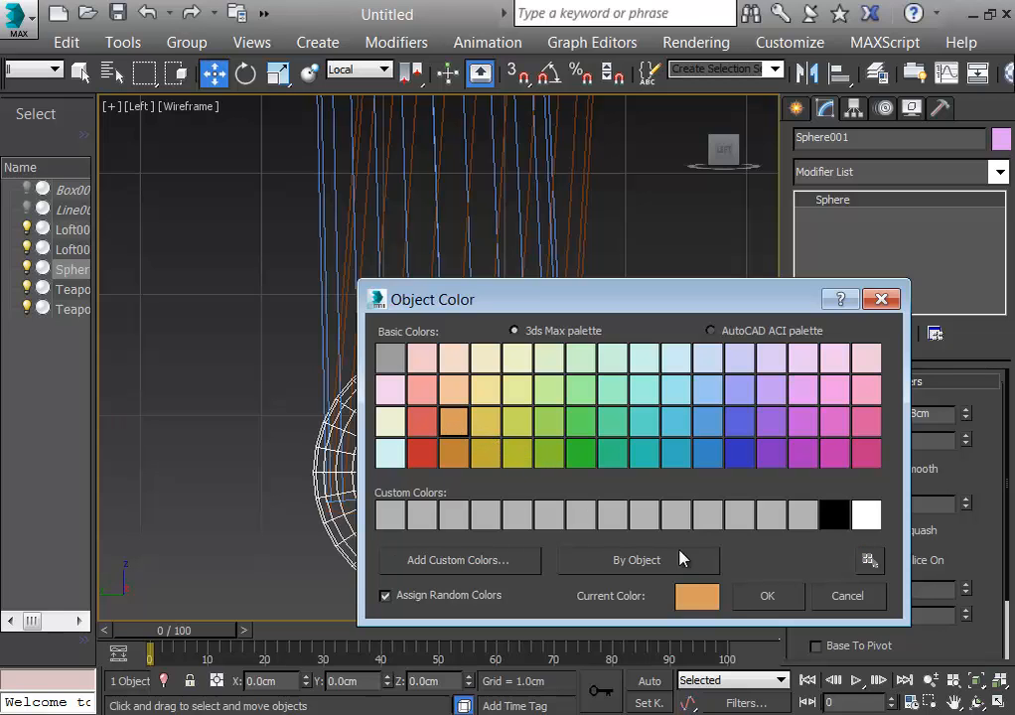
left_click(764, 598)
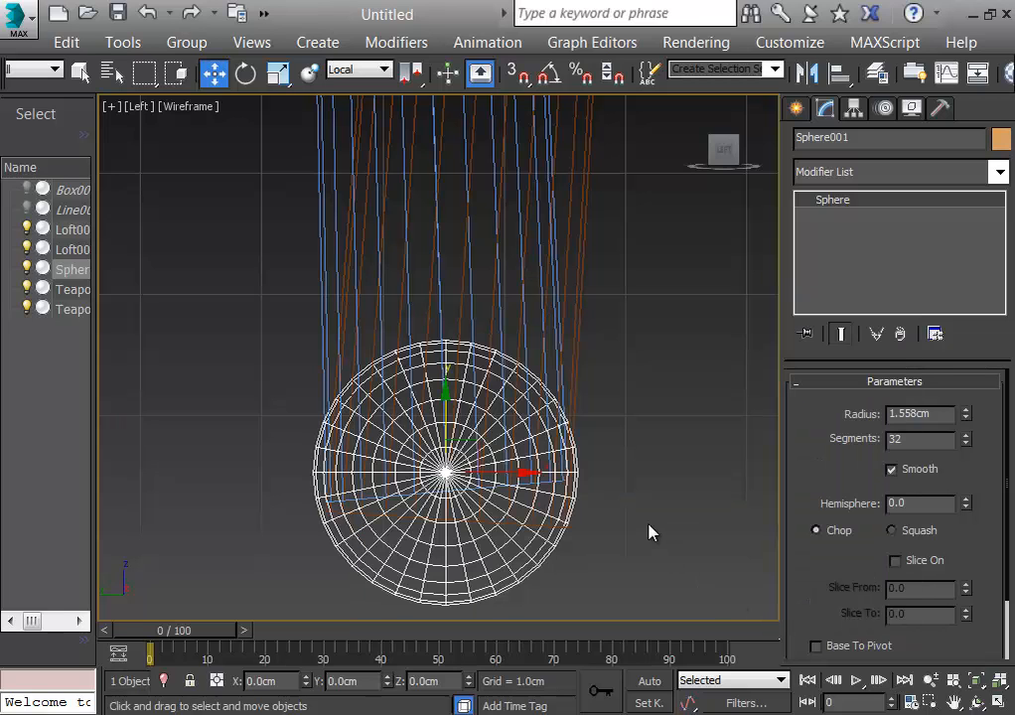
Return the Left view to shaded display, deselect the sphere and unhide the jug
key("F3")
left_click(650, 533)
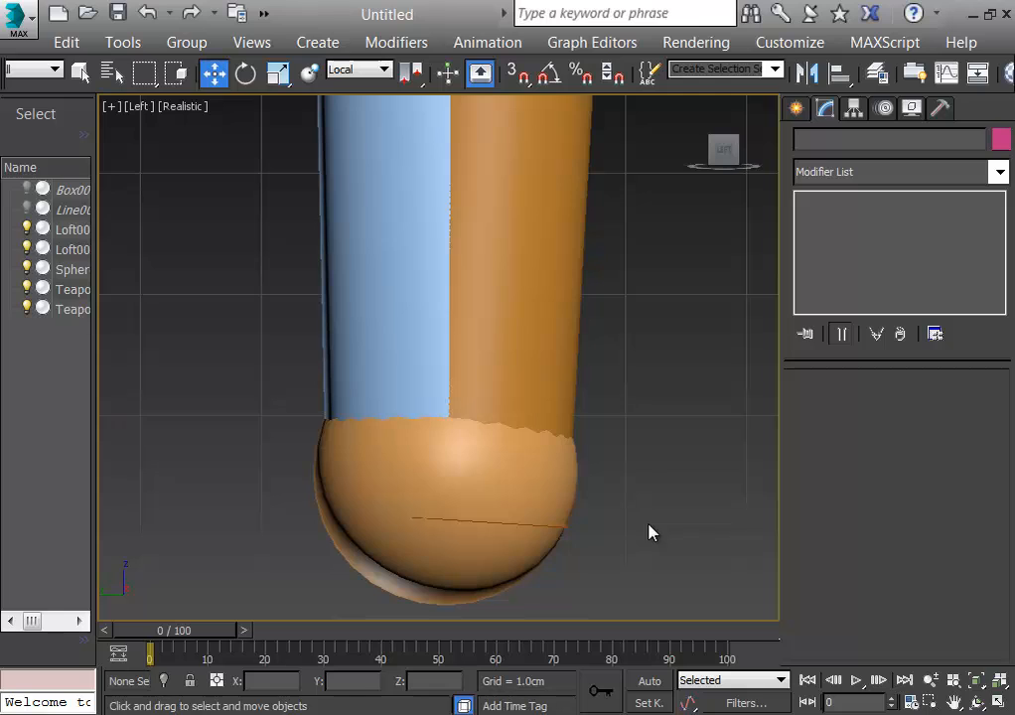
left_click(27, 208)
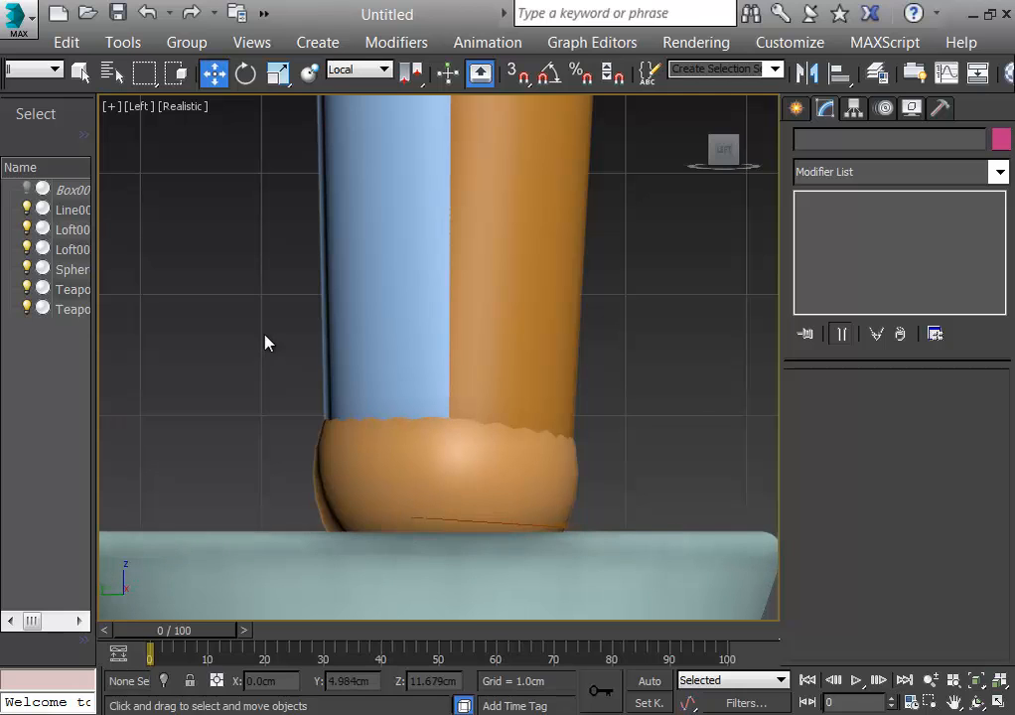
Examine in the Perspective view how the sphere joins the two streams at the jug's opening
key("p")
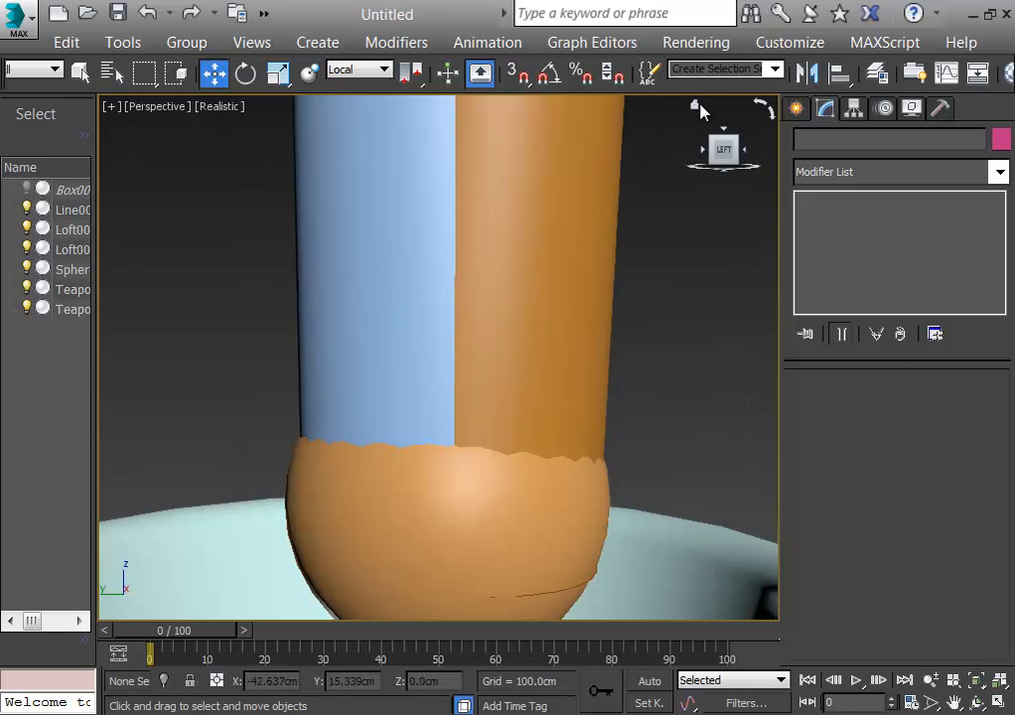
left_click(696, 105)
key("z")
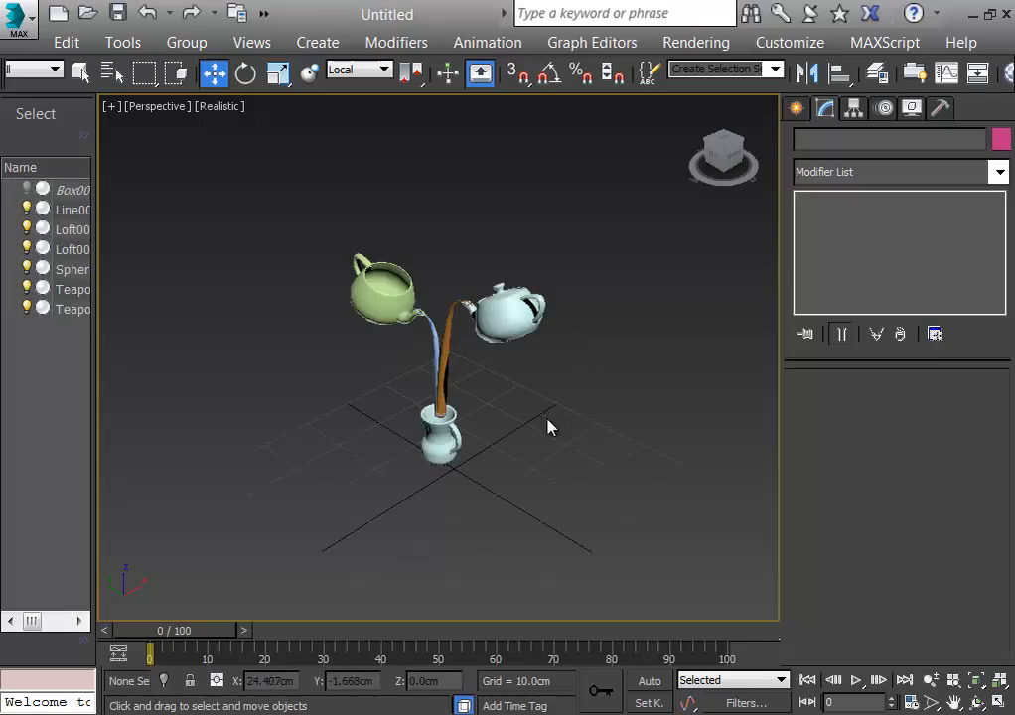
scroll(543, 434, "up", 5)
scroll(543, 434, "down", 3)
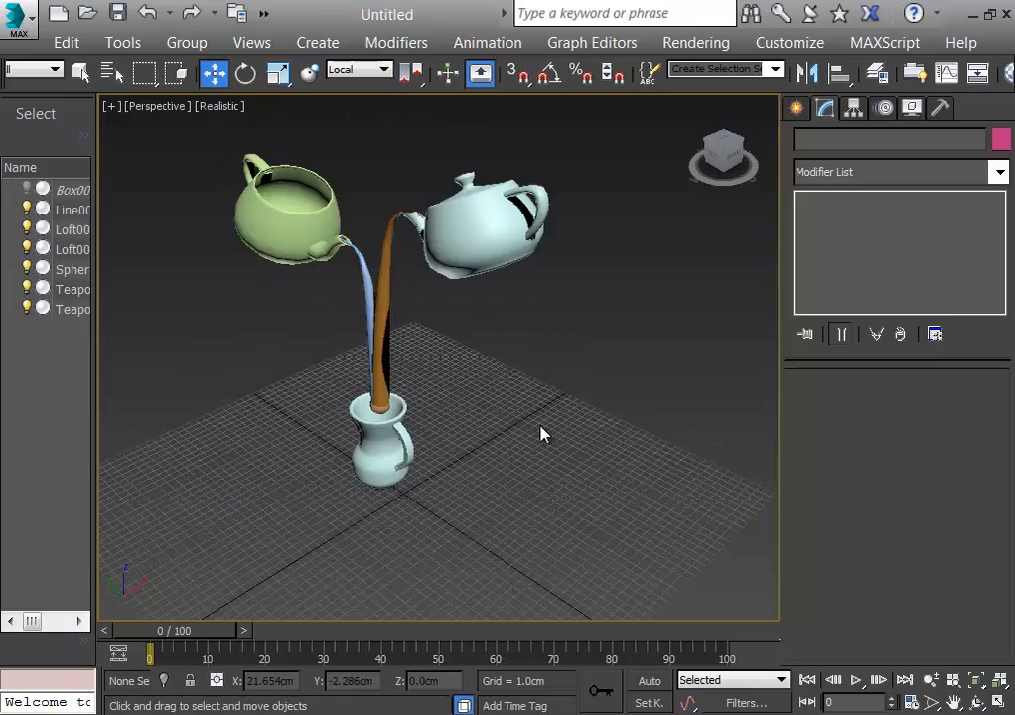
middle_click_drag(541, 434, 533, 479, "alt")
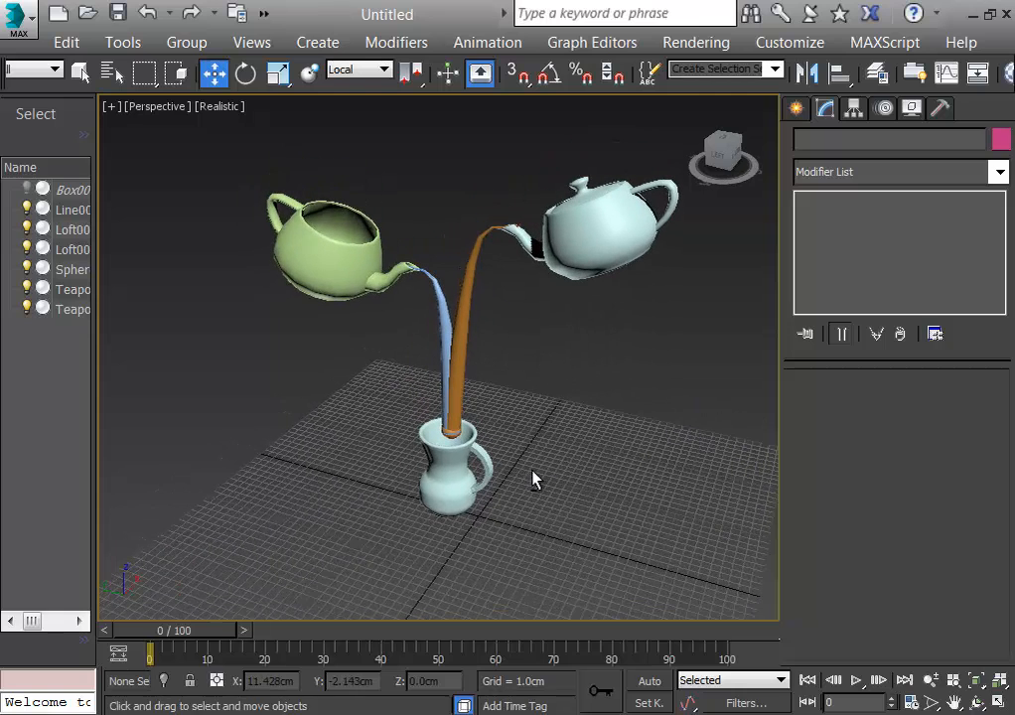